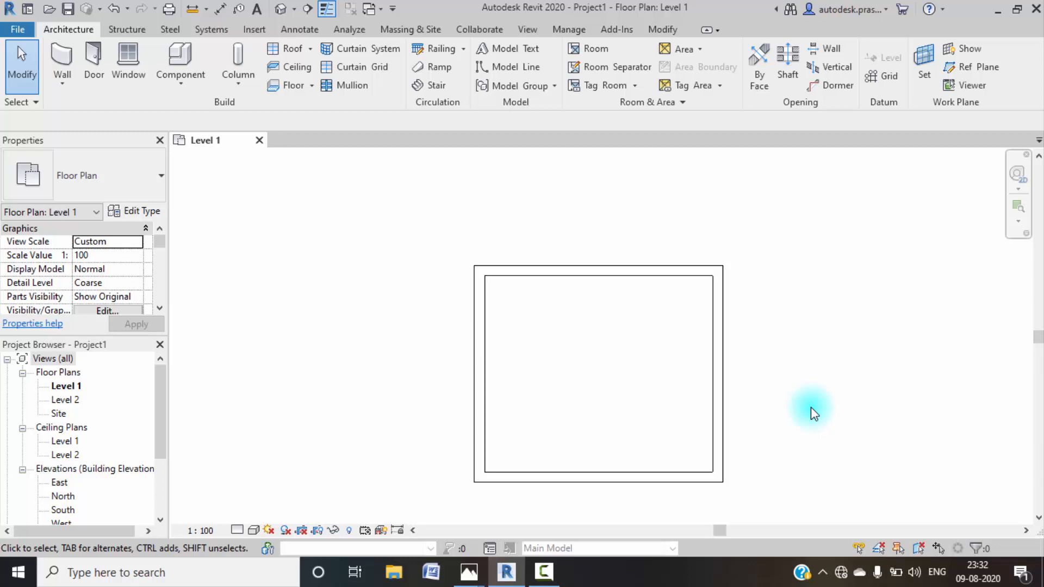
- Check the room's width and depth by selecting its left and upper walls in the Level 1 plan
{"action": "scroll", "coordinate": [800, 392], "scroll_direction": "down", "scroll_amount": 3}
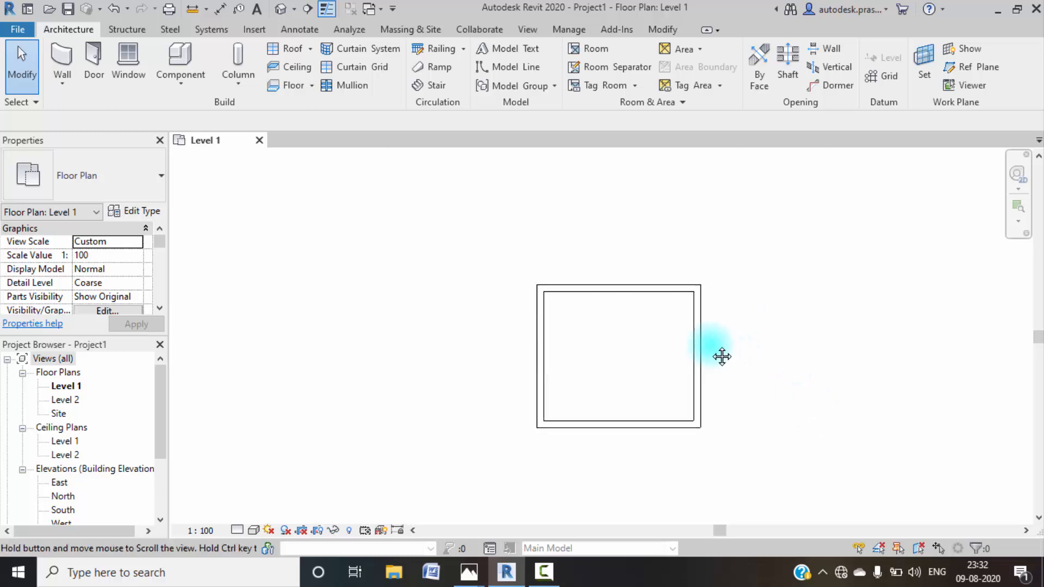
{"action": "left_click", "coordinate": [542, 362]}
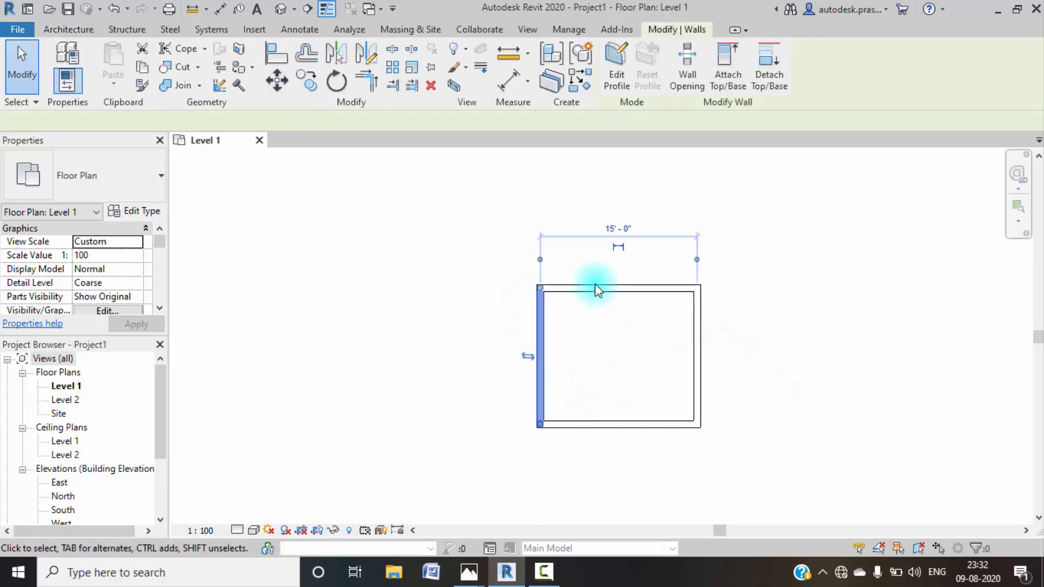
{"action": "left_click", "coordinate": [648, 288]}
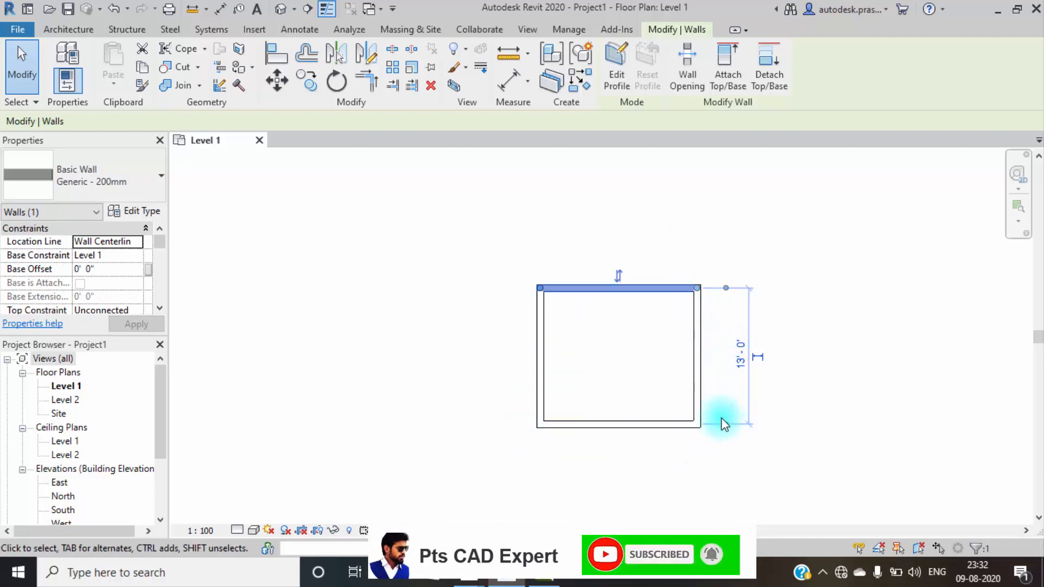
{"action": "left_click", "coordinate": [722, 457]}
{"action": "scroll", "coordinate": [626, 310], "scroll_direction": "up", "scroll_amount": 3}
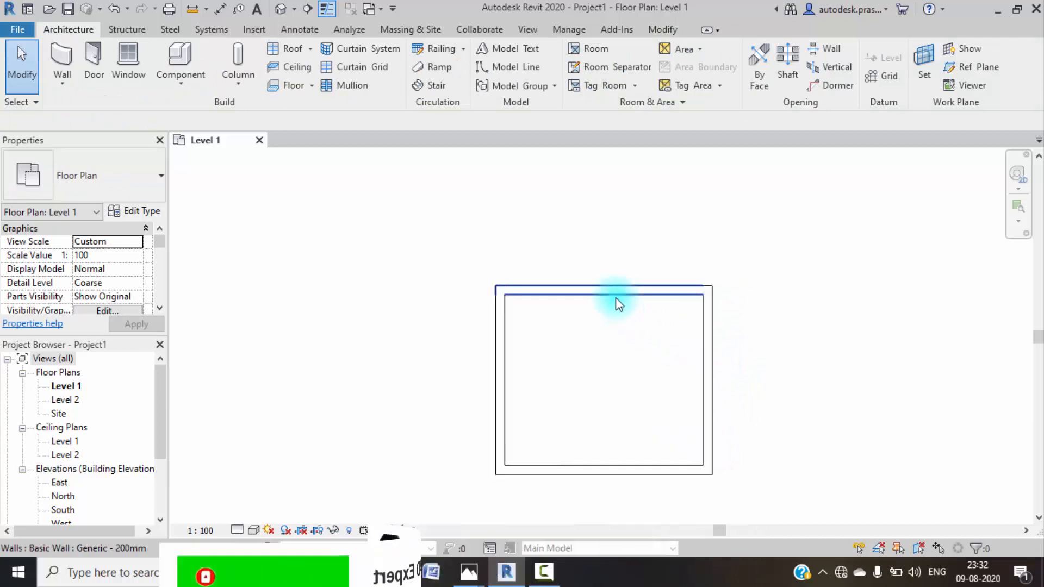
- Open the East elevation and set the Level 2 elevation to 11'
{"action": "scroll", "coordinate": [152, 452], "scroll_direction": "down", "scroll_amount": 2}
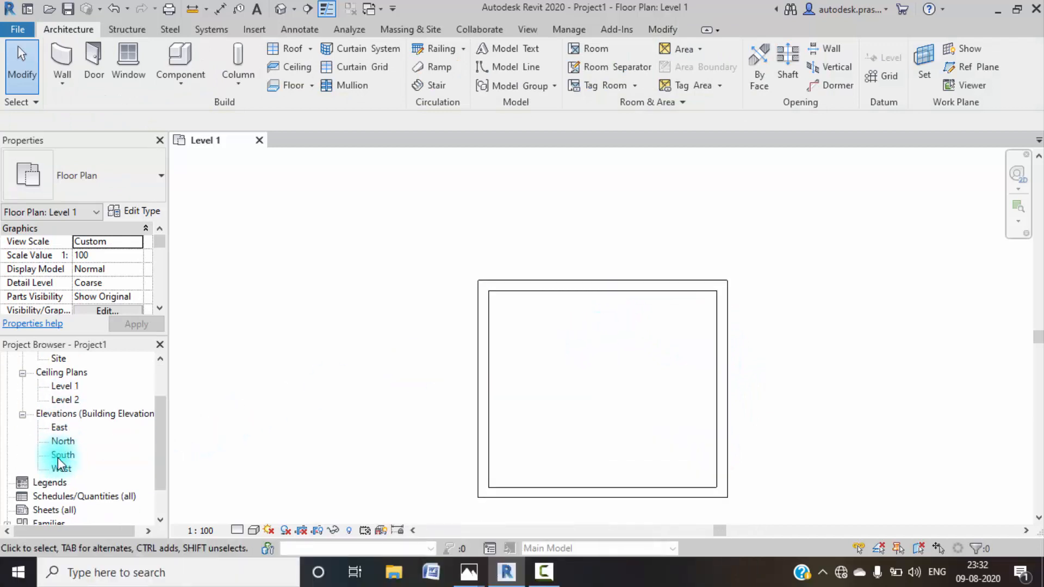
{"action": "double_click", "coordinate": [58, 428]}
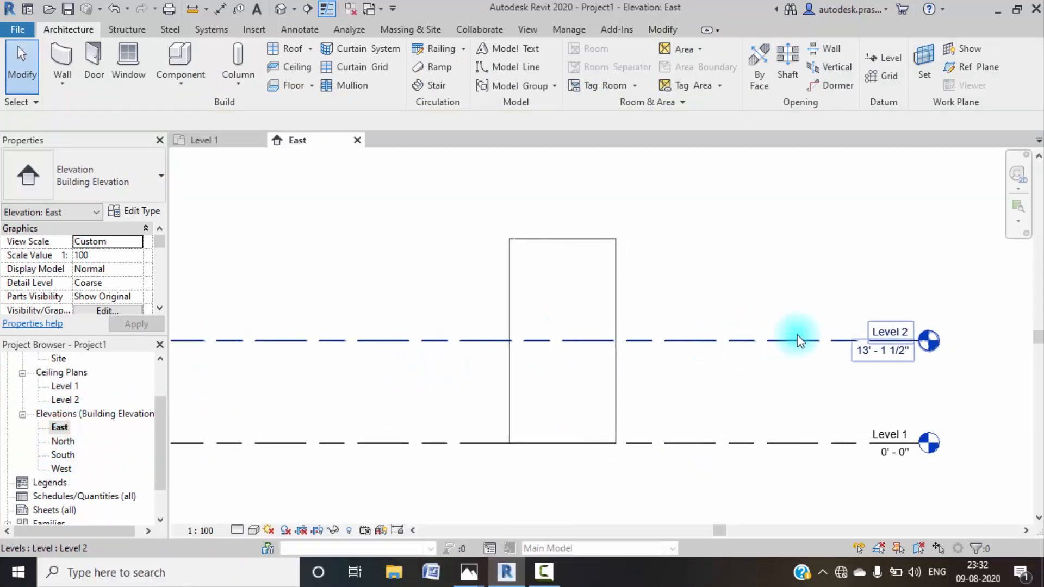
{"action": "double_click", "coordinate": [866, 351]}
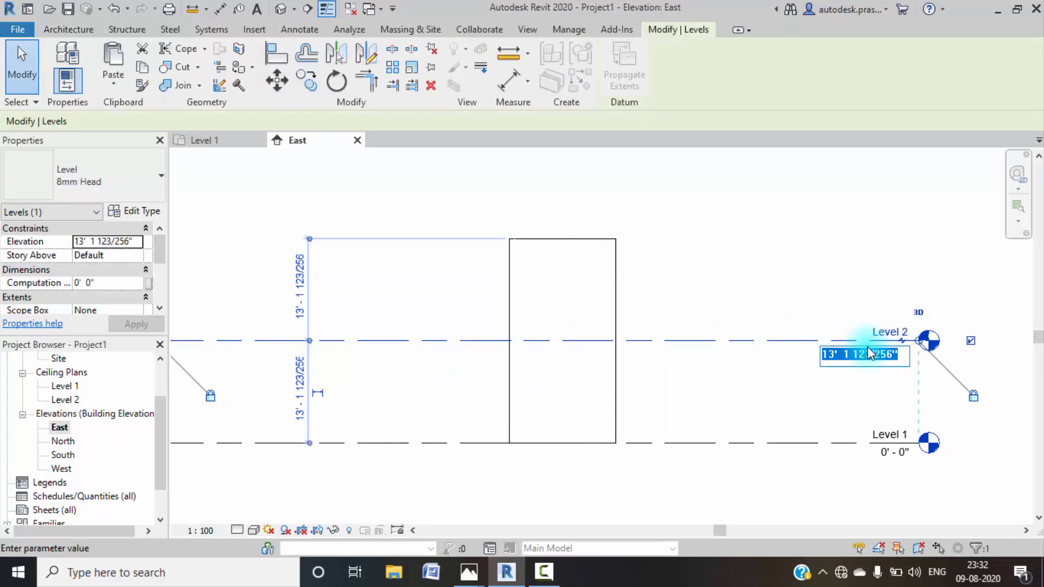
{"action": "type", "text": "11"}
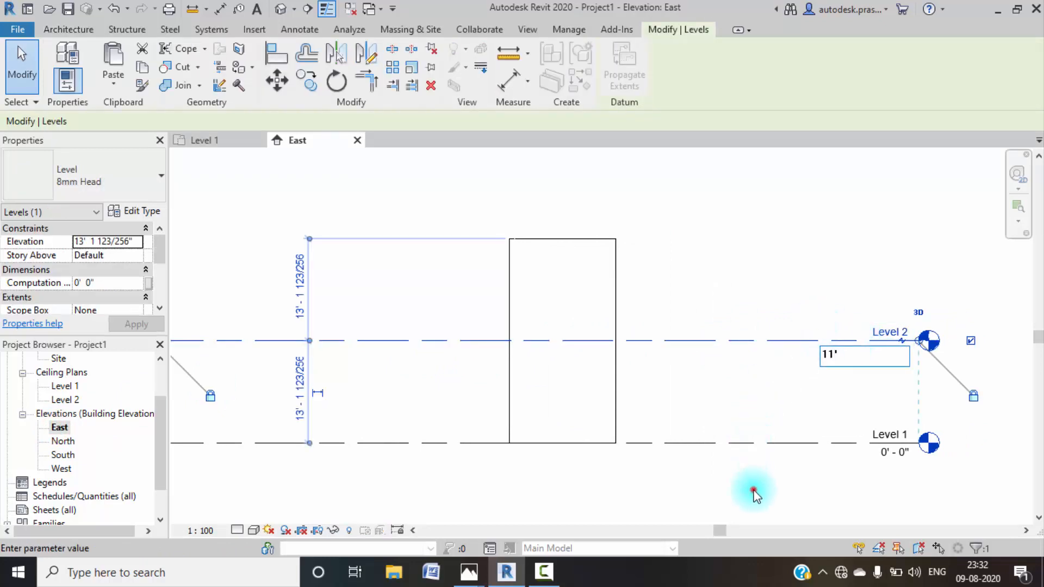
{"action": "left_click", "coordinate": [753, 486]}
- Select the chain of four room walls and set their top constraint to Up to level: Level 2
{"action": "left_click", "coordinate": [544, 238]}
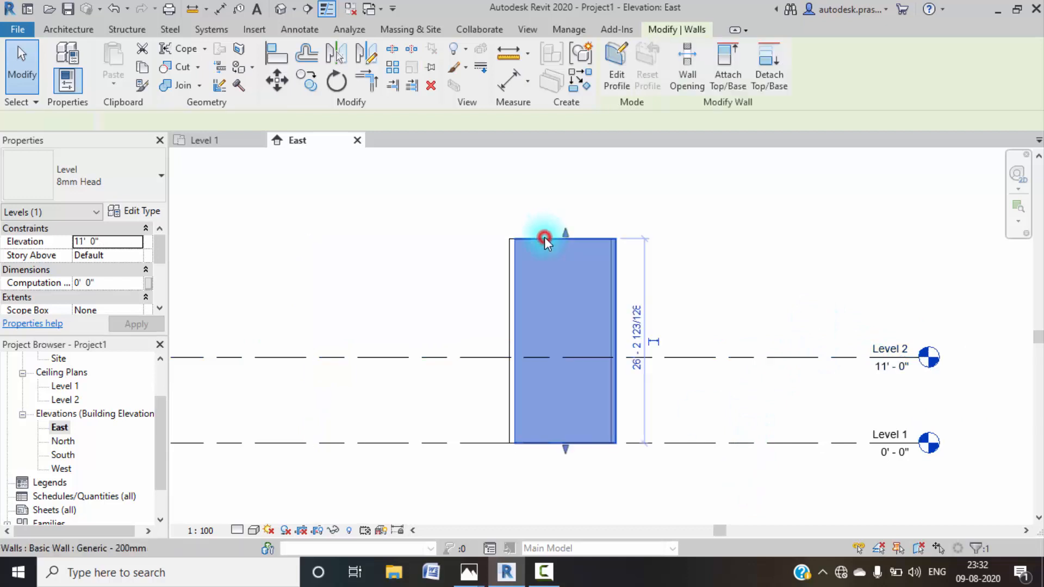
{"action": "key", "text": "Tab"}
{"action": "left_click", "coordinate": [544, 237]}
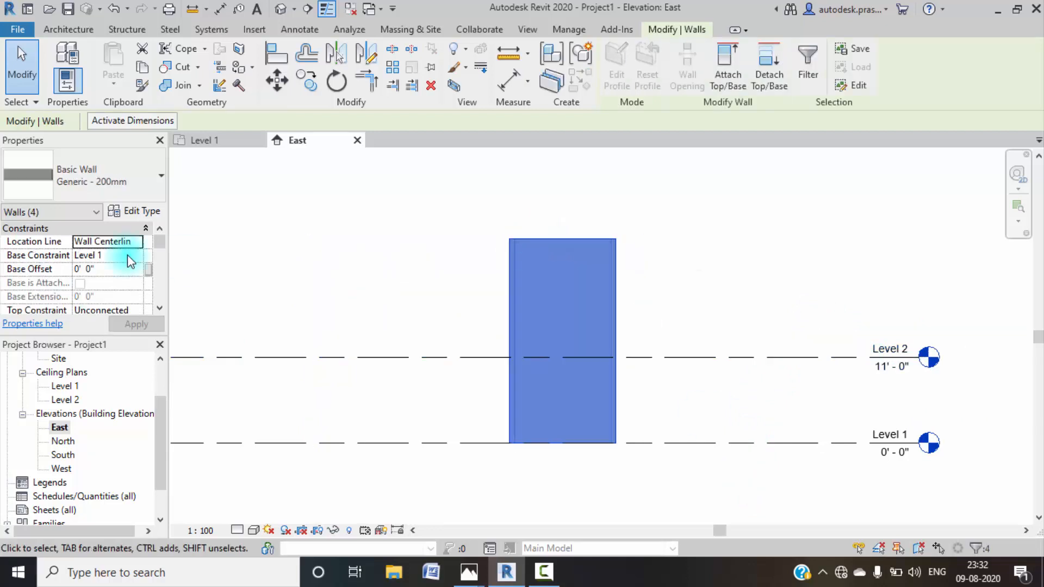
{"action": "scroll", "coordinate": [99, 293], "scroll_direction": "down", "scroll_amount": 5}
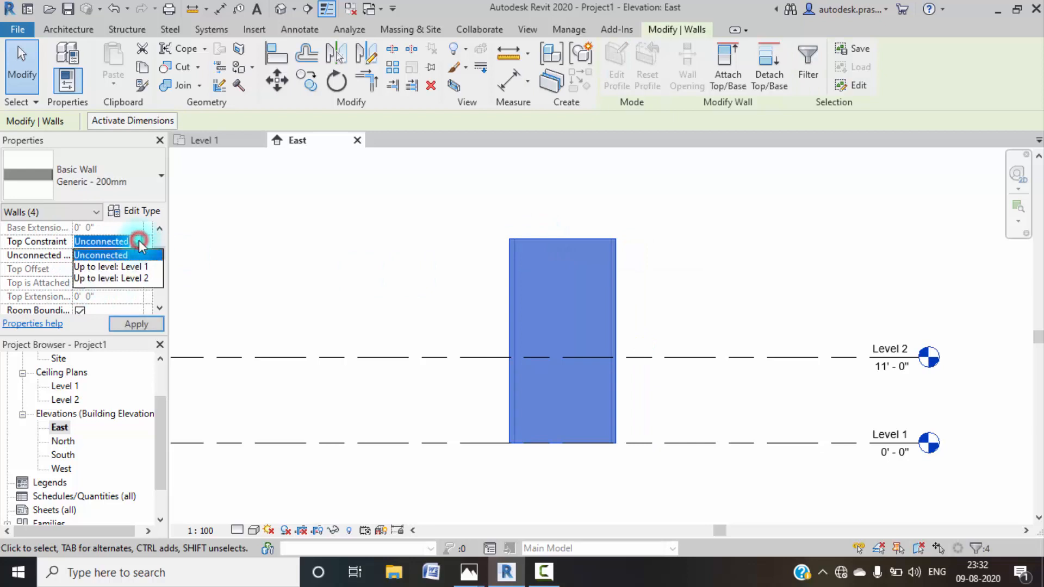
{"action": "left_click", "coordinate": [130, 279]}
{"action": "left_click", "coordinate": [135, 324]}
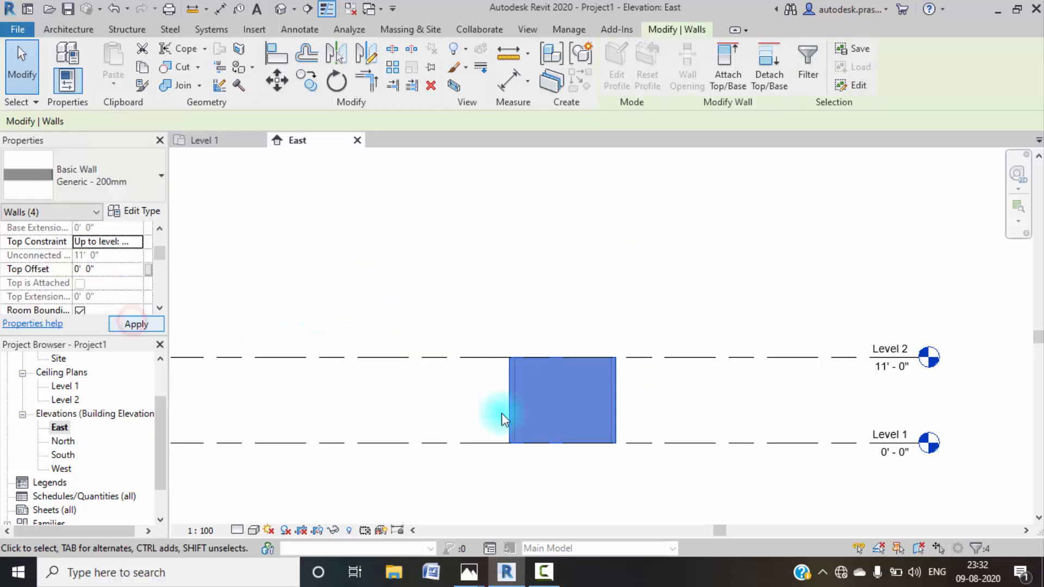
{"action": "scroll", "coordinate": [532, 391], "scroll_direction": "up", "scroll_amount": 3}
{"action": "left_click", "coordinate": [465, 394]}
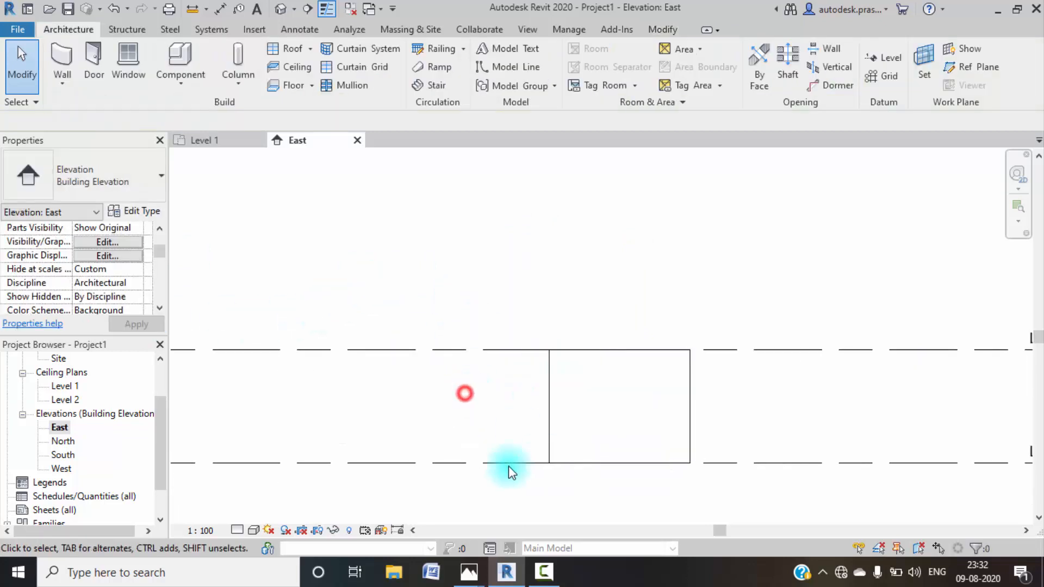
- In the Level 1 floor plan, create a Generic Floor - 400mm with a rectangular boundary along the walls' outer faces
{"action": "scroll", "coordinate": [64, 426], "scroll_direction": "up", "scroll_amount": 2}
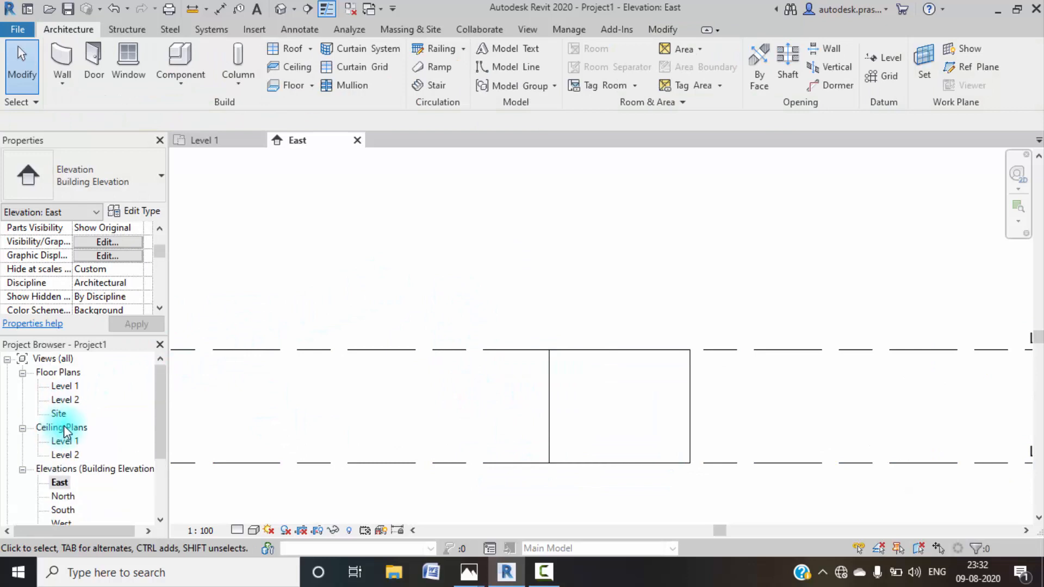
{"action": "double_click", "coordinate": [72, 389]}
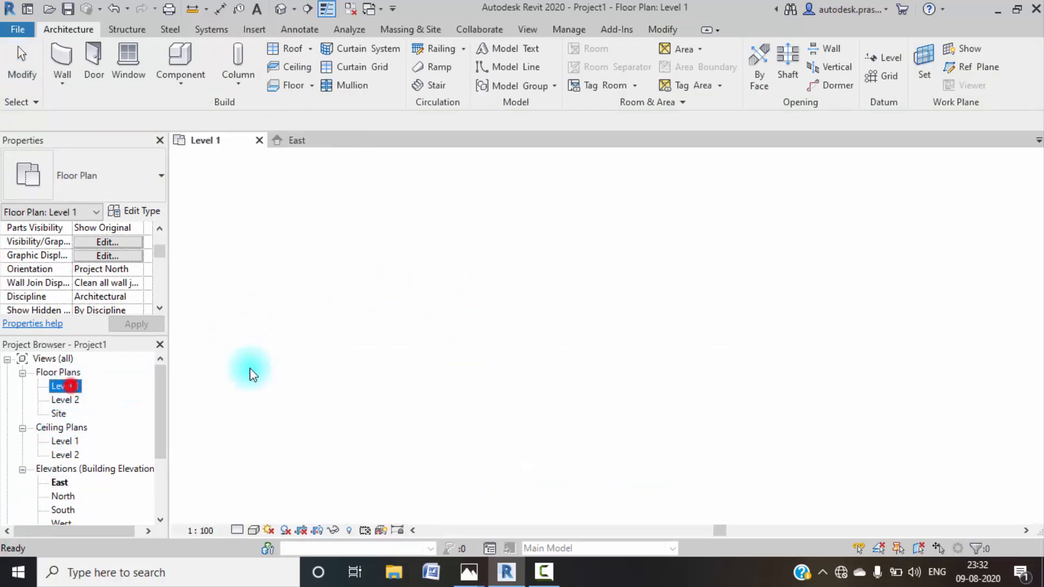
{"action": "left_click", "coordinate": [312, 87]}
{"action": "left_click", "coordinate": [323, 108]}
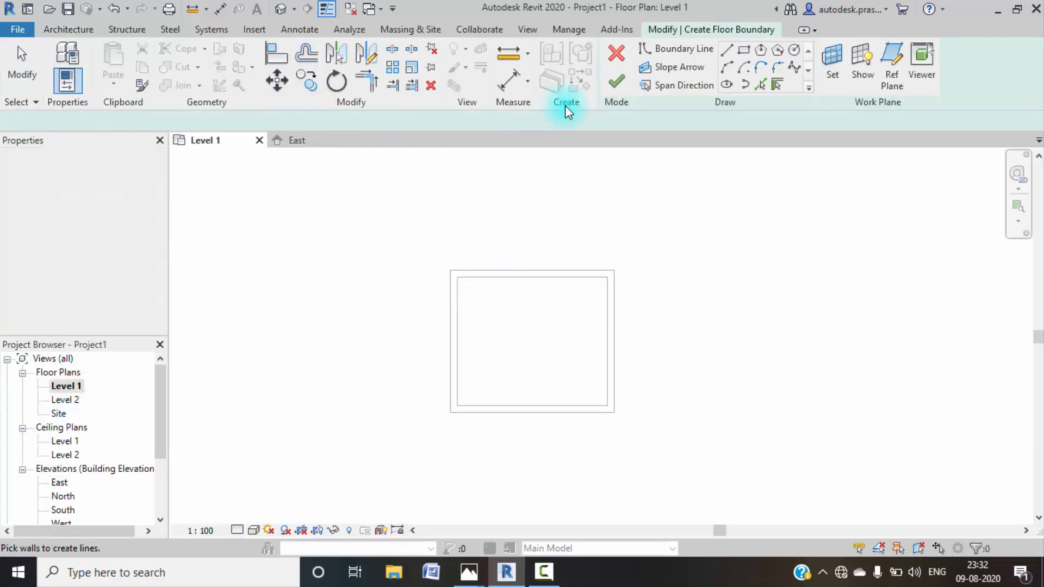
{"action": "left_click", "coordinate": [741, 52]}
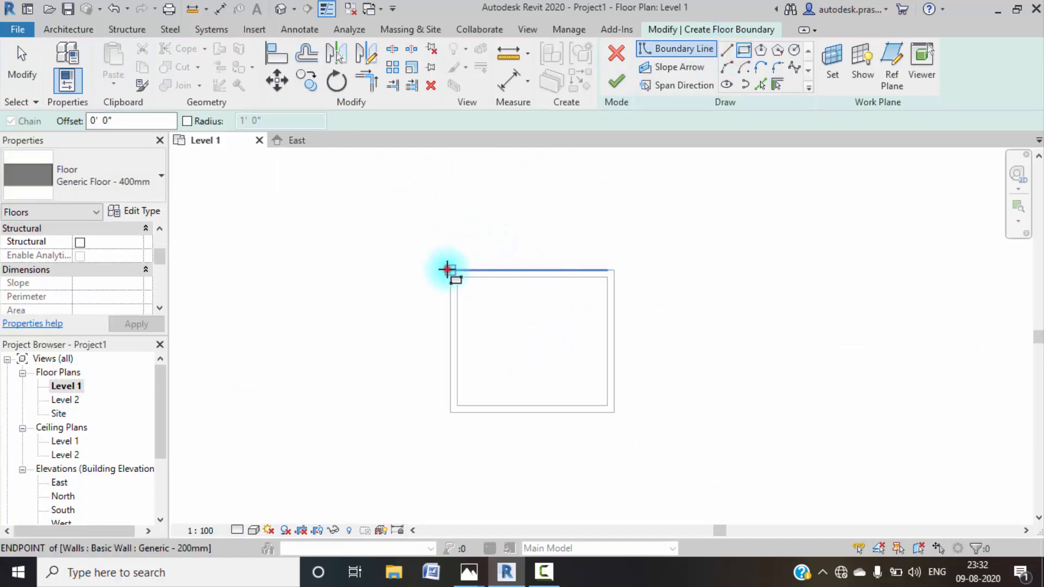
{"action": "left_click", "coordinate": [451, 271]}
{"action": "left_click", "coordinate": [610, 411]}
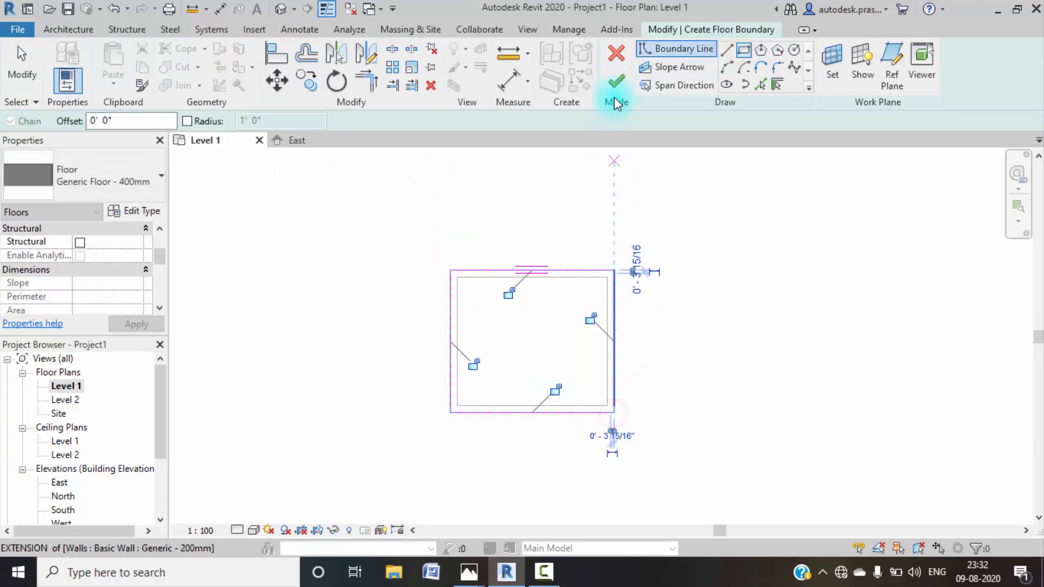
{"action": "left_click", "coordinate": [616, 83]}
{"action": "scroll", "coordinate": [577, 272], "scroll_direction": "up", "scroll_amount": 3}
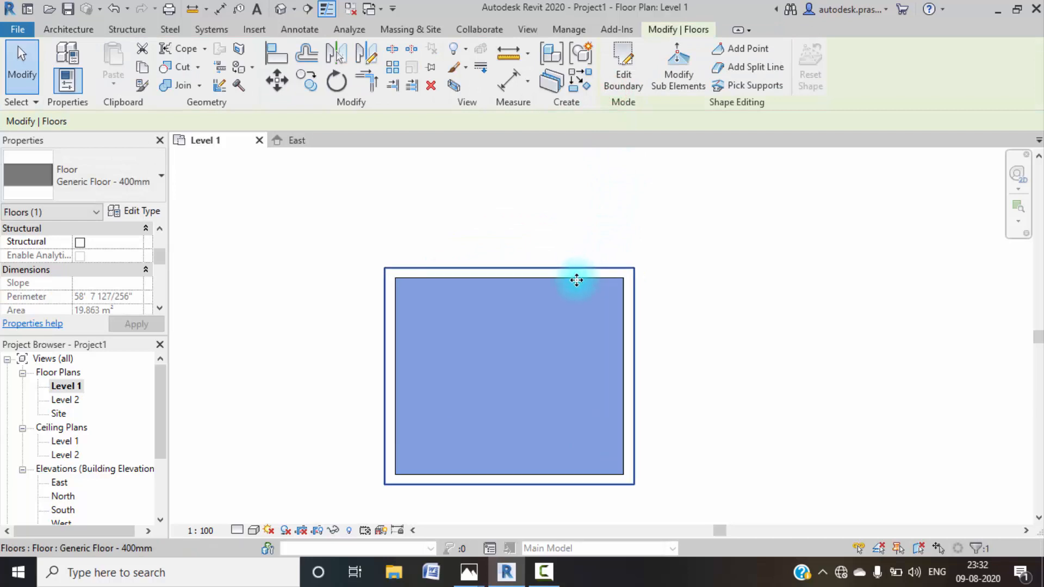
- Open the default 3D view and inspect the room's walls and floor slab
{"action": "left_click", "coordinate": [279, 10]}
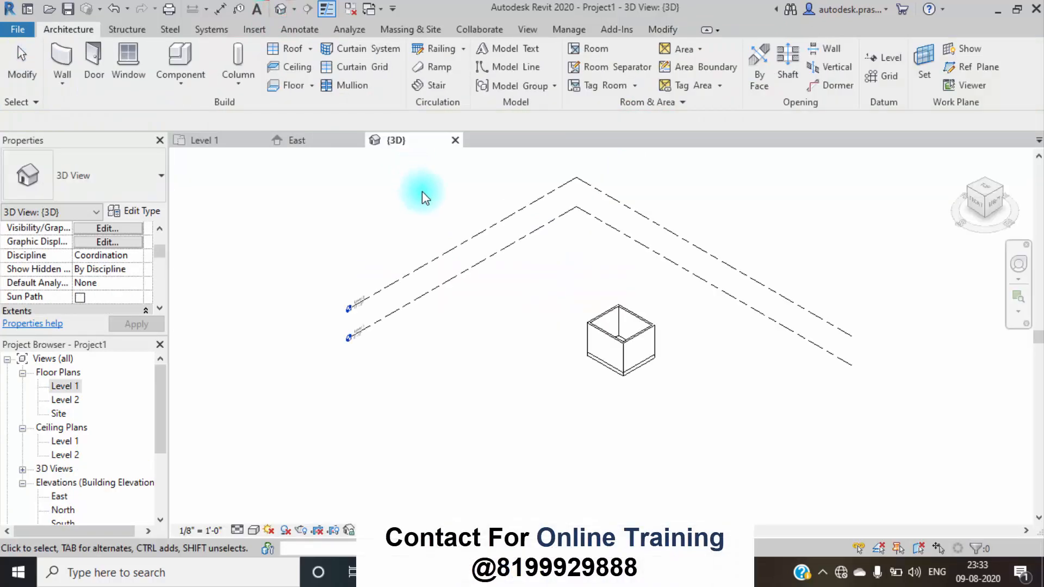
{"action": "scroll", "coordinate": [629, 326], "scroll_direction": "up", "scroll_amount": 5}
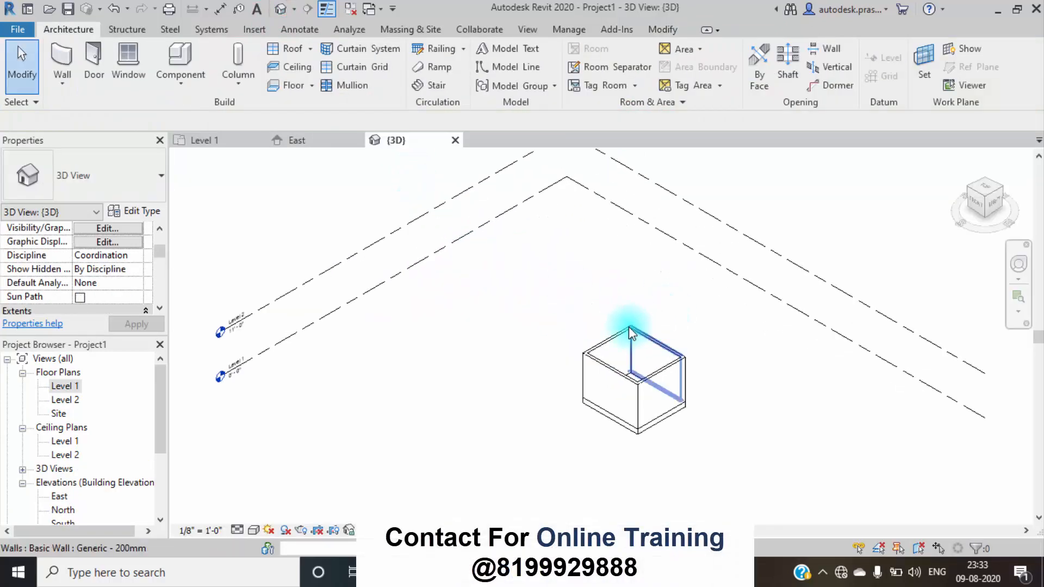
{"action": "scroll", "coordinate": [589, 260], "scroll_direction": "up", "scroll_amount": 1}
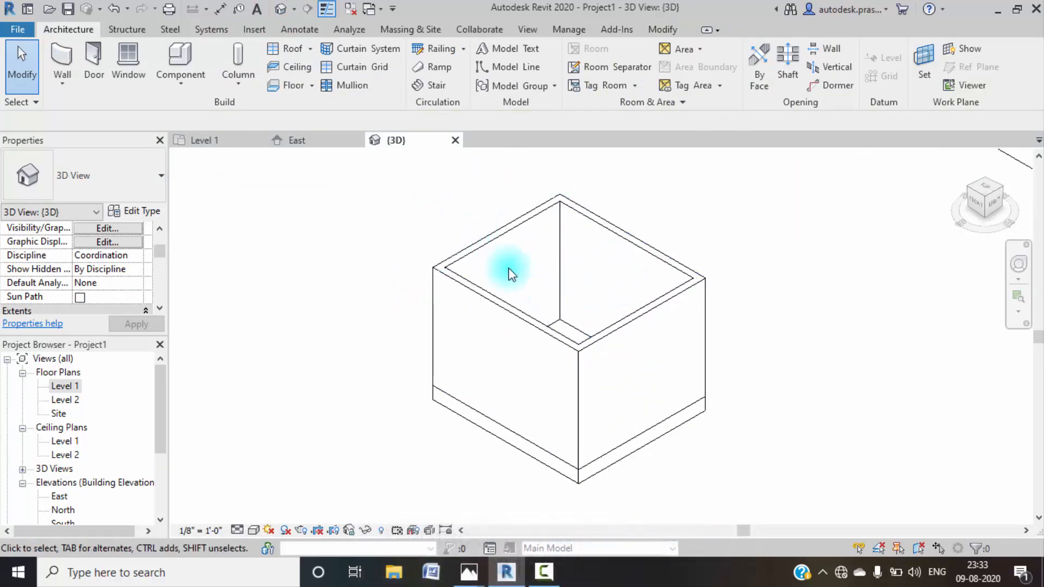
{"action": "scroll", "coordinate": [564, 354], "scroll_direction": "down", "scroll_amount": 2}
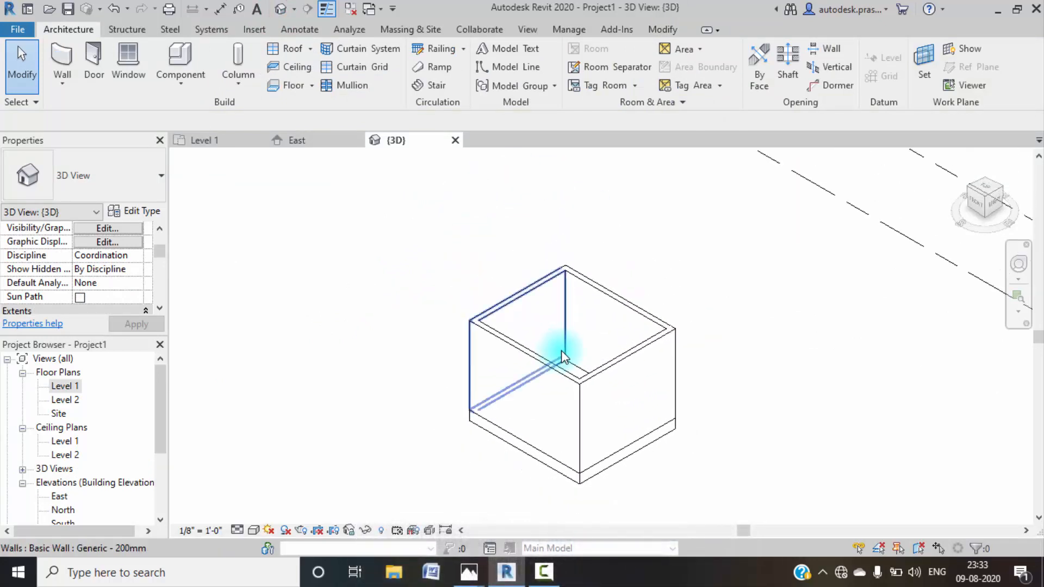
{"action": "middle_click_drag", "start_coordinate": [590, 344], "coordinate": [597, 368]}
{"action": "scroll", "coordinate": [582, 354], "scroll_direction": "down", "scroll_amount": 5}
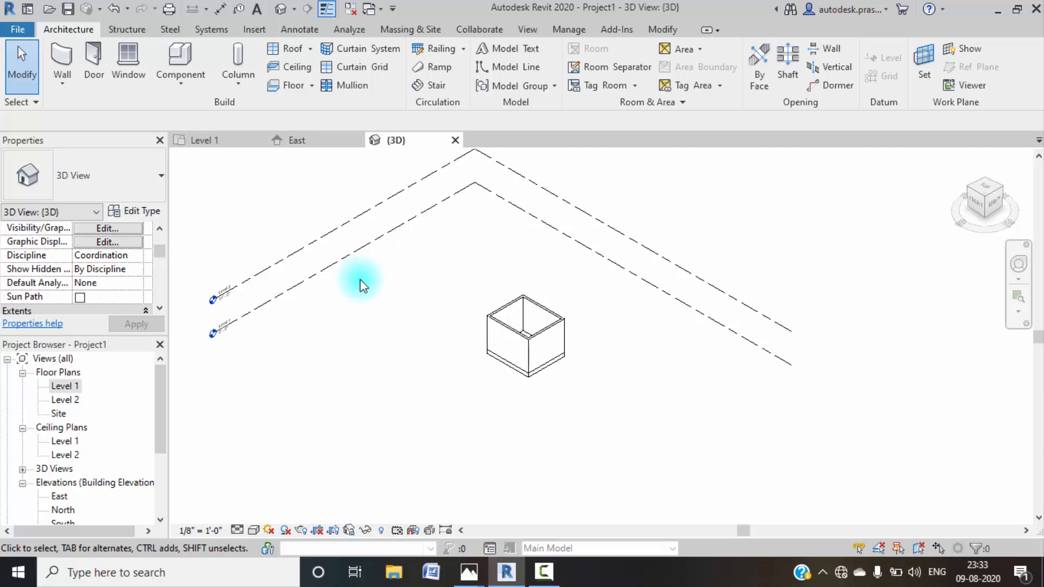
- Hide the Levels annotation category in the 3D view through the Visibility/Graphic Overrides
{"action": "key", "text": "v"}
{"action": "key", "text": "g"}
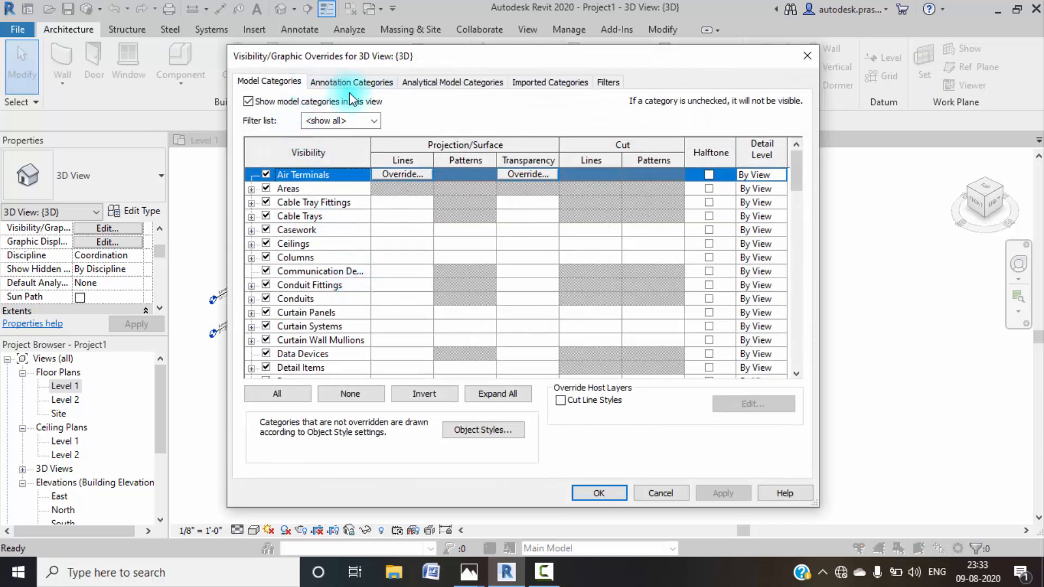
{"action": "left_click", "coordinate": [362, 83]}
{"action": "scroll", "coordinate": [306, 321], "scroll_direction": "down", "scroll_amount": 5}
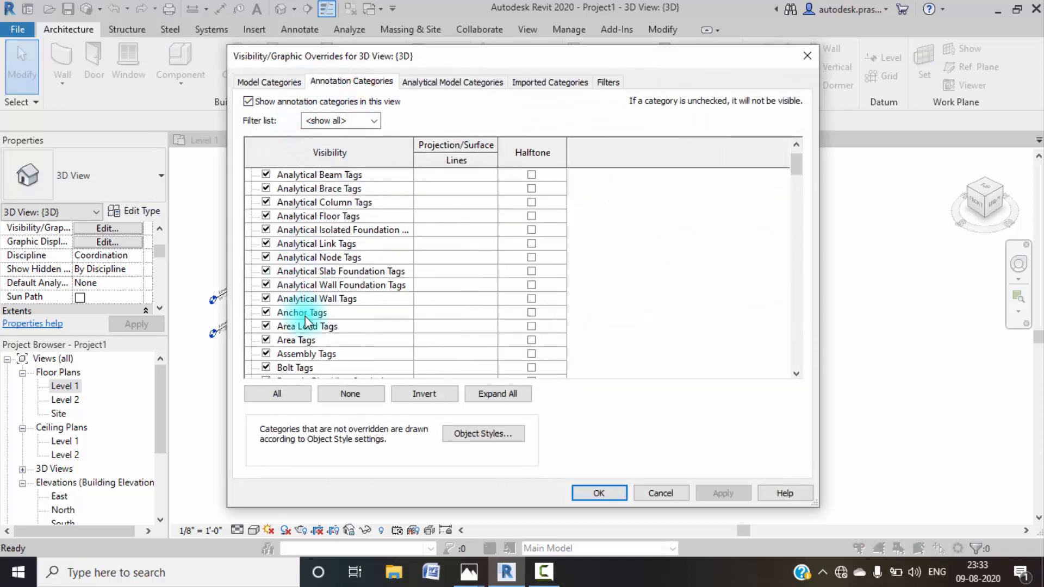
{"action": "scroll", "coordinate": [307, 321], "scroll_direction": "down", "scroll_amount": 10}
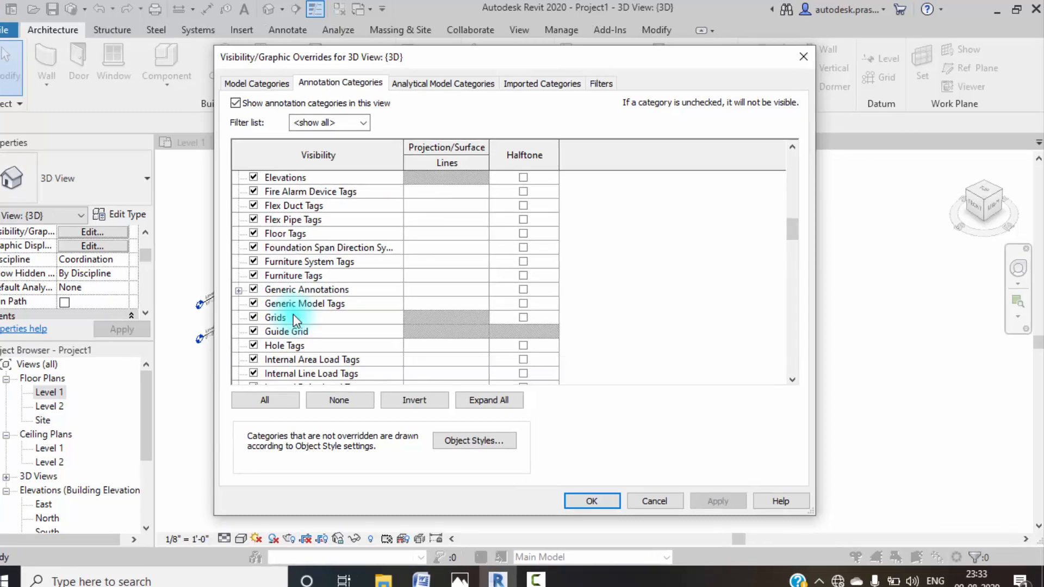
{"action": "scroll", "coordinate": [293, 314], "scroll_direction": "down", "scroll_amount": 2}
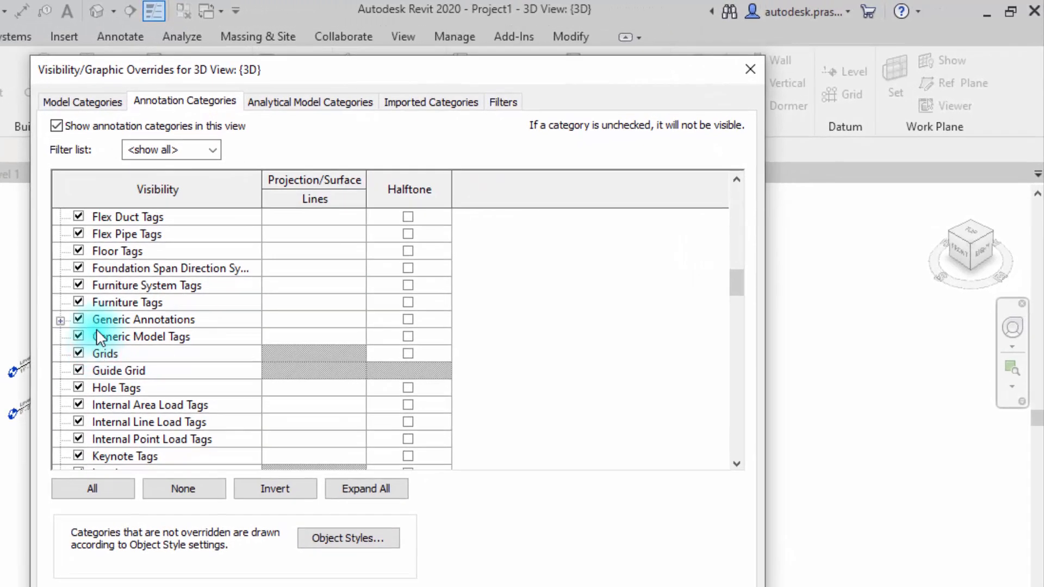
{"action": "scroll", "coordinate": [99, 313], "scroll_direction": "down", "scroll_amount": 7}
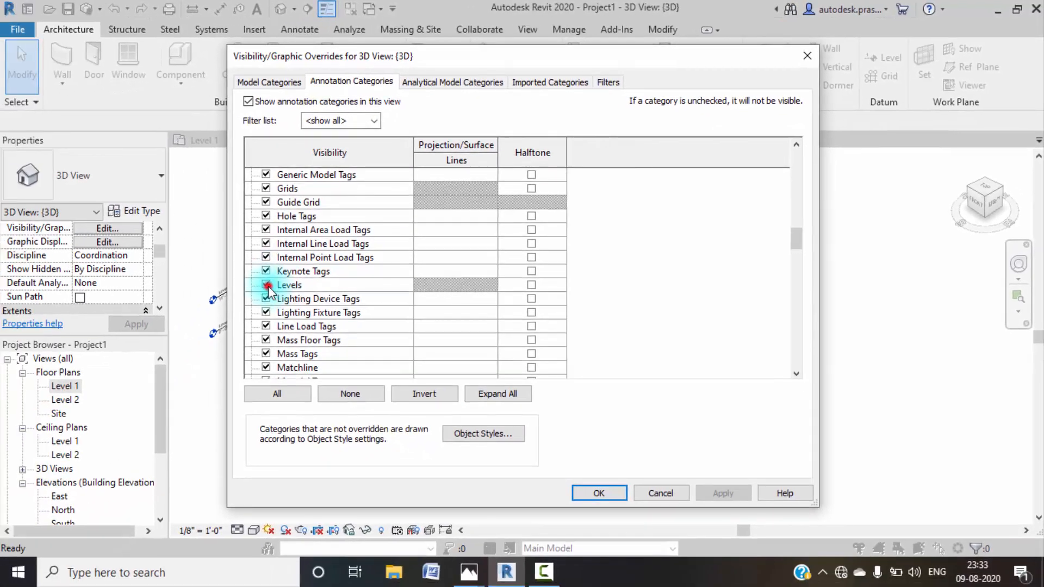
{"action": "left_click", "coordinate": [267, 285]}
{"action": "left_click", "coordinate": [710, 491]}
{"action": "left_click", "coordinate": [601, 491]}
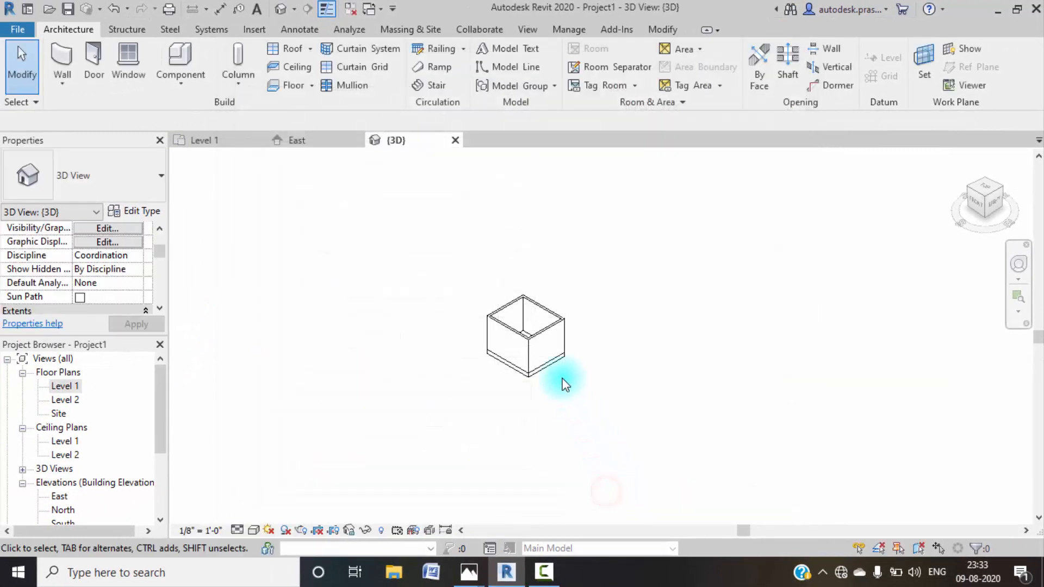
{"action": "scroll", "coordinate": [513, 366], "scroll_direction": "up", "scroll_amount": 4}
{"action": "scroll", "coordinate": [504, 403], "scroll_direction": "up", "scroll_amount": 2}
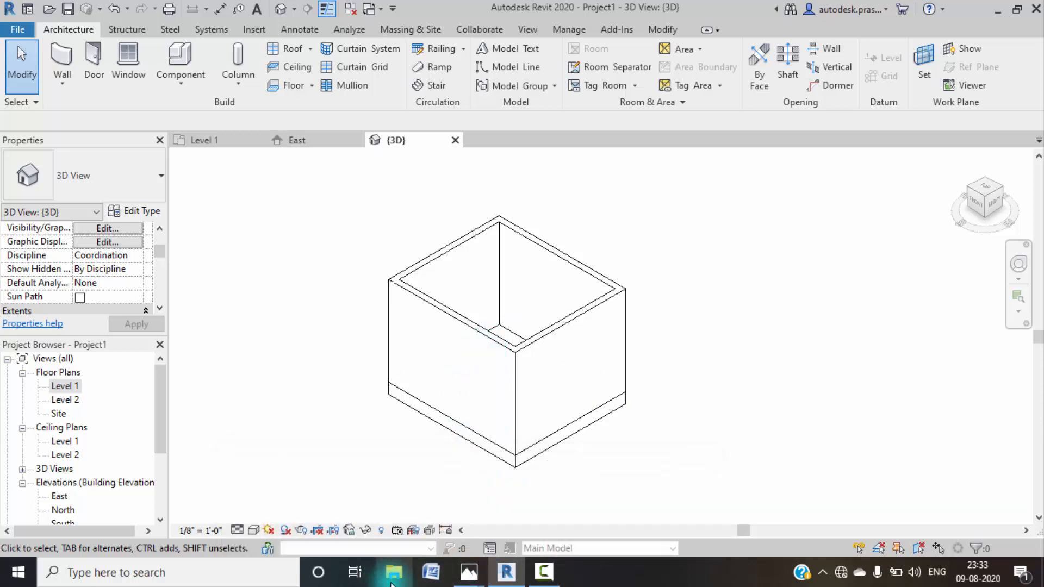
- Review the bedroom and TV unit reference renders in Photos and return to Revit's Level 1 floor plan
{"action": "mouse_move", "coordinate": [466, 582]}
{"action": "left_click", "coordinate": [471, 521]}
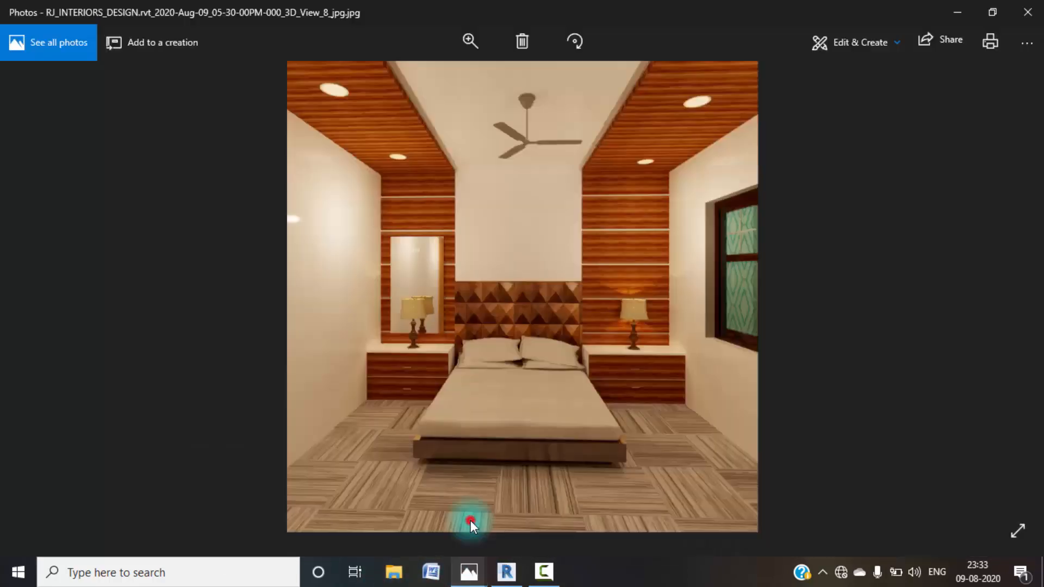
{"action": "mouse_move", "coordinate": [470, 582]}
{"action": "left_click", "coordinate": [324, 507]}
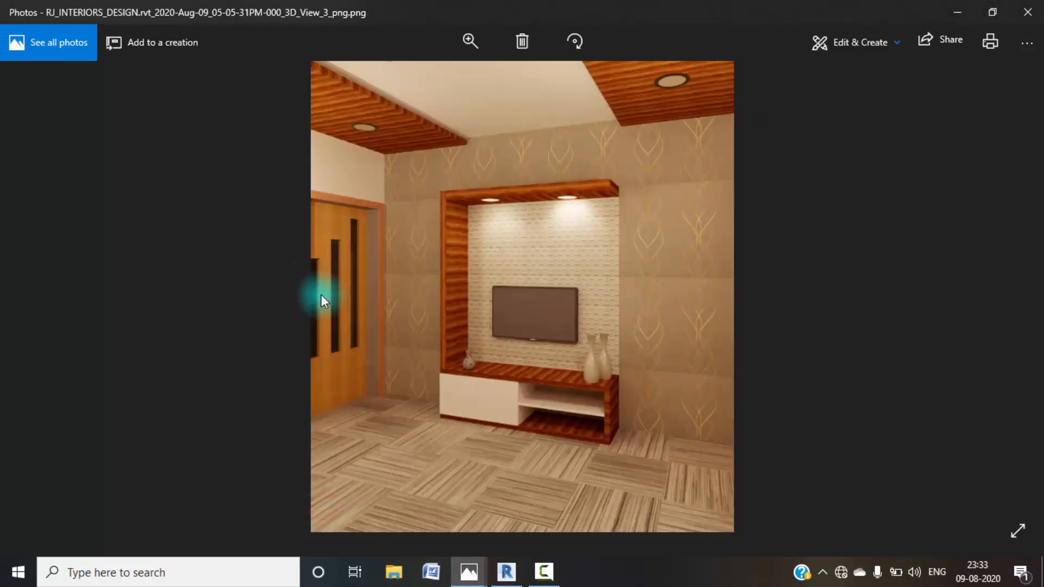
{"action": "left_click", "coordinate": [957, 10]}
{"action": "left_click", "coordinate": [511, 571]}
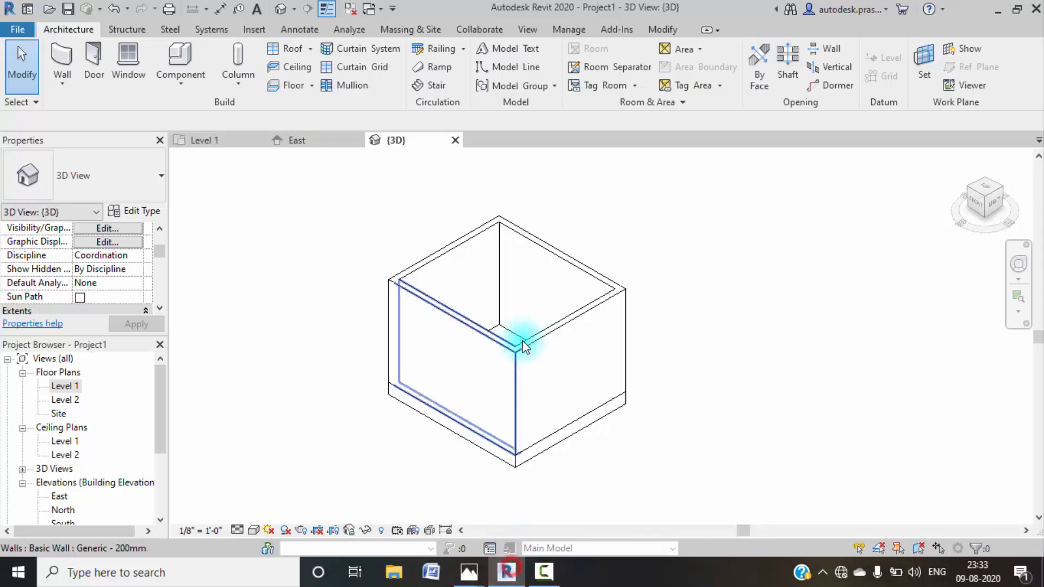
{"action": "double_click", "coordinate": [72, 386]}
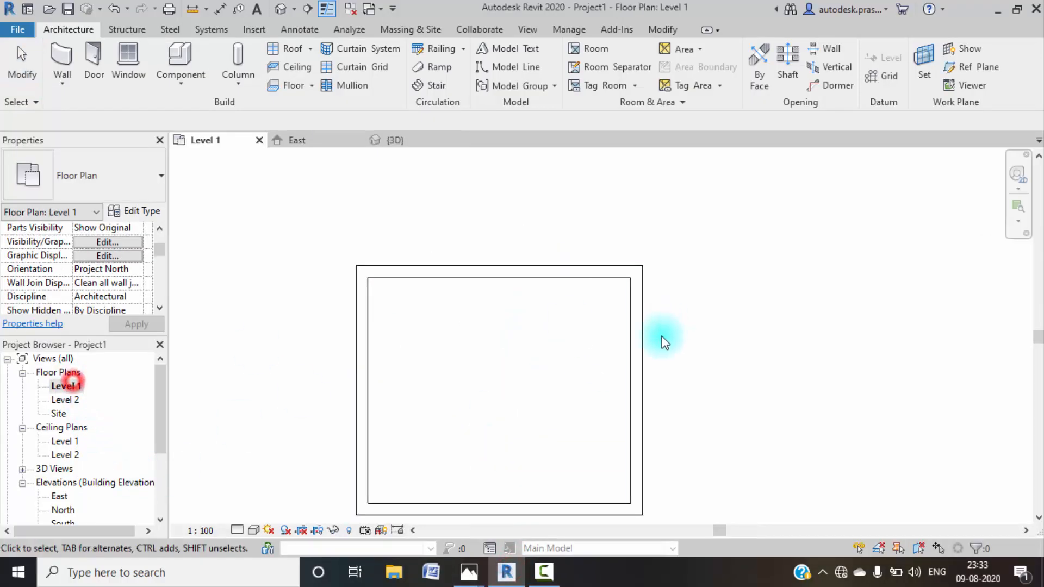
{"action": "scroll", "coordinate": [541, 350], "scroll_direction": "down", "scroll_amount": 2}
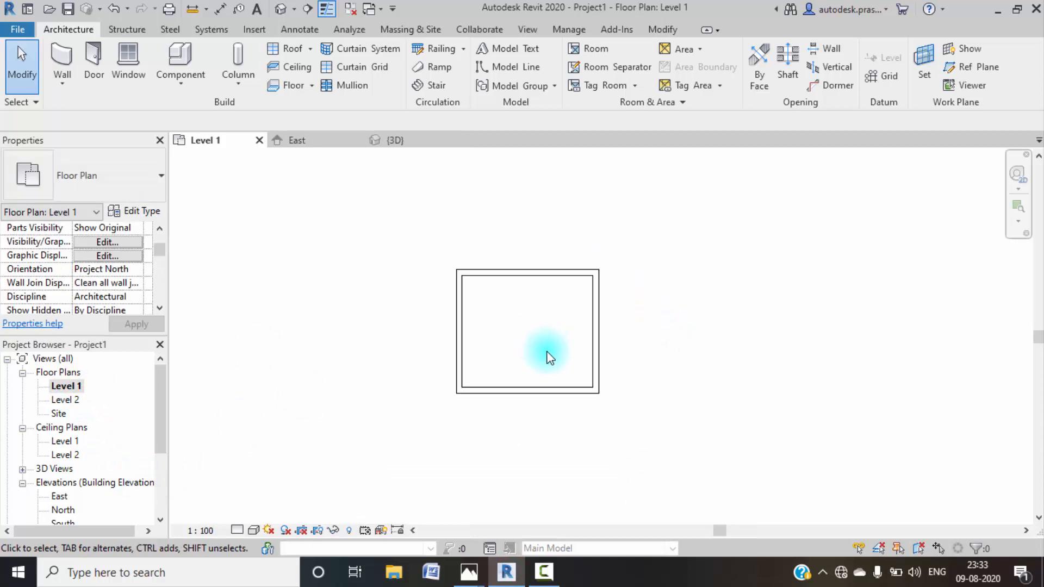
{"action": "left_click", "coordinate": [589, 350]}
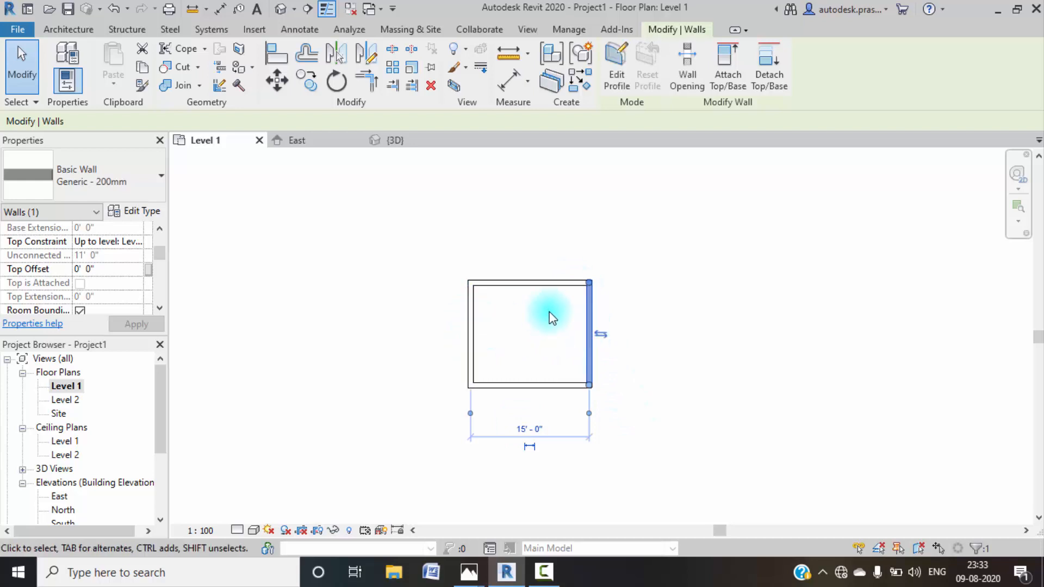
{"action": "scroll", "coordinate": [575, 283], "scroll_direction": "up", "scroll_amount": 3}
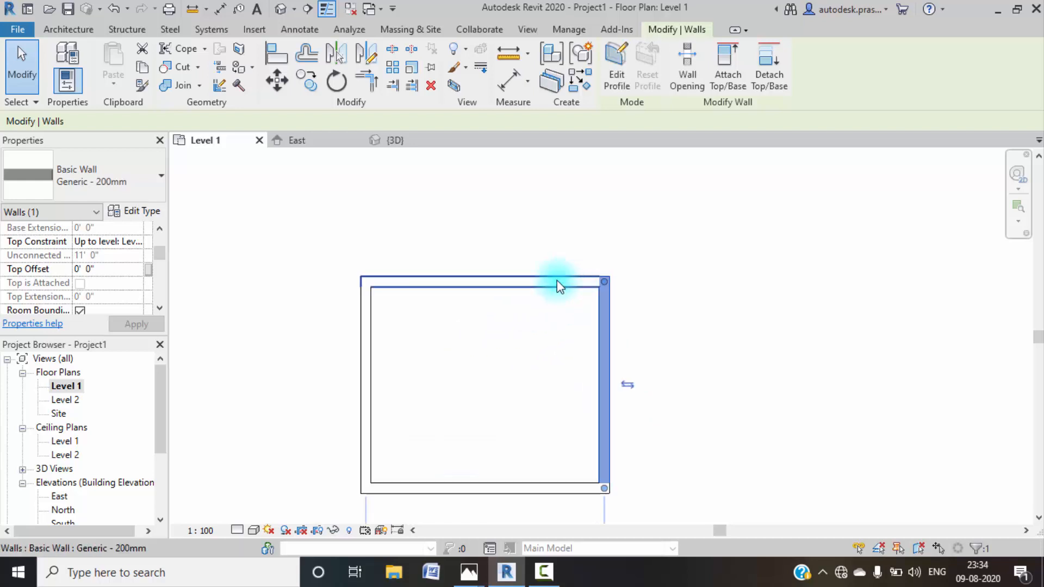
{"action": "left_click", "coordinate": [89, 31]}
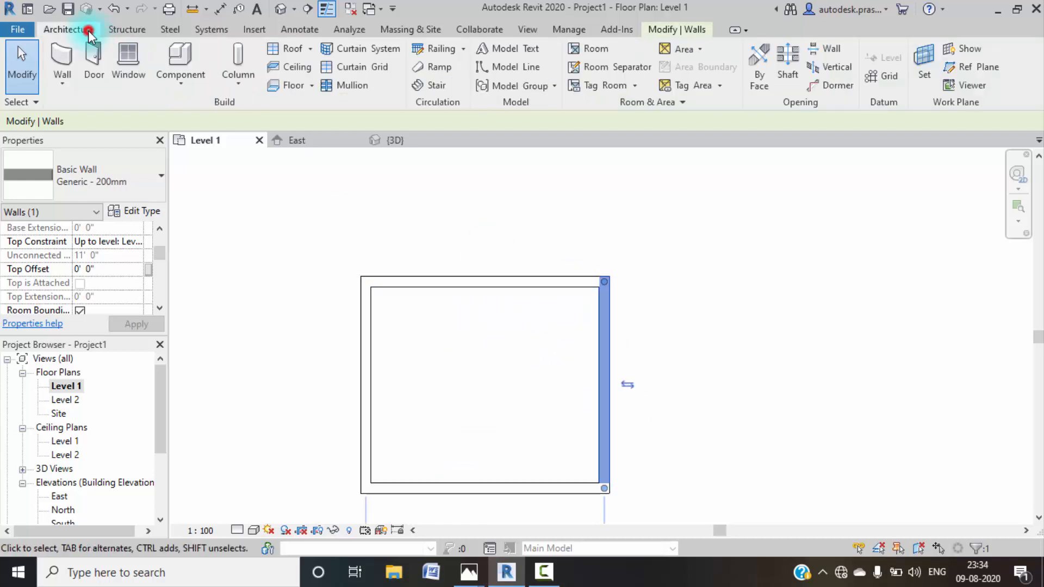
{"action": "left_click", "coordinate": [93, 79]}
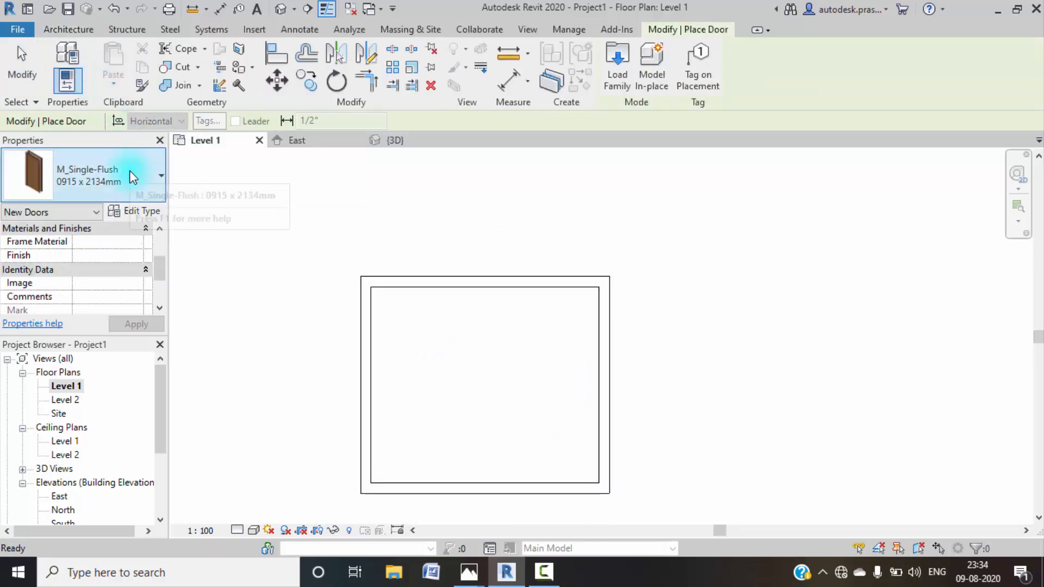
- Browse the door families in the rac2014 lib Doors folder, inside Revit Installation Content on the E: drive
{"action": "left_click", "coordinate": [254, 30]}
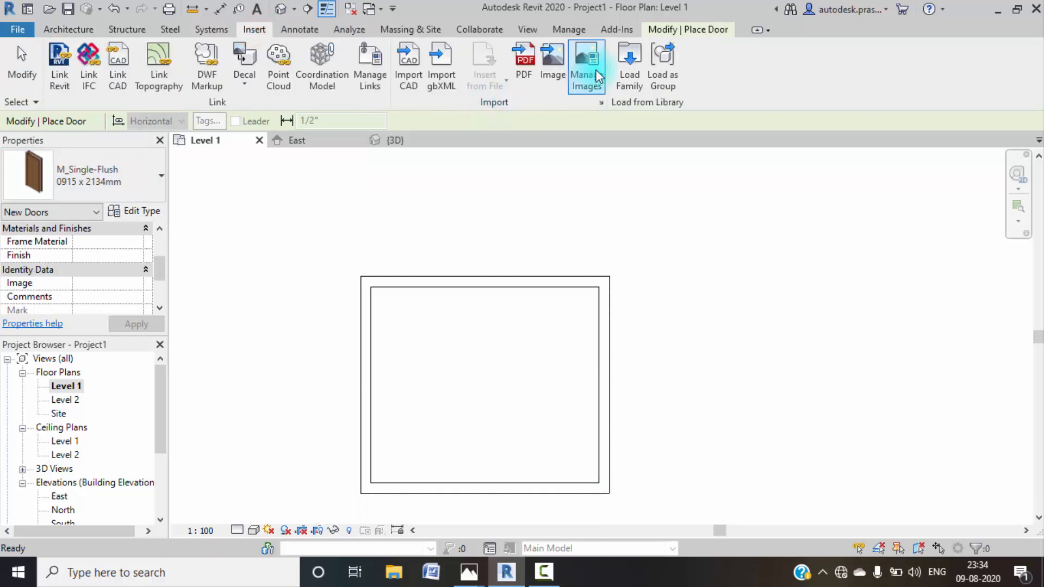
{"action": "left_click", "coordinate": [624, 82]}
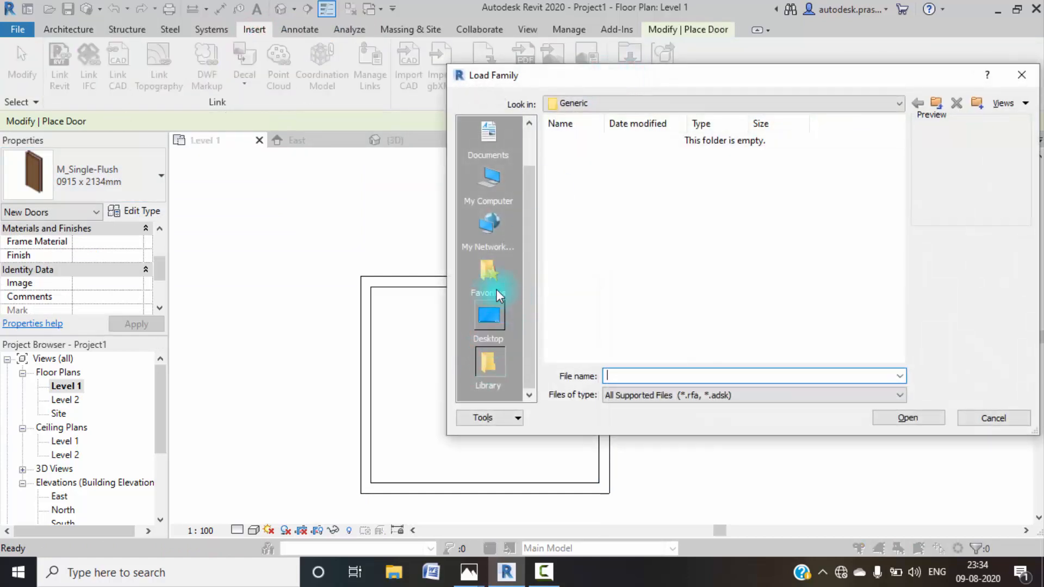
{"action": "left_click", "coordinate": [495, 191]}
{"action": "left_click", "coordinate": [785, 349]}
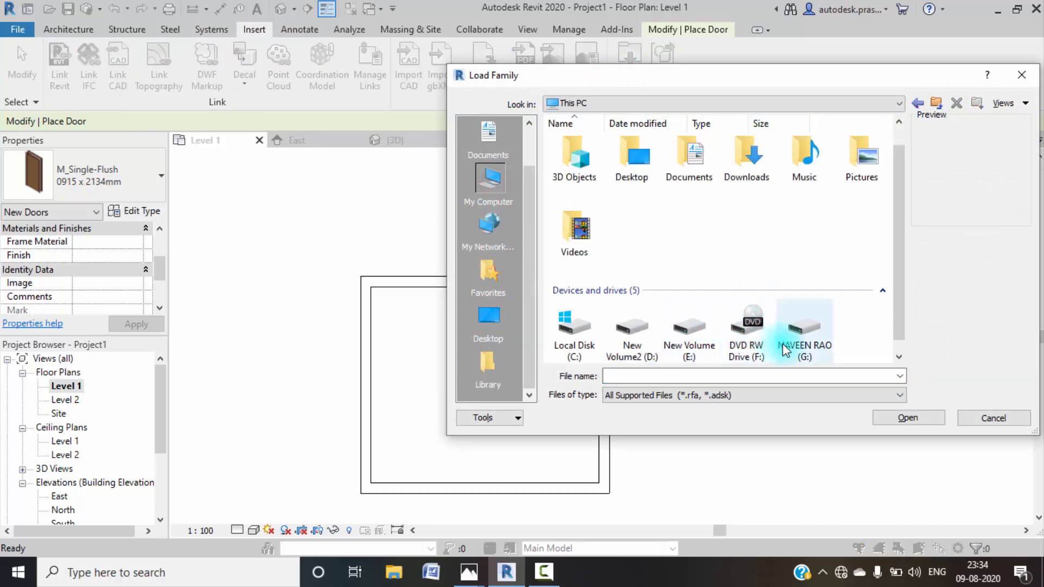
{"action": "left_click", "coordinate": [694, 348]}
{"action": "double_click", "coordinate": [694, 348]}
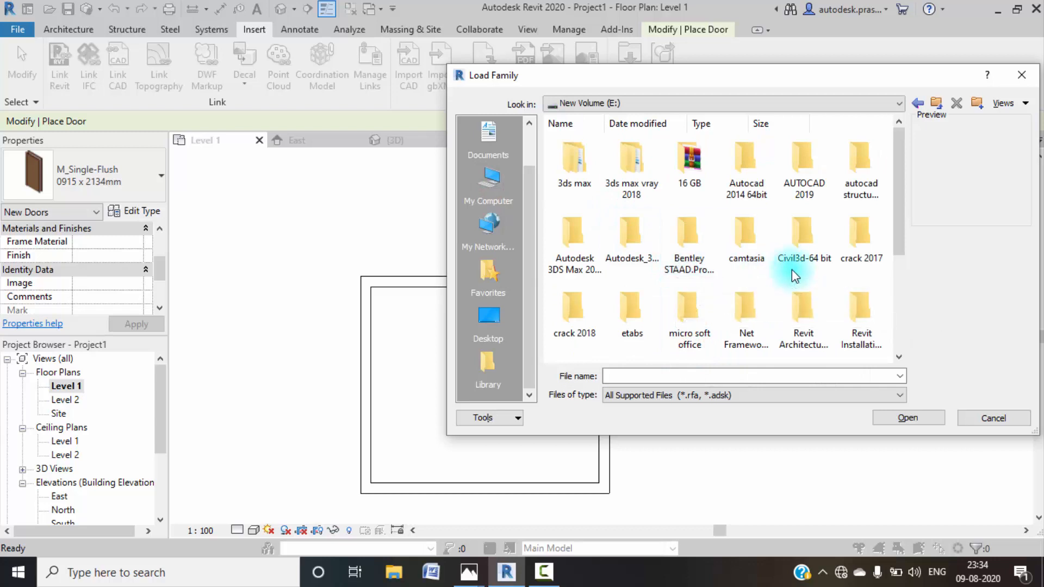
{"action": "scroll", "coordinate": [671, 261], "scroll_direction": "down", "scroll_amount": 2}
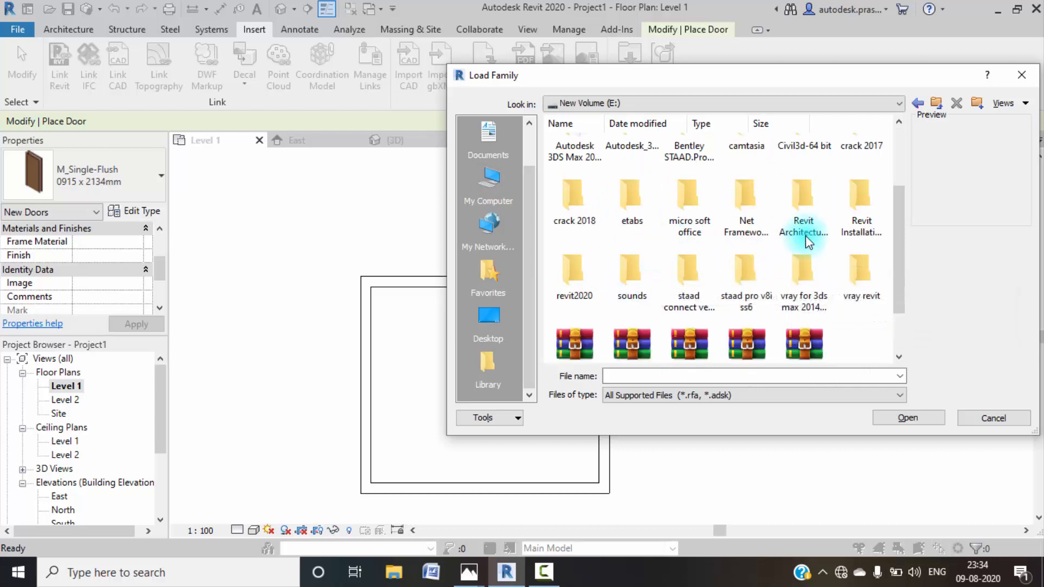
{"action": "double_click", "coordinate": [851, 215]}
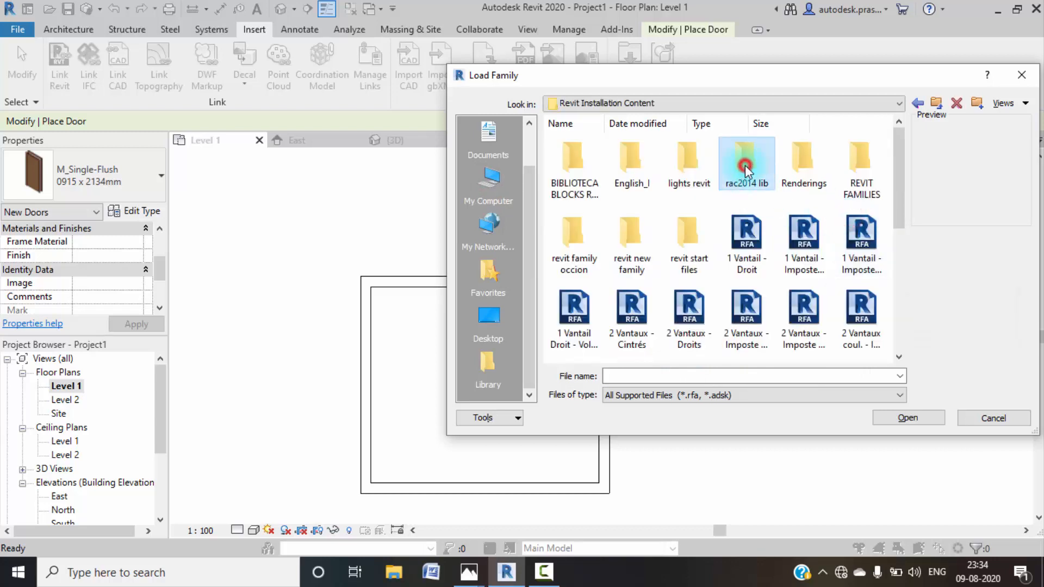
{"action": "double_click", "coordinate": [745, 169]}
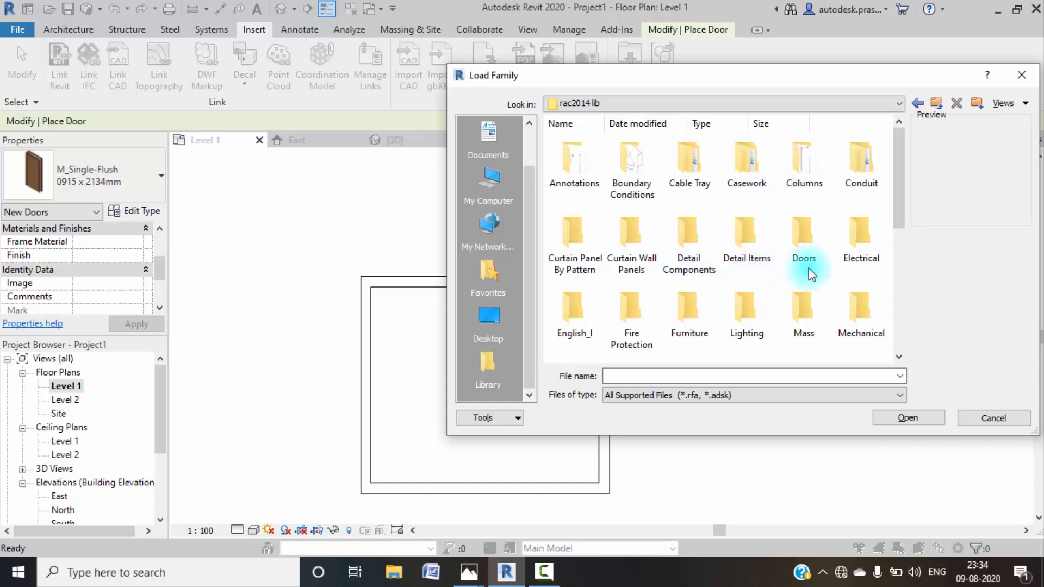
{"action": "double_click", "coordinate": [801, 231]}
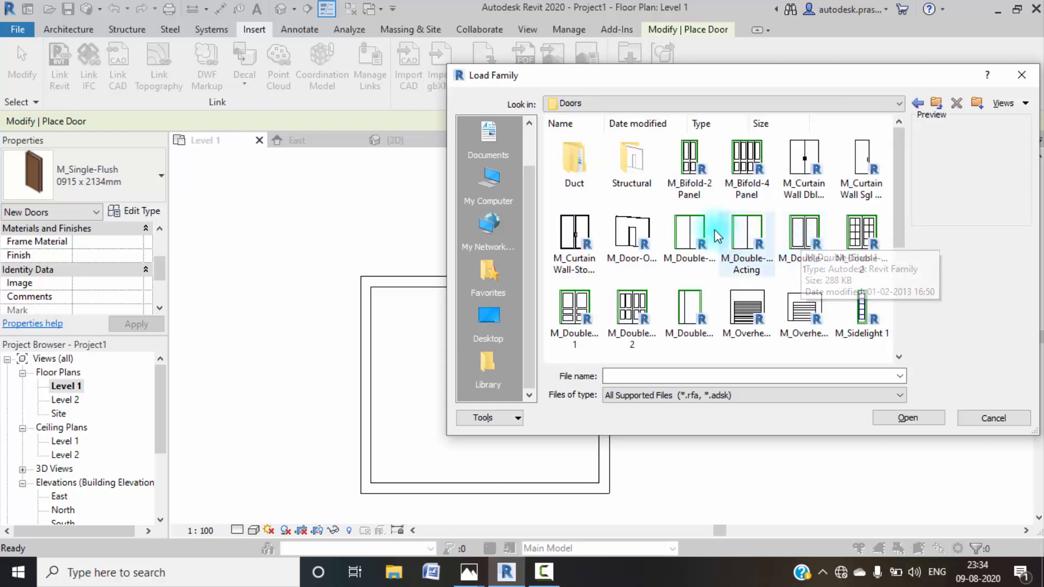
{"action": "scroll", "coordinate": [778, 299], "scroll_direction": "down", "scroll_amount": 3}
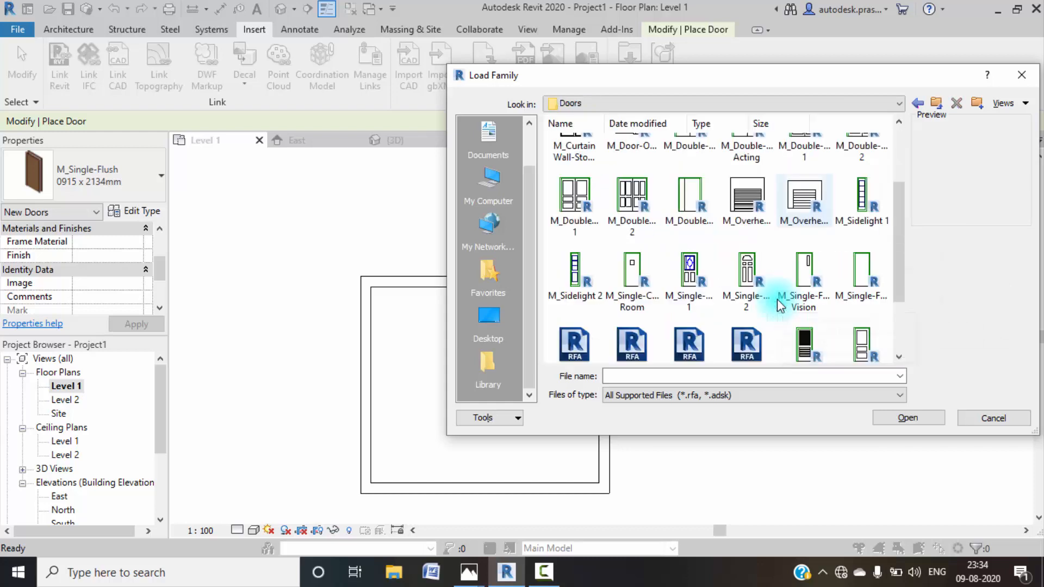
{"action": "scroll", "coordinate": [778, 299], "scroll_direction": "down", "scroll_amount": 3}
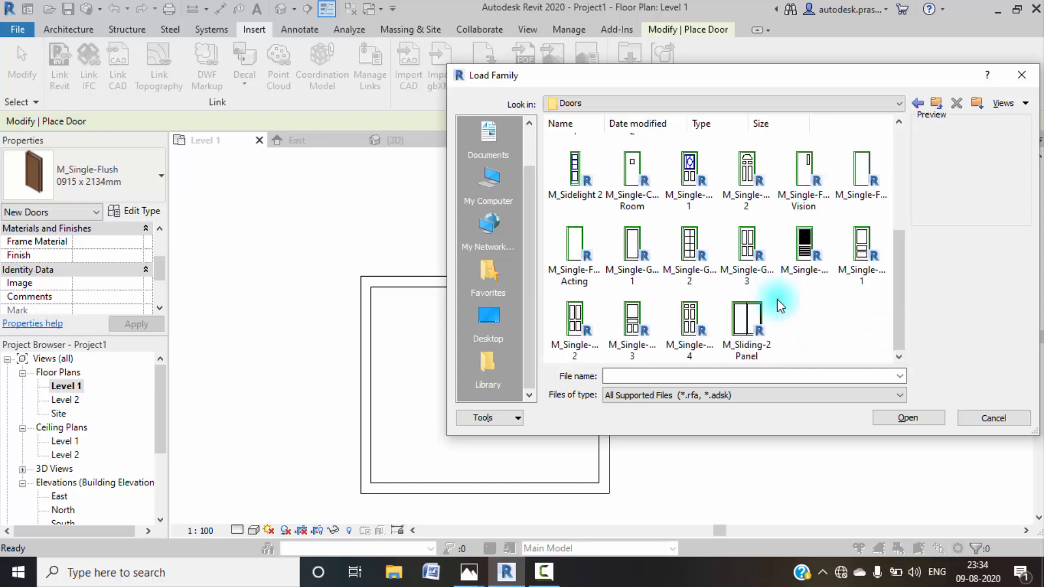
{"action": "scroll", "coordinate": [778, 300], "scroll_direction": "up", "scroll_amount": 3}
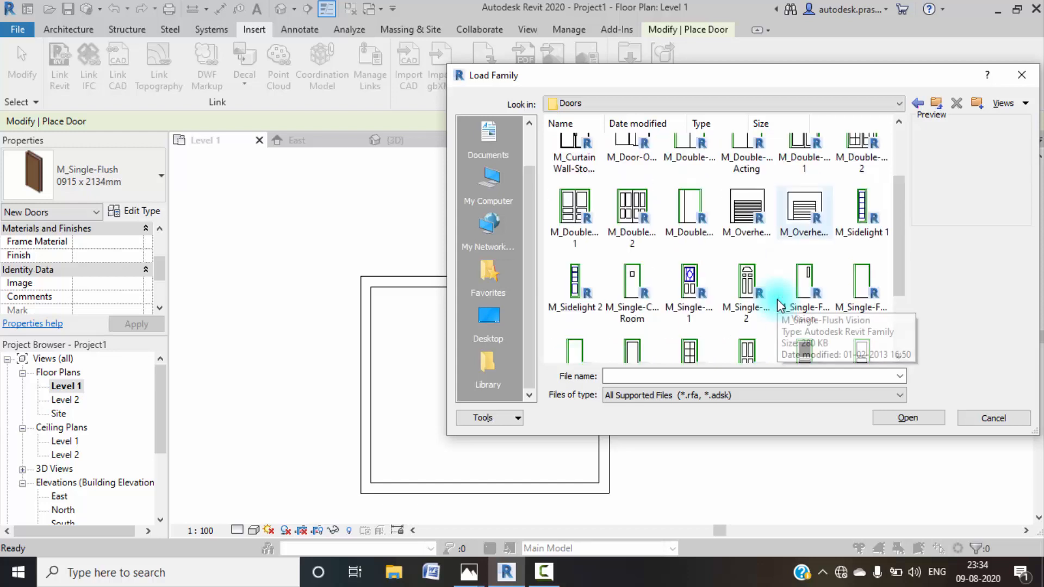
{"action": "scroll", "coordinate": [778, 288], "scroll_direction": "up", "scroll_amount": 3}
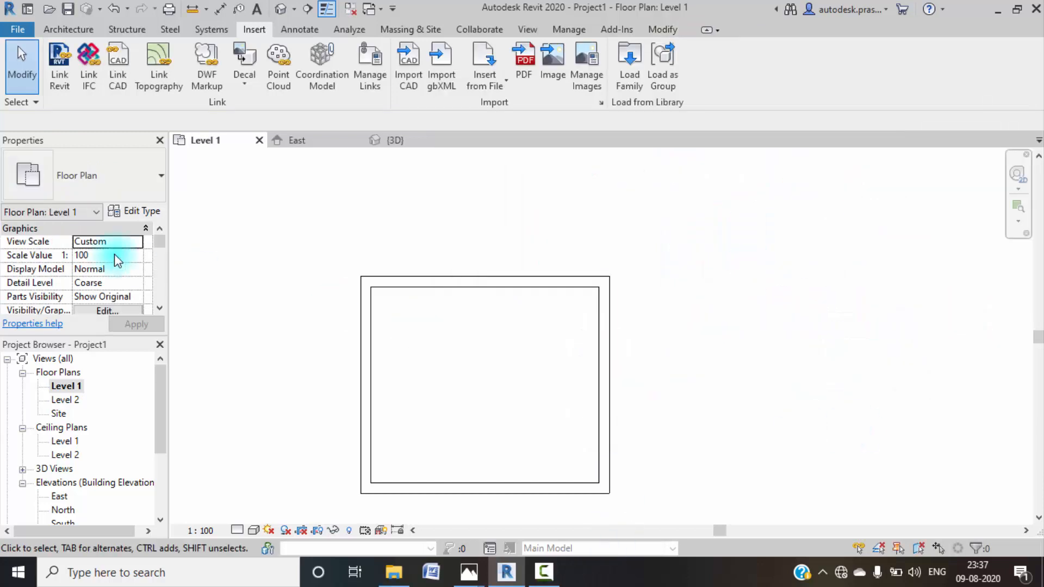
- Start loading a family and open the Revit Installation Content folder on the E: drive
{"action": "left_click", "coordinate": [621, 83]}
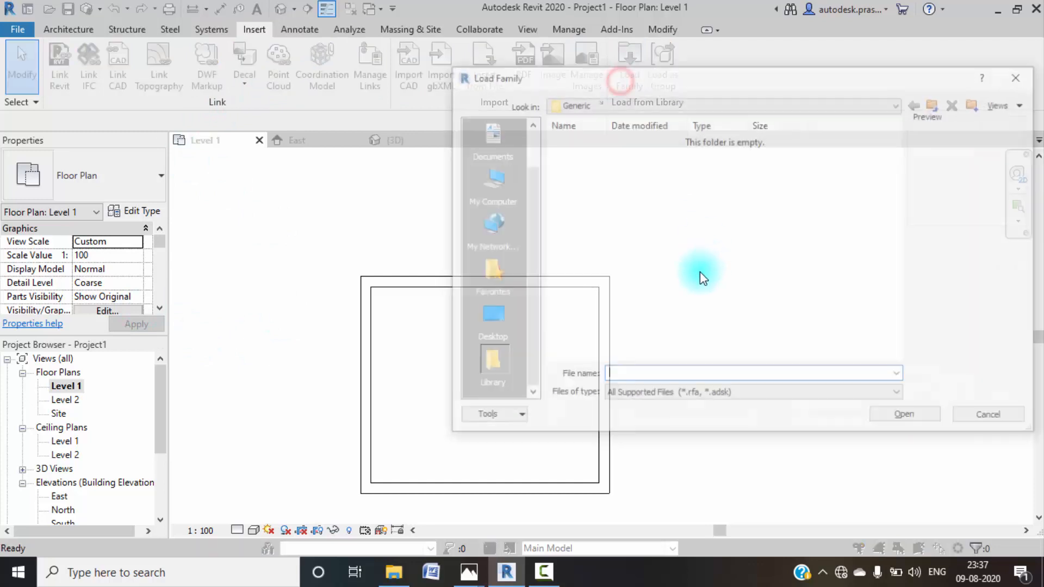
{"action": "left_click", "coordinate": [488, 200]}
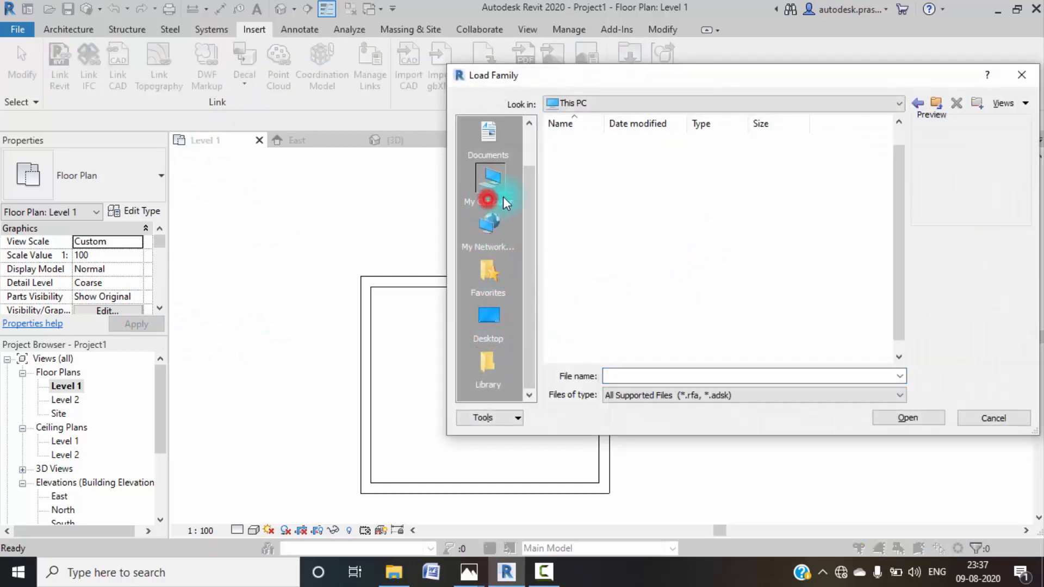
{"action": "double_click", "coordinate": [689, 329]}
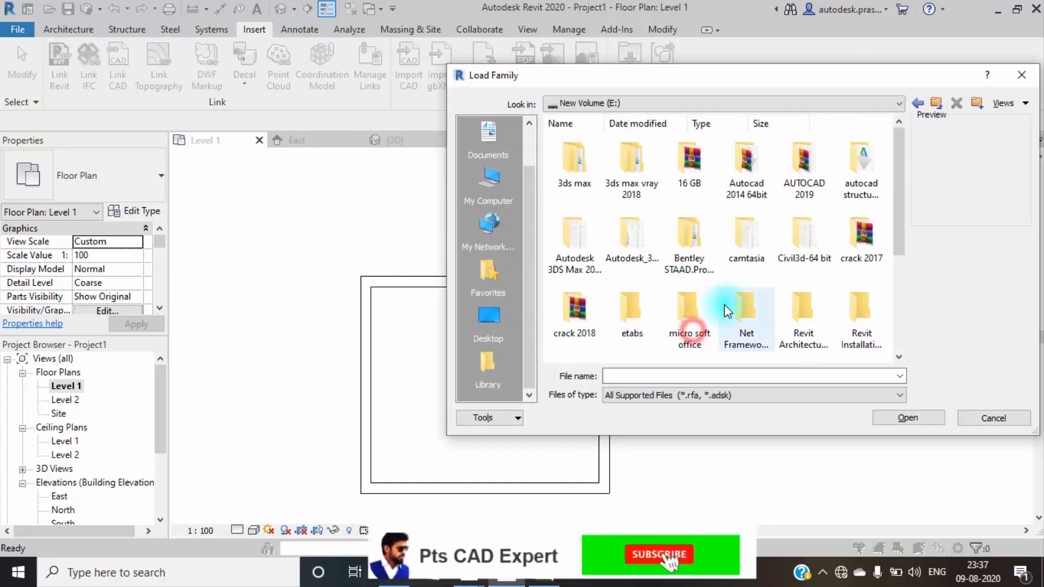
{"action": "scroll", "coordinate": [726, 304], "scroll_direction": "down", "scroll_amount": 1}
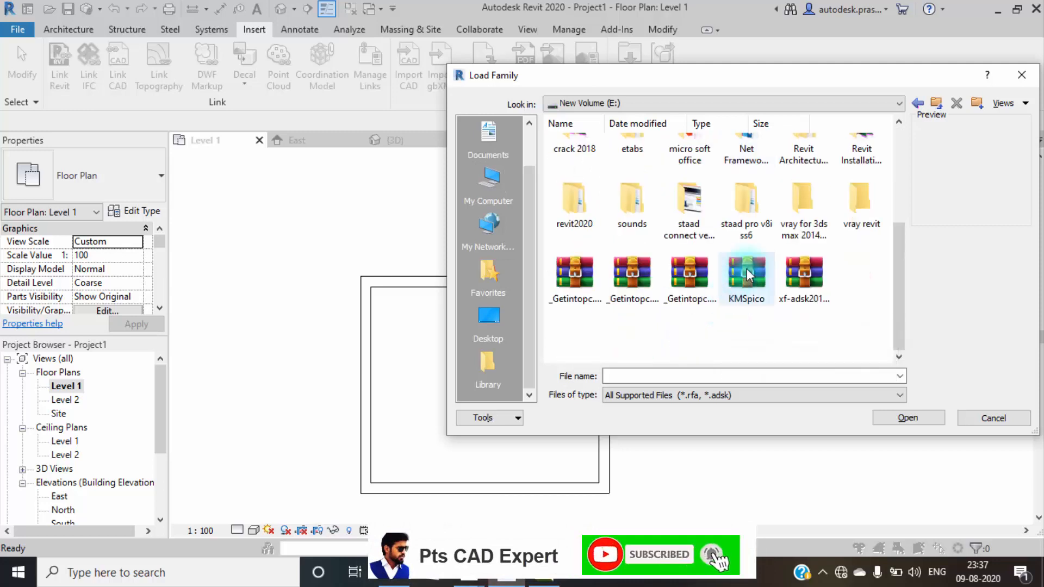
{"action": "scroll", "coordinate": [756, 233], "scroll_direction": "up", "scroll_amount": 3}
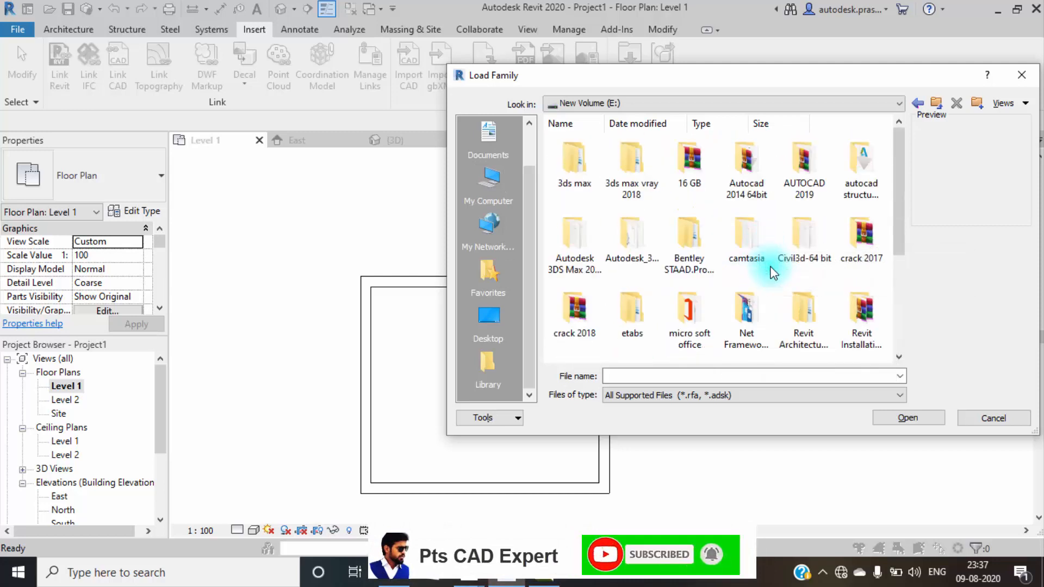
{"action": "double_click", "coordinate": [862, 310]}
- Load the BRIGHT DOOR family from the Doors folder of rac2014 lib into the project
{"action": "scroll", "coordinate": [707, 206], "scroll_direction": "down", "scroll_amount": 2}
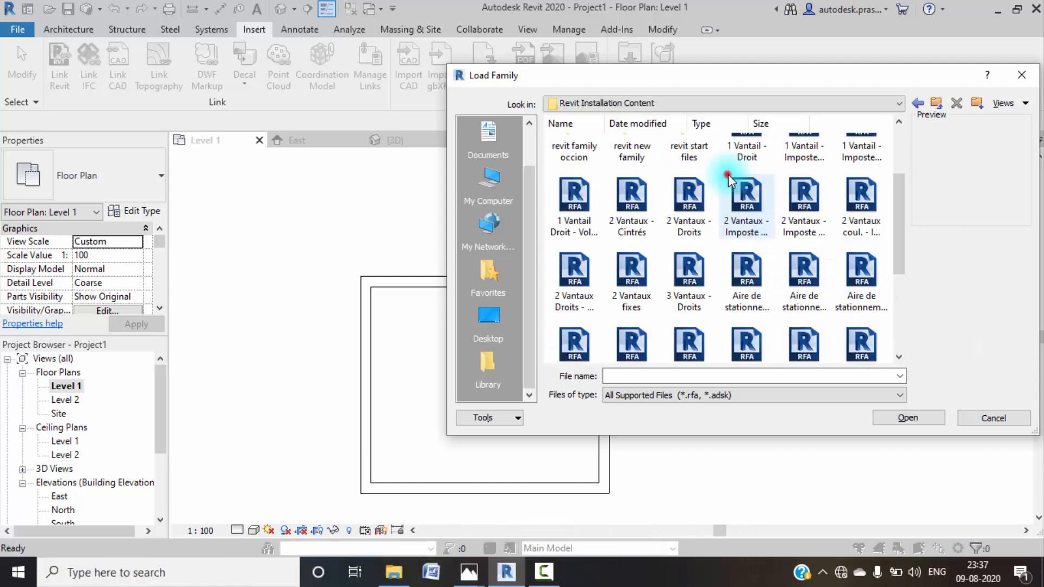
{"action": "left_click", "coordinate": [742, 196]}
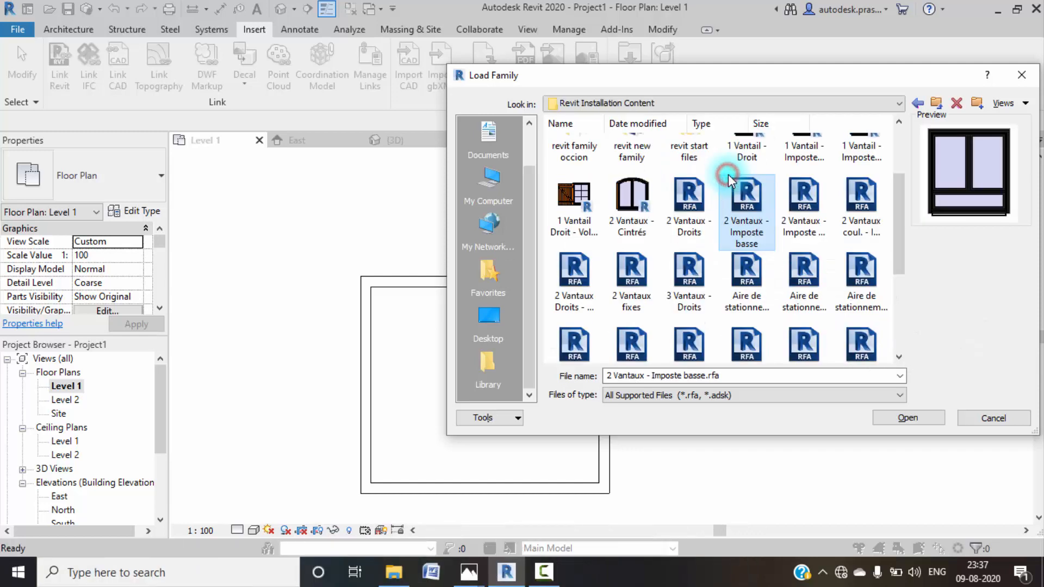
{"action": "left_click", "coordinate": [915, 106]}
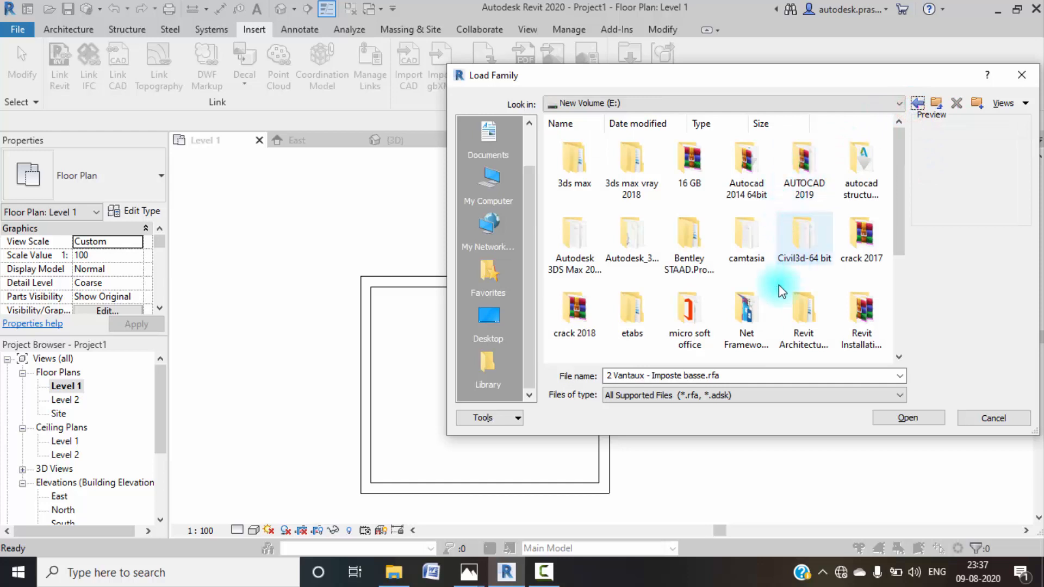
{"action": "double_click", "coordinate": [861, 313]}
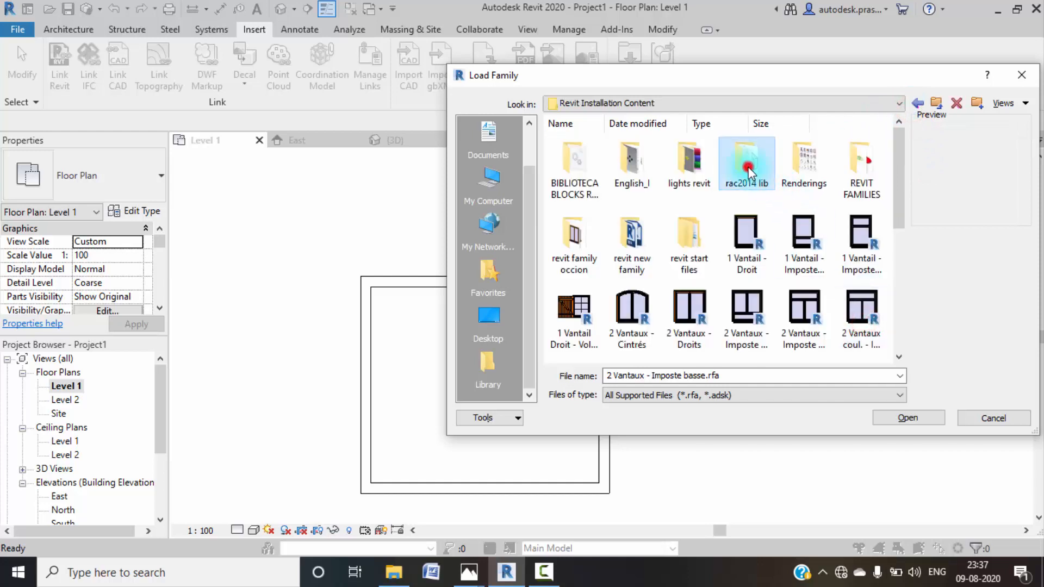
{"action": "double_click", "coordinate": [748, 172]}
{"action": "double_click", "coordinate": [803, 228]}
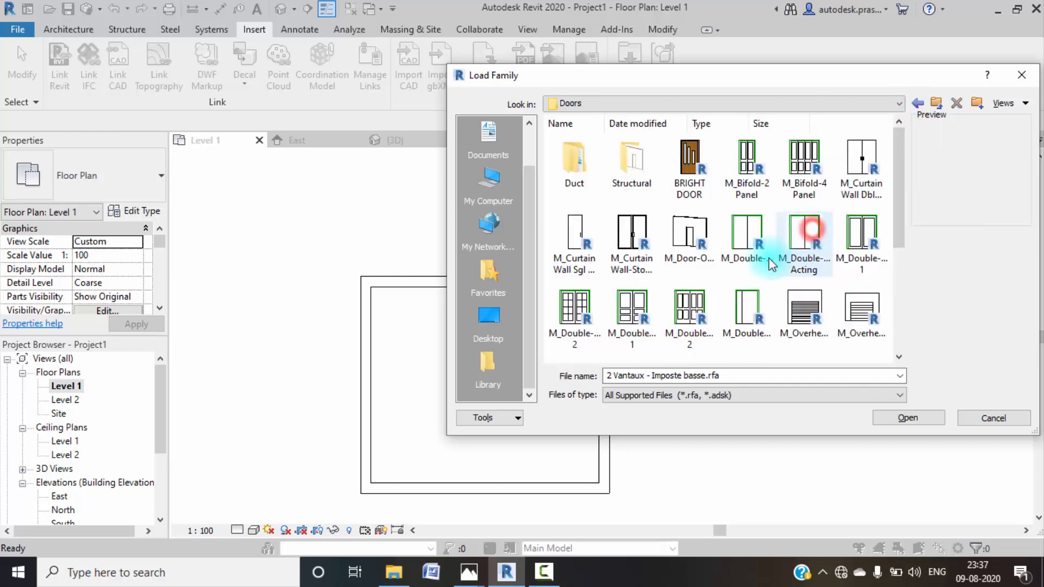
{"action": "left_click", "coordinate": [693, 173]}
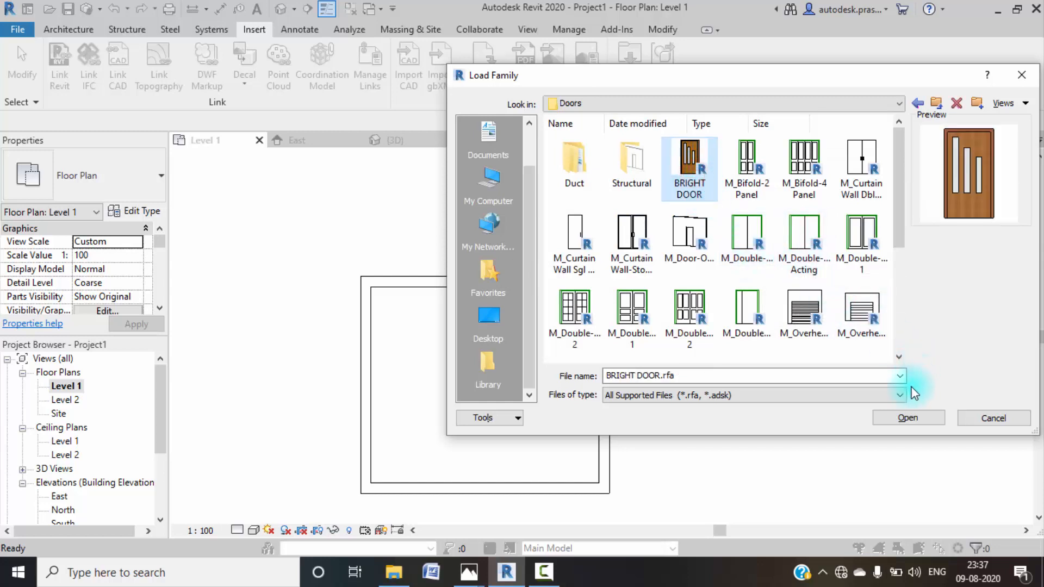
{"action": "left_click", "coordinate": [907, 419]}
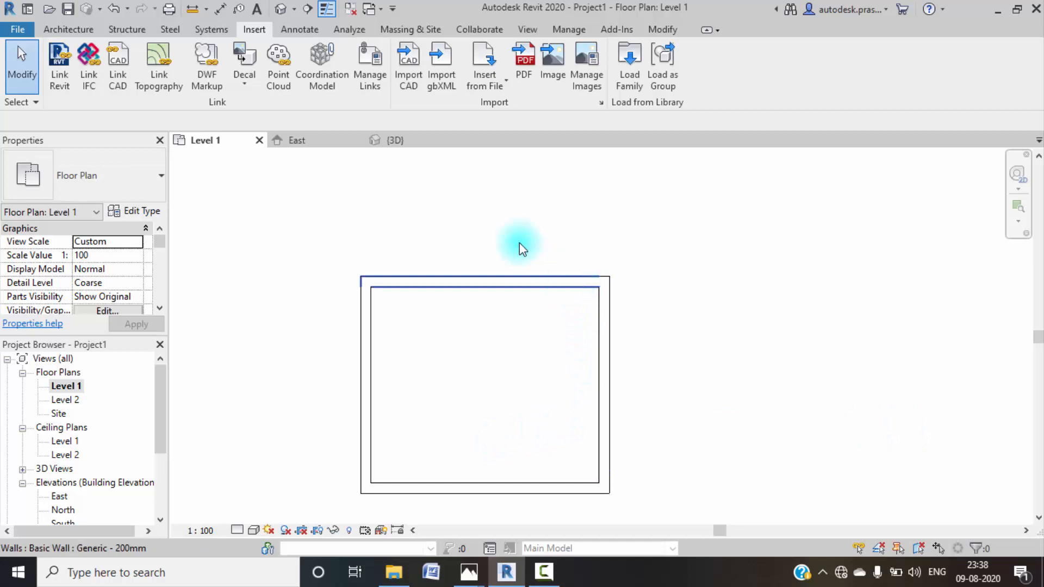
- Place a 36" x 84" BRIGHT DOOR in the upper wall, centred about 2' 6" from the right wall and swinging into the room
{"action": "left_click", "coordinate": [78, 32]}
{"action": "left_click", "coordinate": [88, 60]}
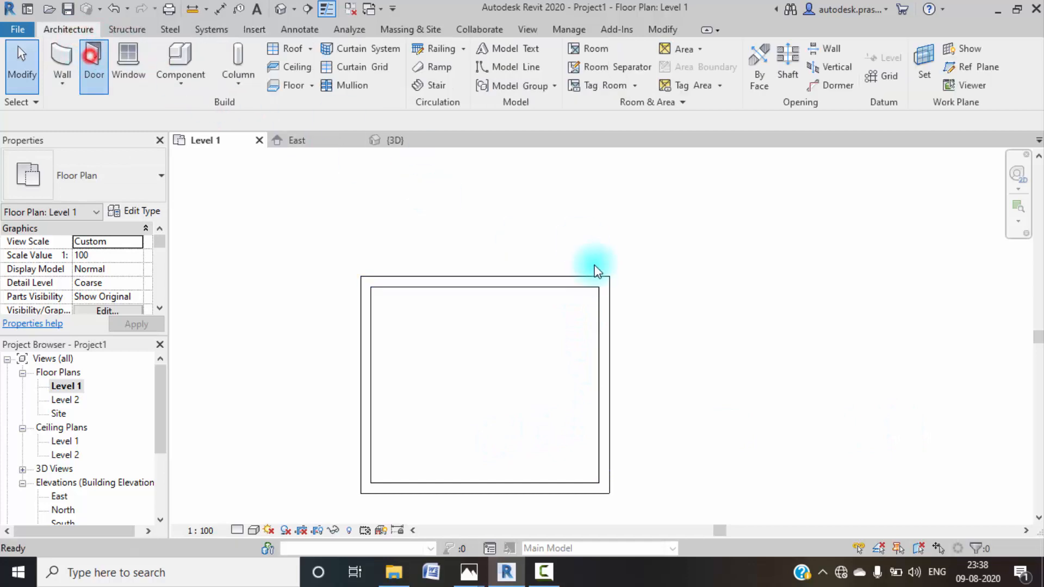
{"action": "left_click", "coordinate": [564, 289]}
{"action": "left_click", "coordinate": [555, 310]}
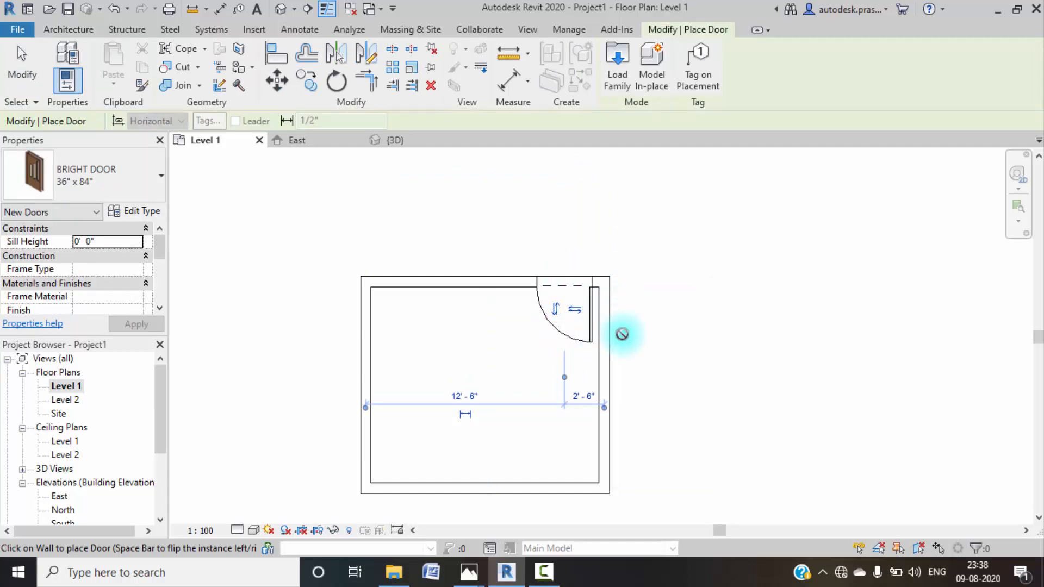
{"action": "key", "text": "Escape"}
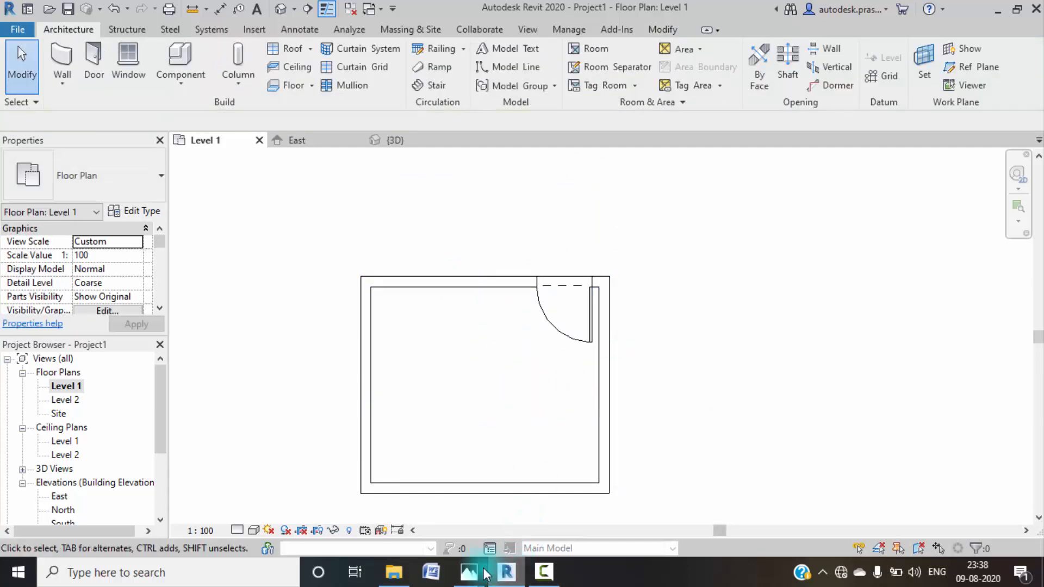
- Check the bedroom reference render in Photos and return to the Level 1 floor plan in Revit
{"action": "mouse_move", "coordinate": [473, 577]}
{"action": "left_click", "coordinate": [505, 523]}
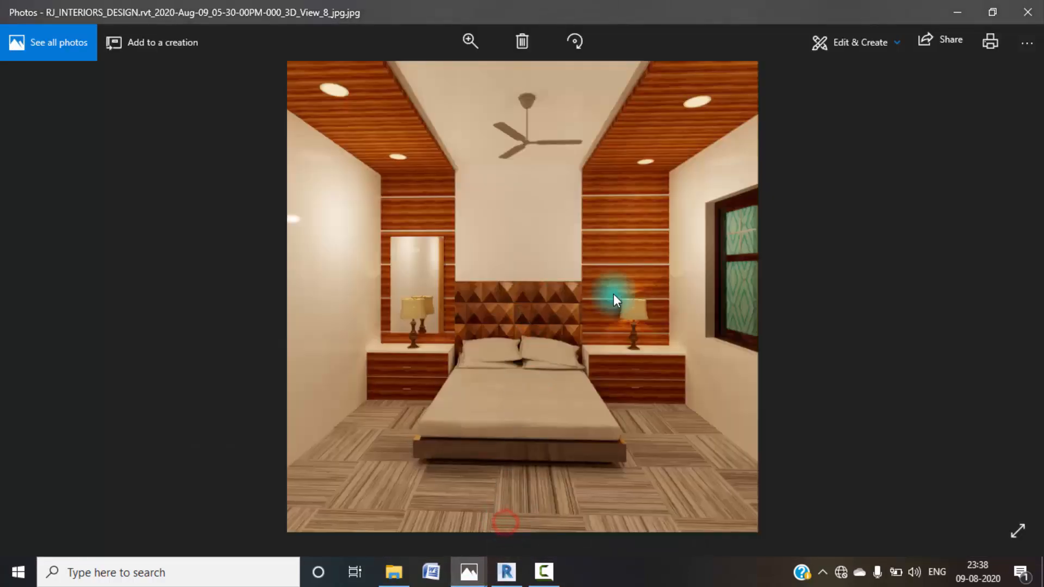
{"action": "left_click", "coordinate": [941, 15]}
- Inspect the type properties and dimensions of the BRIGHT DOOR placed in the upper wall
{"action": "scroll", "coordinate": [452, 288], "scroll_direction": "up", "scroll_amount": 3}
{"action": "middle_click_drag", "start_coordinate": [464, 306], "coordinate": [468, 310]}
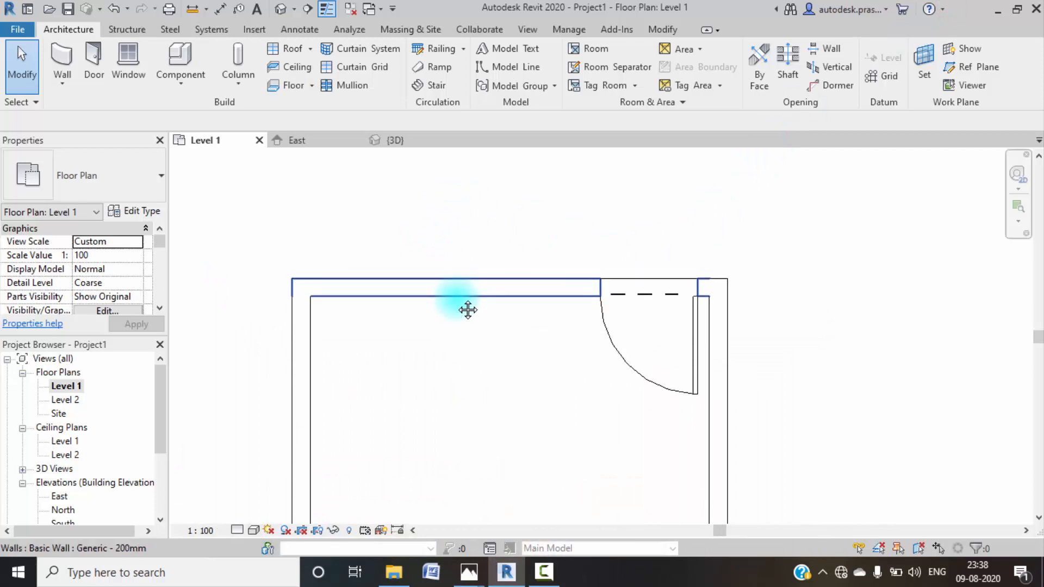
{"action": "left_click", "coordinate": [699, 303]}
{"action": "scroll", "coordinate": [699, 424], "scroll_direction": "up", "scroll_amount": 2}
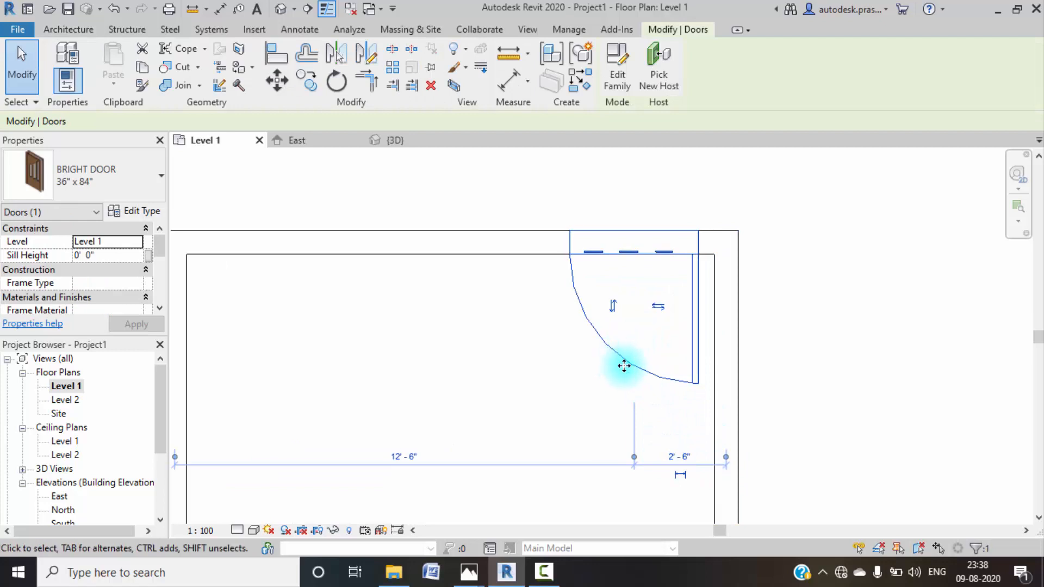
{"action": "scroll", "coordinate": [624, 366], "scroll_direction": "down", "scroll_amount": 3}
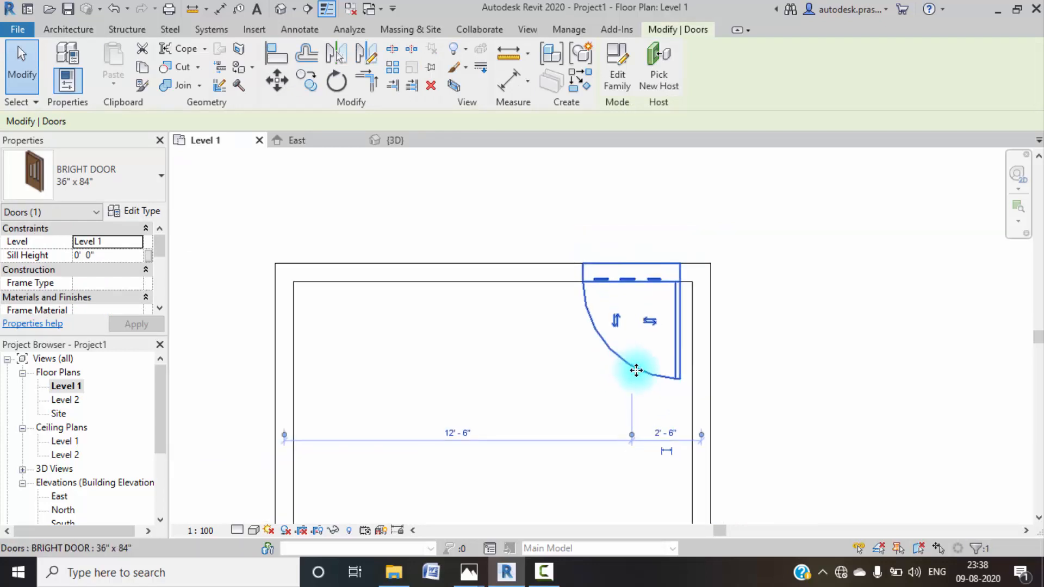
{"action": "left_click", "coordinate": [138, 211]}
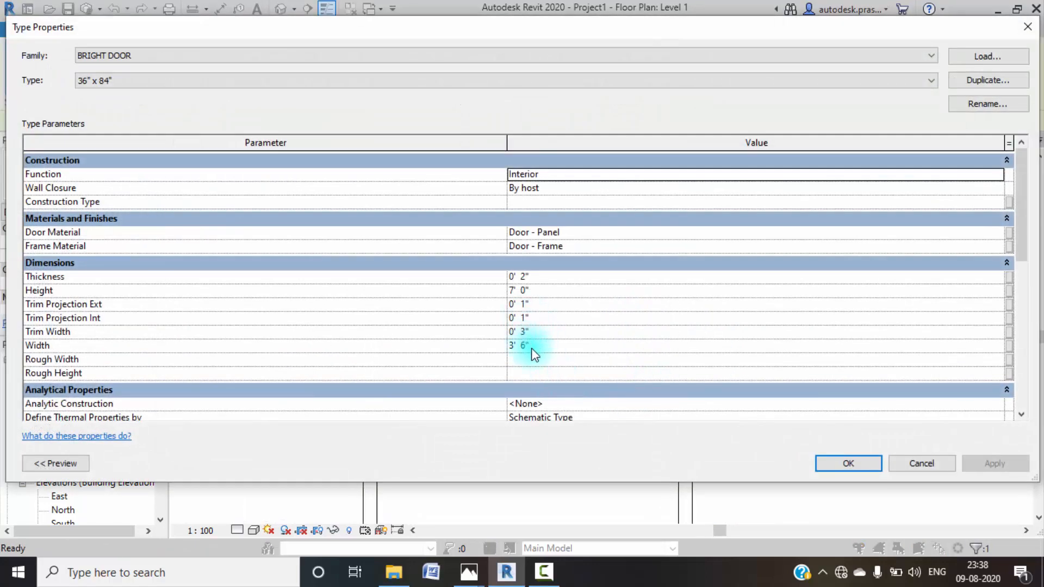
{"action": "left_click", "coordinate": [844, 464]}
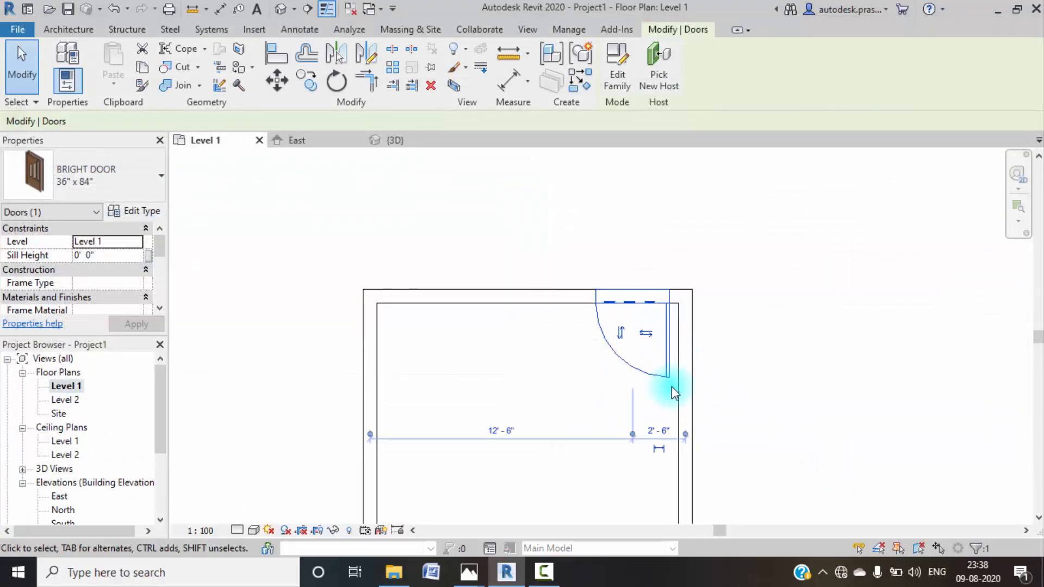
{"action": "scroll", "coordinate": [499, 299], "scroll_direction": "up", "scroll_amount": 1}
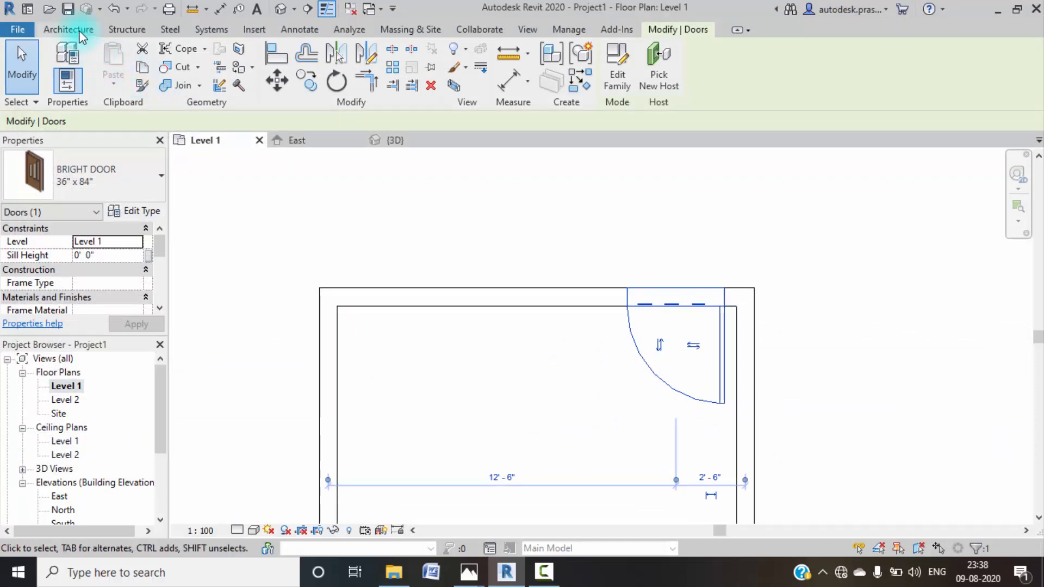
- Load the bright window 1 family from the Windows folder of rac2014 lib into the project
{"action": "left_click", "coordinate": [255, 32]}
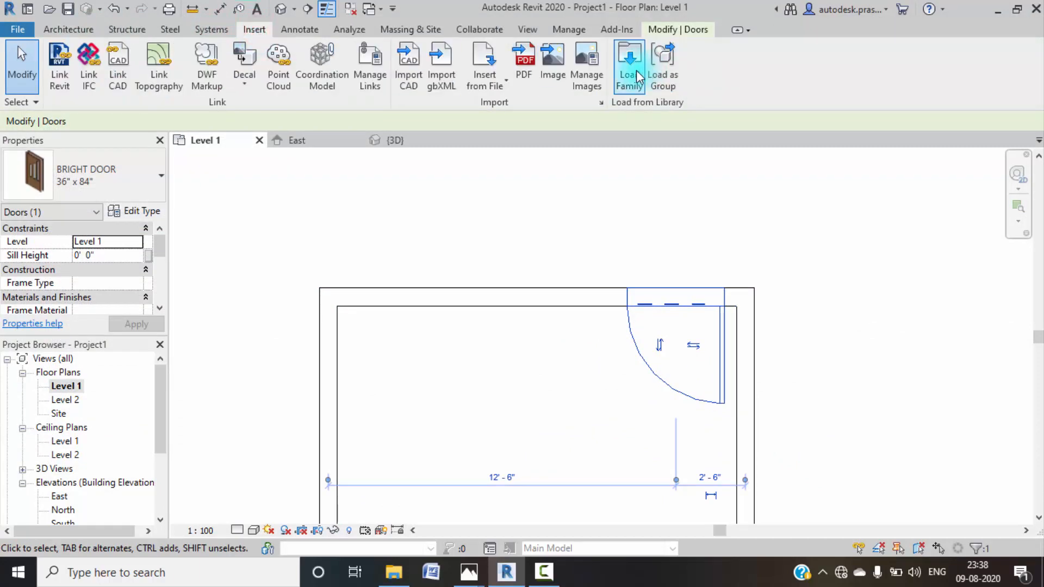
{"action": "left_click", "coordinate": [630, 57]}
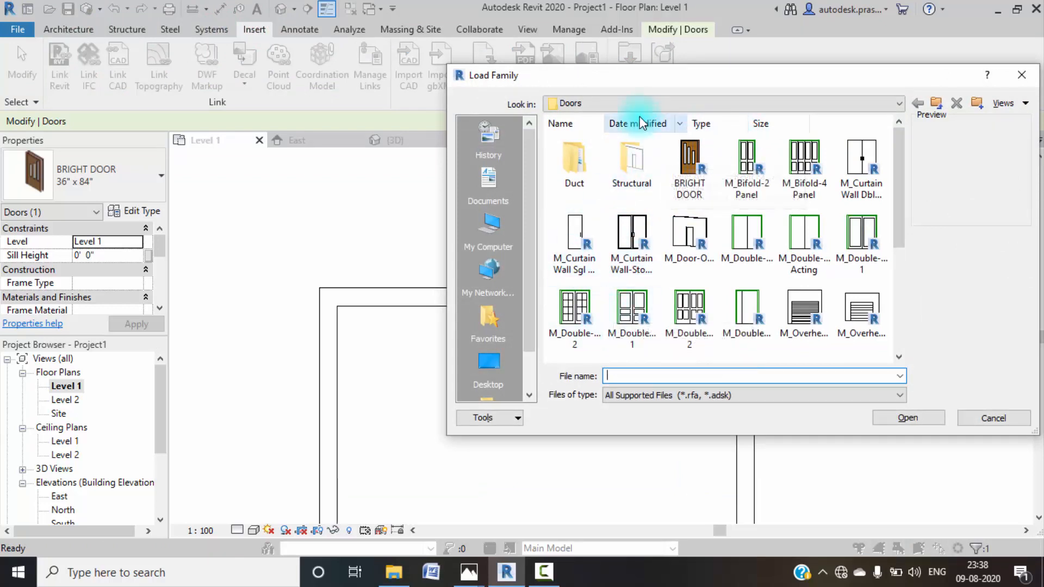
{"action": "left_click", "coordinate": [899, 104]}
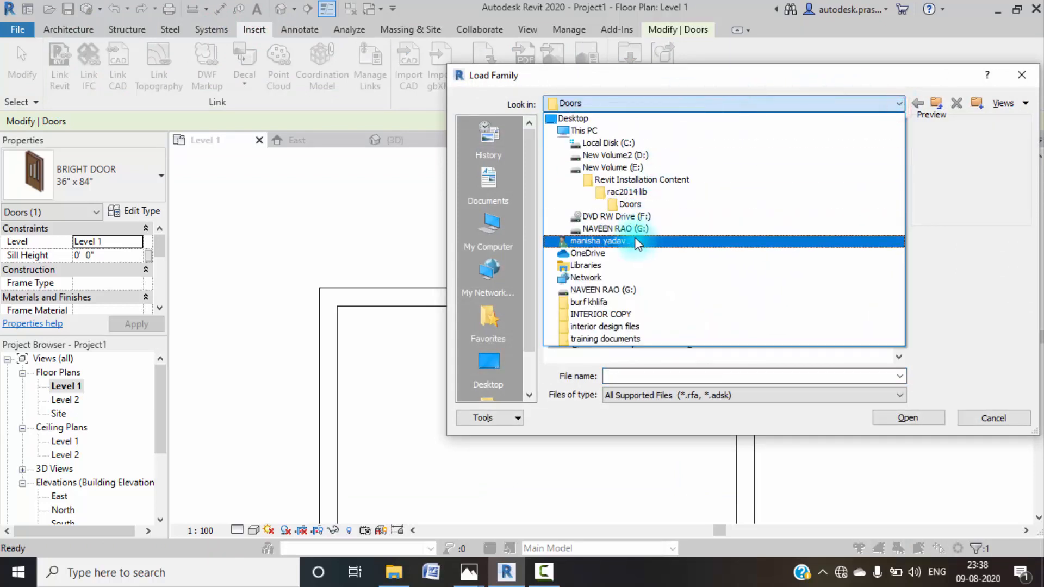
{"action": "left_click", "coordinate": [638, 196]}
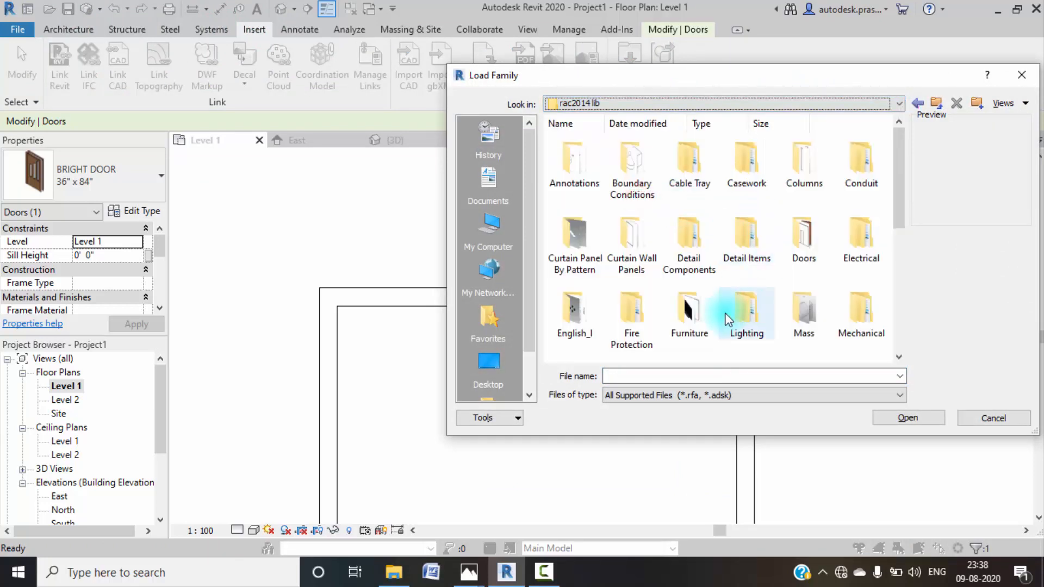
{"action": "scroll", "coordinate": [728, 316], "scroll_direction": "down", "scroll_amount": 5}
{"action": "double_click", "coordinate": [631, 321]}
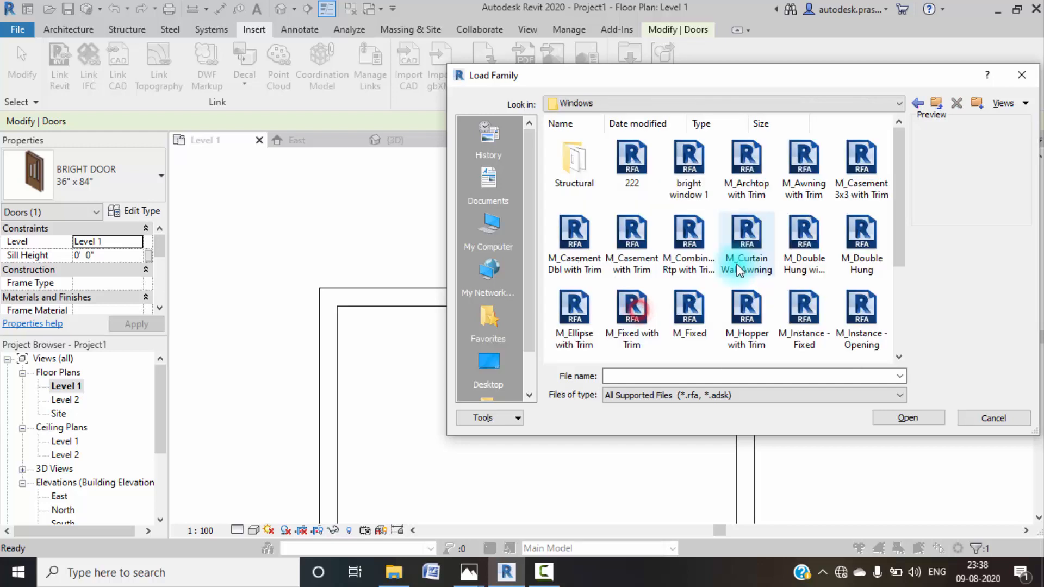
{"action": "left_click", "coordinate": [698, 174]}
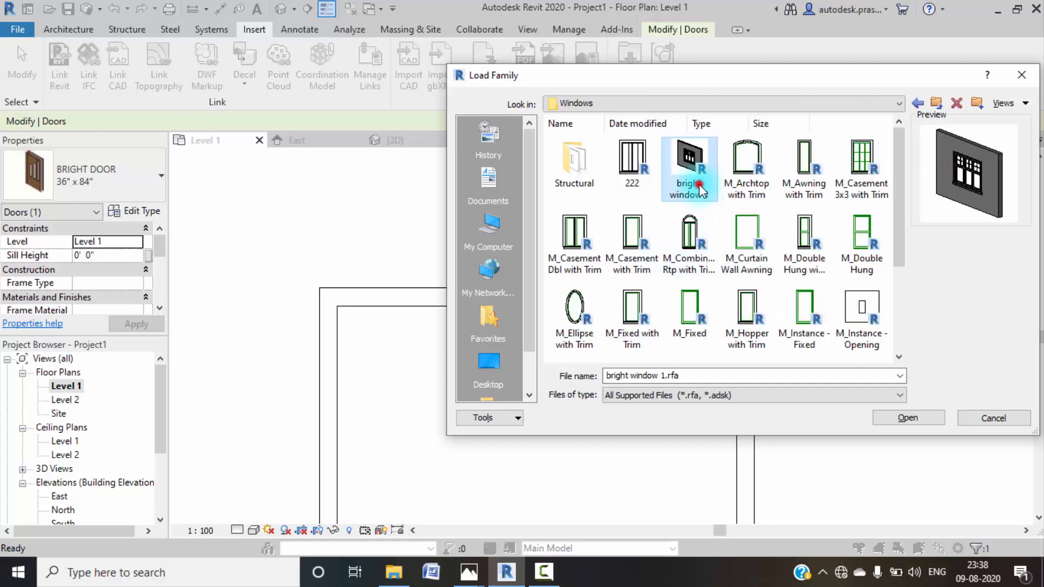
{"action": "left_click", "coordinate": [908, 418]}
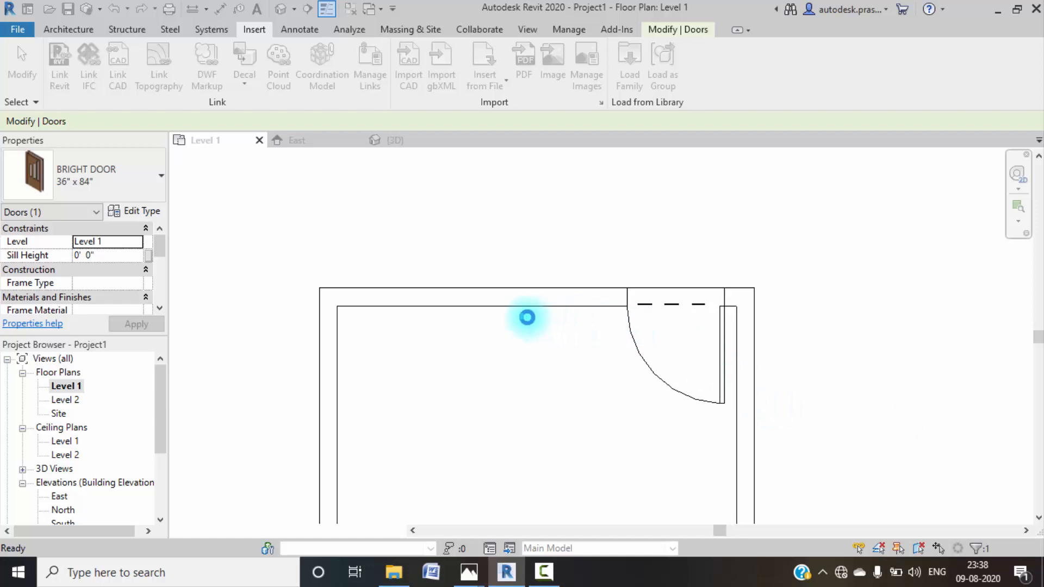
{"action": "left_click", "coordinate": [527, 317]}
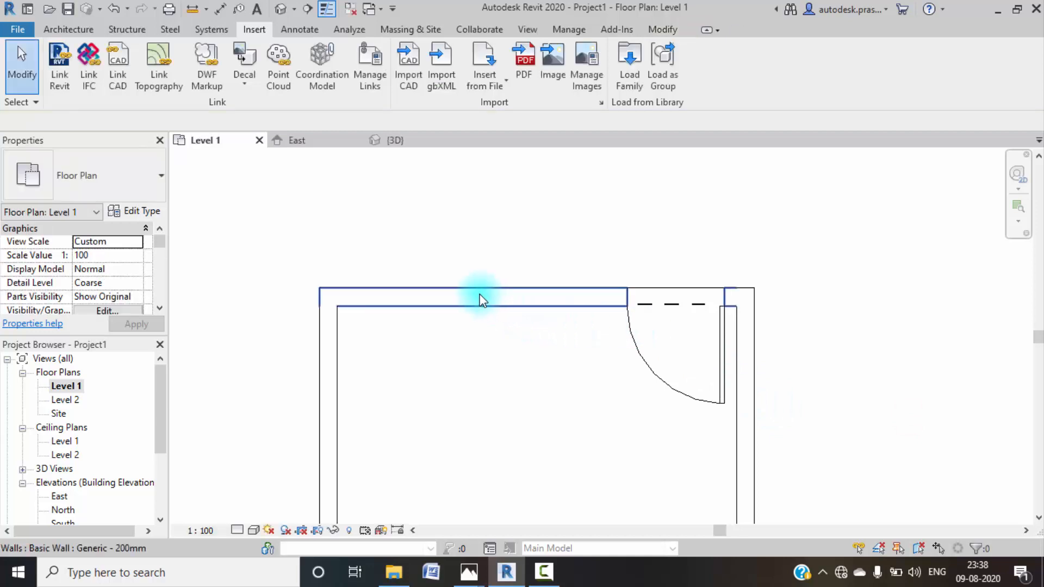
- Place a 2100x1500mm bright window 1 in the upper wall, centred 6' 0" from the left wall
{"action": "left_click", "coordinate": [73, 30]}
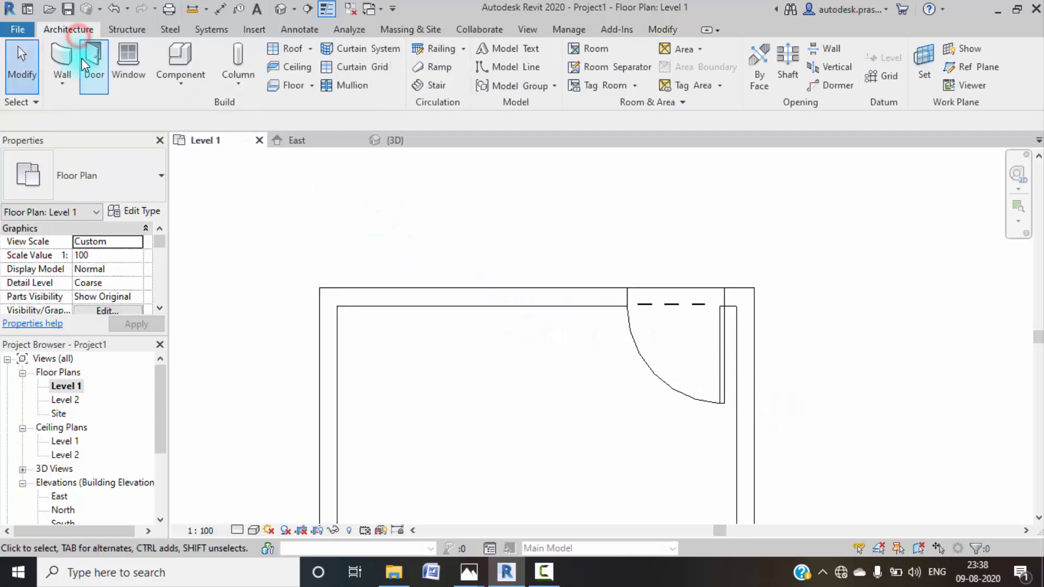
{"action": "left_click", "coordinate": [116, 58]}
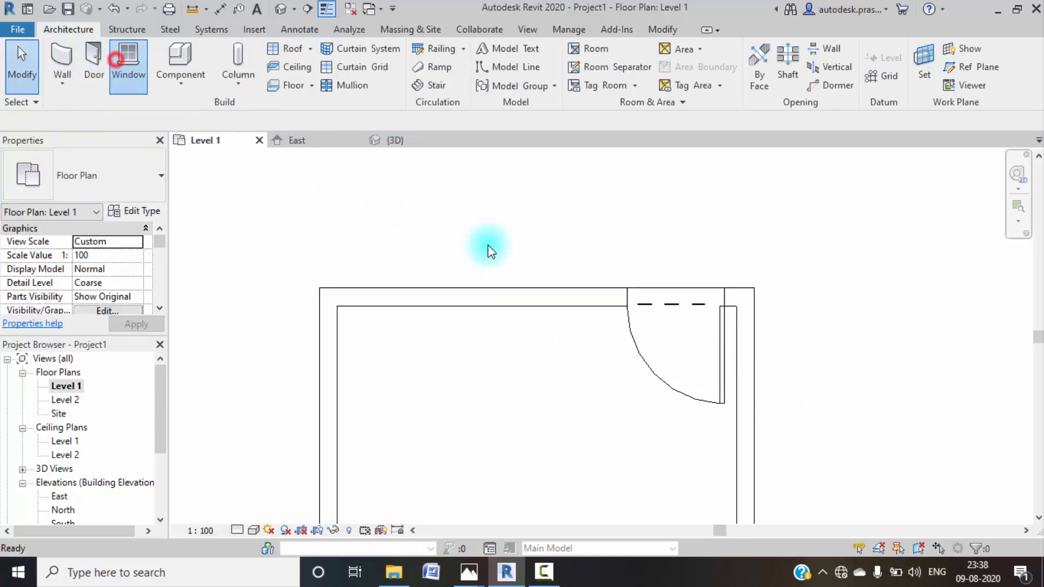
{"action": "left_click", "coordinate": [493, 294]}
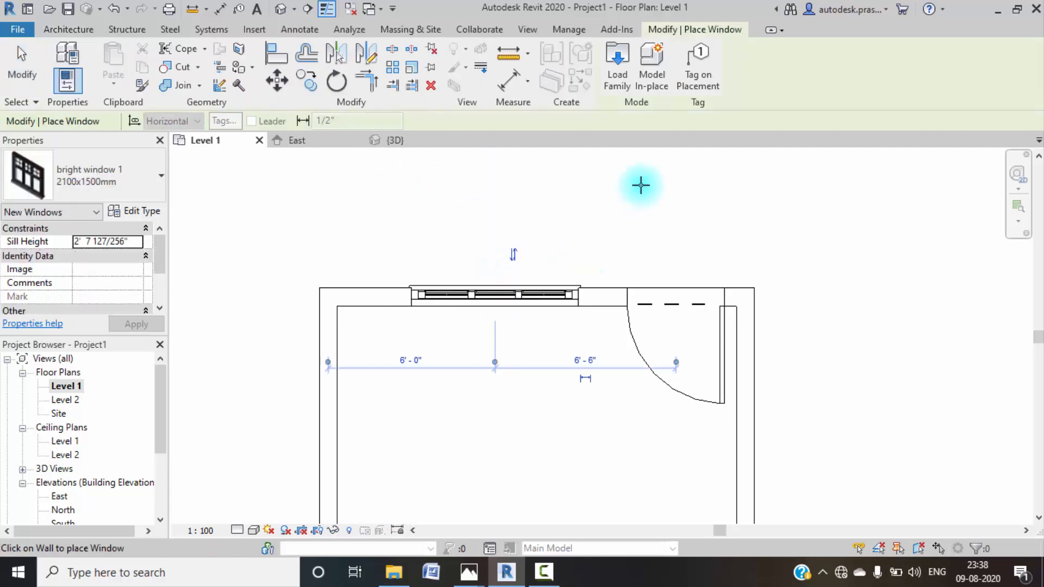
{"action": "key", "text": "Escape"}
{"action": "key", "text": "Escape"}
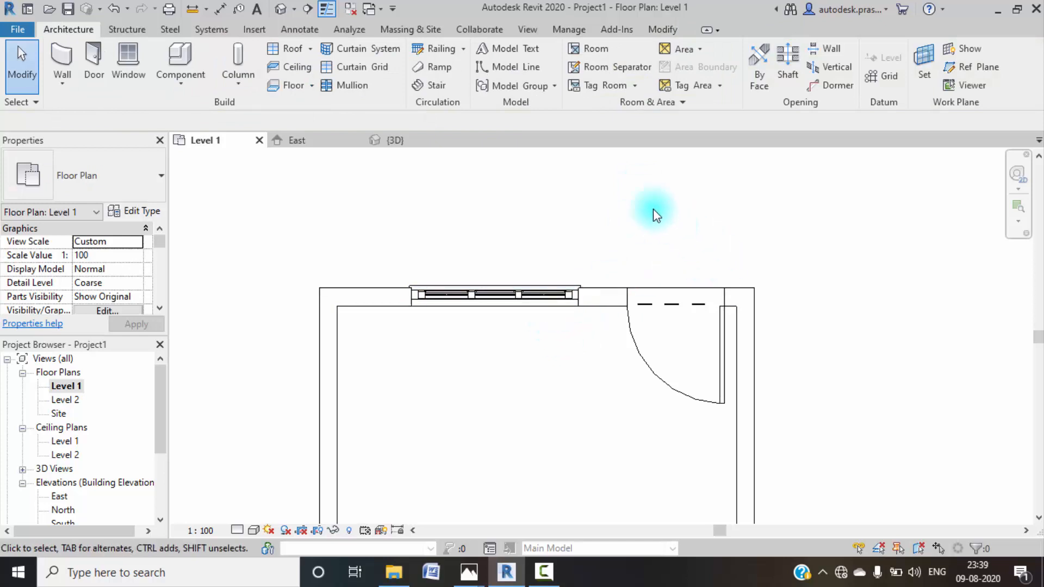
- In the 3D view, set the sill height of the placed window to 2' 6"
{"action": "left_click", "coordinate": [283, 8]}
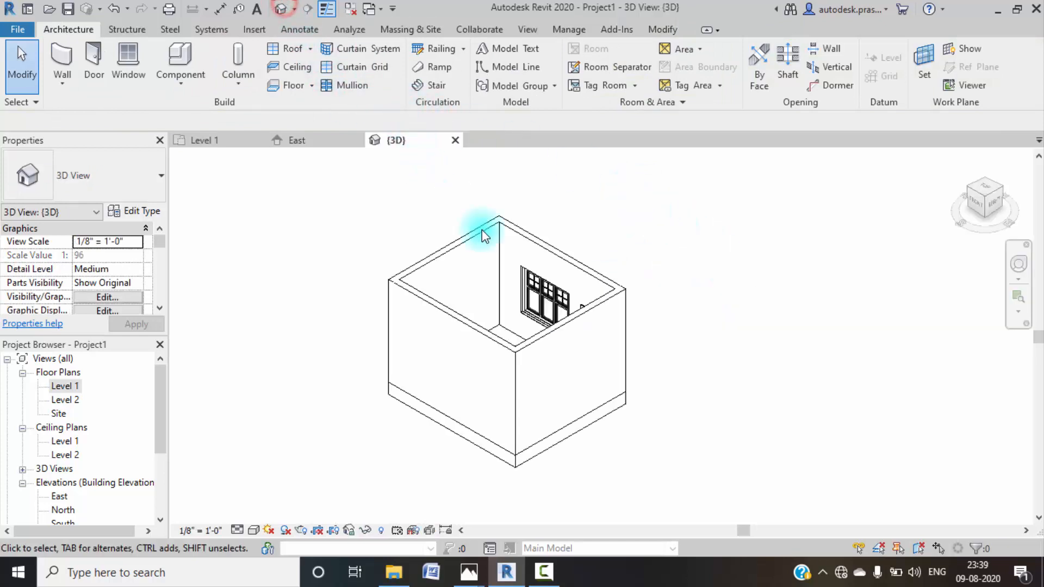
{"action": "scroll", "coordinate": [592, 321], "scroll_direction": "up", "scroll_amount": 4}
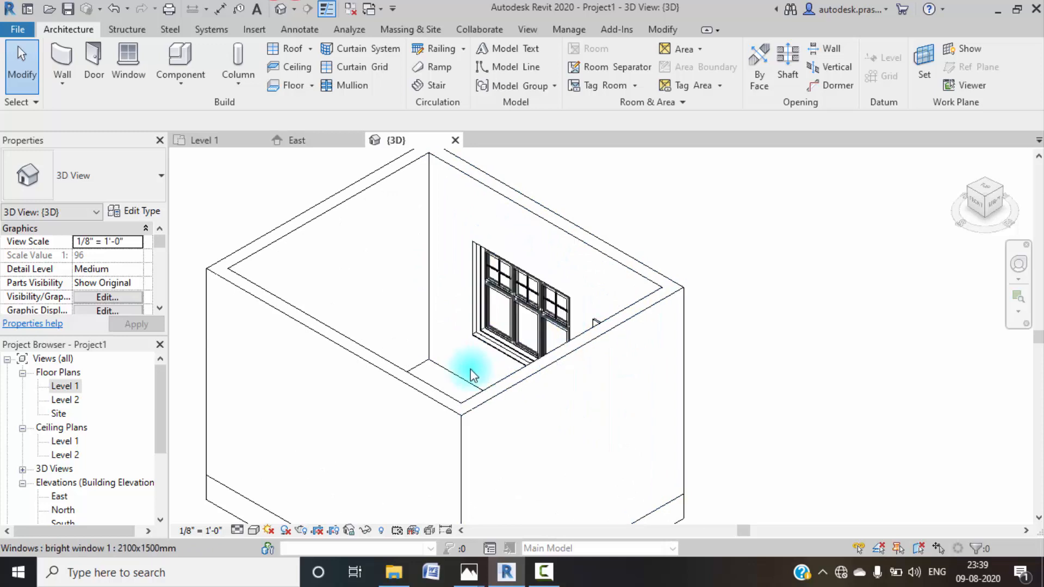
{"action": "left_click", "coordinate": [490, 345]}
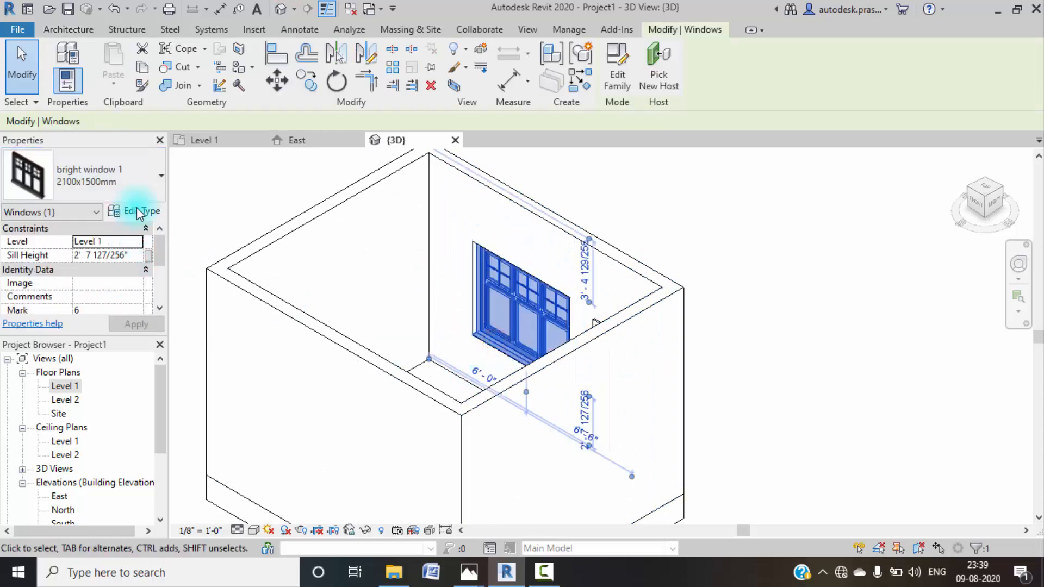
{"action": "left_click", "coordinate": [136, 259]}
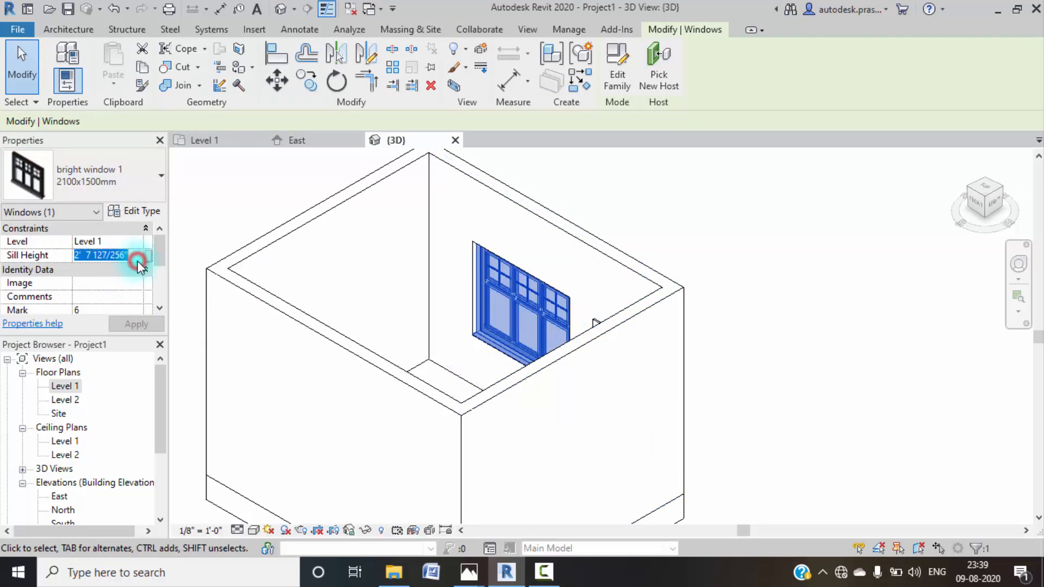
{"action": "type", "text": "2'6\""}
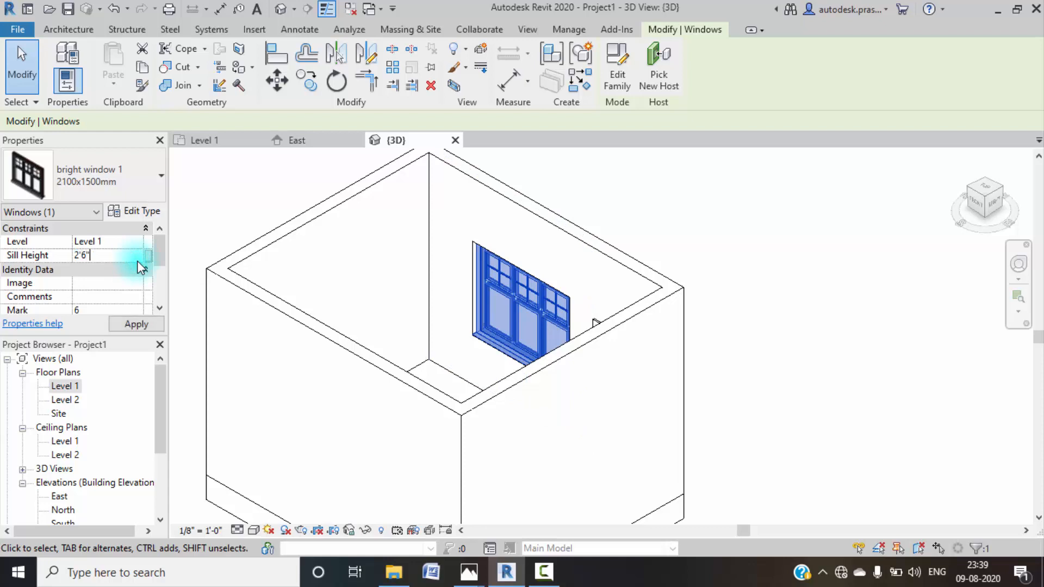
{"action": "left_click", "coordinate": [130, 325]}
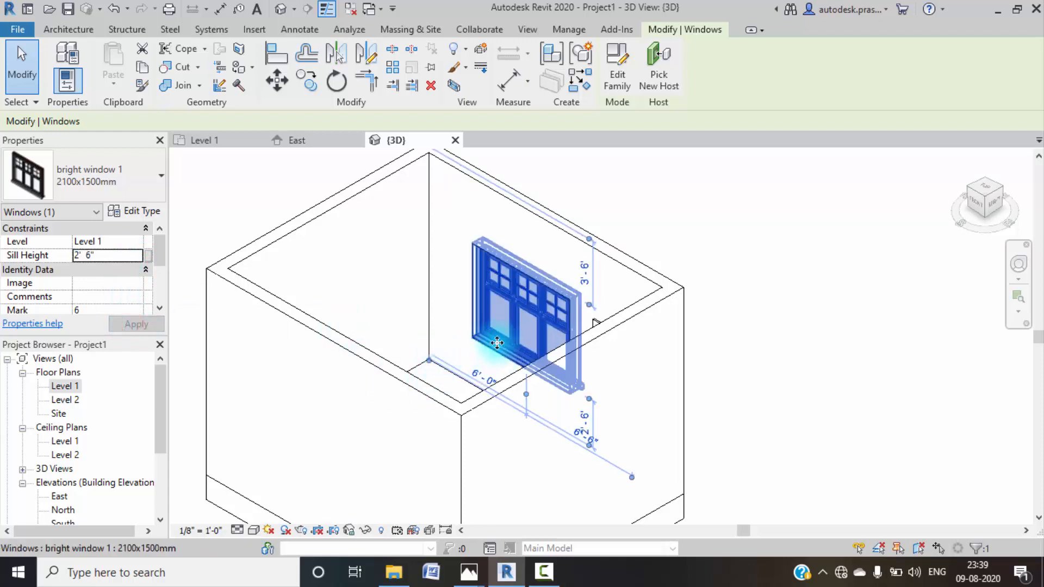
- Inspect the type dimensions of bright window 1 and look over the room in the 3D view
{"action": "left_click", "coordinate": [134, 214]}
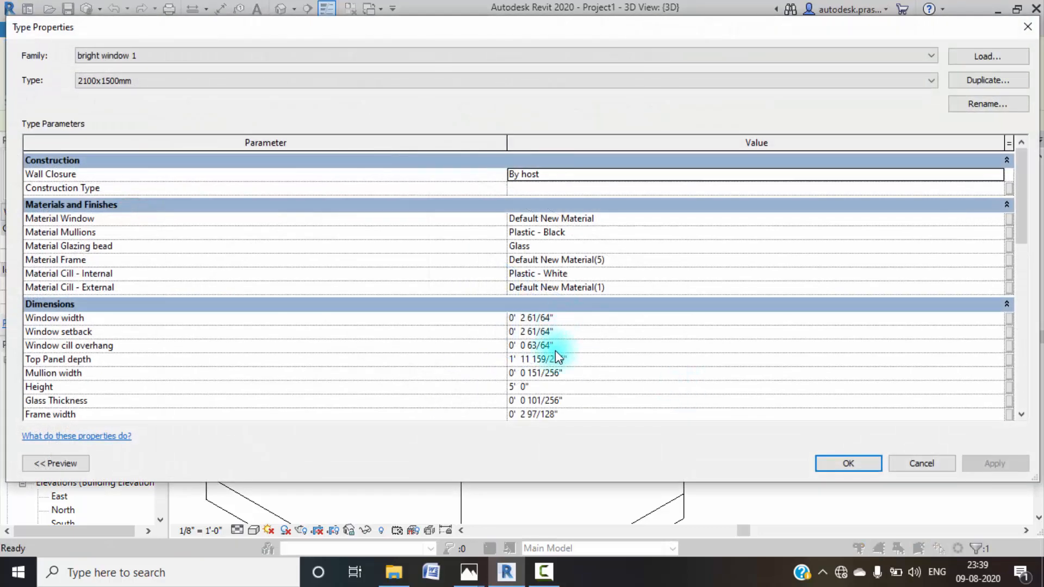
{"action": "scroll", "coordinate": [556, 342], "scroll_direction": "down", "scroll_amount": 3}
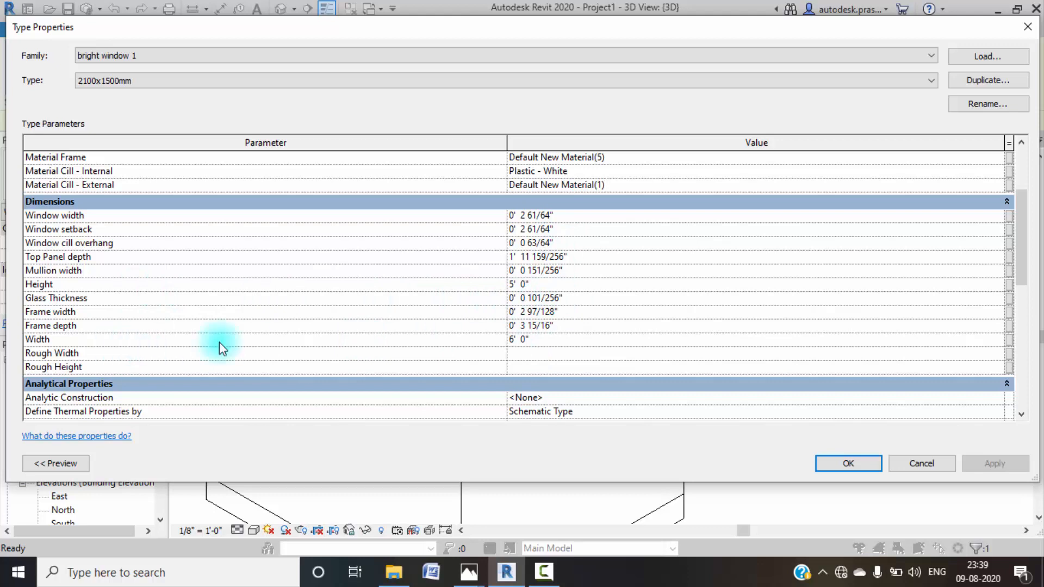
{"action": "left_click", "coordinate": [869, 467]}
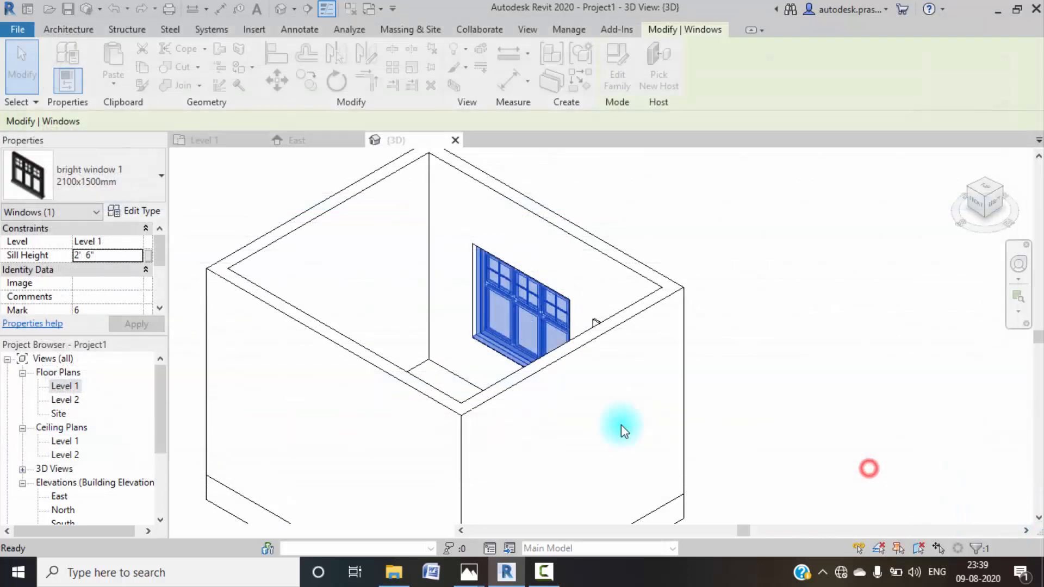
{"action": "left_click", "coordinate": [756, 311]}
{"action": "middle_click_drag", "start_coordinate": [536, 233], "coordinate": [548, 221]}
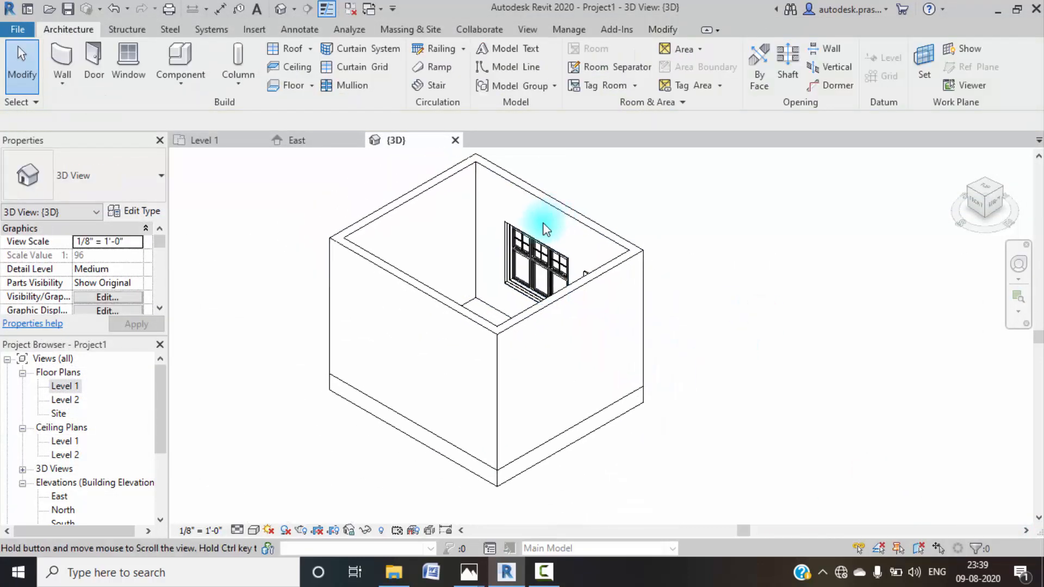
{"action": "middle_click_drag", "start_coordinate": [543, 280], "coordinate": [535, 325]}
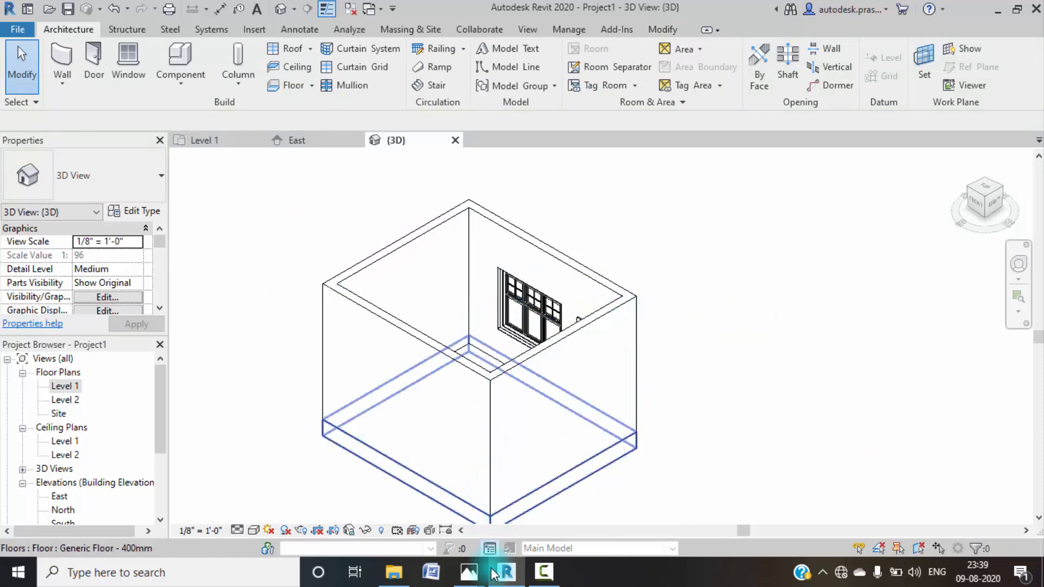
- Check the ceiling design in the bedroom reference render in Photos and return to Revit
{"action": "mouse_move", "coordinate": [469, 575]}
{"action": "left_click", "coordinate": [487, 533]}
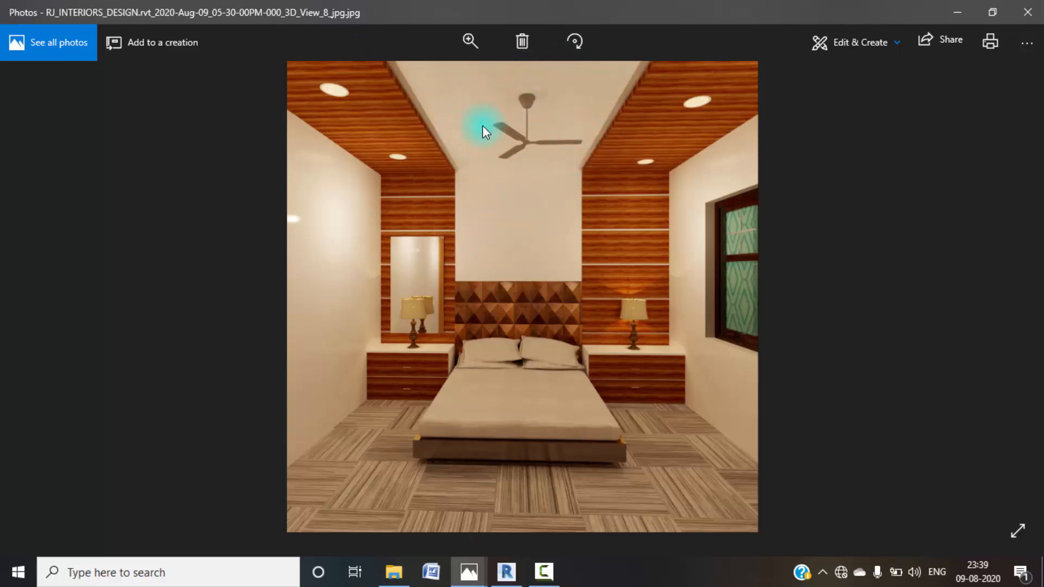
{"action": "left_click", "coordinate": [953, 12]}
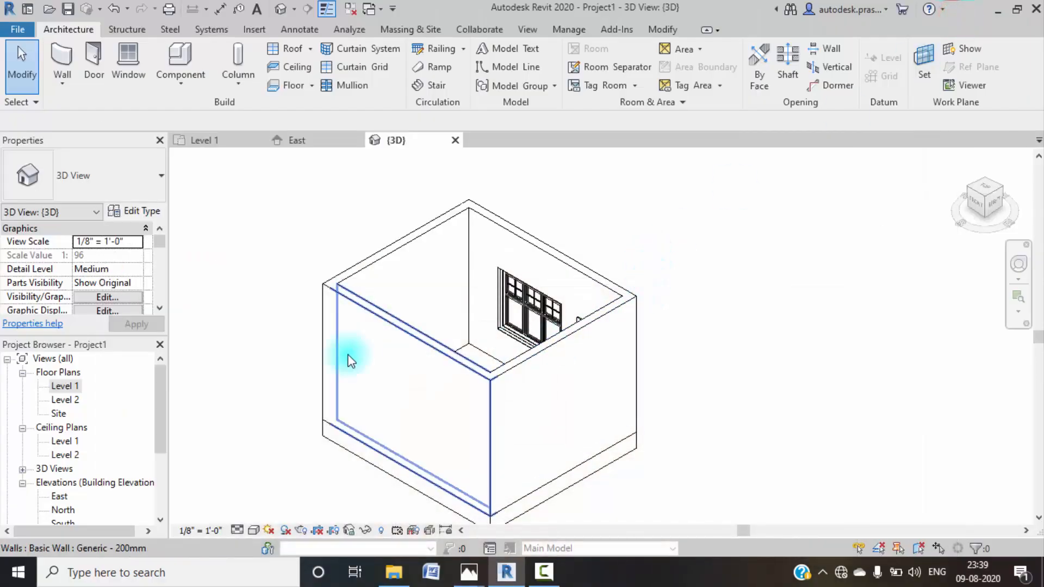
- In the Level 1 reflected ceiling plan, create an automatic 600 x 1200mm grid Compound Ceiling bounded by the room walls
{"action": "double_click", "coordinate": [64, 441]}
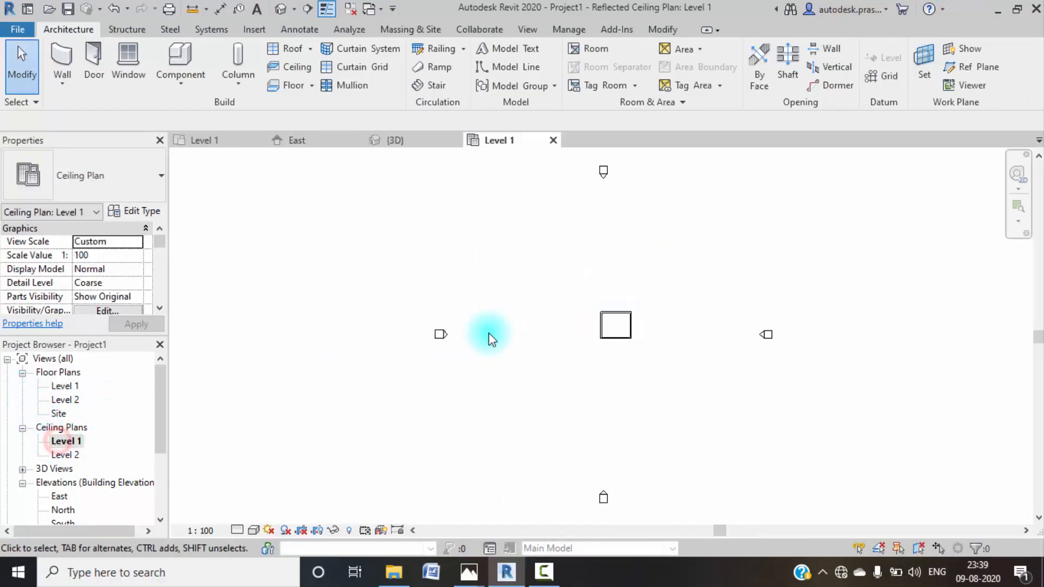
{"action": "scroll", "coordinate": [609, 343], "scroll_direction": "up", "scroll_amount": 8}
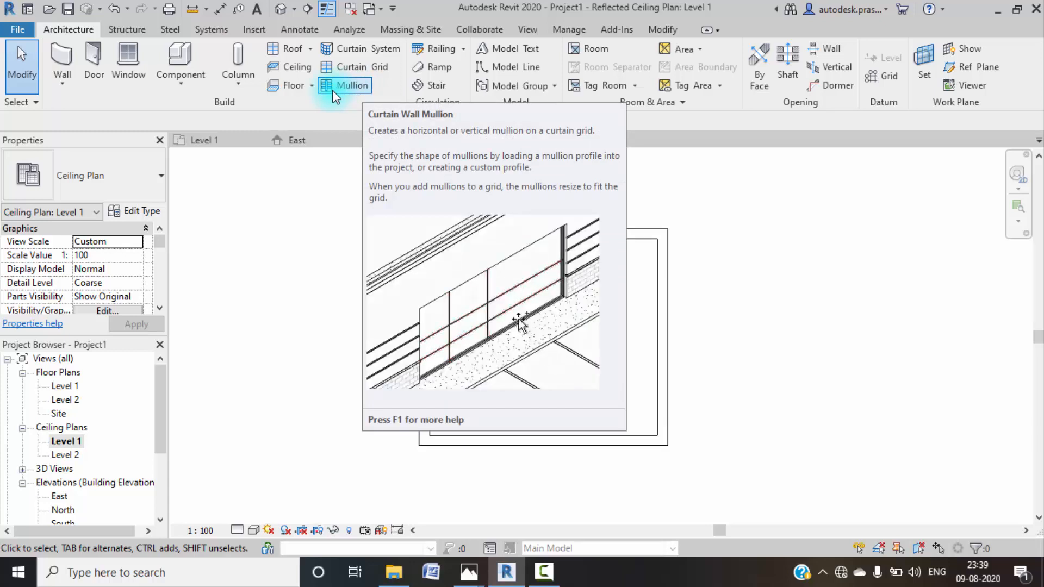
{"action": "left_click", "coordinate": [290, 66]}
{"action": "left_click", "coordinate": [556, 283]}
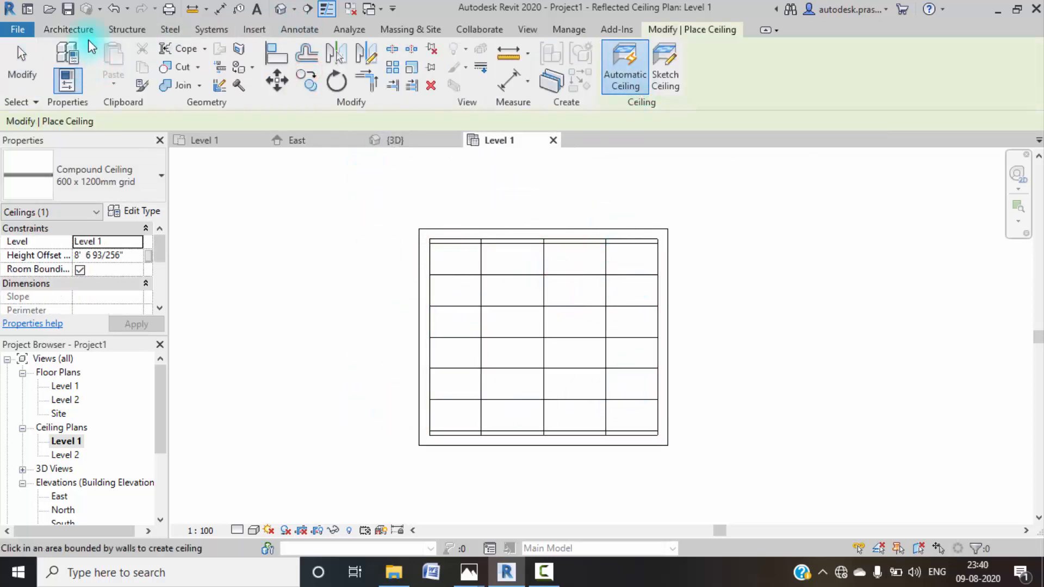
{"action": "left_click", "coordinate": [69, 29]}
{"action": "left_click", "coordinate": [292, 67]}
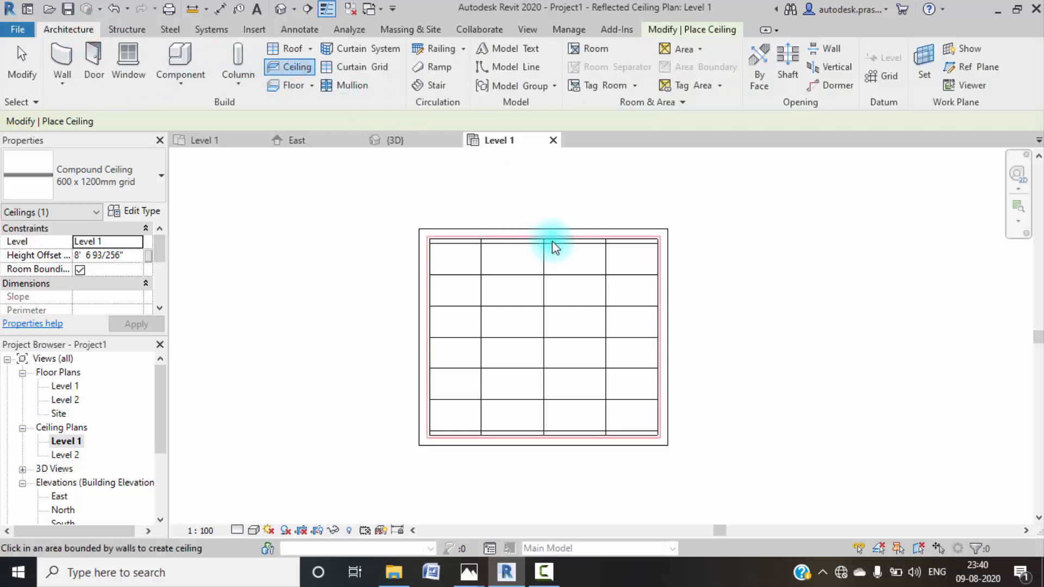
{"action": "key", "text": "Escape"}
{"action": "key", "text": "Escape"}
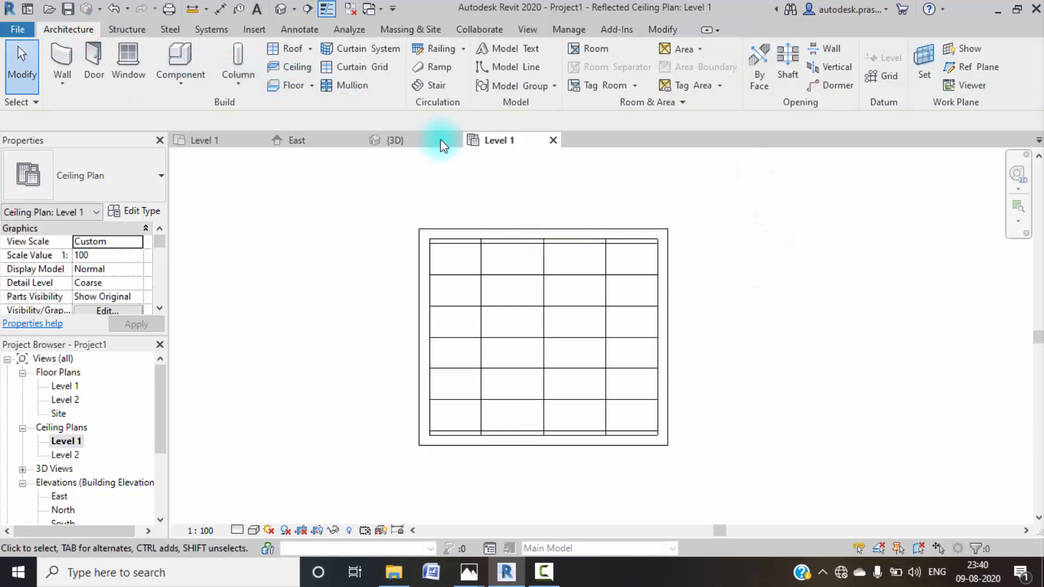
{"action": "left_click", "coordinate": [283, 65]}
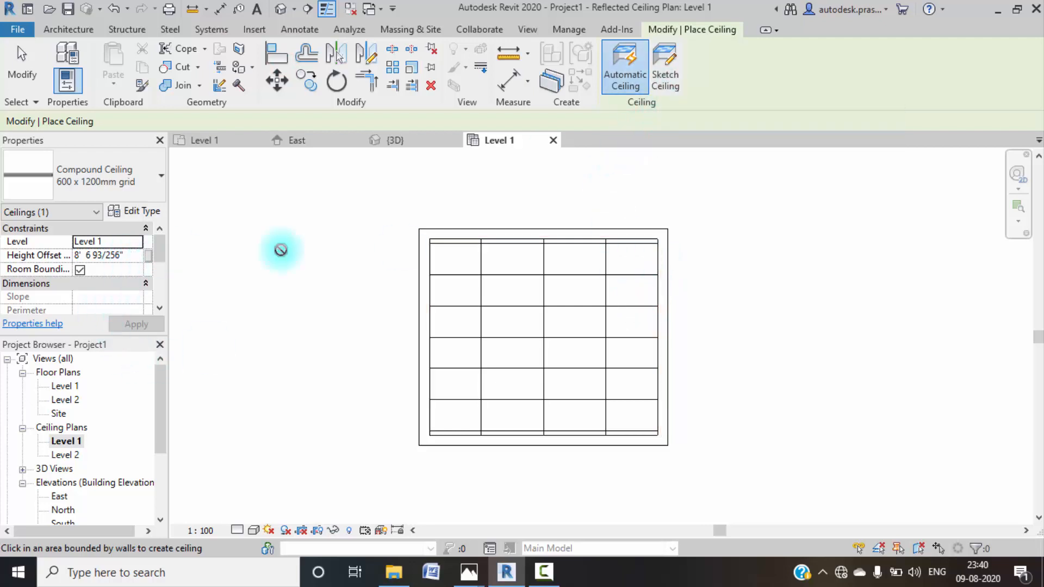
{"action": "key", "text": "Escape"}
{"action": "key", "text": "Escape"}
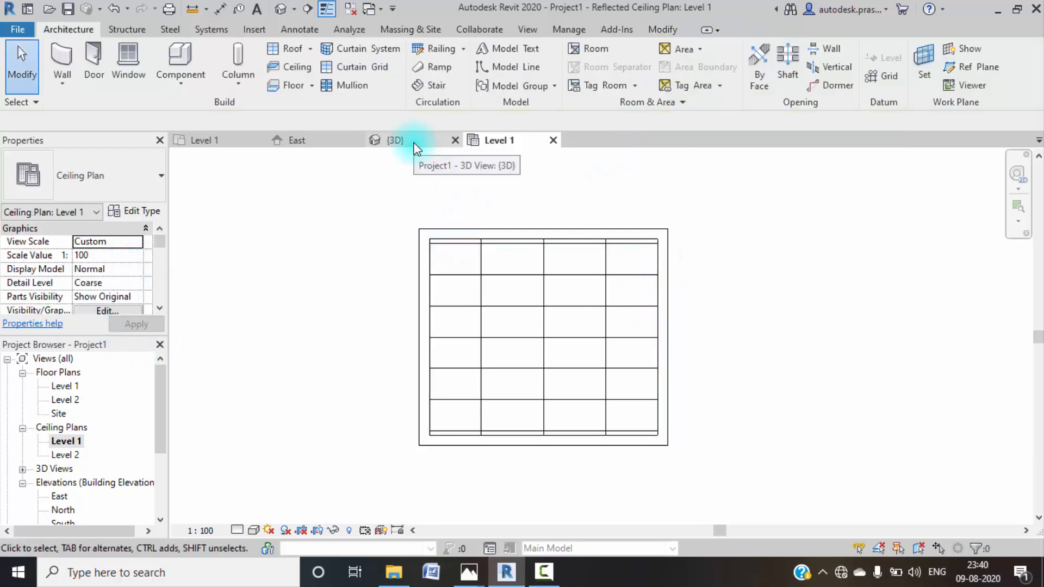
- Open the East elevation and temporarily hide the near wall that covers the room interior
{"action": "scroll", "coordinate": [38, 435], "scroll_direction": "down", "scroll_amount": 3}
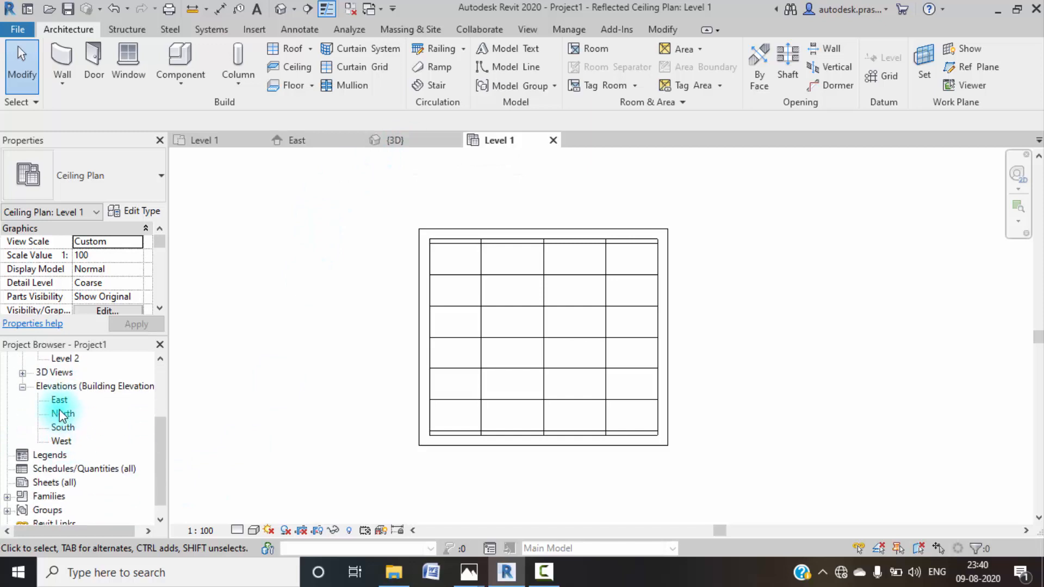
{"action": "left_click", "coordinate": [59, 403]}
{"action": "double_click", "coordinate": [58, 402]}
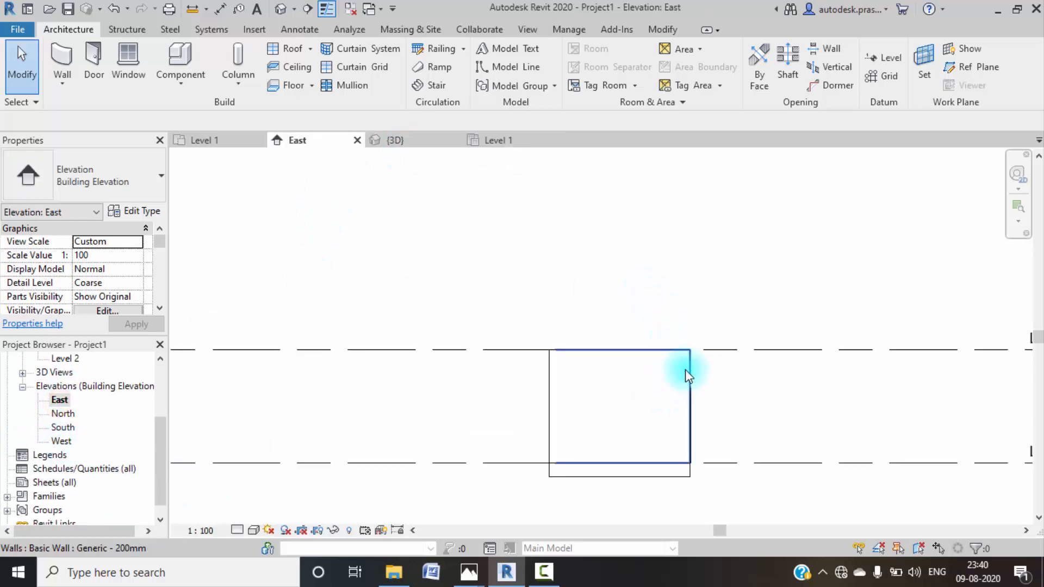
{"action": "left_click", "coordinate": [686, 370]}
{"action": "key", "text": "h"}
{"action": "key", "text": "h"}
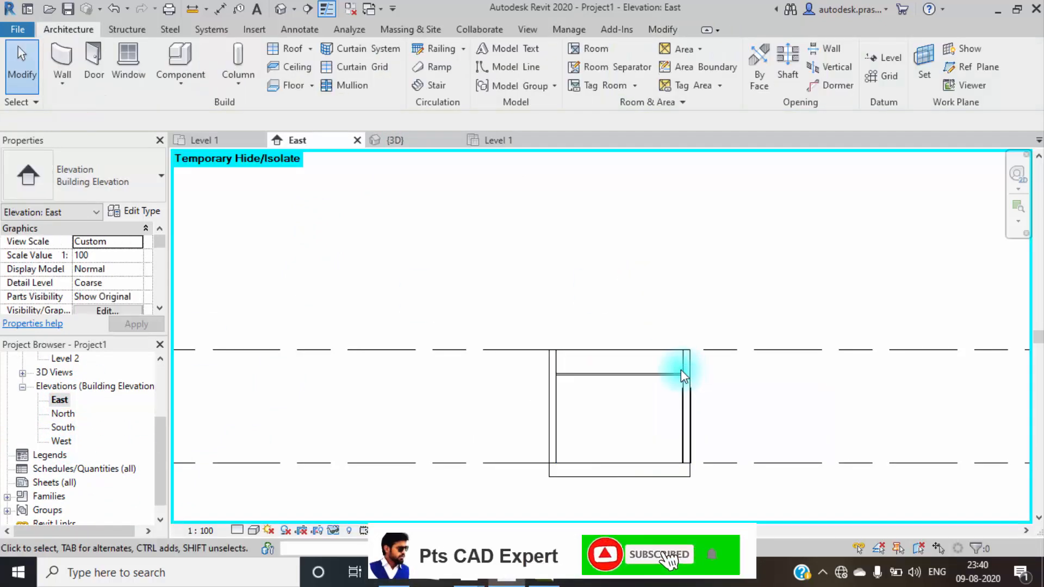
- Select the room's ceiling in the East elevation and set its height offset from Level 1 to 10' 9"
{"action": "left_click", "coordinate": [658, 375]}
{"action": "scroll", "coordinate": [658, 380], "scroll_direction": "up", "scroll_amount": 2}
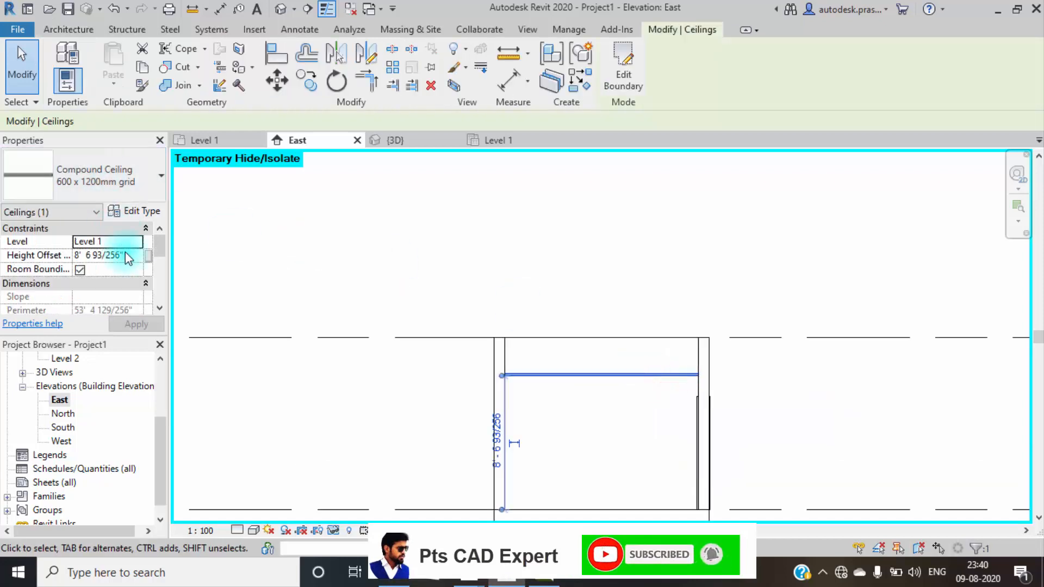
{"action": "left_click", "coordinate": [128, 256]}
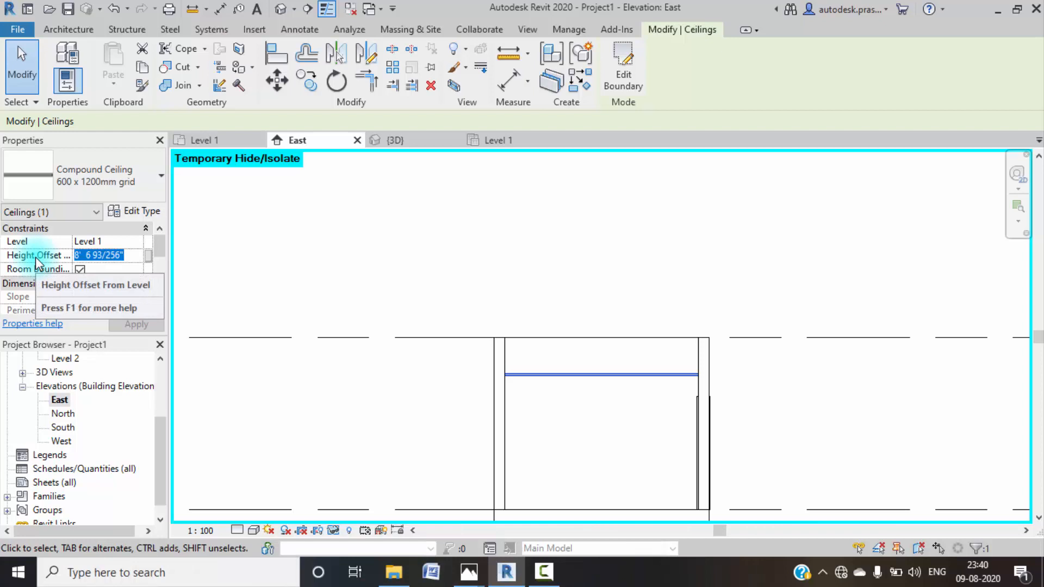
{"action": "type", "text": "10"}
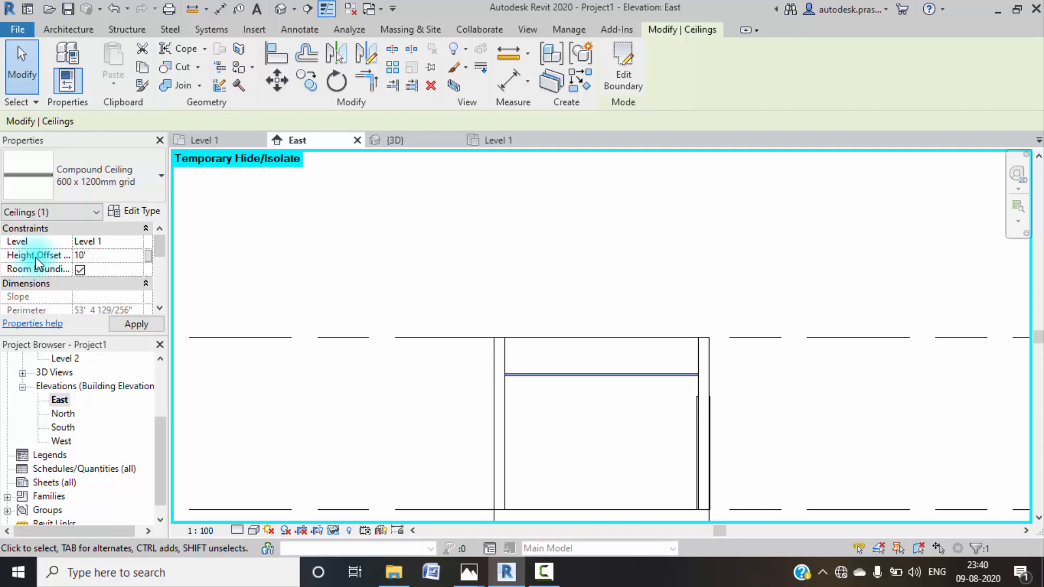
{"action": "type", "text": "' 9\""}
{"action": "left_click", "coordinate": [129, 321]}
{"action": "scroll", "coordinate": [573, 346], "scroll_direction": "up", "scroll_amount": 1}
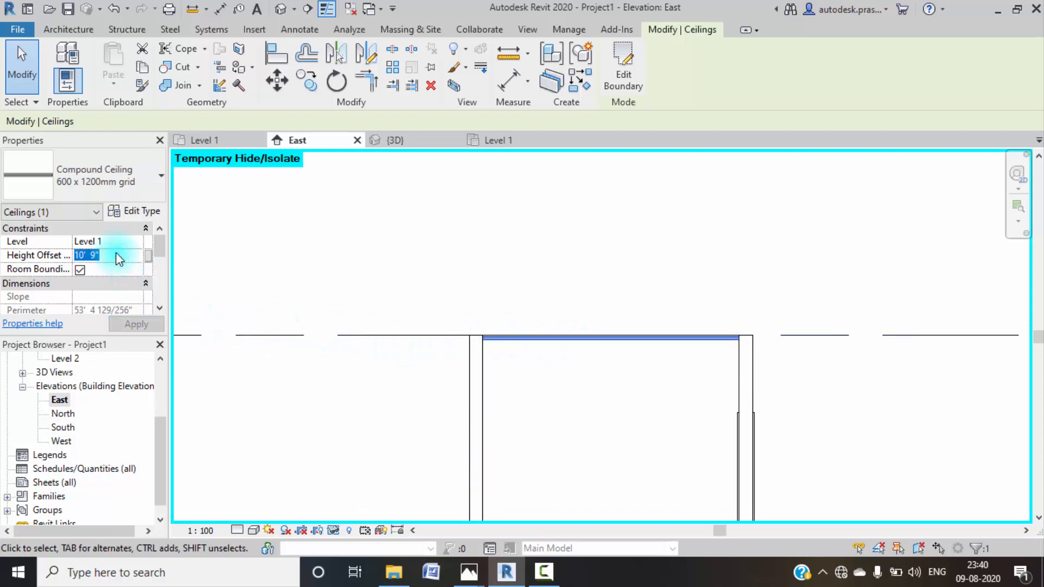
- Set the selected ceiling's height offset from Level 1 to 10' 6"
{"action": "type", "text": "10'  "}
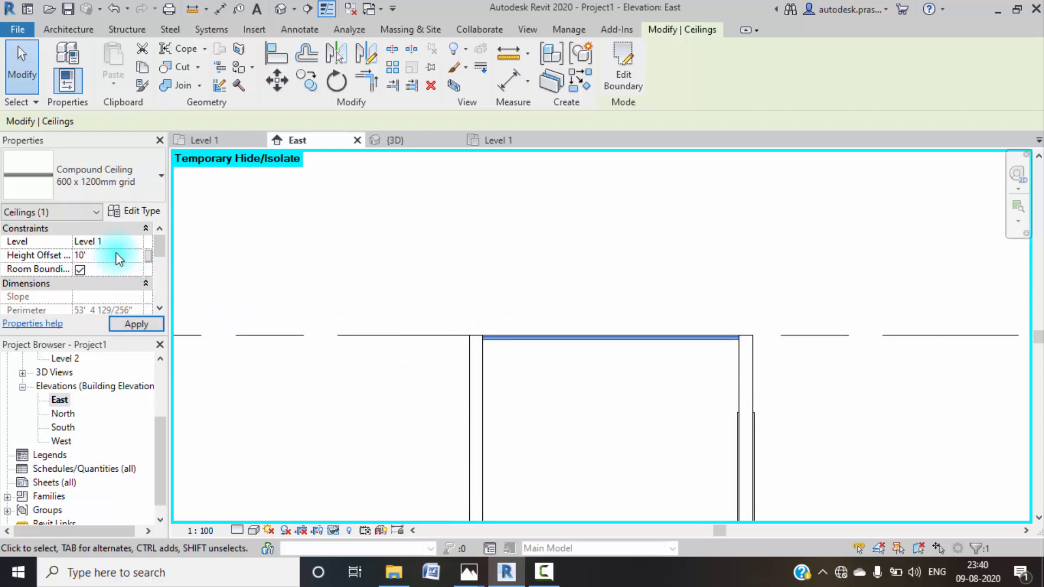
{"action": "type", "text": "6\""}
{"action": "left_click", "coordinate": [136, 325]}
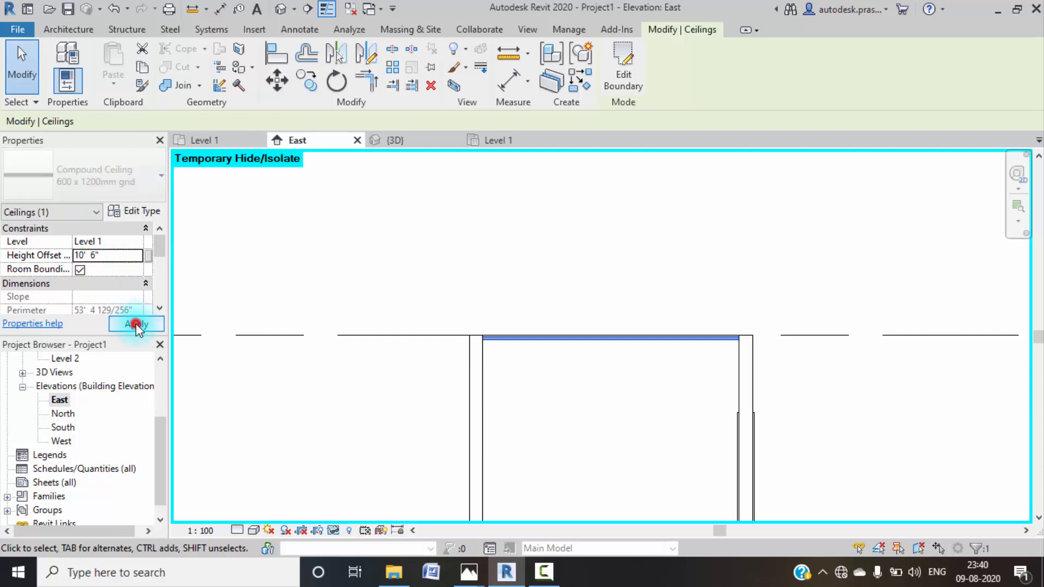
{"action": "scroll", "coordinate": [575, 328], "scroll_direction": "down", "scroll_amount": 2}
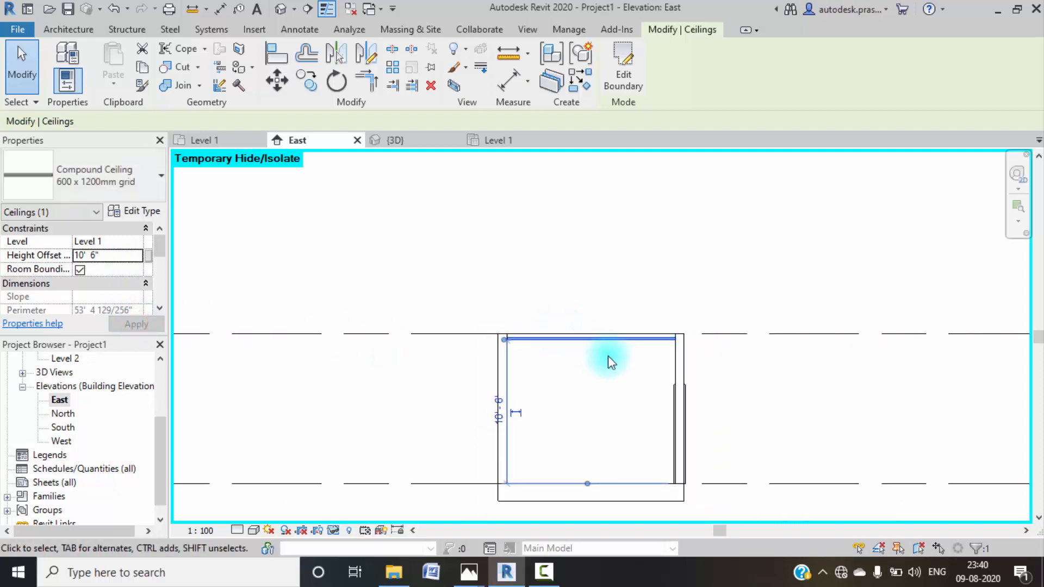
{"action": "middle_click_drag", "start_coordinate": [608, 362], "coordinate": [599, 352]}
{"action": "scroll", "coordinate": [569, 329], "scroll_direction": "up", "scroll_amount": 3}
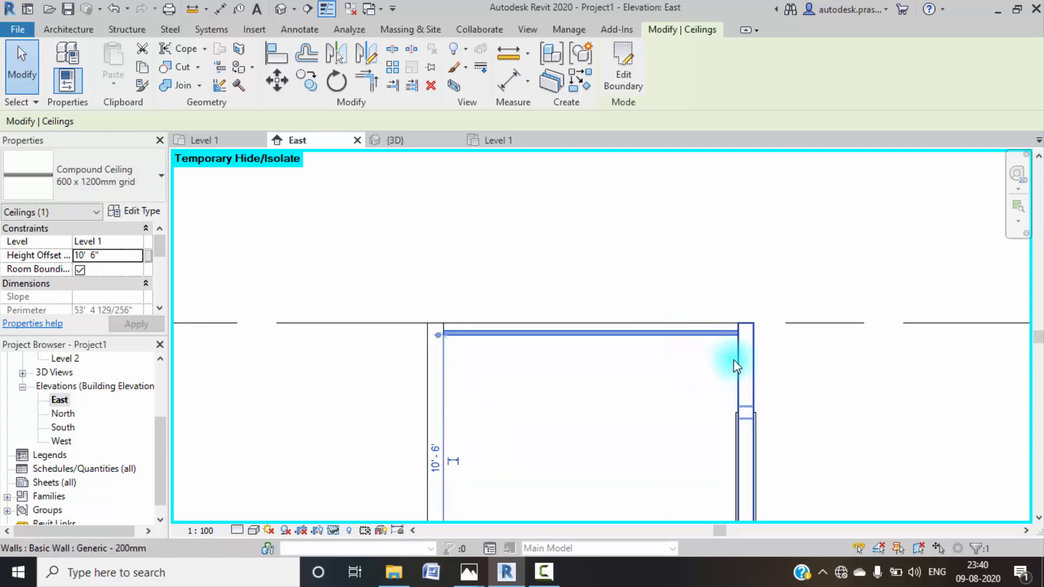
- In the Level 1 reflected ceiling plan, start a new ceiling and duplicate its type as 600 x 1200mm grid 2
{"action": "scroll", "coordinate": [81, 421], "scroll_direction": "up", "scroll_amount": 3}
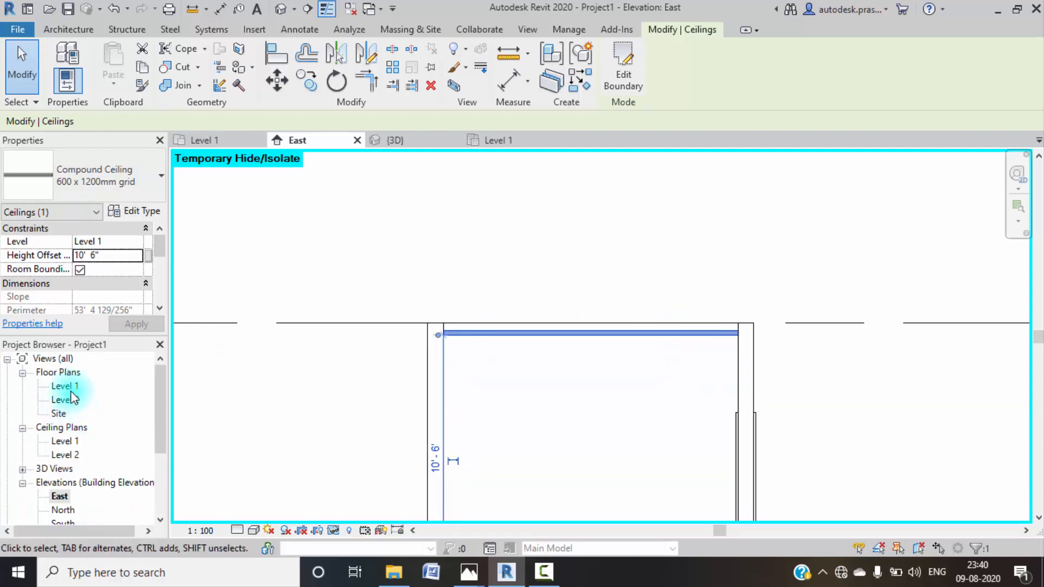
{"action": "left_click", "coordinate": [65, 385]}
{"action": "double_click", "coordinate": [65, 441]}
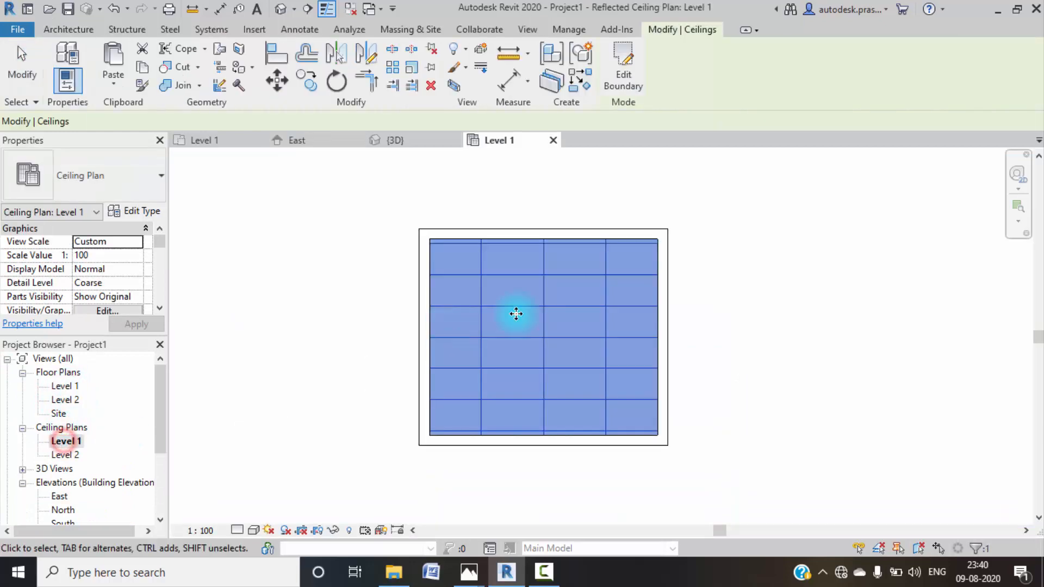
{"action": "left_click", "coordinate": [78, 31]}
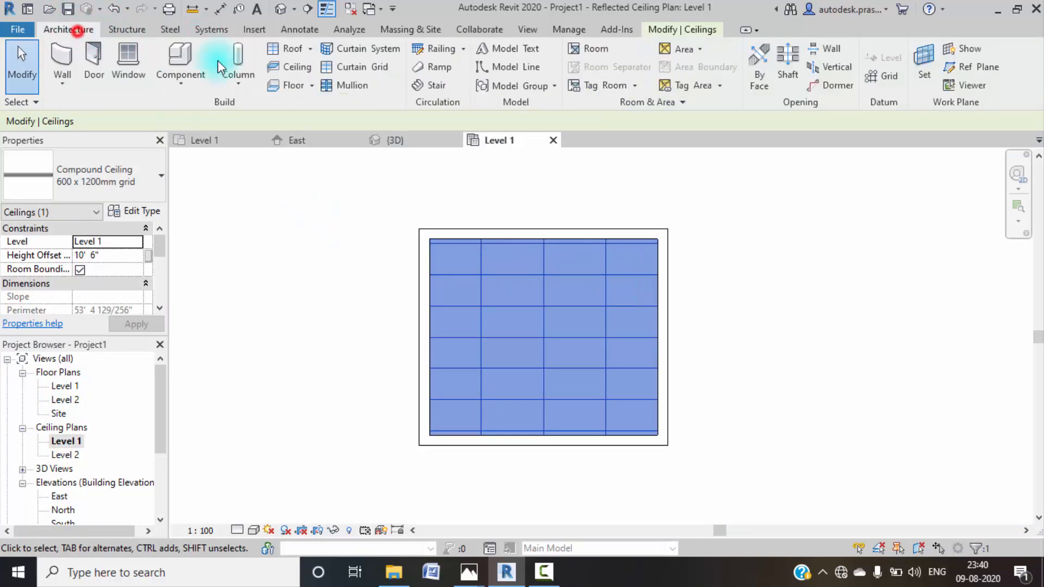
{"action": "left_click", "coordinate": [279, 68]}
{"action": "left_click", "coordinate": [152, 212]}
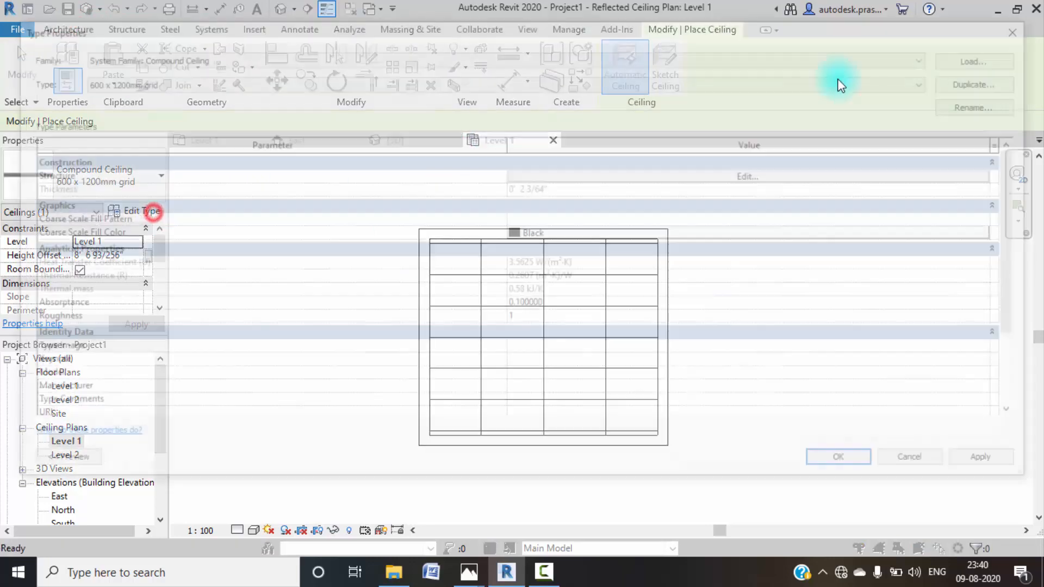
{"action": "left_click", "coordinate": [986, 80]}
{"action": "left_click", "coordinate": [530, 285]}
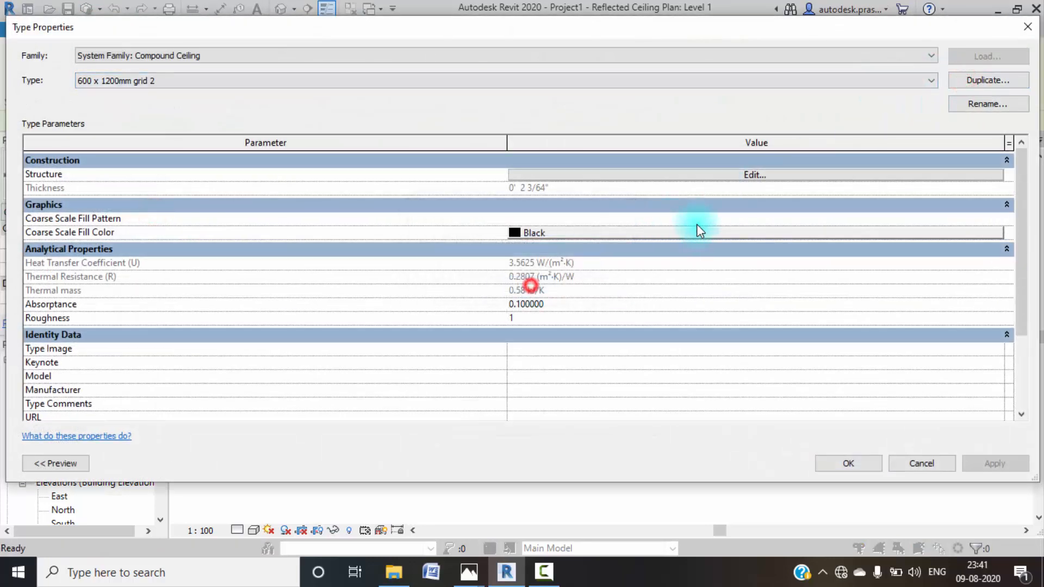
{"action": "left_click", "coordinate": [861, 464]}
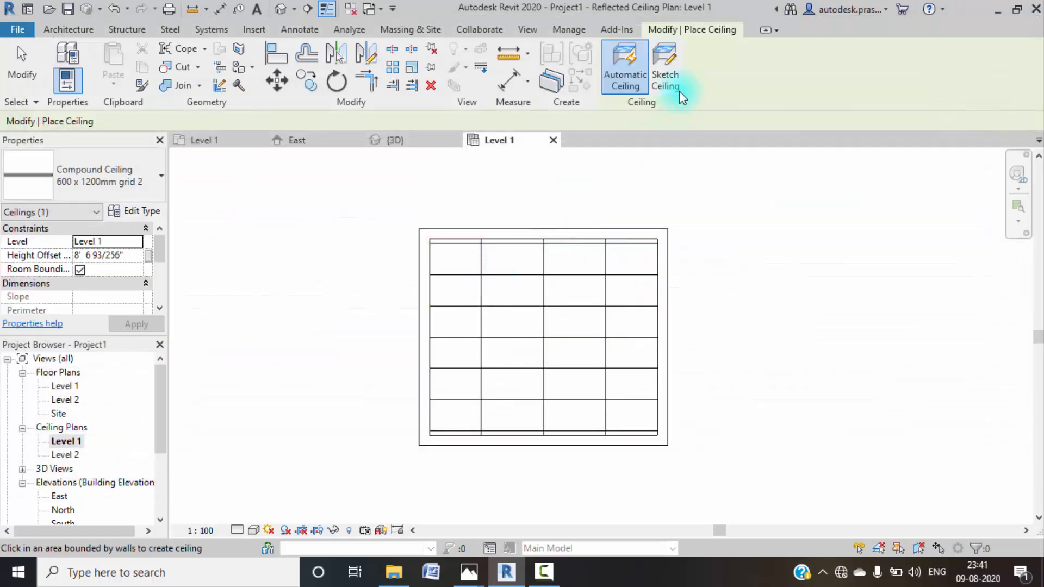
- Sketch a closed rectangular ceiling boundary along the room's upper wall, spanning the full interior width and 3' 6" deep
{"action": "left_click", "coordinate": [681, 94]}
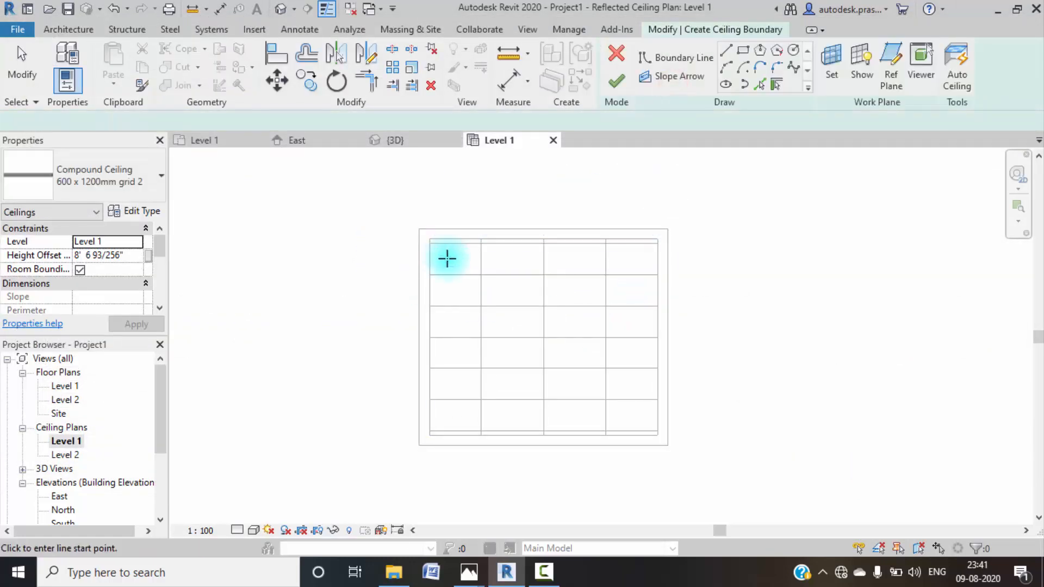
{"action": "scroll", "coordinate": [597, 312], "scroll_direction": "up", "scroll_amount": 1}
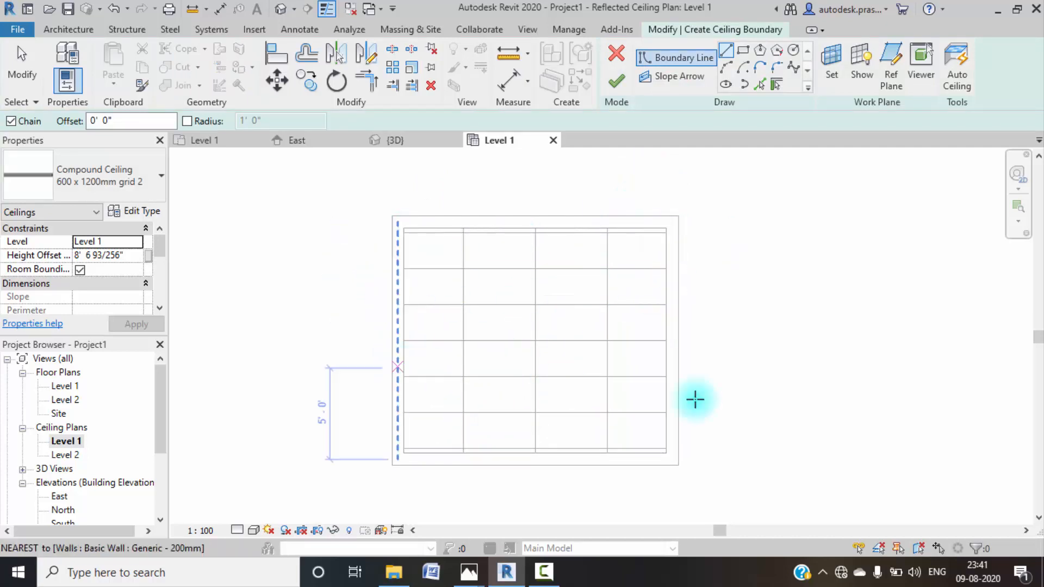
{"action": "left_click", "coordinate": [404, 228]}
{"action": "left_click", "coordinate": [666, 227]}
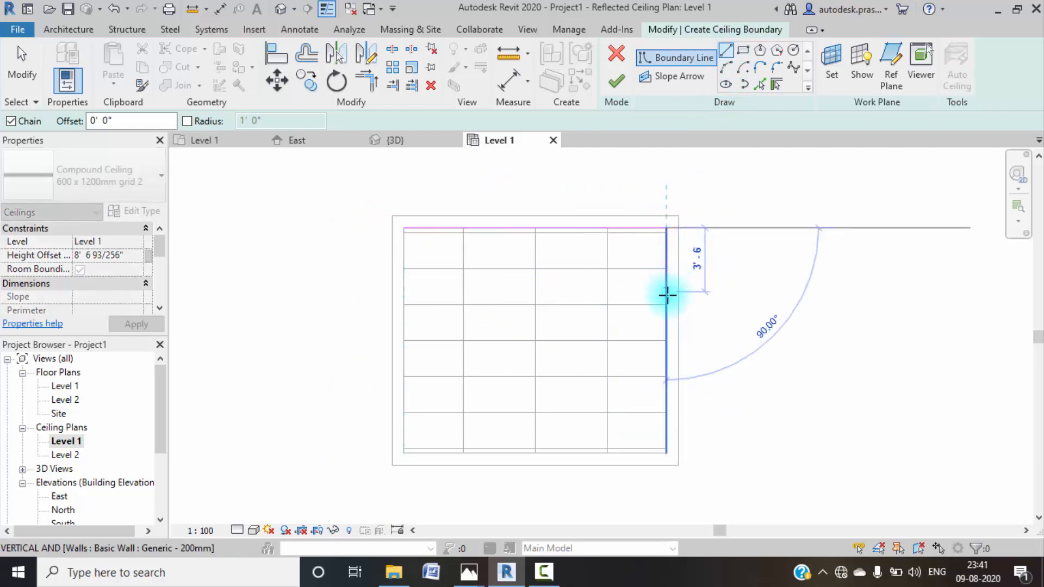
{"action": "left_click", "coordinate": [667, 295]}
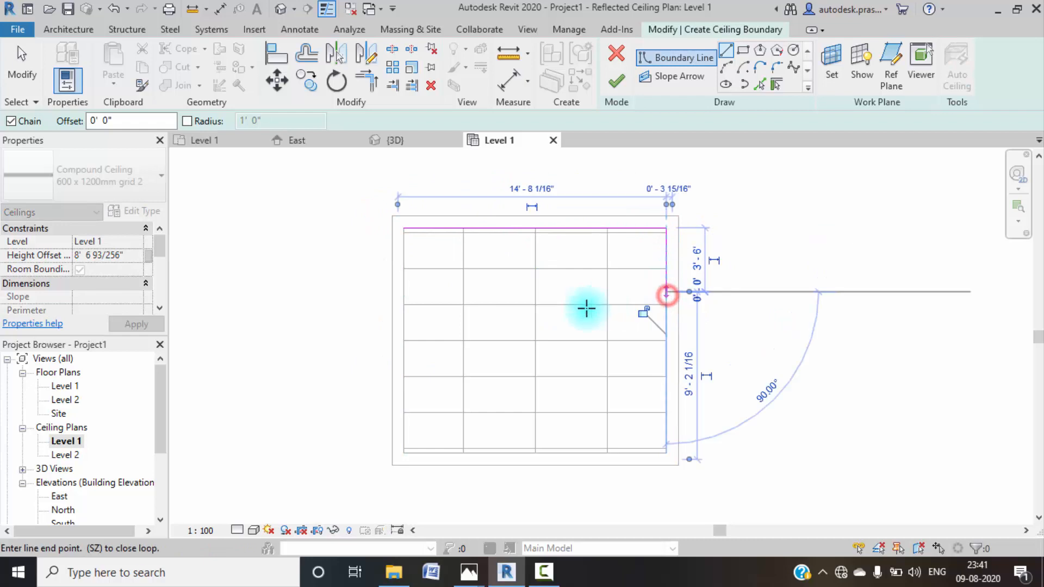
{"action": "left_click", "coordinate": [403, 291]}
{"action": "left_click", "coordinate": [403, 228]}
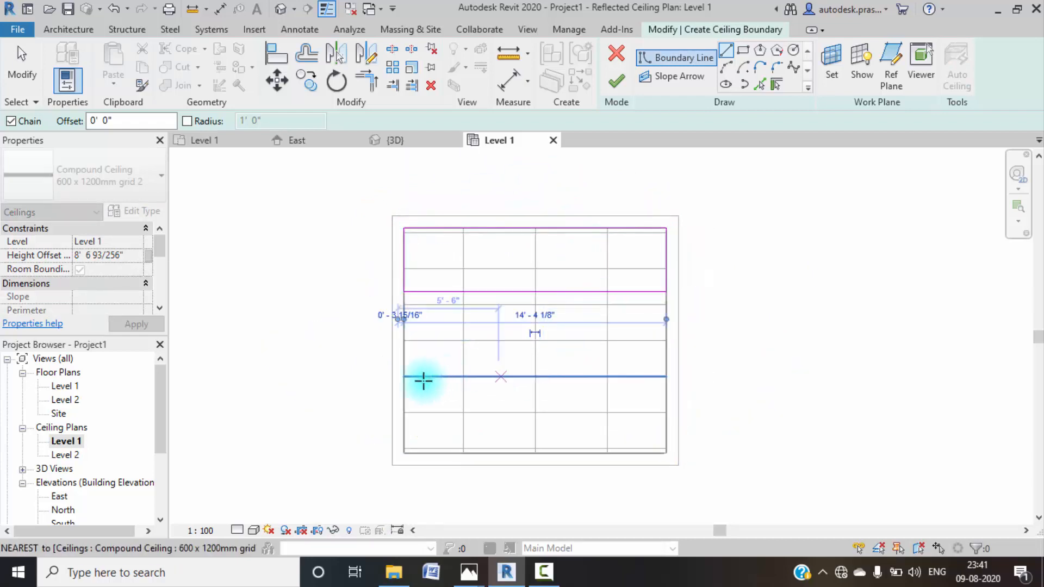
- Sketch a matching 3' 6" deep full-width rectangle along the room's lower wall and finish the ceiling boundary
{"action": "left_click", "coordinate": [402, 456]}
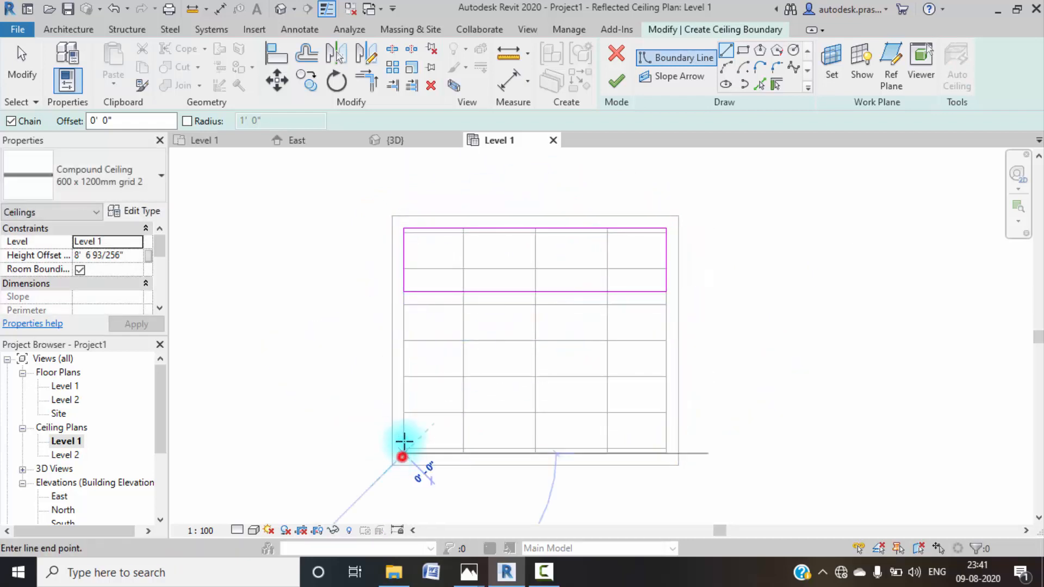
{"action": "left_click", "coordinate": [403, 390]}
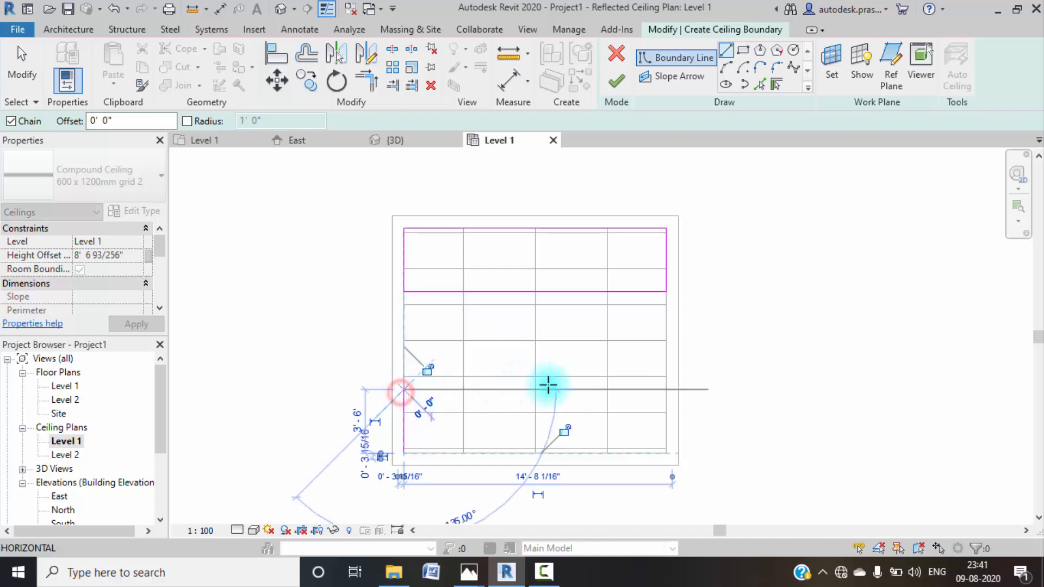
{"action": "left_click", "coordinate": [668, 389]}
{"action": "left_click", "coordinate": [667, 453]}
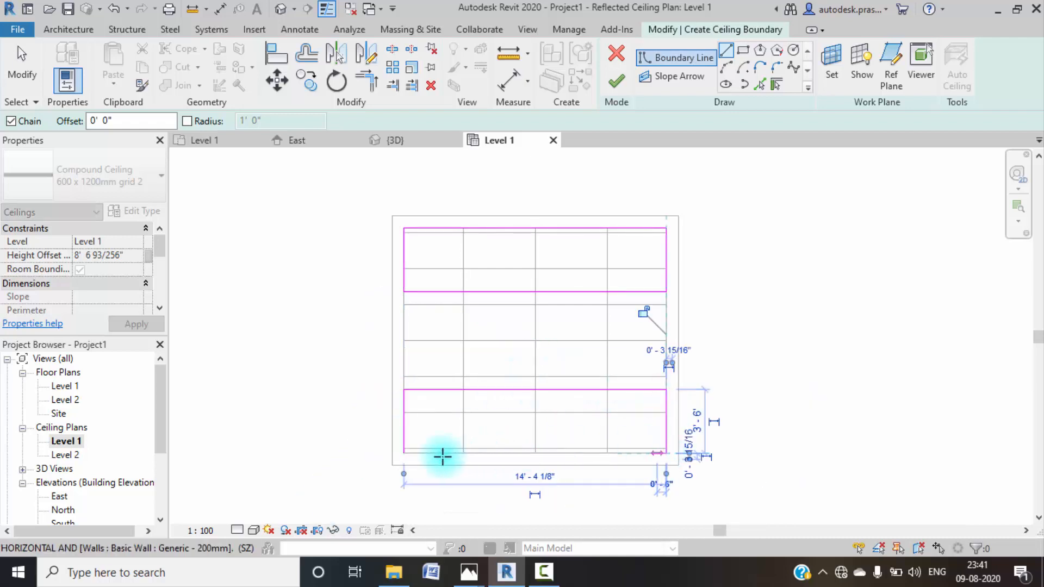
{"action": "left_click", "coordinate": [404, 453]}
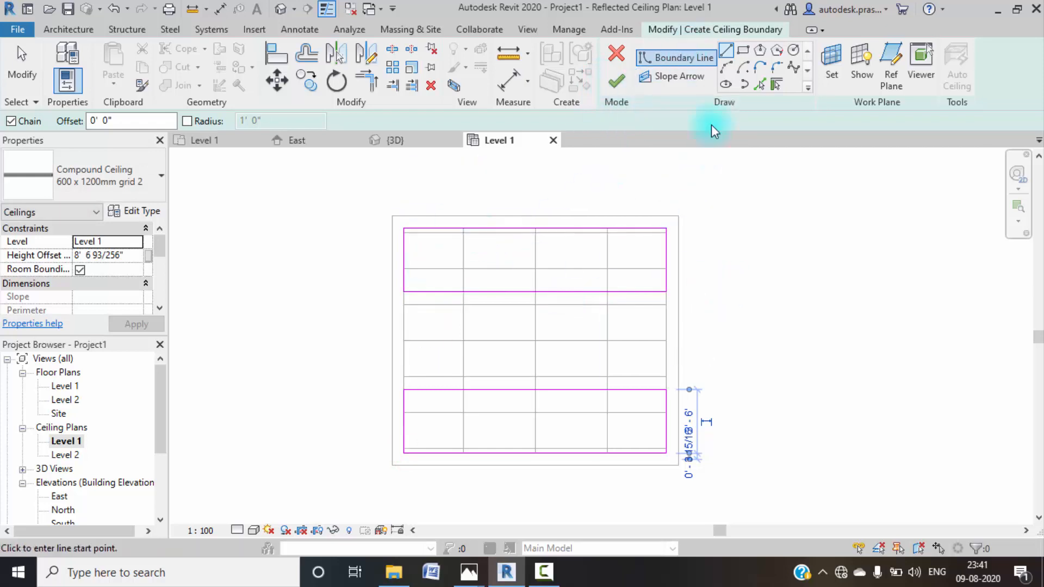
{"action": "left_click", "coordinate": [617, 82]}
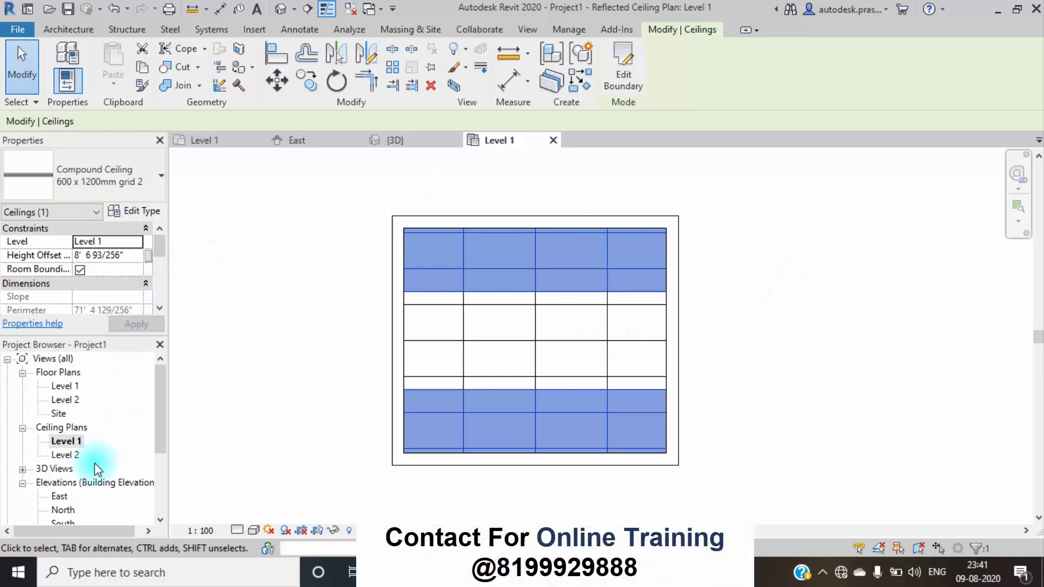
- In the East elevation, set the two-strip ceiling's height offset from Level 1 to 10' 4"
{"action": "scroll", "coordinate": [95, 462], "scroll_direction": "down", "scroll_amount": 2}
{"action": "double_click", "coordinate": [60, 440]}
{"action": "left_click", "coordinate": [509, 381]}
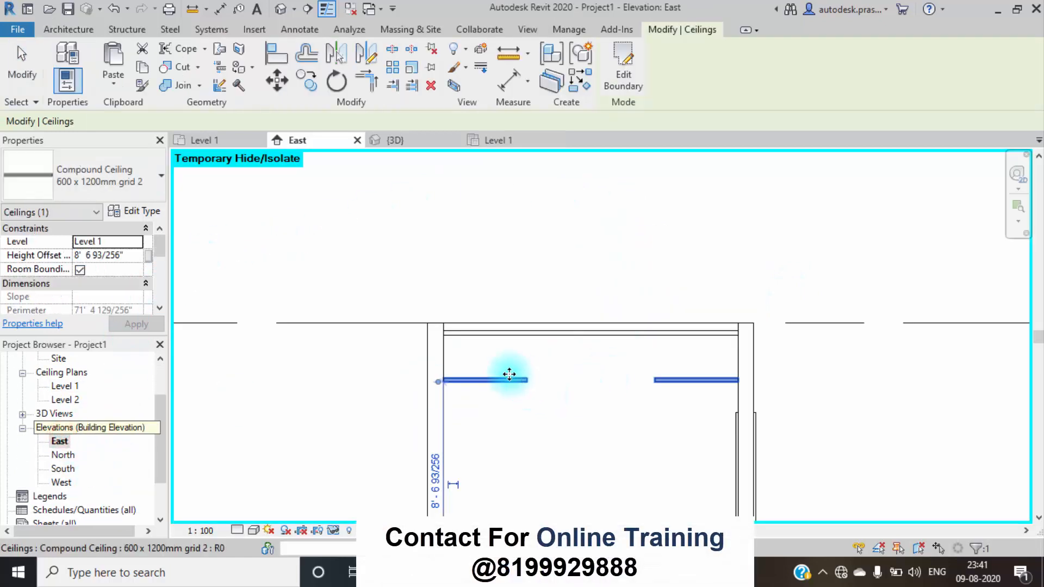
{"action": "left_click", "coordinate": [130, 256]}
{"action": "double_click", "coordinate": [130, 255]}
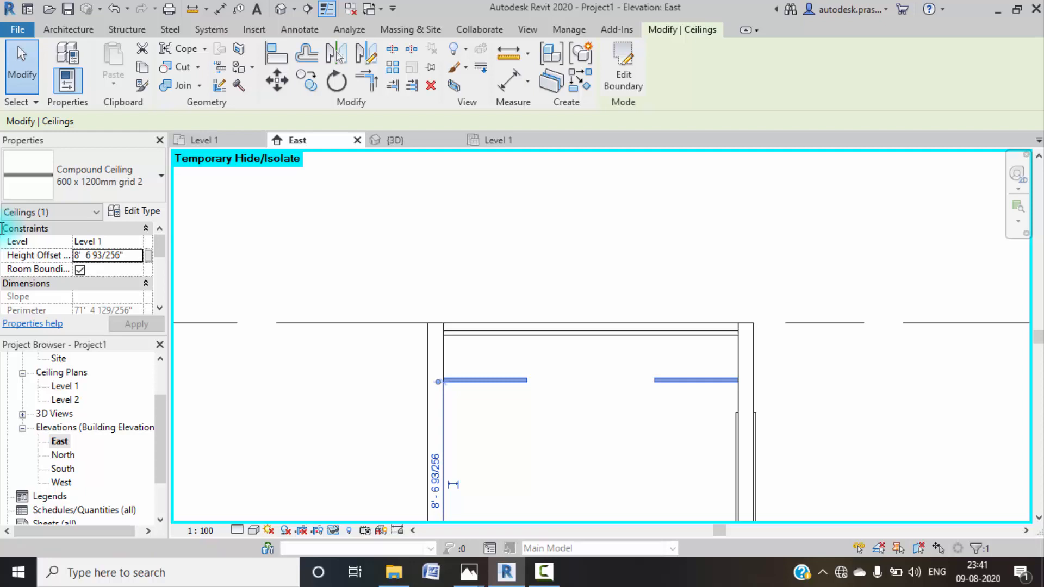
{"action": "left_click", "coordinate": [132, 254]}
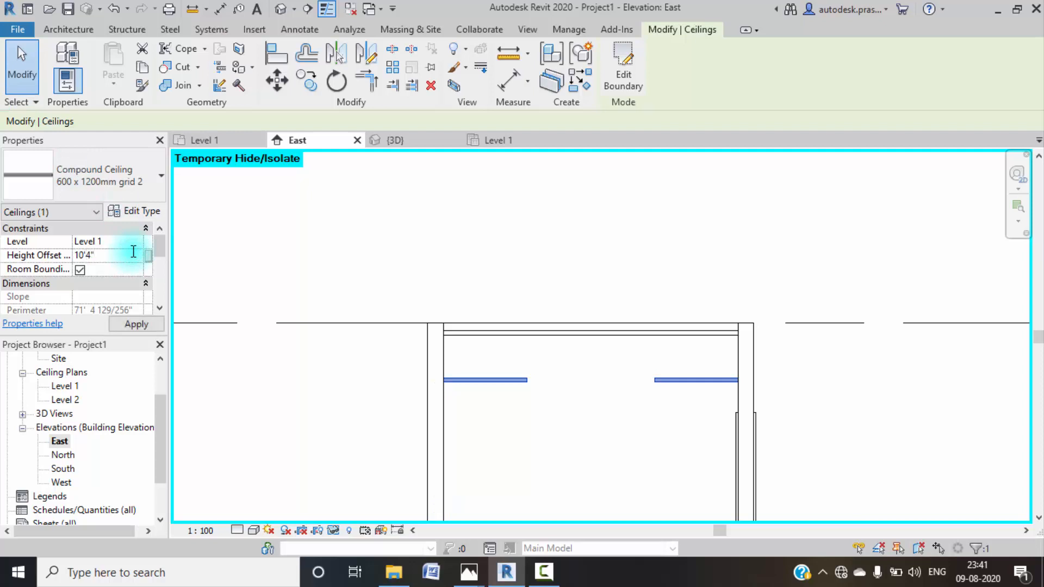
{"action": "left_click", "coordinate": [136, 324]}
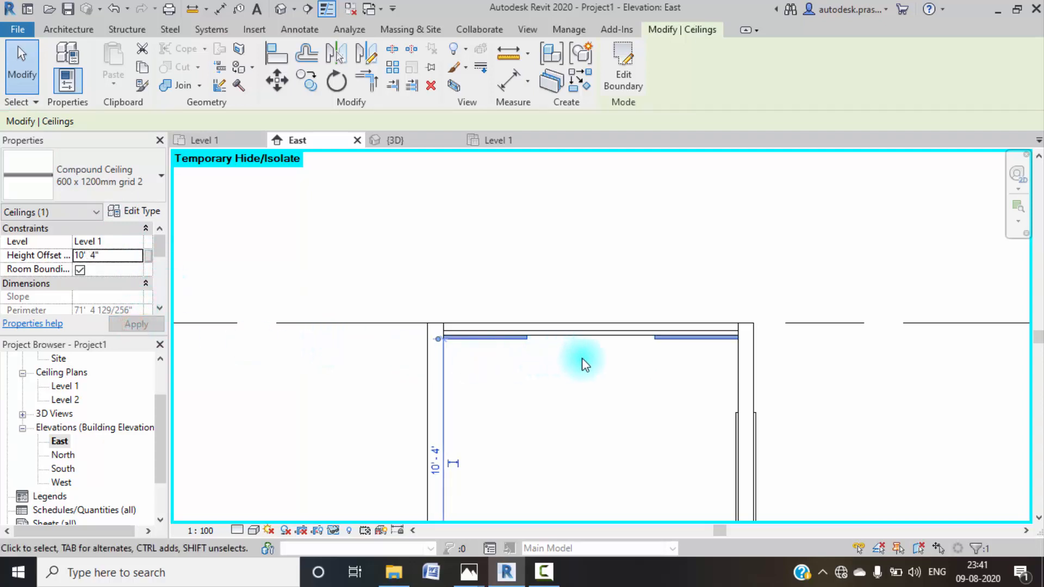
- Lower the two-strip ceiling in the East elevation by setting its height offset from Level 1 to 10' 2"
{"action": "scroll", "coordinate": [600, 340], "scroll_direction": "up", "scroll_amount": 3}
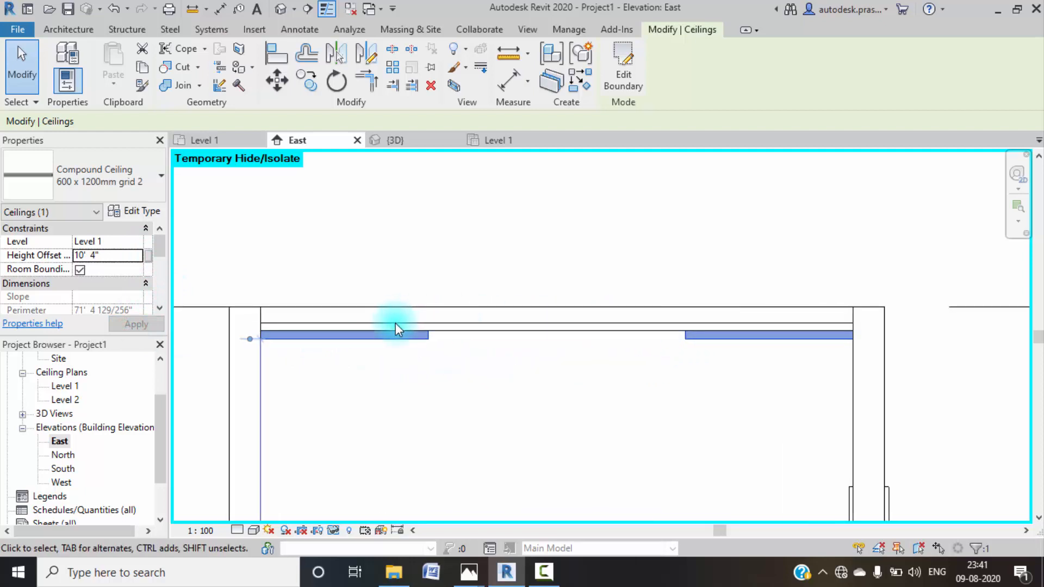
{"action": "scroll", "coordinate": [429, 334], "scroll_direction": "up", "scroll_amount": 2}
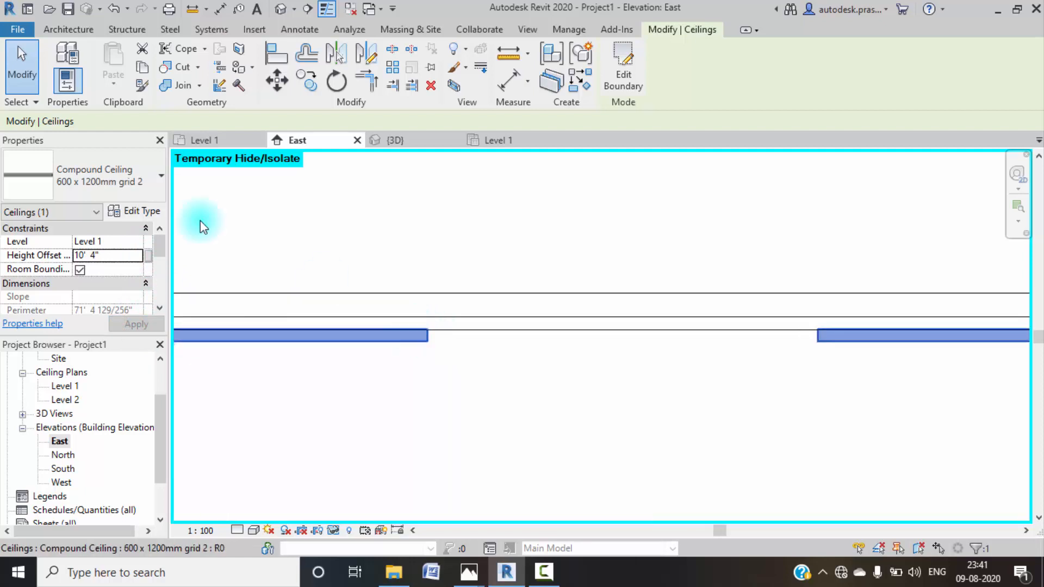
{"action": "left_click", "coordinate": [114, 247]}
{"action": "left_click", "coordinate": [118, 257]}
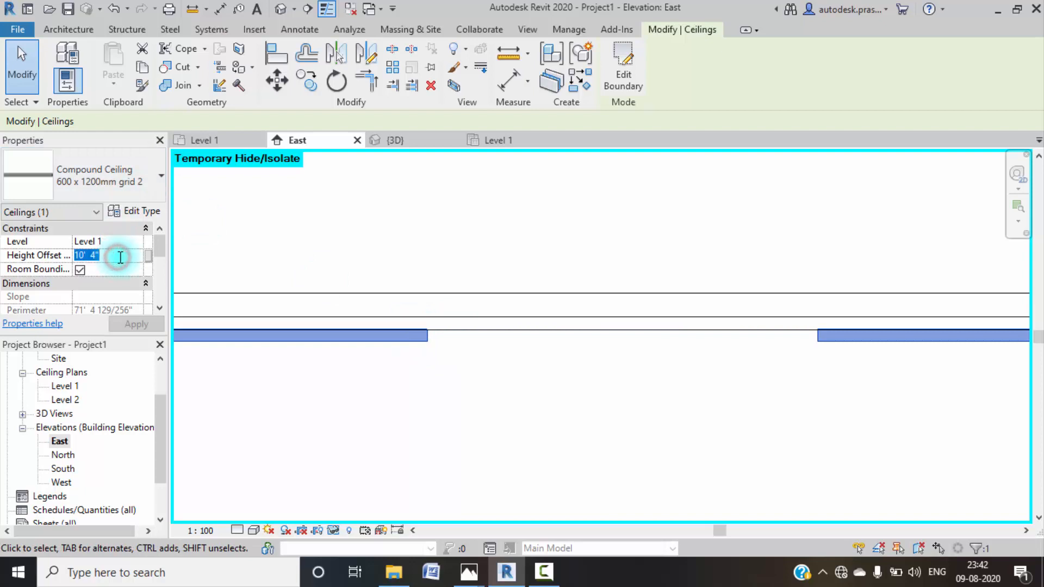
{"action": "type", "text": "10'"}
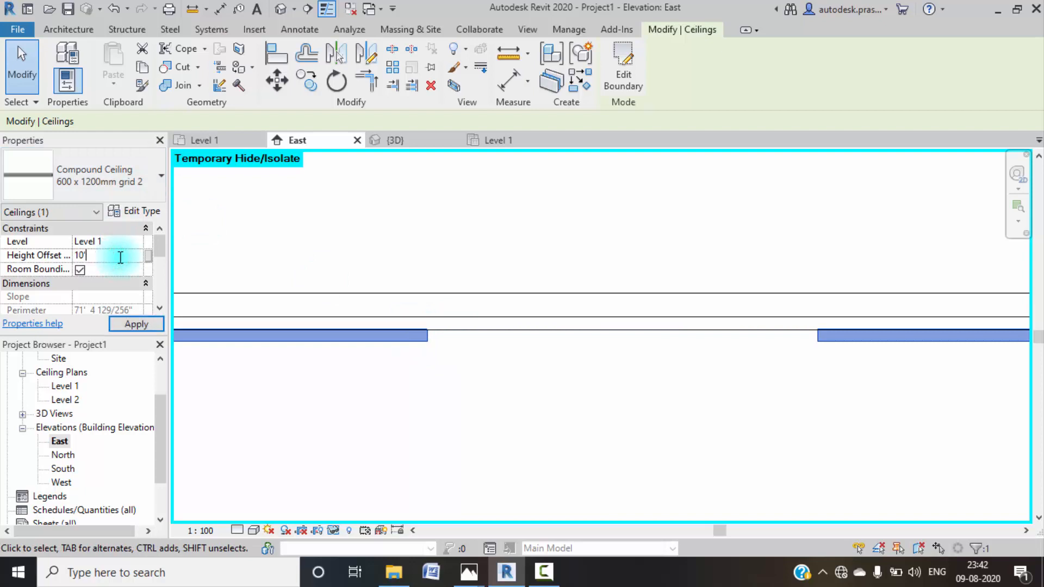
{"action": "left_click", "coordinate": [143, 324]}
{"action": "scroll", "coordinate": [443, 352], "scroll_direction": "down", "scroll_amount": 4}
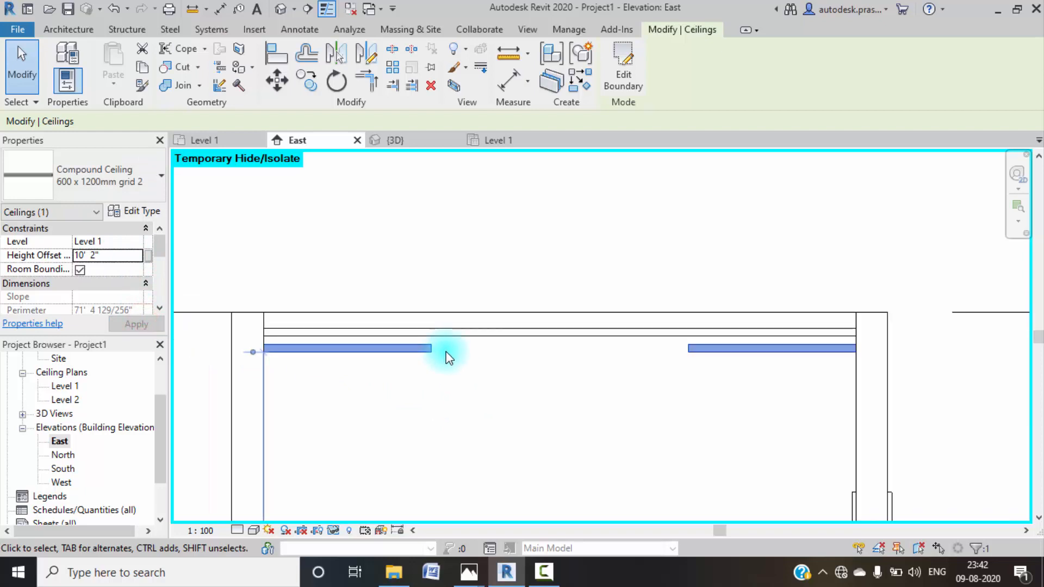
{"action": "middle_click_drag", "start_coordinate": [593, 399], "coordinate": [579, 390]}
{"action": "left_click", "coordinate": [578, 390]}
{"action": "middle_click_drag", "start_coordinate": [541, 345], "coordinate": [550, 315]}
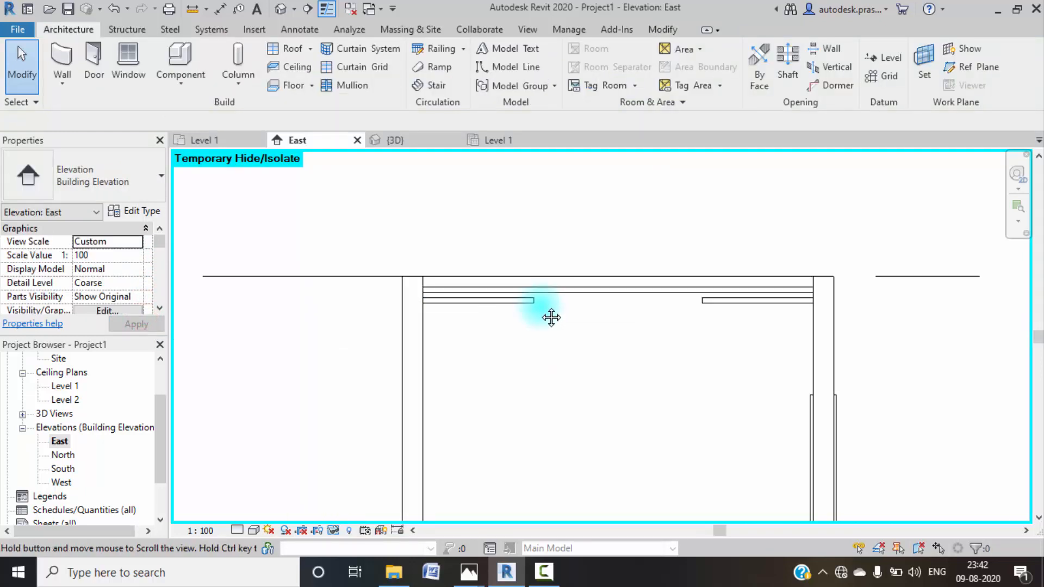
- Open the layer structure of the two-strip ceiling's type and search the Finish 2 layer's material choices for "COOL"
{"action": "left_click", "coordinate": [512, 302]}
{"action": "left_click", "coordinate": [140, 211]}
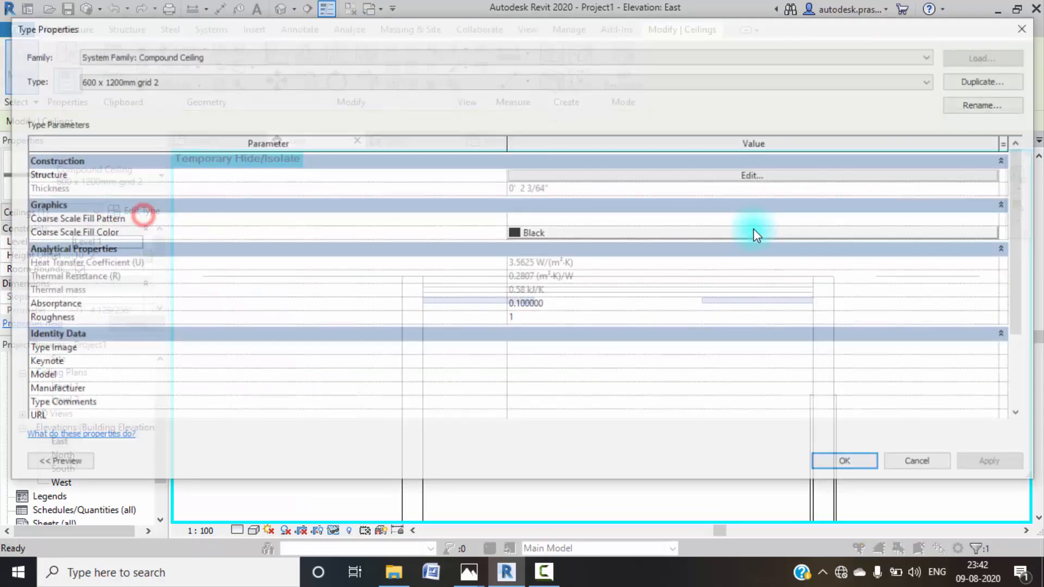
{"action": "left_click", "coordinate": [753, 175]}
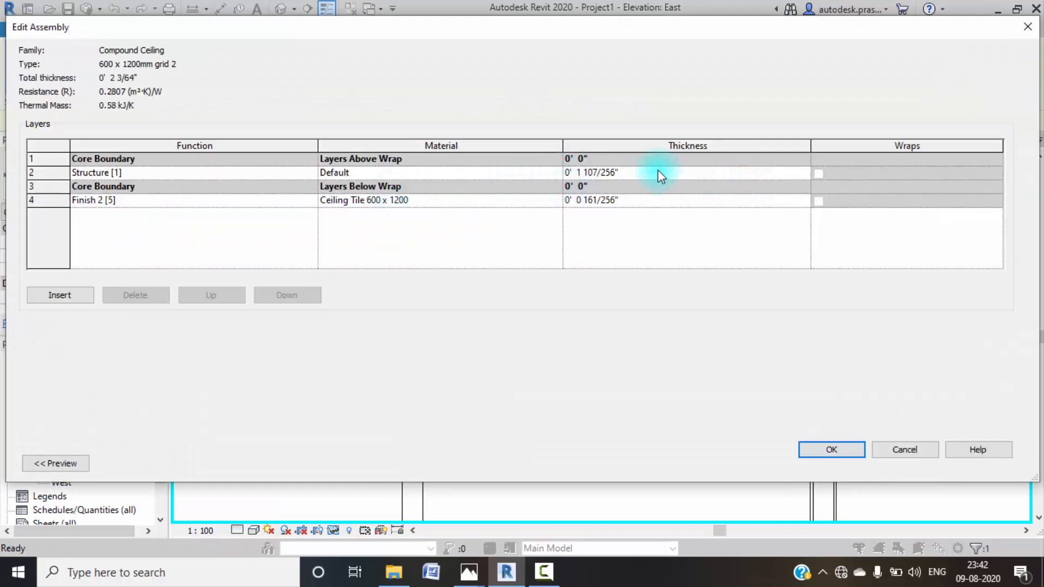
{"action": "left_click", "coordinate": [557, 200]}
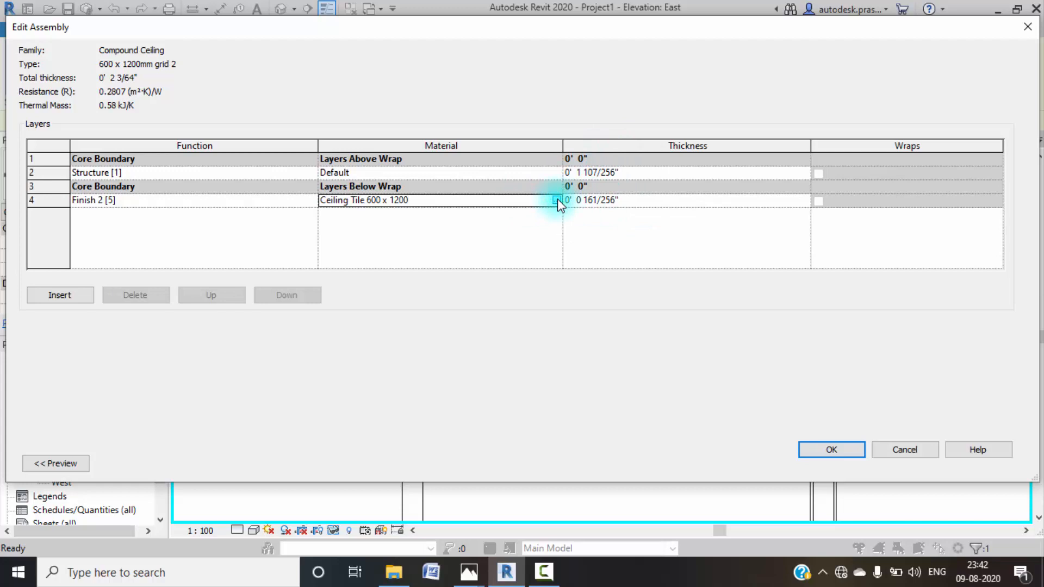
{"action": "left_click", "coordinate": [557, 200]}
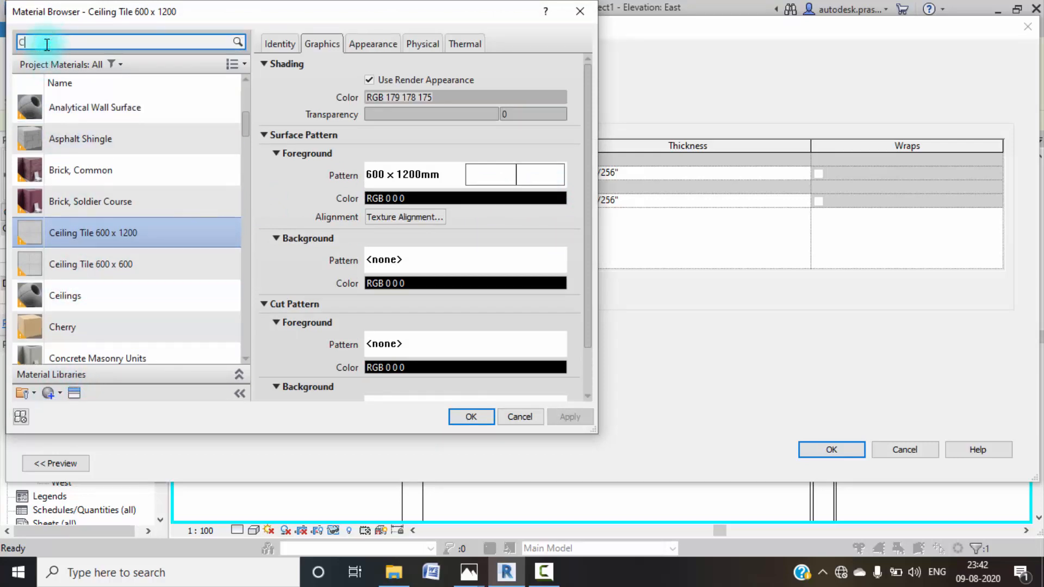
{"action": "type", "text": "OOL"}
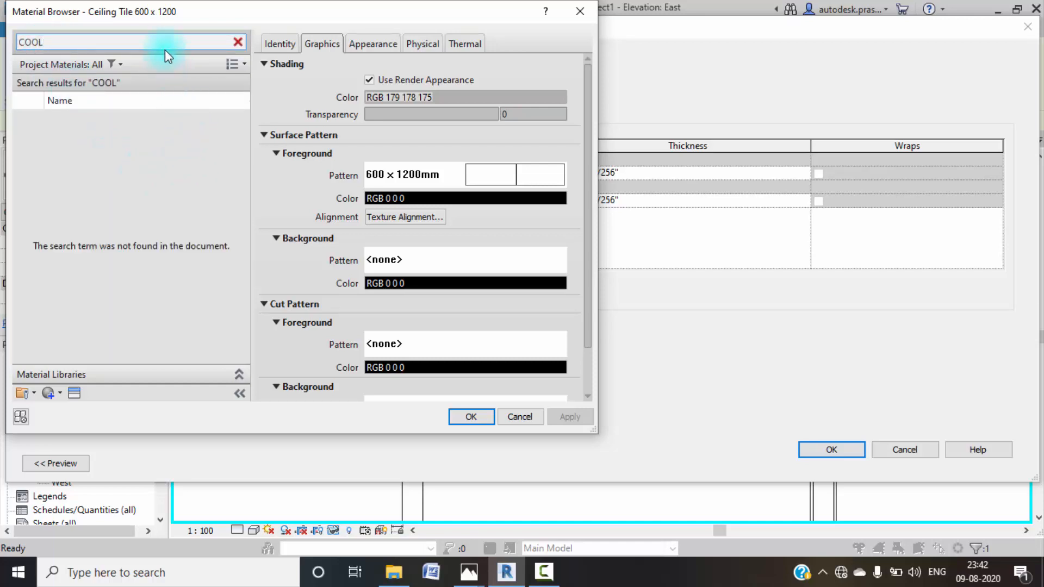
- Create a new material for the Finish 2 layer and name it WHITE
{"action": "left_click", "coordinate": [61, 397]}
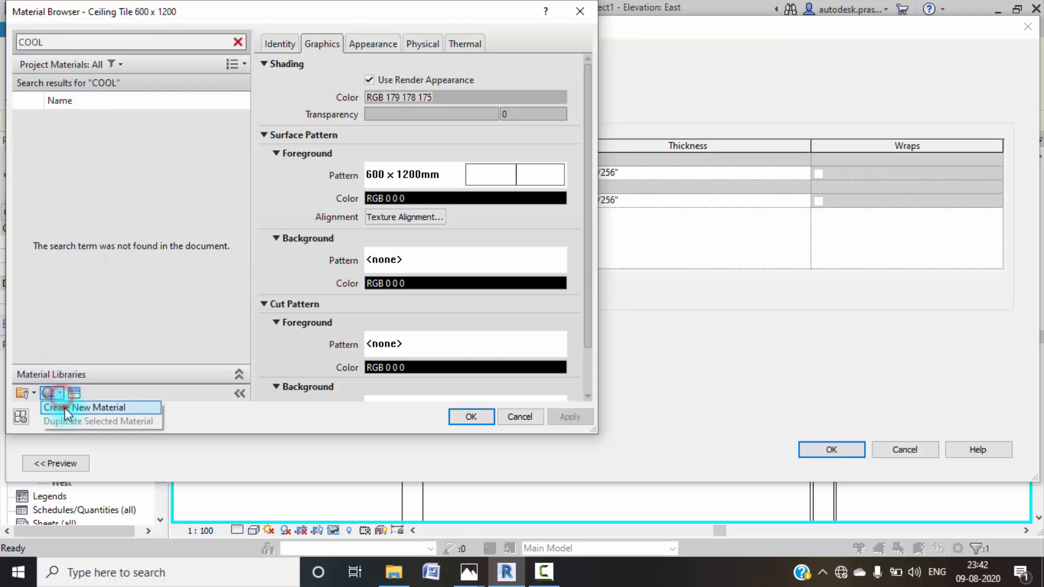
{"action": "left_click", "coordinate": [68, 405]}
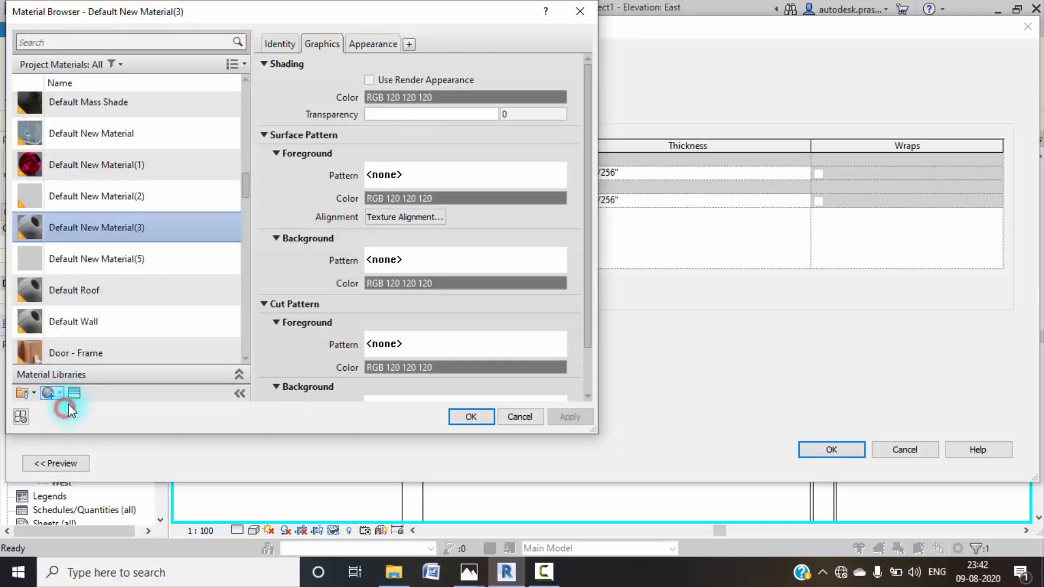
{"action": "right_click", "coordinate": [119, 221]}
{"action": "left_click", "coordinate": [161, 267]}
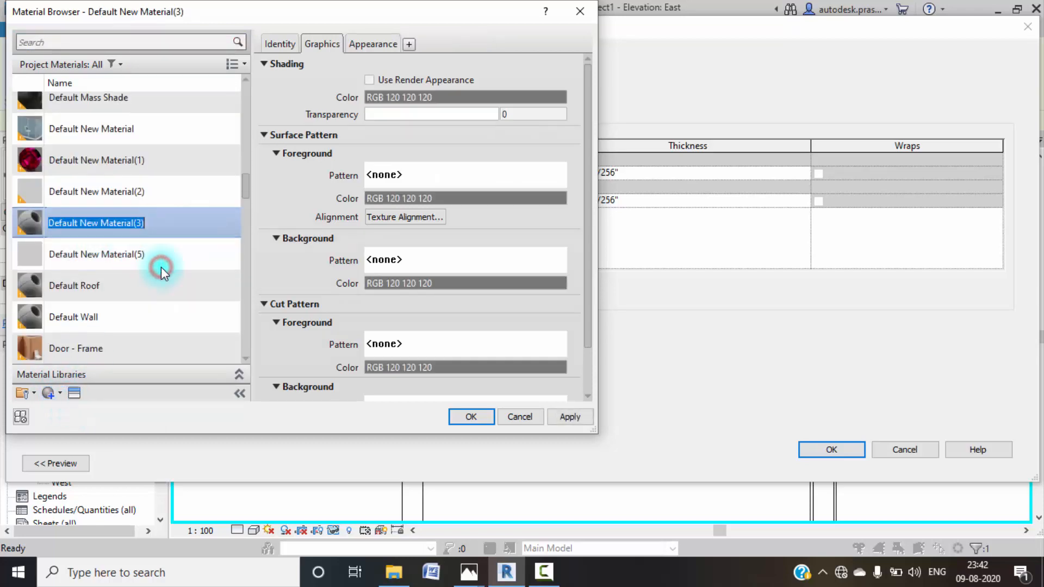
{"action": "type", "text": "WHITE"}
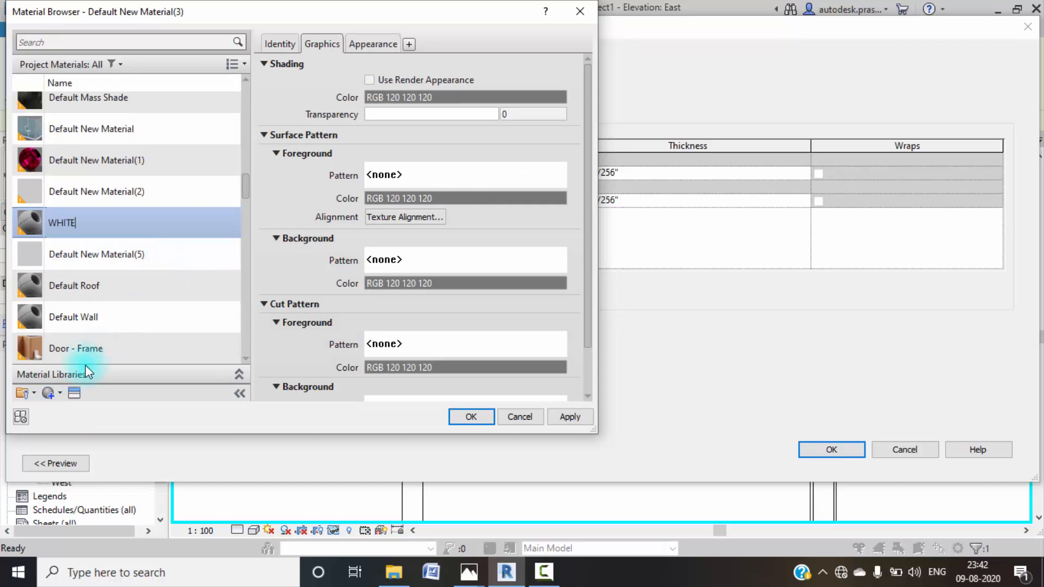
- Replace the WHITE material's appearance with the Canvas - White 1 asset from the Appearance Library
{"action": "left_click", "coordinate": [74, 393]}
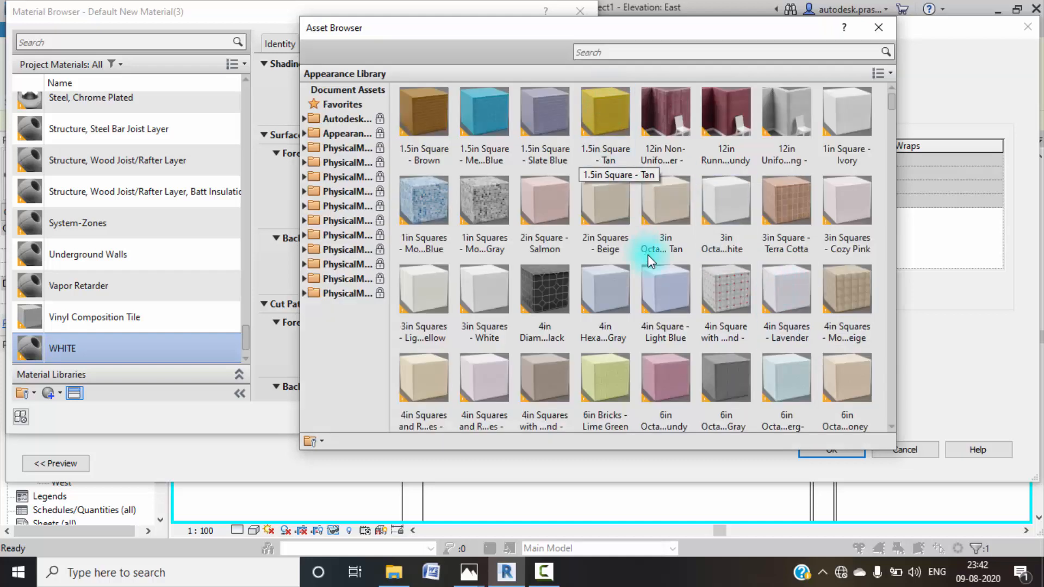
{"action": "scroll", "coordinate": [647, 256], "scroll_direction": "down", "scroll_amount": 3}
{"action": "scroll", "coordinate": [752, 260], "scroll_direction": "down", "scroll_amount": 4}
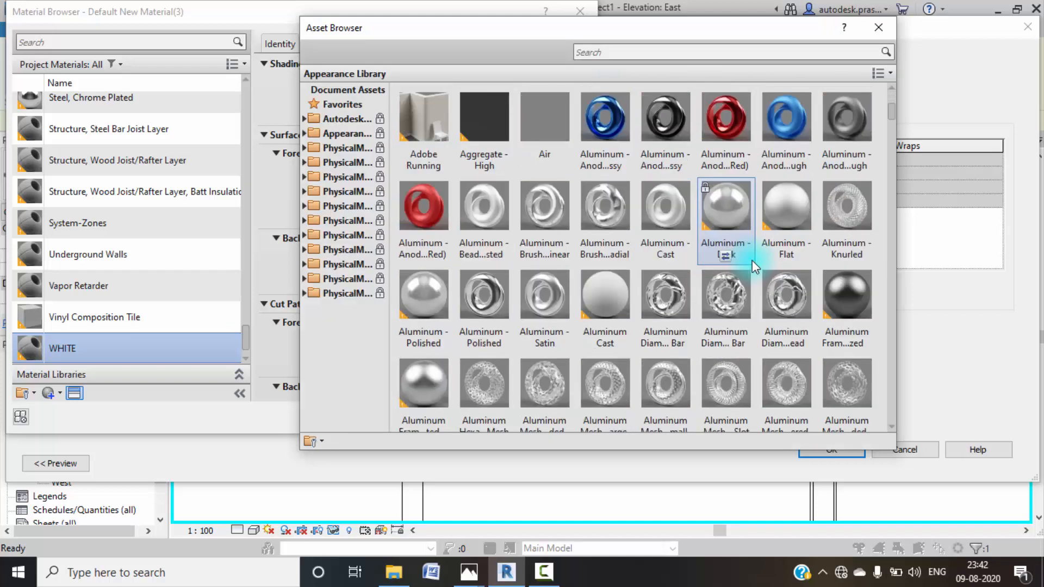
{"action": "scroll", "coordinate": [752, 260], "scroll_direction": "down", "scroll_amount": 1}
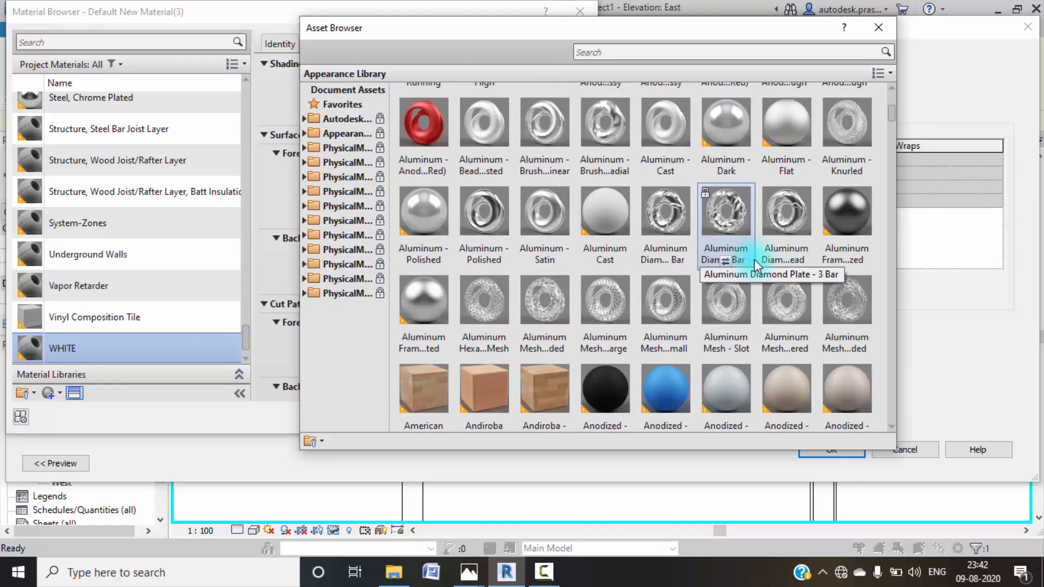
{"action": "scroll", "coordinate": [758, 251], "scroll_direction": "up", "scroll_amount": 6}
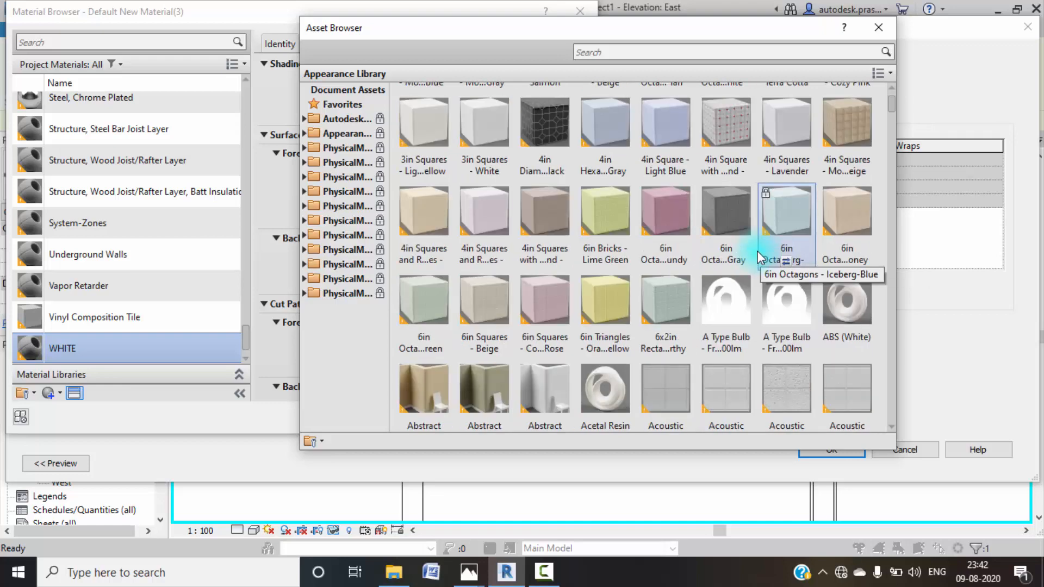
{"action": "scroll", "coordinate": [713, 321], "scroll_direction": "down", "scroll_amount": 8}
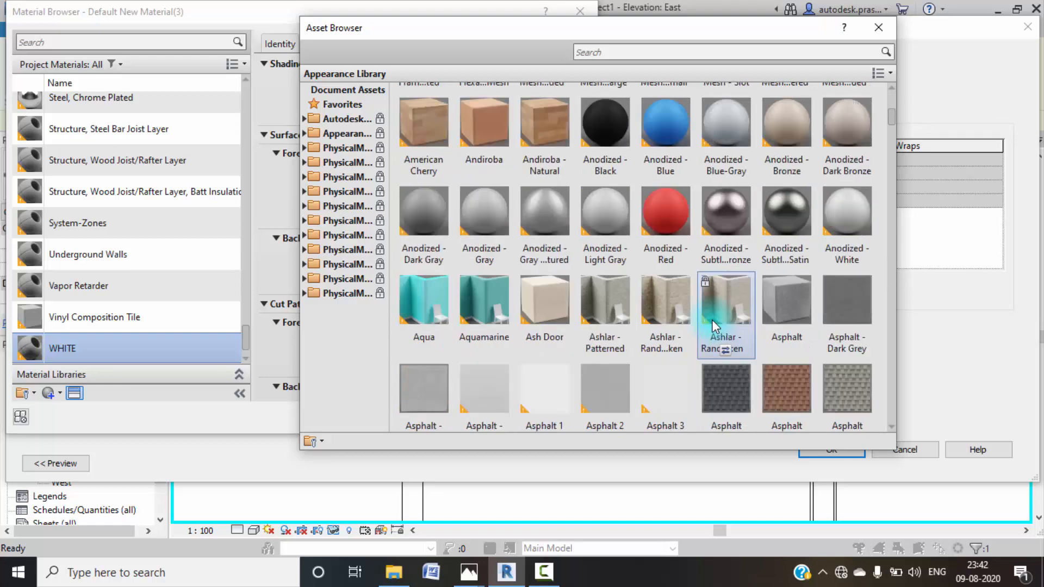
{"action": "scroll", "coordinate": [715, 315], "scroll_direction": "down", "scroll_amount": 3}
{"action": "scroll", "coordinate": [716, 314], "scroll_direction": "down", "scroll_amount": 3}
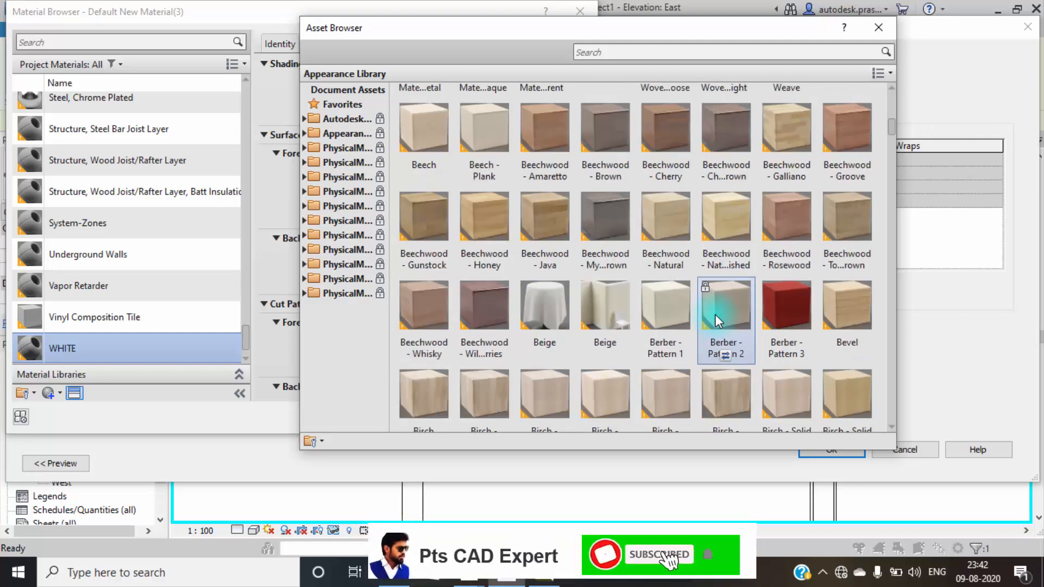
{"action": "scroll", "coordinate": [716, 314], "scroll_direction": "down", "scroll_amount": 6}
{"action": "scroll", "coordinate": [716, 313], "scroll_direction": "down", "scroll_amount": 3}
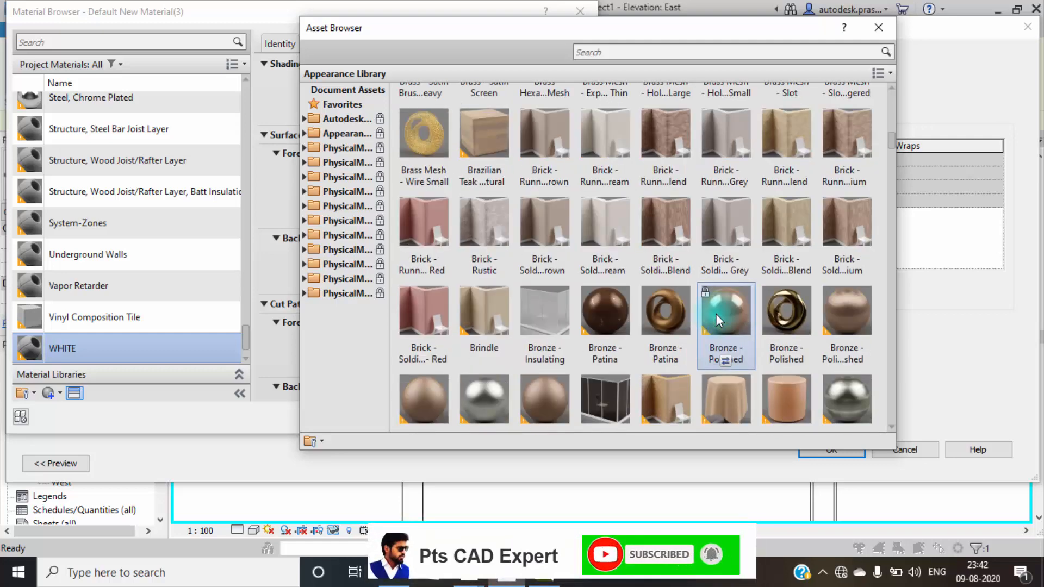
{"action": "scroll", "coordinate": [716, 315], "scroll_direction": "down", "scroll_amount": 3}
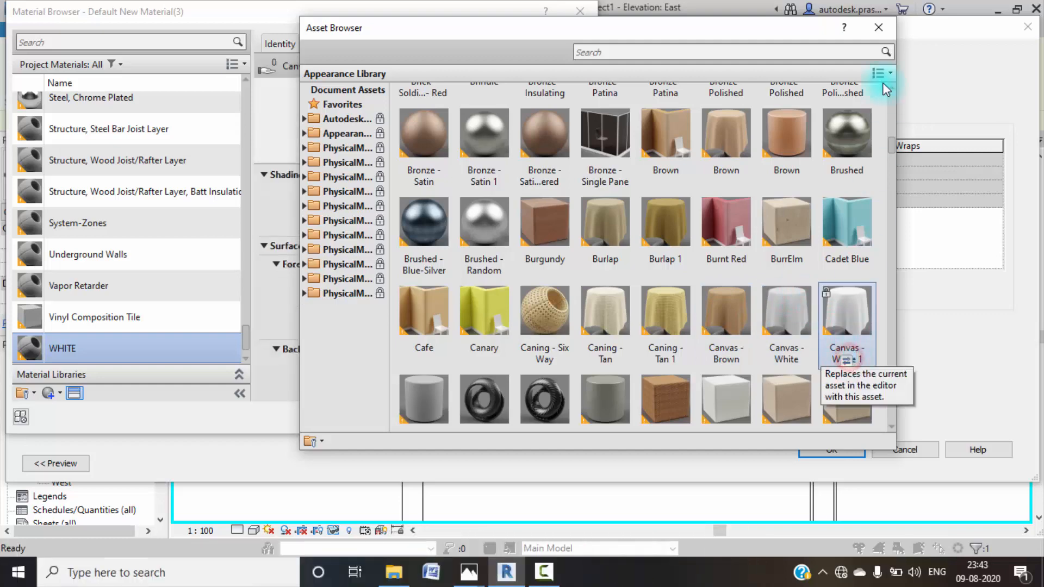
{"action": "left_click", "coordinate": [848, 357]}
{"action": "left_click", "coordinate": [878, 28]}
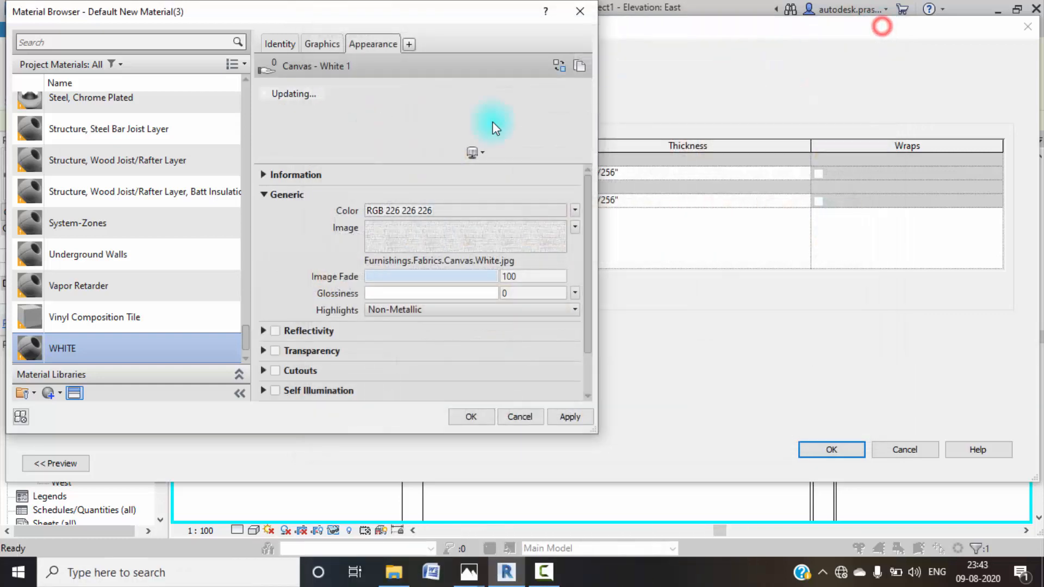
- Make the WHITE material's shading use its render appearance and assign the material to the Finish 2 layer
{"action": "left_click", "coordinate": [322, 43]}
{"action": "left_click", "coordinate": [368, 79]}
{"action": "left_click", "coordinate": [559, 418]}
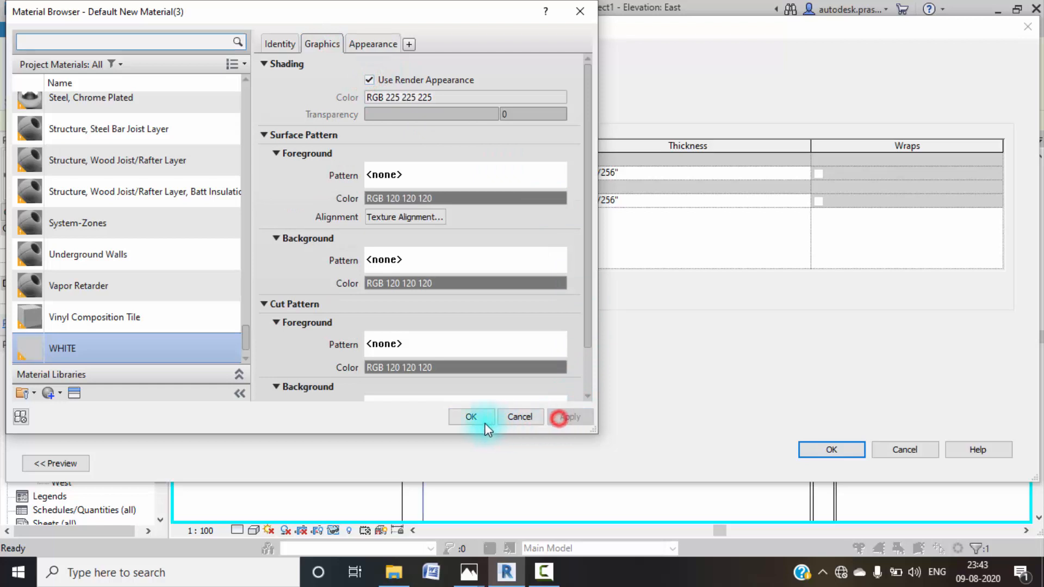
{"action": "left_click", "coordinate": [478, 420]}
- Assign the WHITE material to the Structure [1] layer and accept the changes to the 600 x 1200mm grid 2 type
{"action": "left_click", "coordinate": [532, 173]}
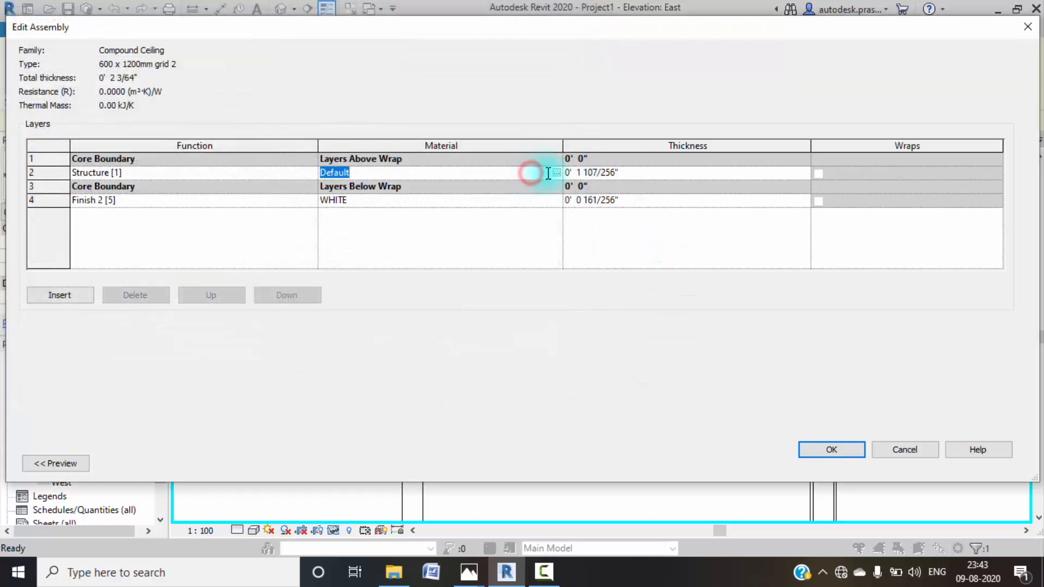
{"action": "left_click", "coordinate": [556, 172]}
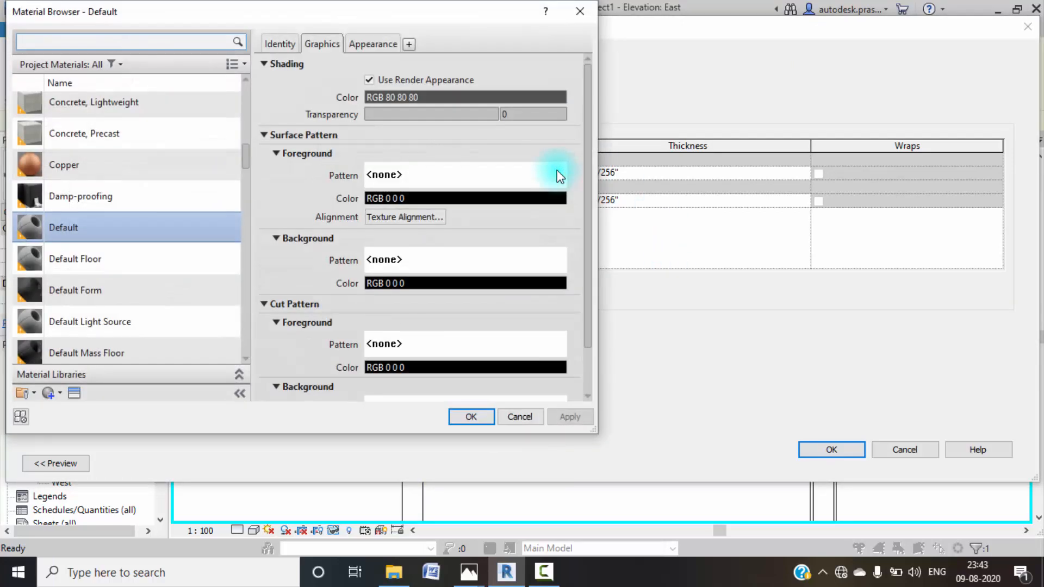
{"action": "scroll", "coordinate": [151, 259], "scroll_direction": "down", "scroll_amount": 5}
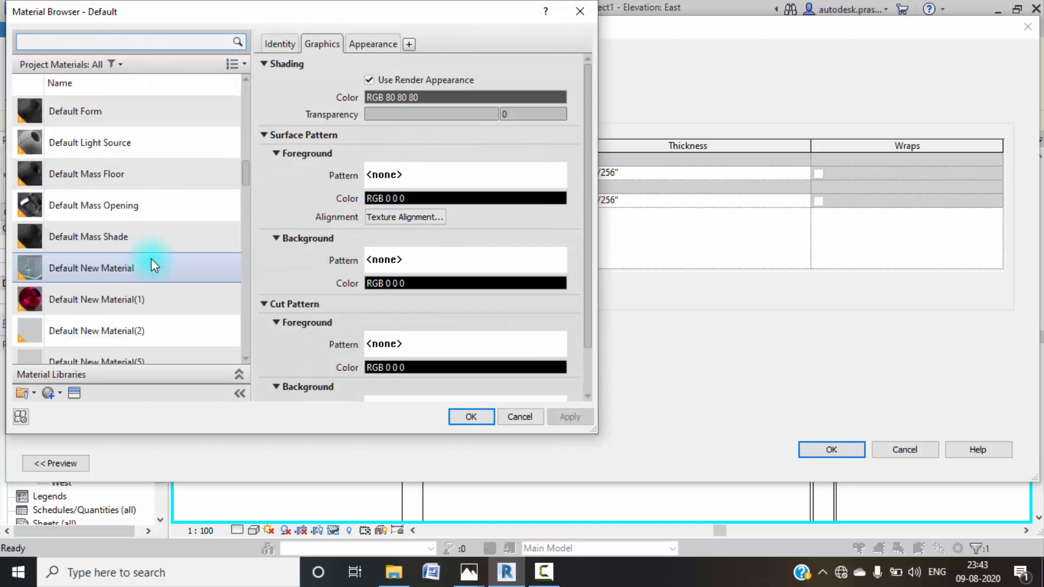
{"action": "scroll", "coordinate": [154, 256], "scroll_direction": "down", "scroll_amount": 10}
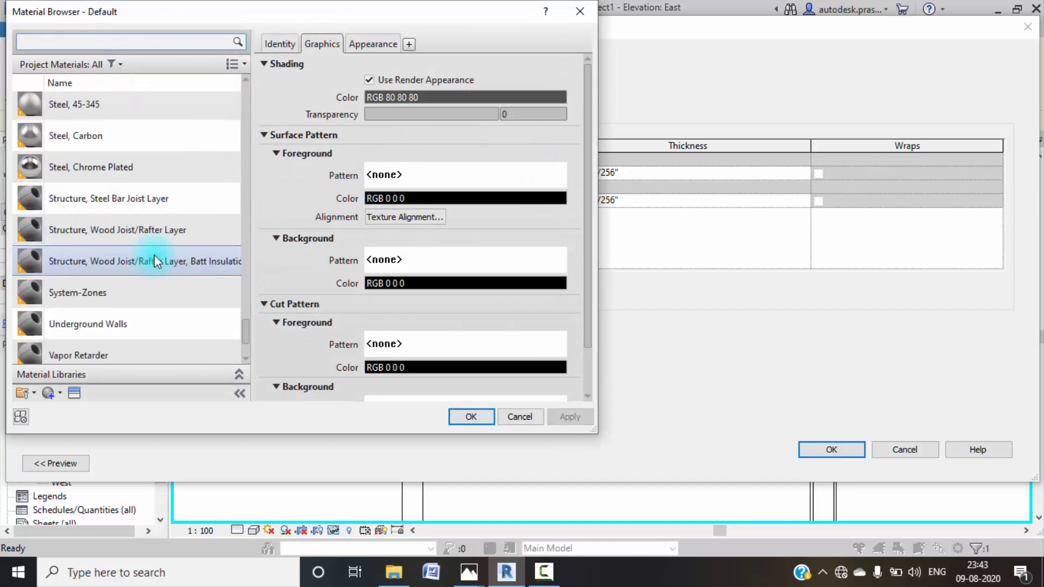
{"action": "left_click", "coordinate": [137, 315]}
{"action": "left_click", "coordinate": [463, 417]}
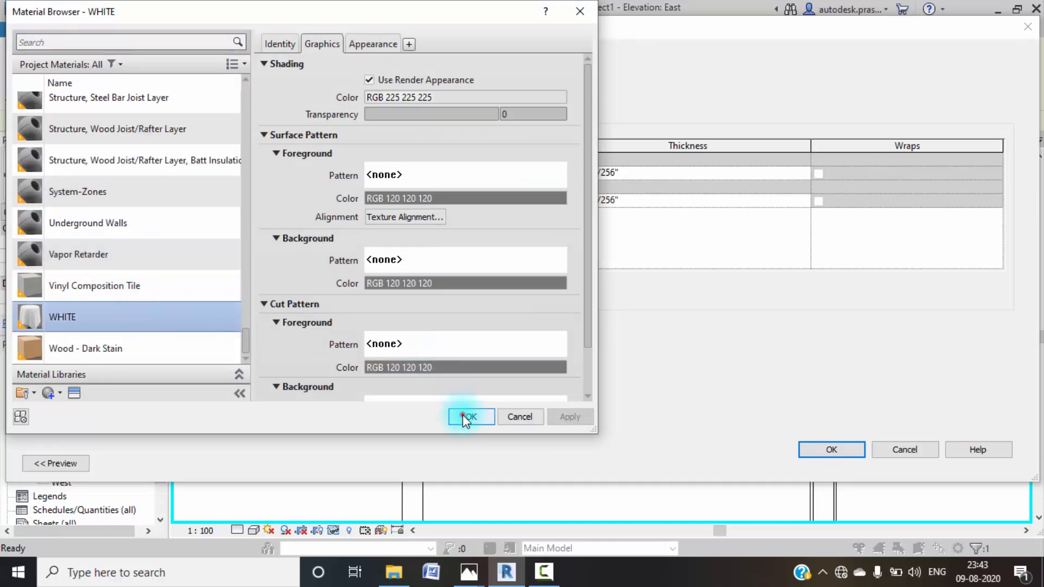
{"action": "left_click", "coordinate": [837, 452]}
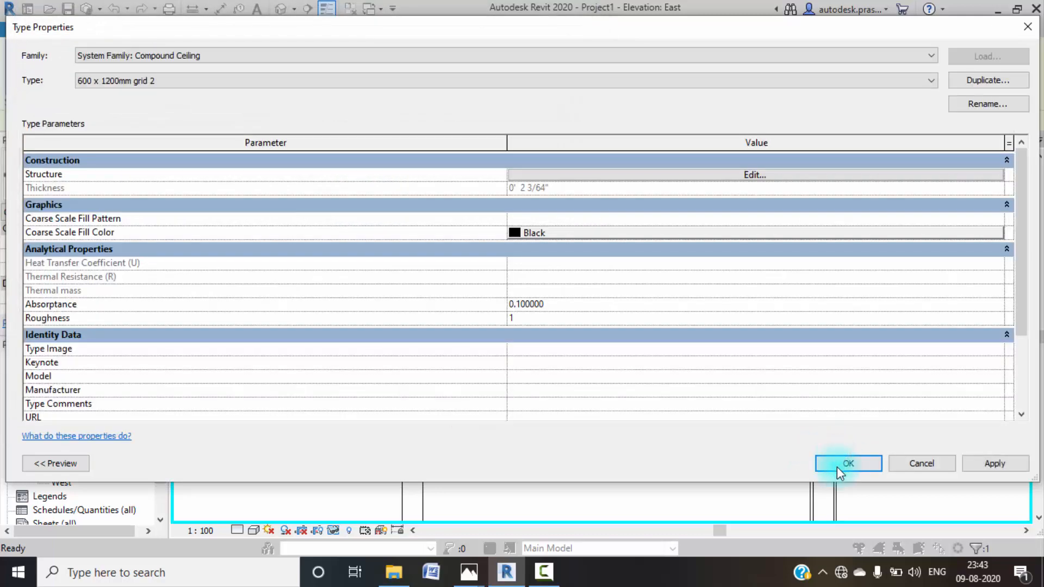
{"action": "left_click", "coordinate": [837, 466]}
{"action": "left_click", "coordinate": [555, 392]}
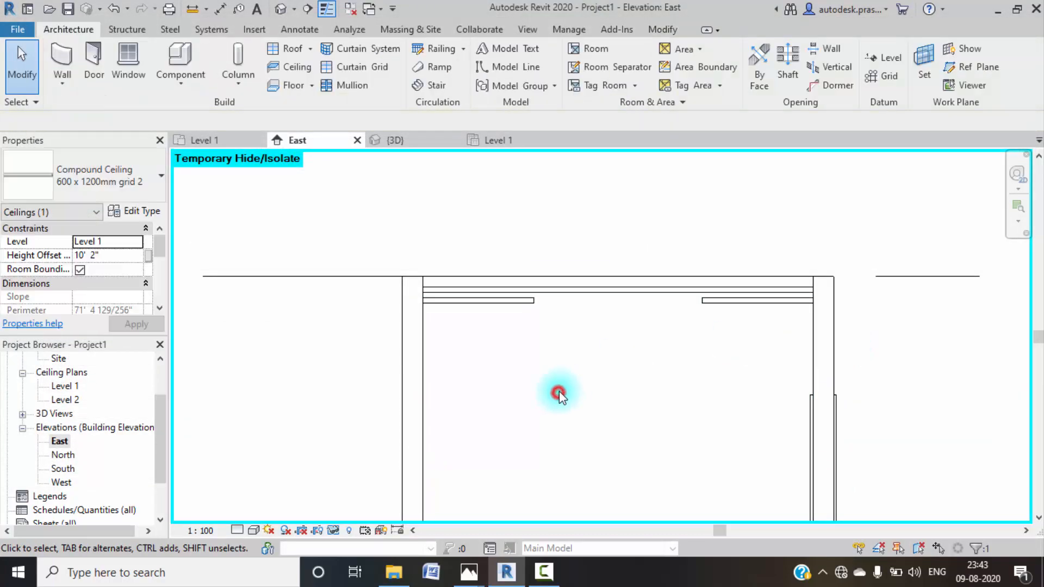
- Select the full-width upper ceiling and check its intended finish in the bedroom reference render in Photos
{"action": "left_click", "coordinate": [585, 289]}
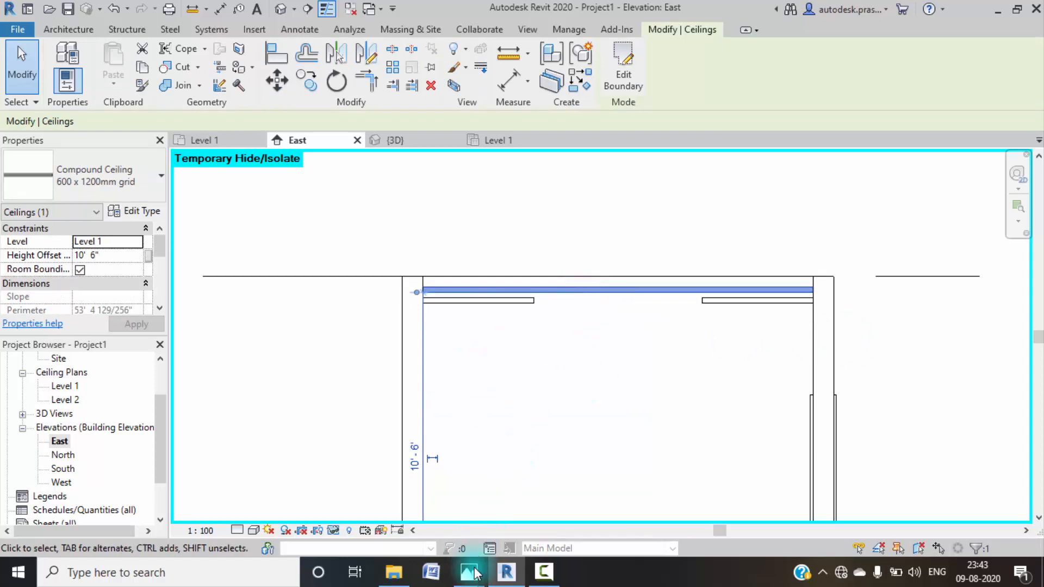
{"action": "mouse_move", "coordinate": [470, 580]}
{"action": "left_click", "coordinate": [493, 515]}
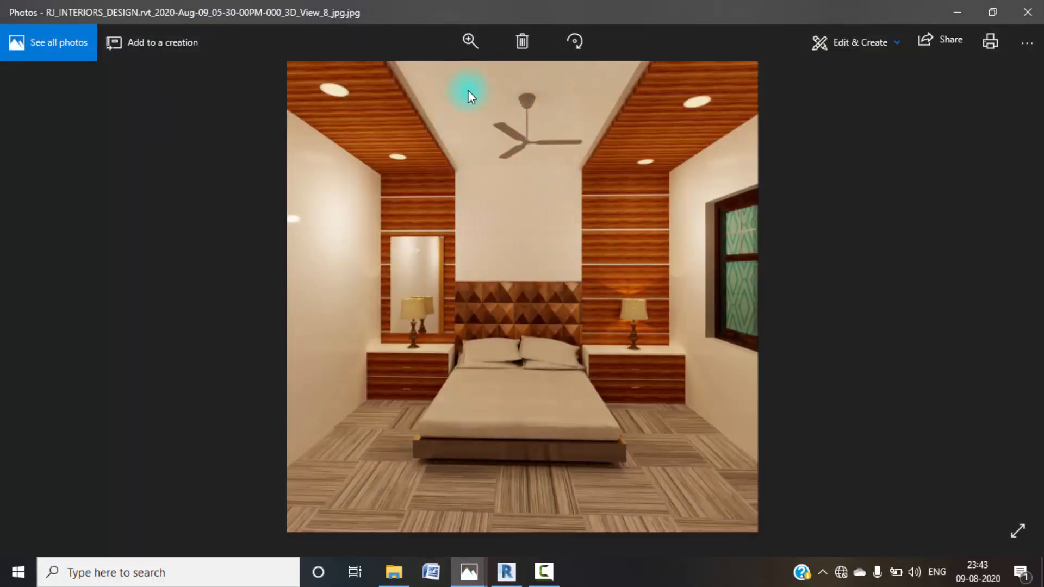
{"action": "left_click", "coordinate": [952, 11]}
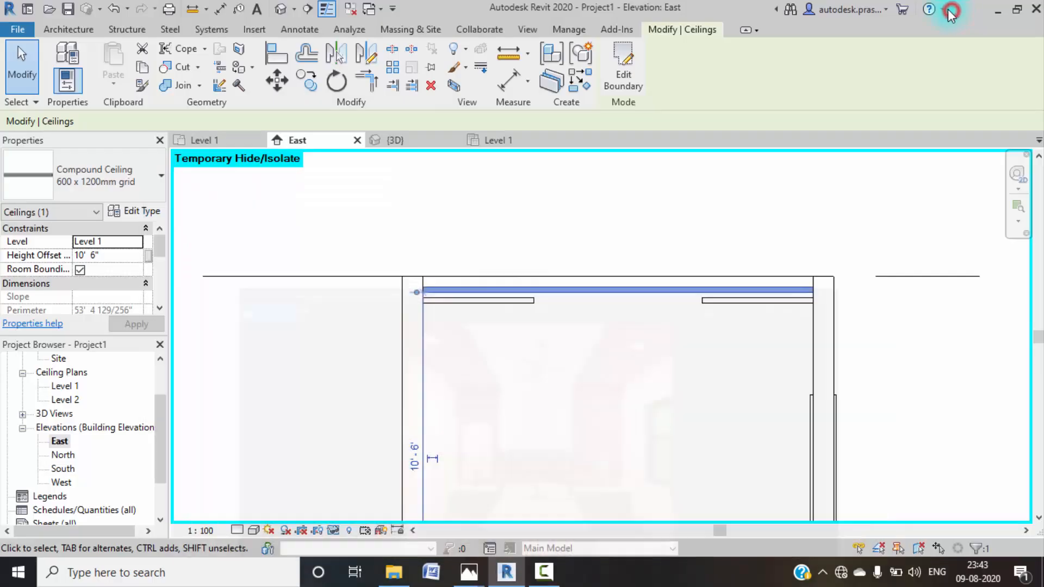
- Assign the WHITE material to the Finish 2 layer of the upper ceiling's 600 x 1200mm grid type
{"action": "scroll", "coordinate": [595, 318], "scroll_direction": "up", "scroll_amount": 2}
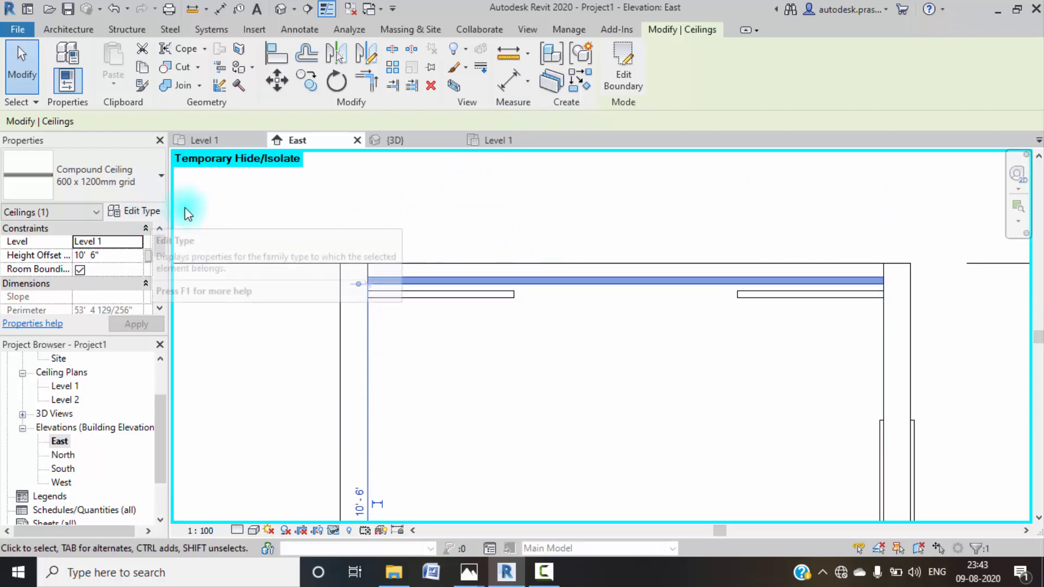
{"action": "left_click", "coordinate": [136, 211]}
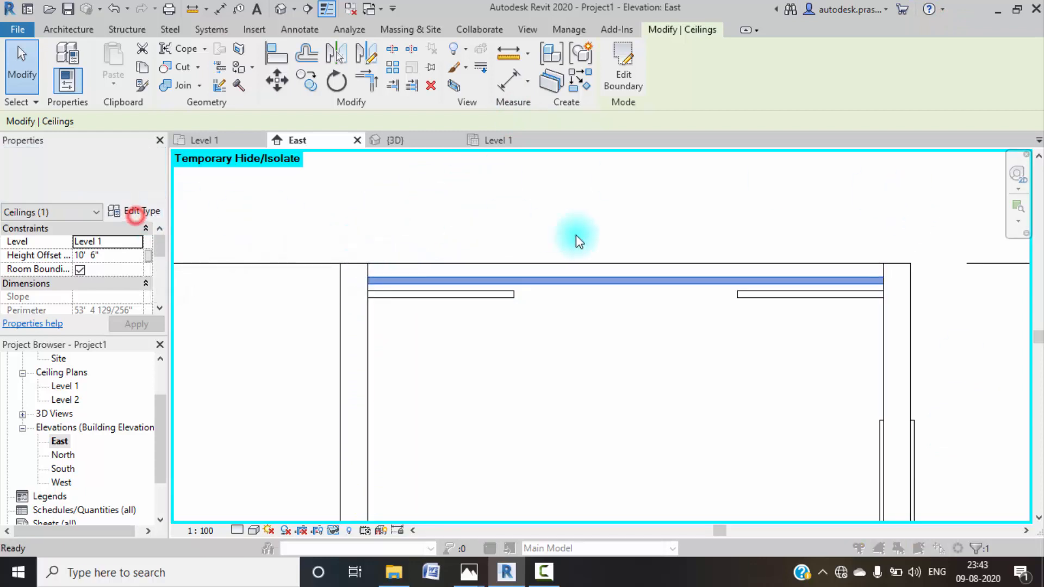
{"action": "left_click", "coordinate": [679, 178]}
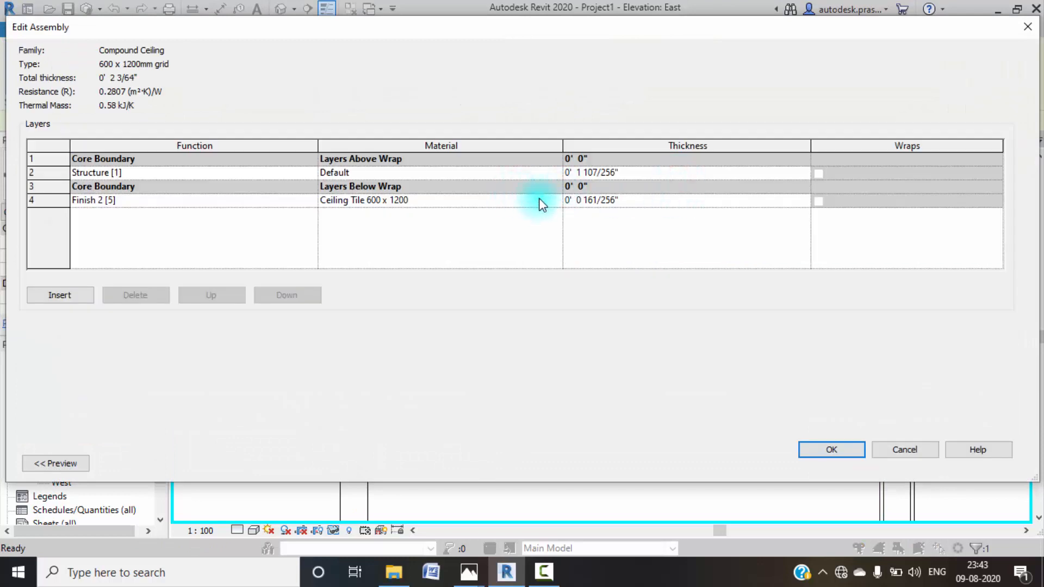
{"action": "left_click", "coordinate": [539, 200]}
{"action": "left_click", "coordinate": [555, 201]}
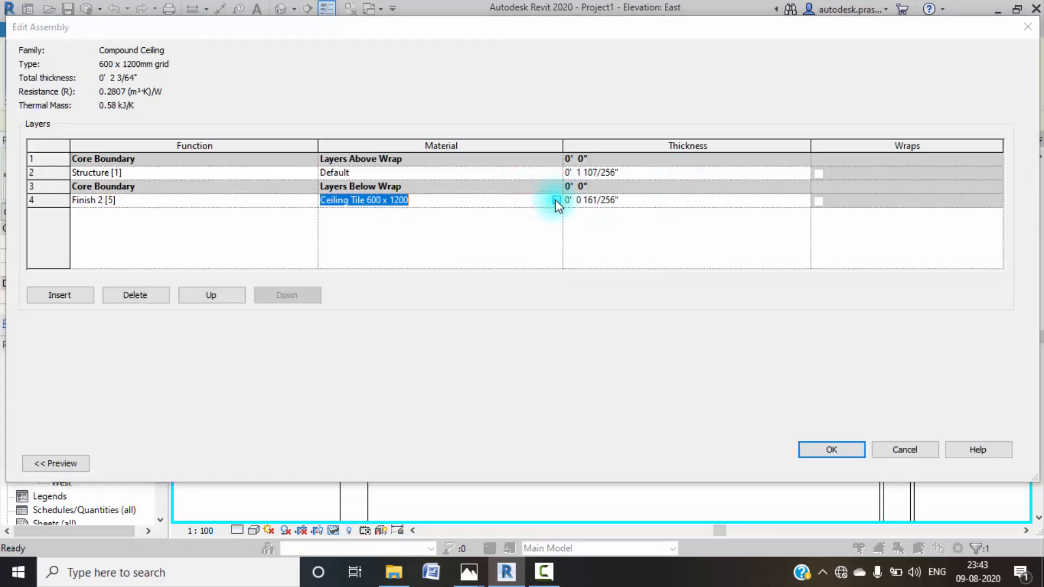
{"action": "scroll", "coordinate": [82, 266], "scroll_direction": "down", "scroll_amount": 5}
{"action": "scroll", "coordinate": [81, 266], "scroll_direction": "down", "scroll_amount": 15}
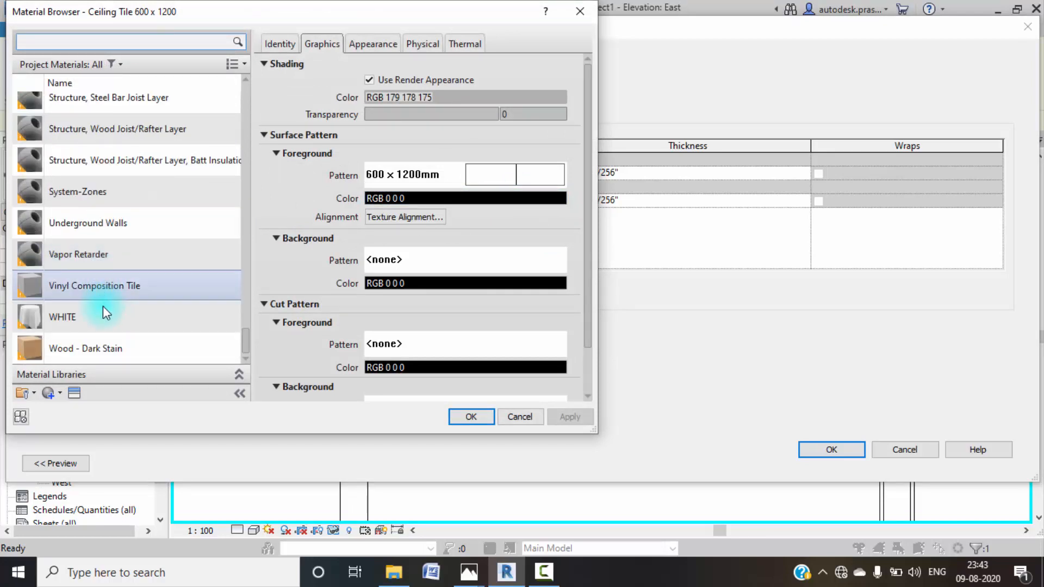
{"action": "left_click", "coordinate": [104, 311]}
{"action": "left_click", "coordinate": [454, 416]}
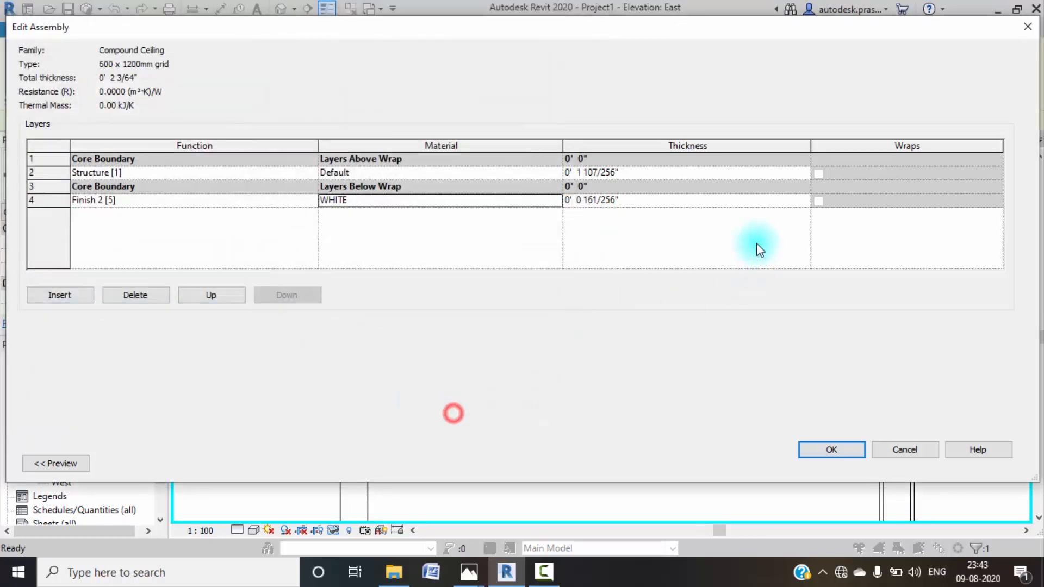
- Assign the WHITE material to the Structure [1] layer of the 600 x 1200mm grid type and accept the type changes
{"action": "left_click", "coordinate": [546, 173]}
{"action": "left_click", "coordinate": [557, 173]}
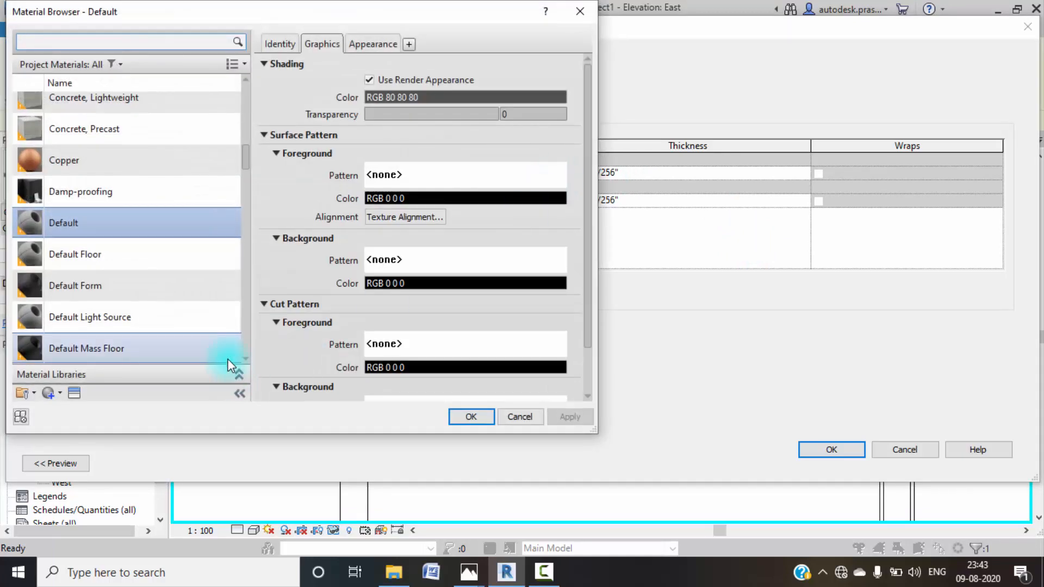
{"action": "type", "text": "W"}
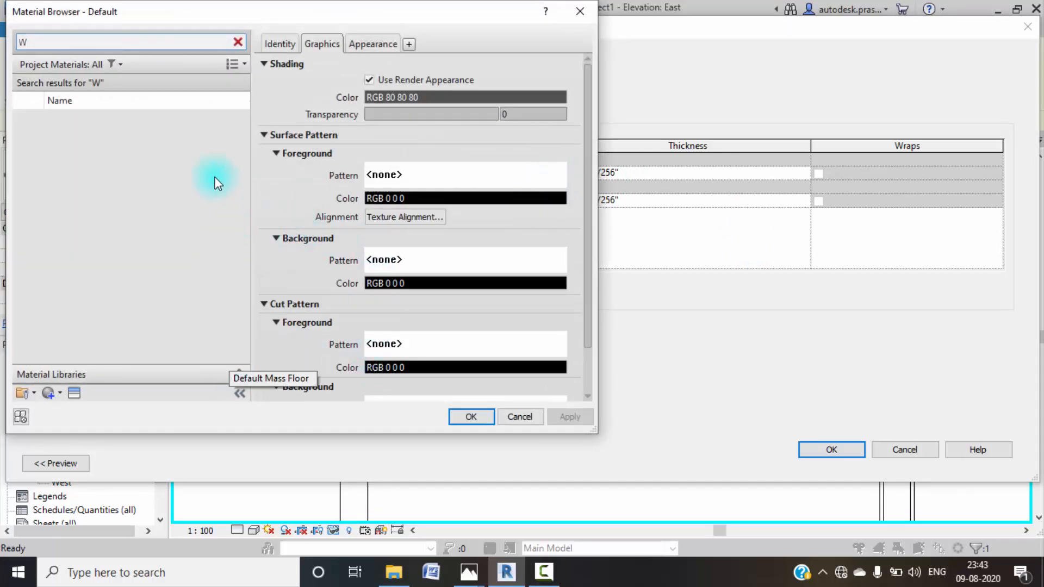
{"action": "scroll", "coordinate": [163, 278], "scroll_direction": "down", "scroll_amount": 7}
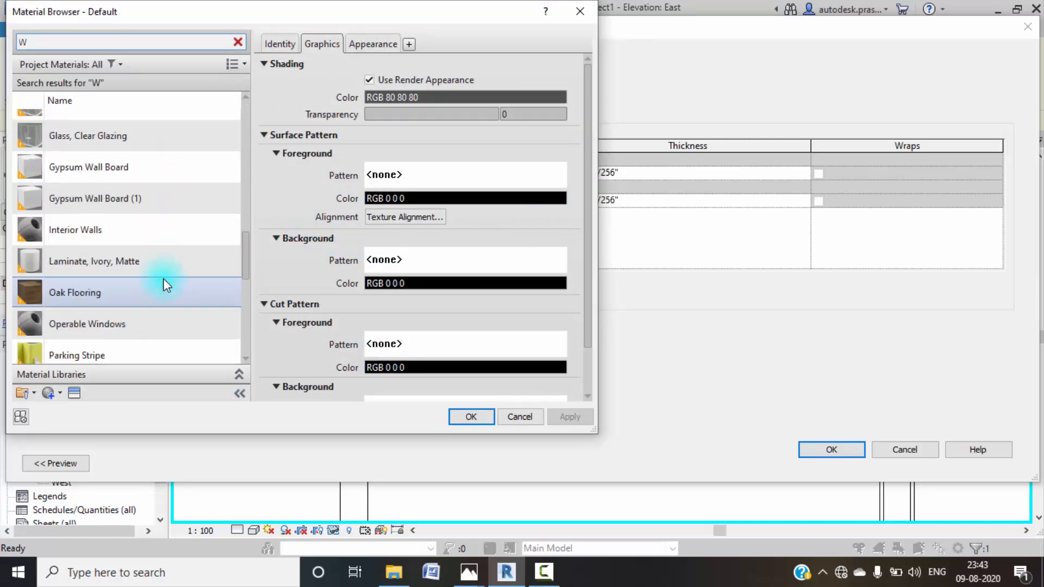
{"action": "scroll", "coordinate": [163, 279], "scroll_direction": "down", "scroll_amount": 3}
{"action": "left_click", "coordinate": [139, 316]}
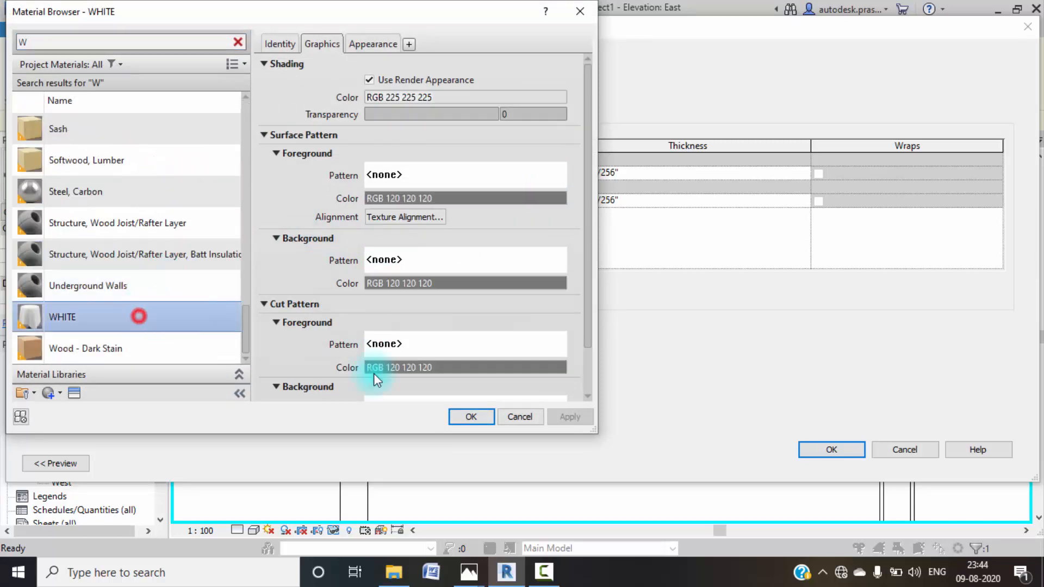
{"action": "left_click", "coordinate": [453, 418]}
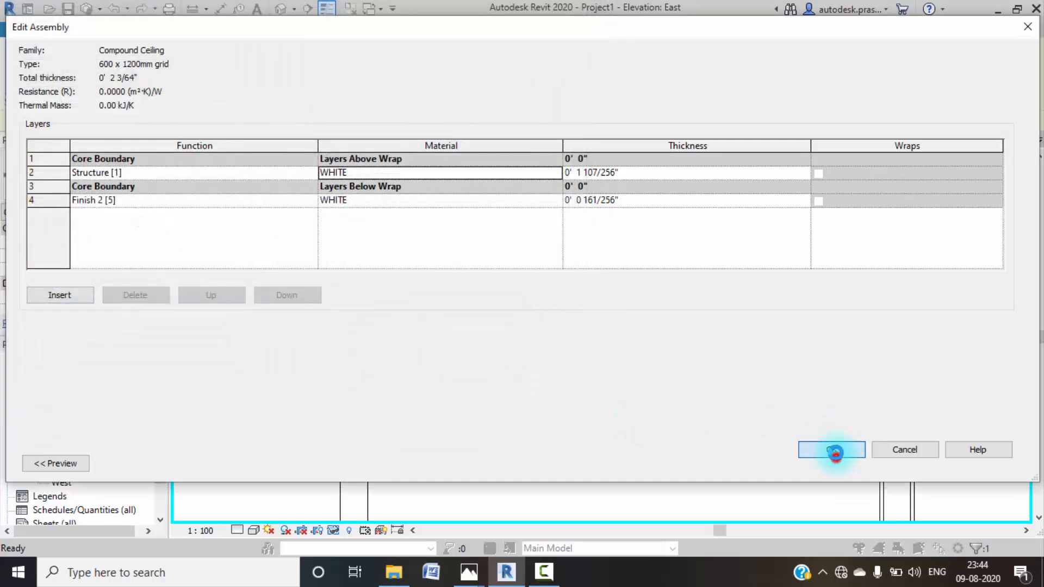
{"action": "left_click", "coordinate": [835, 452]}
{"action": "left_click", "coordinate": [849, 464]}
{"action": "left_click", "coordinate": [623, 403]}
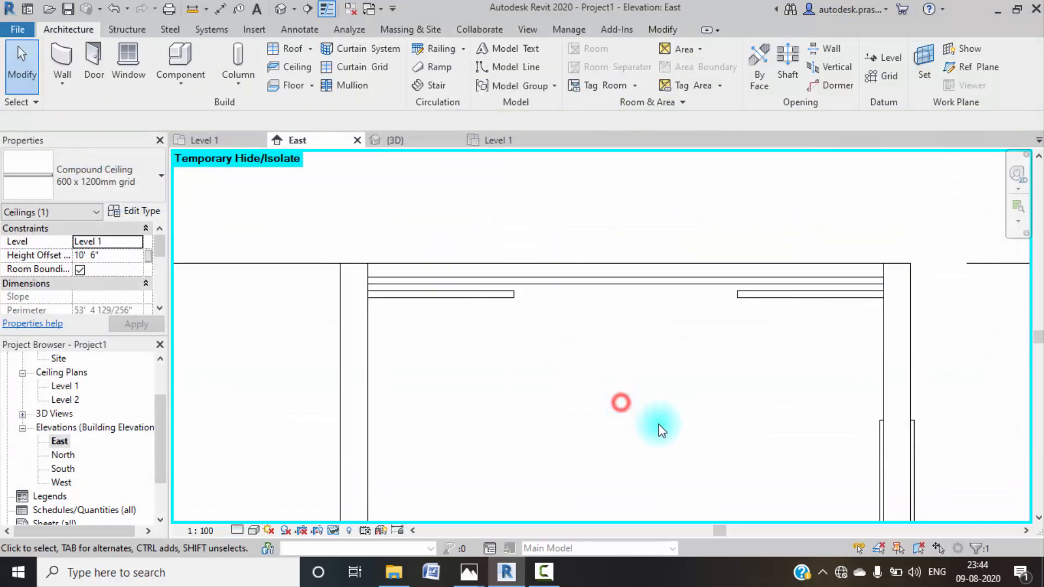
- Display the {3D} view in the Realistic visual style and orbit to the side with the door and window
{"action": "left_click", "coordinate": [384, 140]}
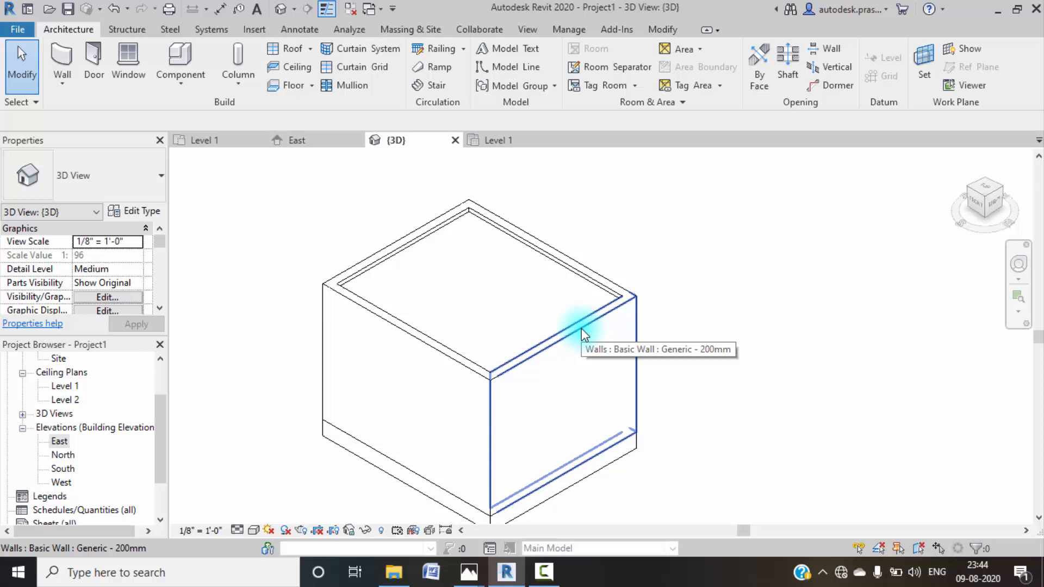
{"action": "left_click", "coordinate": [255, 531]}
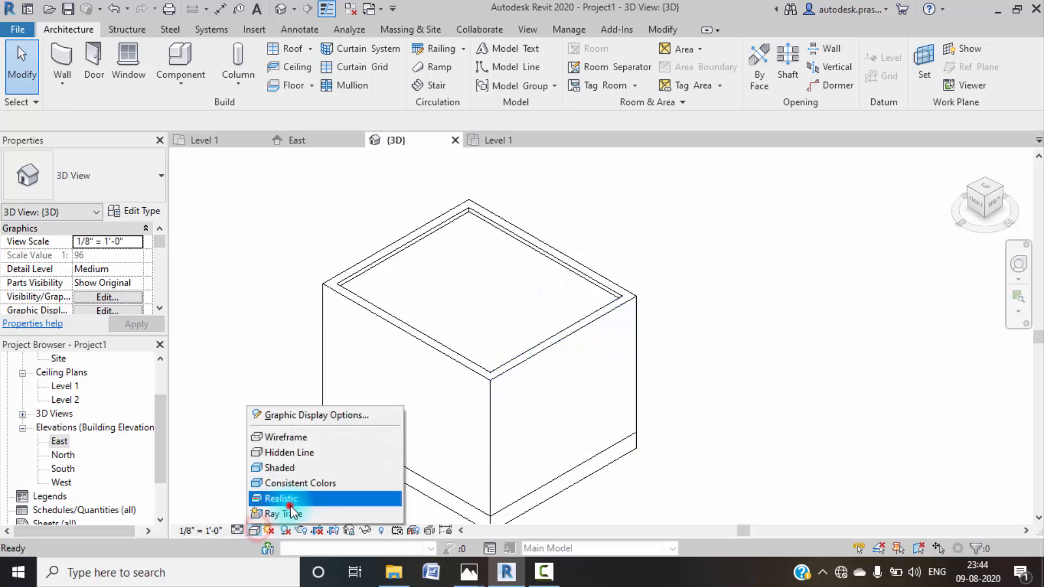
{"action": "left_click", "coordinate": [288, 499]}
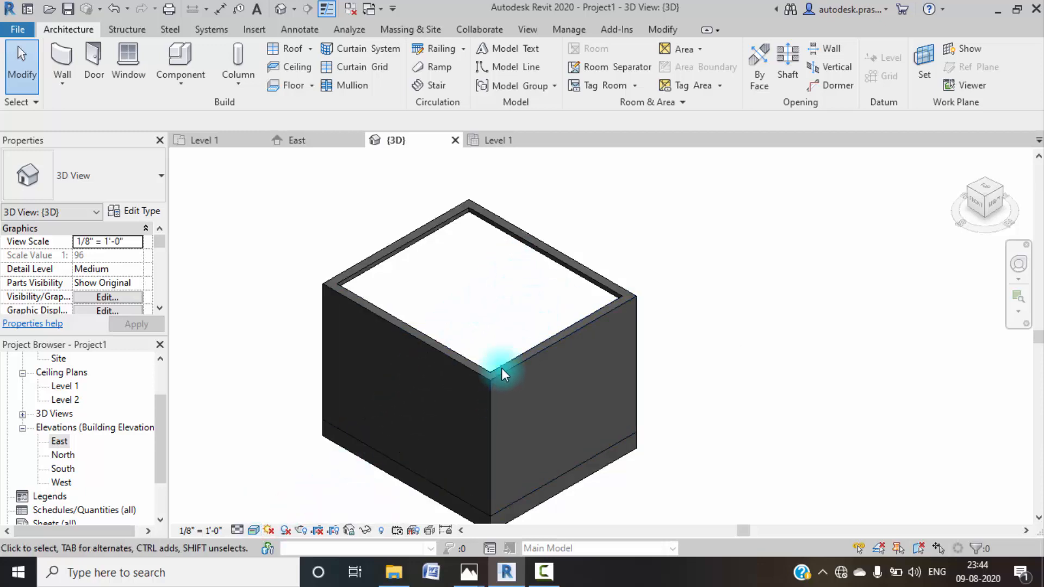
{"action": "middle_click_drag", "start_coordinate": [531, 410], "coordinate": [341, 412], "text": "shift"}
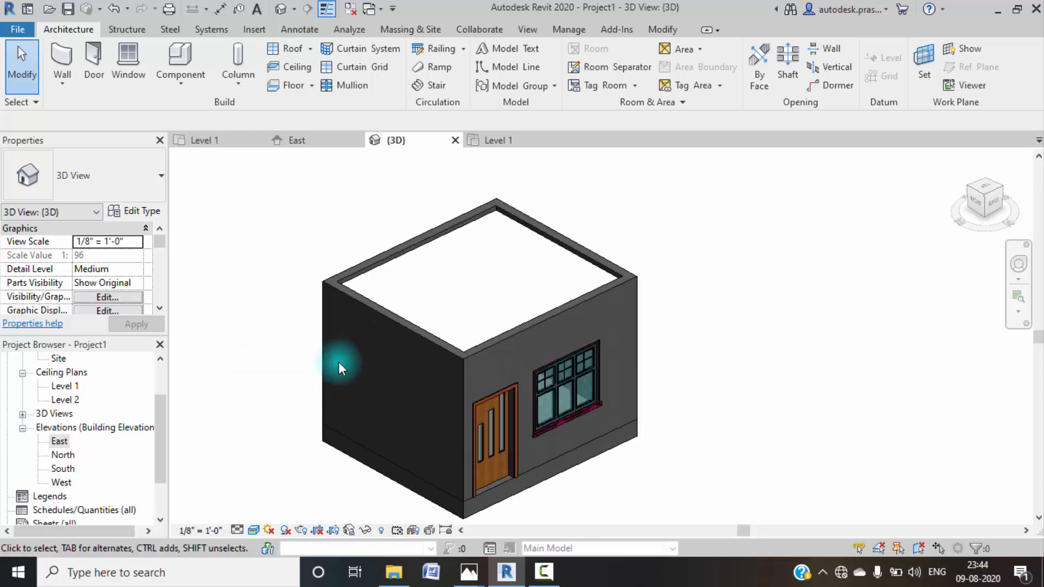
- Temporarily hide the blank wall beside the door wall and orient the 3D view to Right to look into the room
{"action": "left_click", "coordinate": [438, 344]}
{"action": "key", "text": "h"}
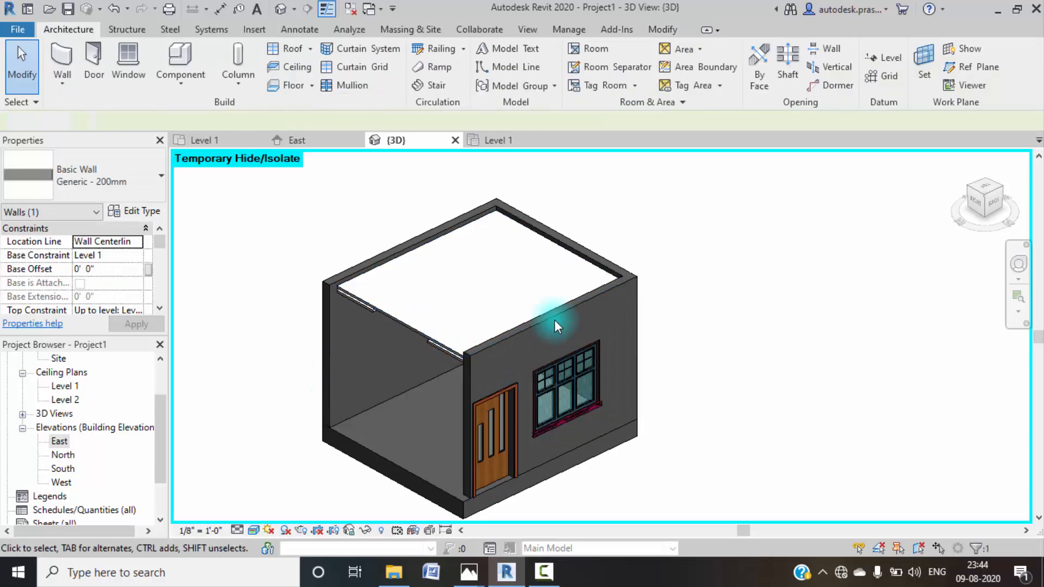
{"action": "left_click_drag", "start_coordinate": [977, 199], "coordinate": [972, 209]}
{"action": "left_click", "coordinate": [973, 211]}
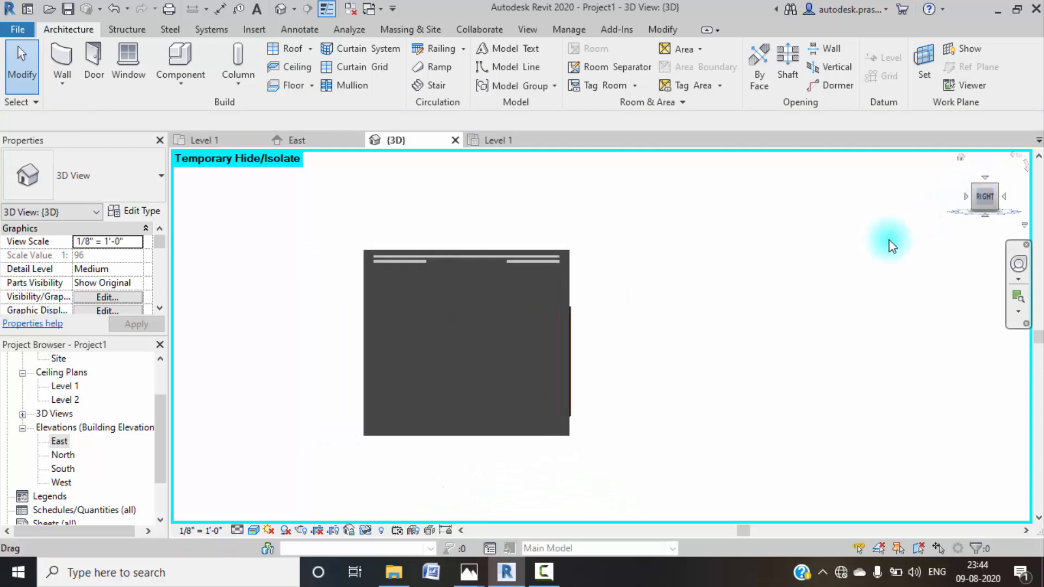
{"action": "scroll", "coordinate": [602, 259], "scroll_direction": "up", "scroll_amount": 4}
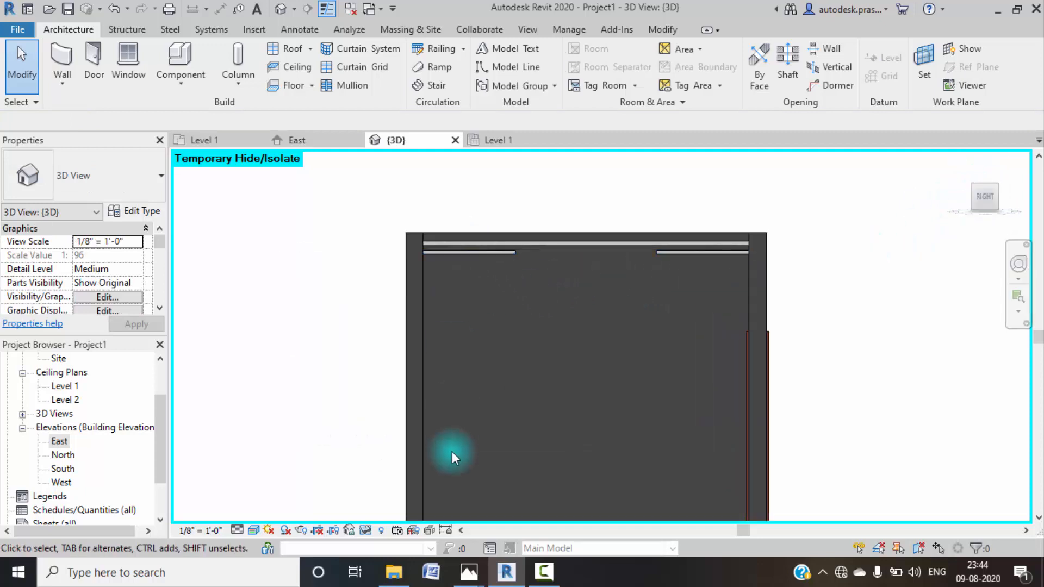
{"action": "middle_click_drag", "start_coordinate": [651, 318], "coordinate": [654, 306]}
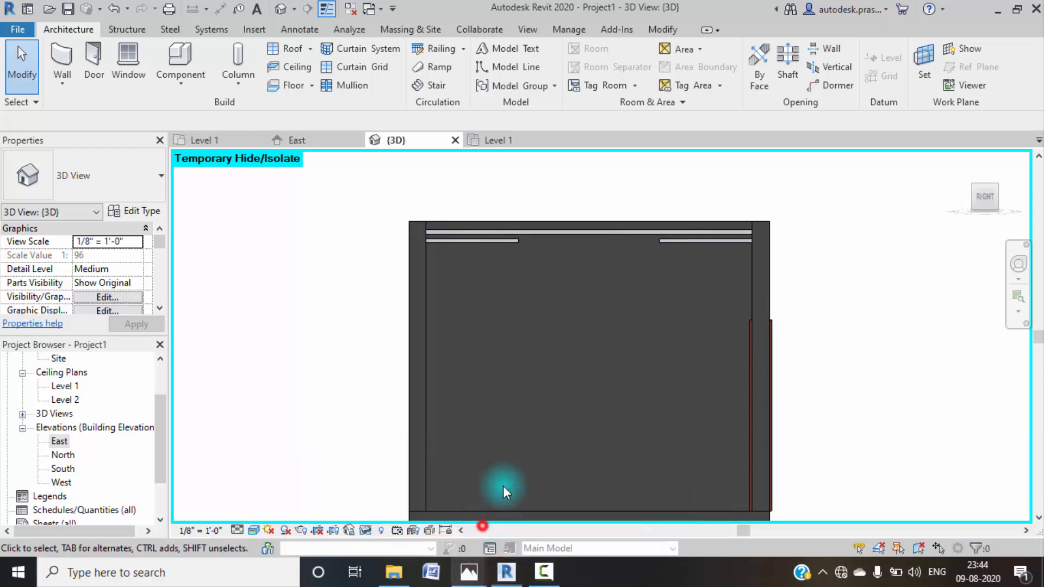
- Check the bed wall in the Photos reference render and create an in-place component in the Generic Models category
{"action": "left_click", "coordinate": [482, 526]}
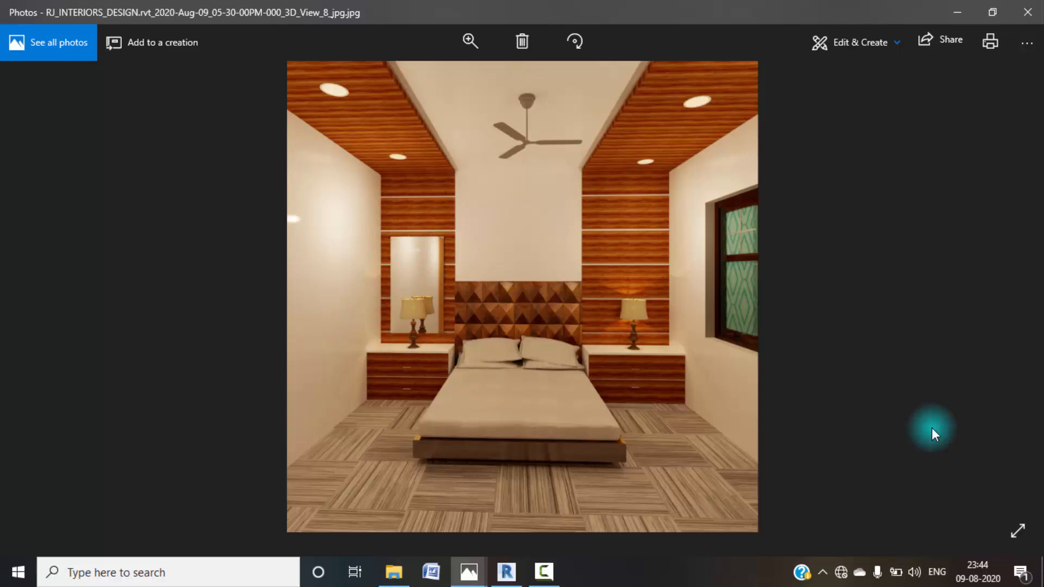
{"action": "left_click", "coordinate": [957, 12]}
{"action": "middle_click_drag", "start_coordinate": [564, 229], "coordinate": [586, 192]}
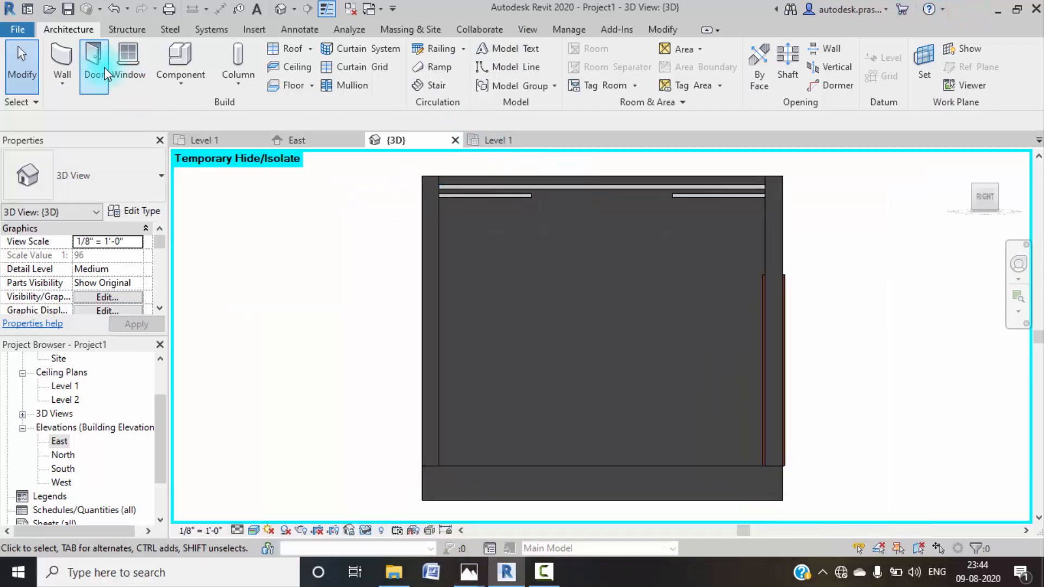
{"action": "left_click", "coordinate": [182, 79]}
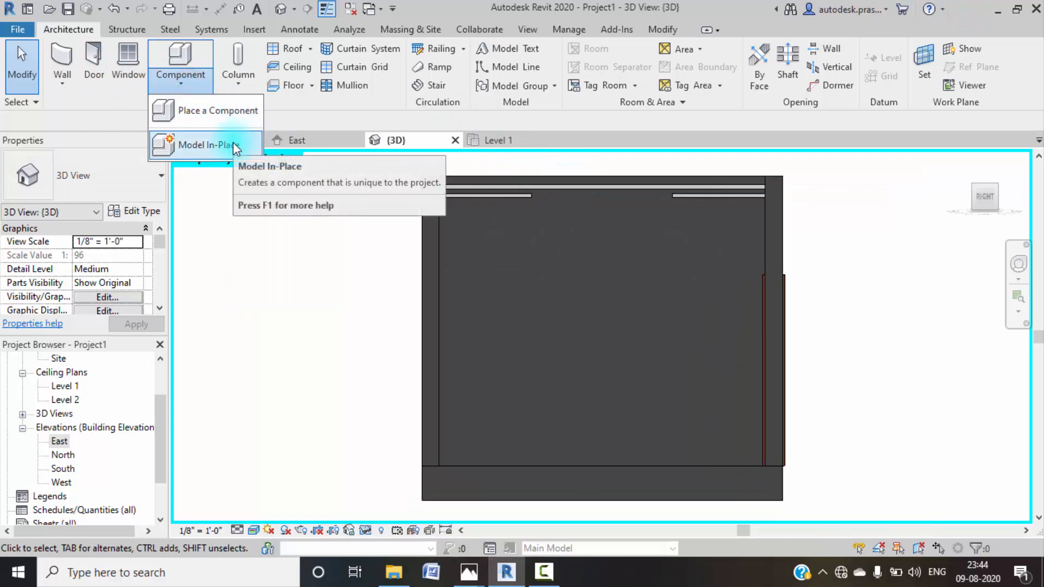
{"action": "left_click", "coordinate": [233, 142]}
{"action": "scroll", "coordinate": [480, 275], "scroll_direction": "down", "scroll_amount": 2}
{"action": "scroll", "coordinate": [479, 276], "scroll_direction": "down", "scroll_amount": 1}
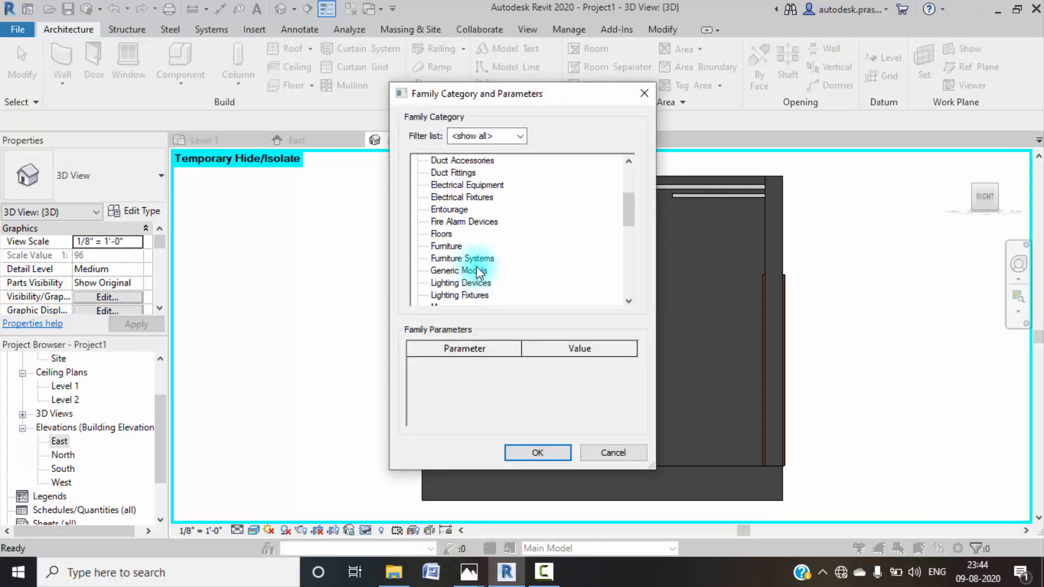
{"action": "left_click", "coordinate": [469, 272]}
{"action": "left_click", "coordinate": [533, 451]}
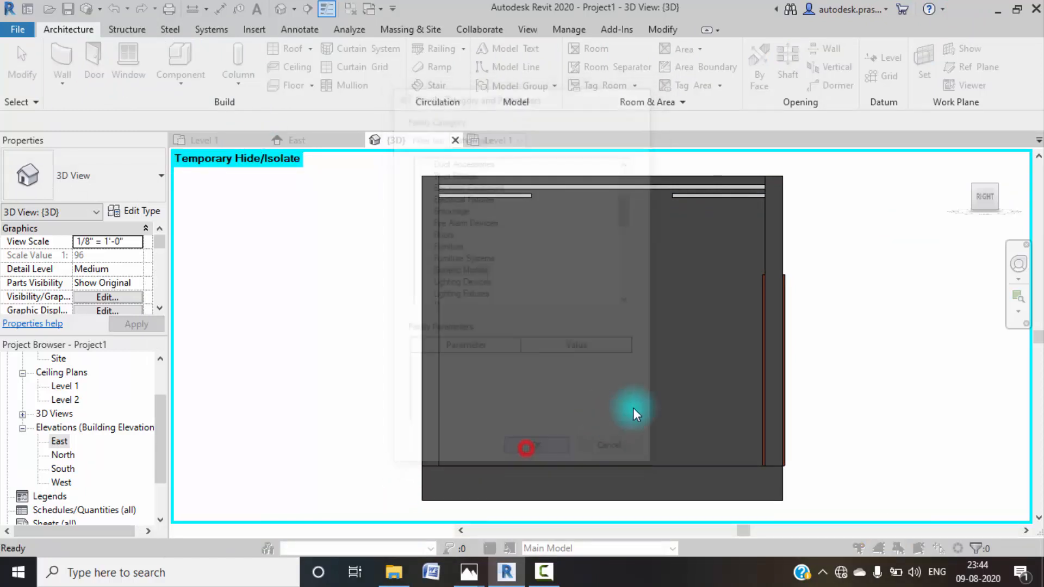
{"action": "left_click", "coordinate": [525, 316]}
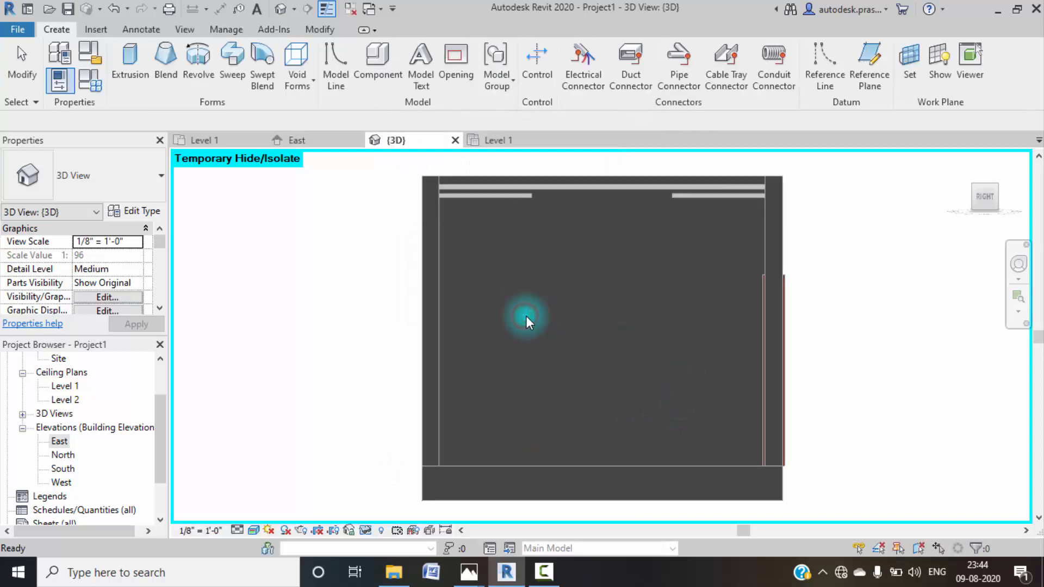
- Start an extrusion, pick the inner face of the far wall as its work plane, and show the work plane
{"action": "left_click", "coordinate": [130, 62]}
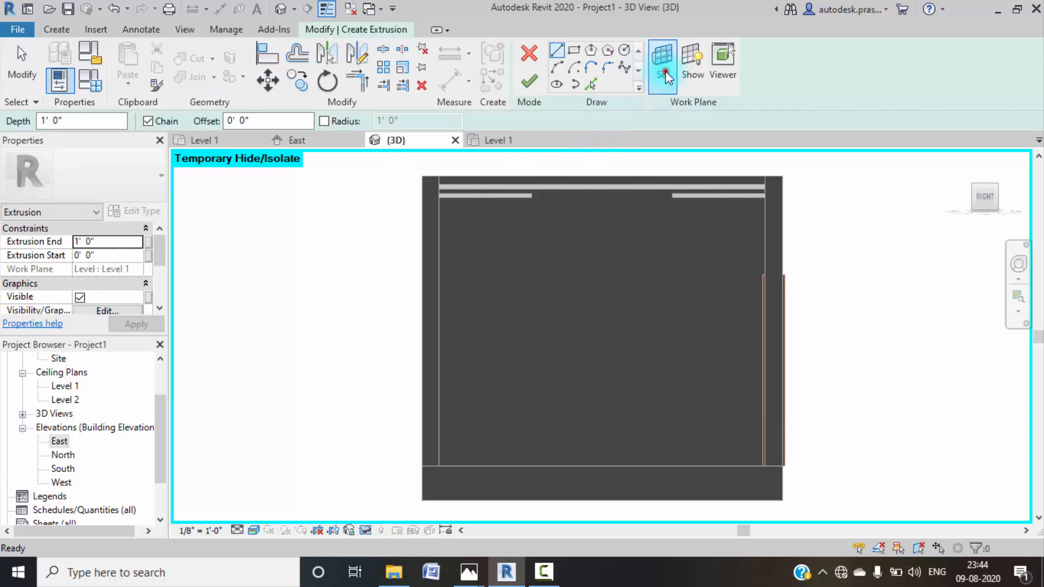
{"action": "left_click", "coordinate": [662, 64]}
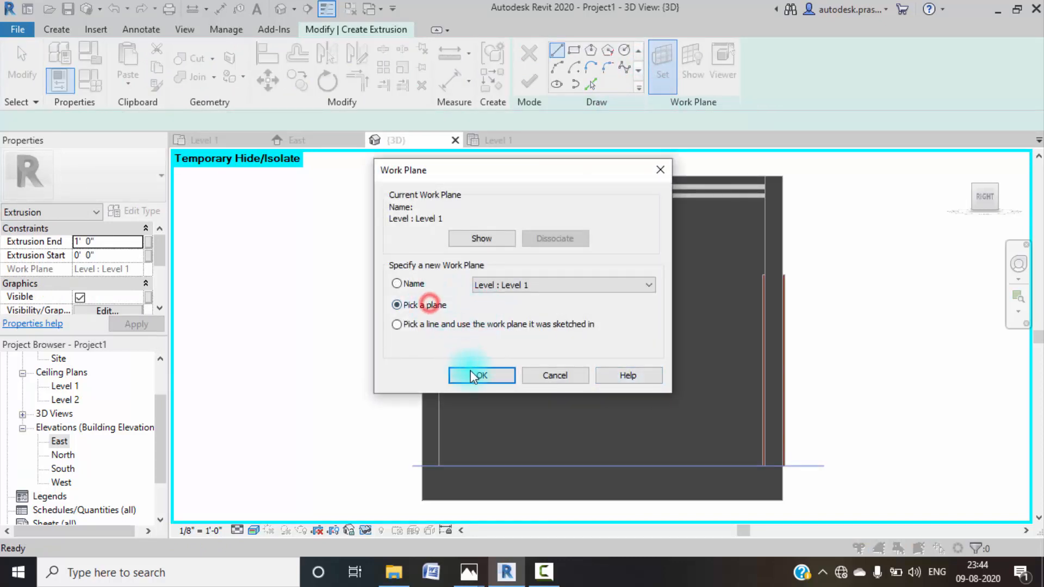
{"action": "left_click", "coordinate": [471, 375]}
{"action": "middle_click_drag", "start_coordinate": [611, 294], "coordinate": [840, 243], "text": "shift"}
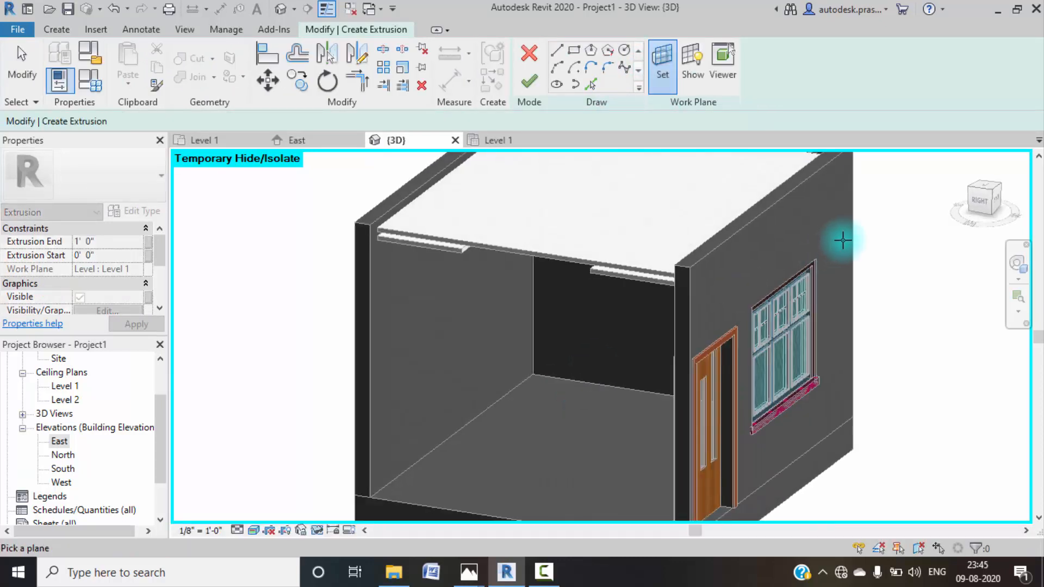
{"action": "middle_click_drag", "start_coordinate": [765, 236], "coordinate": [692, 408]}
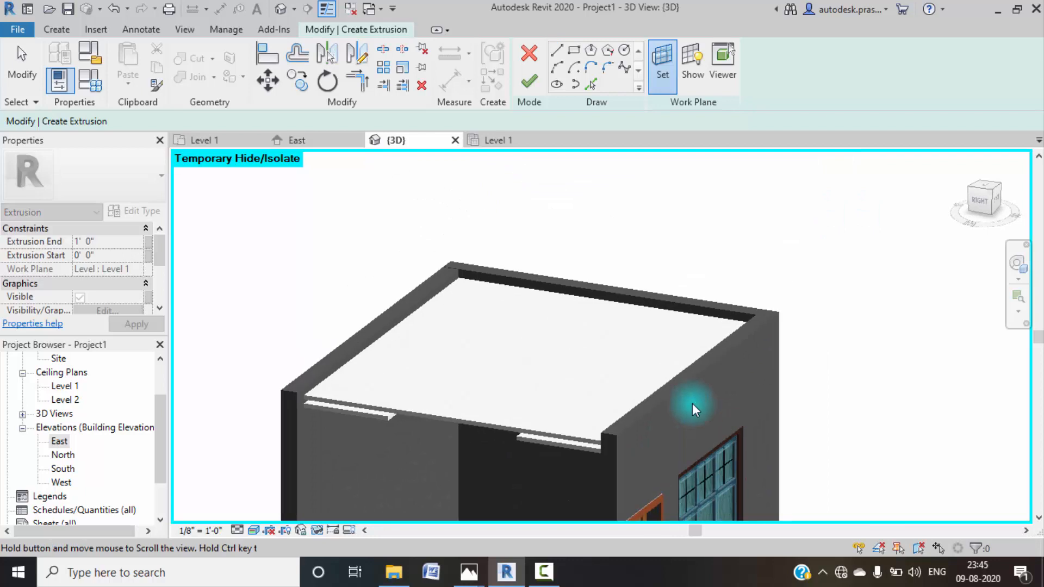
{"action": "left_click", "coordinate": [677, 310]}
{"action": "left_click", "coordinate": [691, 76]}
- Orient the 3D view to Right and sketch a rectangular panel about 10'-2" tall from the left lower ceiling strip to the floor
{"action": "middle_click_drag", "start_coordinate": [518, 438], "coordinate": [563, 361], "text": "shift"}
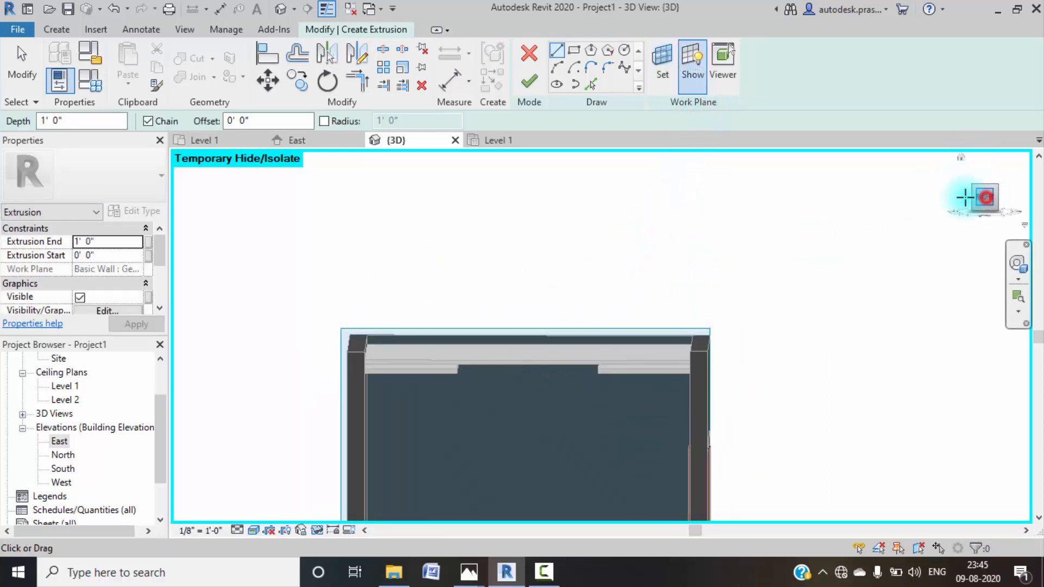
{"action": "left_click", "coordinate": [987, 203]}
{"action": "scroll", "coordinate": [550, 368], "scroll_direction": "up", "scroll_amount": 3}
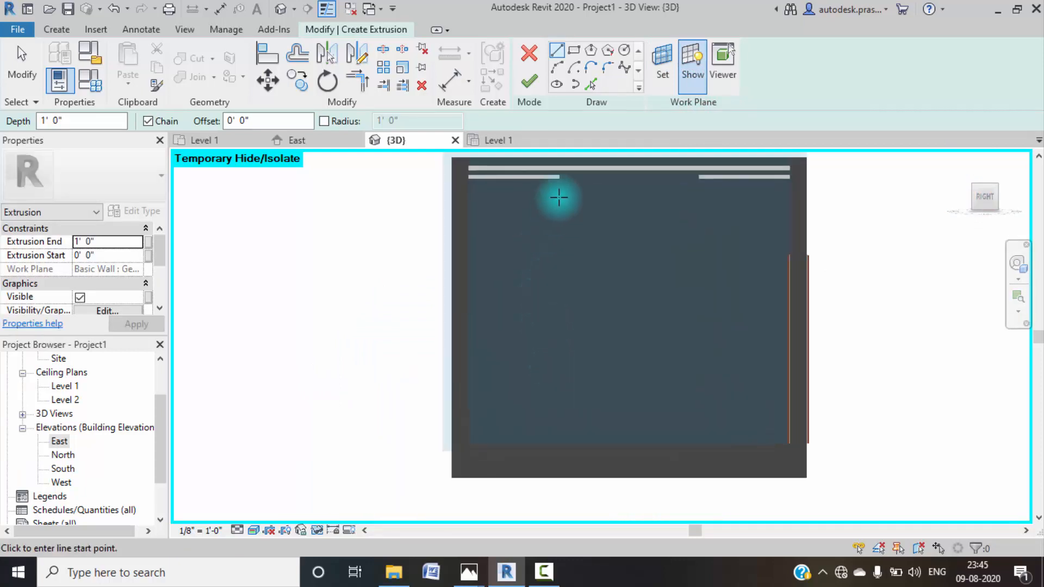
{"action": "left_click", "coordinate": [562, 179]}
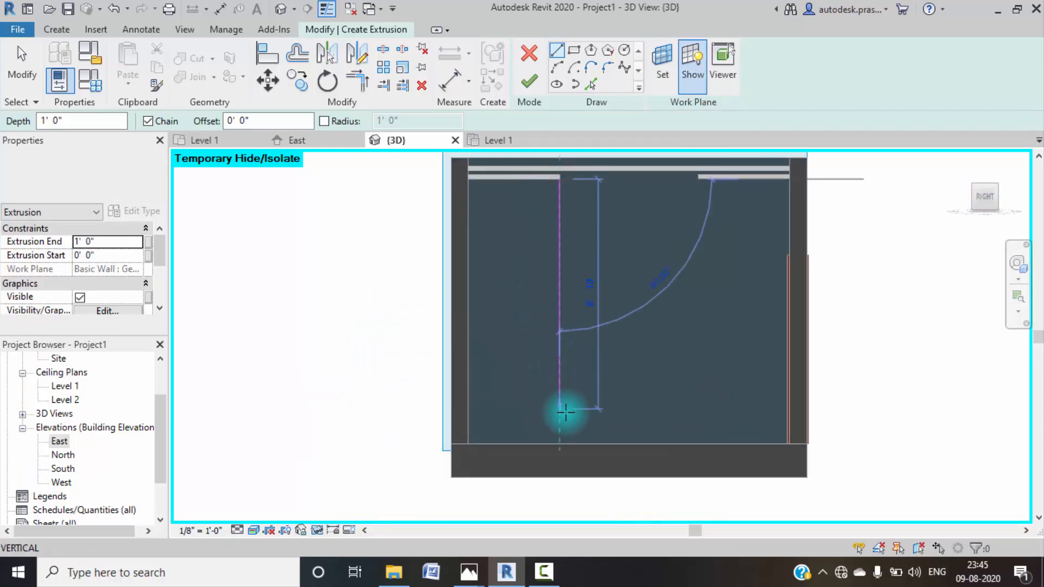
{"action": "left_click", "coordinate": [562, 440]}
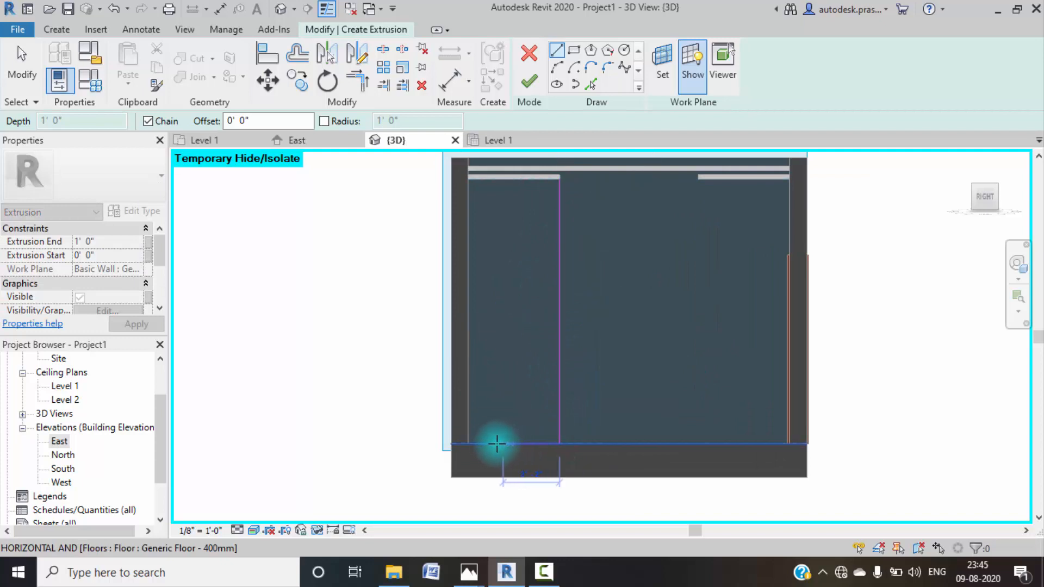
{"action": "left_click", "coordinate": [471, 444]}
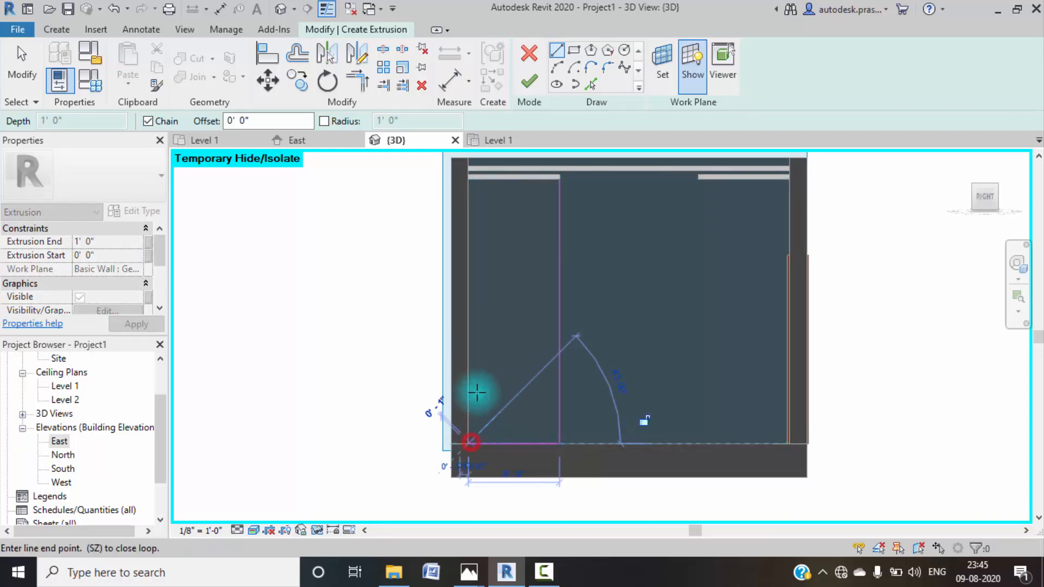
{"action": "left_click", "coordinate": [467, 181]}
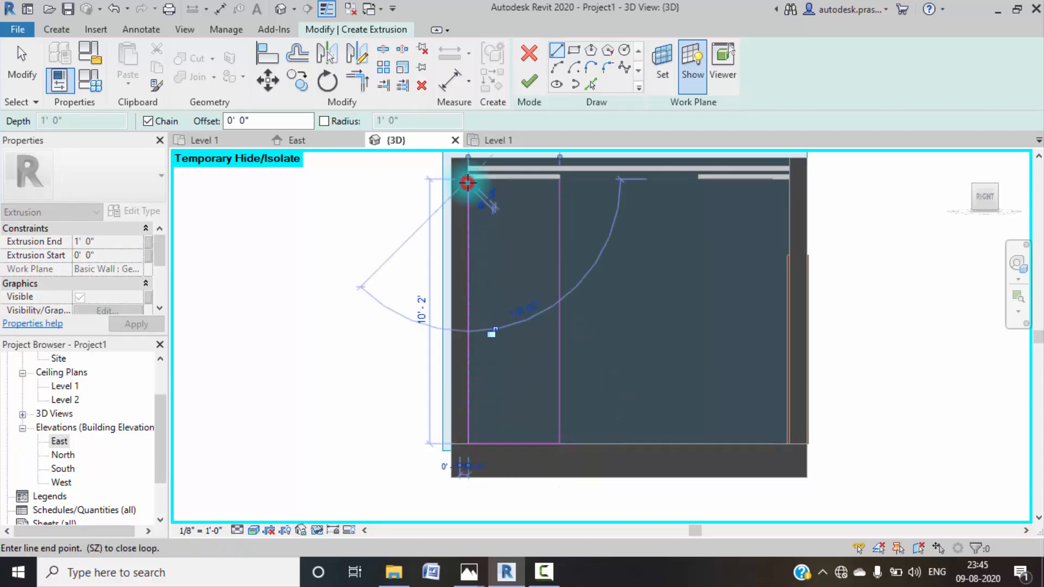
{"action": "left_click", "coordinate": [558, 177]}
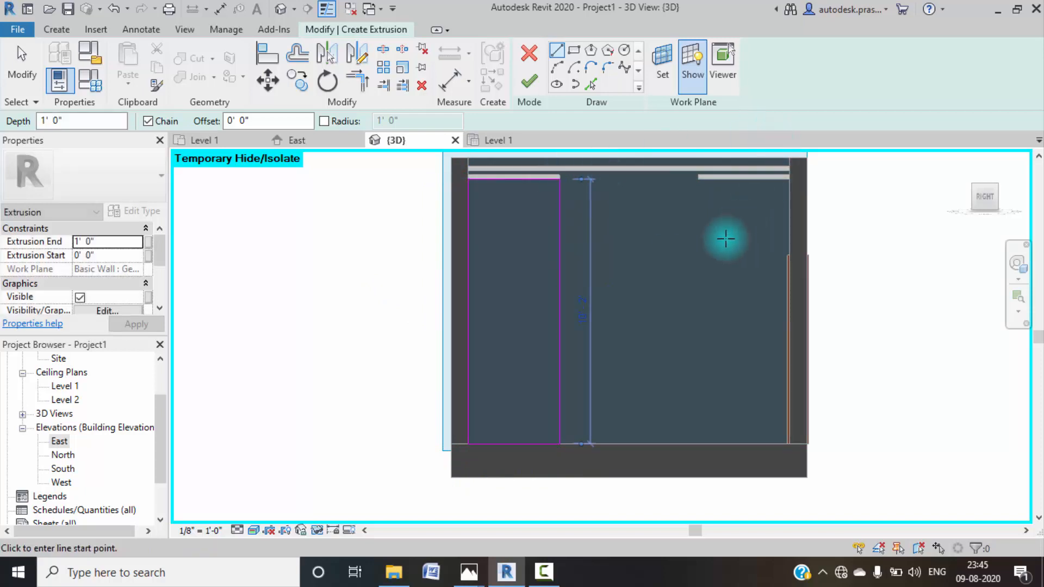
- Sketch a matching rectangular panel from the right lower ceiling strip down to the floor, ending at the side wall
{"action": "left_click", "coordinate": [697, 180]}
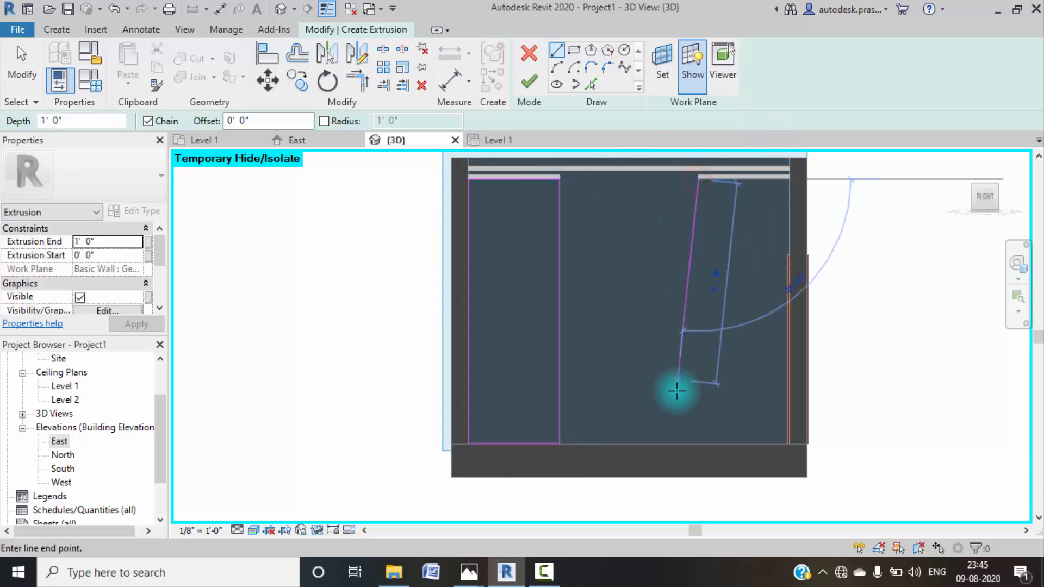
{"action": "left_click", "coordinate": [696, 443]}
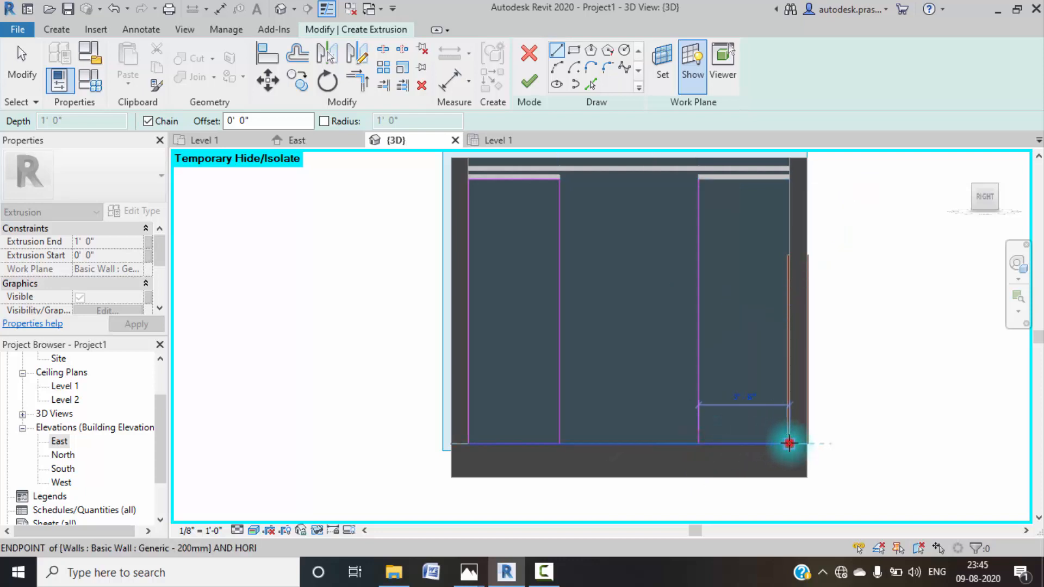
{"action": "left_click", "coordinate": [789, 444]}
{"action": "left_click", "coordinate": [790, 179]}
{"action": "left_click", "coordinate": [699, 178]}
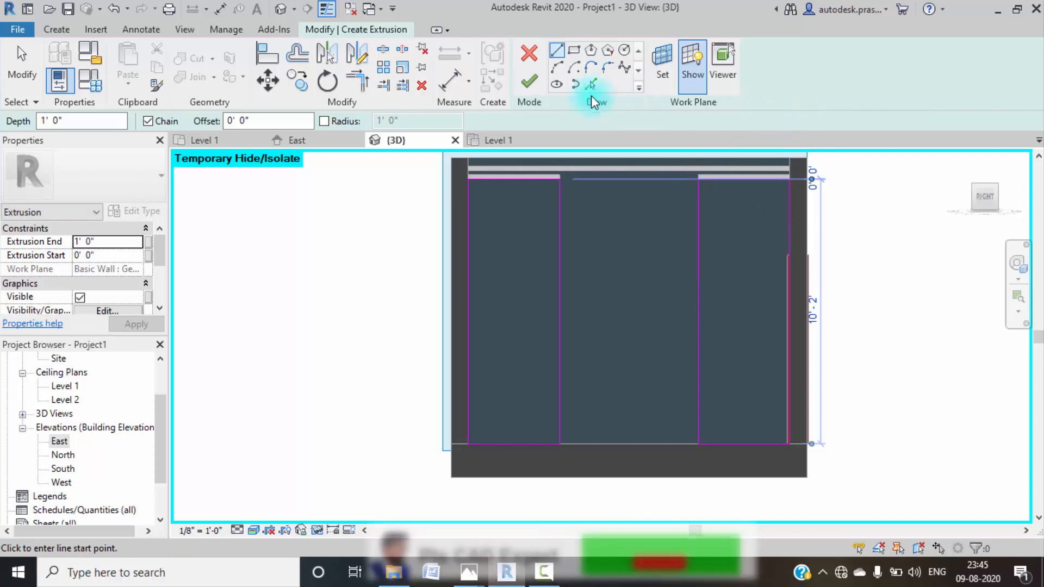
- Draw a horizontal line across the left panel 1'-6" below its upper edge and copy it 1" lower with an offset
{"action": "scroll", "coordinate": [513, 210], "scroll_direction": "up", "scroll_amount": 2}
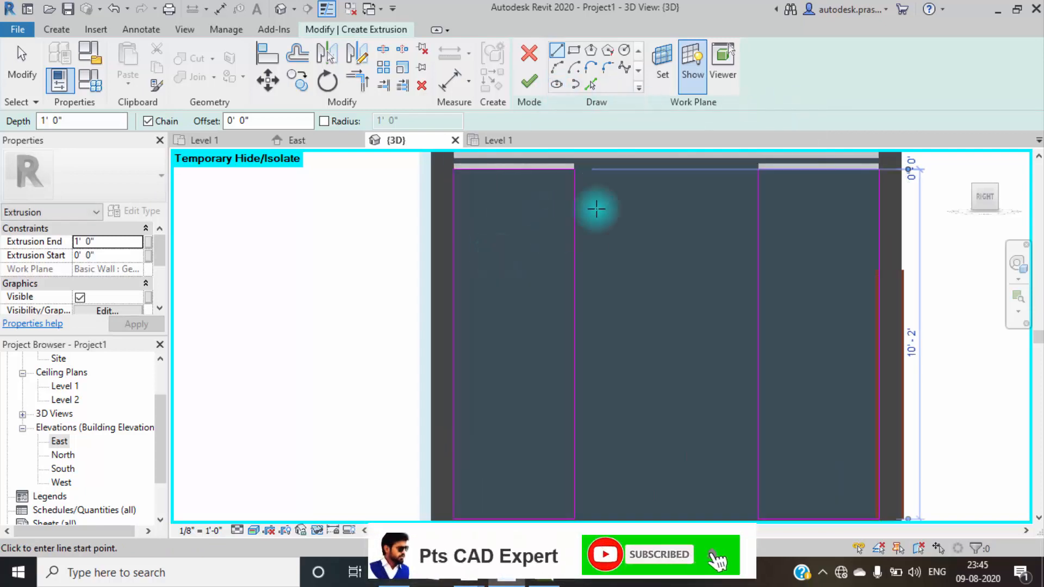
{"action": "left_click", "coordinate": [454, 220]}
{"action": "left_click", "coordinate": [575, 221]}
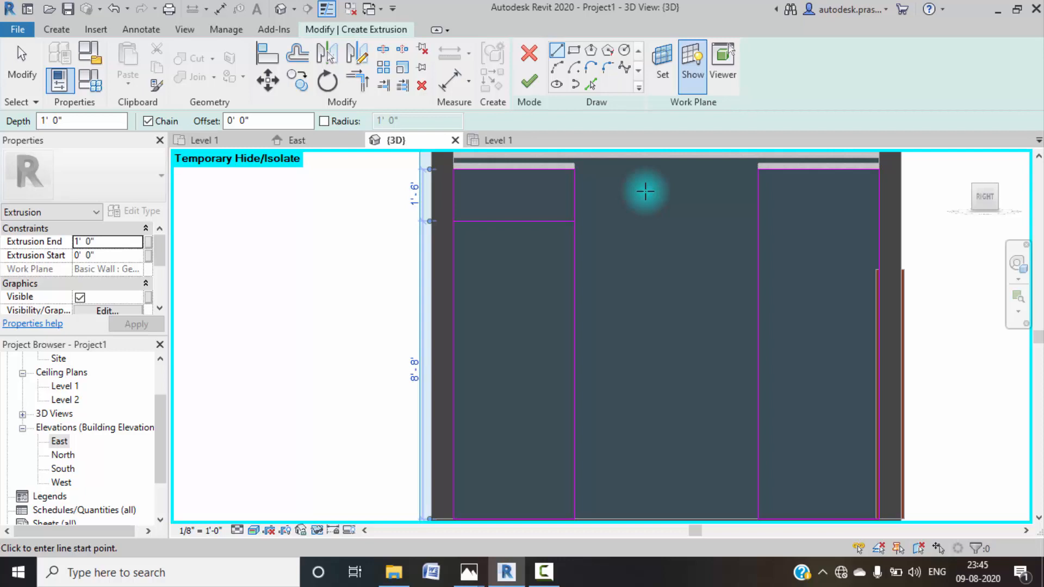
{"action": "left_click", "coordinate": [633, 158]}
{"action": "left_click", "coordinate": [592, 84]}
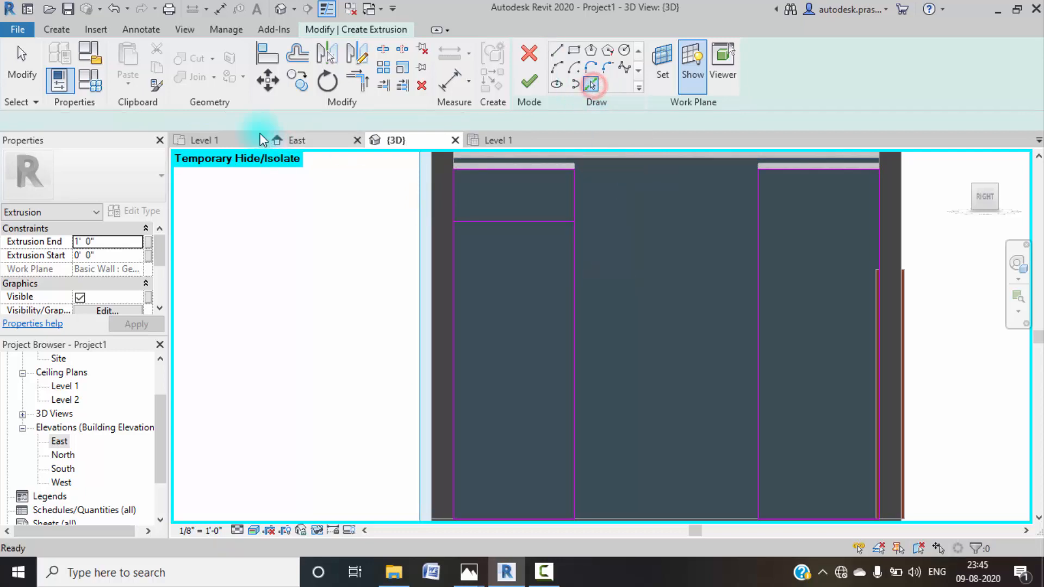
{"action": "left_click", "coordinate": [491, 222]}
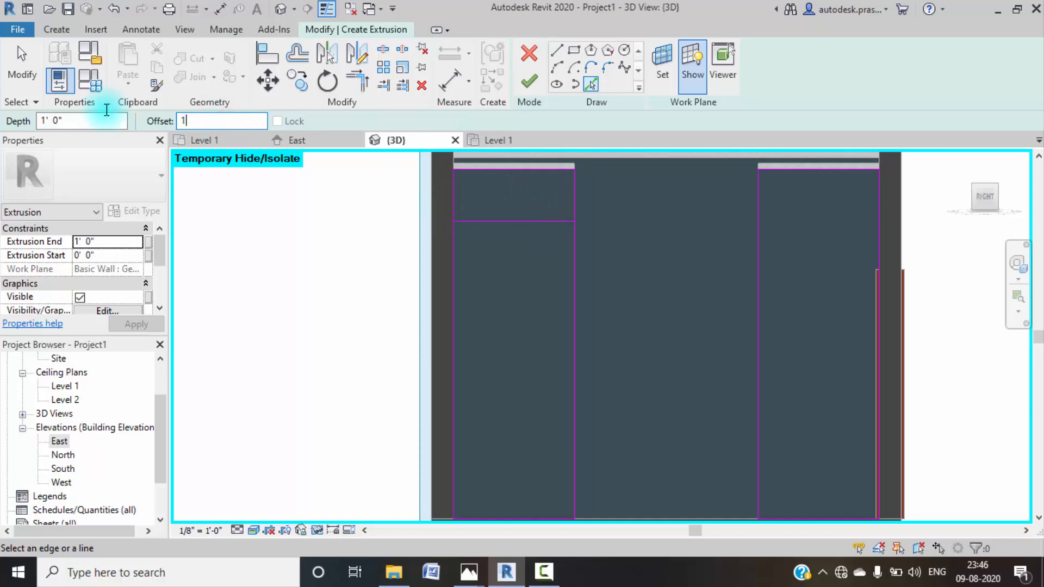
{"action": "scroll", "coordinate": [538, 222], "scroll_direction": "up", "scroll_amount": 3}
{"action": "left_click", "coordinate": [537, 222]}
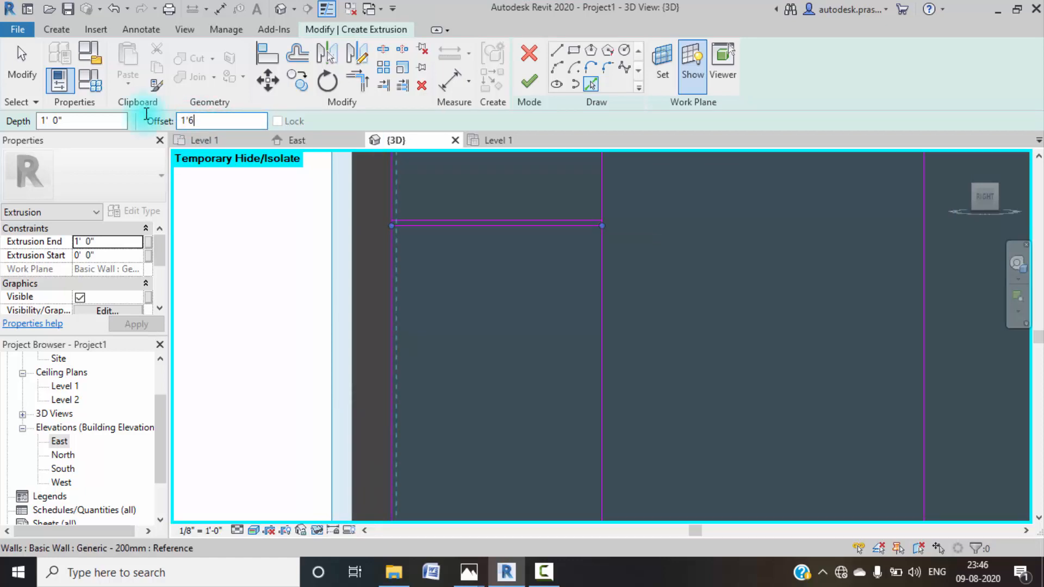
- Add a second pair of horizontal lines in the left panel, offset 1'6" below the first pair and spaced 1" apart
{"action": "type", "text": "1'6\""}
{"action": "left_click", "coordinate": [445, 230]}
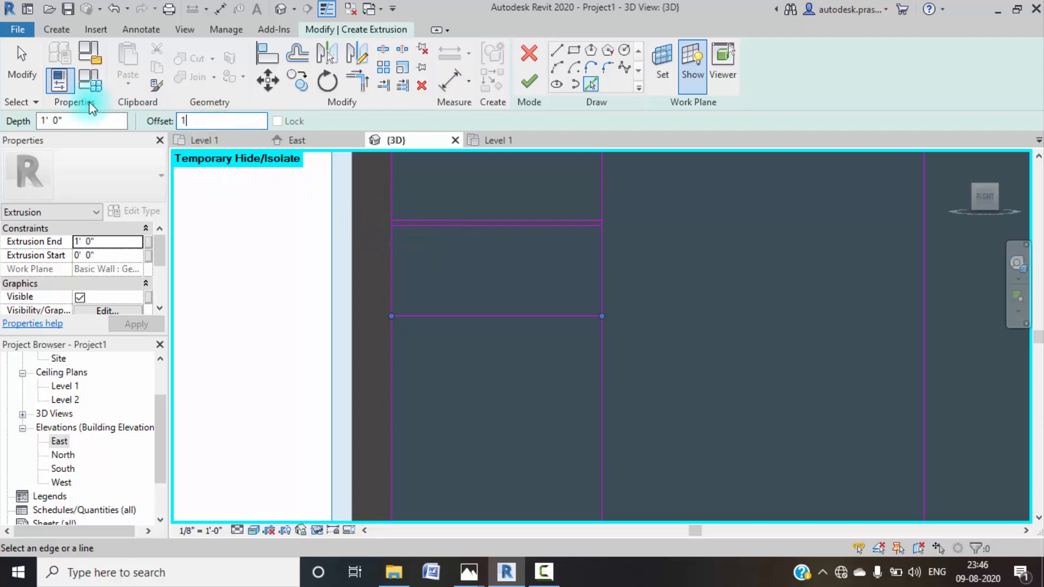
{"action": "type", "text": "1\""}
{"action": "left_click", "coordinate": [475, 318]}
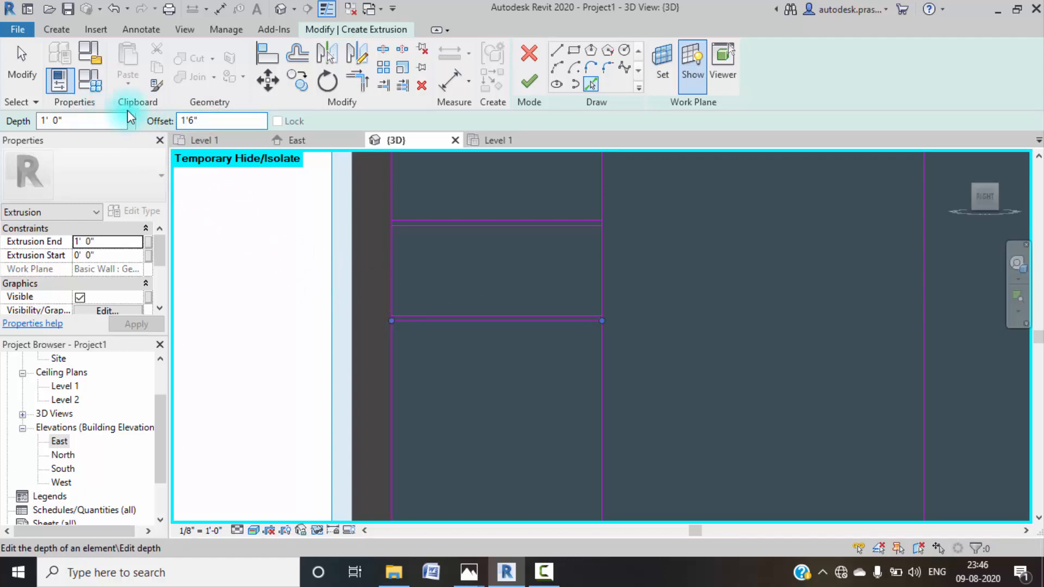
- Add a third pair of horizontal lines in the left panel, using offsets of 1'6" and 1"
{"action": "left_click", "coordinate": [433, 326]}
{"action": "middle_click_drag", "start_coordinate": [441, 348], "coordinate": [438, 220]}
{"action": "left_click", "coordinate": [239, 120]}
{"action": "type", "text": "1(\""}
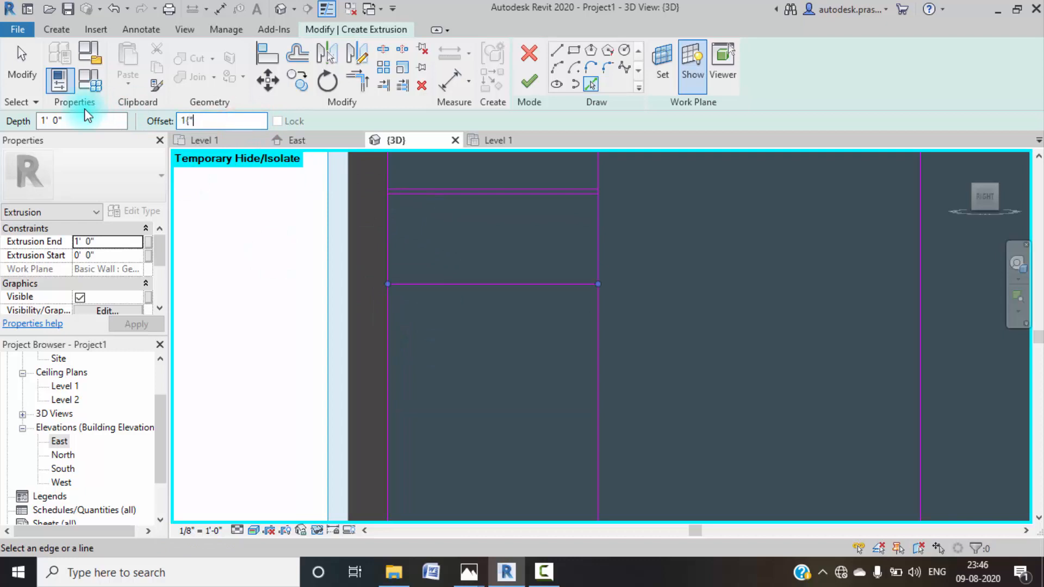
{"action": "key", "text": "BackSpace"}
{"action": "key", "text": "BackSpace"}
{"action": "type", "text": "\""}
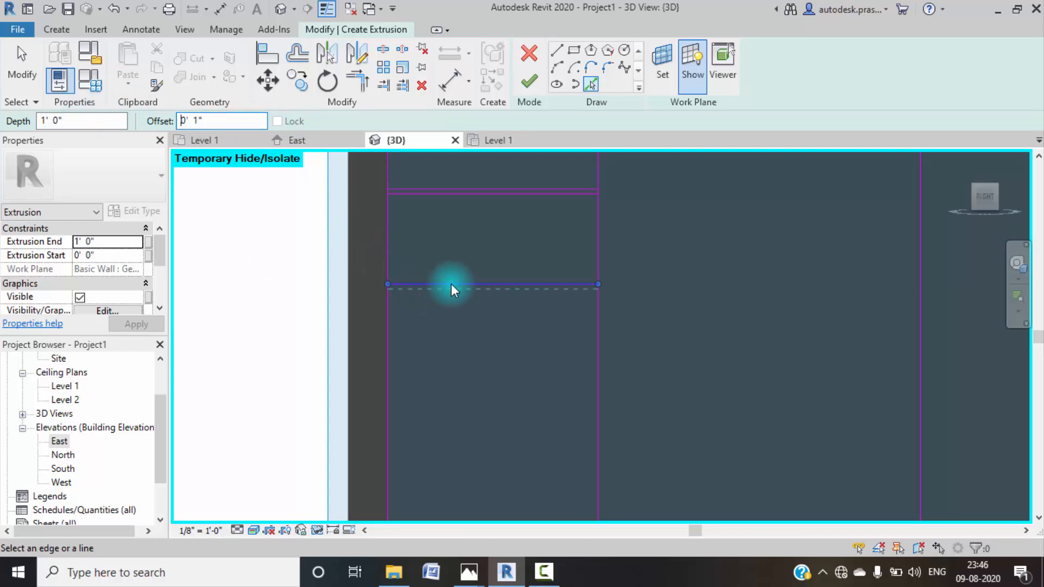
{"action": "left_click", "coordinate": [452, 287]}
{"action": "middle_click_drag", "start_coordinate": [451, 289], "coordinate": [413, 211]}
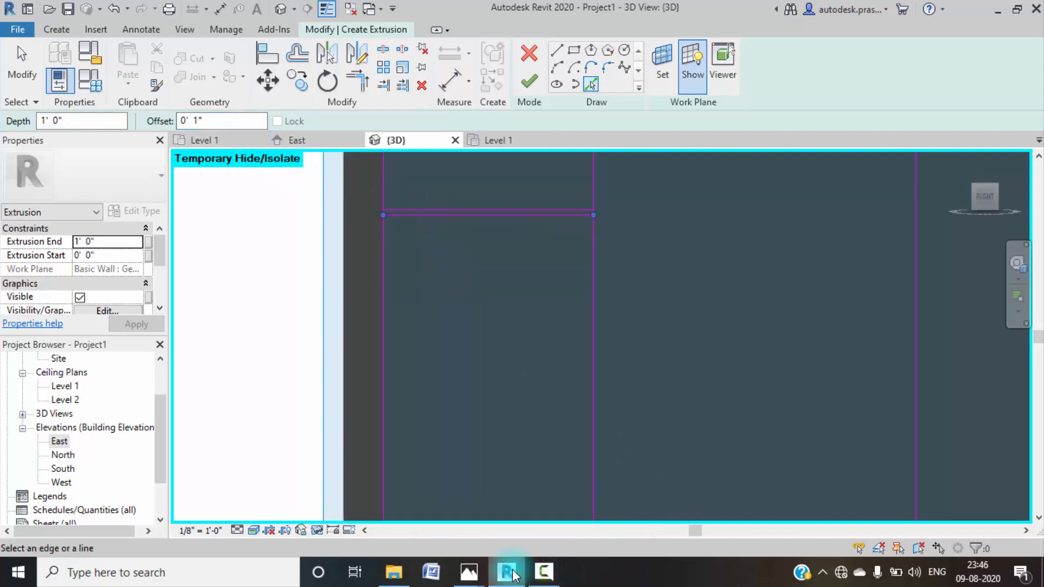
{"action": "left_click", "coordinate": [542, 575]}
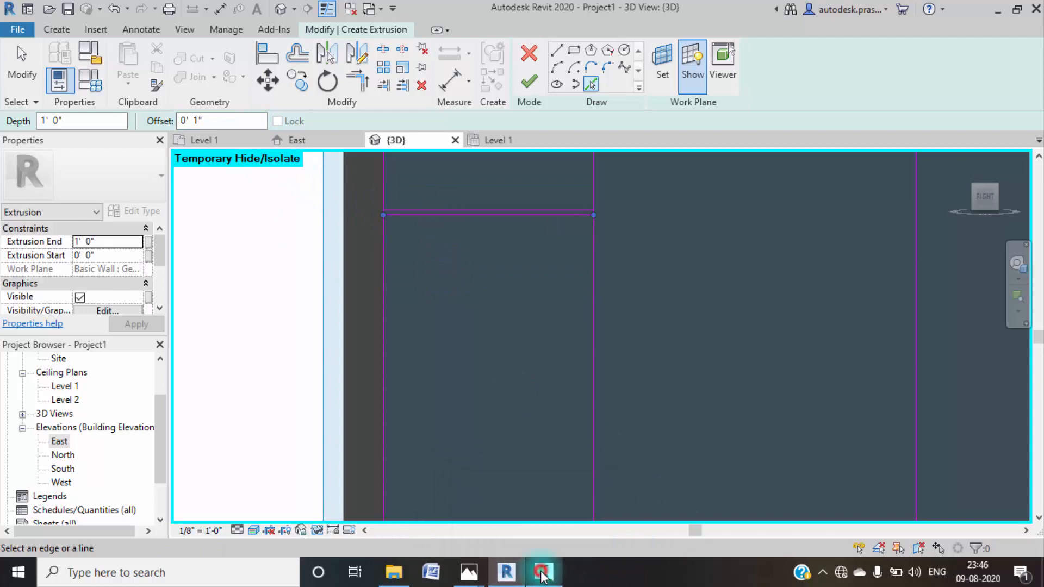
{"action": "left_click", "coordinate": [962, 326]}
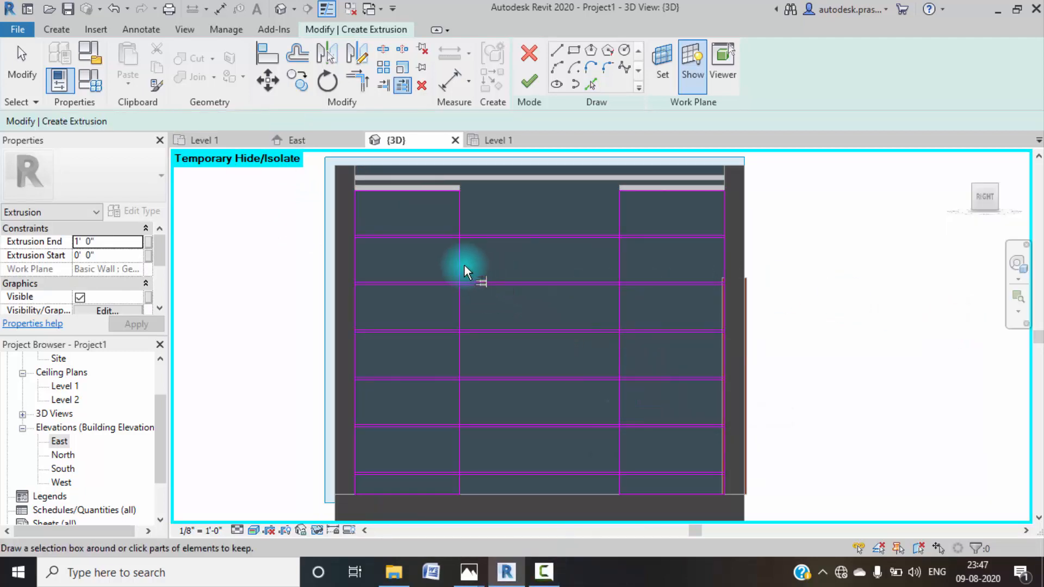
- Split the sketch where the uppermost pair of horizontal lines crosses the left panel's inner edge
{"action": "scroll", "coordinate": [462, 236], "scroll_direction": "up", "scroll_amount": 5}
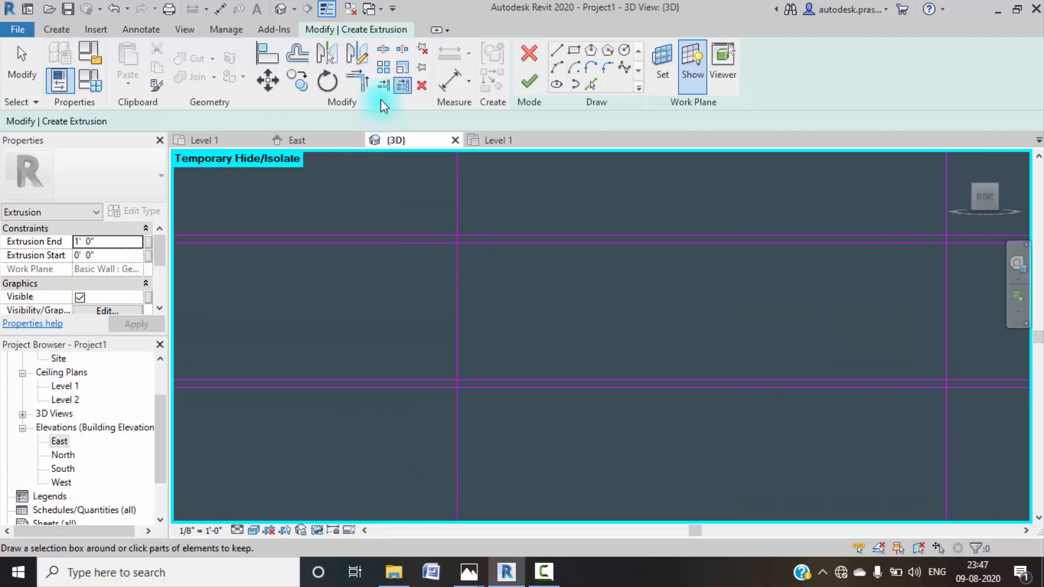
{"action": "left_click", "coordinate": [379, 55]}
{"action": "scroll", "coordinate": [457, 242], "scroll_direction": "up", "scroll_amount": 4}
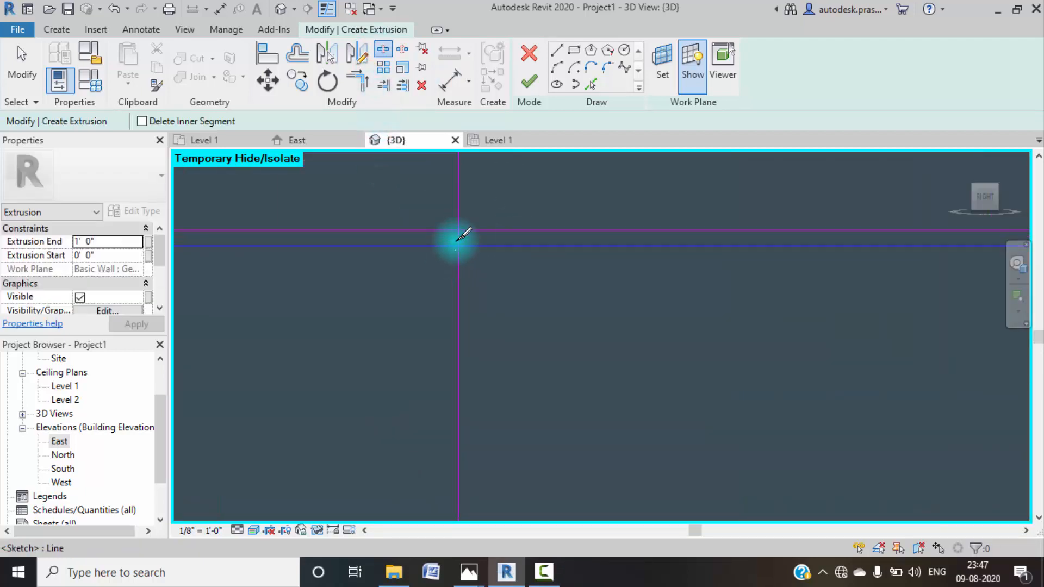
{"action": "left_click", "coordinate": [457, 243]}
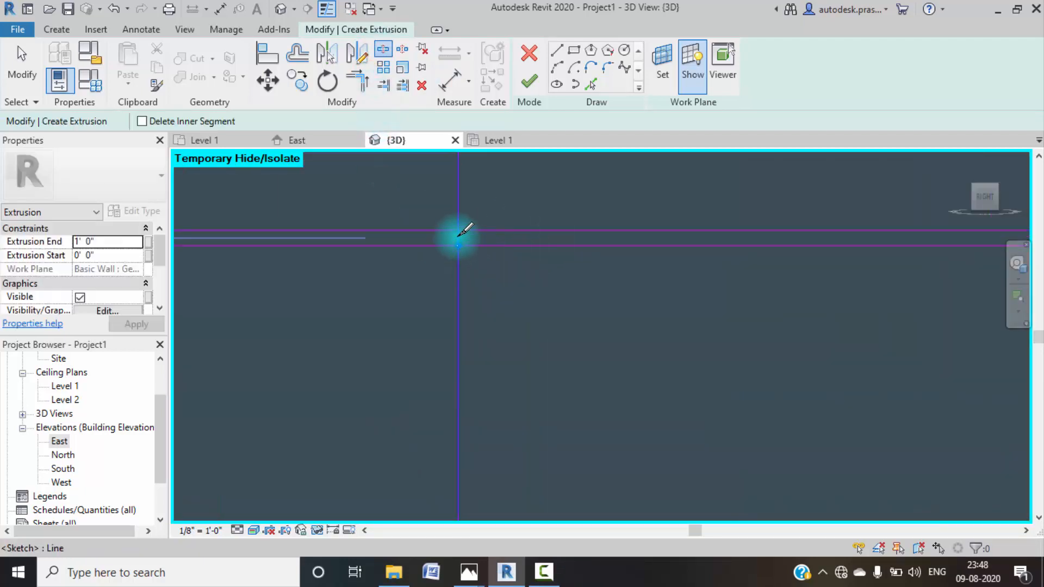
- Split the left panel's outer edge between the uppermost pair of horizontal lines and trim the corners above and below the gap
{"action": "scroll", "coordinate": [477, 254], "scroll_direction": "down", "scroll_amount": 1}
{"action": "middle_click_drag", "start_coordinate": [377, 276], "coordinate": [497, 267]}
{"action": "scroll", "coordinate": [383, 234], "scroll_direction": "up", "scroll_amount": 5}
{"action": "left_click", "coordinate": [391, 235]}
{"action": "left_click", "coordinate": [357, 81]}
{"action": "left_click", "coordinate": [389, 191]}
{"action": "left_click", "coordinate": [414, 225]}
{"action": "left_click", "coordinate": [387, 266]}
{"action": "left_click", "coordinate": [411, 248]}
- Try to trim the upper line of the pair to a corner with the left panel's inner edge
{"action": "scroll", "coordinate": [419, 253], "scroll_direction": "down", "scroll_amount": 2}
{"action": "middle_click_drag", "start_coordinate": [704, 291], "coordinate": [327, 329]}
{"action": "left_click", "coordinate": [540, 282]}
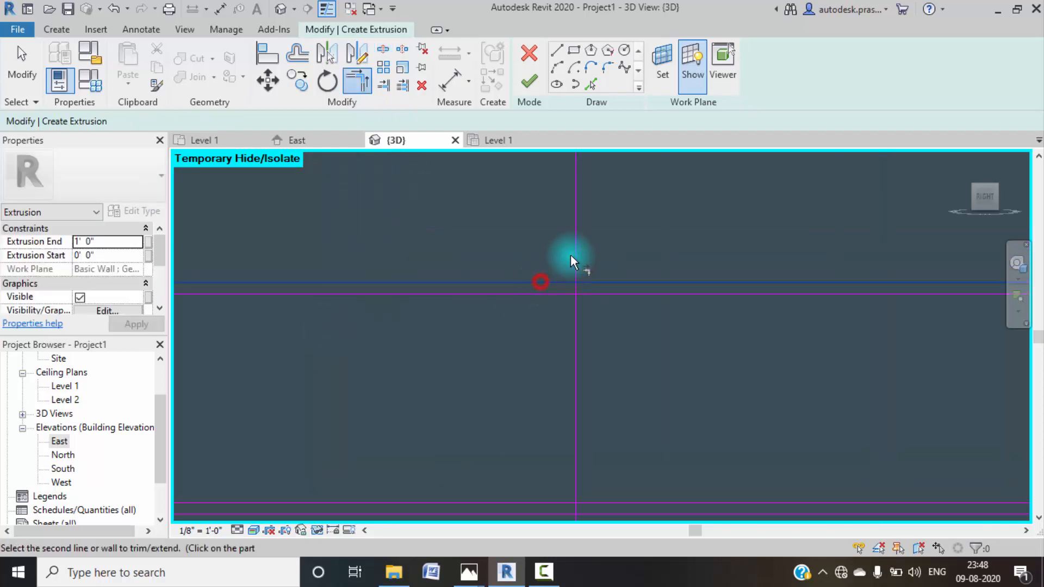
{"action": "left_click", "coordinate": [574, 266]}
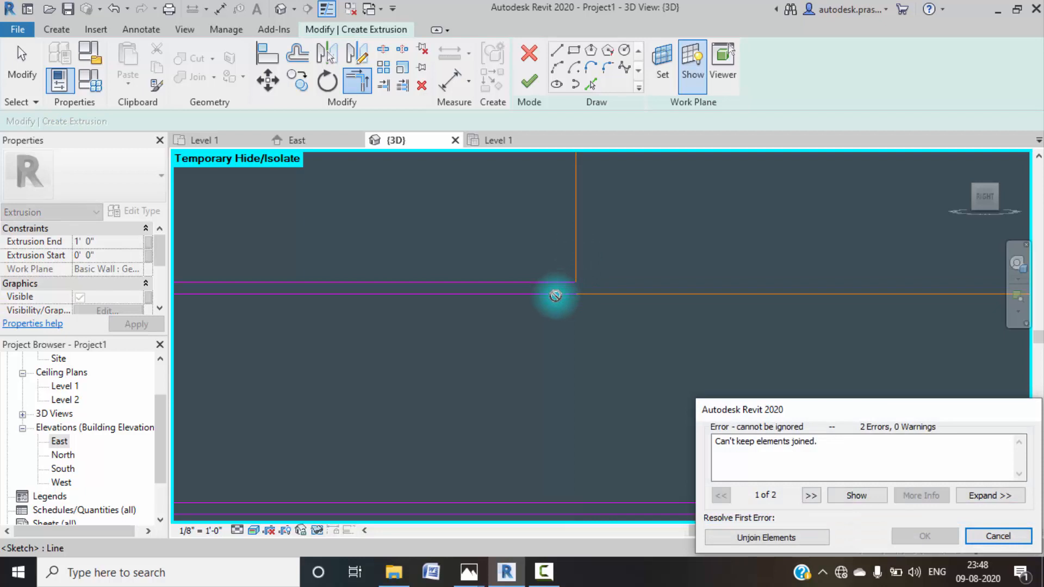
{"action": "left_click", "coordinate": [989, 534]}
- Try another split at the left panel's inner edge and trim the upper horizontal line to a corner with it
{"action": "scroll", "coordinate": [604, 340], "scroll_direction": "down", "scroll_amount": 2}
{"action": "middle_click_drag", "start_coordinate": [605, 340], "coordinate": [587, 338]}
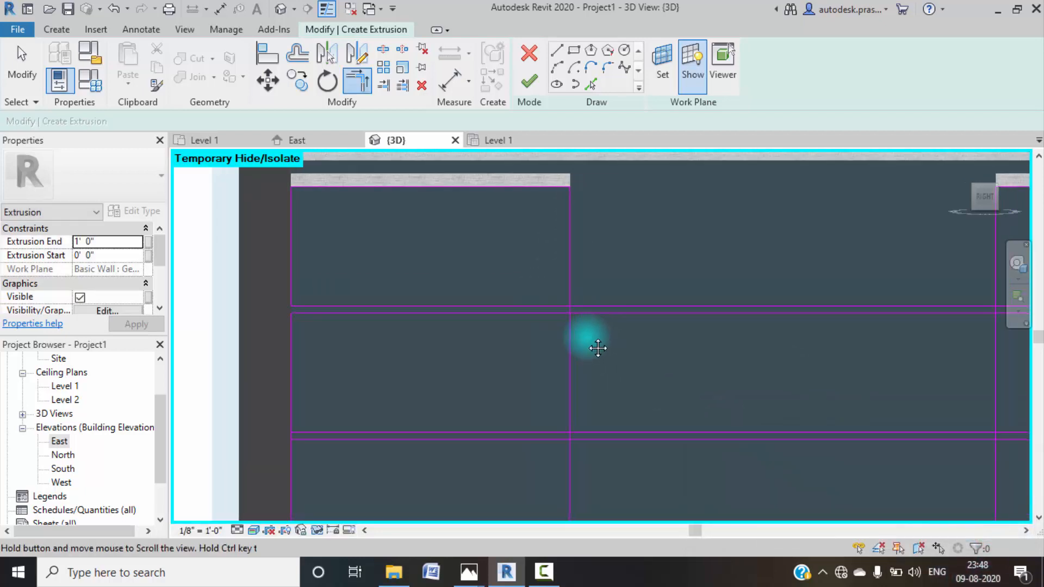
{"action": "left_click", "coordinate": [379, 54]}
{"action": "scroll", "coordinate": [582, 291], "scroll_direction": "up", "scroll_amount": 5}
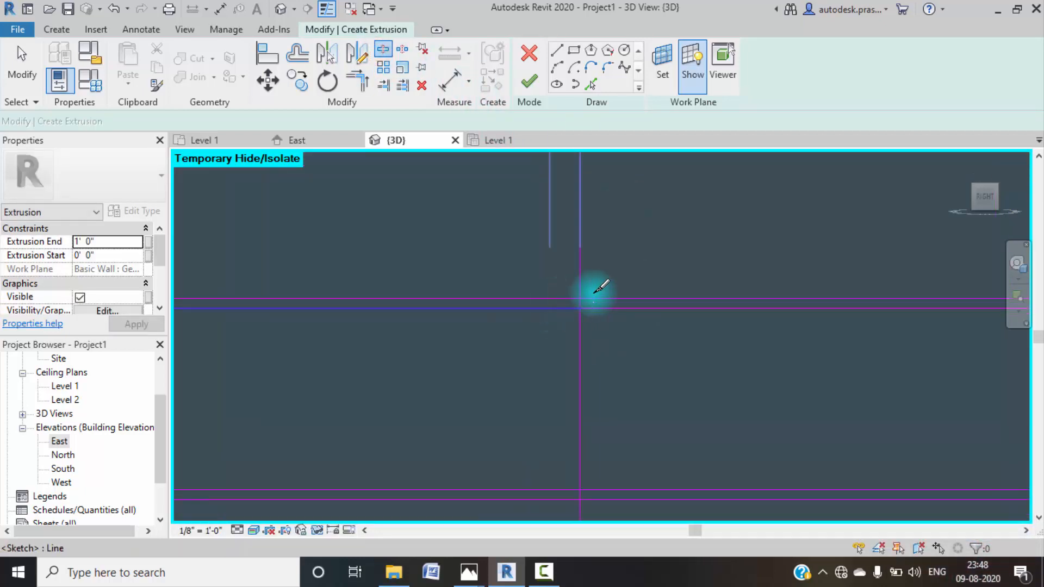
{"action": "left_click", "coordinate": [583, 306]}
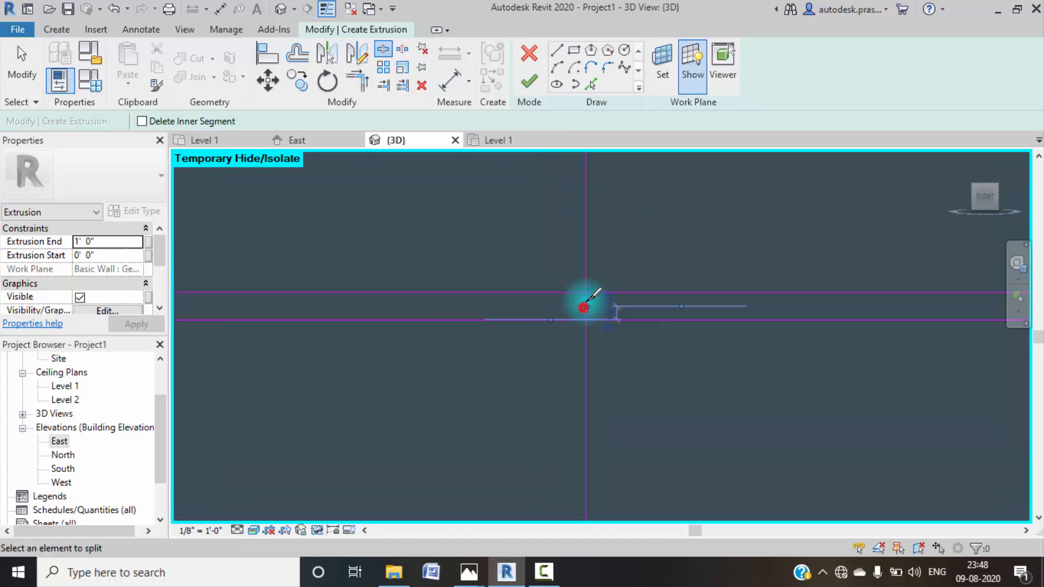
{"action": "left_click", "coordinate": [358, 79]}
{"action": "left_click", "coordinate": [555, 293]}
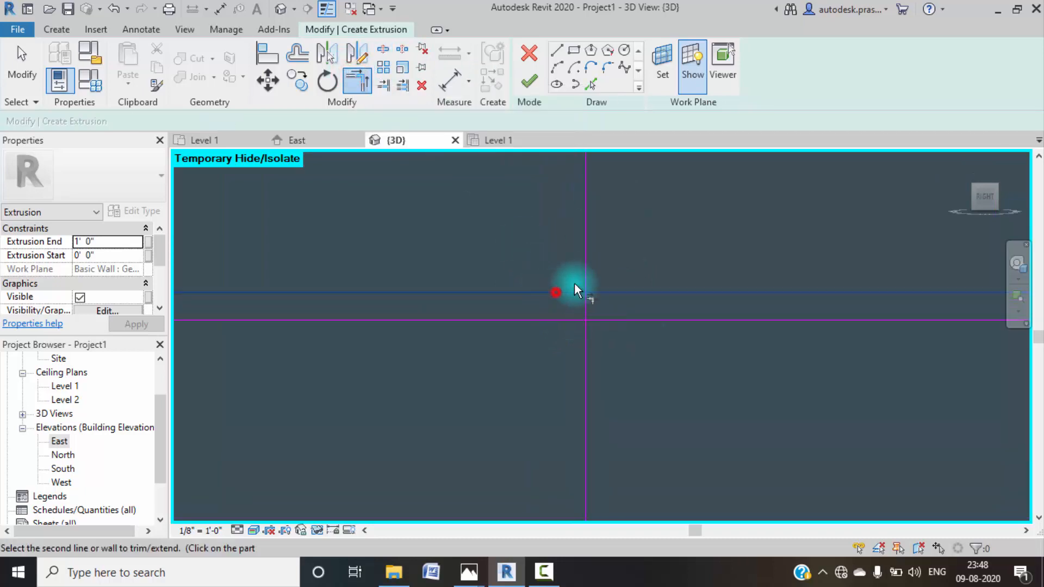
{"action": "left_click", "coordinate": [587, 266]}
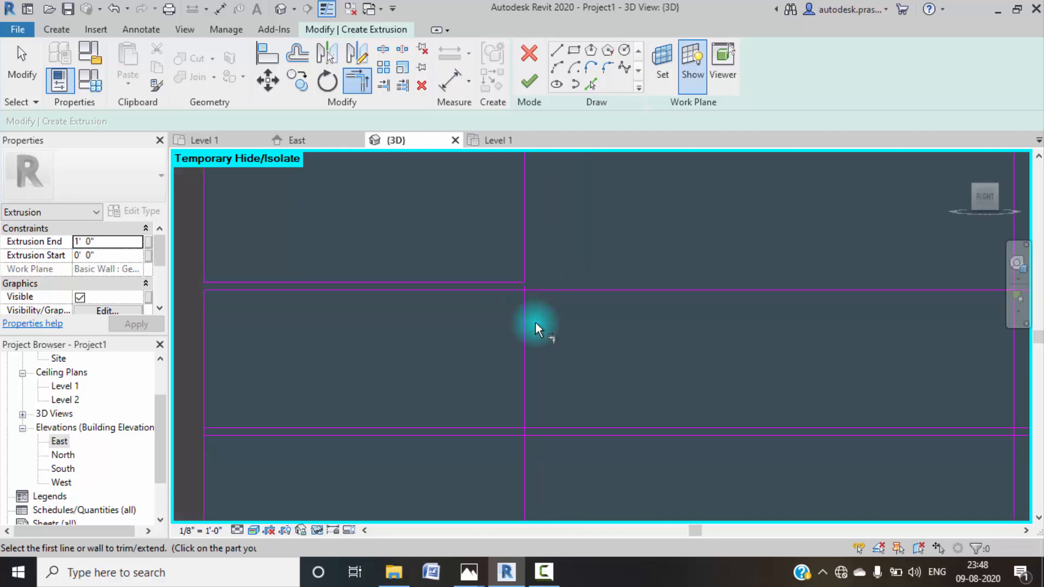
{"action": "key", "text": "Escape"}
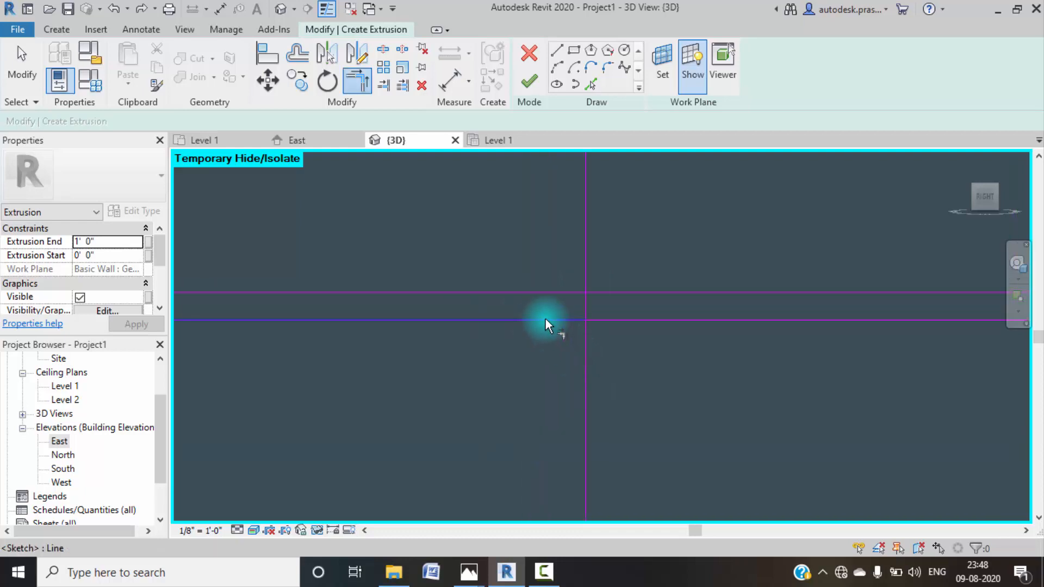
- Split the right panel's inner edge between the uppermost pair of horizontal lines
{"action": "left_click", "coordinate": [385, 50]}
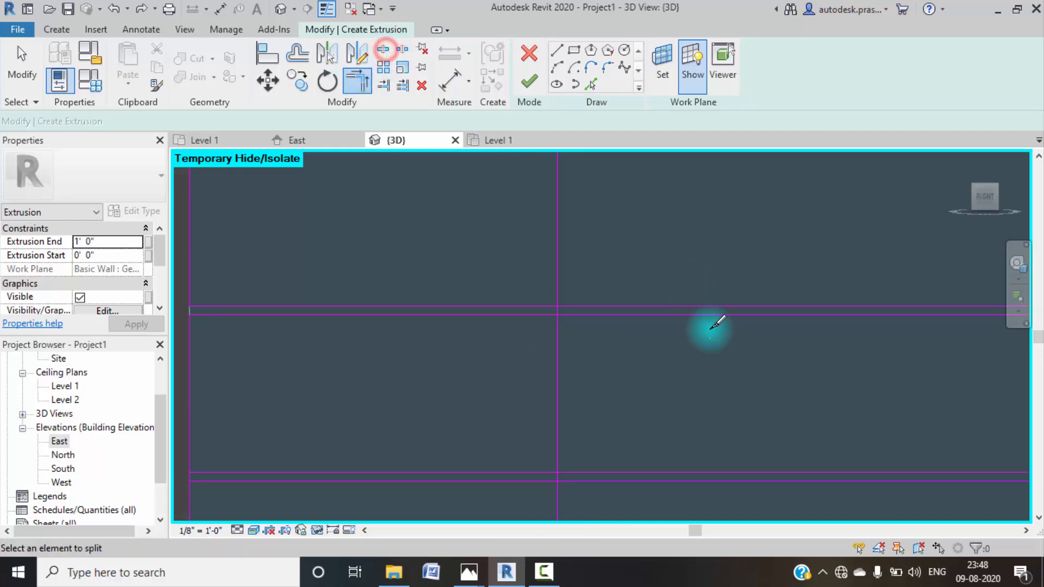
{"action": "middle_click_drag", "start_coordinate": [706, 329], "coordinate": [366, 310]}
{"action": "scroll", "coordinate": [783, 286], "scroll_direction": "up", "scroll_amount": 1}
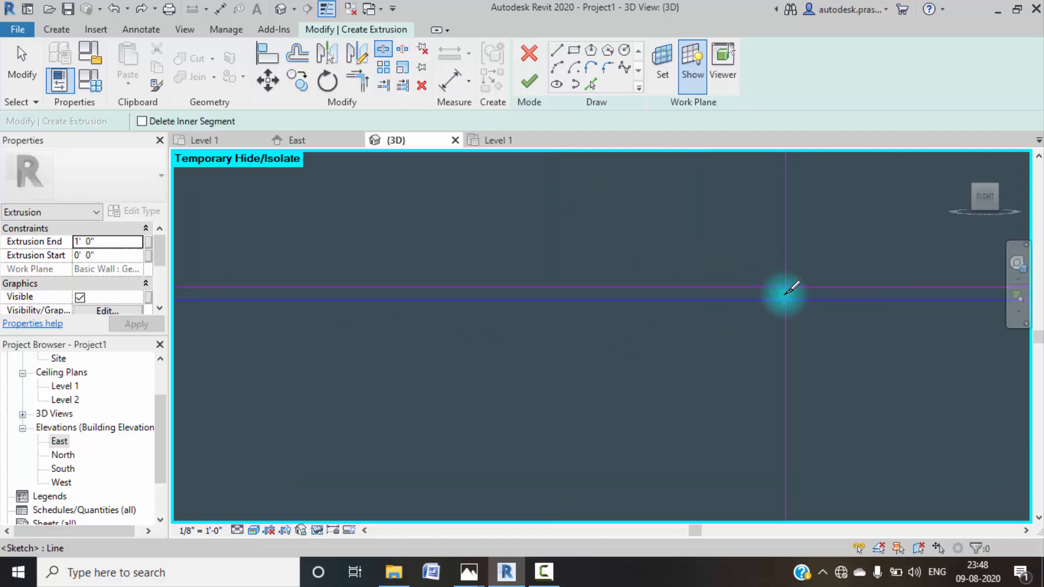
{"action": "scroll", "coordinate": [785, 292], "scroll_direction": "up", "scroll_amount": 1}
- Split the left panel's inner and outer edges between the second-highest pair of horizontal lines
{"action": "scroll", "coordinate": [680, 283], "scroll_direction": "down", "scroll_amount": 5}
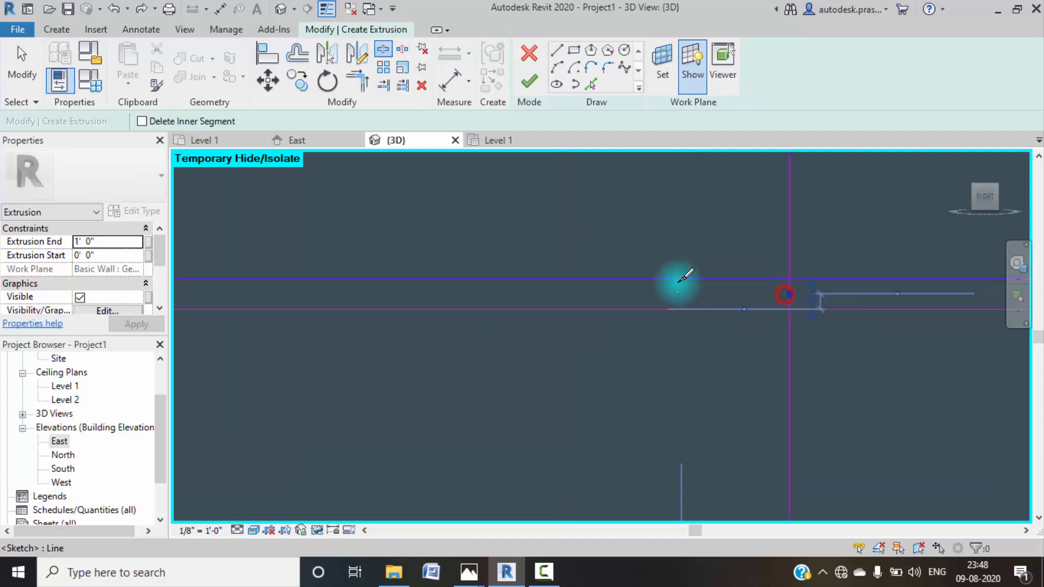
{"action": "scroll", "coordinate": [483, 366], "scroll_direction": "up", "scroll_amount": 4}
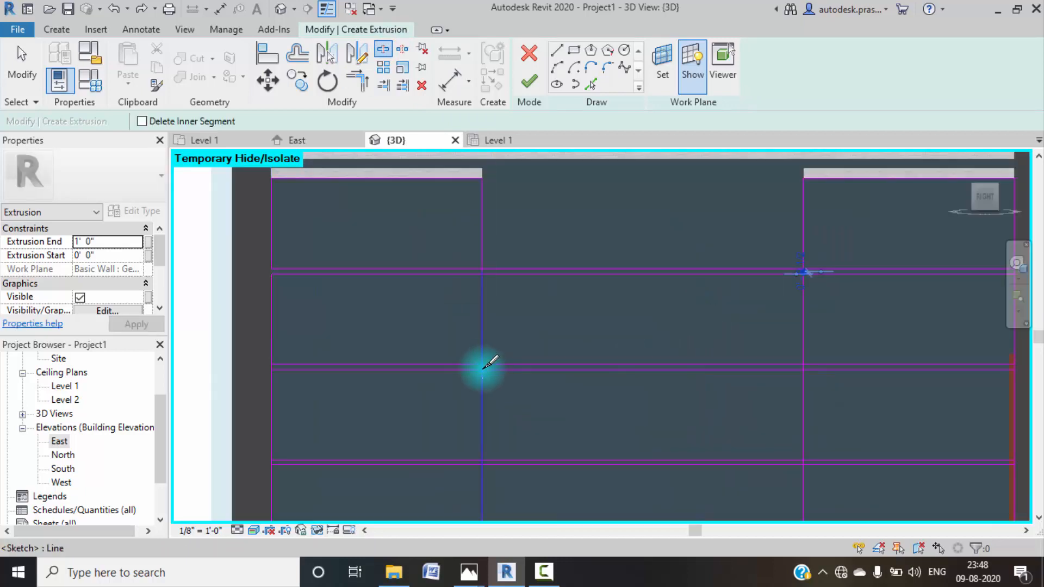
{"action": "key", "text": "s"}
{"action": "key", "text": "l"}
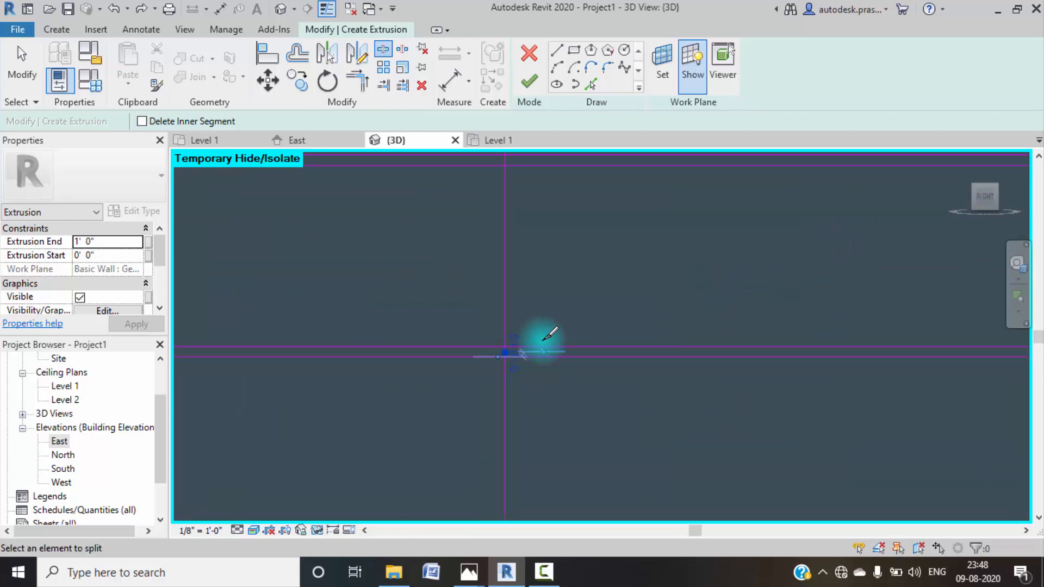
{"action": "scroll", "coordinate": [544, 340], "scroll_direction": "down", "scroll_amount": 3}
{"action": "scroll", "coordinate": [382, 339], "scroll_direction": "up", "scroll_amount": 4}
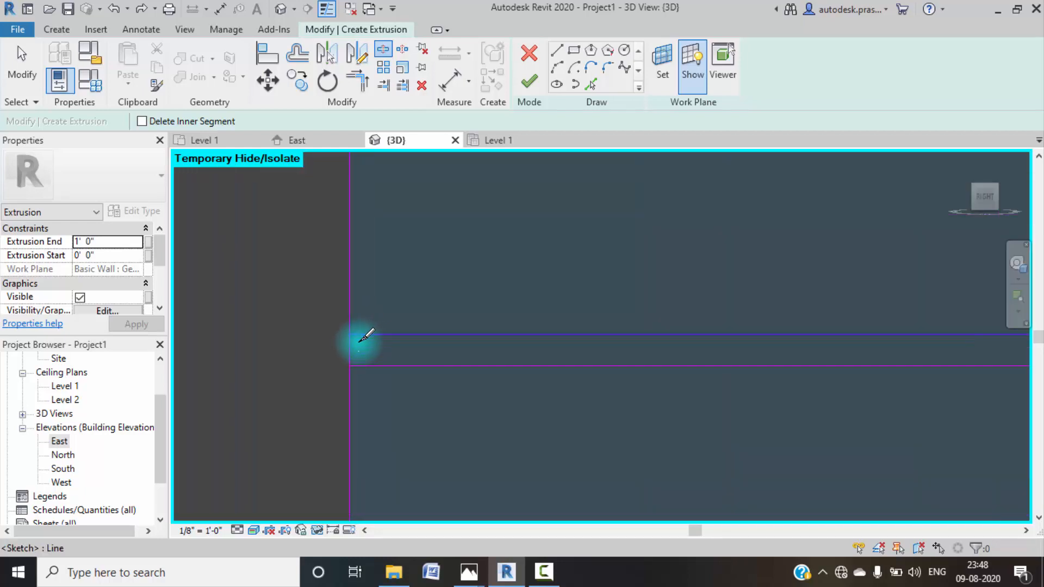
- Split the right panel's inner and outer edges between the second-highest pair of horizontal lines
{"action": "scroll", "coordinate": [383, 337], "scroll_direction": "down", "scroll_amount": 4}
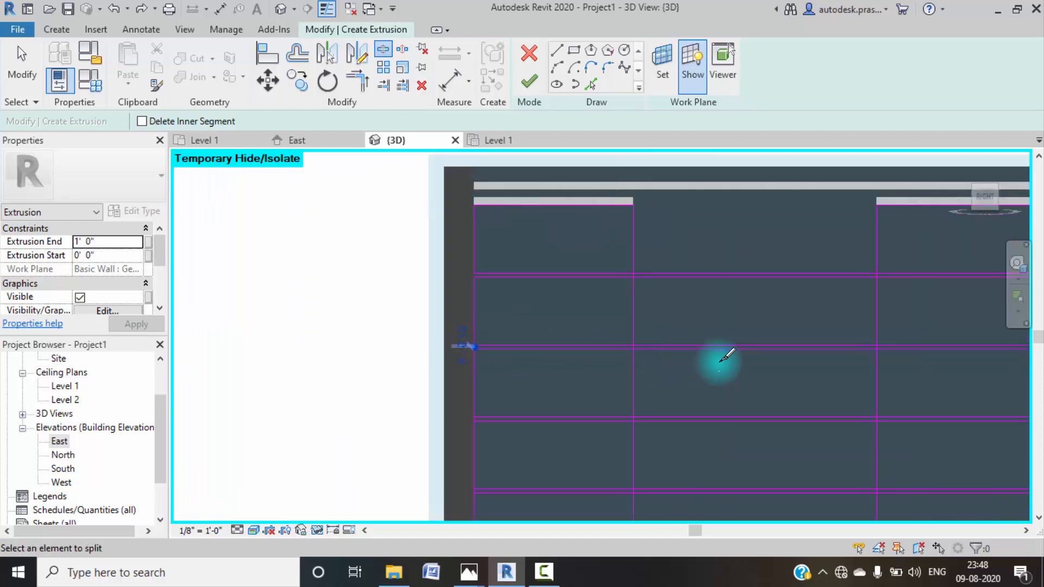
{"action": "scroll", "coordinate": [759, 356], "scroll_direction": "up", "scroll_amount": 3}
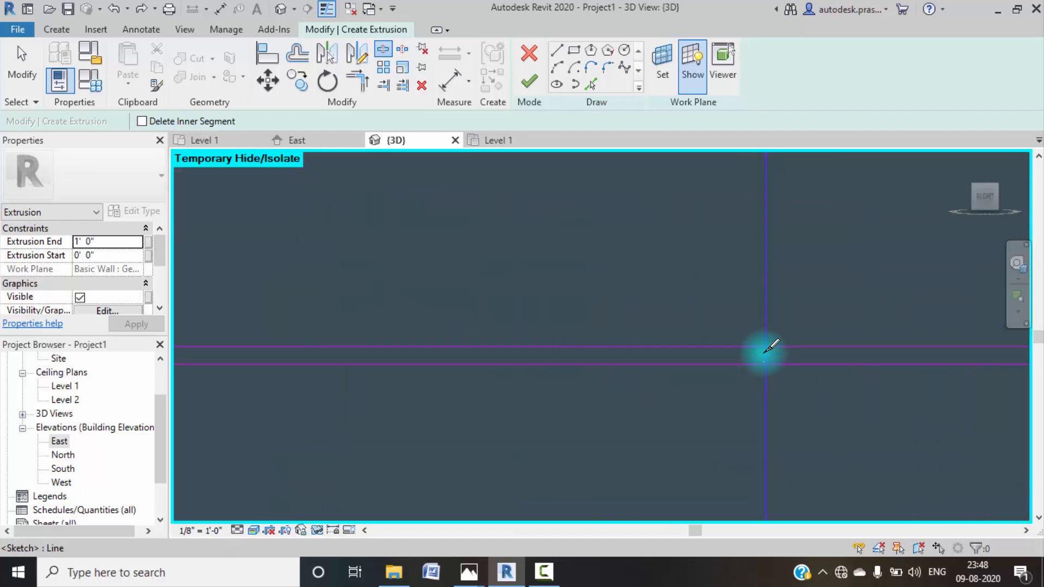
{"action": "left_click", "coordinate": [766, 356]}
{"action": "scroll", "coordinate": [645, 320], "scroll_direction": "down", "scroll_amount": 4}
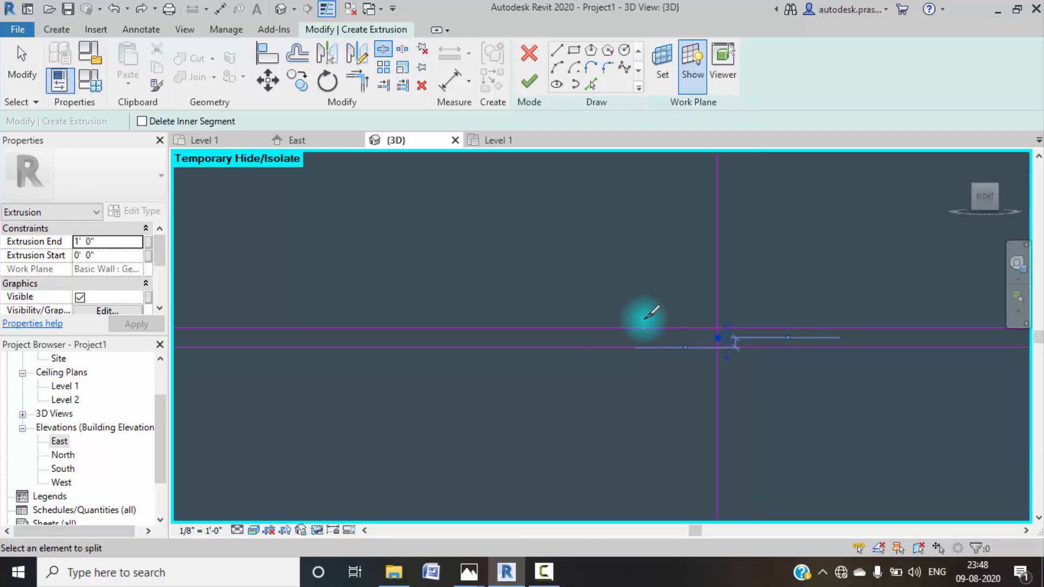
{"action": "middle_click_drag", "start_coordinate": [884, 377], "coordinate": [726, 390]}
{"action": "scroll", "coordinate": [749, 348], "scroll_direction": "up", "scroll_amount": 6}
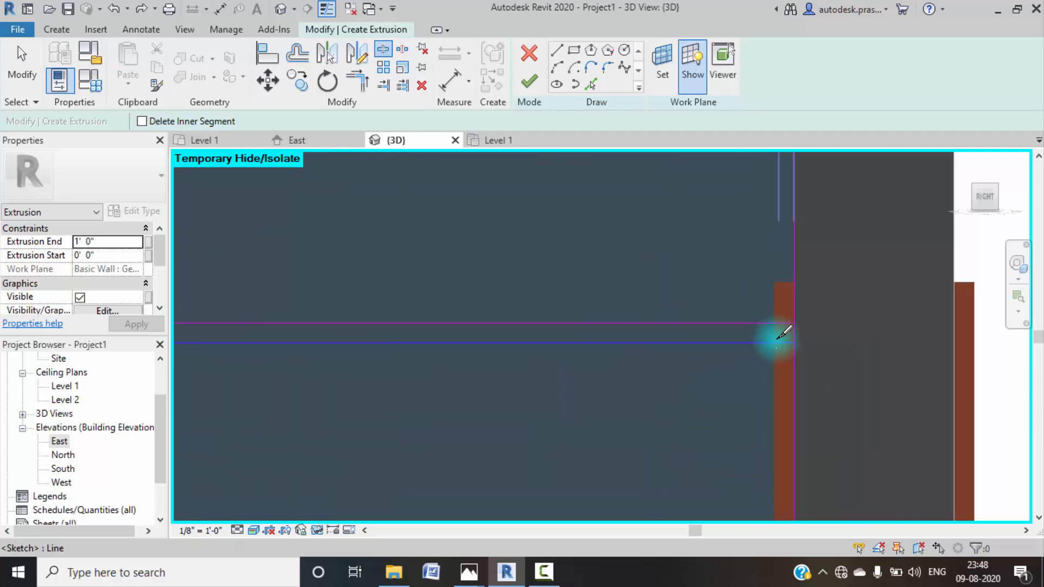
{"action": "left_click", "coordinate": [798, 326]}
- Split the left panel's outer and inner edges between the third pair of horizontal lines from the ceiling
{"action": "scroll", "coordinate": [660, 372], "scroll_direction": "down", "scroll_amount": 6}
{"action": "middle_click_drag", "start_coordinate": [430, 396], "coordinate": [786, 345]}
{"action": "scroll", "coordinate": [522, 375], "scroll_direction": "up", "scroll_amount": 5}
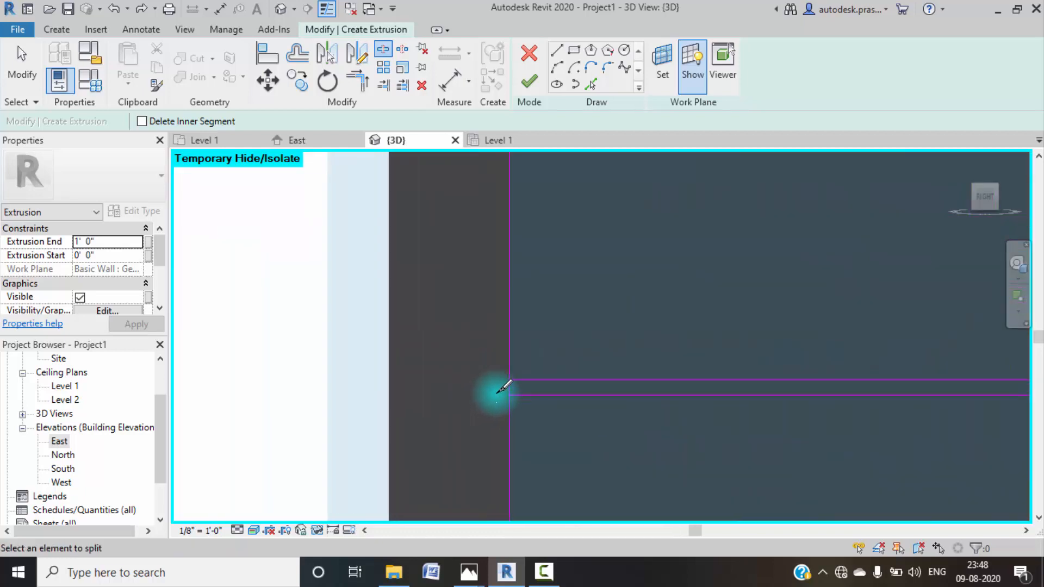
{"action": "key", "text": "t"}
{"action": "key", "text": "r"}
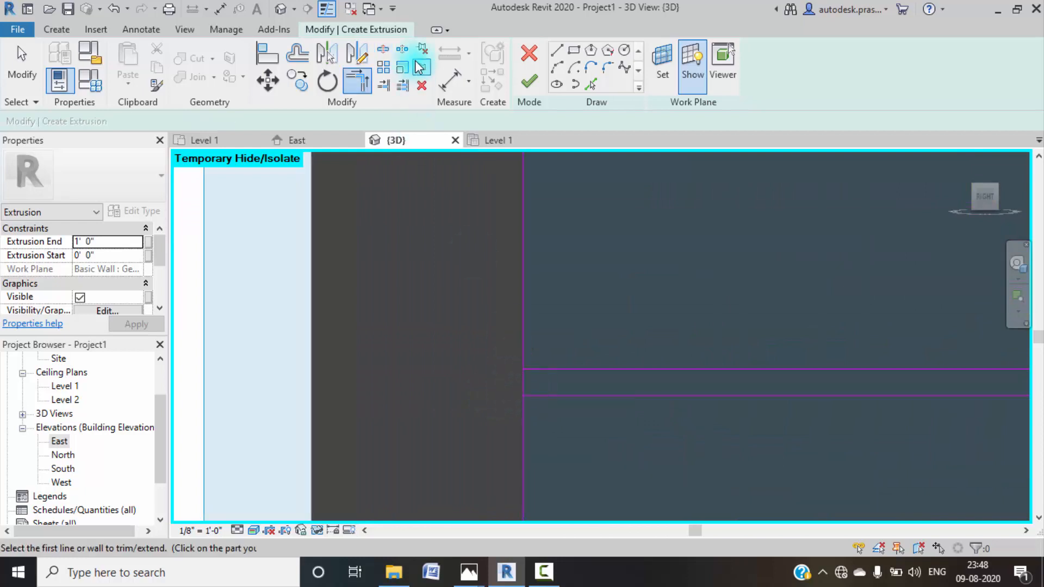
{"action": "left_click", "coordinate": [390, 51]}
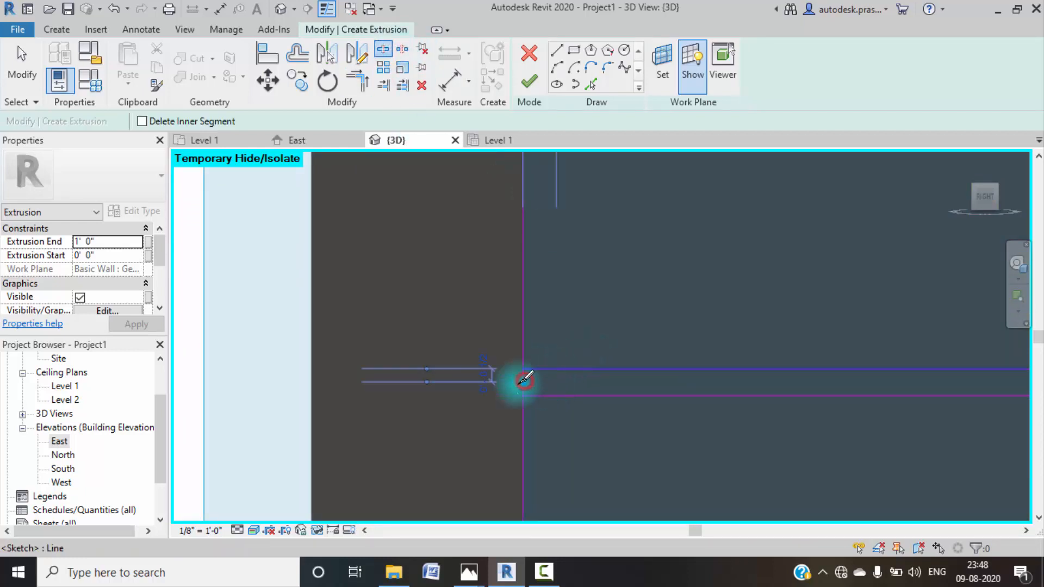
{"action": "scroll", "coordinate": [521, 380], "scroll_direction": "down", "scroll_amount": 2}
{"action": "scroll", "coordinate": [513, 387], "scroll_direction": "down", "scroll_amount": 2}
{"action": "scroll", "coordinate": [771, 385], "scroll_direction": "up", "scroll_amount": 5}
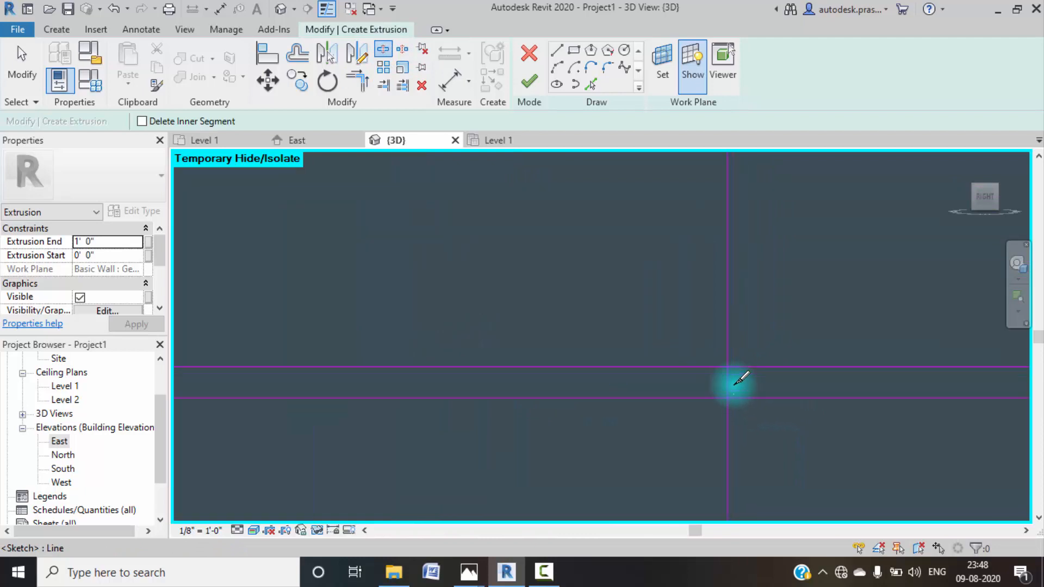
{"action": "left_click", "coordinate": [725, 381]}
- Split the right panel's inner and outer edges between the third pair of horizontal lines from the ceiling
{"action": "scroll", "coordinate": [572, 378], "scroll_direction": "down", "scroll_amount": 4}
{"action": "middle_click_drag", "start_coordinate": [852, 386], "coordinate": [546, 401]}
{"action": "scroll", "coordinate": [697, 378], "scroll_direction": "up", "scroll_amount": 4}
{"action": "left_click", "coordinate": [705, 393]}
{"action": "scroll", "coordinate": [450, 327], "scroll_direction": "down", "scroll_amount": 6}
{"action": "scroll", "coordinate": [705, 347], "scroll_direction": "up", "scroll_amount": 7}
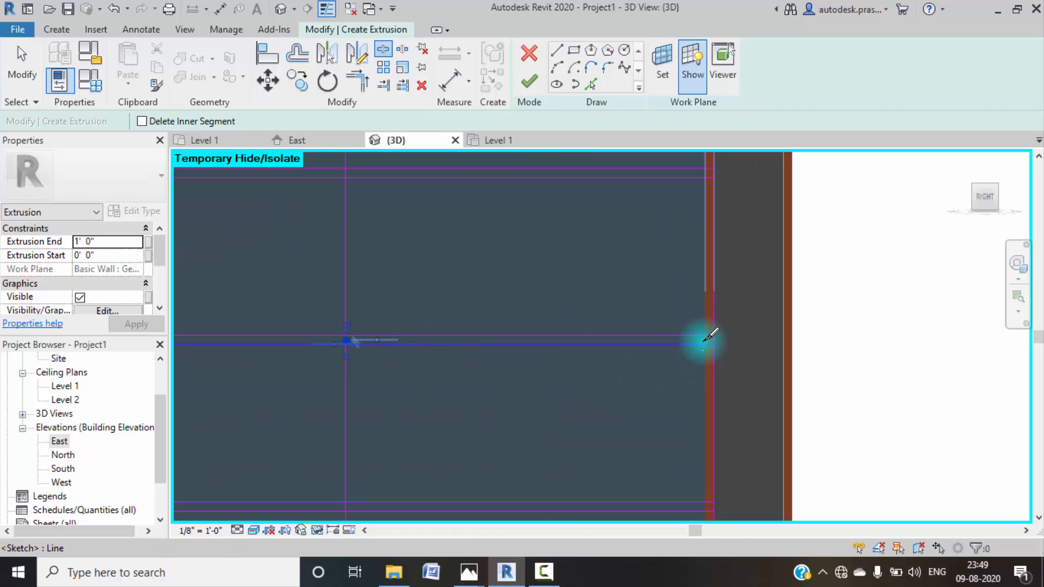
{"action": "left_click", "coordinate": [736, 337]}
- Split the left panel's outer and inner edges between the fourth pair of horizontal lines from the ceiling
{"action": "scroll", "coordinate": [447, 353], "scroll_direction": "down", "scroll_amount": 7}
{"action": "middle_click_drag", "start_coordinate": [489, 411], "coordinate": [750, 356]}
{"action": "middle_click_drag", "start_coordinate": [343, 392], "coordinate": [556, 348]}
{"action": "scroll", "coordinate": [317, 395], "scroll_direction": "up", "scroll_amount": 4}
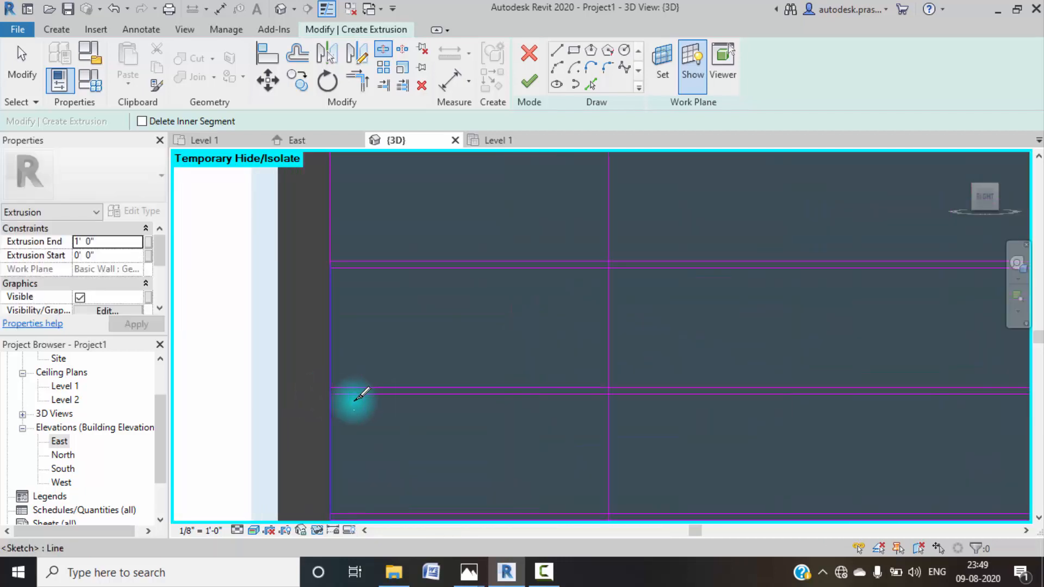
{"action": "left_click", "coordinate": [294, 381]}
{"action": "scroll", "coordinate": [351, 370], "scroll_direction": "down", "scroll_amount": 3}
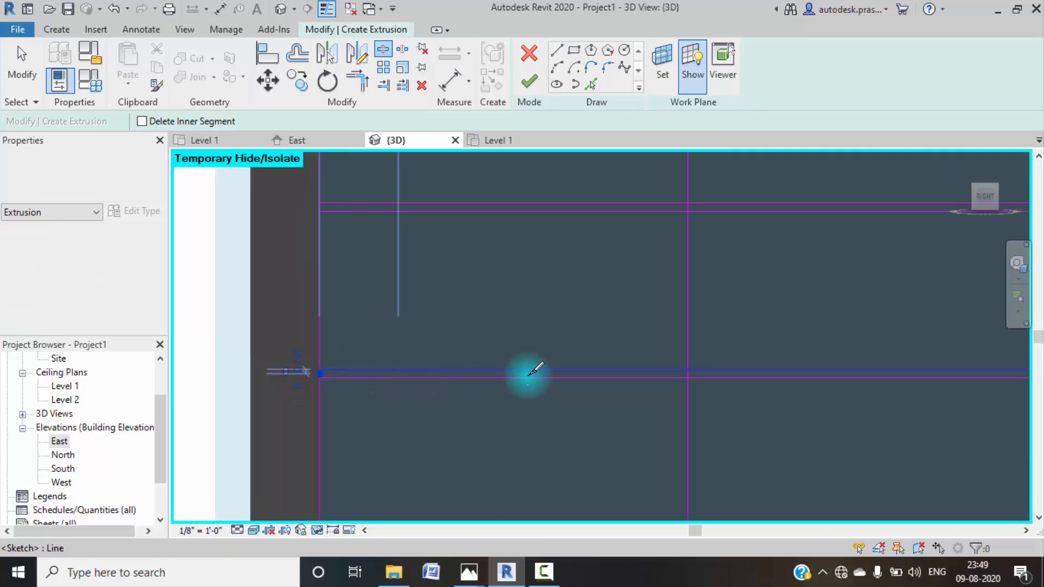
{"action": "scroll", "coordinate": [588, 374], "scroll_direction": "up", "scroll_amount": 2}
{"action": "scroll", "coordinate": [614, 373], "scroll_direction": "up", "scroll_amount": 1}
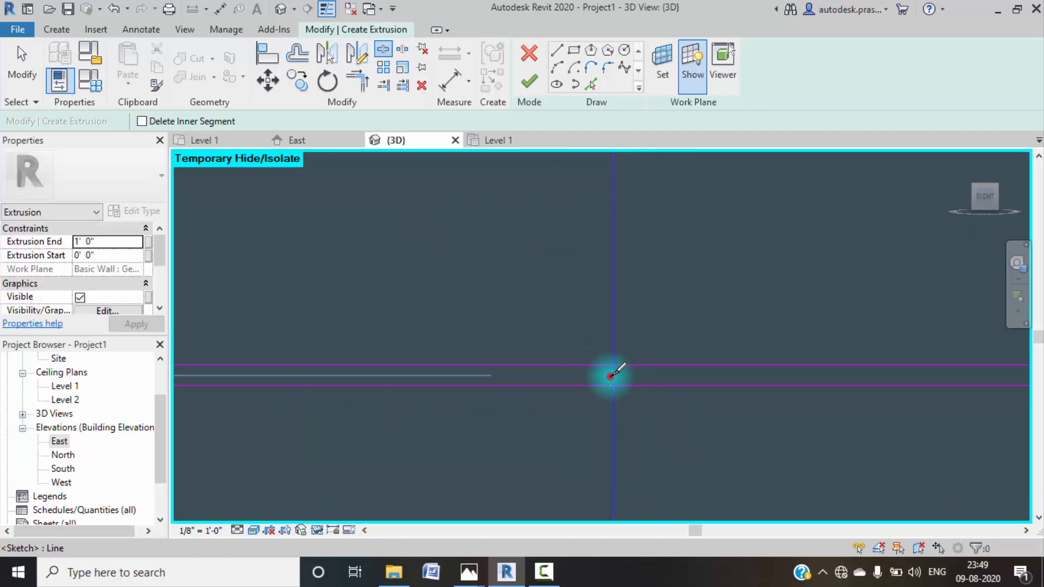
{"action": "left_click", "coordinate": [610, 377]}
- Split the right panel's inner and outer edges between the fourth pair of horizontal lines from the ceiling
{"action": "scroll", "coordinate": [505, 328], "scroll_direction": "down", "scroll_amount": 2}
{"action": "scroll", "coordinate": [767, 391], "scroll_direction": "down", "scroll_amount": 2}
{"action": "mouse_move", "coordinate": [778, 394]}
{"action": "middle_mouse_down"}
{"action": "mouse_move", "coordinate": [681, 375]}
{"action": "mouse_move", "coordinate": [452, 395]}
{"action": "middle_mouse_up"}
{"action": "scroll", "coordinate": [653, 377], "scroll_direction": "up", "scroll_amount": 4}
{"action": "left_click", "coordinate": [655, 389]}
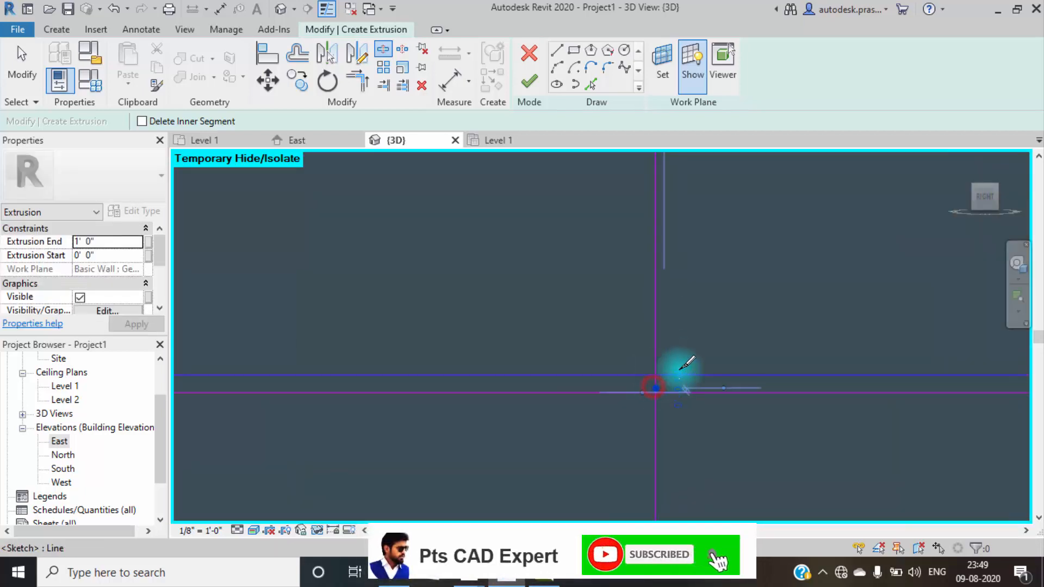
{"action": "scroll", "coordinate": [588, 349], "scroll_direction": "down", "scroll_amount": 3}
{"action": "scroll", "coordinate": [838, 364], "scroll_direction": "up", "scroll_amount": 3}
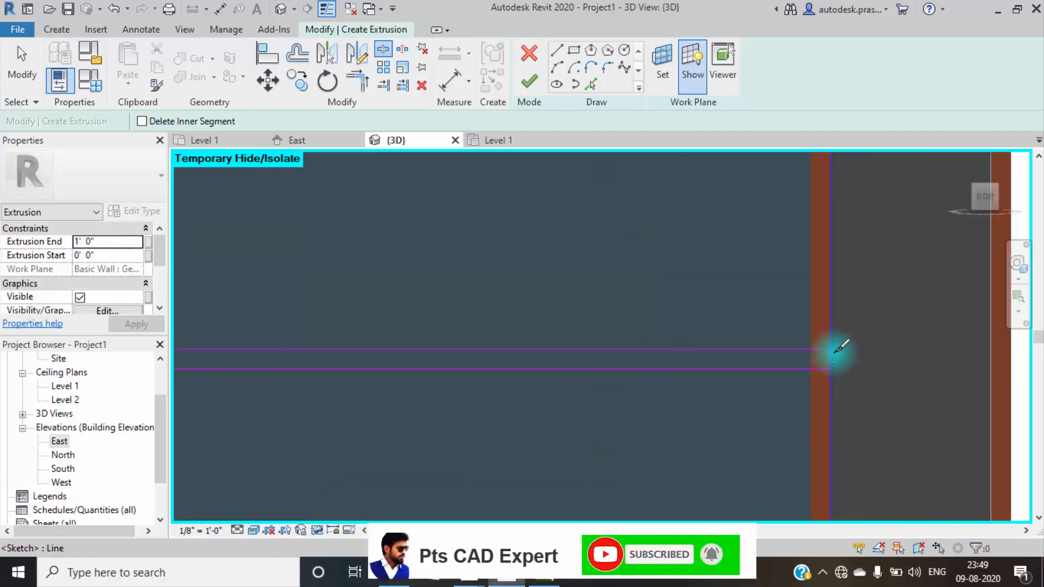
{"action": "left_click", "coordinate": [831, 356]}
- Split the left panel's outer and inner edges between the second-lowest pair of horizontal lines
{"action": "scroll", "coordinate": [644, 321], "scroll_direction": "down", "scroll_amount": 4}
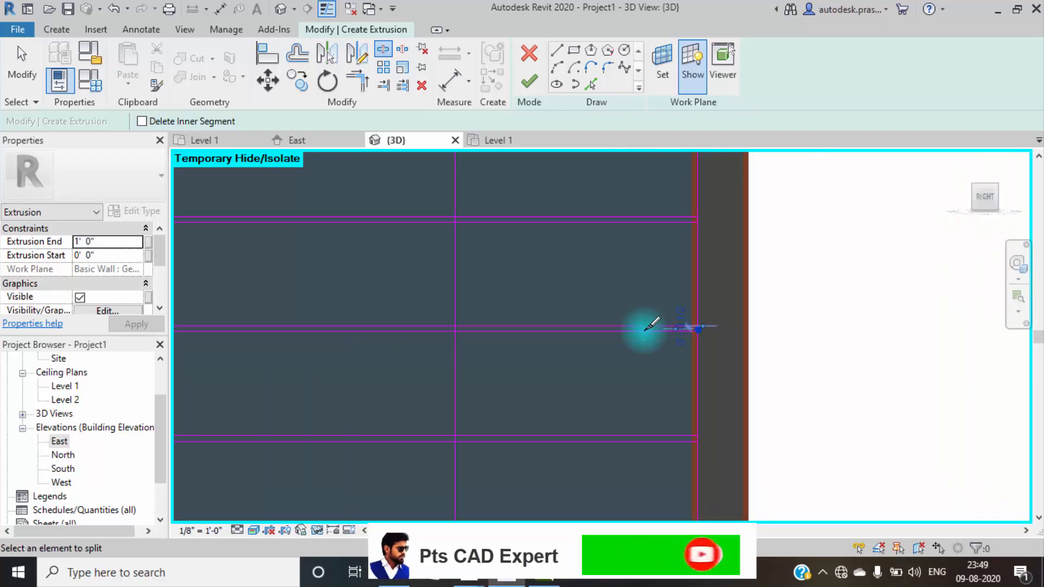
{"action": "scroll", "coordinate": [370, 337], "scroll_direction": "up", "scroll_amount": 8}
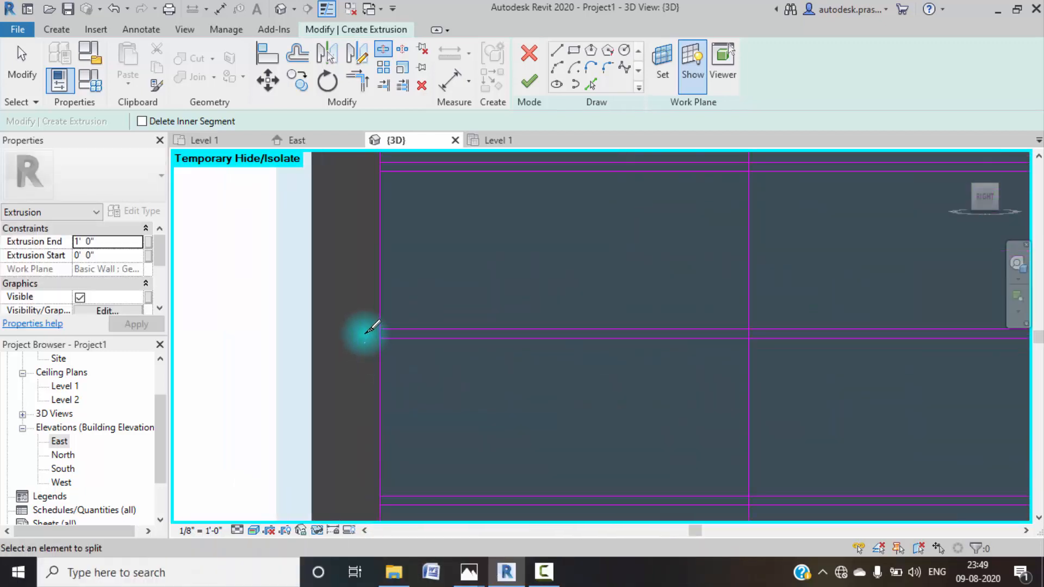
{"action": "left_click", "coordinate": [383, 324]}
{"action": "scroll", "coordinate": [380, 343], "scroll_direction": "down", "scroll_amount": 6}
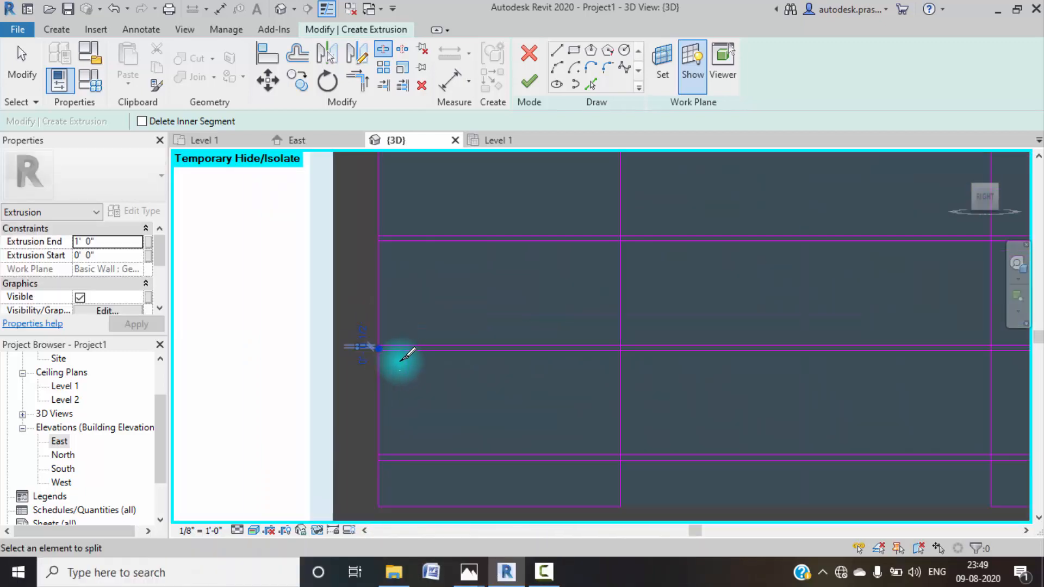
{"action": "scroll", "coordinate": [543, 359], "scroll_direction": "up", "scroll_amount": 2}
{"action": "scroll", "coordinate": [518, 353], "scroll_direction": "up", "scroll_amount": 5}
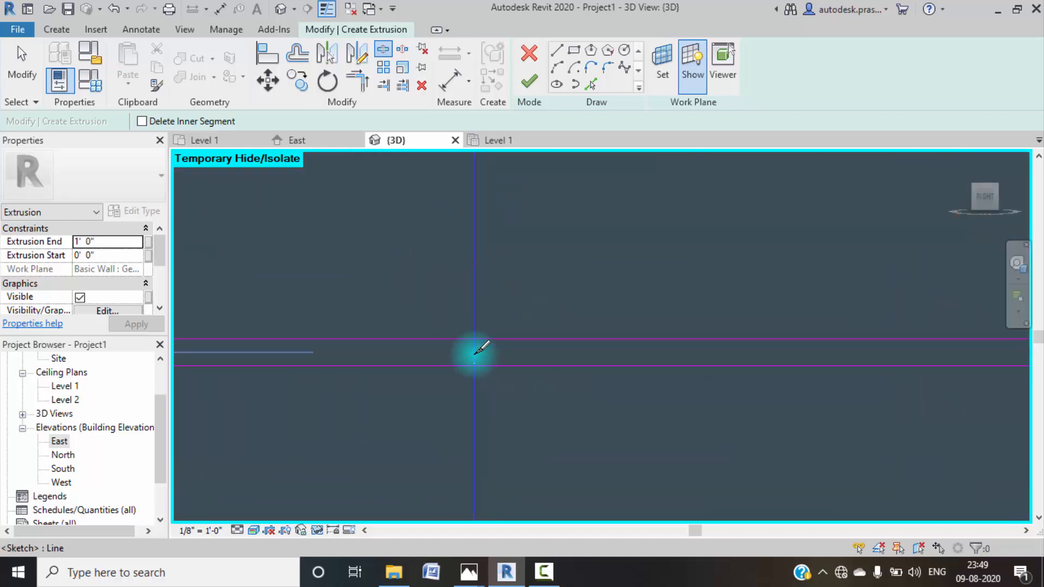
{"action": "left_click", "coordinate": [476, 354]}
- Split the right panel's inner and outer edges between the second-lowest pair of horizontal lines
{"action": "scroll", "coordinate": [635, 357], "scroll_direction": "down", "scroll_amount": 5}
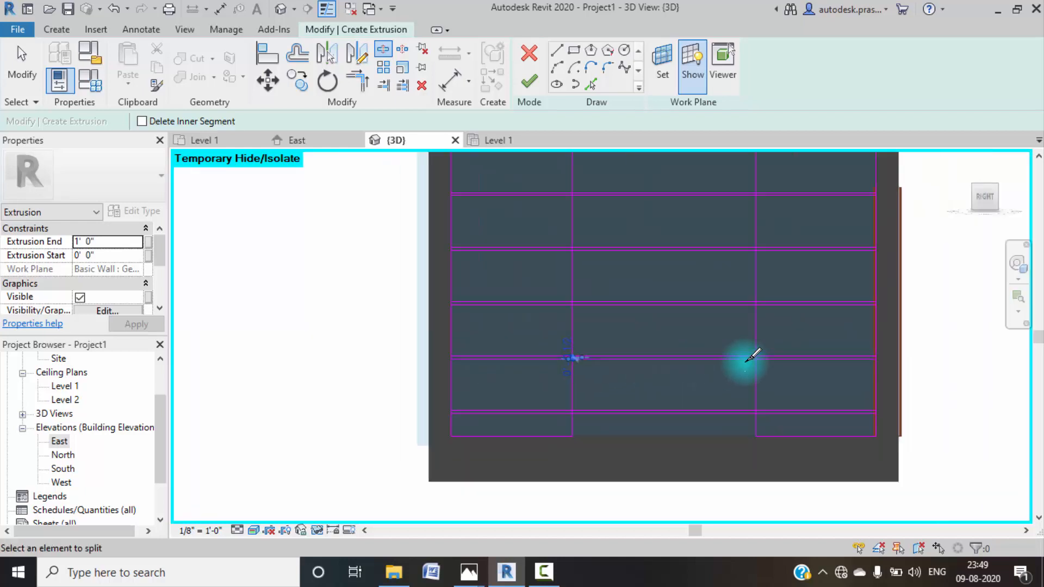
{"action": "scroll", "coordinate": [773, 365], "scroll_direction": "up", "scroll_amount": 4}
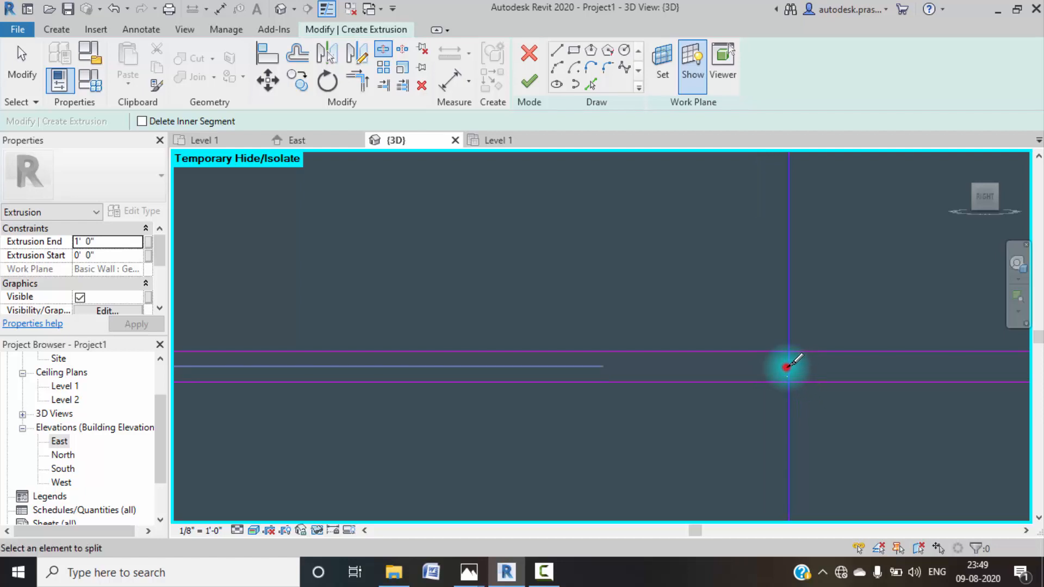
{"action": "left_click", "coordinate": [787, 366]}
{"action": "scroll", "coordinate": [723, 368], "scroll_direction": "down", "scroll_amount": 4}
{"action": "scroll", "coordinate": [834, 368], "scroll_direction": "up", "scroll_amount": 2}
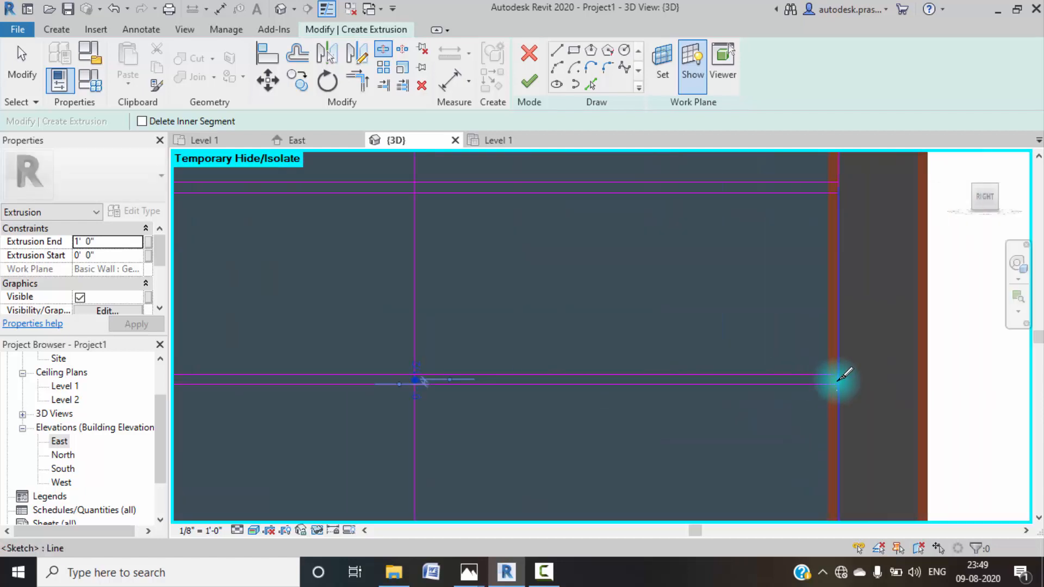
{"action": "left_click", "coordinate": [838, 378]}
- Split the left panel's outer and inner edges between the lowest pair of horizontal lines
{"action": "scroll", "coordinate": [689, 369], "scroll_direction": "down", "scroll_amount": 3}
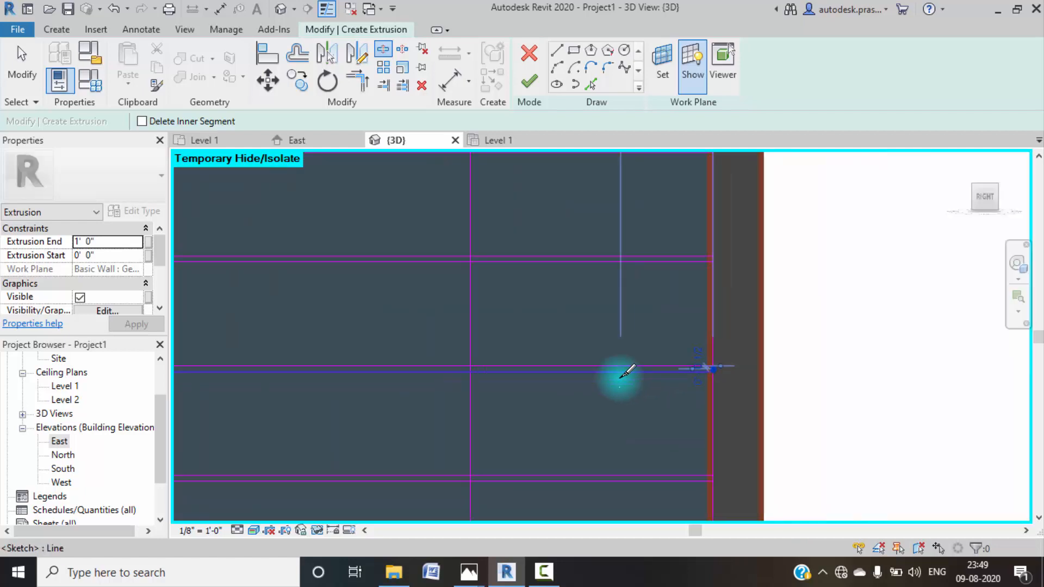
{"action": "scroll", "coordinate": [536, 406], "scroll_direction": "down", "scroll_amount": 3}
{"action": "scroll", "coordinate": [422, 422], "scroll_direction": "up", "scroll_amount": 5}
{"action": "scroll", "coordinate": [375, 381], "scroll_direction": "up", "scroll_amount": 2}
{"action": "left_click", "coordinate": [399, 359]}
{"action": "scroll", "coordinate": [397, 396], "scroll_direction": "down", "scroll_amount": 4}
{"action": "scroll", "coordinate": [547, 423], "scroll_direction": "up", "scroll_amount": 5}
{"action": "left_click", "coordinate": [537, 387]}
- Split the right panel's inner and outer edges between the lowest pair of horizontal lines
{"action": "scroll", "coordinate": [542, 391], "scroll_direction": "down", "scroll_amount": 4}
{"action": "scroll", "coordinate": [761, 407], "scroll_direction": "down", "scroll_amount": 3}
{"action": "middle_click_drag", "start_coordinate": [781, 407], "coordinate": [452, 411]}
{"action": "scroll", "coordinate": [626, 400], "scroll_direction": "up", "scroll_amount": 4}
{"action": "left_click", "coordinate": [638, 389]}
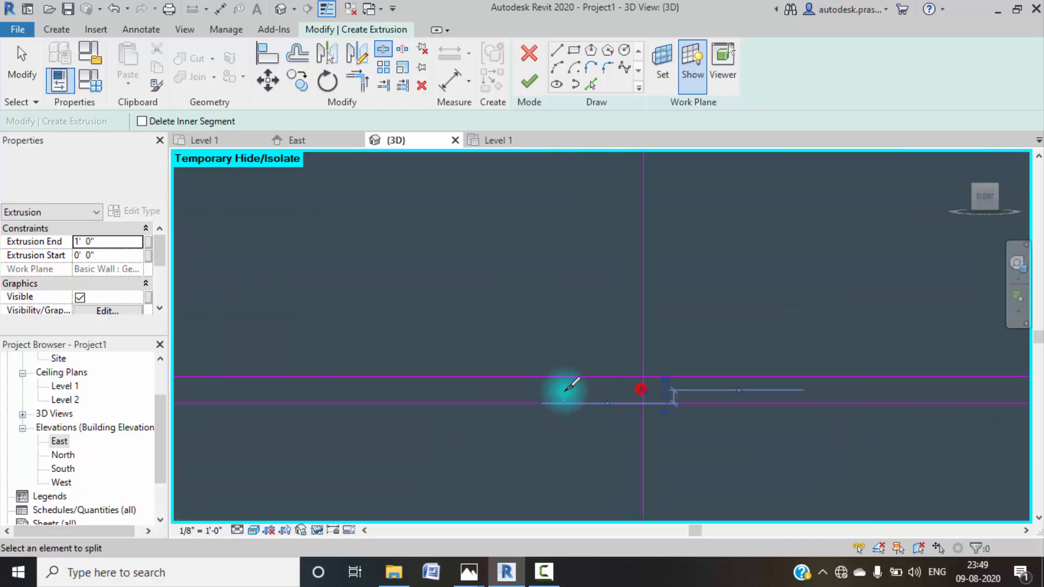
{"action": "scroll", "coordinate": [489, 381], "scroll_direction": "down", "scroll_amount": 4}
{"action": "scroll", "coordinate": [647, 382], "scroll_direction": "up", "scroll_amount": 5}
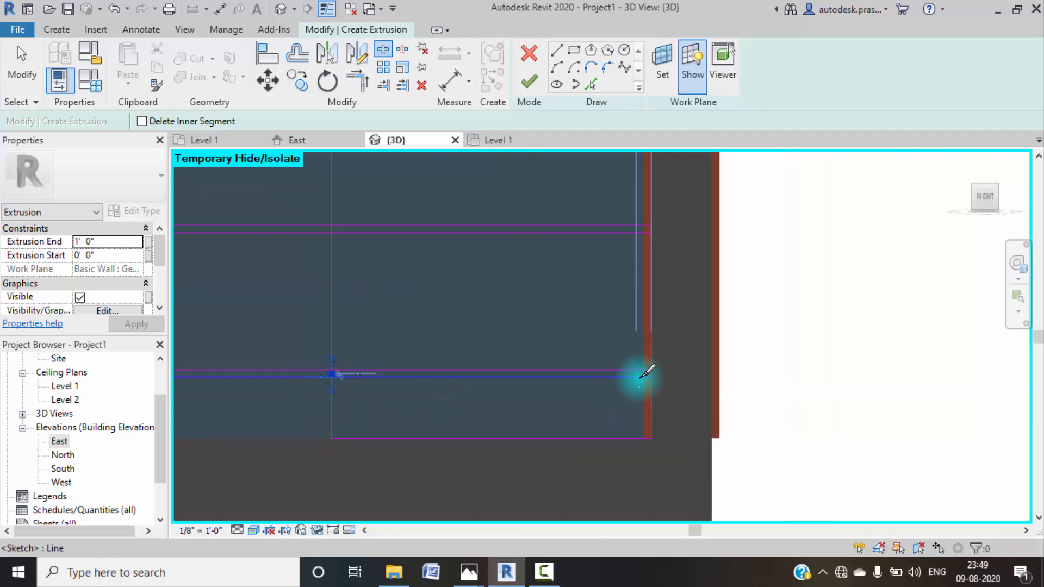
{"action": "key", "text": "s"}
{"action": "key", "text": "l"}
{"action": "scroll", "coordinate": [587, 334], "scroll_direction": "down", "scroll_amount": 8}
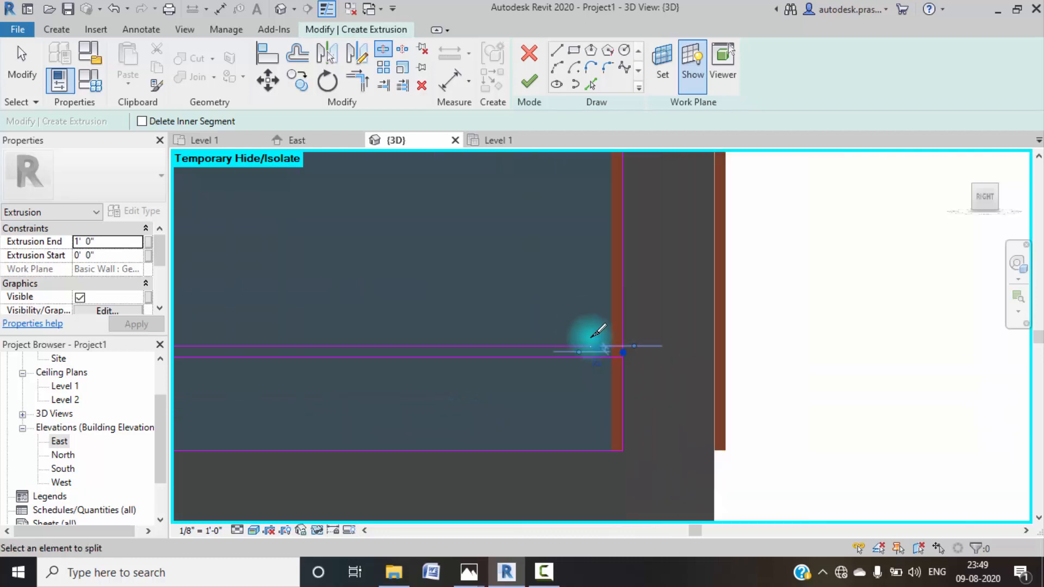
{"action": "left_click", "coordinate": [357, 81]}
{"action": "scroll", "coordinate": [500, 291], "scroll_direction": "up", "scroll_amount": 5}
{"action": "scroll", "coordinate": [499, 280], "scroll_direction": "up", "scroll_amount": 4}
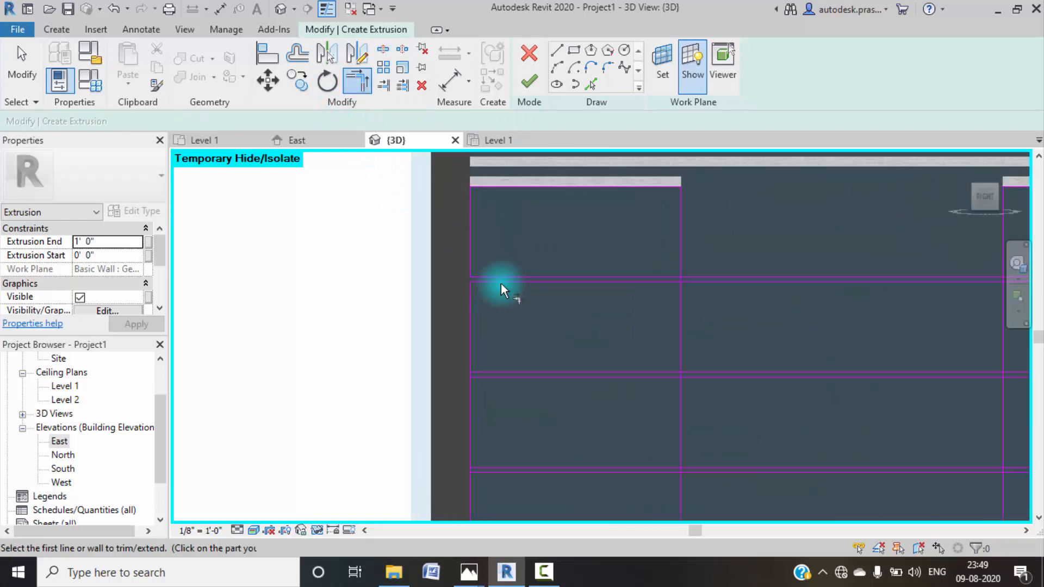
{"action": "middle_click_drag", "start_coordinate": [743, 272], "coordinate": [376, 418]}
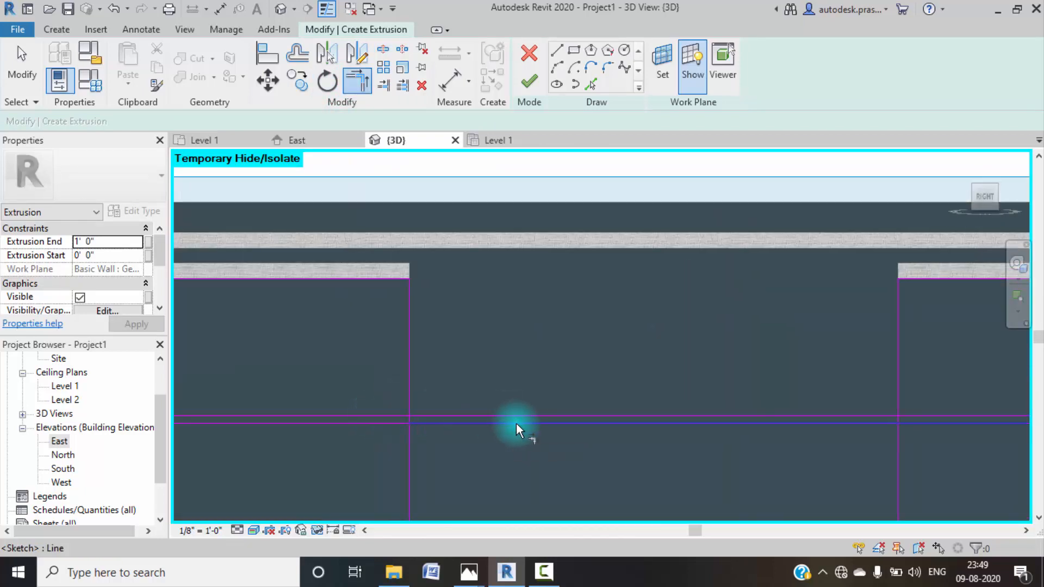
{"action": "scroll", "coordinate": [555, 387], "scroll_direction": "down", "scroll_amount": 3}
{"action": "middle_click_drag", "start_coordinate": [587, 426], "coordinate": [578, 377]}
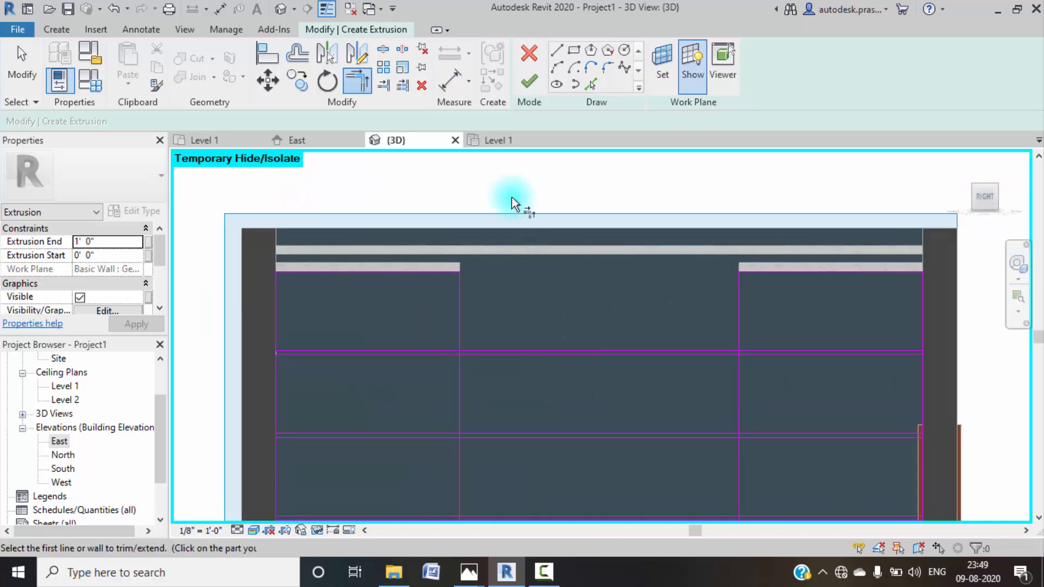
- Split the top two pairs of horizontal sketch lines in the gap between the left and right panels
{"action": "left_click", "coordinate": [383, 49]}
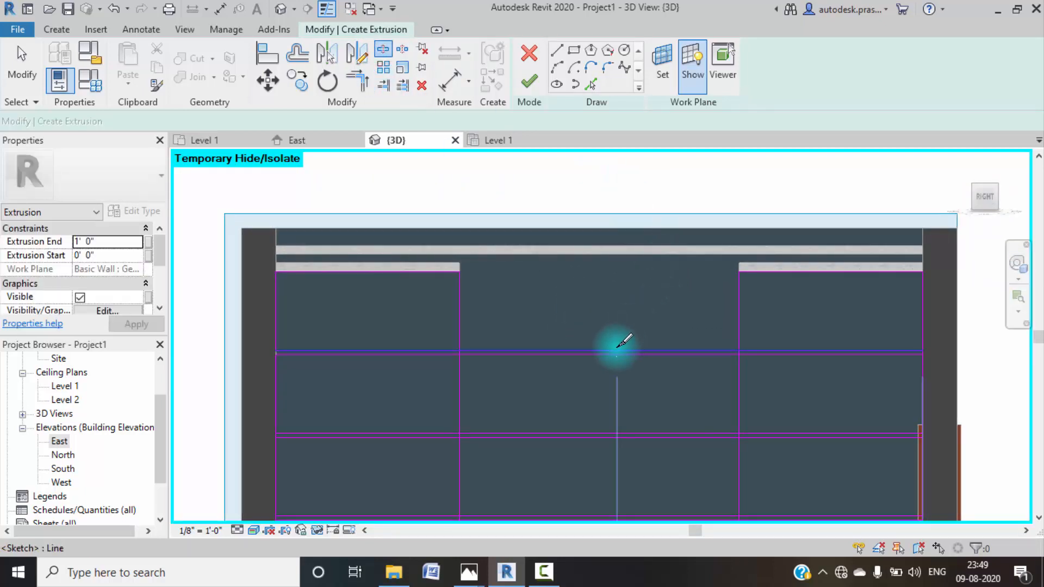
{"action": "left_click", "coordinate": [617, 351]}
{"action": "left_click", "coordinate": [615, 357]}
{"action": "middle_click_drag", "start_coordinate": [631, 421], "coordinate": [618, 373]}
{"action": "left_click", "coordinate": [607, 387]}
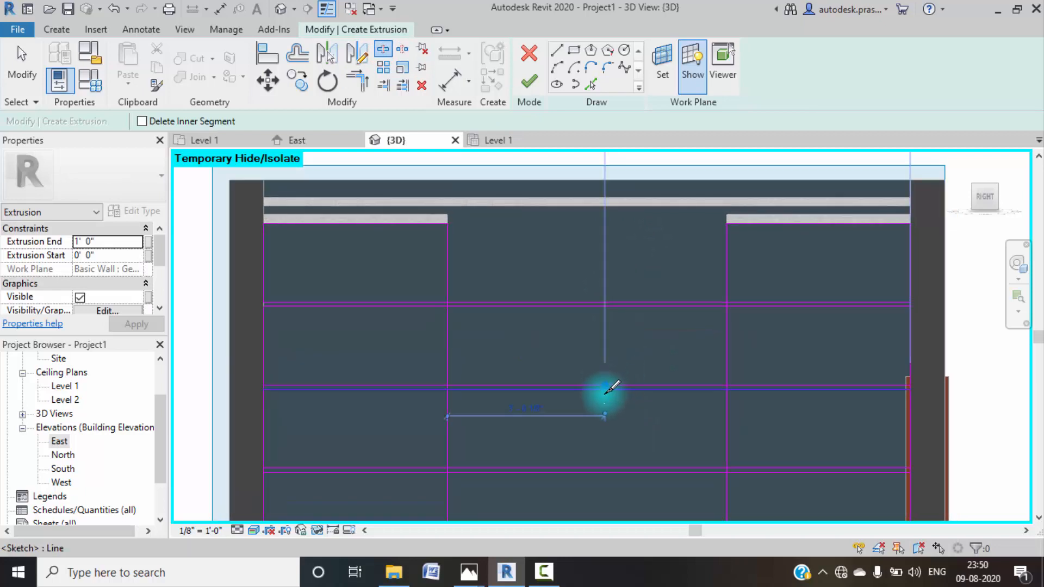
- Split the remaining lower pairs of horizontal sketch lines in the gap between the two panels
{"action": "middle_click_drag", "start_coordinate": [611, 420], "coordinate": [610, 333]}
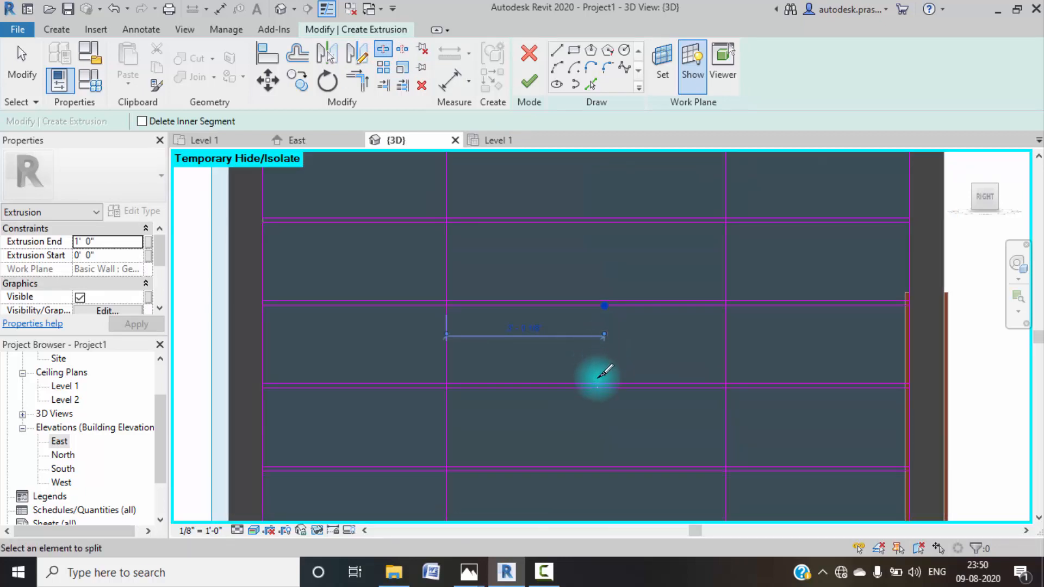
{"action": "left_click", "coordinate": [591, 389]}
{"action": "scroll", "coordinate": [603, 418], "scroll_direction": "down", "scroll_amount": 1}
{"action": "mouse_move", "coordinate": [602, 418]}
{"action": "middle_mouse_down"}
{"action": "mouse_move", "coordinate": [613, 321]}
{"action": "mouse_move", "coordinate": [623, 329]}
{"action": "mouse_move", "coordinate": [628, 315]}
{"action": "middle_mouse_up"}
{"action": "left_click", "coordinate": [602, 349]}
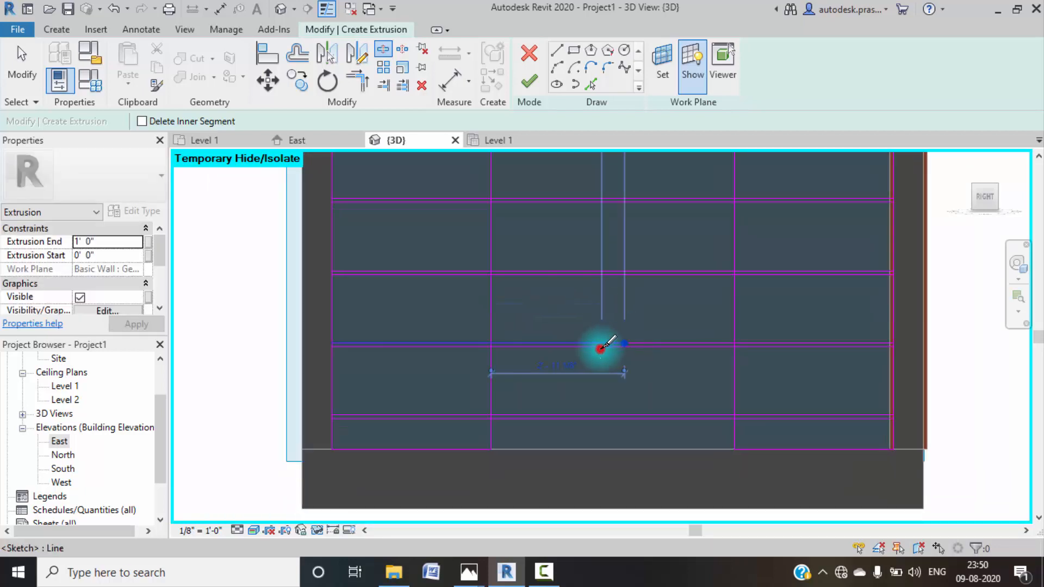
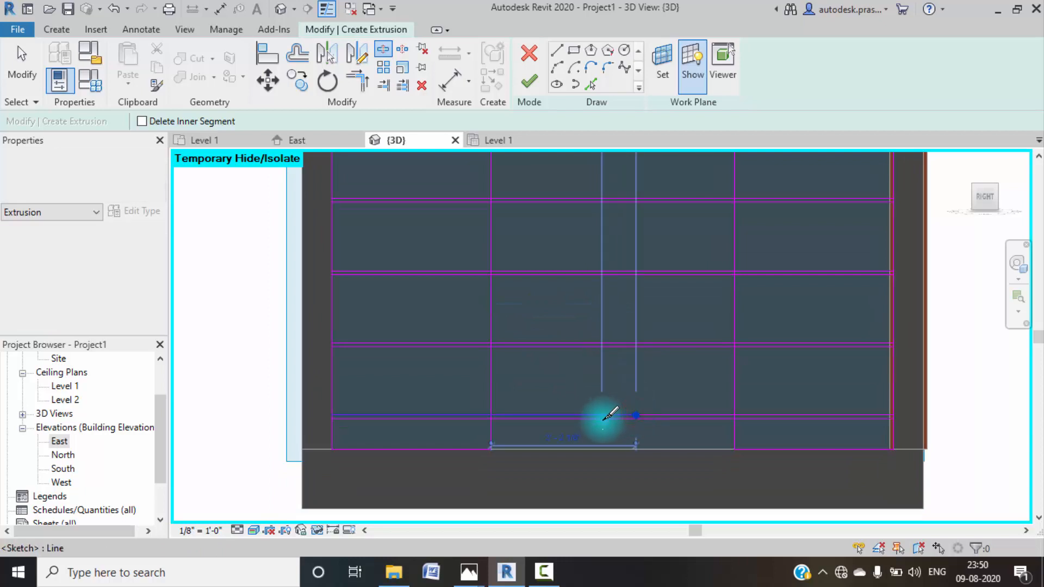
- Trim the top groove's lines to the left panel's inner edge and delete the leftover segment in the gap
{"action": "left_click", "coordinate": [360, 80]}
{"action": "scroll", "coordinate": [487, 242], "scroll_direction": "up", "scroll_amount": 3}
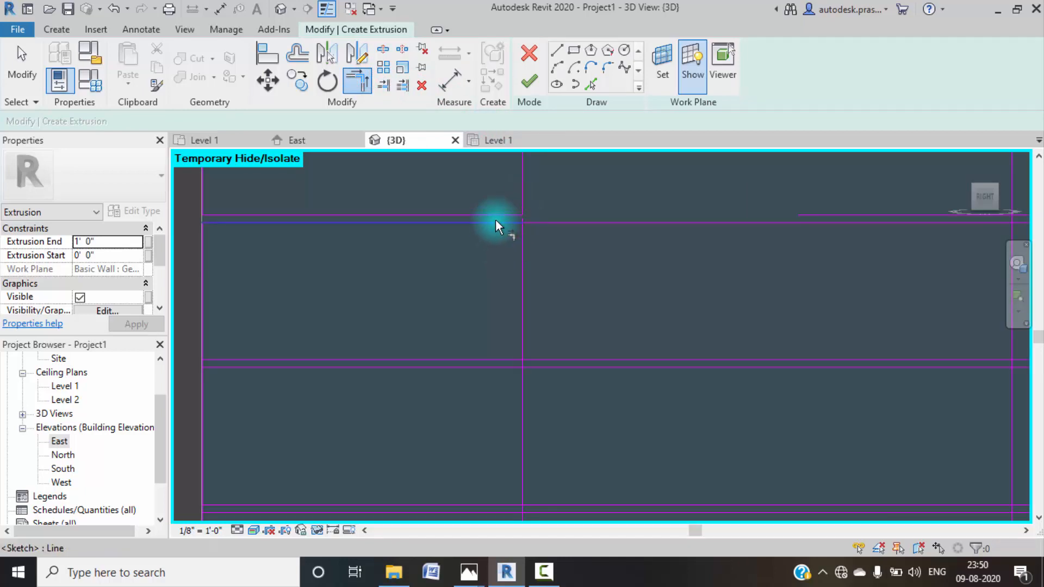
{"action": "left_click", "coordinate": [521, 256]}
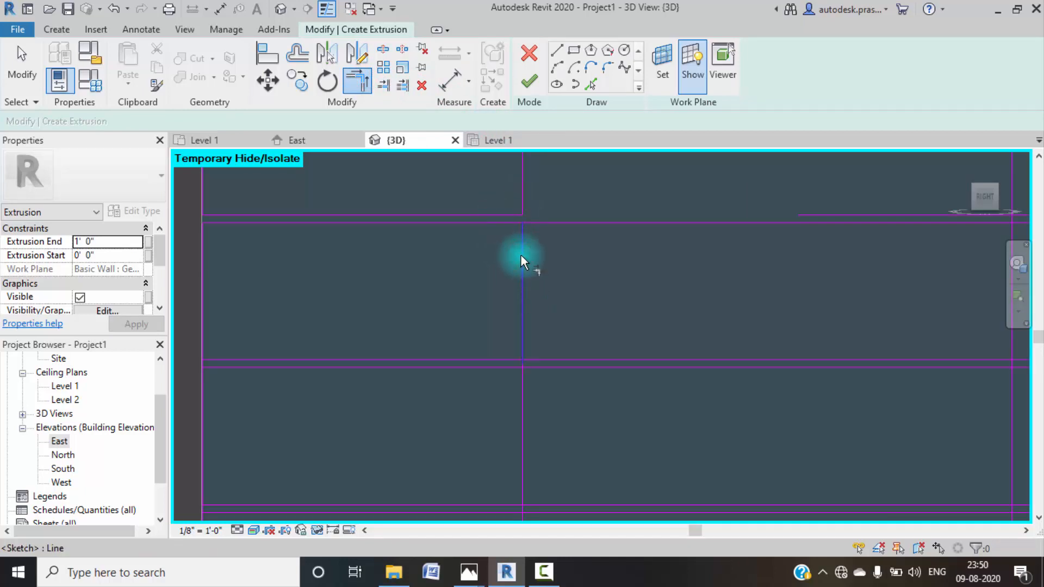
{"action": "left_click", "coordinate": [548, 224]}
{"action": "left_click", "coordinate": [414, 88]}
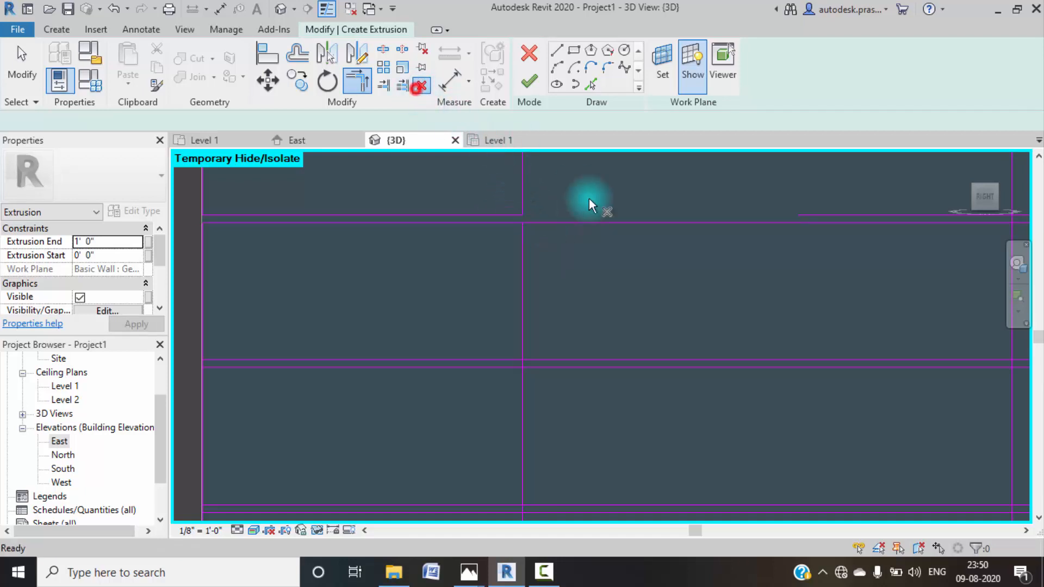
{"action": "left_click", "coordinate": [603, 223]}
{"action": "key", "text": "Escape"}
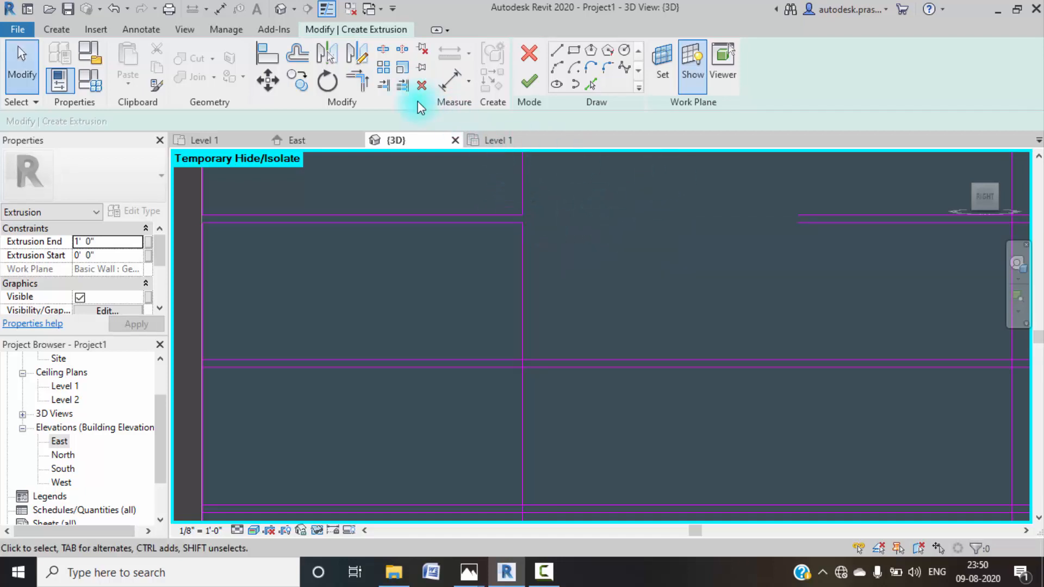
- Trim the second groove's two lines into corners with the left panel's inner and outer edges
{"action": "left_click", "coordinate": [368, 82]}
{"action": "left_click", "coordinate": [471, 359]}
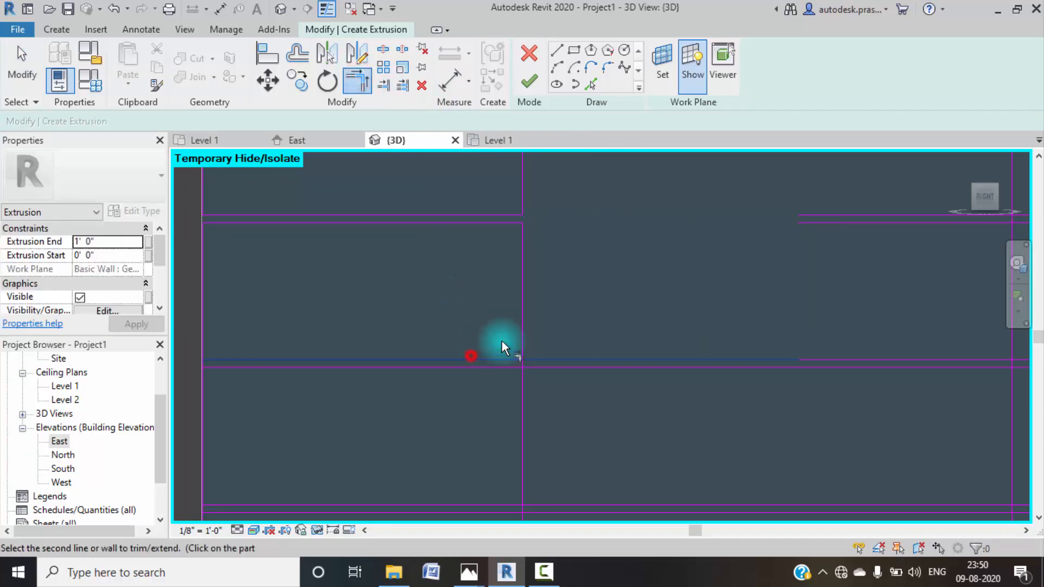
{"action": "mouse_move", "coordinate": [284, 292]}
{"action": "middle_mouse_down"}
{"action": "mouse_move", "coordinate": [321, 391]}
{"action": "mouse_move", "coordinate": [315, 257]}
{"action": "middle_mouse_up"}
{"action": "left_click", "coordinate": [246, 341]}
{"action": "left_click", "coordinate": [263, 355]}
{"action": "left_click", "coordinate": [247, 376]}
{"action": "left_click", "coordinate": [261, 364]}
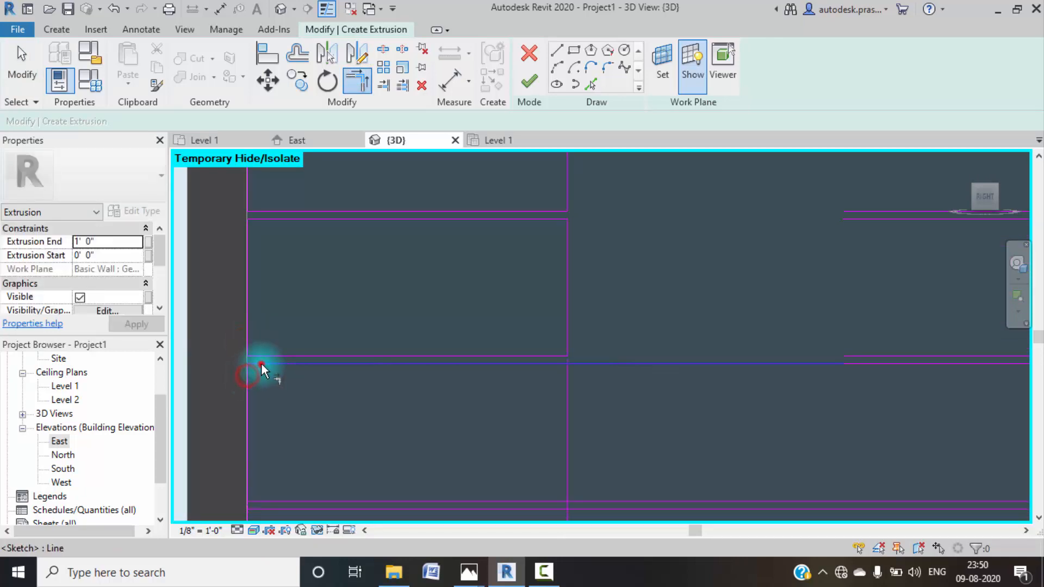
{"action": "left_click", "coordinate": [566, 396]}
- Trim the third groove's two lines into corners with the left panel's inner and outer edges
{"action": "middle_click_drag", "start_coordinate": [513, 423], "coordinate": [504, 305]}
{"action": "left_click", "coordinate": [497, 303]}
{"action": "left_click", "coordinate": [507, 284]}
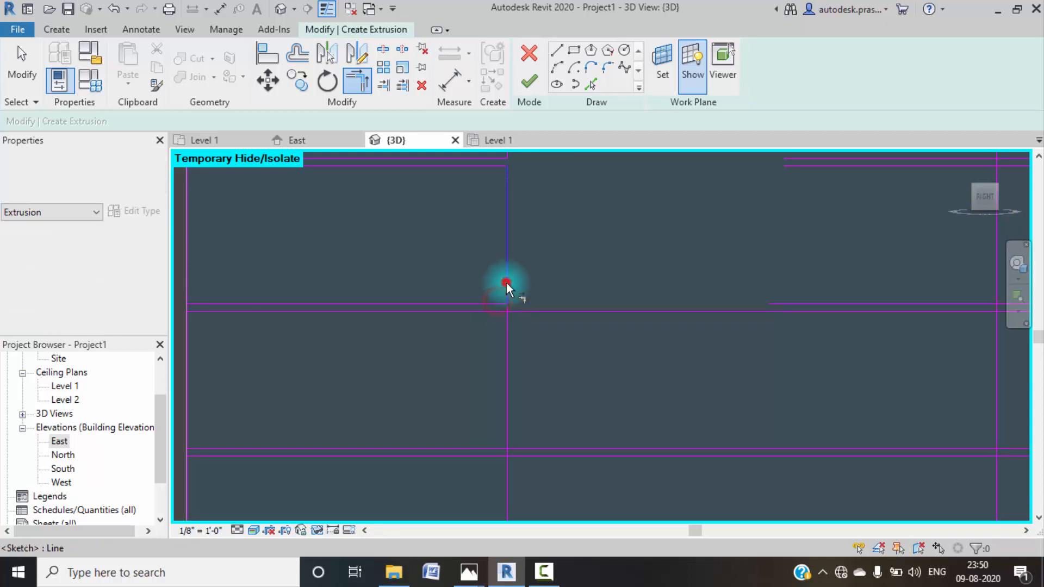
{"action": "left_click", "coordinate": [475, 311]}
{"action": "left_click", "coordinate": [506, 343]}
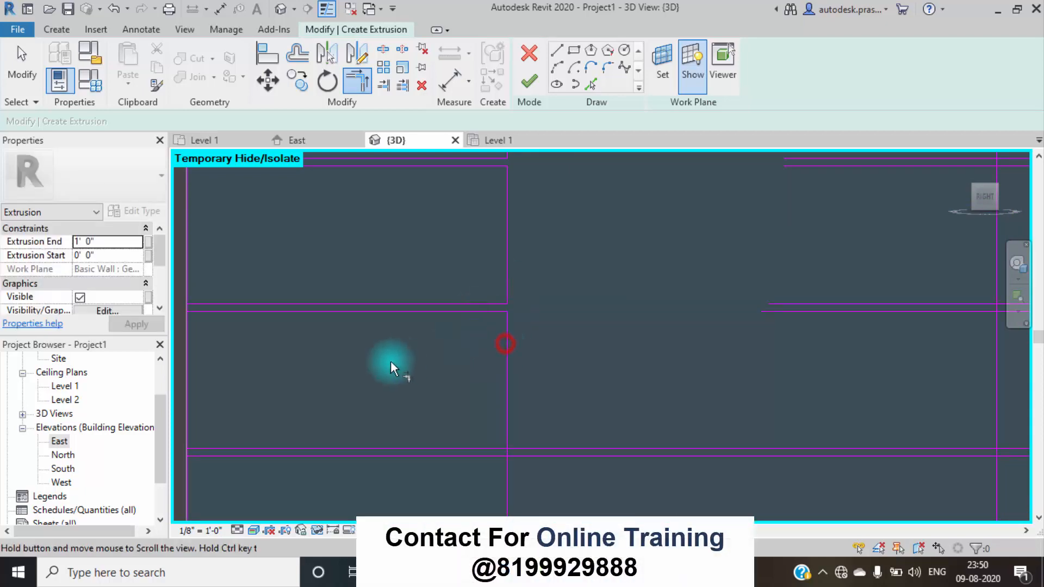
{"action": "middle_click_drag", "start_coordinate": [242, 312], "coordinate": [409, 313]}
{"action": "left_click", "coordinate": [390, 303]}
{"action": "left_click", "coordinate": [348, 280]}
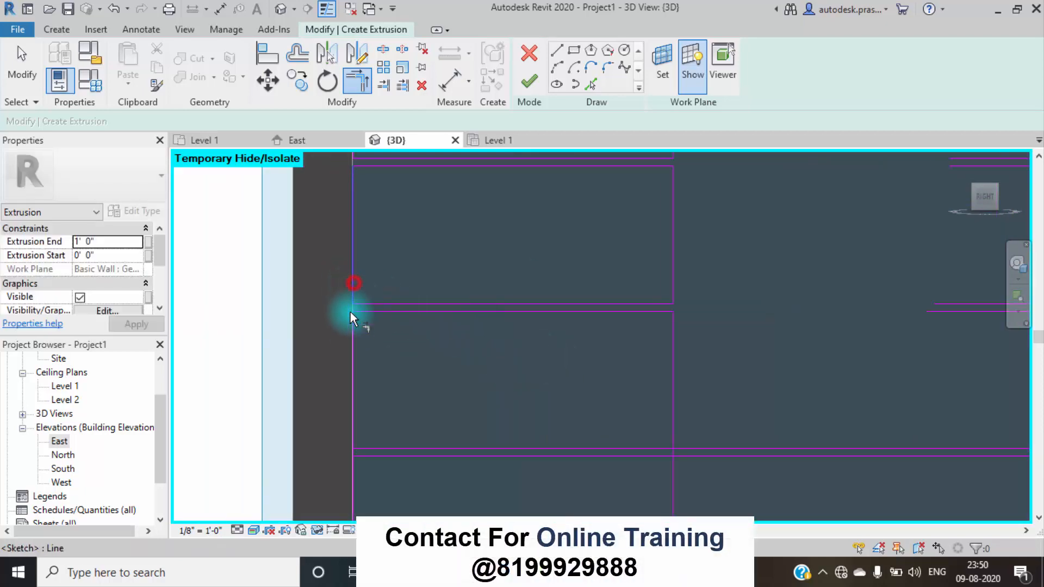
- Trim the fourth groove's lines into corners with the left panel's outer edge
{"action": "middle_click_drag", "start_coordinate": [417, 360], "coordinate": [365, 302]}
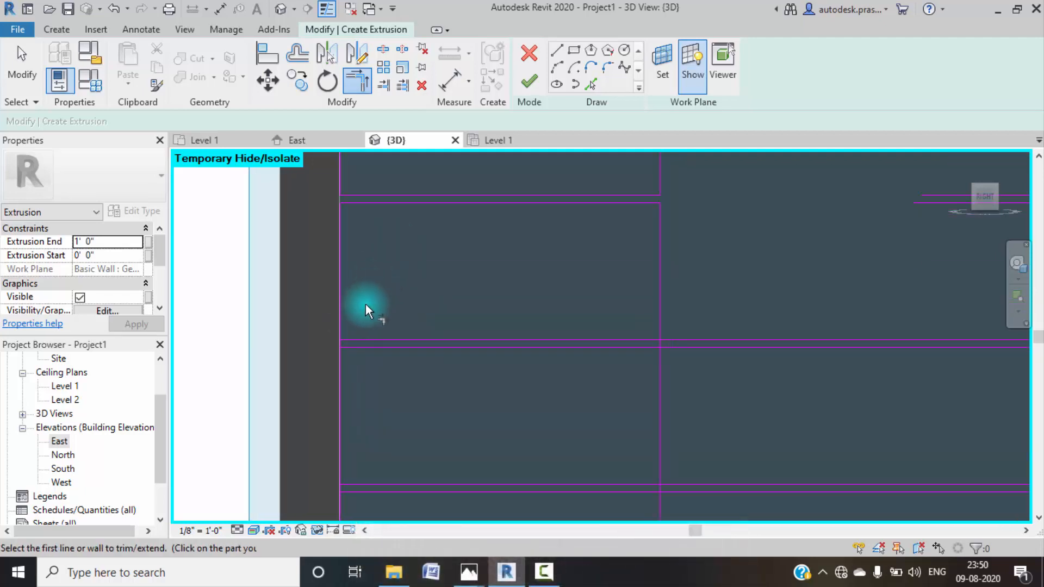
{"action": "left_click", "coordinate": [359, 333]}
{"action": "left_click", "coordinate": [336, 363]}
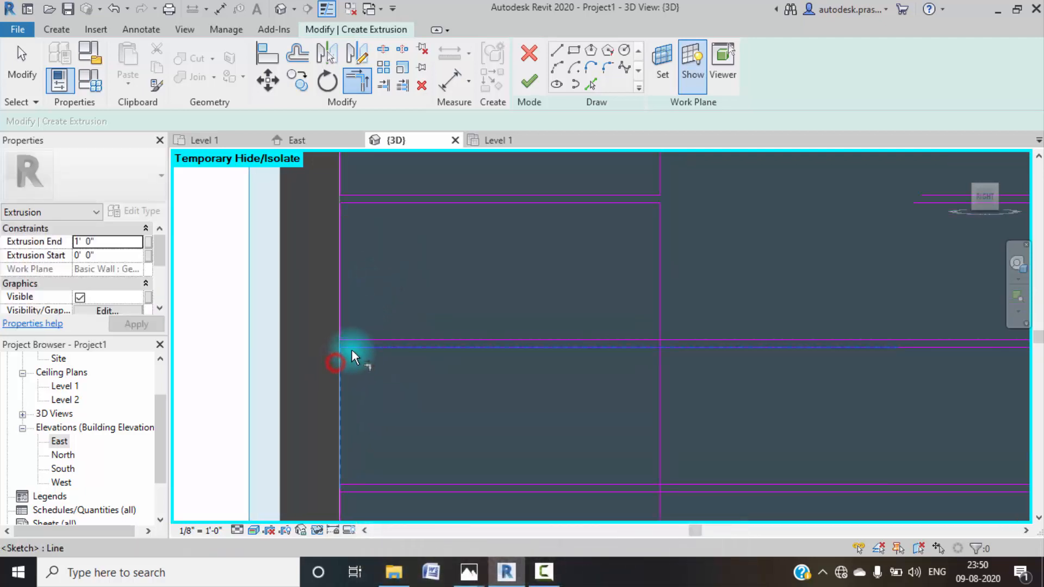
{"action": "left_click", "coordinate": [544, 571]}
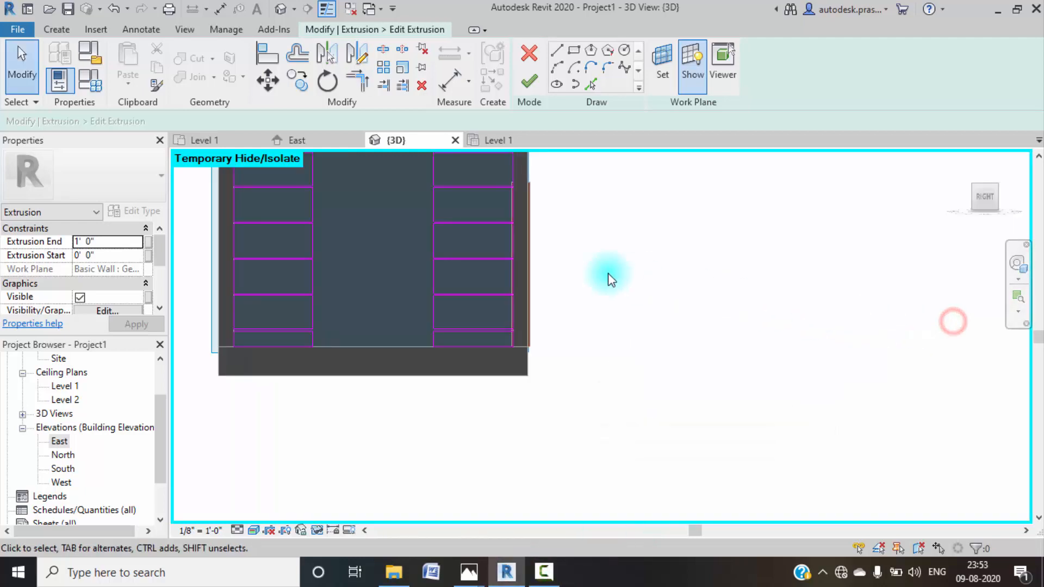
- Check the closed outlines of both wall panels and finish the extrusion sketch
{"action": "scroll", "coordinate": [537, 322], "scroll_direction": "up", "scroll_amount": 5}
{"action": "scroll", "coordinate": [561, 253], "scroll_direction": "up", "scroll_amount": 1}
{"action": "middle_click_drag", "start_coordinate": [625, 290], "coordinate": [668, 266]}
{"action": "middle_click_drag", "start_coordinate": [628, 221], "coordinate": [779, 187]}
{"action": "middle_click_drag", "start_coordinate": [527, 283], "coordinate": [487, 196]}
{"action": "scroll", "coordinate": [515, 288], "scroll_direction": "down", "scroll_amount": 1}
{"action": "middle_click_drag", "start_coordinate": [527, 301], "coordinate": [502, 283]}
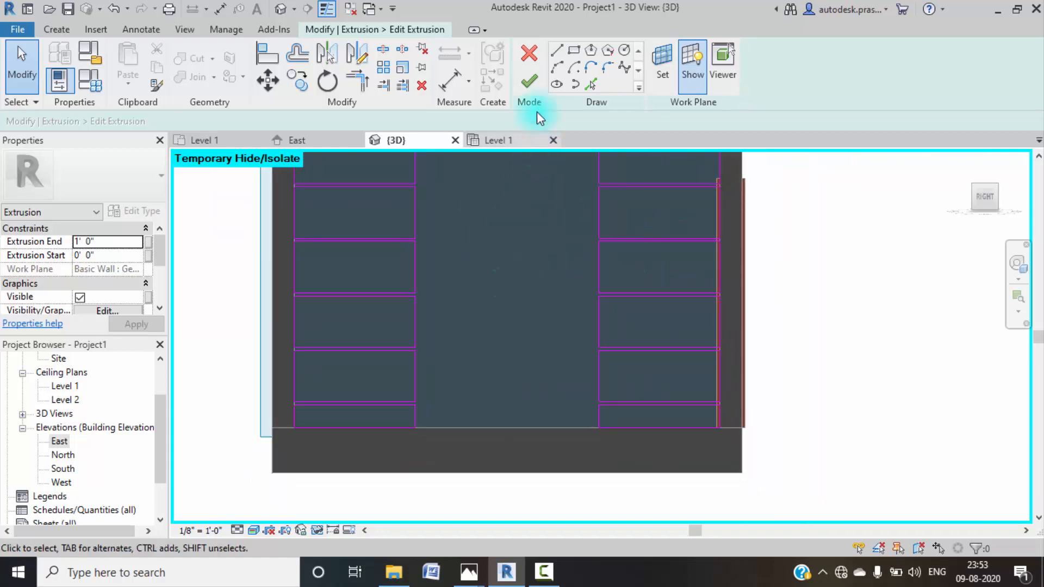
{"action": "left_click", "coordinate": [527, 89]}
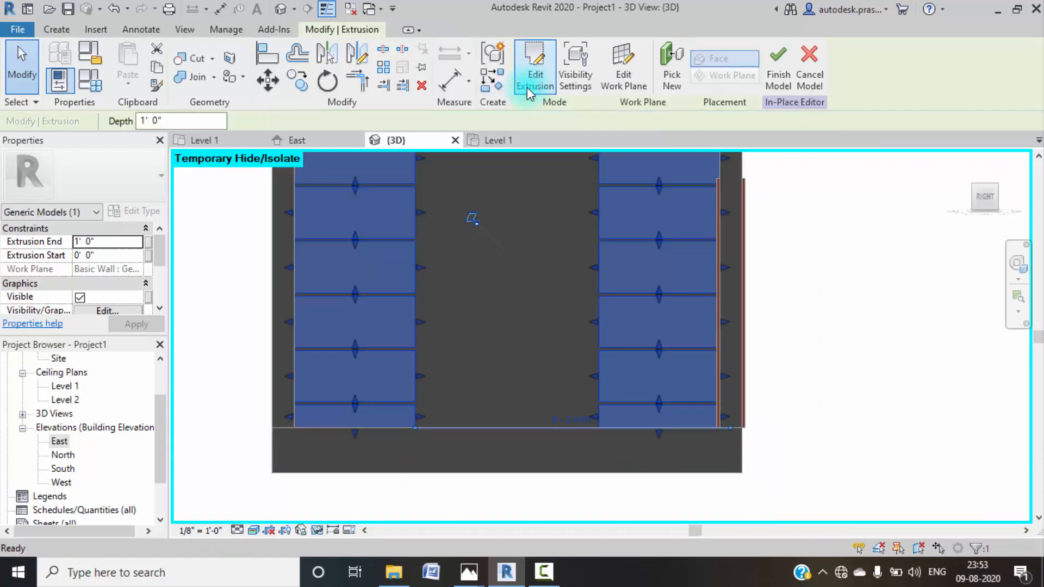
- Set the wall-panel extrusion's depth to 2" and deselect it
{"action": "scroll", "coordinate": [510, 272], "scroll_direction": "down", "scroll_amount": 1}
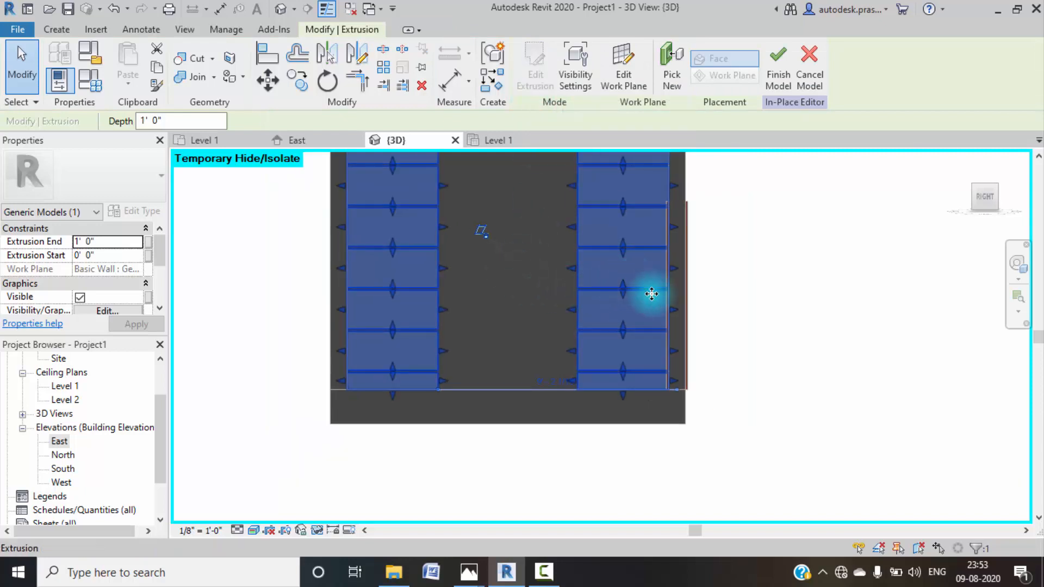
{"action": "middle_click_drag", "start_coordinate": [653, 294], "coordinate": [674, 395], "text": "shift"}
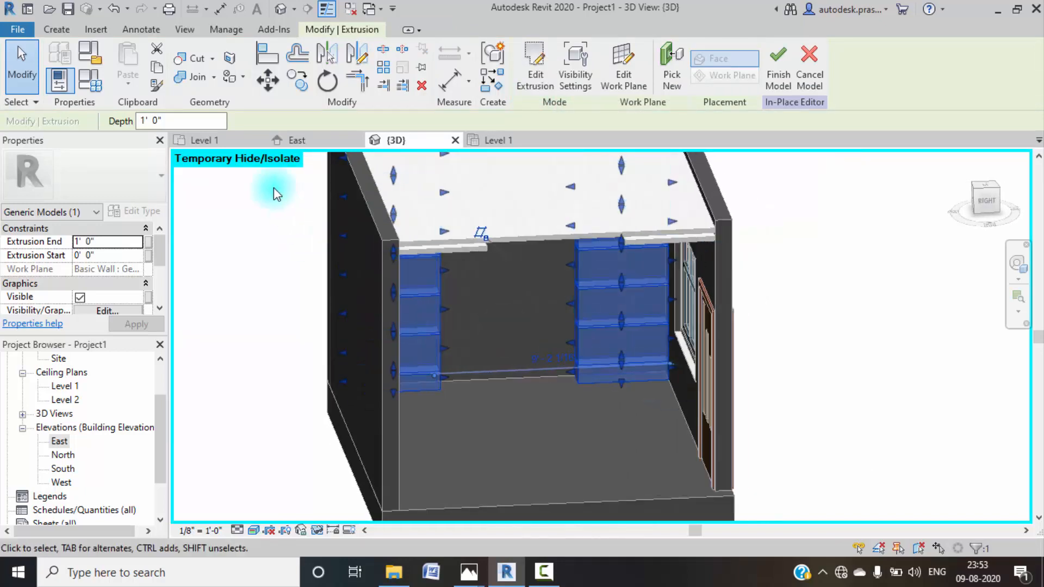
{"action": "left_click", "coordinate": [174, 120]}
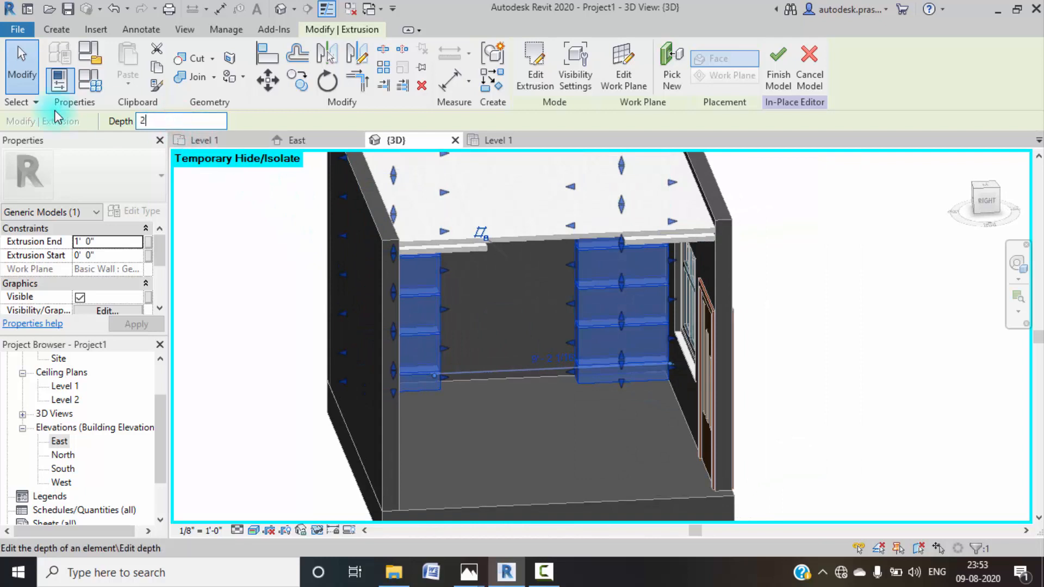
{"action": "key", "text": "Return"}
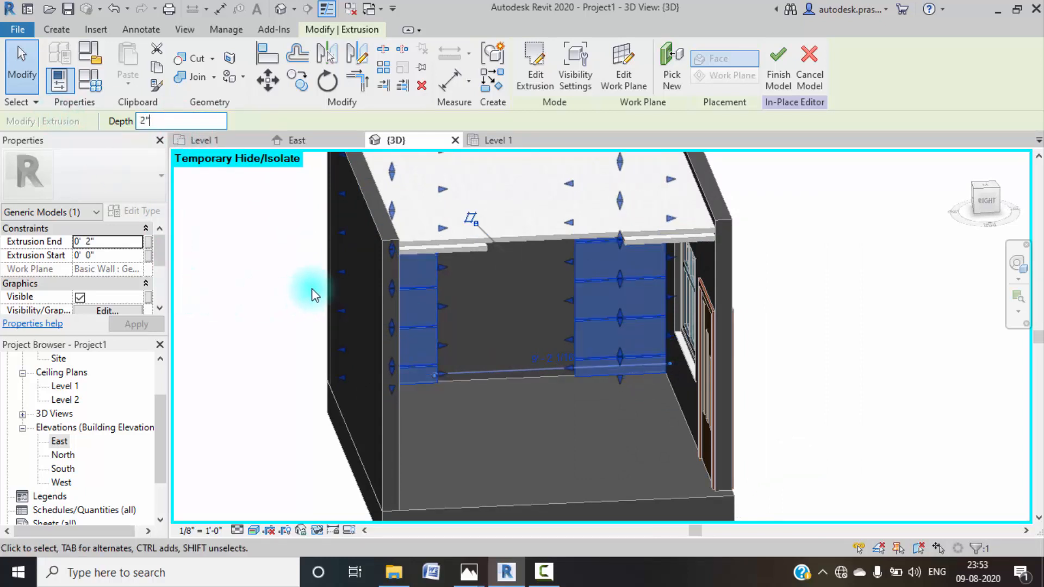
{"action": "left_click", "coordinate": [228, 265]}
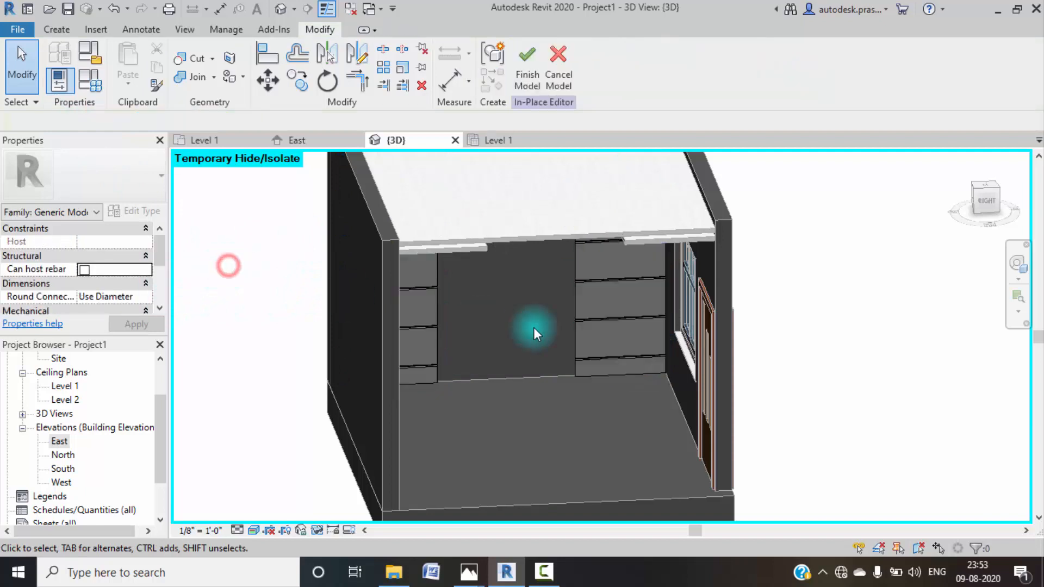
{"action": "middle_click_drag", "start_coordinate": [616, 388], "coordinate": [432, 296], "text": "shift"}
{"action": "left_click", "coordinate": [445, 305]}
{"action": "scroll", "coordinate": [479, 303], "scroll_direction": "up", "scroll_amount": 6}
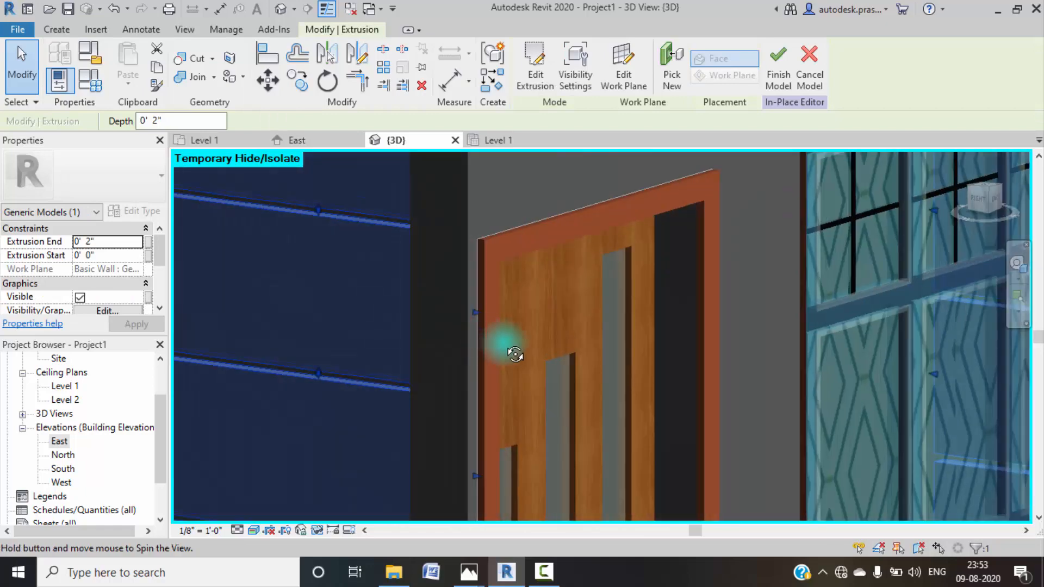
{"action": "middle_click_drag", "start_coordinate": [515, 354], "coordinate": [489, 346], "text": "shift"}
{"action": "scroll", "coordinate": [477, 363], "scroll_direction": "down", "scroll_amount": 5}
{"action": "left_click", "coordinate": [226, 29]}
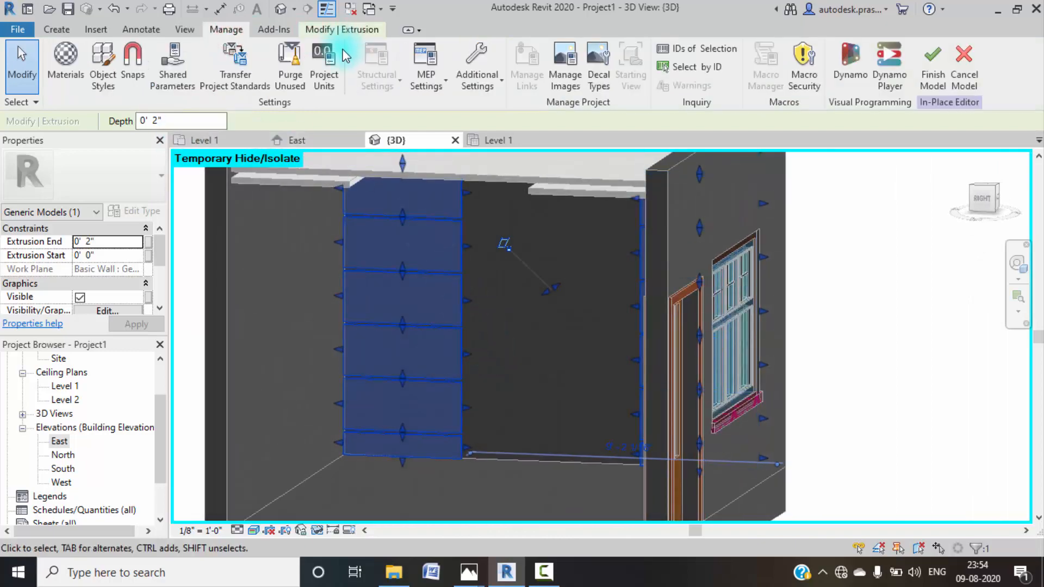
{"action": "left_click", "coordinate": [64, 76]}
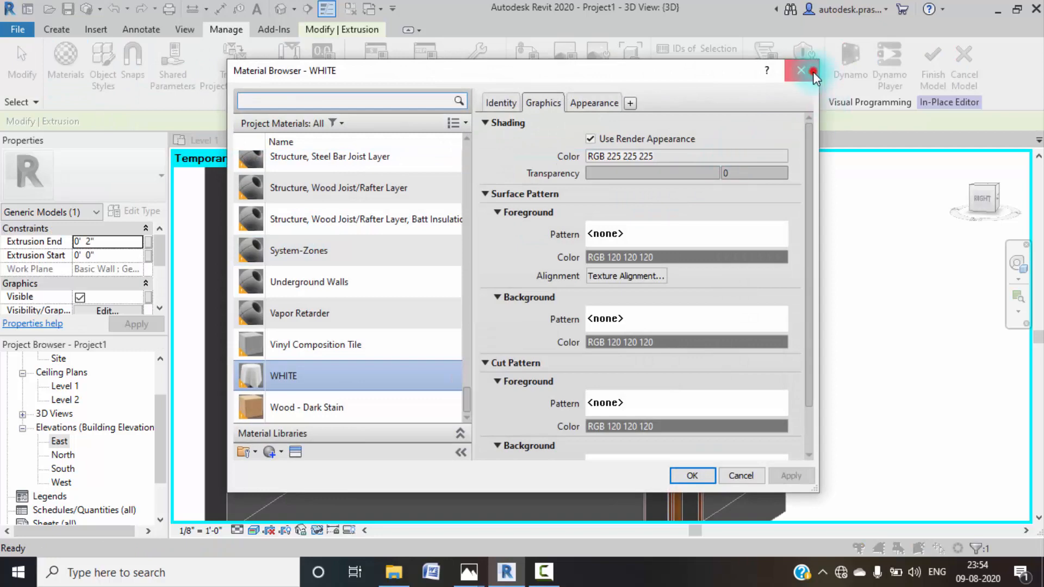
{"action": "left_click", "coordinate": [814, 73]}
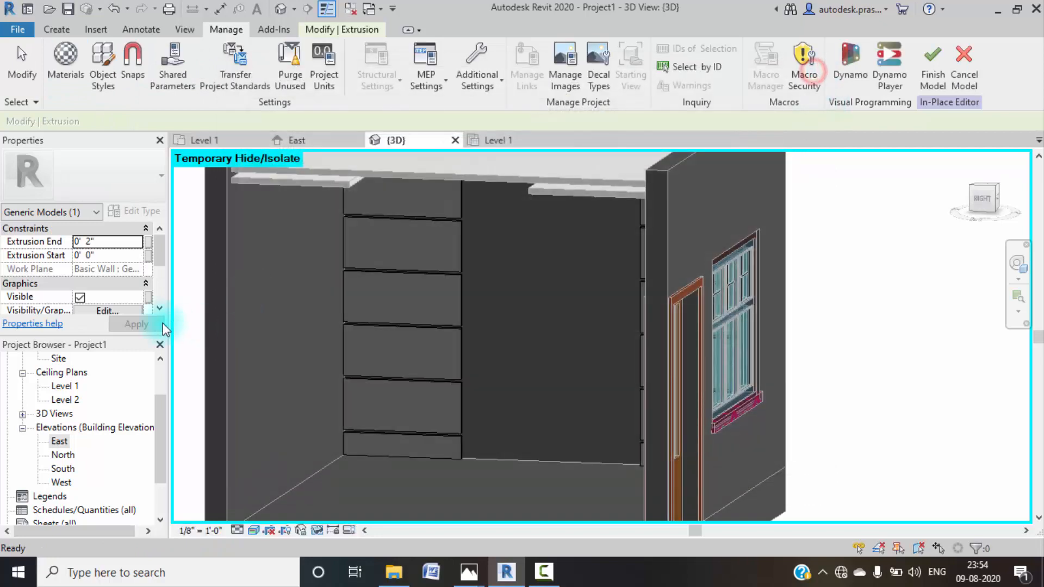
{"action": "key", "text": "Escape"}
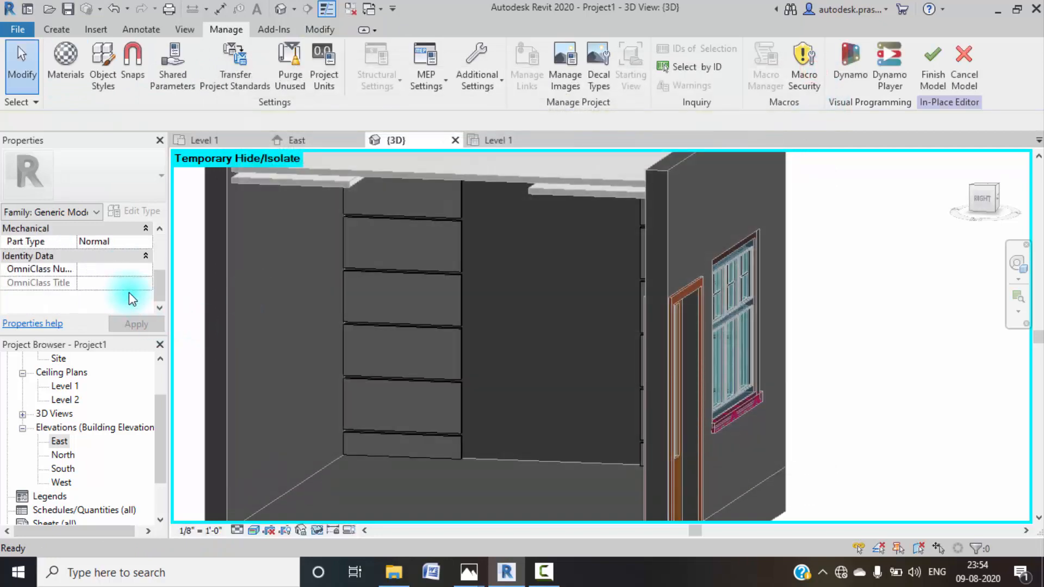
- Open the material assignment of the wall-panel extrusion and create a new material
{"action": "left_click", "coordinate": [433, 328]}
{"action": "scroll", "coordinate": [126, 305], "scroll_direction": "down", "scroll_amount": 3}
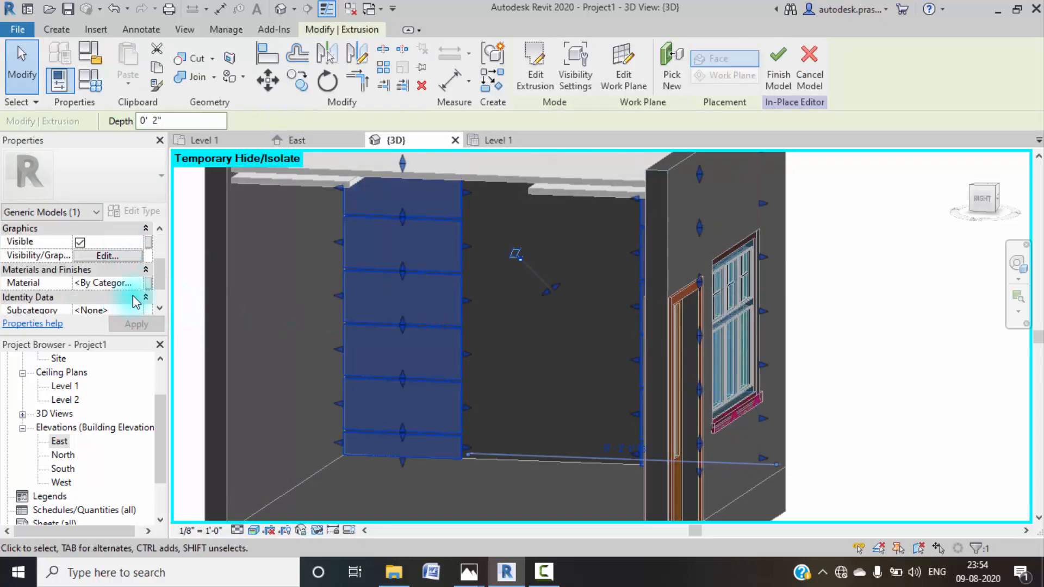
{"action": "left_click", "coordinate": [138, 284]}
{"action": "left_click", "coordinate": [137, 284]}
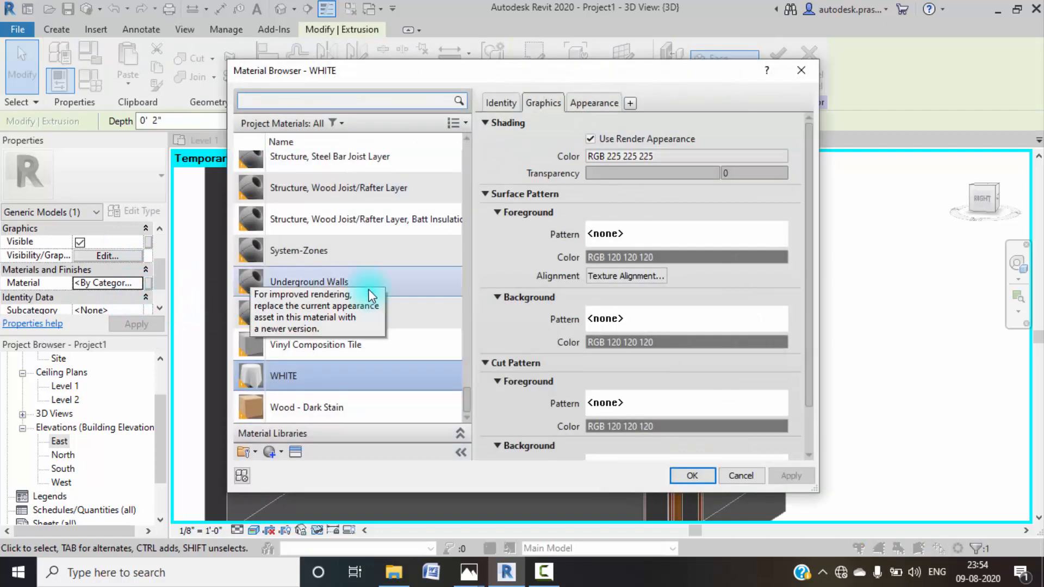
{"action": "left_click", "coordinate": [281, 454]}
{"action": "left_click", "coordinate": [291, 466]}
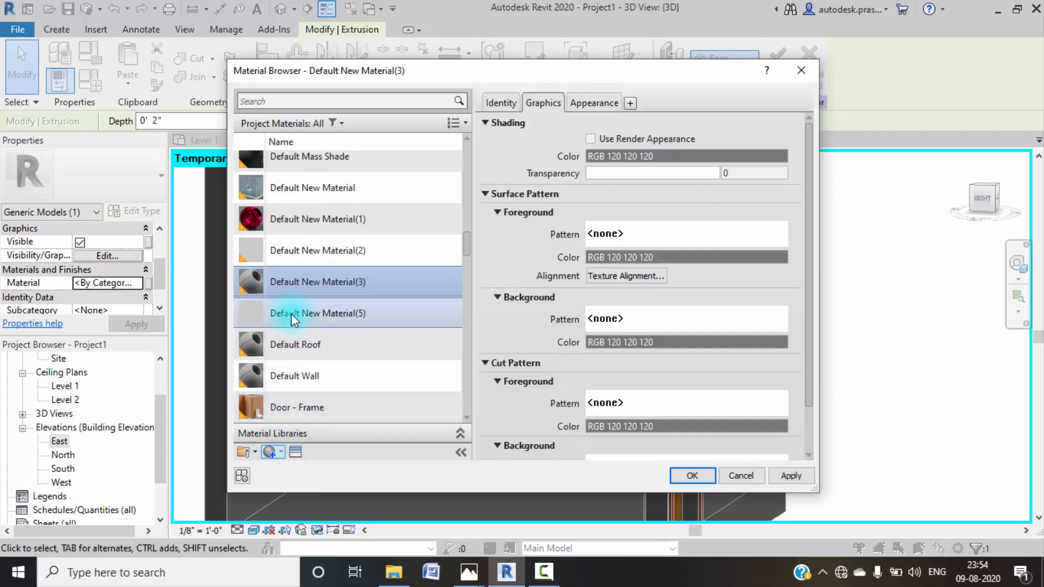
- Rename the new material WOODEN and make its shading use the render appearance
{"action": "right_click", "coordinate": [299, 289]}
{"action": "left_click", "coordinate": [355, 334]}
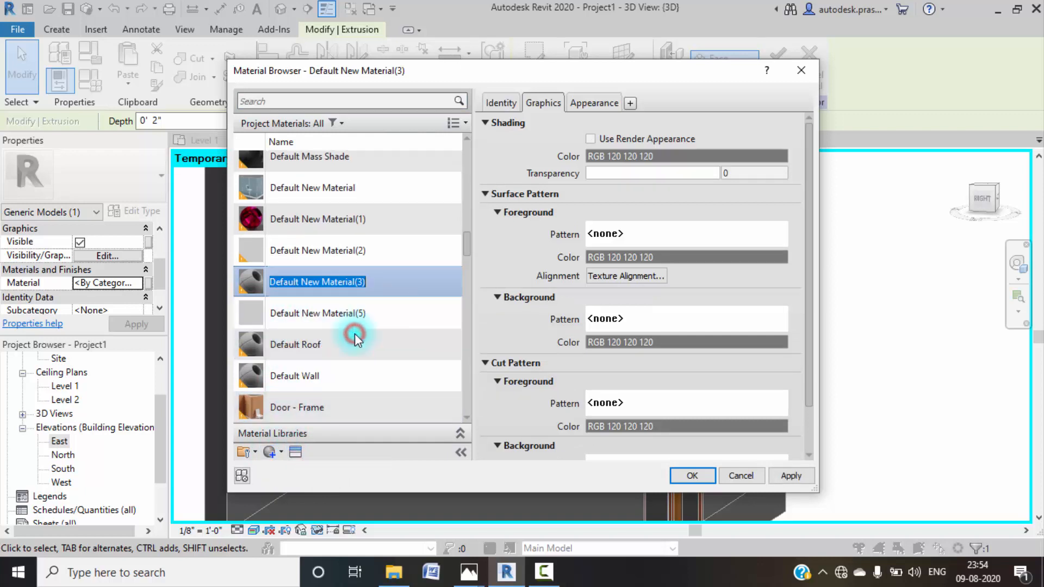
{"action": "type", "text": "wooDEN"}
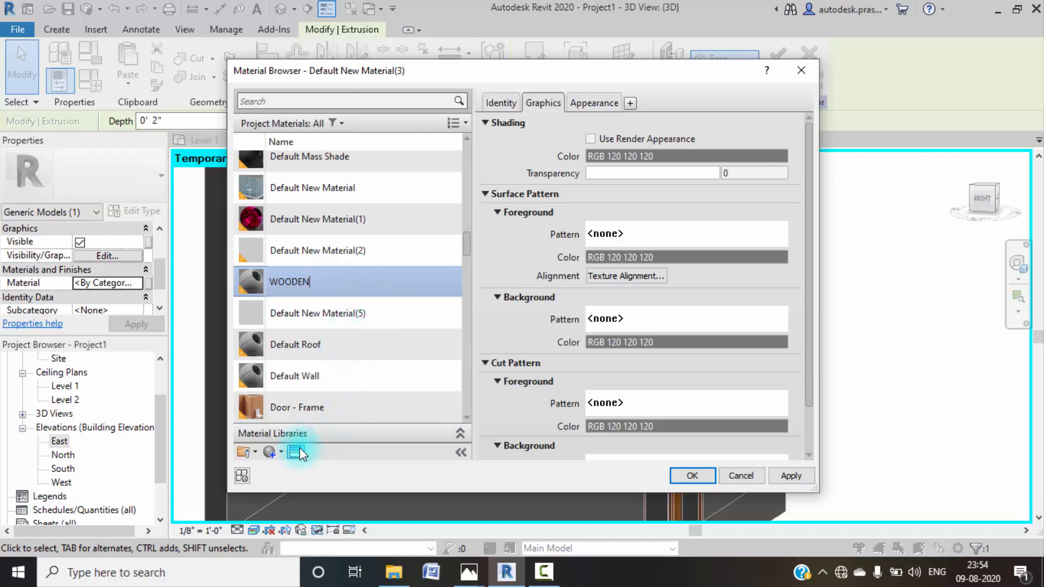
{"action": "left_click", "coordinate": [591, 139]}
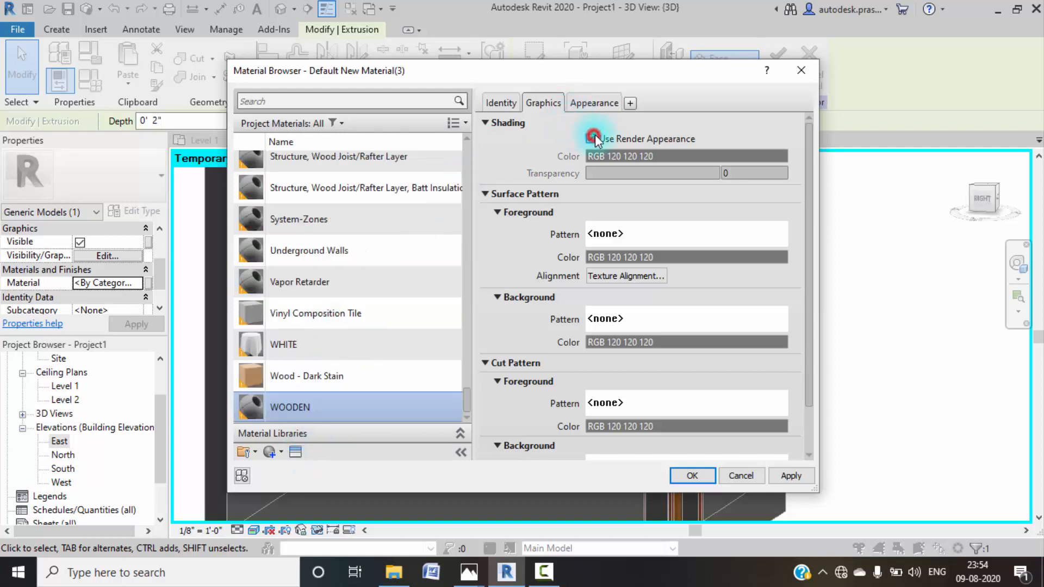
- Load wooden wallppr interior bedroom.jpg from the interior design files folder as WOODEN's appearance image and assign the material to the extrusion
{"action": "left_click", "coordinate": [599, 102]}
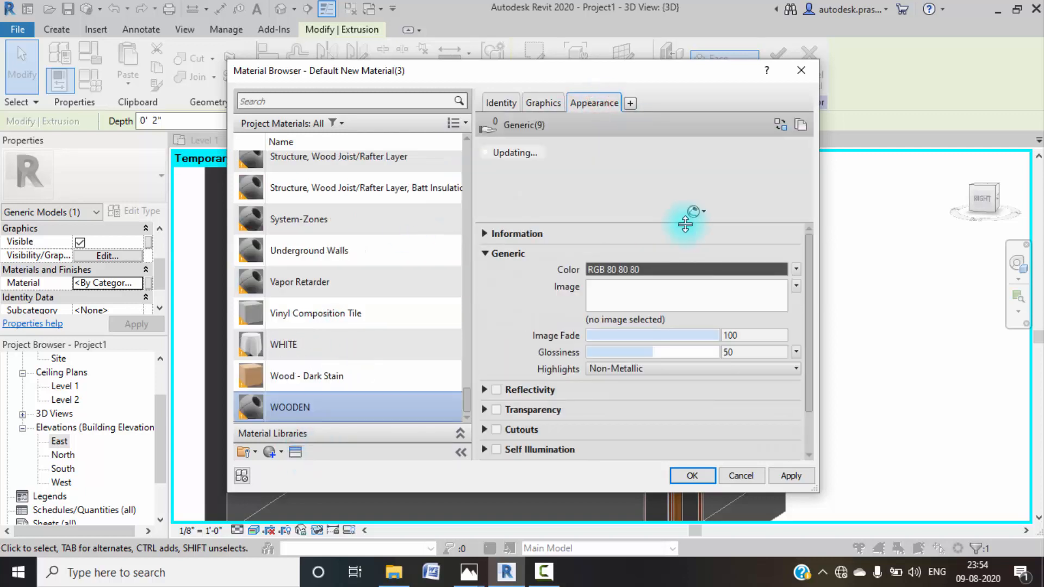
{"action": "left_click", "coordinate": [660, 294]}
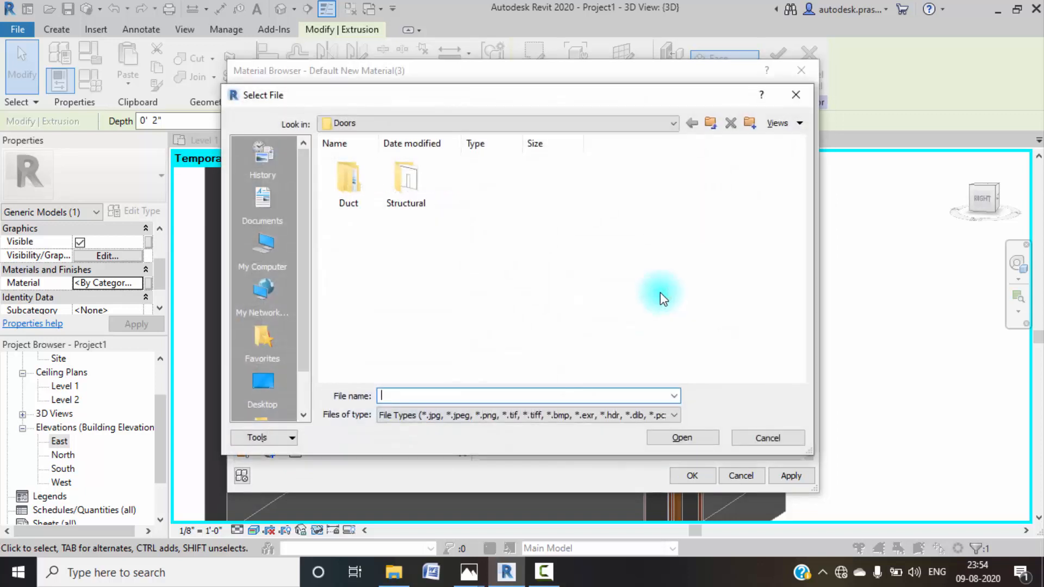
{"action": "left_click", "coordinate": [263, 384]}
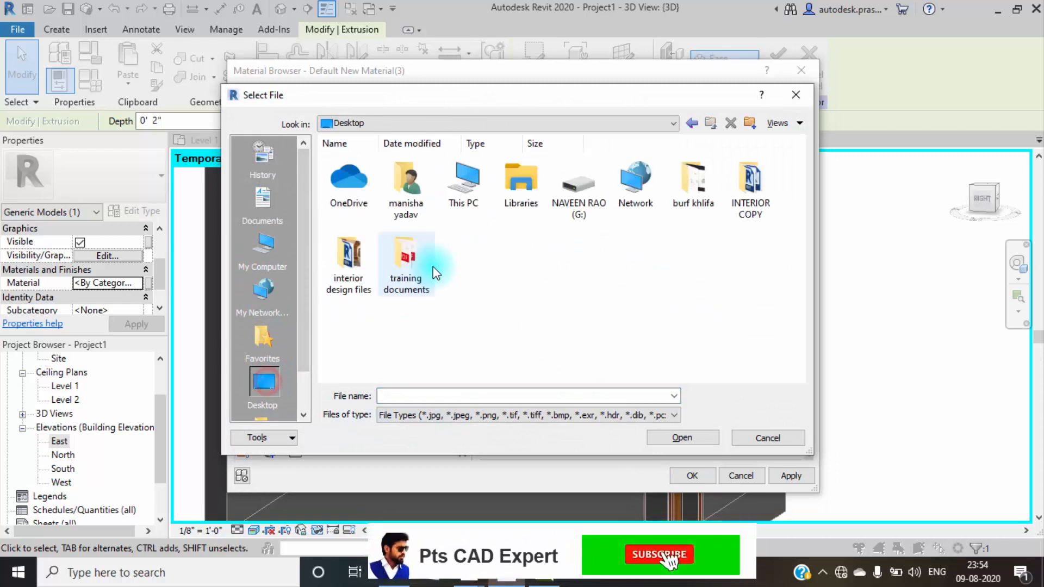
{"action": "double_click", "coordinate": [358, 289]}
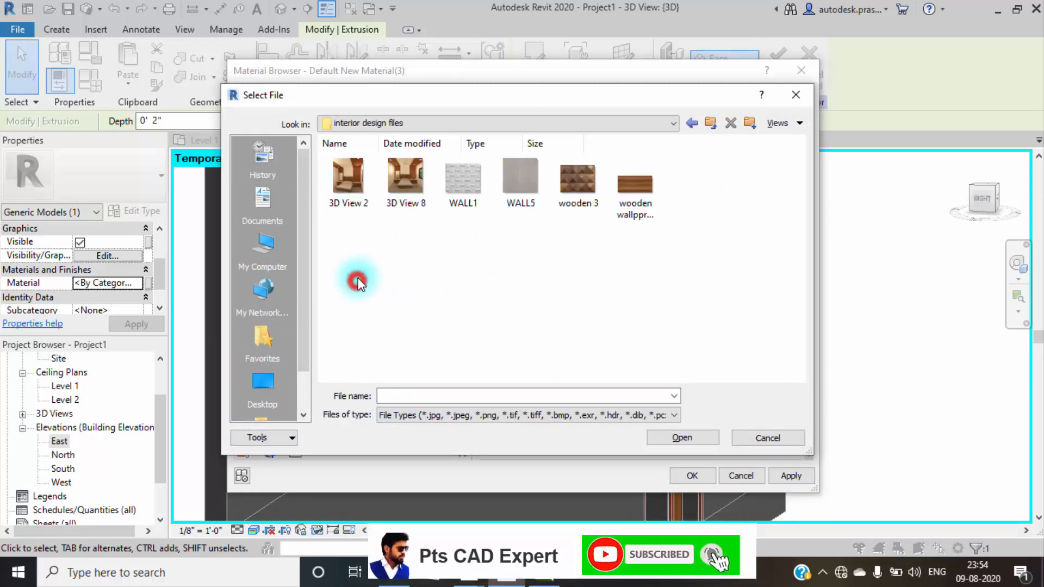
{"action": "left_click", "coordinate": [639, 186]}
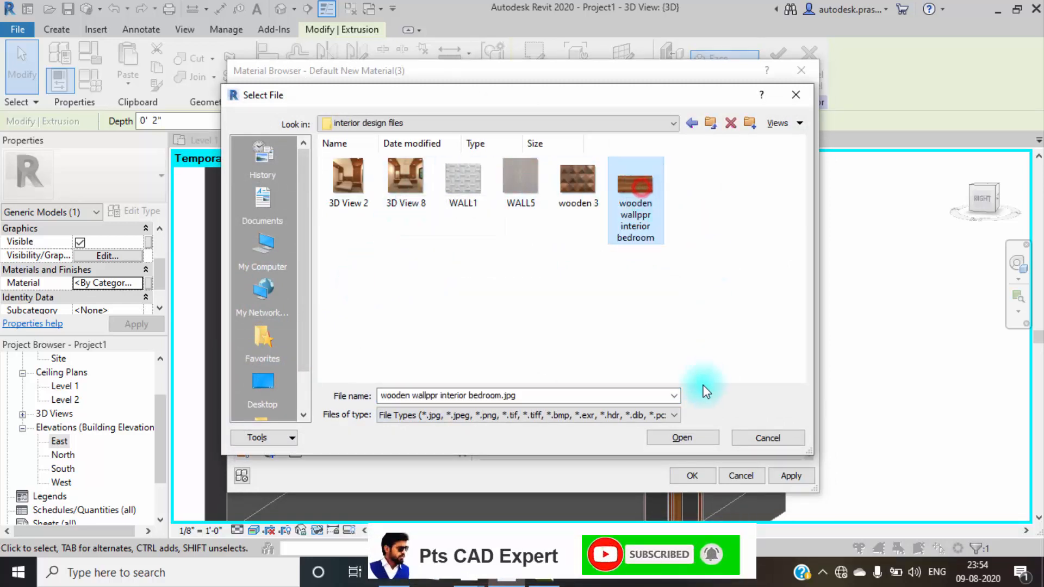
{"action": "left_click", "coordinate": [680, 436]}
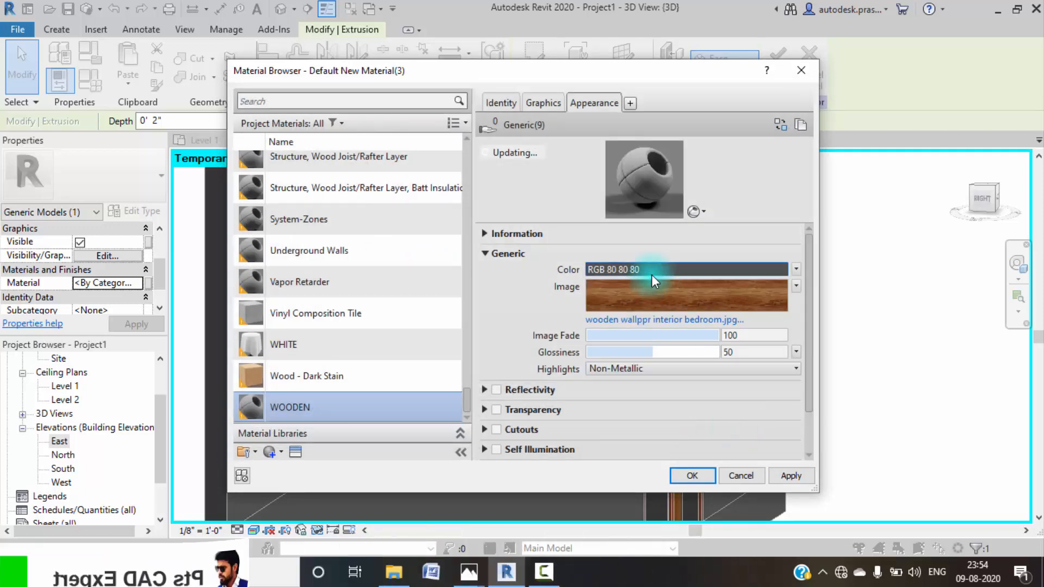
{"action": "left_click", "coordinate": [700, 476]}
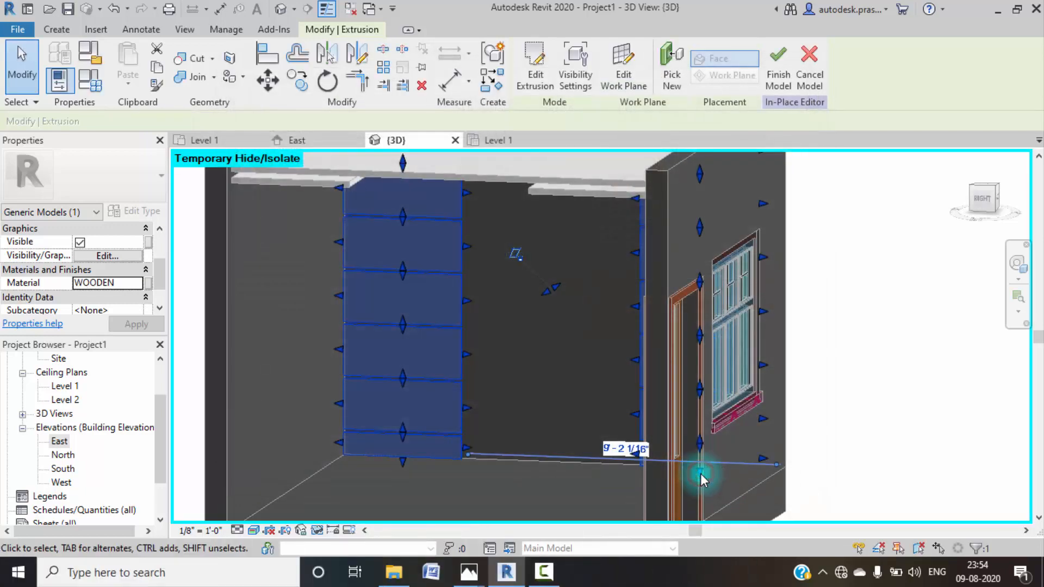
- Deselect the wall-panel extrusion and finish the in-place model
{"action": "left_click", "coordinate": [527, 363]}
{"action": "scroll", "coordinate": [470, 346], "scroll_direction": "down", "scroll_amount": 4}
{"action": "mouse_move", "coordinate": [471, 347]}
{"action": "middle_mouse_down"}
{"action": "mouse_move", "coordinate": [543, 360]}
{"action": "mouse_move", "coordinate": [625, 291]}
{"action": "mouse_move", "coordinate": [604, 285]}
{"action": "mouse_move", "coordinate": [538, 331]}
{"action": "mouse_move", "coordinate": [519, 297]}
{"action": "middle_mouse_up"}
{"action": "left_click", "coordinate": [527, 76]}
{"action": "scroll", "coordinate": [449, 235], "scroll_direction": "up", "scroll_amount": 4}
- Edit the structure of the lower ceiling's type and assign the WOODEN material to its Finish 2 [5] layer
{"action": "left_click", "coordinate": [446, 230]}
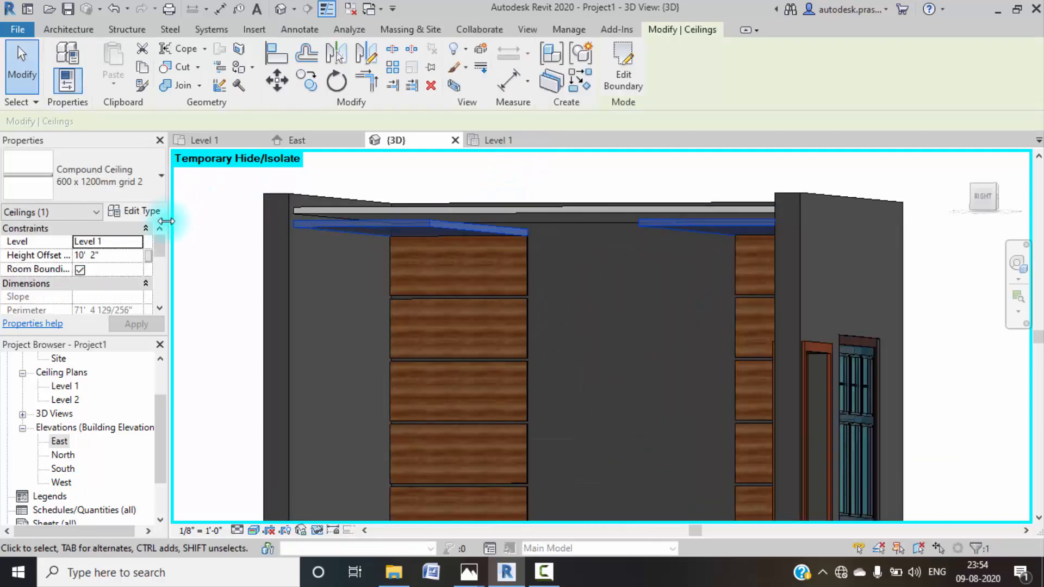
{"action": "left_click", "coordinate": [140, 212]}
{"action": "left_click", "coordinate": [660, 173]}
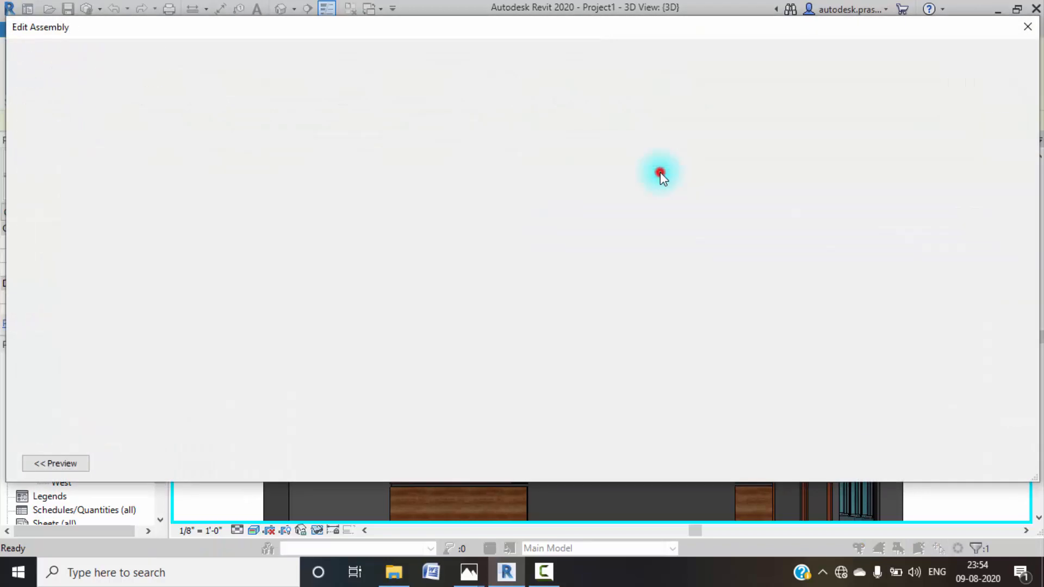
{"action": "left_click", "coordinate": [548, 201]}
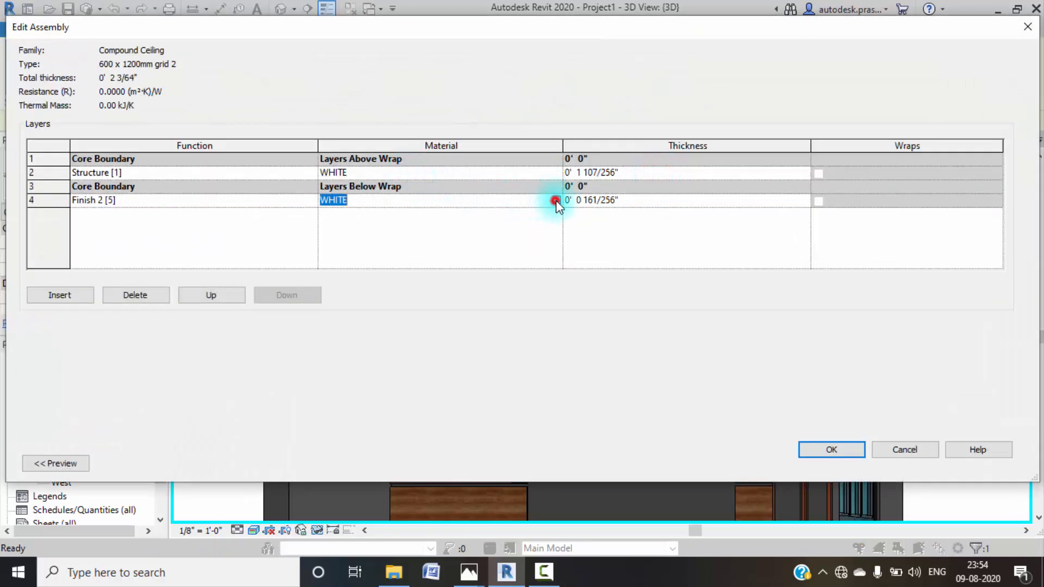
{"action": "left_click", "coordinate": [556, 200]}
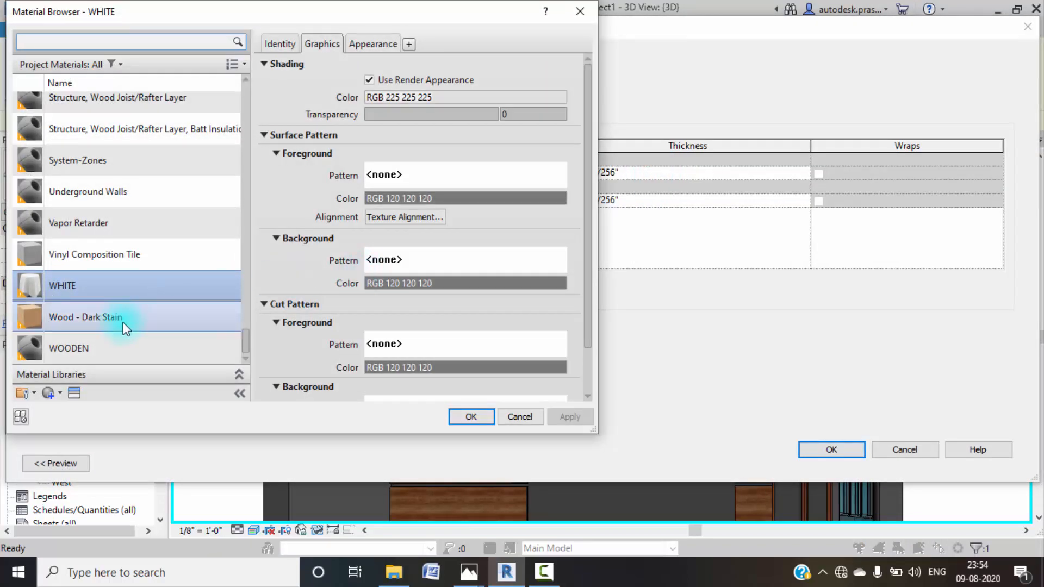
{"action": "left_click", "coordinate": [116, 344]}
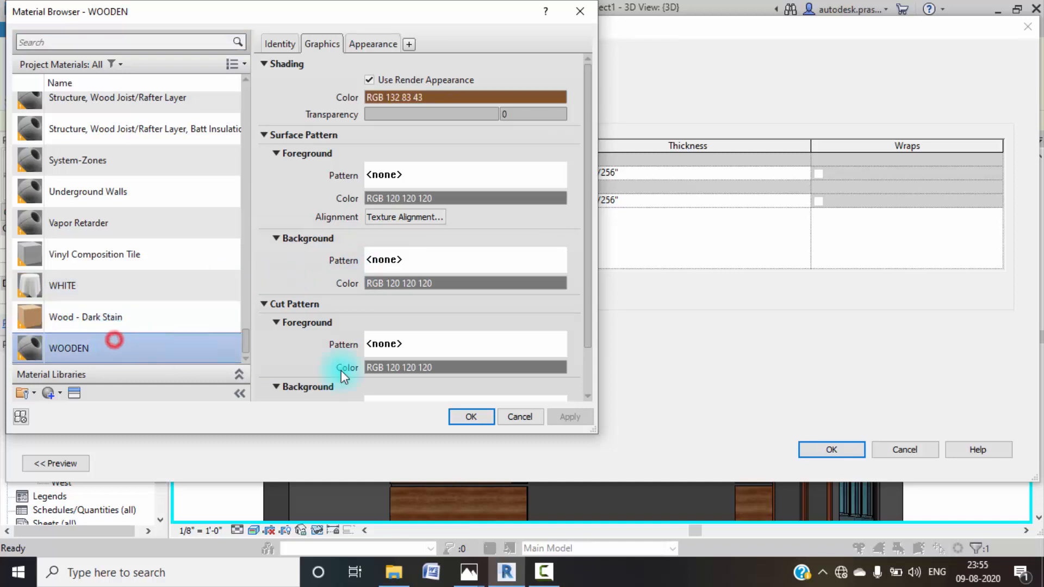
{"action": "left_click", "coordinate": [469, 416]}
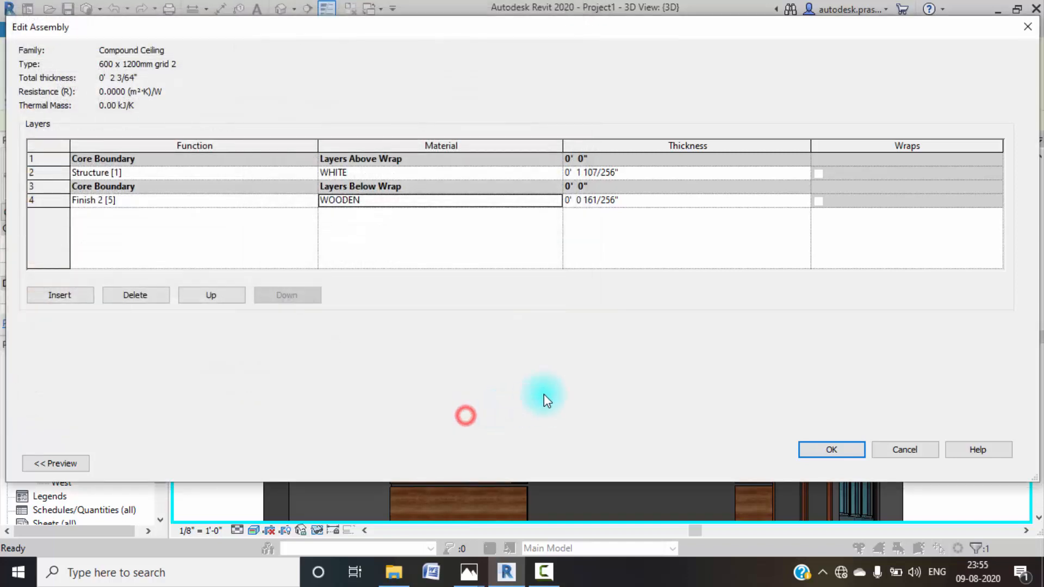
- Assign WOODEN to the lower ceiling's Structure [1] layer, confirm the type changes and deselect the ceiling
{"action": "left_click", "coordinate": [548, 173]}
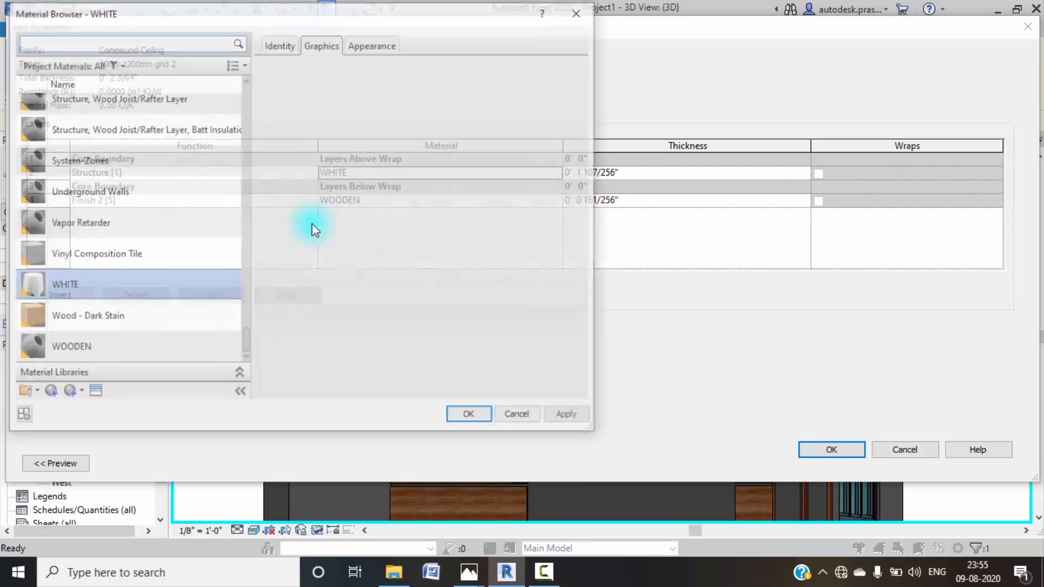
{"action": "left_click", "coordinate": [117, 343]}
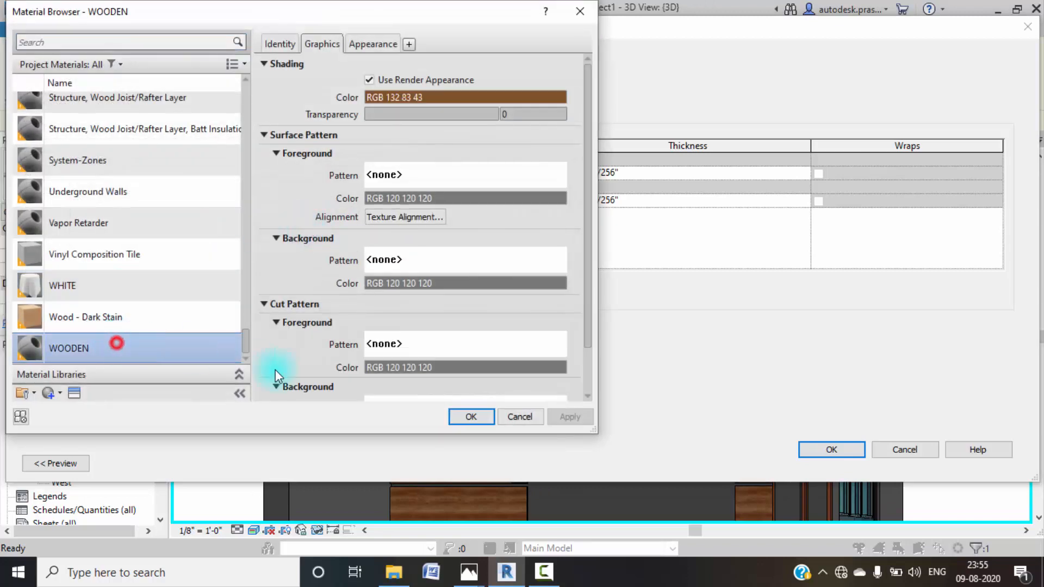
{"action": "left_click", "coordinate": [458, 417]}
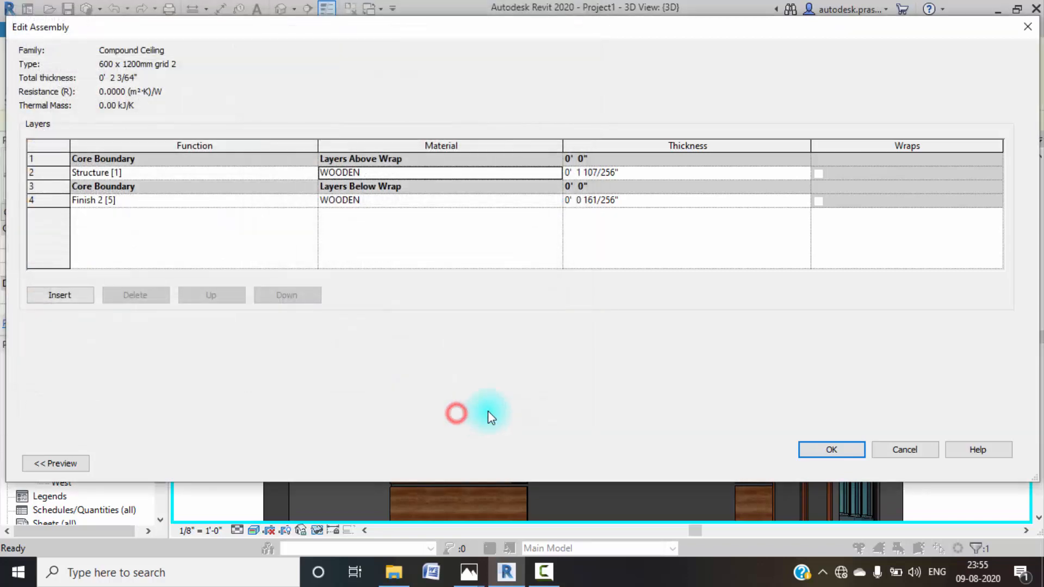
{"action": "left_click", "coordinate": [838, 449]}
{"action": "left_click", "coordinate": [838, 456]}
{"action": "left_click", "coordinate": [223, 336]}
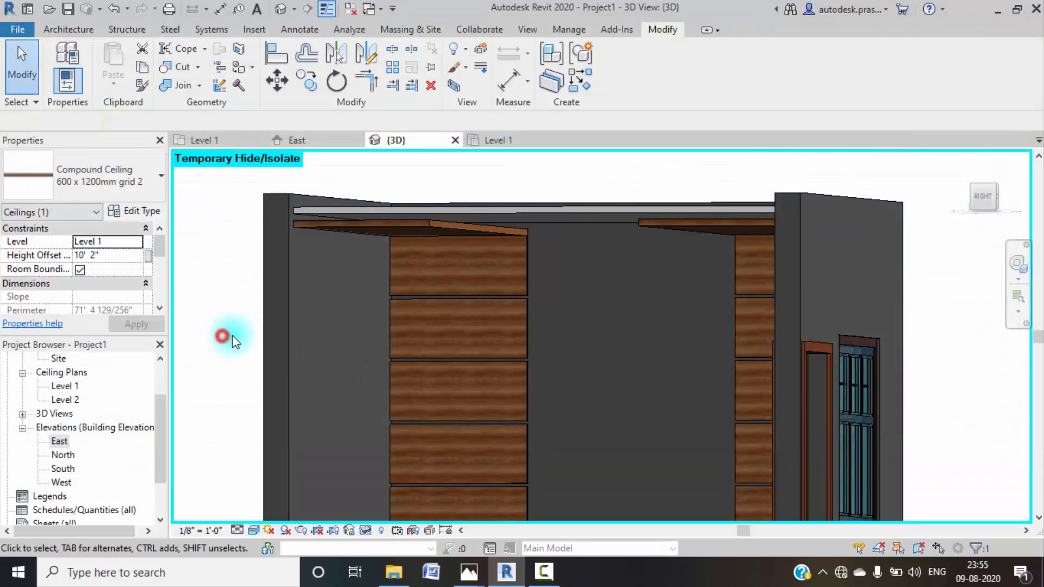
- From the Finish 2 [5] layer of the lower ceiling's type, create a new material named WOODEN2
{"action": "middle_click_drag", "start_coordinate": [399, 387], "coordinate": [427, 233], "text": "shift"}
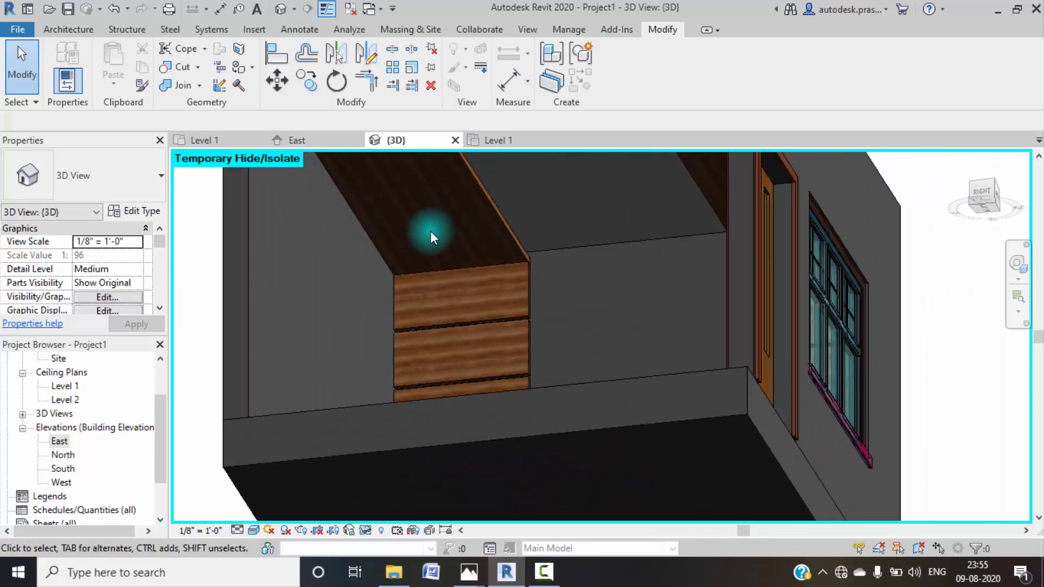
{"action": "scroll", "coordinate": [426, 233], "scroll_direction": "up", "scroll_amount": 2}
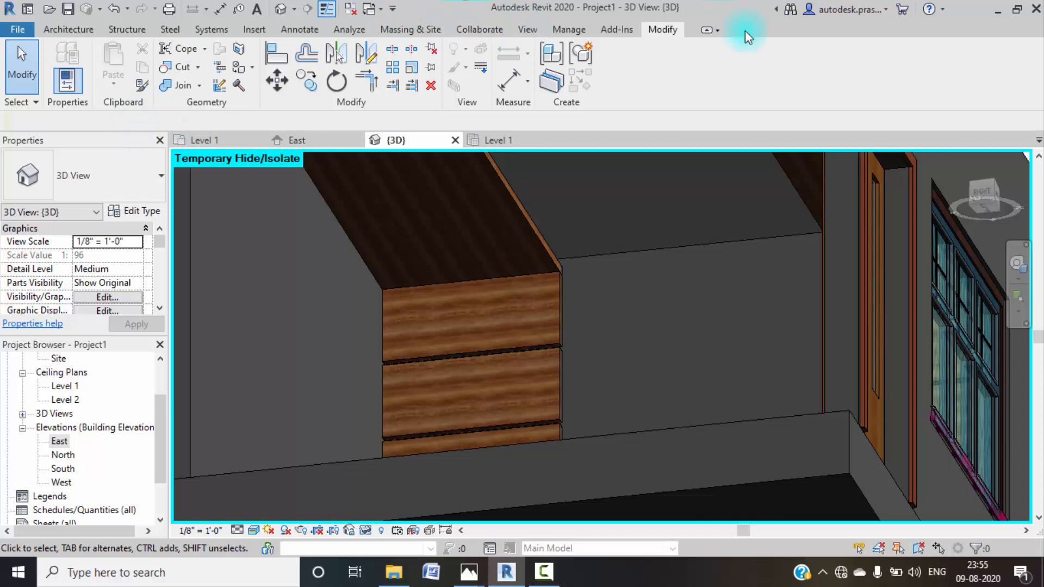
{"action": "left_click", "coordinate": [500, 179]}
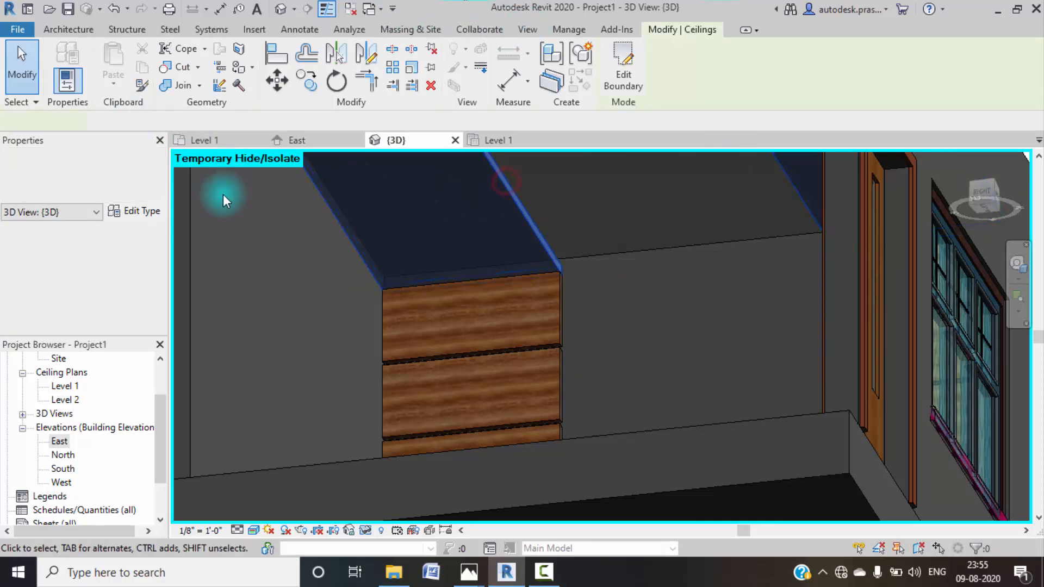
{"action": "left_click", "coordinate": [135, 213]}
{"action": "left_click", "coordinate": [743, 173]}
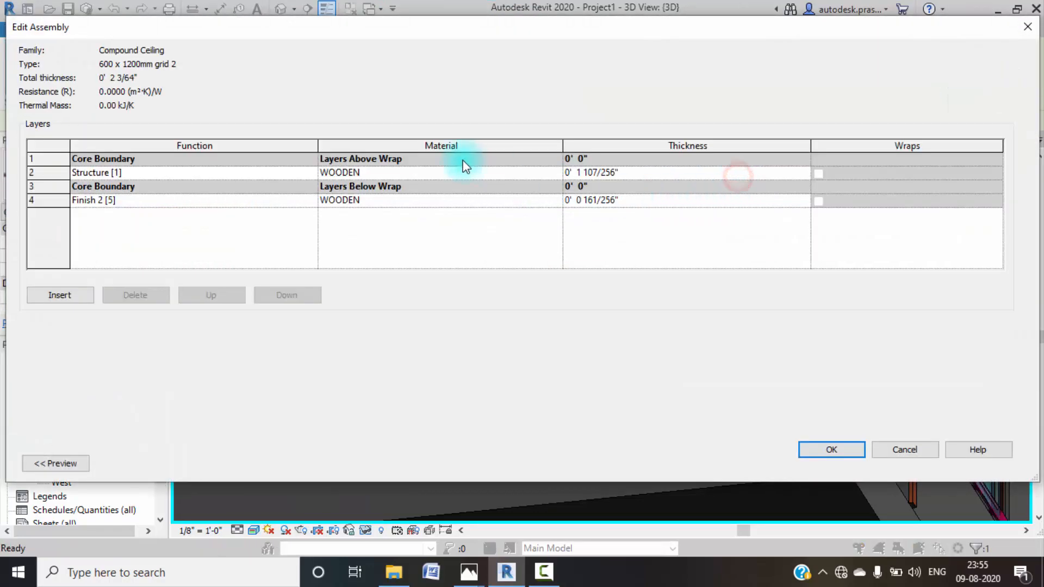
{"action": "left_click", "coordinate": [554, 200]}
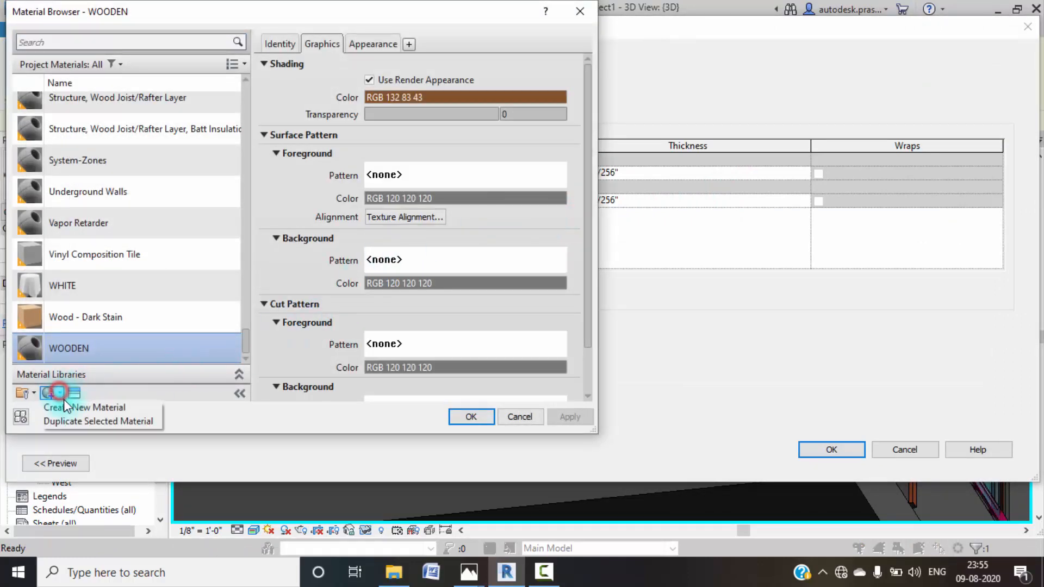
{"action": "left_click", "coordinate": [69, 408]}
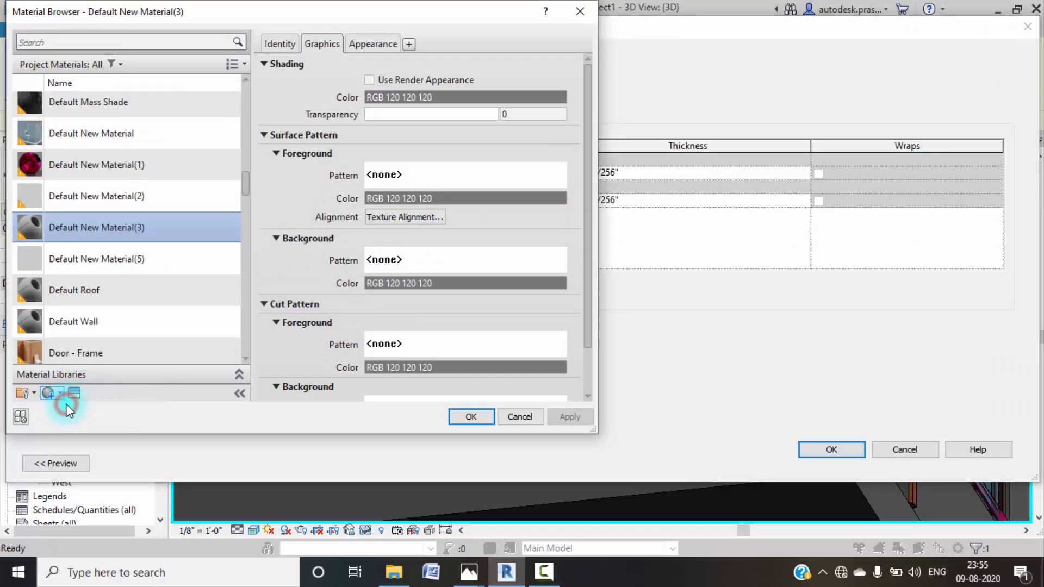
{"action": "right_click", "coordinate": [93, 224]}
{"action": "left_click", "coordinate": [122, 270]}
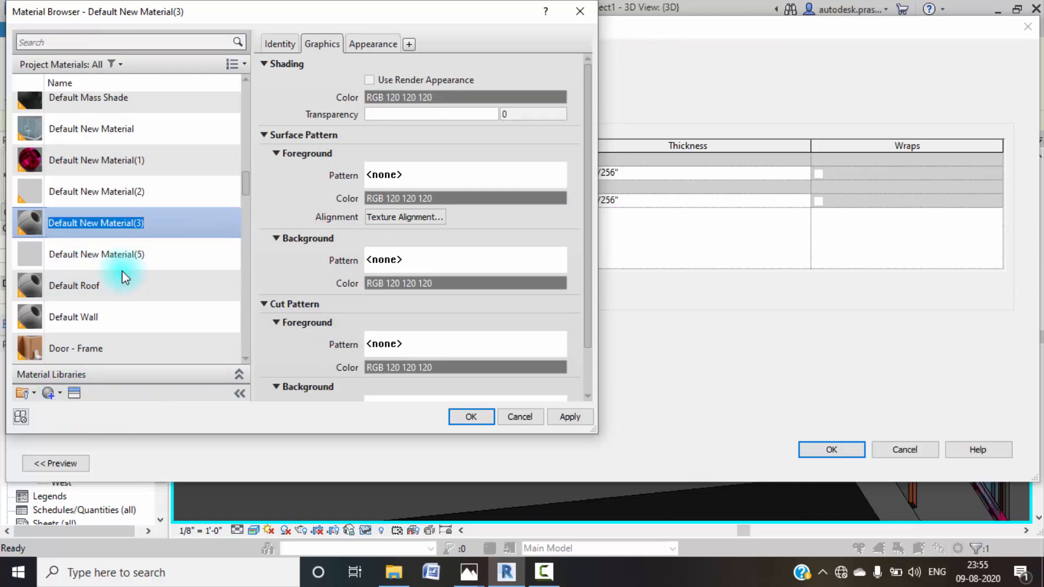
{"action": "type", "text": "WOODEN"}
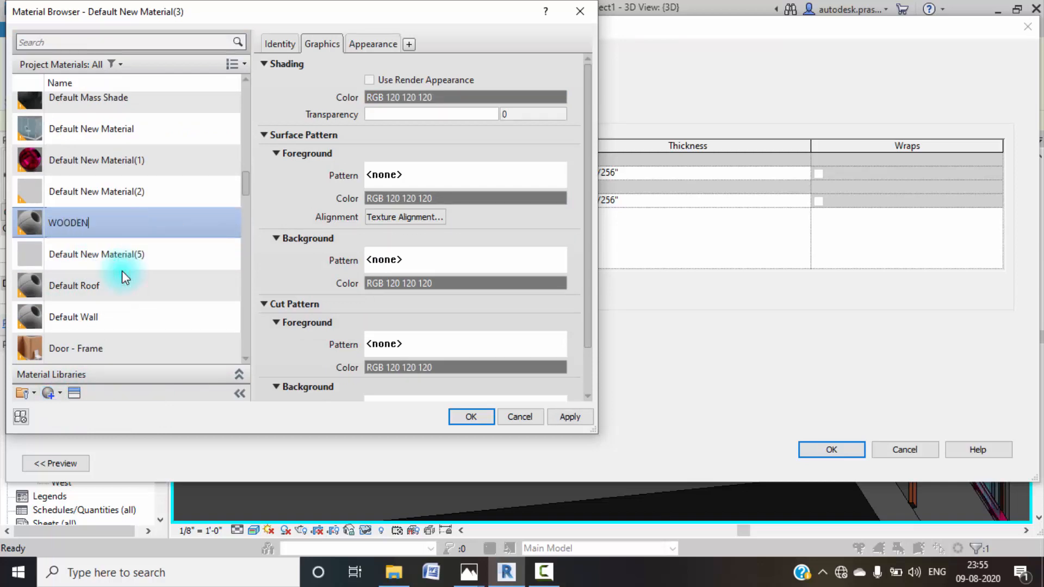
{"action": "type", "text": "2"}
- Make WOODEN2's shading use the render appearance and load wooden wallppr interior bedroom.jpg as its appearance image
{"action": "left_click", "coordinate": [369, 80]}
{"action": "left_click", "coordinate": [373, 43]}
{"action": "left_click", "coordinate": [449, 240]}
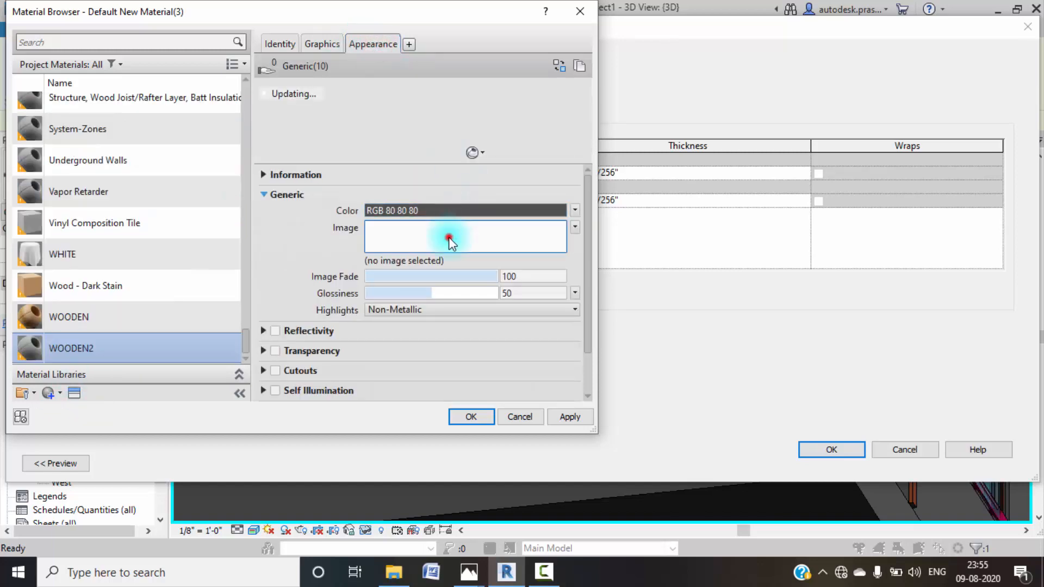
{"action": "left_click", "coordinate": [619, 186]}
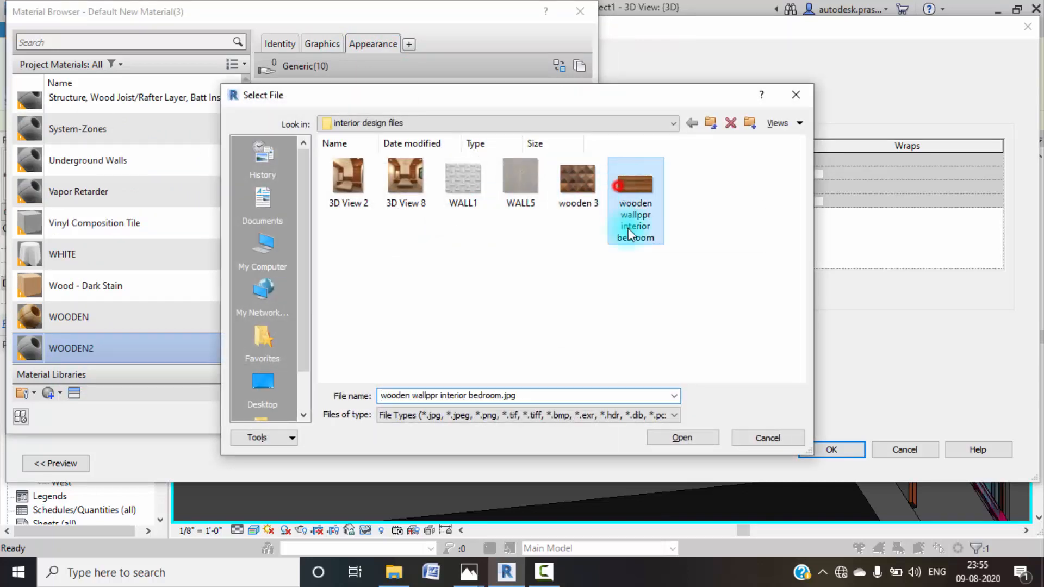
{"action": "left_click", "coordinate": [663, 440]}
- Rotate WOODEN2's texture image to 90° and assign the material to the ceiling's Finish 2 [5] layer
{"action": "left_click", "coordinate": [488, 234]}
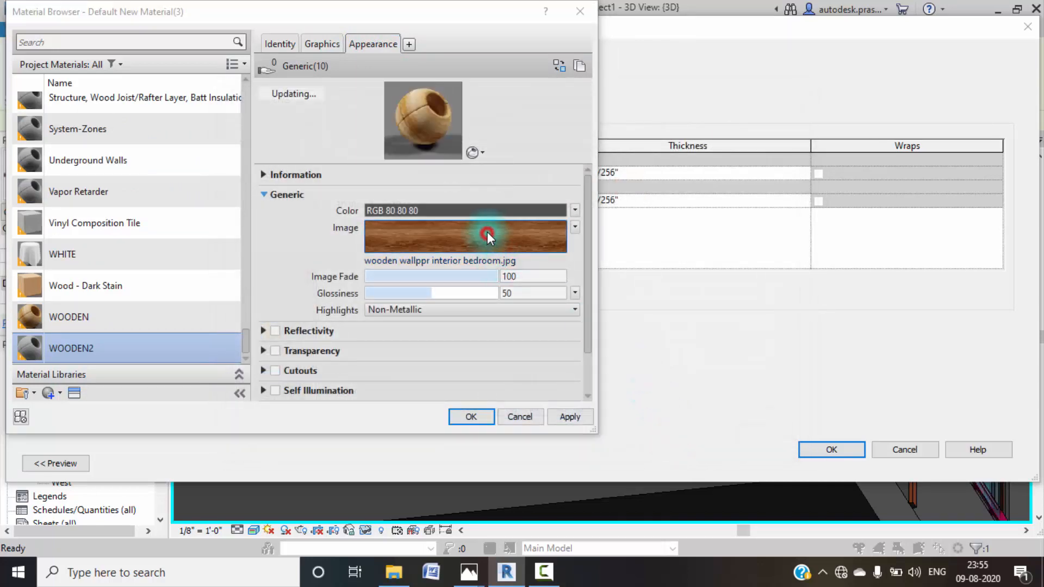
{"action": "mouse_move", "coordinate": [266, 305]}
{"action": "left_mouse_down"}
{"action": "mouse_move", "coordinate": [269, 333]}
{"action": "mouse_move", "coordinate": [210, 326]}
{"action": "left_mouse_up"}
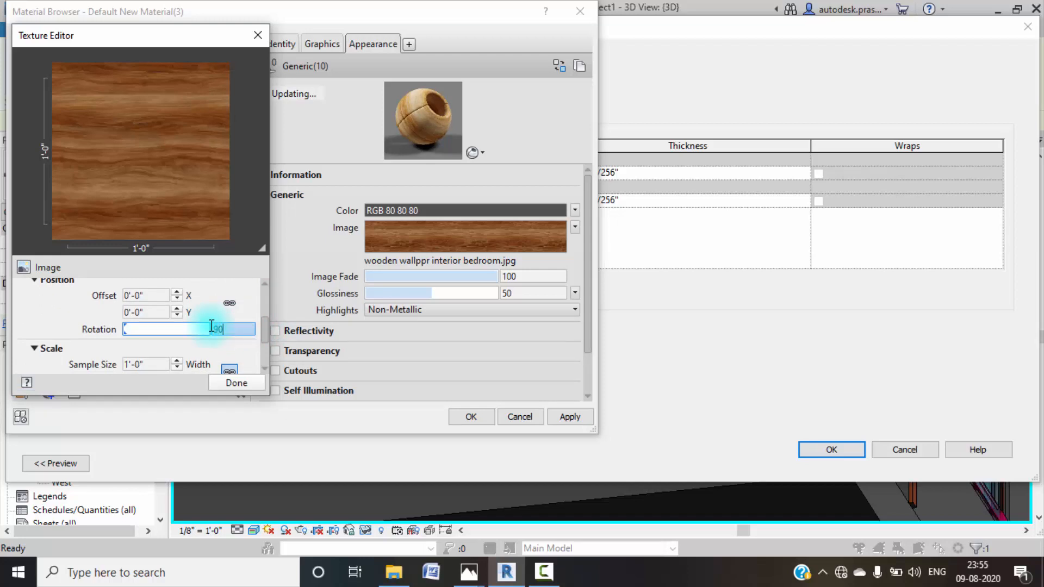
{"action": "type", "text": "90"}
{"action": "left_click", "coordinate": [237, 383]}
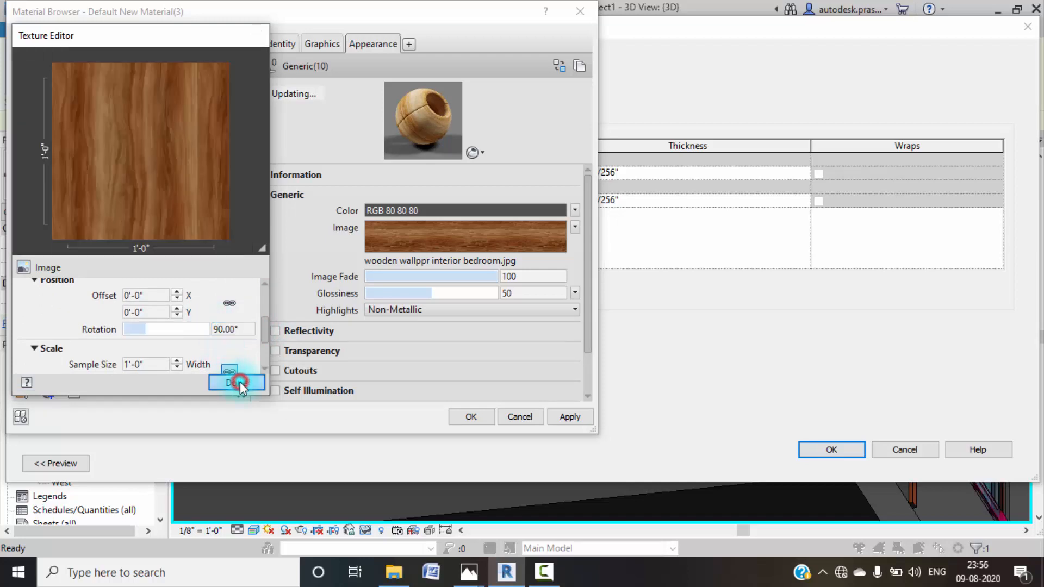
{"action": "mouse_move", "coordinate": [503, 258]}
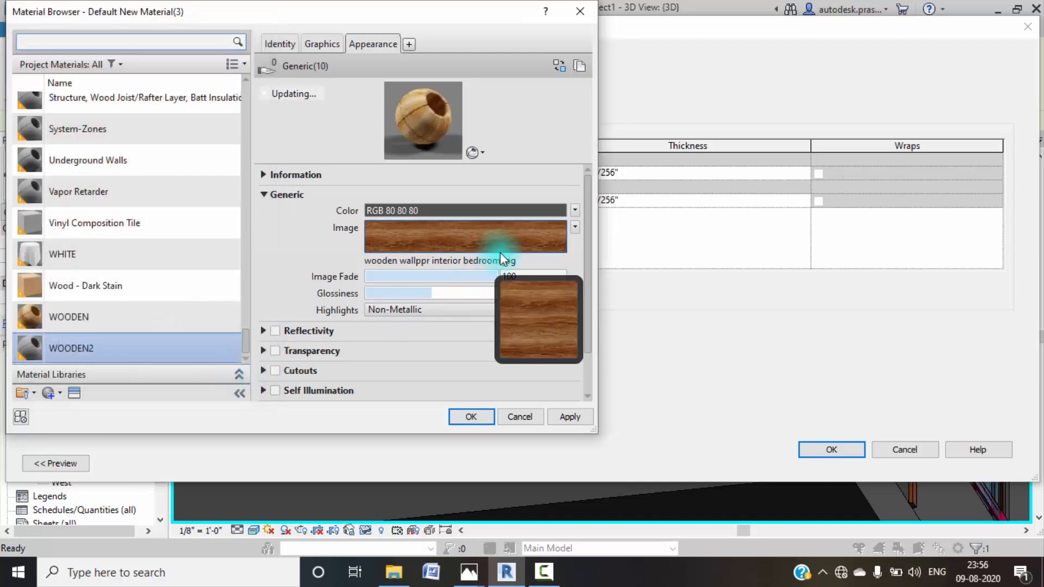
{"action": "left_click", "coordinate": [569, 418]}
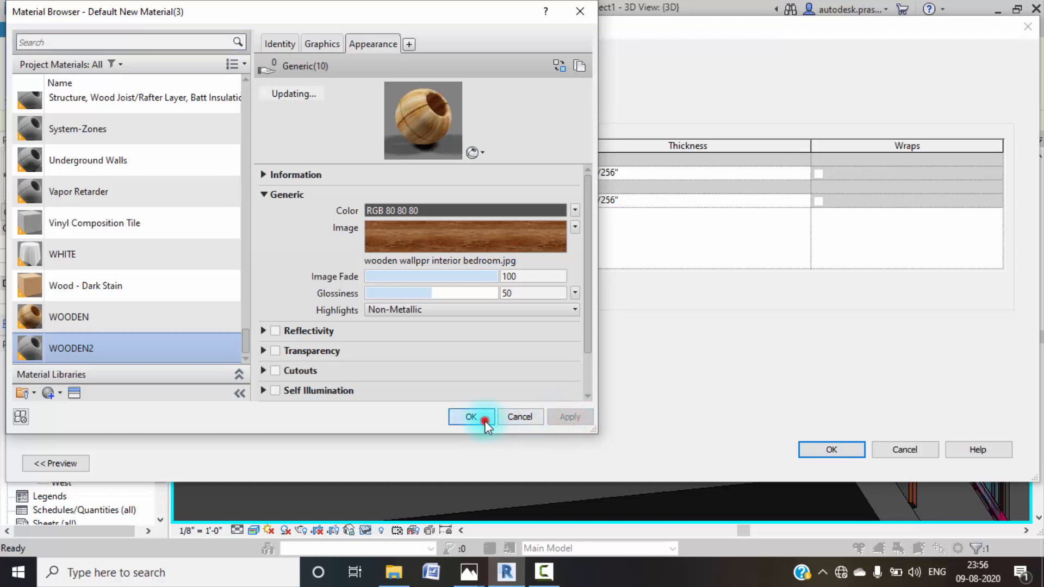
{"action": "left_click", "coordinate": [485, 420]}
- Assign WOODEN2 to the ceiling's Structure [1] layer and confirm the edited assembly
{"action": "left_click", "coordinate": [551, 174]}
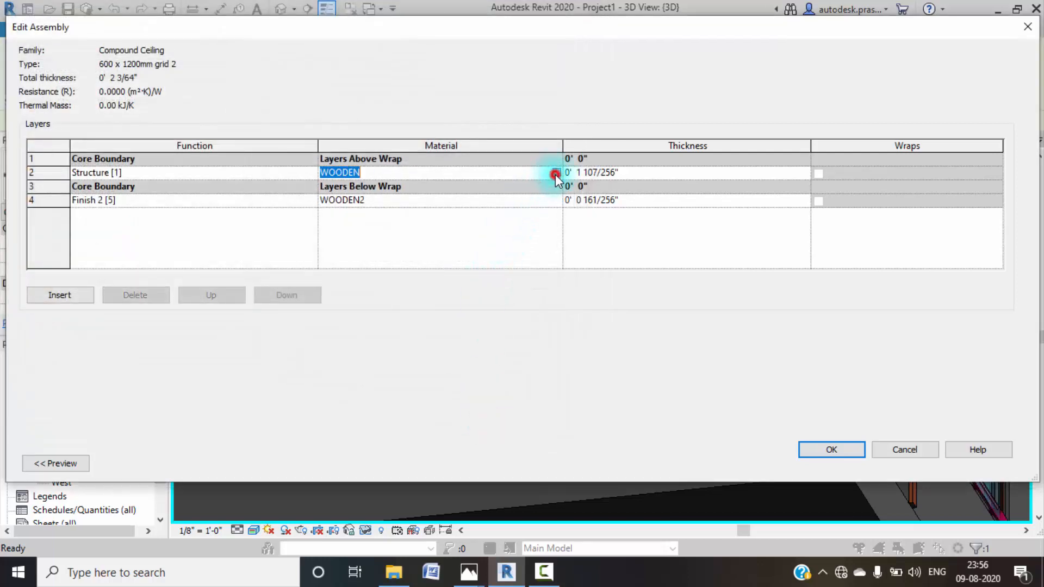
{"action": "left_click", "coordinate": [556, 174]}
{"action": "left_click", "coordinate": [152, 344]}
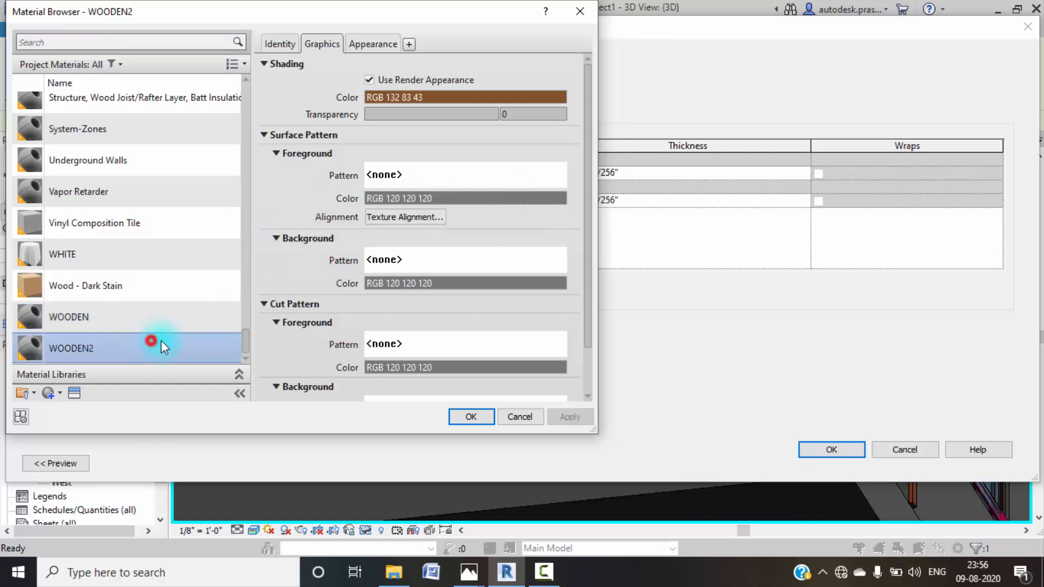
{"action": "left_click", "coordinate": [460, 415]}
{"action": "left_click", "coordinate": [811, 449]}
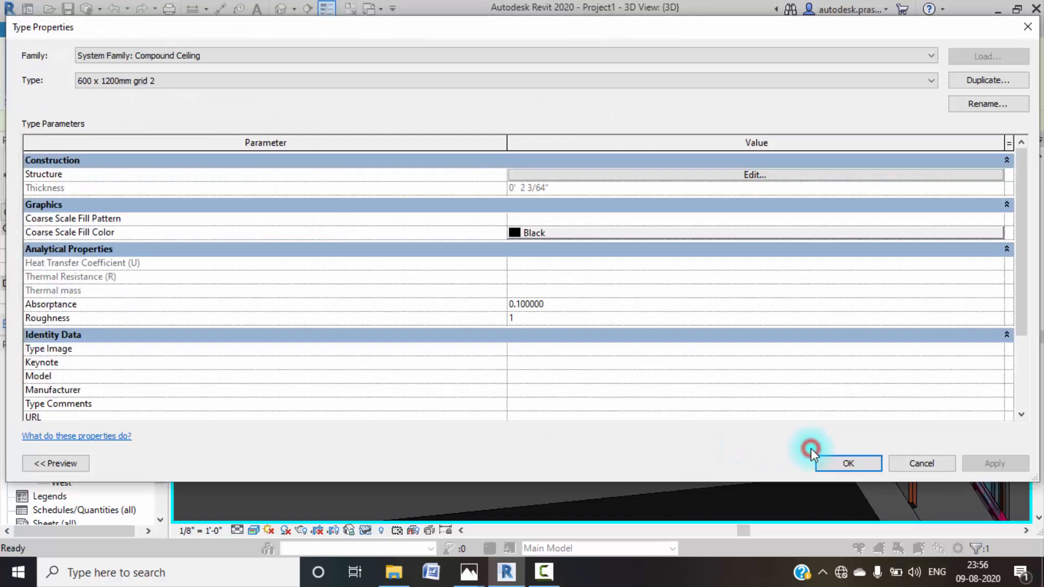
- Accept the lower ceiling's type properties and deselect the ceiling
{"action": "left_click", "coordinate": [833, 462]}
{"action": "key", "text": "Escape"}
{"action": "middle_click_drag", "start_coordinate": [670, 374], "coordinate": [480, 435], "text": "shift"}
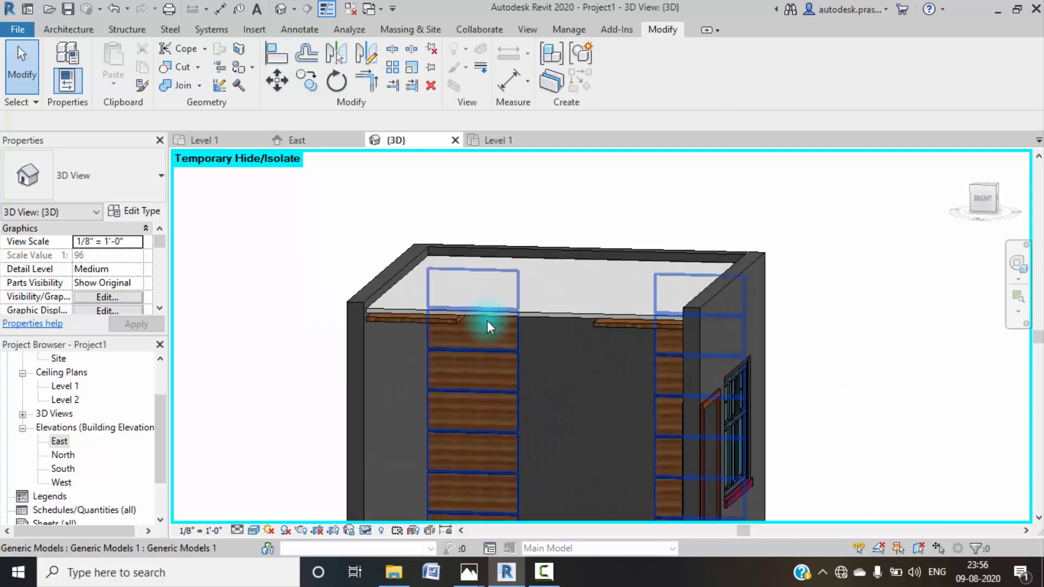
{"action": "left_click", "coordinate": [528, 249]}
{"action": "left_click", "coordinate": [145, 214]}
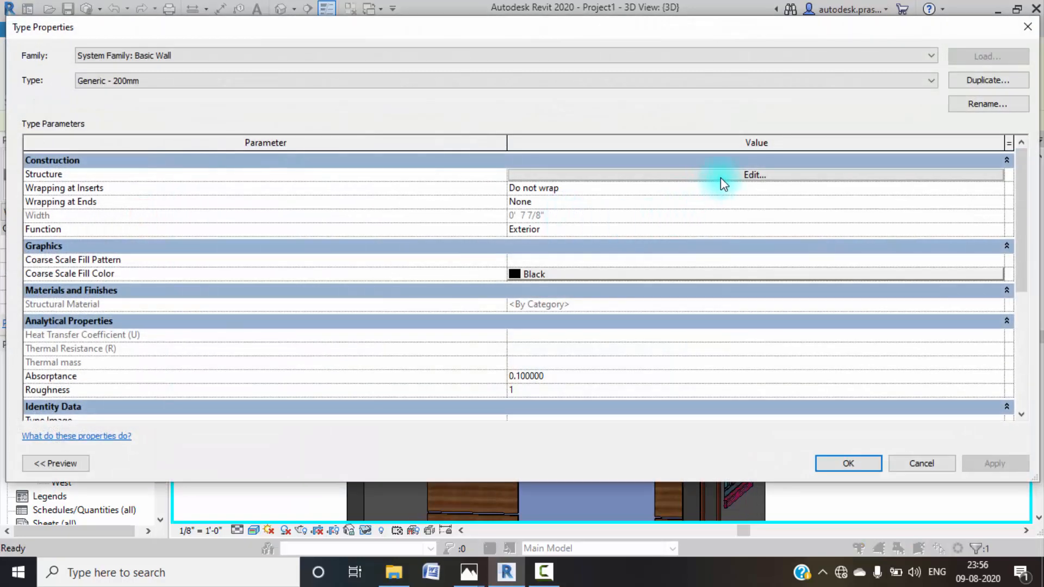
{"action": "left_click", "coordinate": [721, 178]}
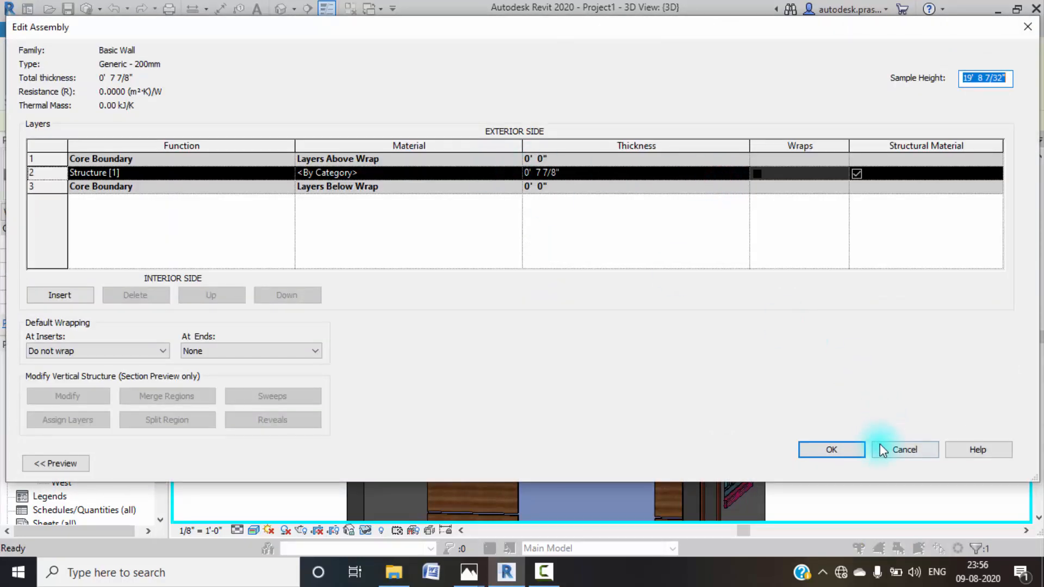
{"action": "left_click", "coordinate": [881, 449]}
{"action": "left_click", "coordinate": [896, 460]}
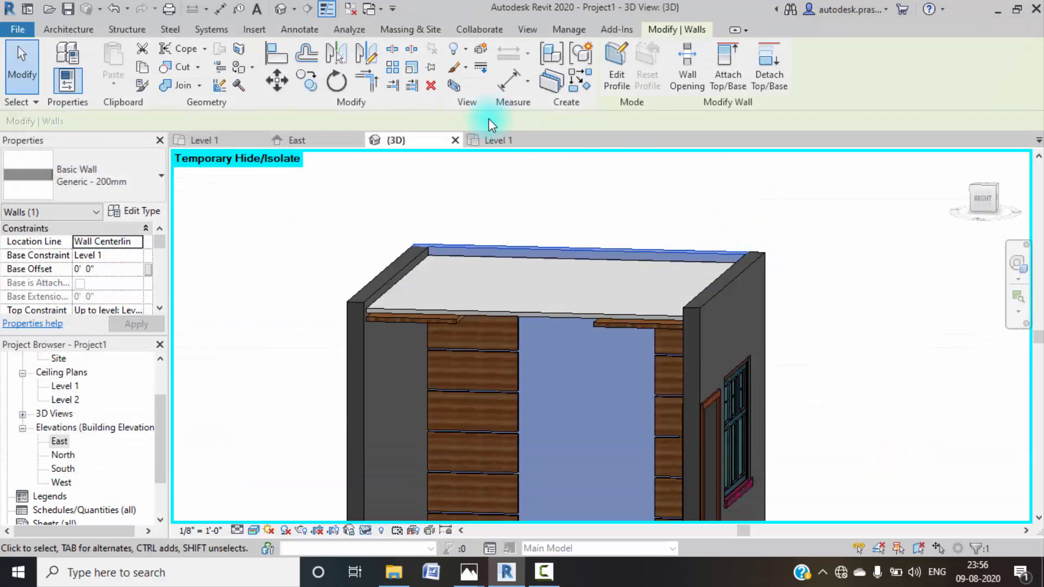
- Paint the back wall's inner face between the wooden panels with the WHITE material and finish painting
{"action": "left_click", "coordinate": [253, 67]}
{"action": "left_click", "coordinate": [266, 94]}
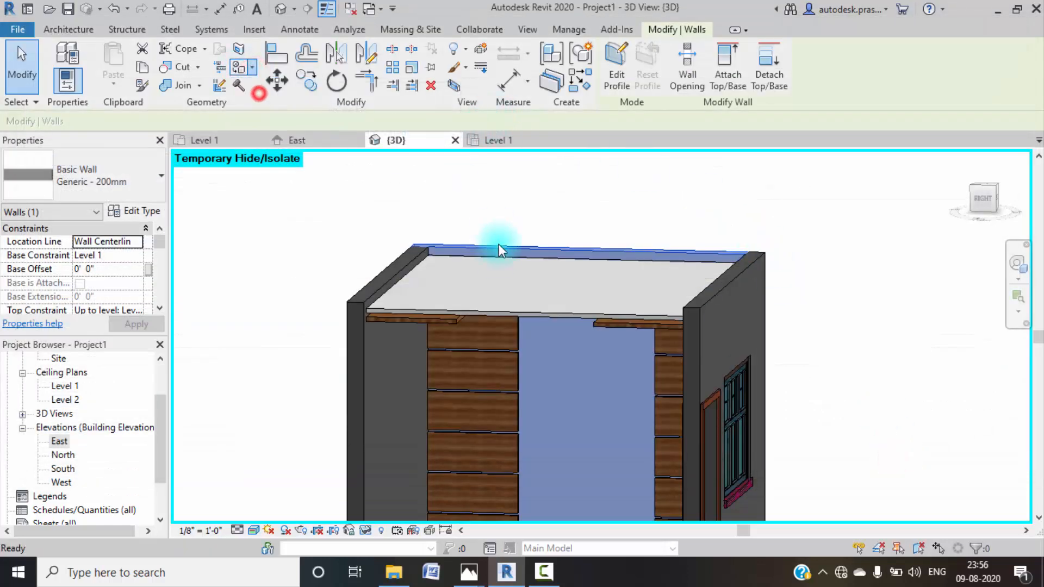
{"action": "left_click", "coordinate": [47, 235]}
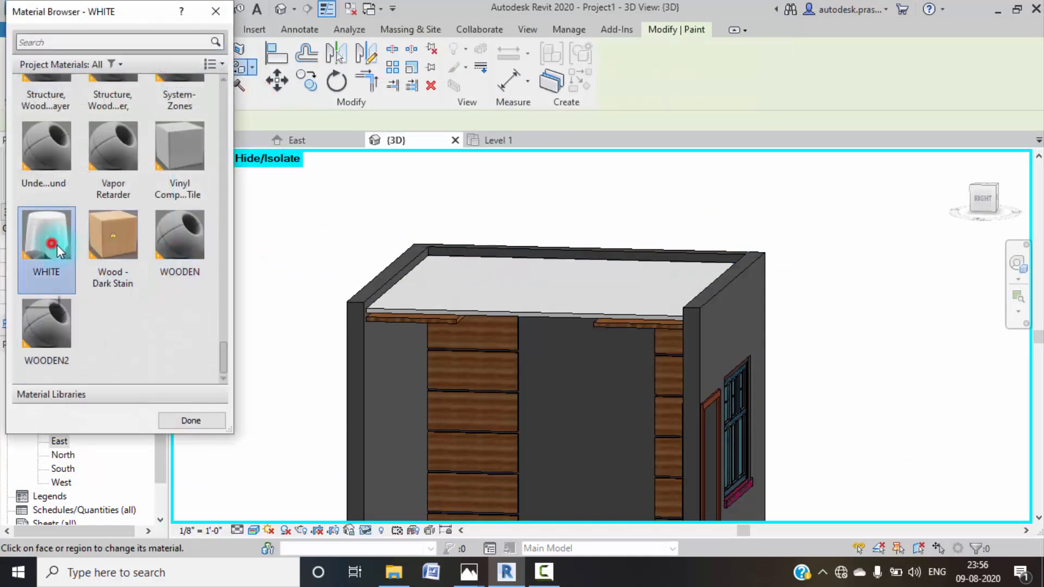
{"action": "left_click", "coordinate": [583, 446]}
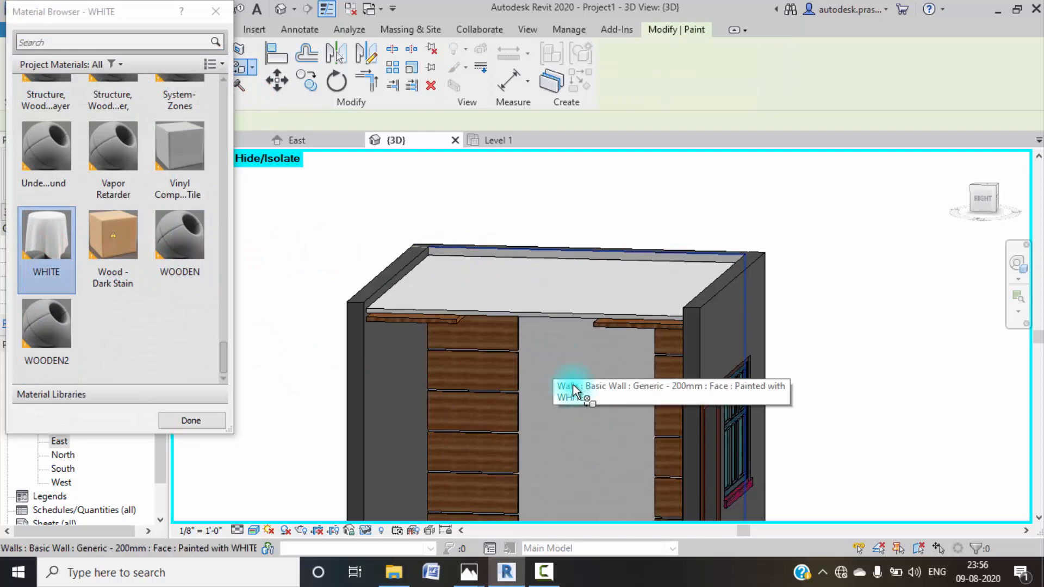
{"action": "scroll", "coordinate": [587, 391], "scroll_direction": "up", "scroll_amount": 5}
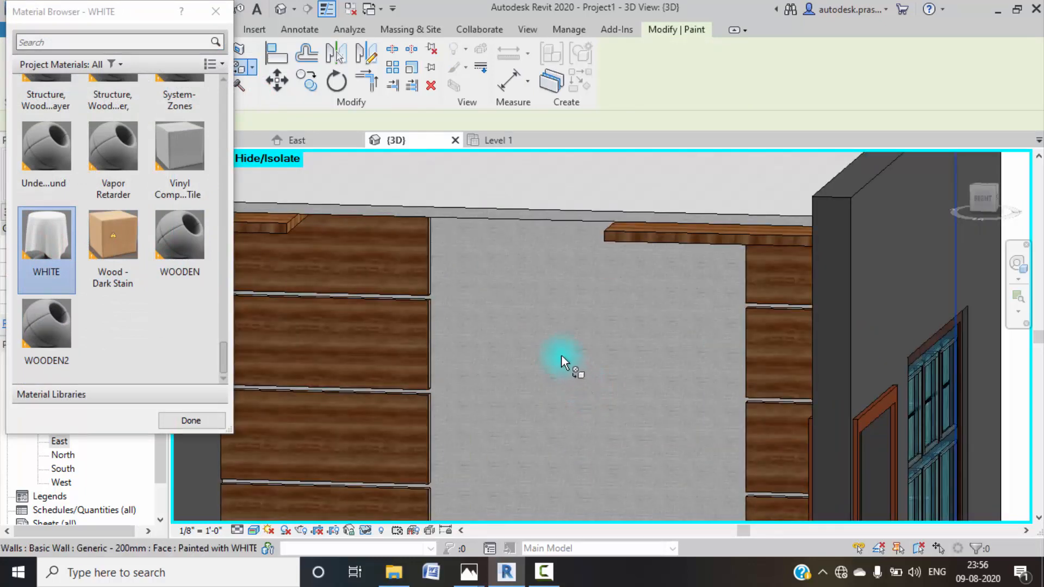
{"action": "scroll", "coordinate": [576, 335], "scroll_direction": "up", "scroll_amount": 4}
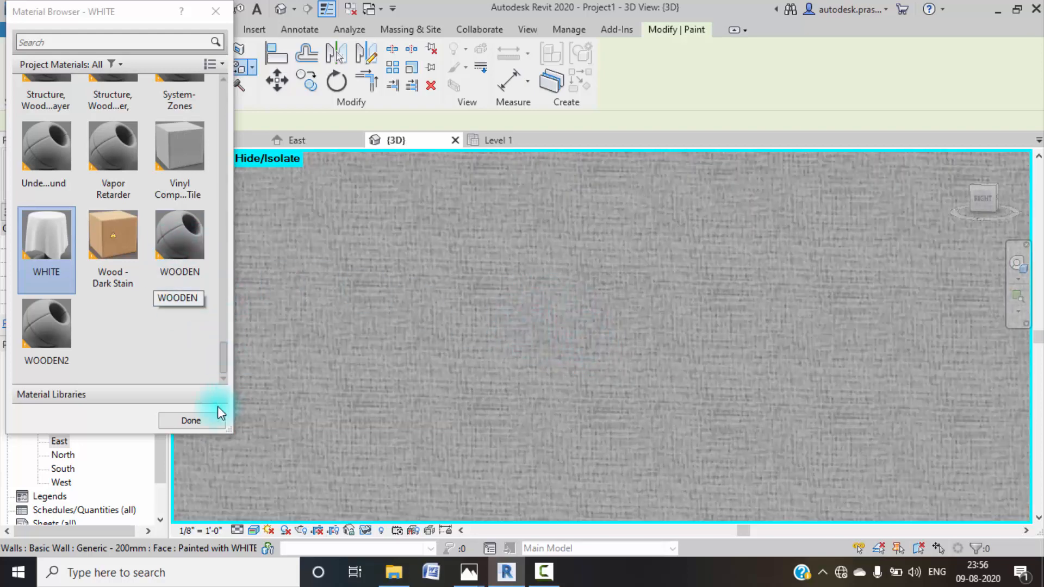
{"action": "left_click", "coordinate": [202, 421]}
- Create a new project material named SMOOTH WHITE
{"action": "scroll", "coordinate": [316, 215], "scroll_direction": "down", "scroll_amount": 6}
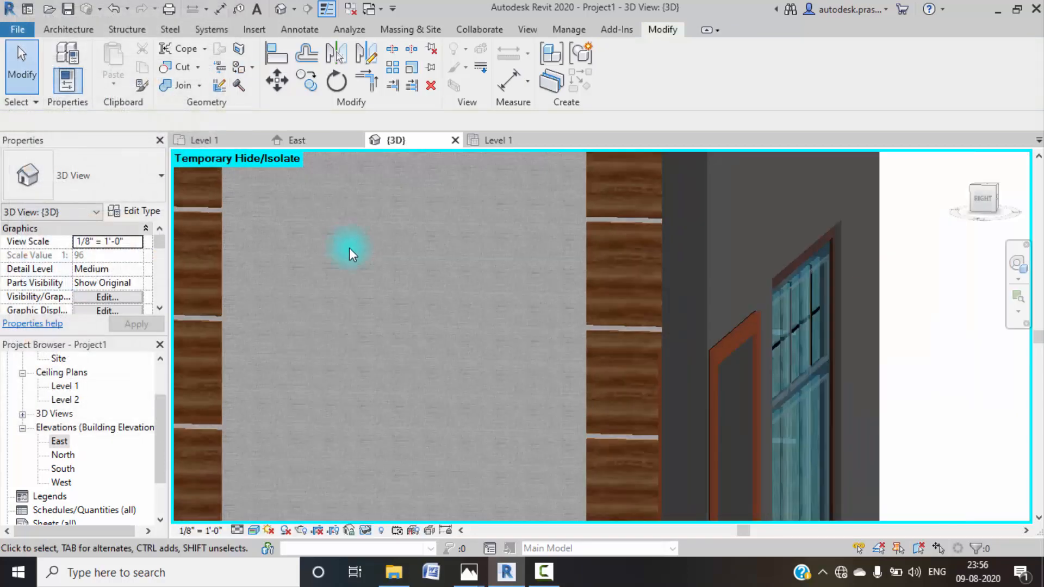
{"action": "left_click", "coordinate": [611, 276]}
{"action": "middle_click_drag", "start_coordinate": [301, 177], "coordinate": [339, 219]}
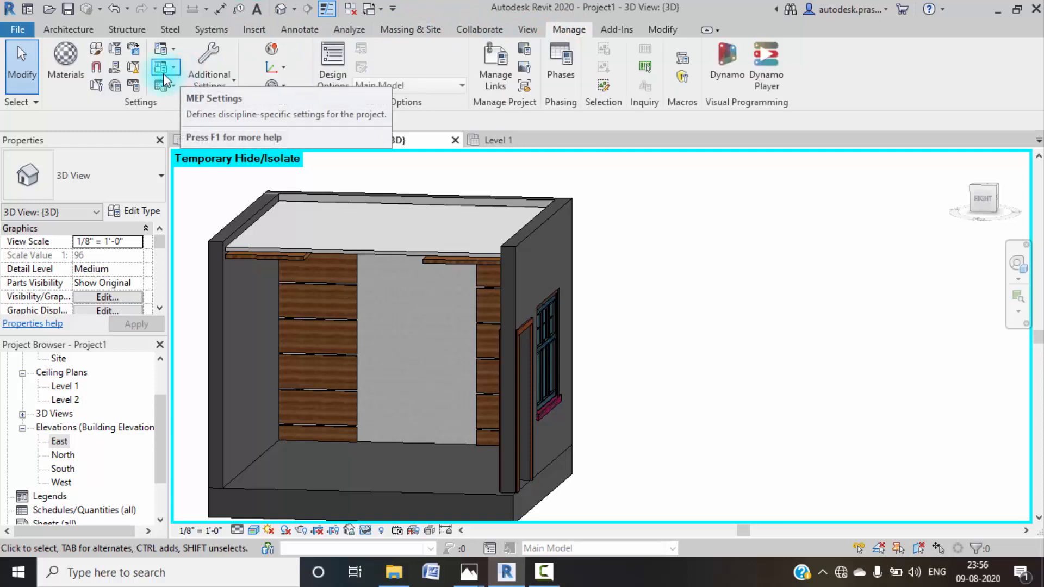
{"action": "left_click", "coordinate": [70, 68]}
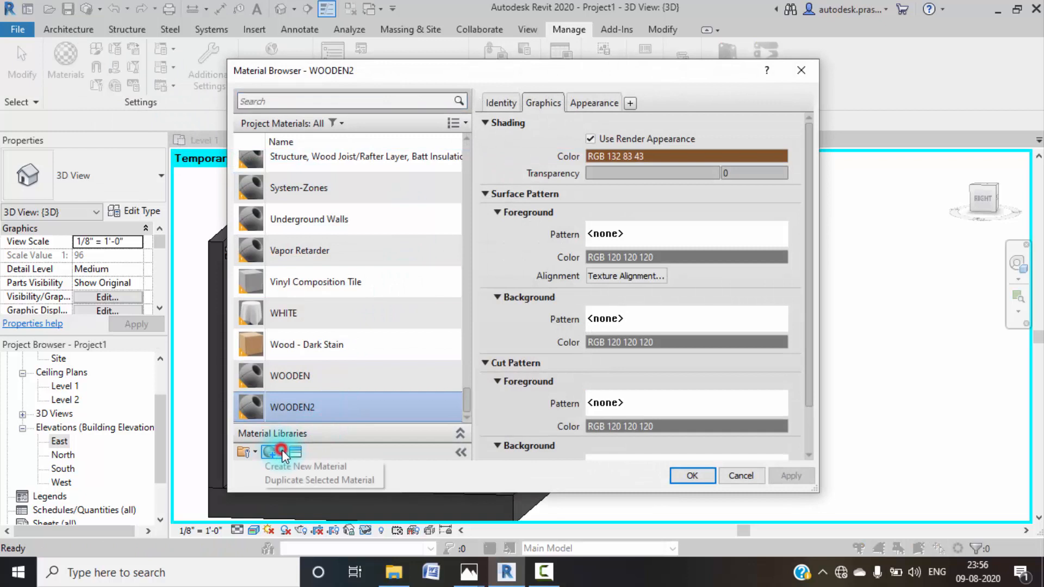
{"action": "left_click", "coordinate": [304, 467]}
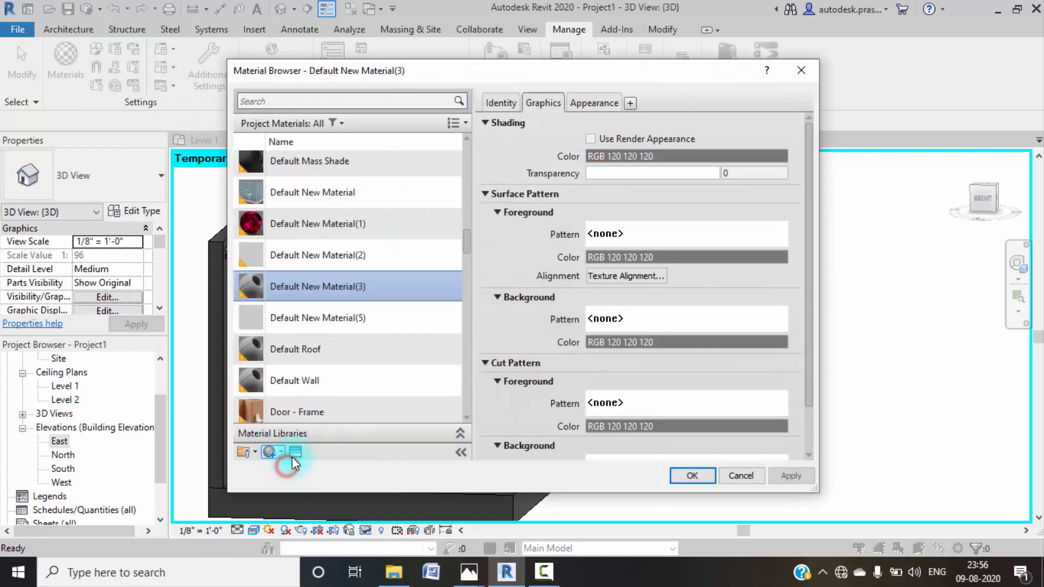
{"action": "right_click", "coordinate": [324, 292]}
{"action": "left_click", "coordinate": [356, 331]}
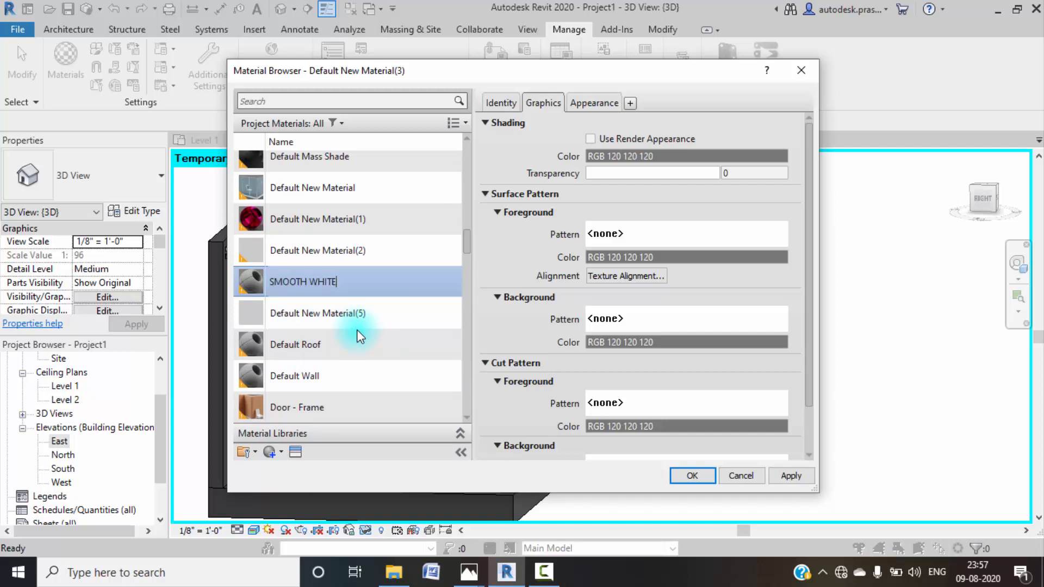
- Search the appearance library for COOL and replace SMOOTH WHITE's appearance with the Cool White asset
{"action": "left_click", "coordinate": [295, 452]}
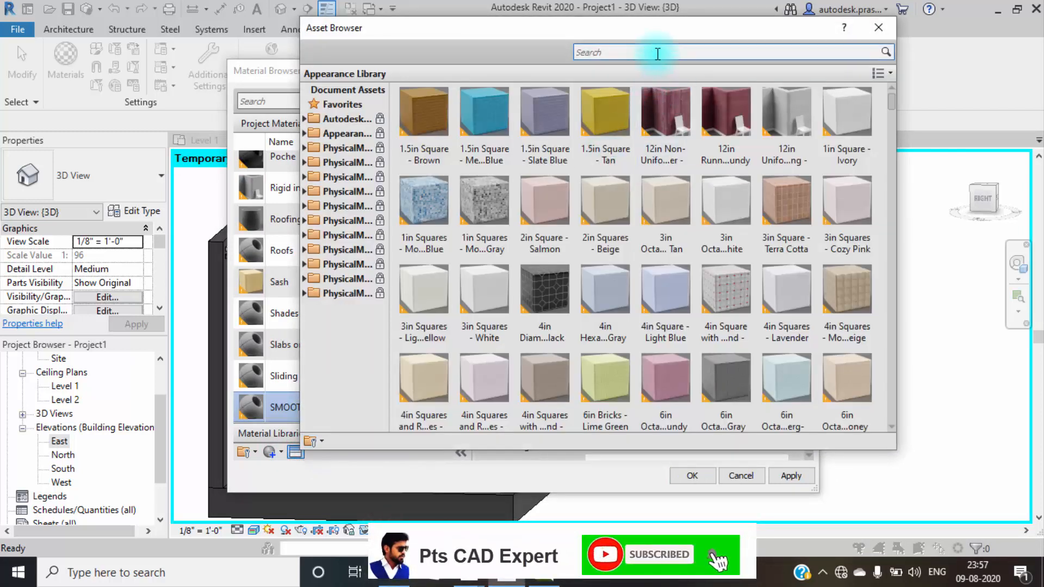
{"action": "left_click", "coordinate": [657, 53]}
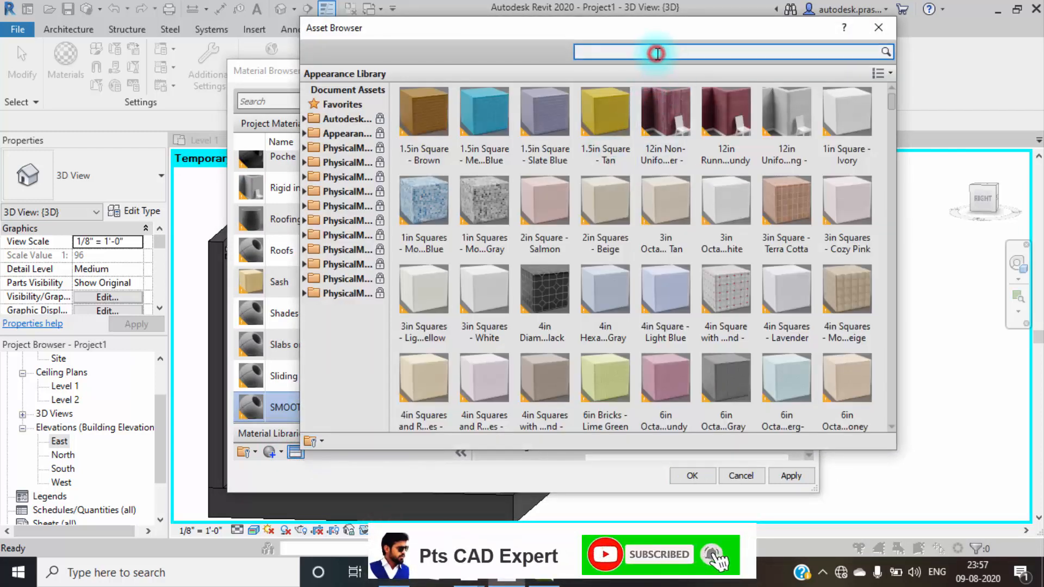
{"action": "type", "text": "COOL"}
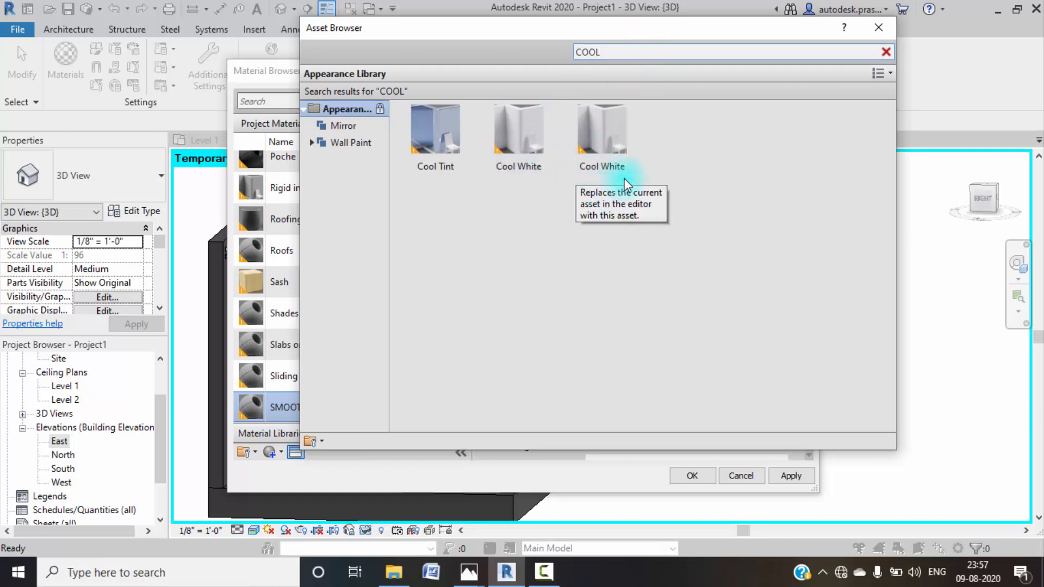
{"action": "left_click", "coordinate": [520, 180]}
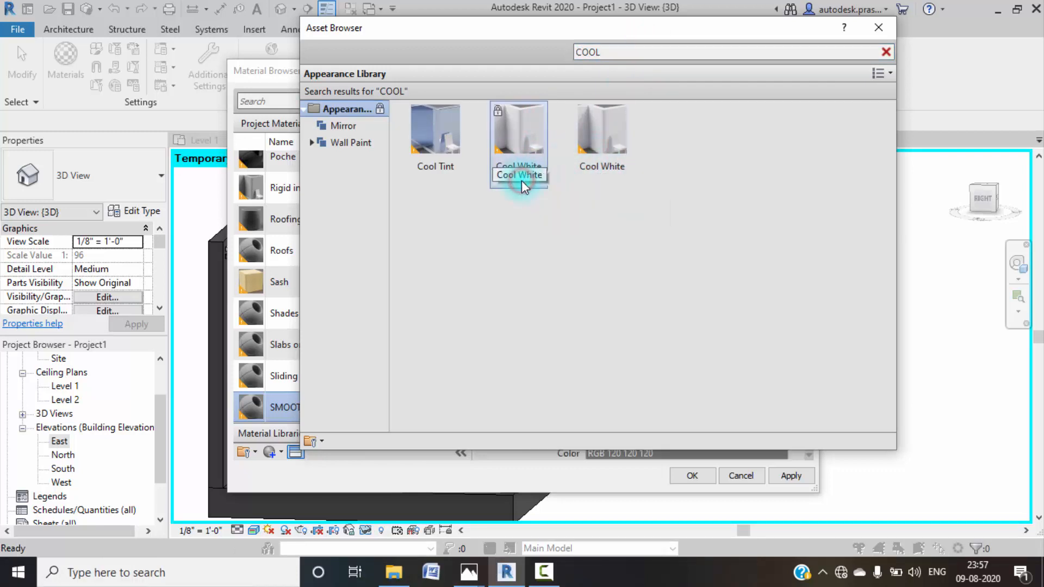
{"action": "left_click", "coordinate": [877, 34]}
- Make SMOOTH WHITE's shading use the render appearance, then apply and confirm the material changes
{"action": "left_click", "coordinate": [549, 104]}
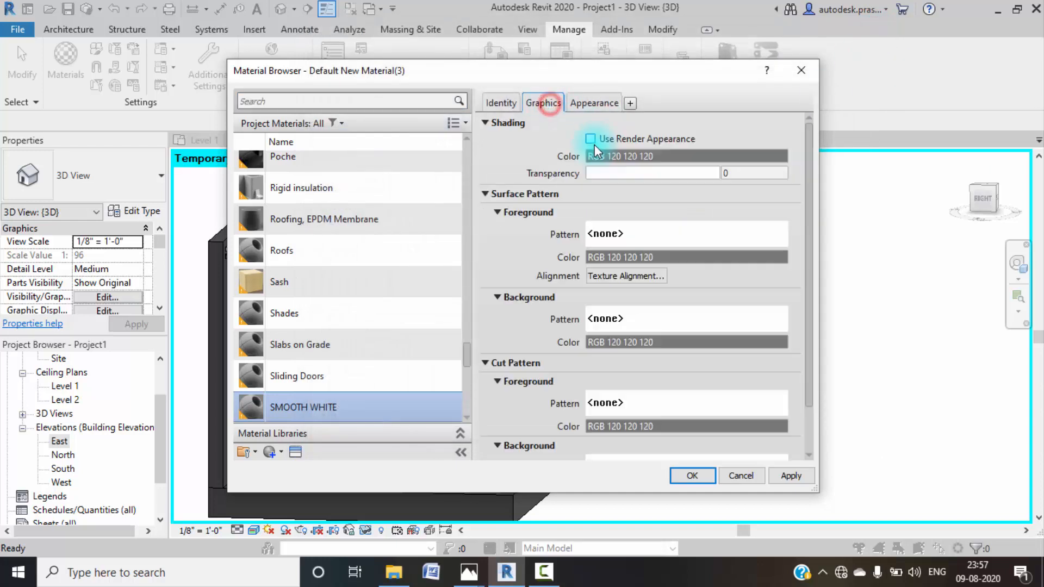
{"action": "left_click", "coordinate": [591, 140]}
{"action": "left_click", "coordinate": [594, 102]}
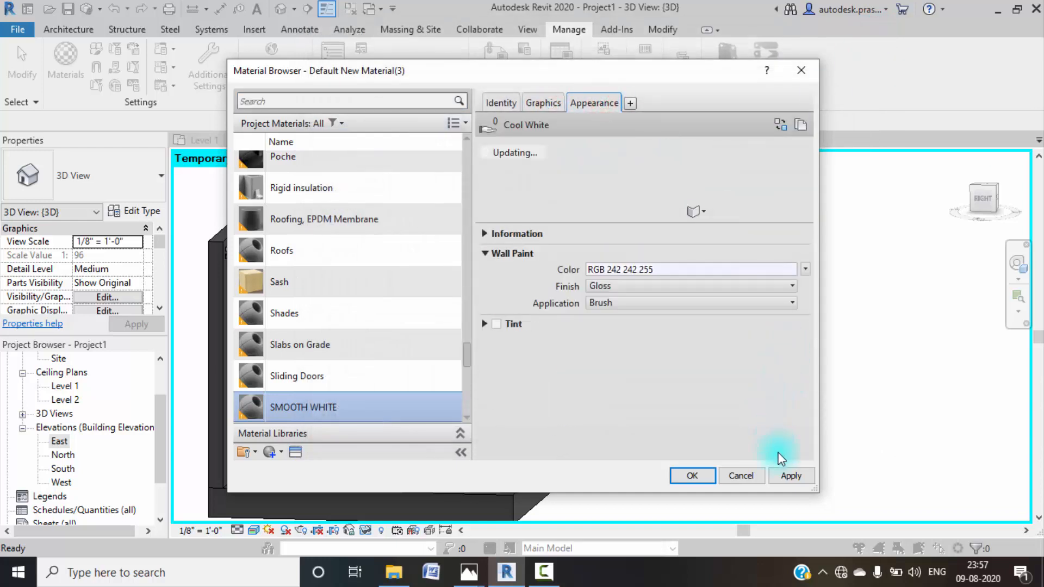
{"action": "left_click", "coordinate": [791, 475]}
{"action": "left_click", "coordinate": [696, 477]}
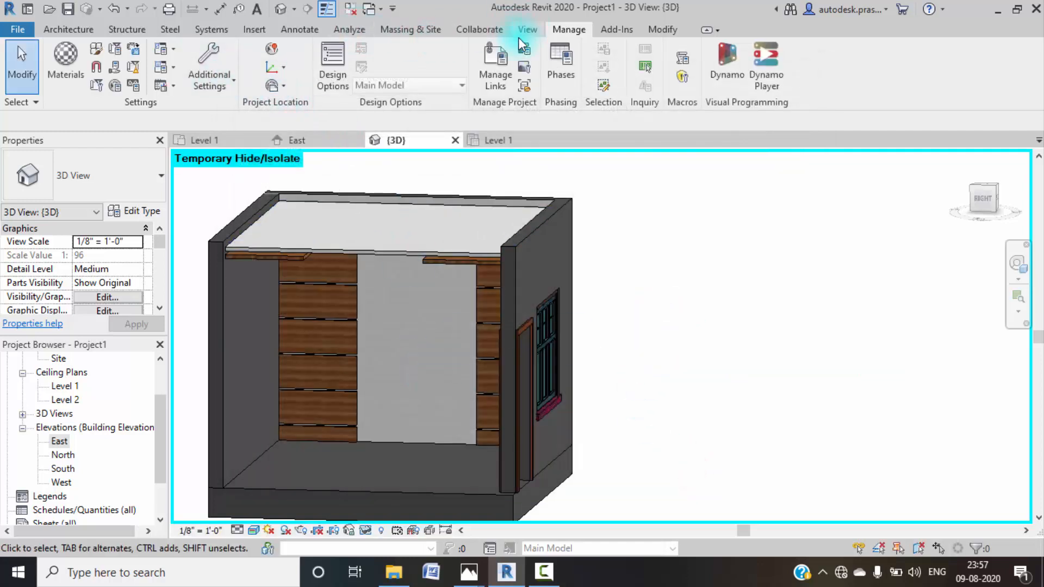
- Start the Paint tool to apply a project material to the wall faces
{"action": "left_click", "coordinate": [662, 29]}
{"action": "left_click", "coordinate": [252, 68]}
{"action": "left_click", "coordinate": [260, 88]}
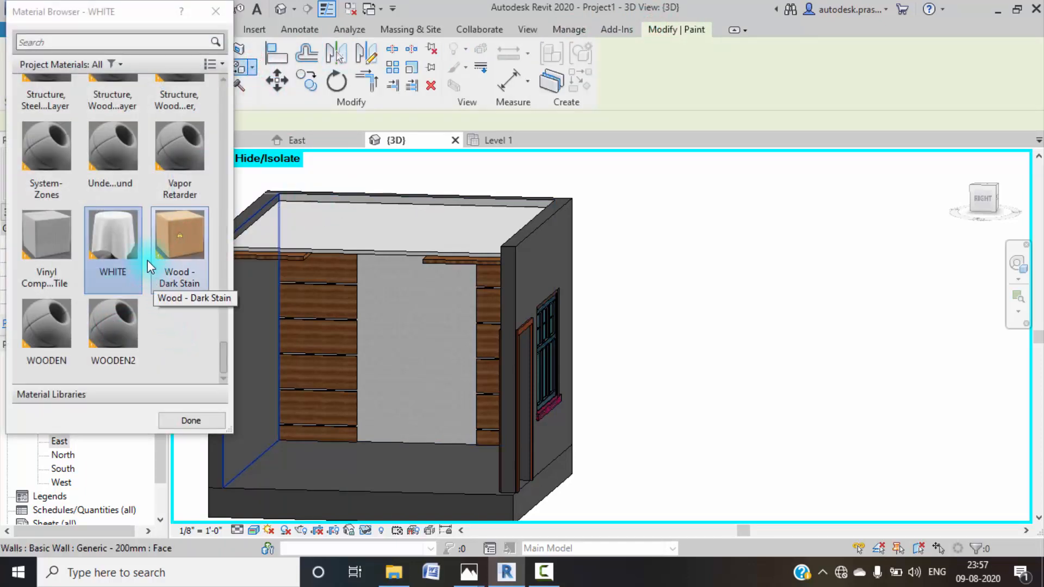
- Paint the back wall's area between the wood panels with the SMOOTH WHITE material and finish painting
{"action": "scroll", "coordinate": [148, 260], "scroll_direction": "up", "scroll_amount": 6}
{"action": "scroll", "coordinate": [148, 260], "scroll_direction": "down", "scroll_amount": 3}
{"action": "left_click", "coordinate": [62, 181]}
{"action": "left_click", "coordinate": [393, 366]}
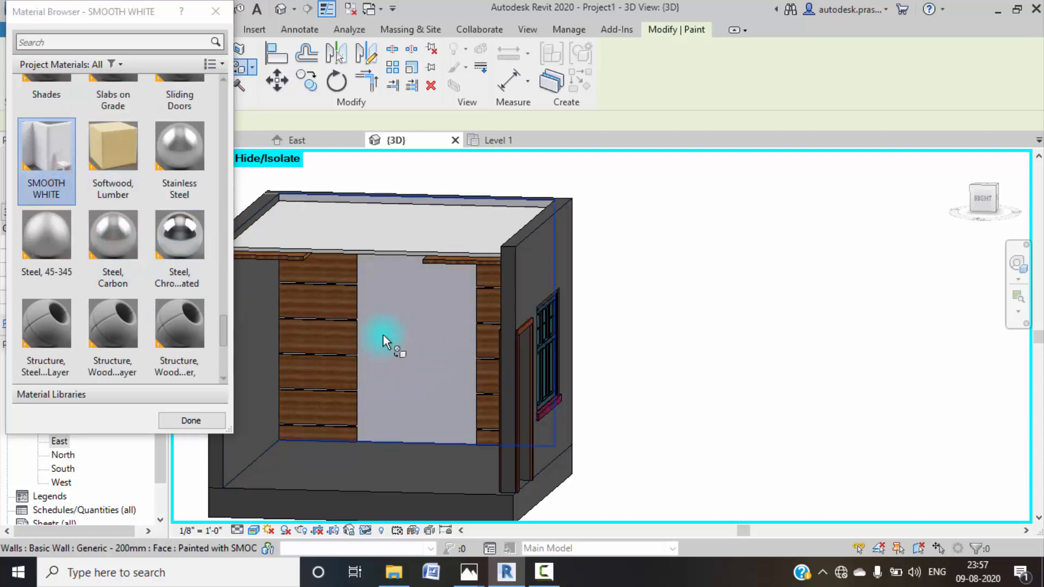
{"action": "scroll", "coordinate": [433, 322], "scroll_direction": "up", "scroll_amount": 5}
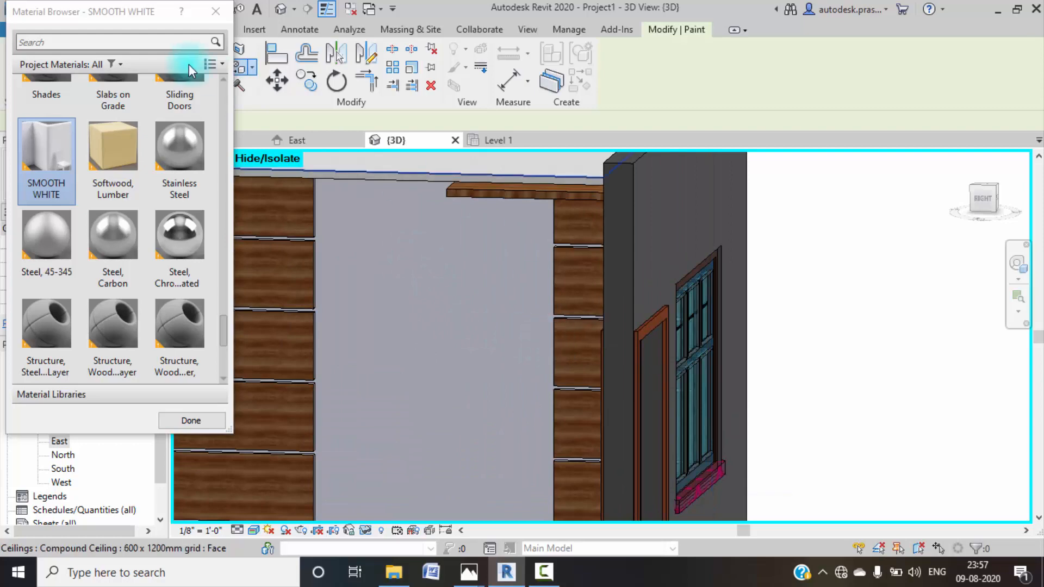
{"action": "left_click", "coordinate": [210, 16]}
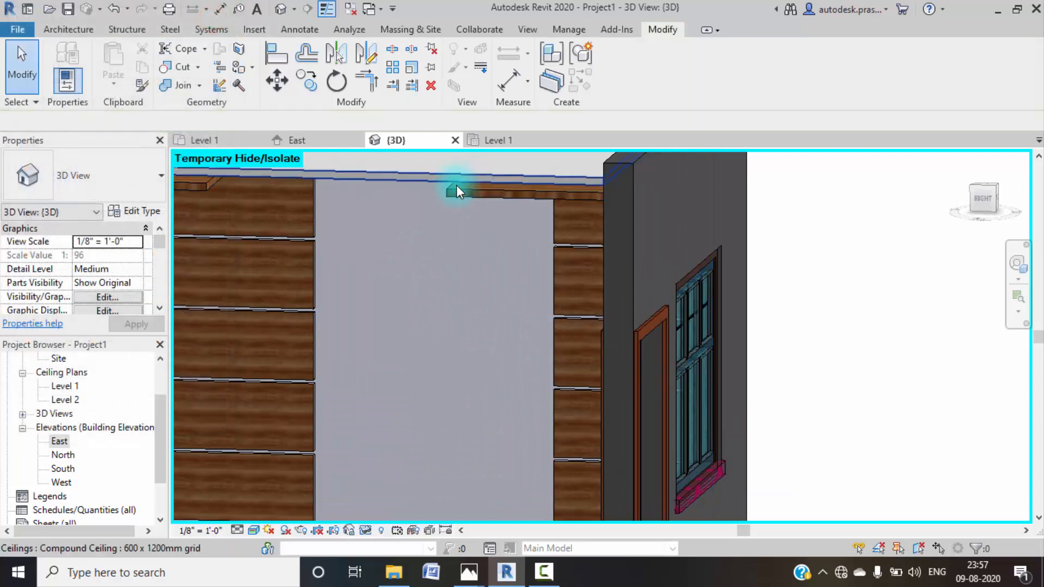
- Assign the SMOOTH WHITE material to the Finish 2 [5] layer in the compound ceiling's structure
{"action": "scroll", "coordinate": [422, 198], "scroll_direction": "down", "scroll_amount": 4}
{"action": "left_click", "coordinate": [397, 182]}
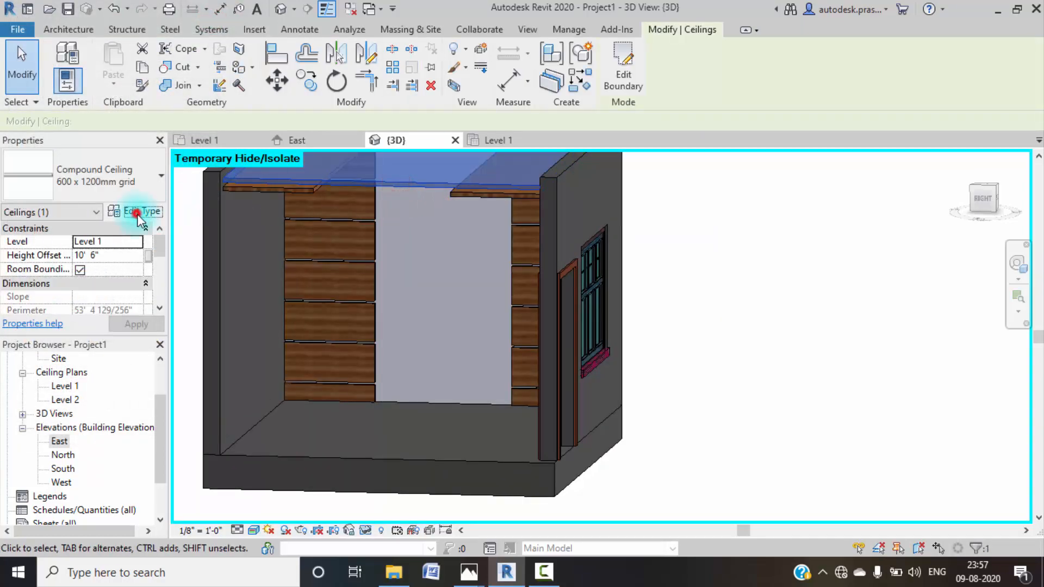
{"action": "left_click", "coordinate": [136, 211]}
{"action": "left_click", "coordinate": [758, 174]}
{"action": "left_click", "coordinate": [528, 200]}
{"action": "left_click", "coordinate": [555, 200]}
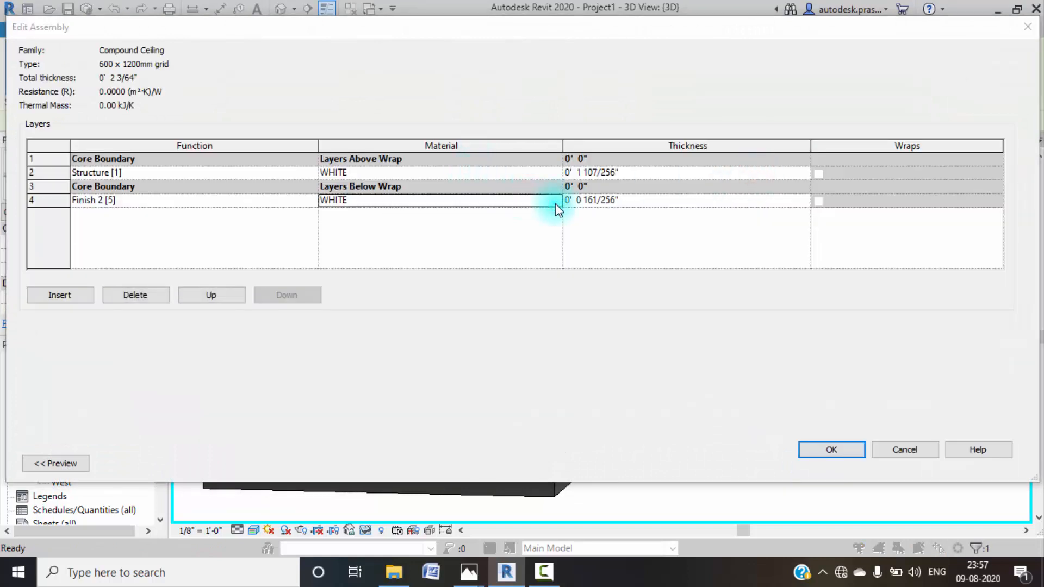
{"action": "scroll", "coordinate": [162, 222], "scroll_direction": "up", "scroll_amount": 3}
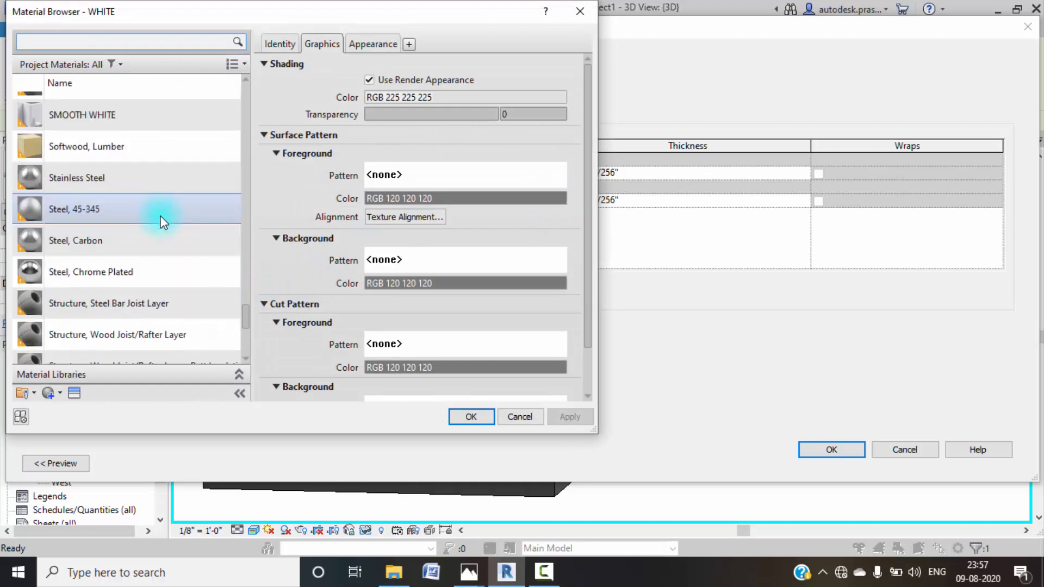
{"action": "left_click", "coordinate": [159, 122]}
{"action": "left_click", "coordinate": [472, 417]}
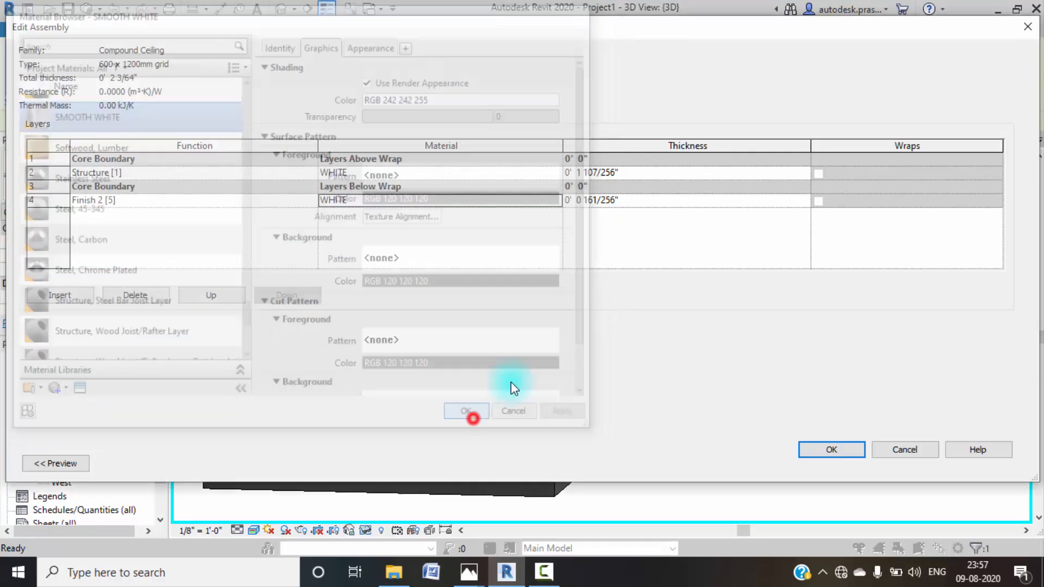
- Assign SMOOTH WHITE to the ceiling's Structure [1] layer and apply the type changes
{"action": "left_click", "coordinate": [544, 172]}
{"action": "left_click", "coordinate": [556, 171]}
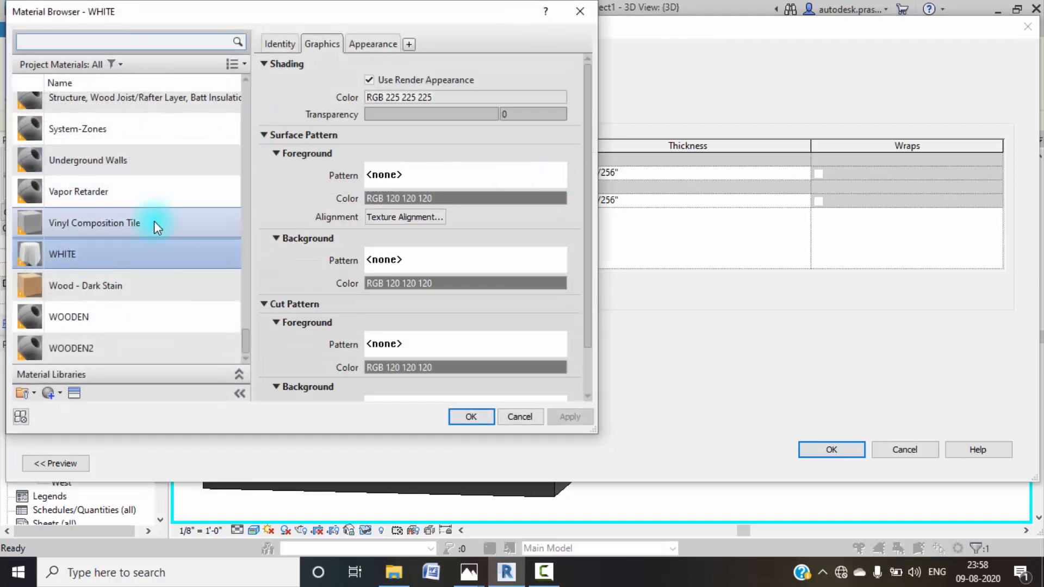
{"action": "scroll", "coordinate": [155, 221], "scroll_direction": "up", "scroll_amount": 3}
{"action": "left_click", "coordinate": [136, 115]}
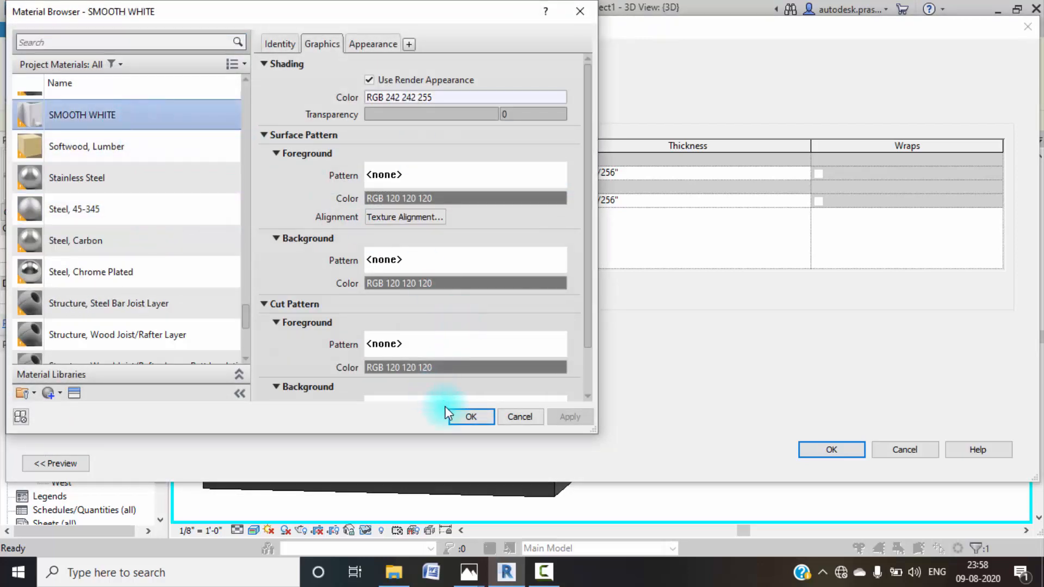
{"action": "left_click", "coordinate": [457, 415]}
{"action": "left_click", "coordinate": [836, 449]}
{"action": "left_click", "coordinate": [838, 464]}
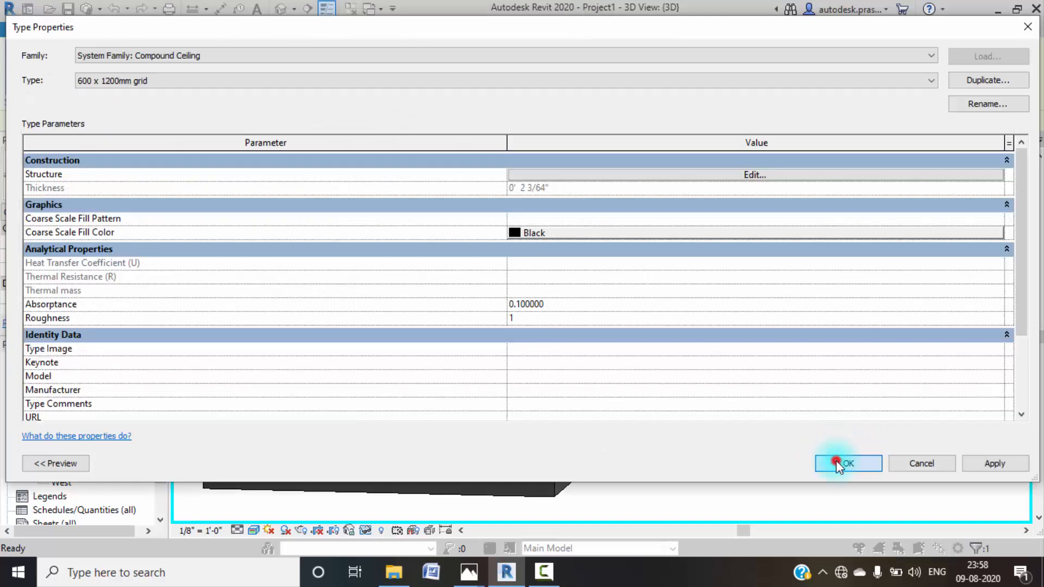
- Inspect the room's ceiling, back wall and wood panels from several angles
{"action": "scroll", "coordinate": [417, 284], "scroll_direction": "up", "scroll_amount": 2}
{"action": "middle_click_drag", "start_coordinate": [417, 284], "coordinate": [456, 312]}
{"action": "scroll", "coordinate": [456, 312], "scroll_direction": "down", "scroll_amount": 5}
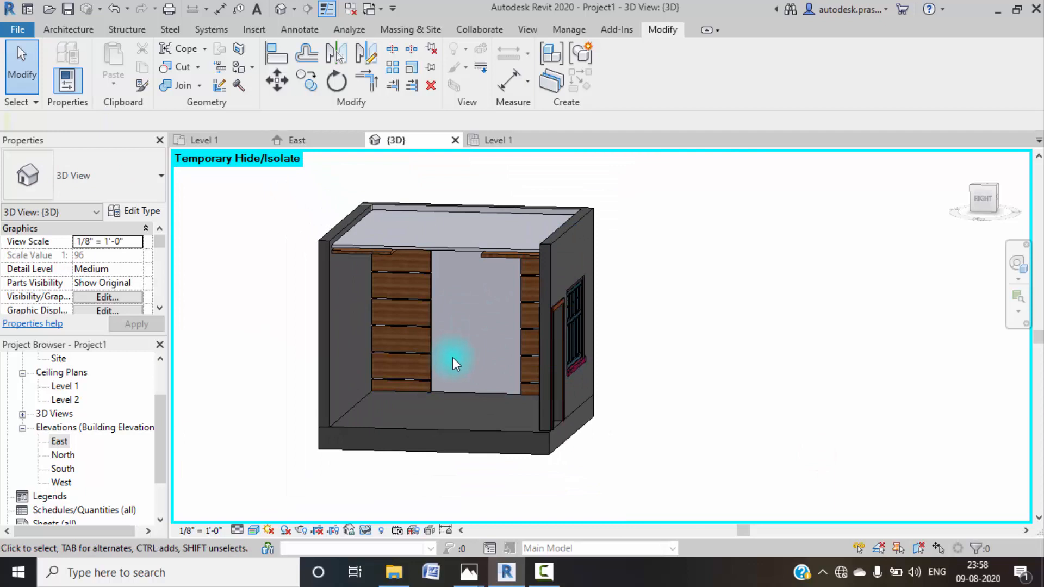
{"action": "middle_click_drag", "start_coordinate": [430, 367], "coordinate": [553, 460], "text": "shift"}
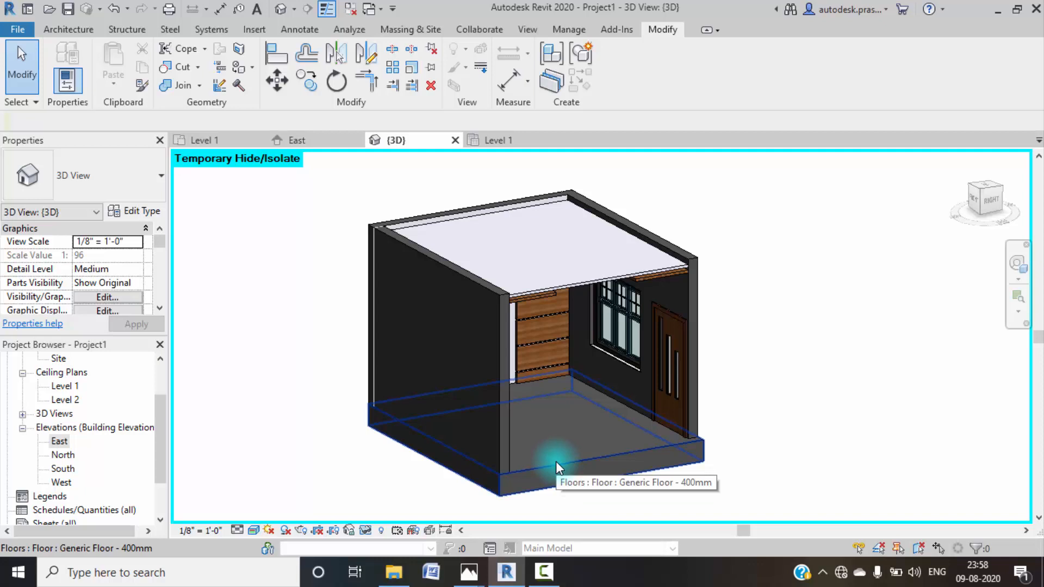
{"action": "middle_click_drag", "start_coordinate": [663, 413], "coordinate": [490, 544], "text": "shift"}
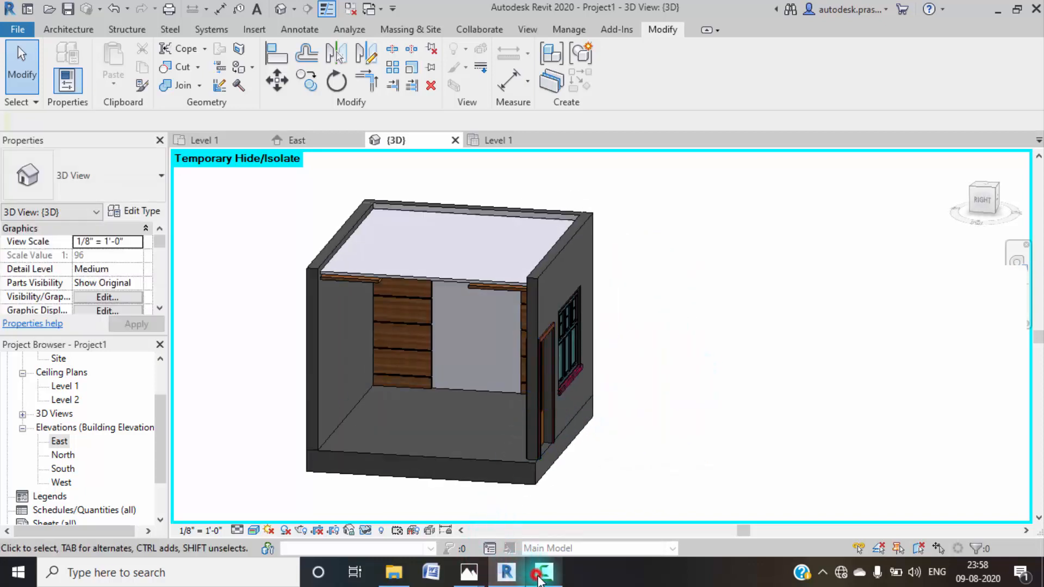
{"action": "left_click", "coordinate": [538, 579]}
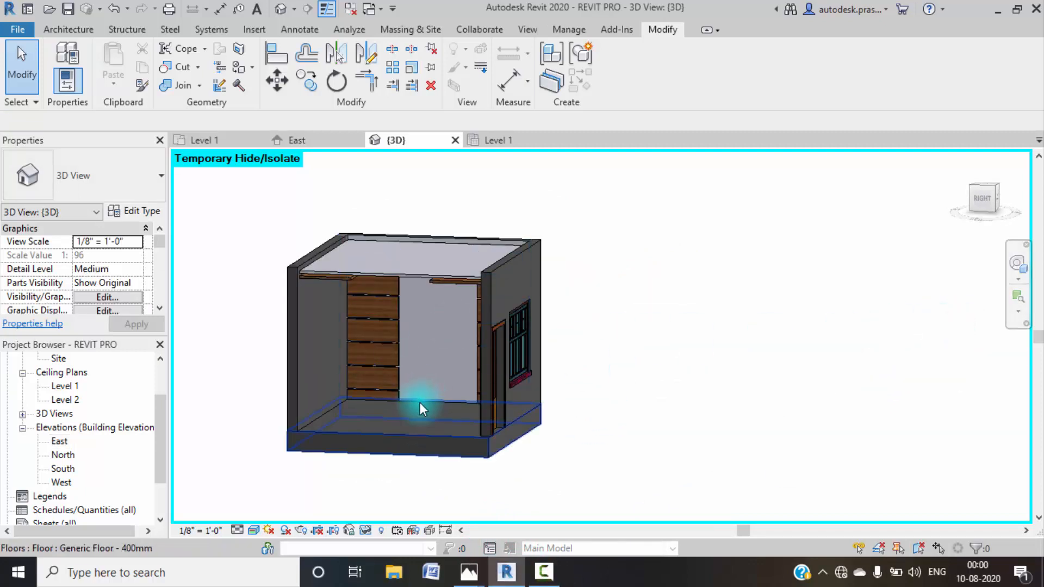
{"action": "middle_click_drag", "start_coordinate": [414, 422], "coordinate": [469, 430], "text": "shift"}
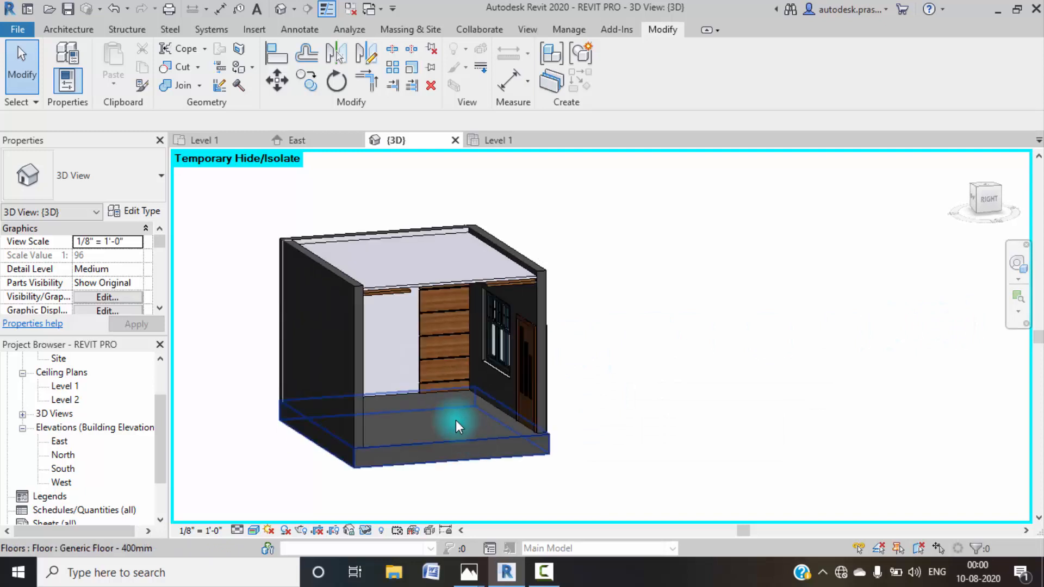
{"action": "middle_click_drag", "start_coordinate": [485, 466], "coordinate": [381, 397], "text": "shift"}
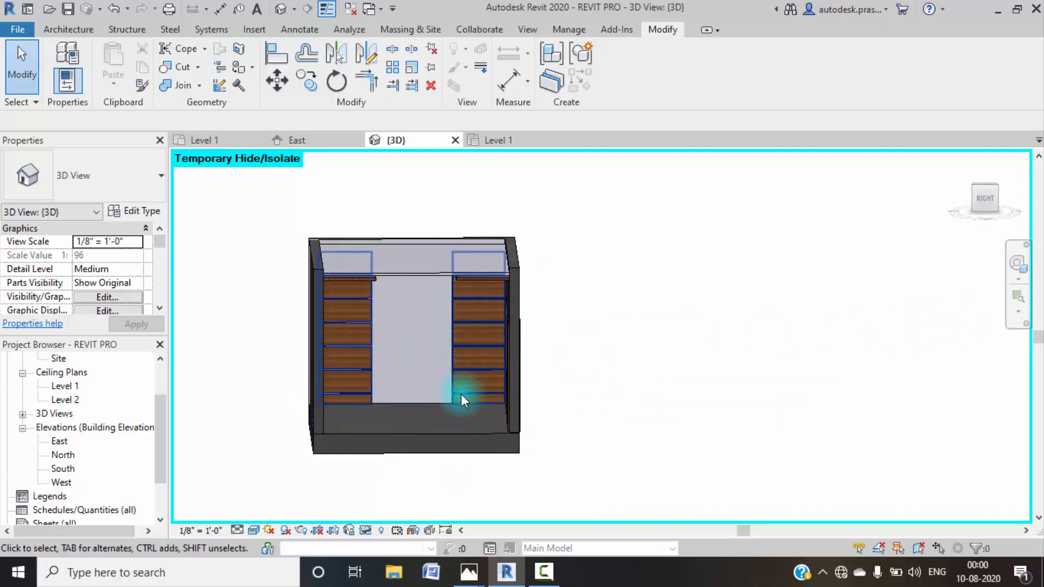
- Switch to Photos to study the bedroom reference render, comparing its bedside units with the Revit model
{"action": "mouse_move", "coordinate": [469, 572]}
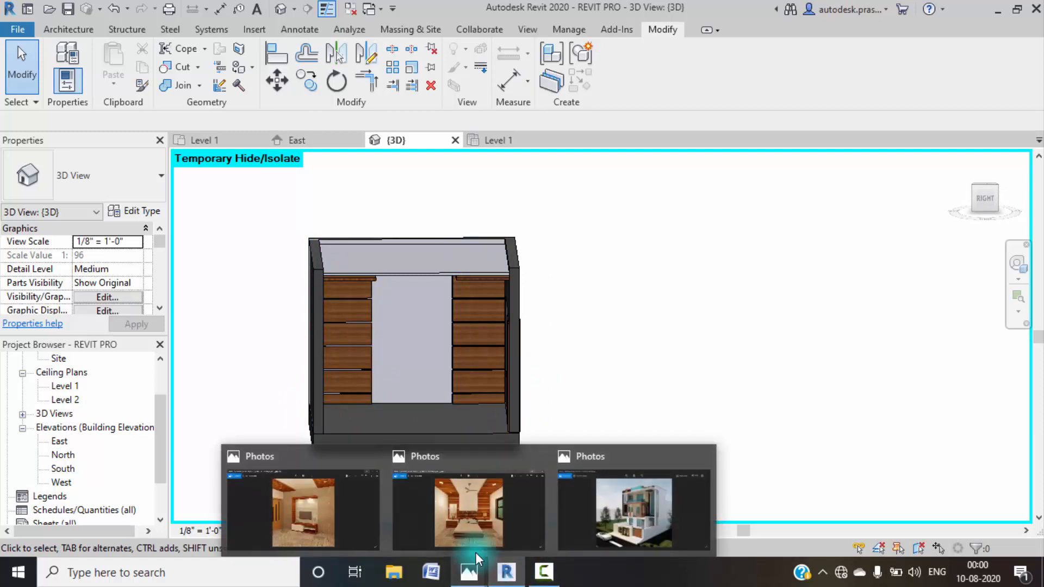
{"action": "left_click", "coordinate": [481, 523]}
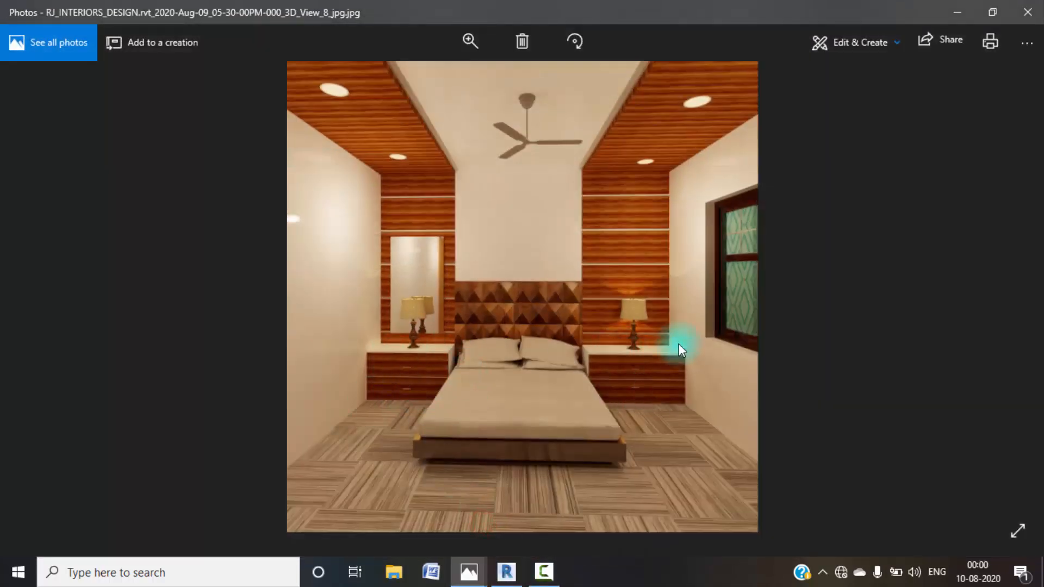
{"action": "left_click", "coordinate": [960, 12]}
{"action": "middle_click_drag", "start_coordinate": [343, 387], "coordinate": [368, 370], "text": "shift"}
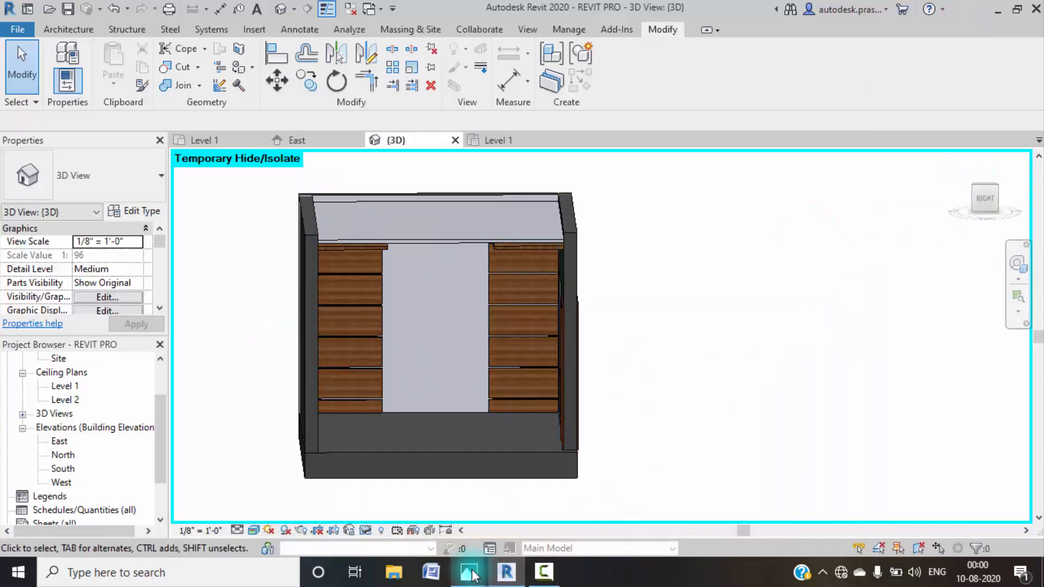
{"action": "mouse_move", "coordinate": [469, 572]}
{"action": "left_click", "coordinate": [467, 514]}
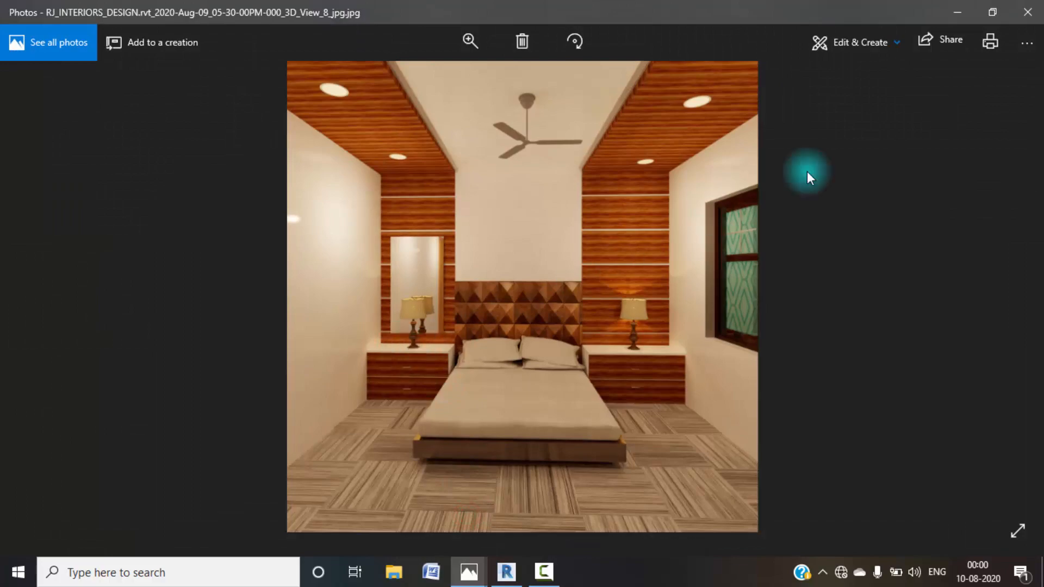
{"action": "left_click", "coordinate": [973, 11]}
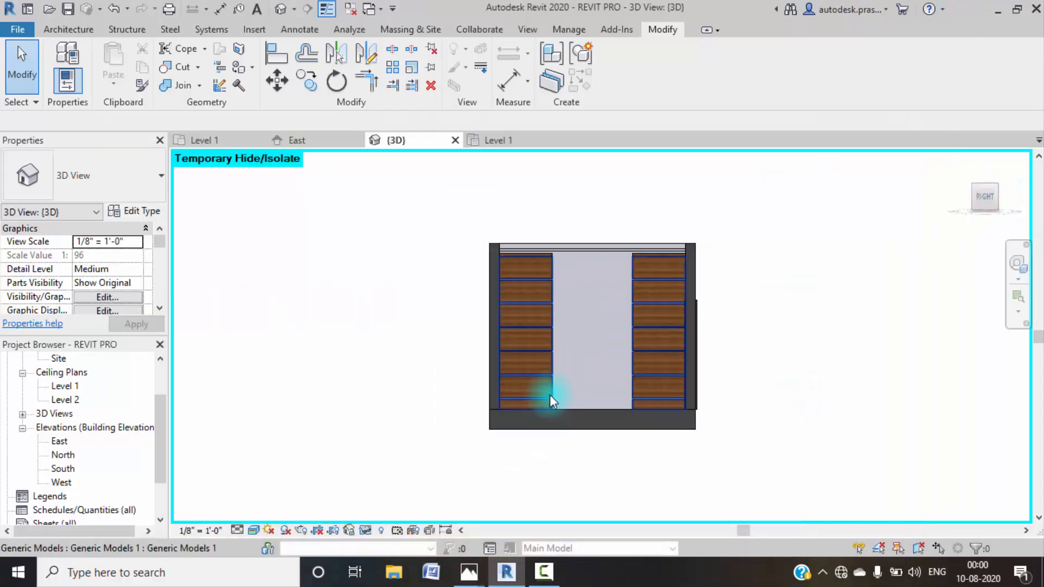
- Create a new in-place model component and begin an extrusion facing the back wall's wood panels
{"action": "scroll", "coordinate": [563, 387], "scroll_direction": "up", "scroll_amount": 5}
{"action": "middle_click_drag", "start_coordinate": [613, 409], "coordinate": [570, 407]}
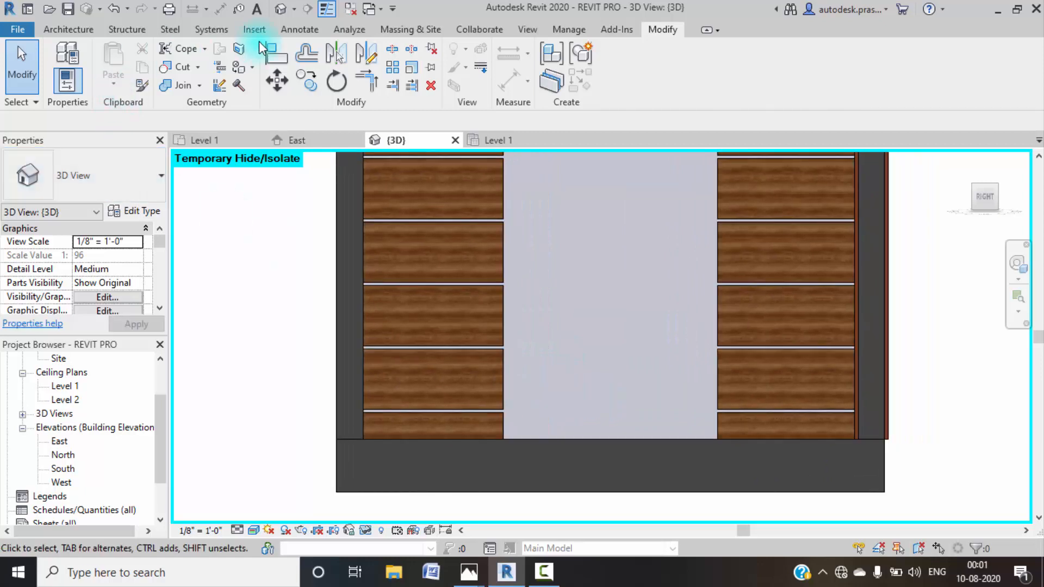
{"action": "left_click", "coordinate": [90, 32]}
{"action": "left_click", "coordinate": [175, 80]}
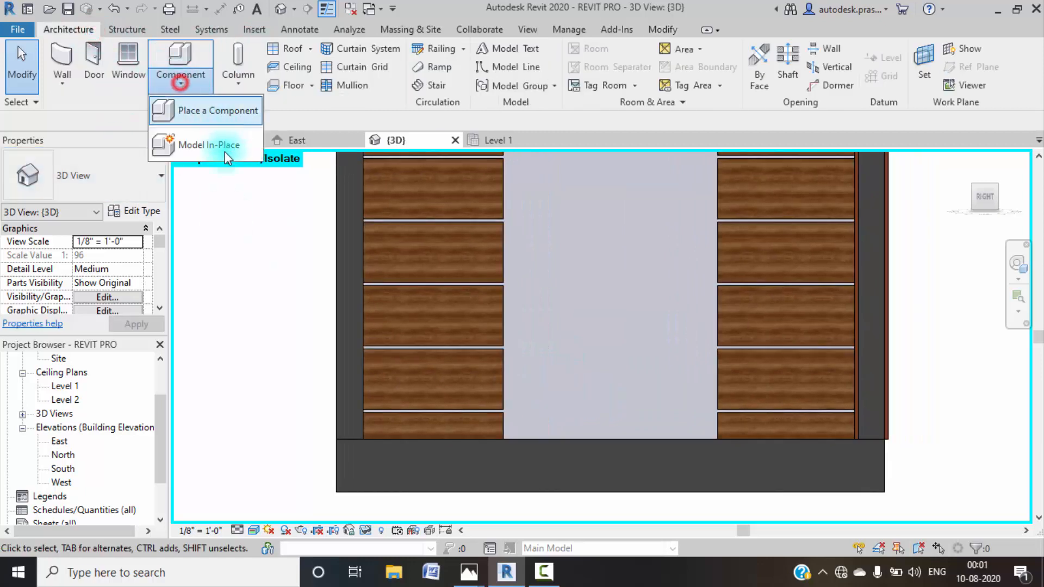
{"action": "left_click", "coordinate": [234, 154]}
{"action": "scroll", "coordinate": [478, 272], "scroll_direction": "down", "scroll_amount": 4}
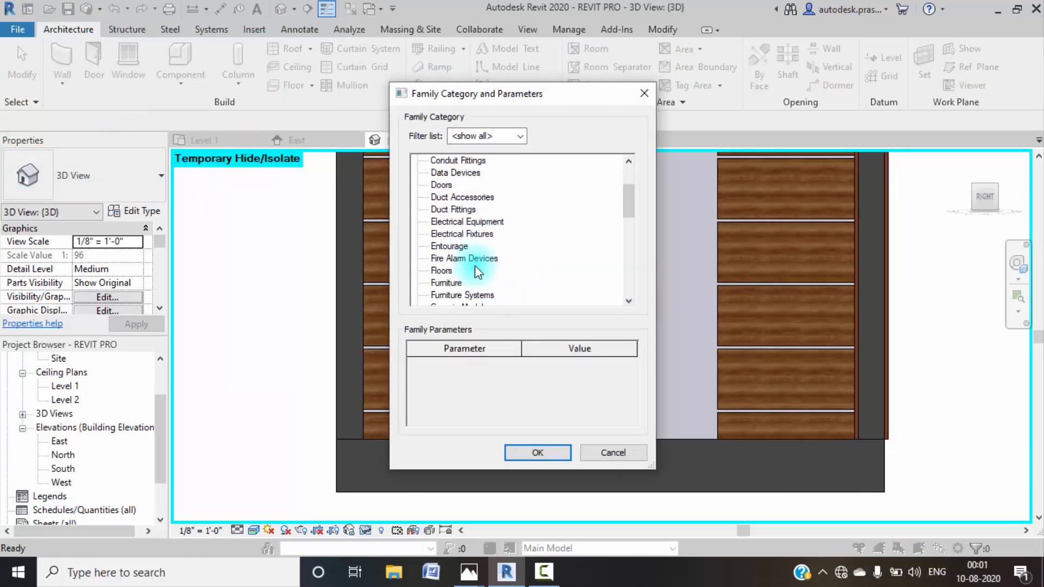
{"action": "left_click", "coordinate": [537, 451]}
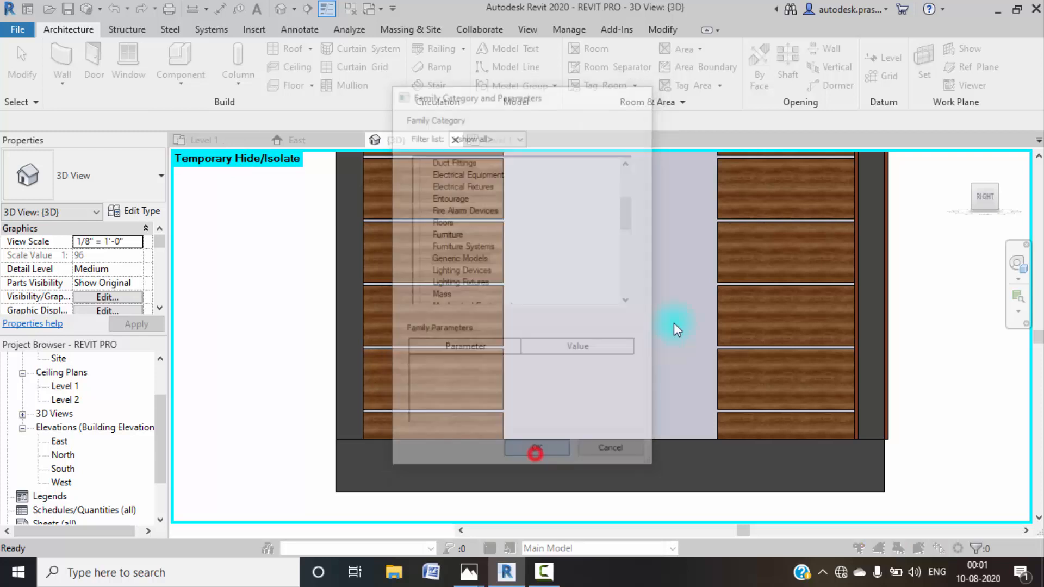
{"action": "left_click", "coordinate": [532, 313]}
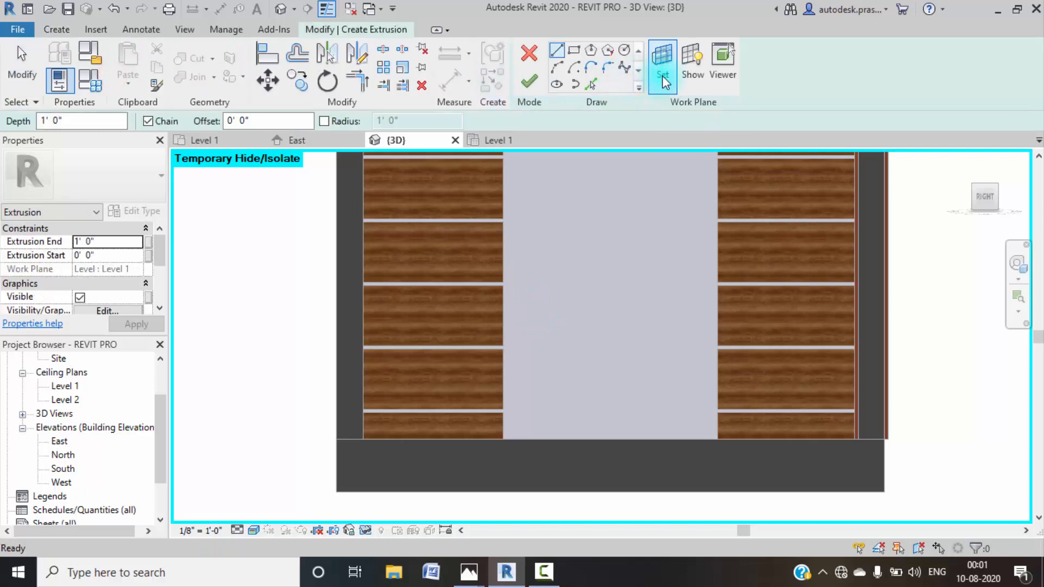
- Set the extrusion's work plane by picking the left wood panel's front face and show the plane
{"action": "left_click", "coordinate": [666, 77]}
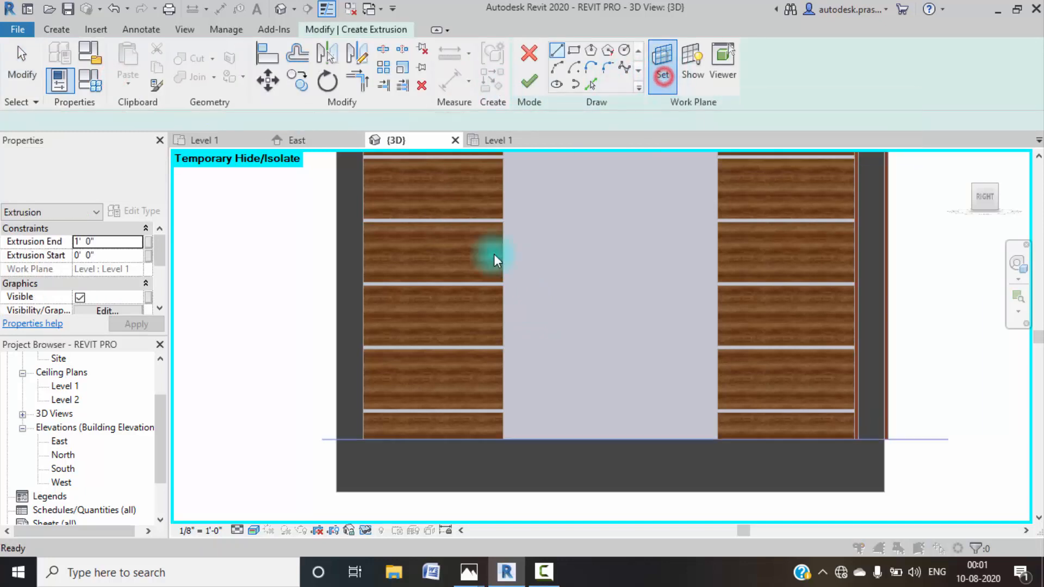
{"action": "left_click", "coordinate": [442, 305]}
{"action": "left_click", "coordinate": [483, 377]}
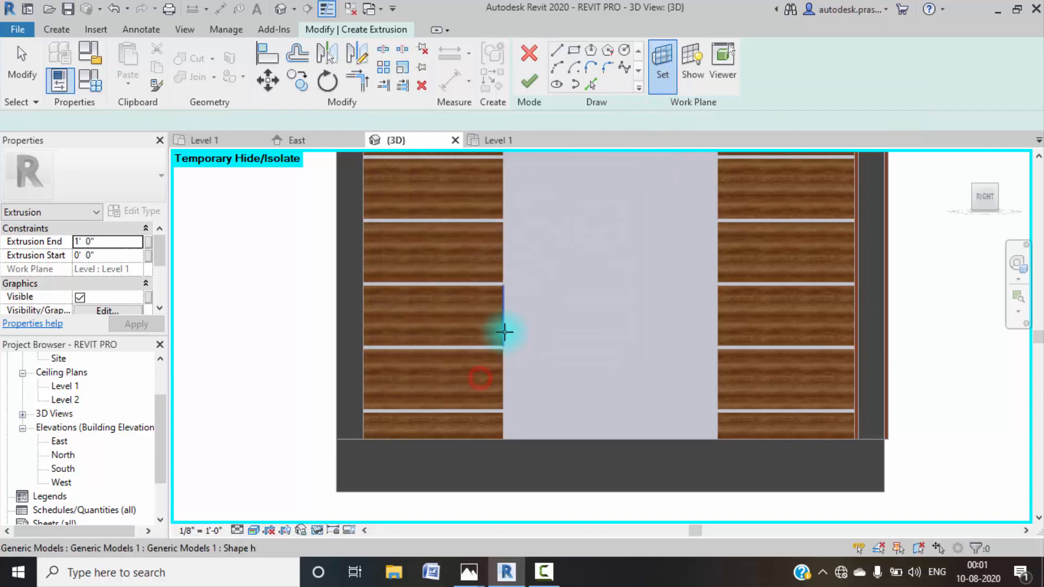
{"action": "left_click", "coordinate": [498, 325]}
{"action": "left_click", "coordinate": [691, 64]}
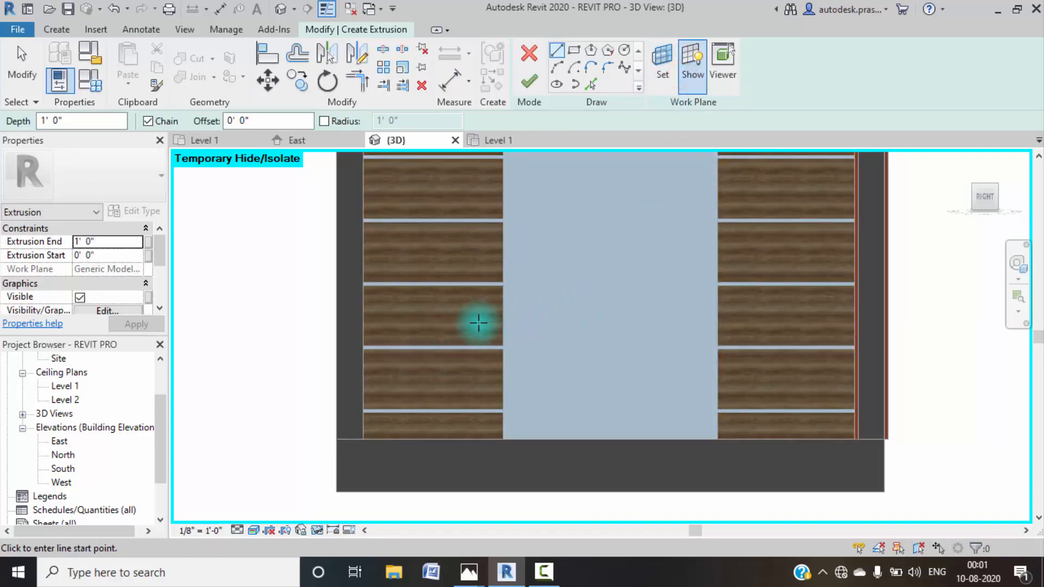
- Sketch a closed rectangle about 3' 6" wide and 2' 3" high at the base of the left wood panel
{"action": "left_click", "coordinate": [504, 440]}
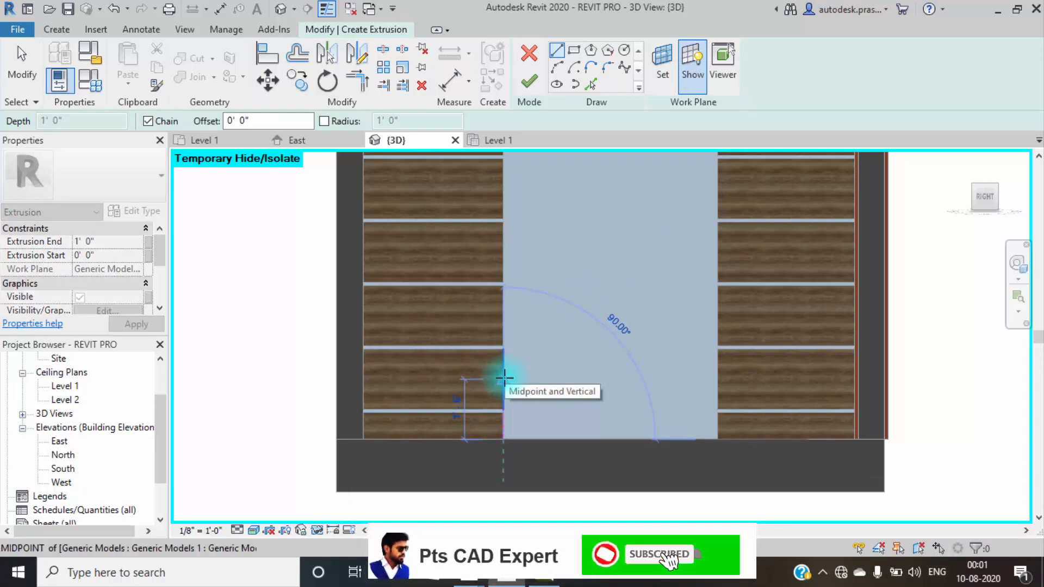
{"action": "left_click", "coordinate": [504, 378]}
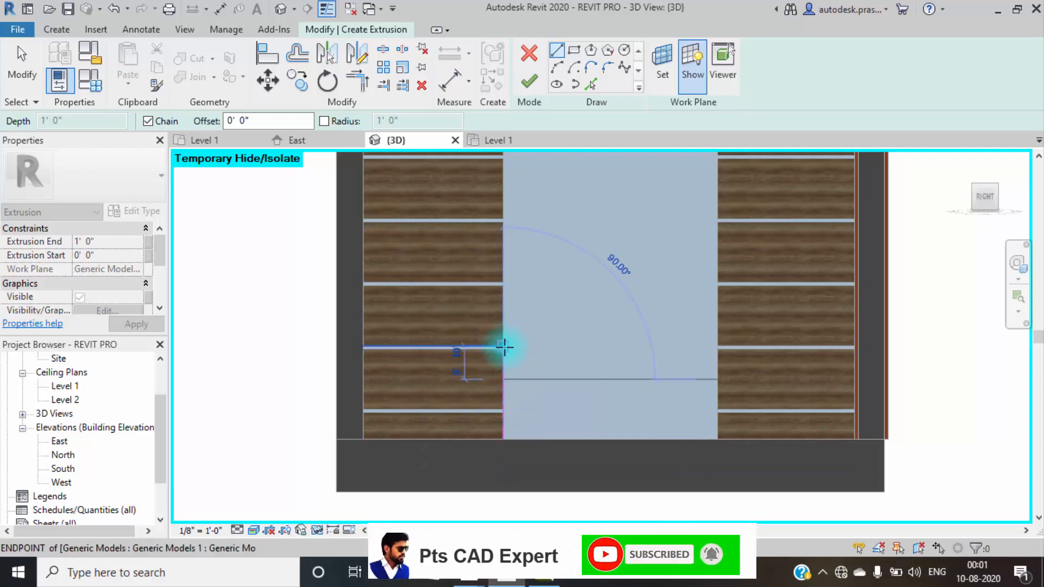
{"action": "left_click", "coordinate": [503, 349]}
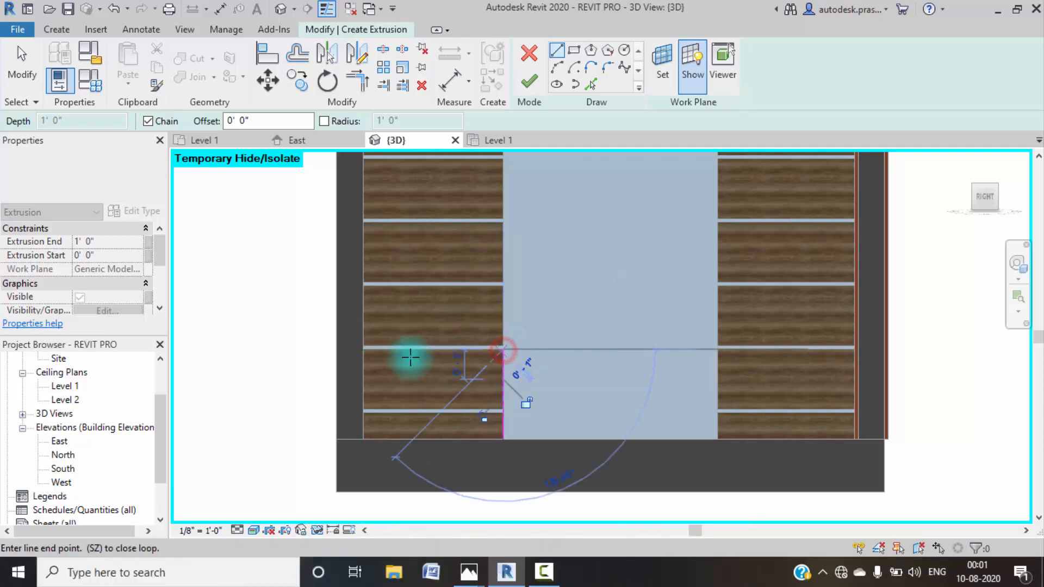
{"action": "left_click", "coordinate": [363, 348]}
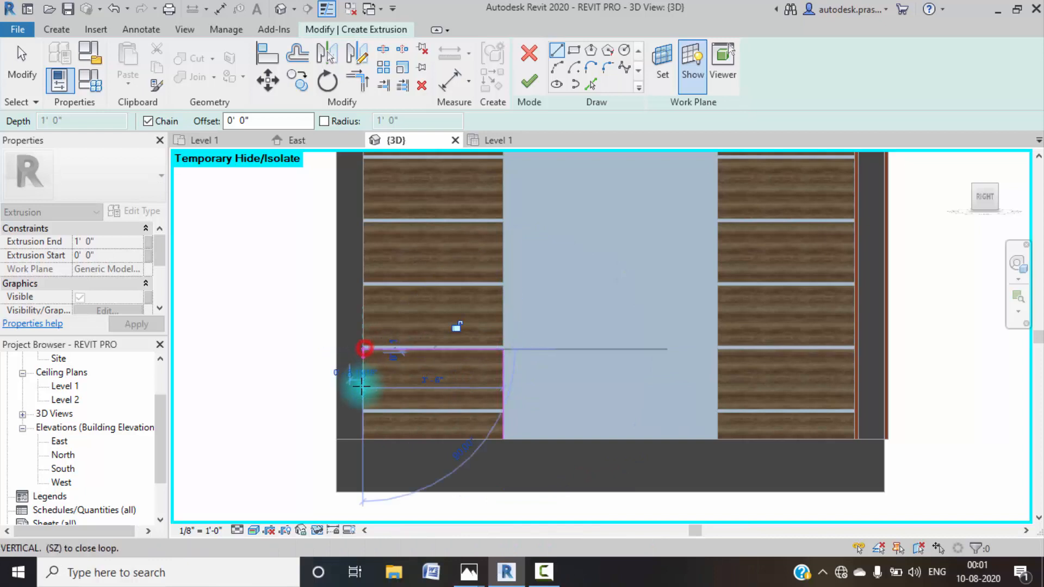
{"action": "left_click", "coordinate": [363, 439]}
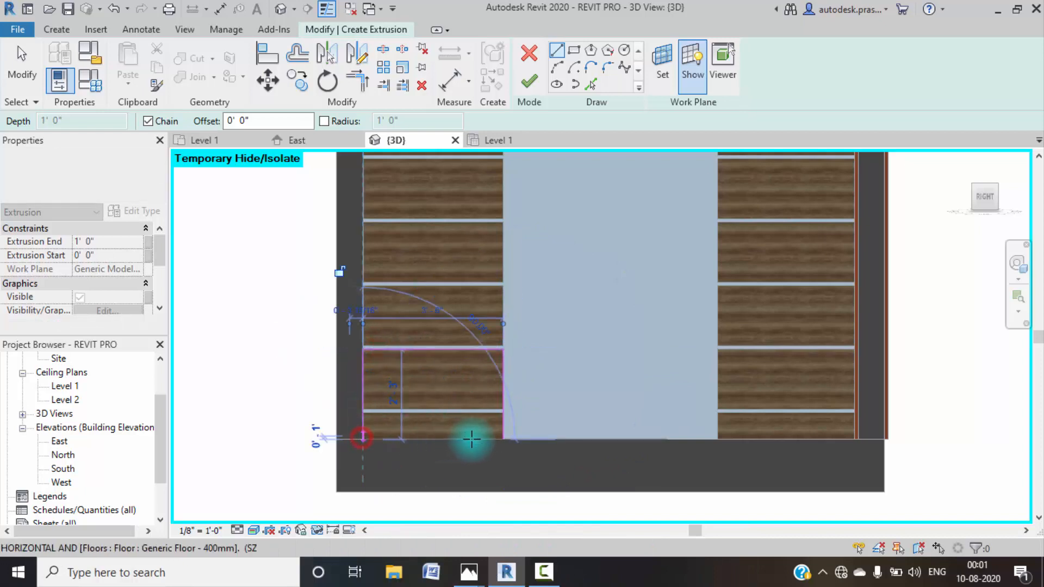
{"action": "left_click", "coordinate": [501, 439]}
- Sketch a second closed rectangle about 2' 3" high at the base of the right wood panel, spanning the panel's width
{"action": "left_click", "coordinate": [718, 441]}
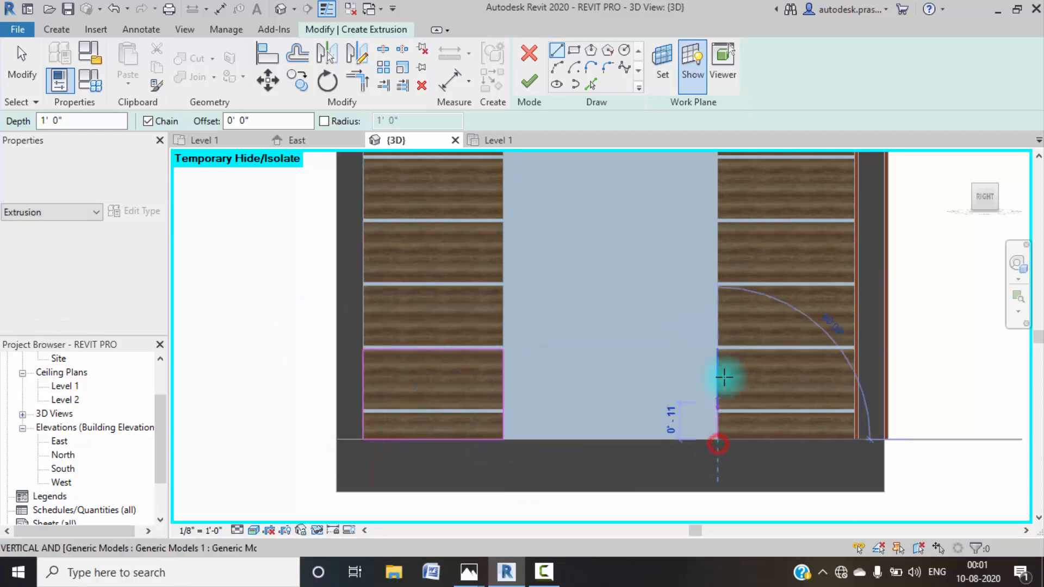
{"action": "left_click", "coordinate": [718, 348]}
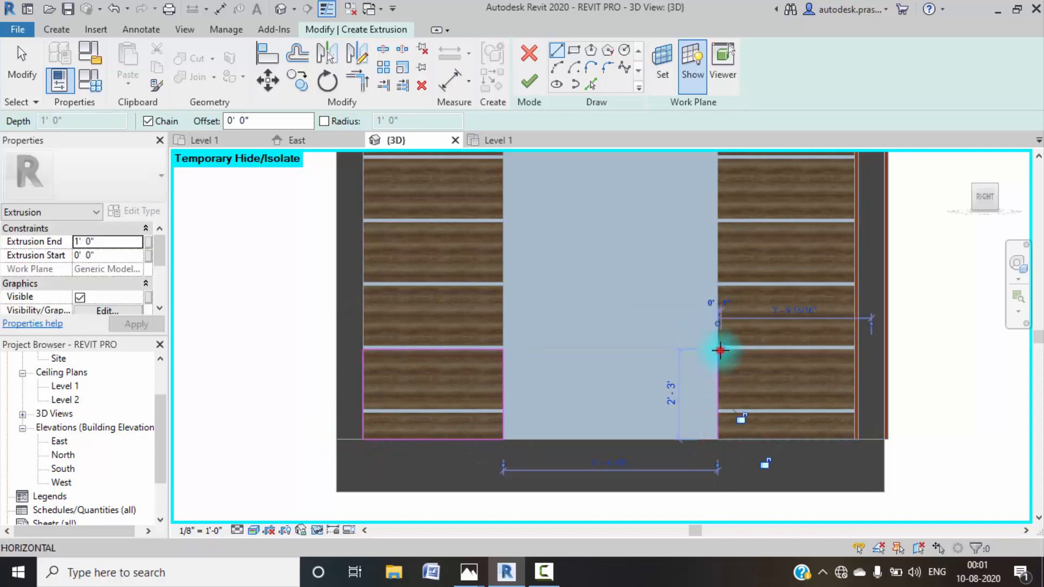
{"action": "left_click", "coordinate": [854, 349]}
{"action": "scroll", "coordinate": [855, 349], "scroll_direction": "up", "scroll_amount": 2}
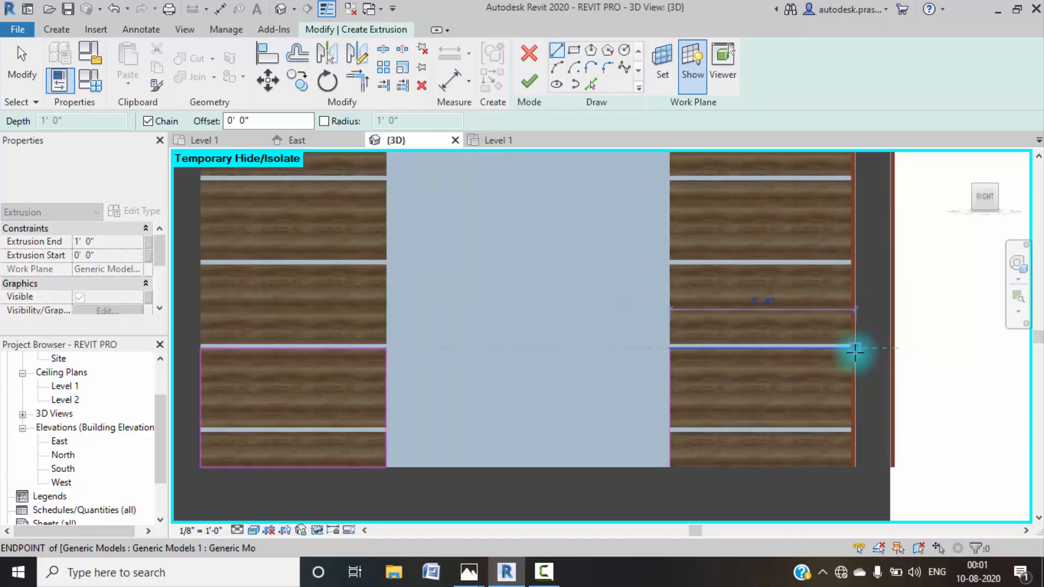
{"action": "left_click", "coordinate": [854, 467]}
{"action": "left_click", "coordinate": [669, 466]}
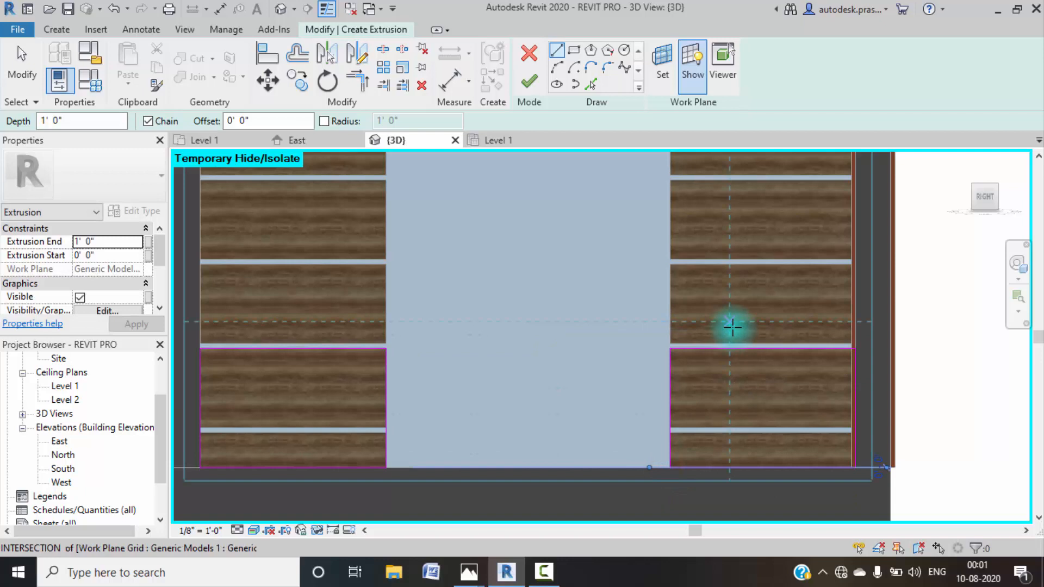
- Finish the extrusion of both base rectangles and set its depth to 1' 6"
{"action": "left_click", "coordinate": [527, 82]}
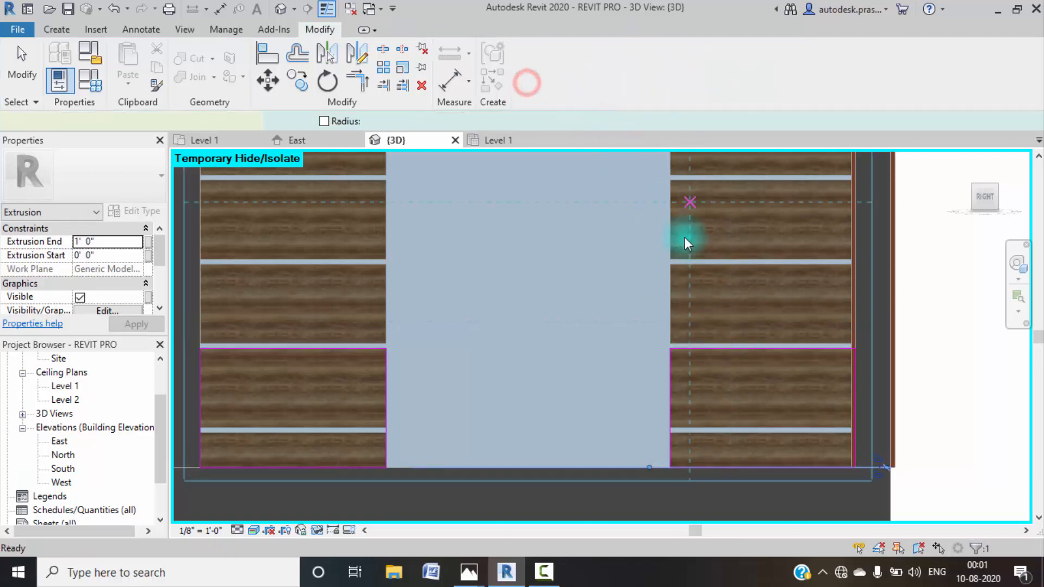
{"action": "middle_click_drag", "start_coordinate": [564, 361], "coordinate": [495, 386], "text": "shift"}
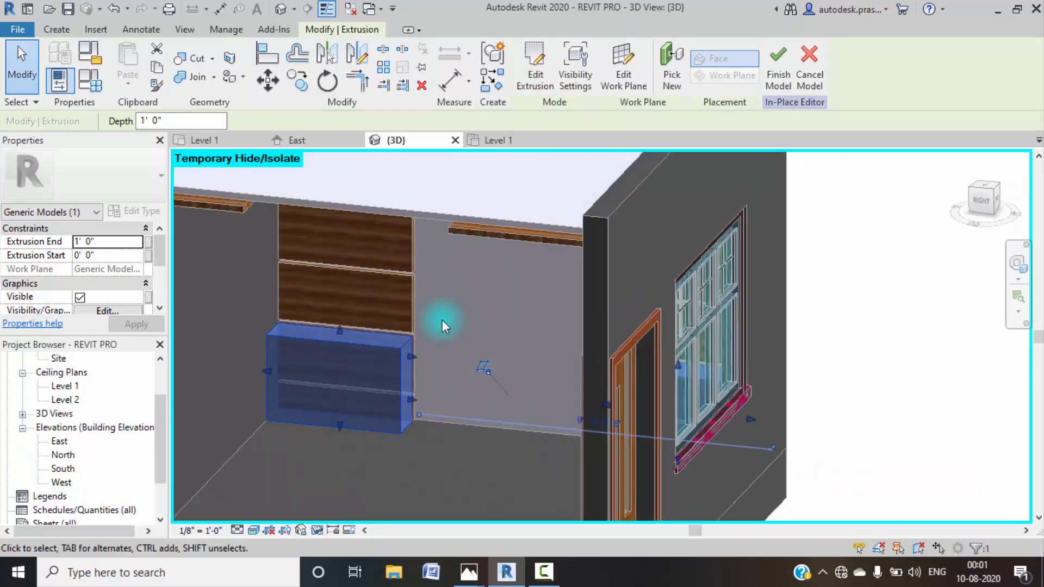
{"action": "left_click", "coordinate": [181, 122]}
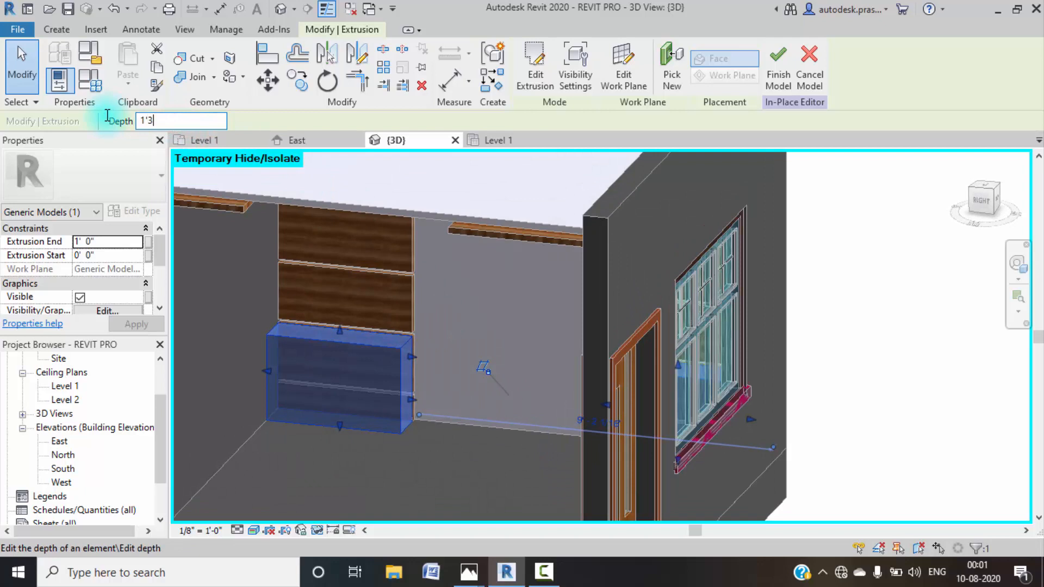
{"action": "key", "text": "Return"}
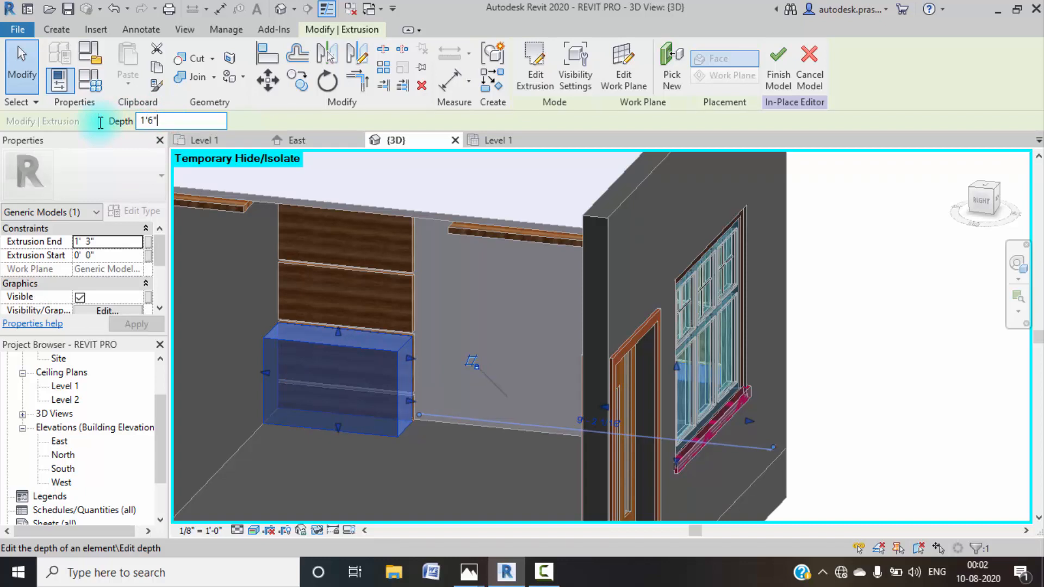
{"action": "key", "text": "Return"}
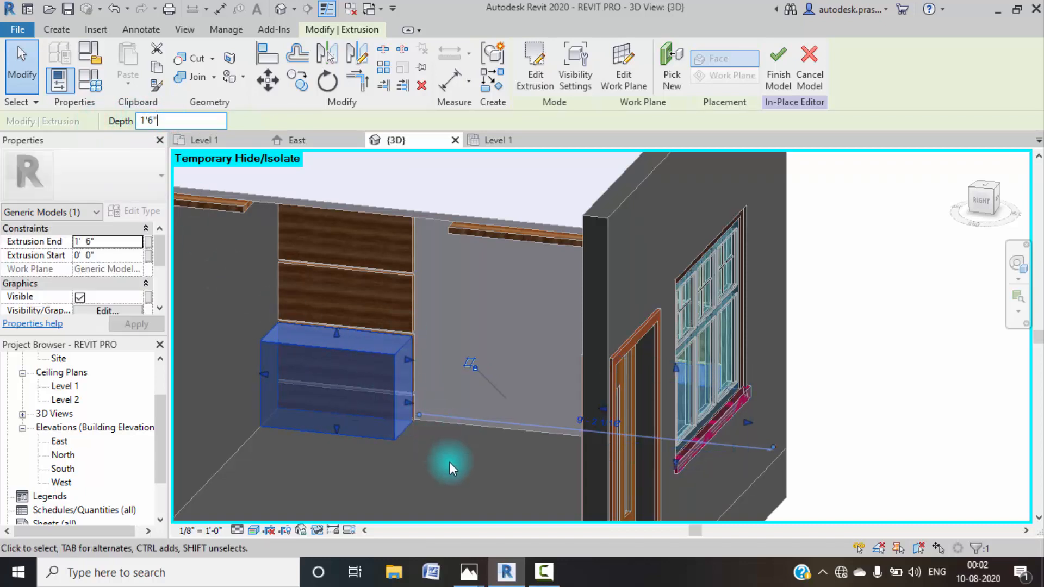
{"action": "left_click", "coordinate": [449, 462]}
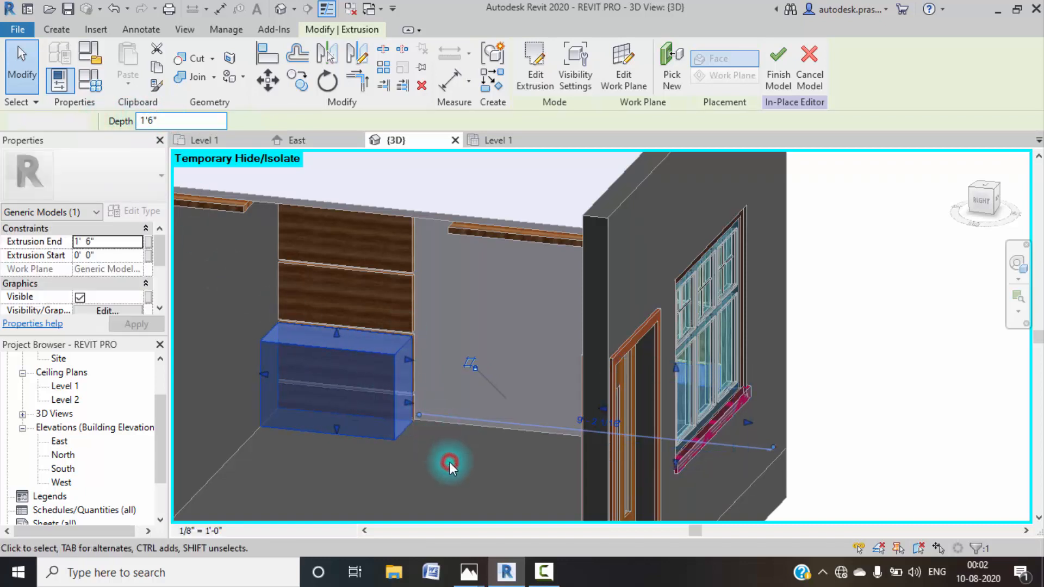
- Begin another extrusion from the right-side view, pick the left base unit's front face as work plane and show the plane
{"action": "left_click", "coordinate": [984, 203]}
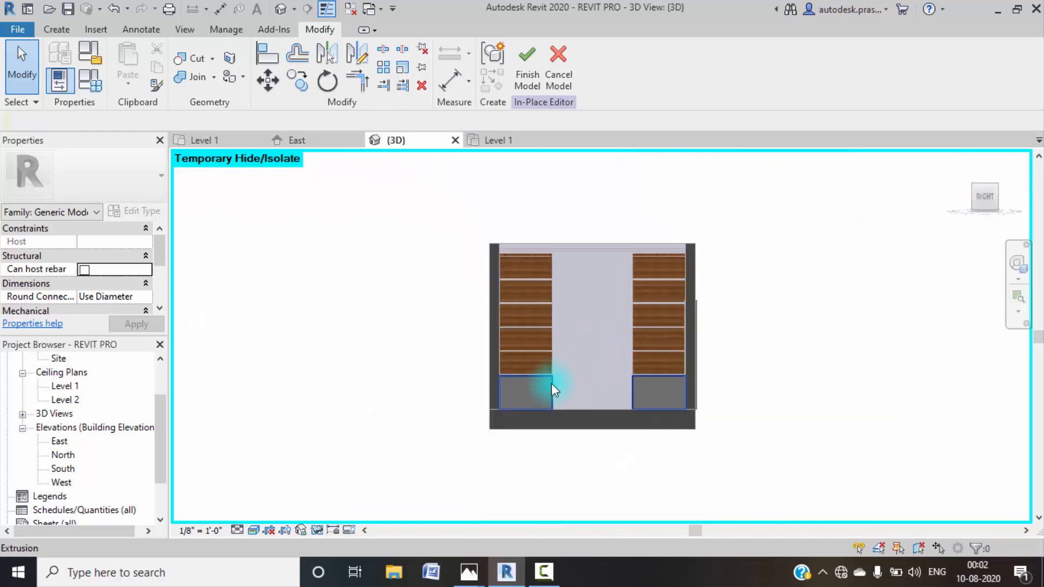
{"action": "scroll", "coordinate": [550, 386], "scroll_direction": "up", "scroll_amount": 4}
{"action": "scroll", "coordinate": [548, 387], "scroll_direction": "up", "scroll_amount": 1}
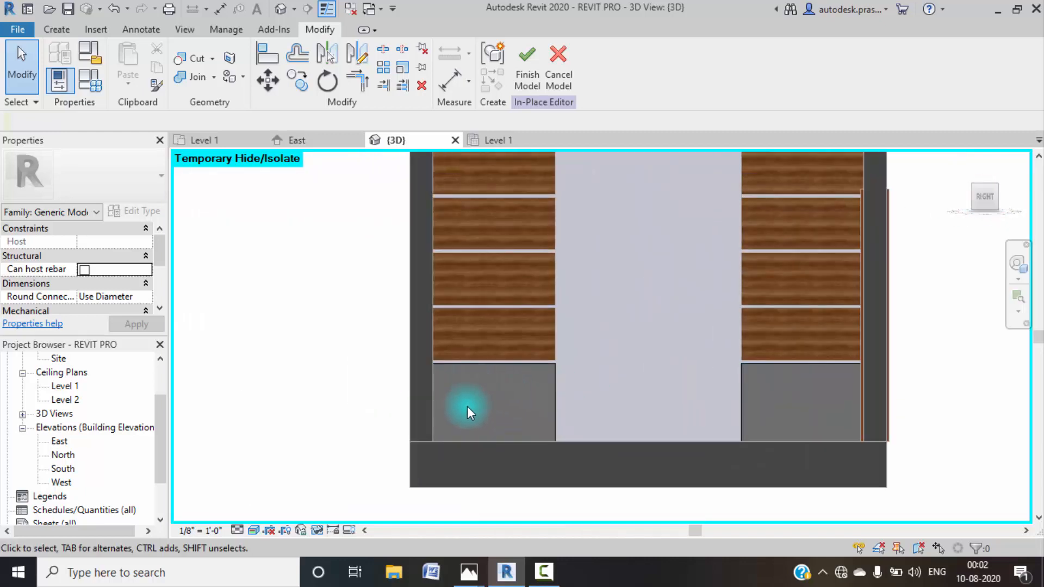
{"action": "left_click", "coordinate": [43, 29]}
{"action": "left_click", "coordinate": [131, 68]}
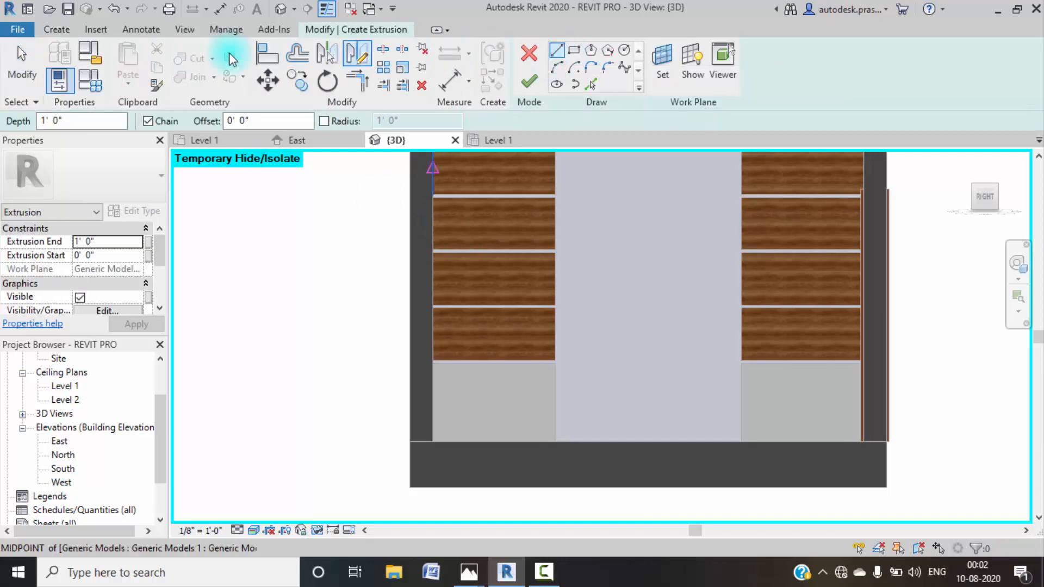
{"action": "left_click", "coordinate": [668, 66]}
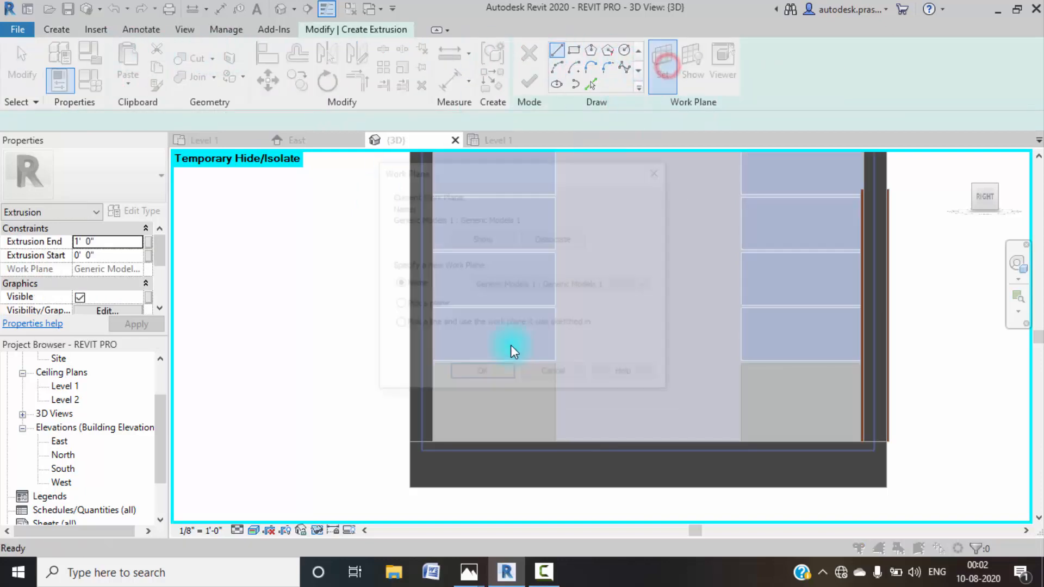
{"action": "left_click", "coordinate": [486, 376]}
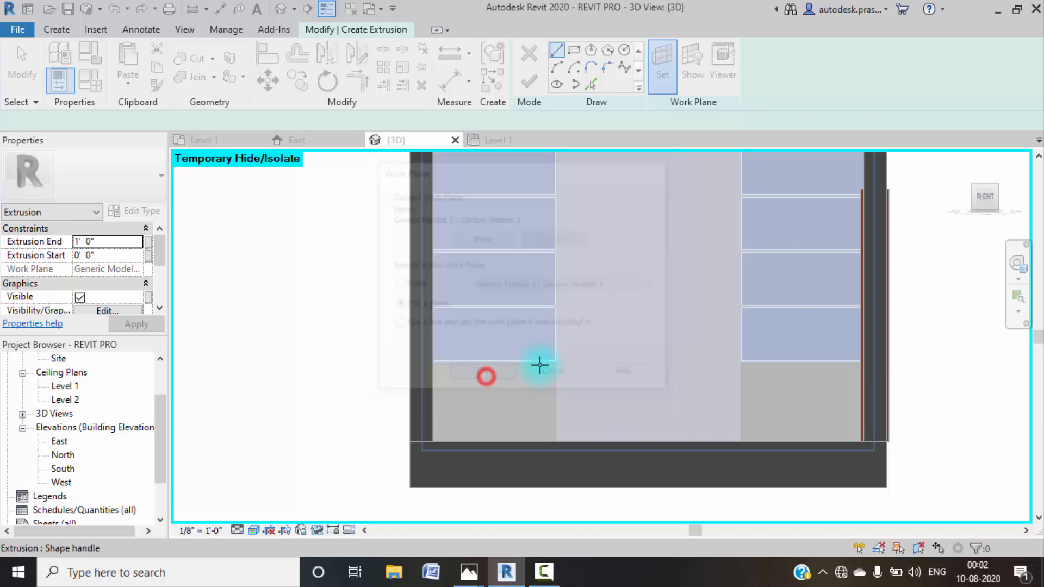
{"action": "left_click", "coordinate": [538, 366]}
{"action": "left_click", "coordinate": [687, 60]}
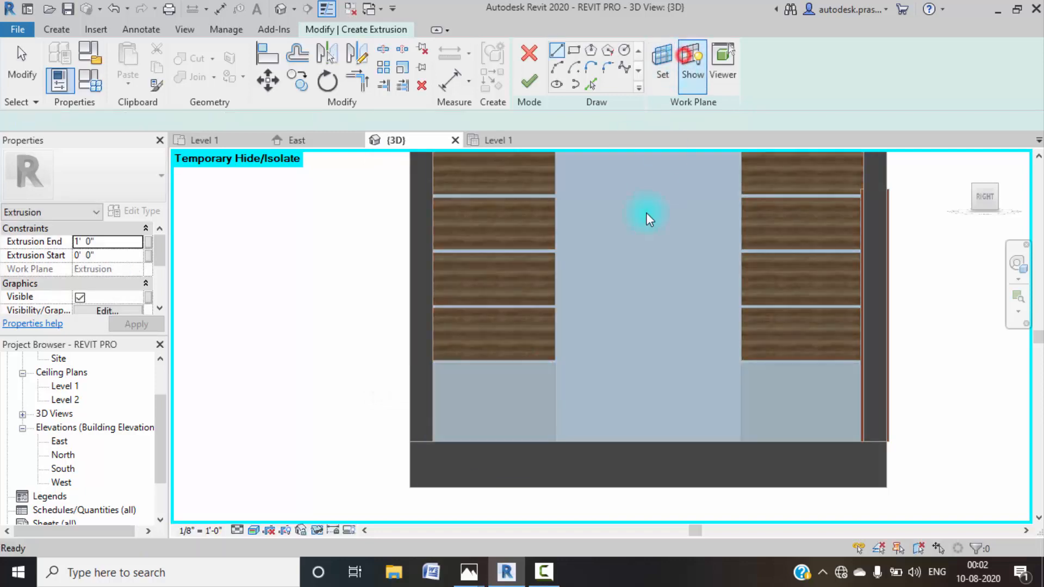
- Sketch rectangles about 2' 3" high over the full front faces of both base units
{"action": "scroll", "coordinate": [497, 348], "scroll_direction": "up", "scroll_amount": 4}
{"action": "left_click", "coordinate": [446, 344]}
{"action": "left_click", "coordinate": [572, 51]}
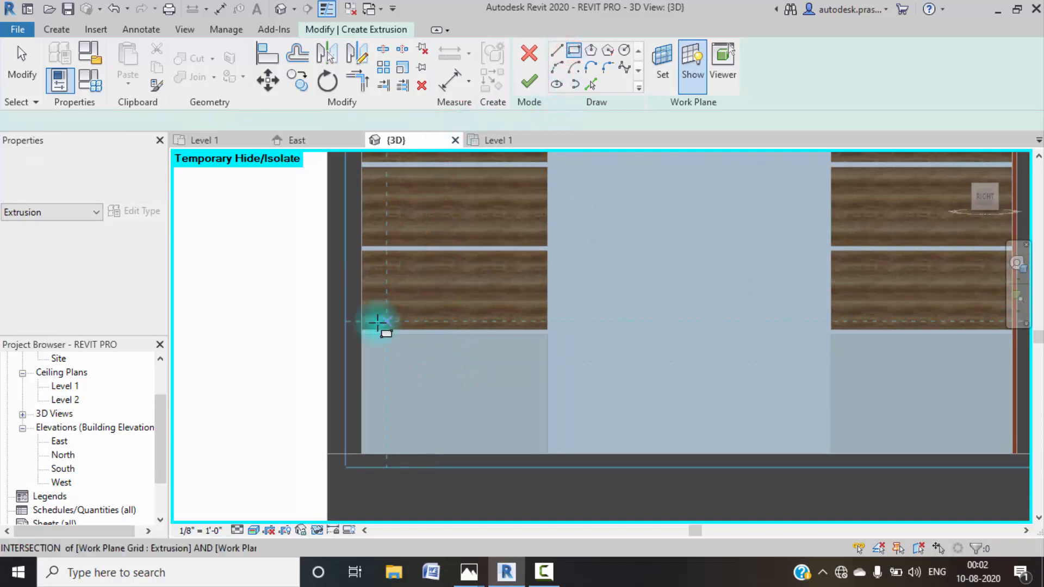
{"action": "left_click", "coordinate": [362, 335]}
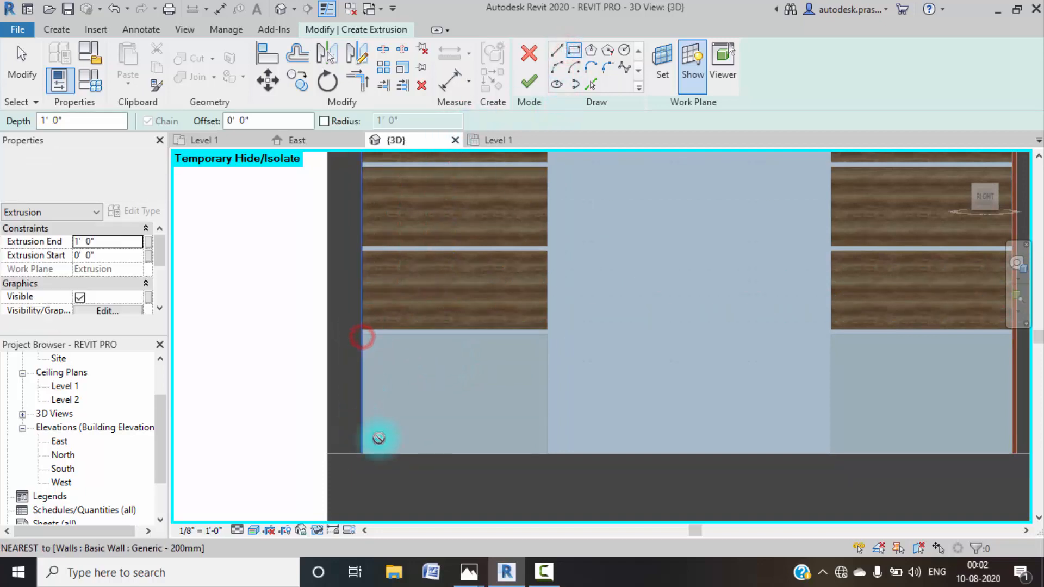
{"action": "left_click", "coordinate": [545, 455]}
{"action": "middle_click_drag", "start_coordinate": [496, 397], "coordinate": [222, 383]}
{"action": "left_click", "coordinate": [556, 321]}
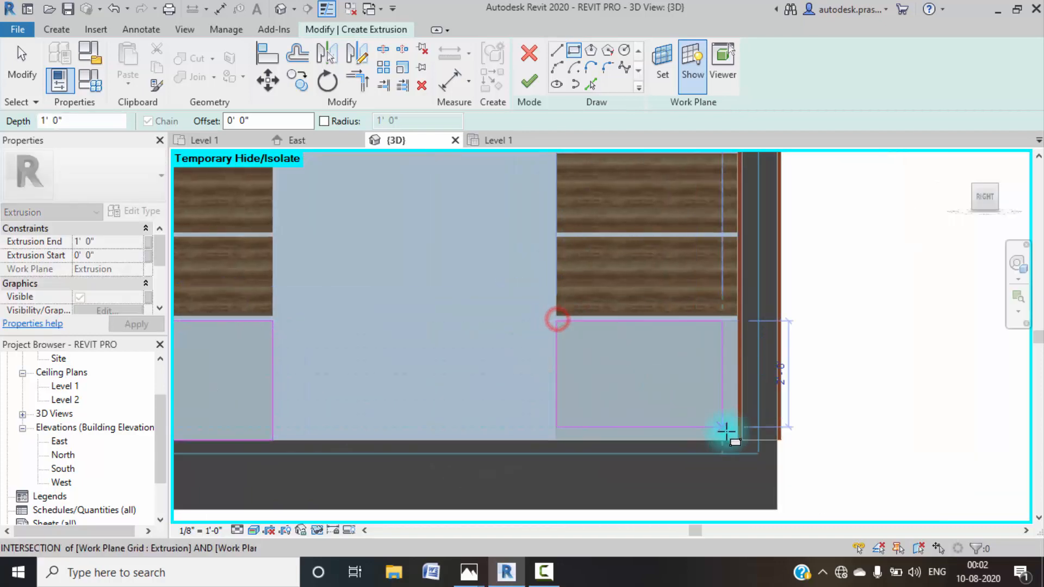
{"action": "left_click", "coordinate": [738, 439]}
- Draw a horizontal line at mid-height across each of the two front rectangles, splitting them into equal halves
{"action": "mouse_move", "coordinate": [554, 344]}
{"action": "middle_mouse_down"}
{"action": "mouse_move", "coordinate": [797, 398]}
{"action": "mouse_move", "coordinate": [797, 387]}
{"action": "middle_mouse_up"}
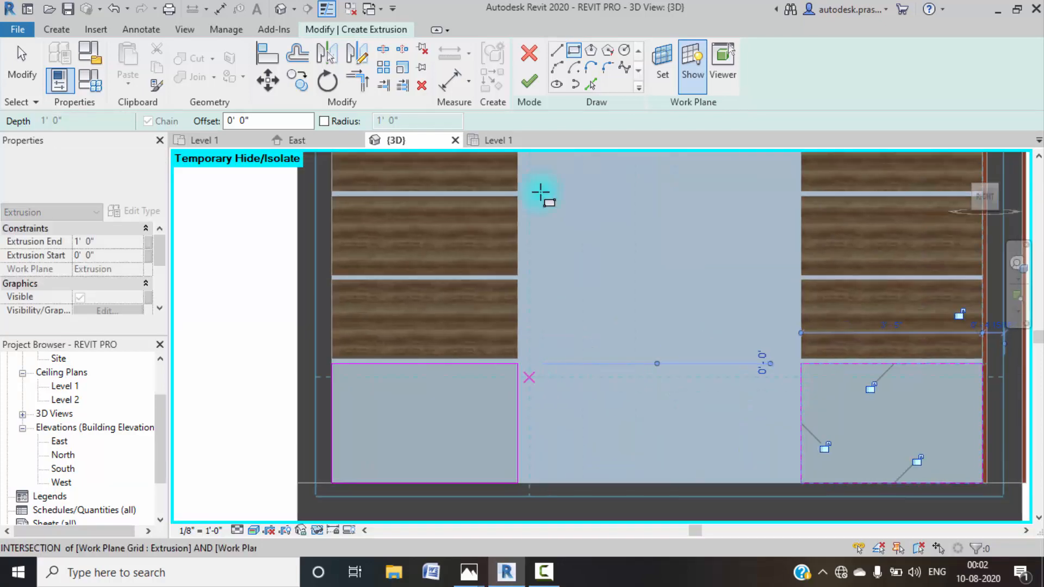
{"action": "left_click", "coordinate": [557, 52]}
{"action": "left_click", "coordinate": [331, 422]}
{"action": "left_click", "coordinate": [518, 423]}
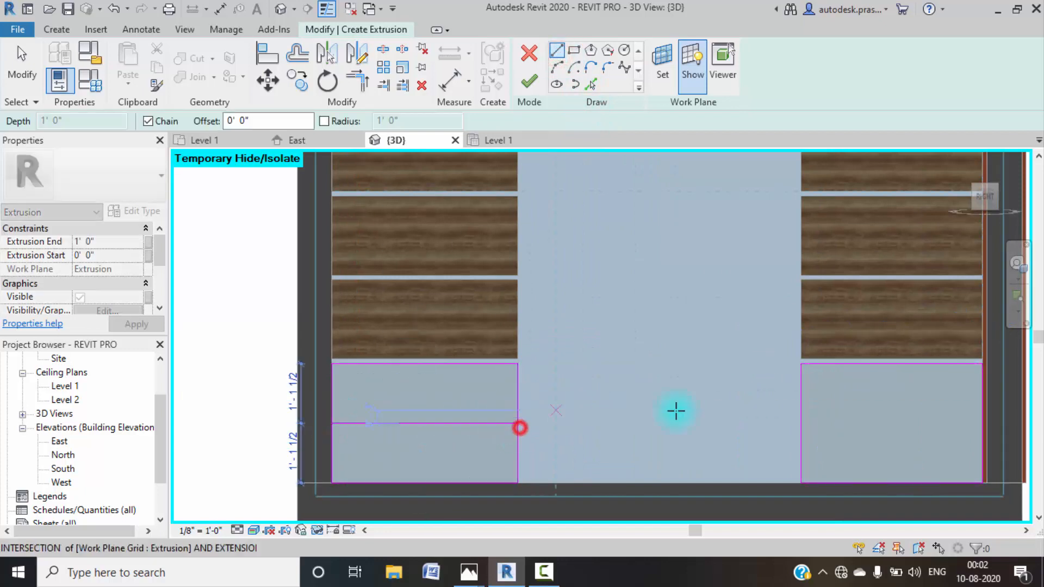
{"action": "left_click", "coordinate": [801, 423]}
{"action": "left_click", "coordinate": [982, 424]}
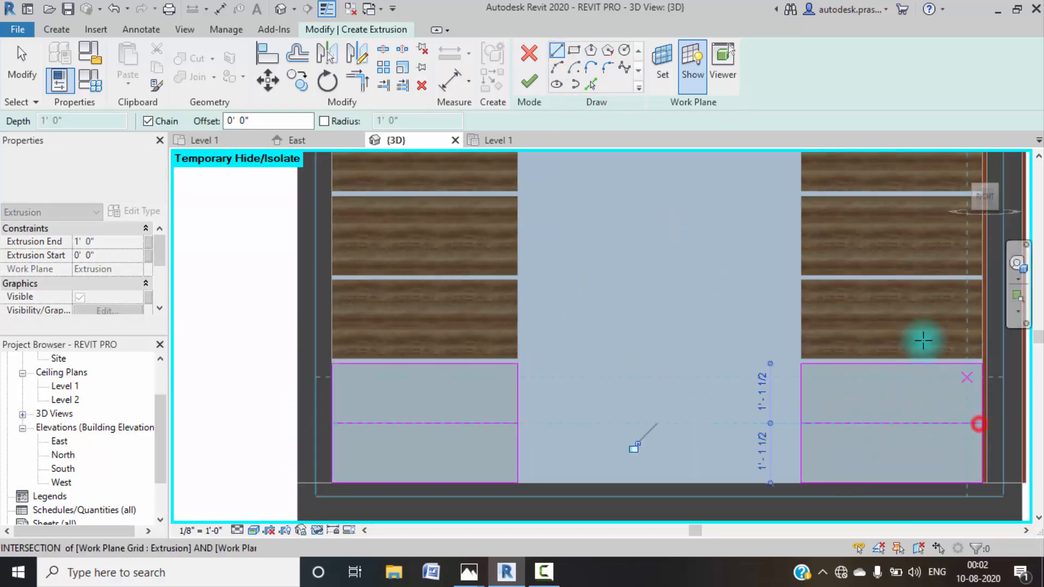
- Set the Pick Lines offset to 0.5" and offset the left rectangle's mid-height line to both sides
{"action": "left_click", "coordinate": [590, 84]}
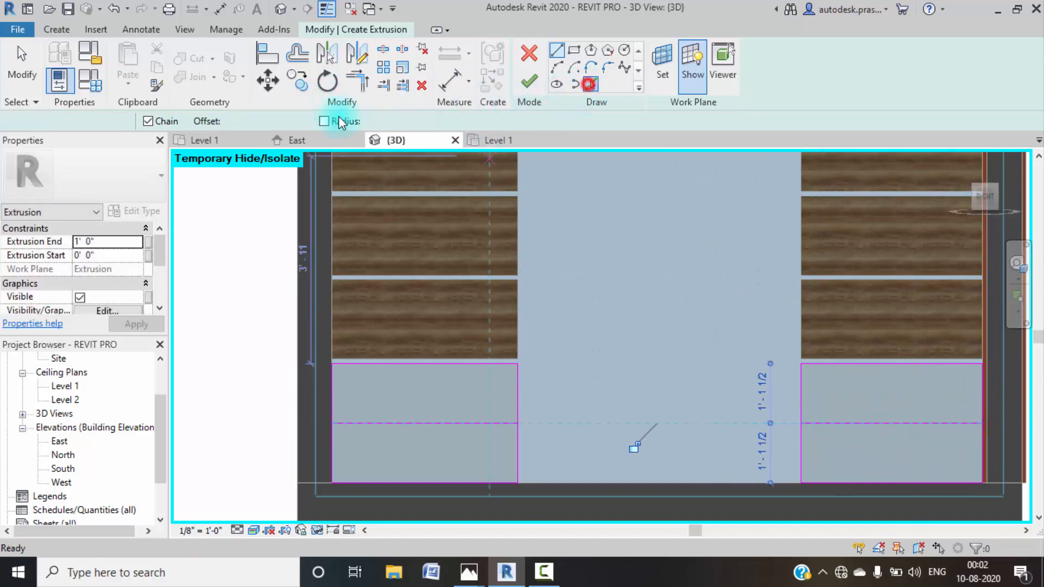
{"action": "double_click", "coordinate": [213, 120]}
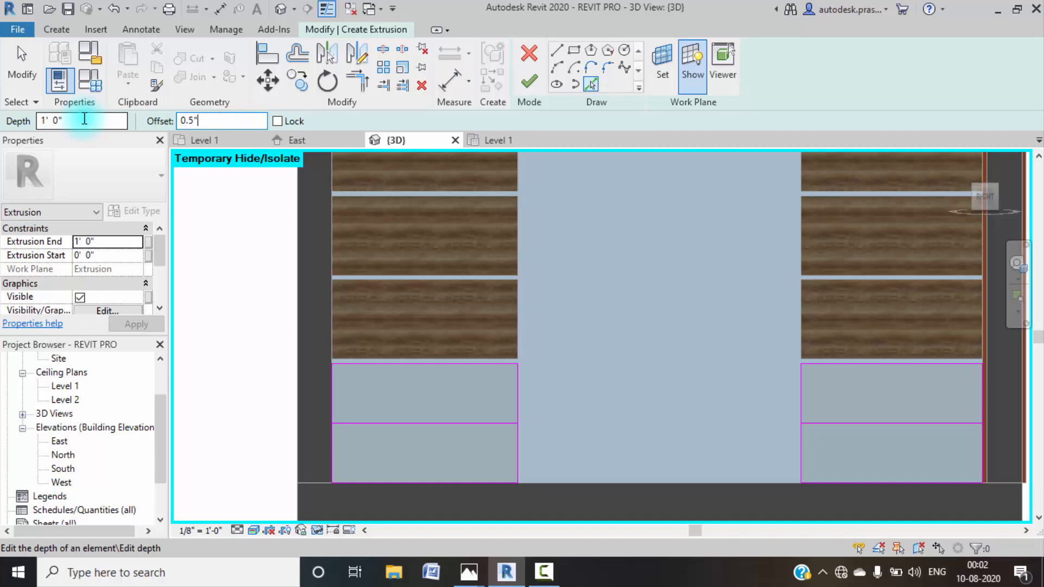
{"action": "key", "text": "Return"}
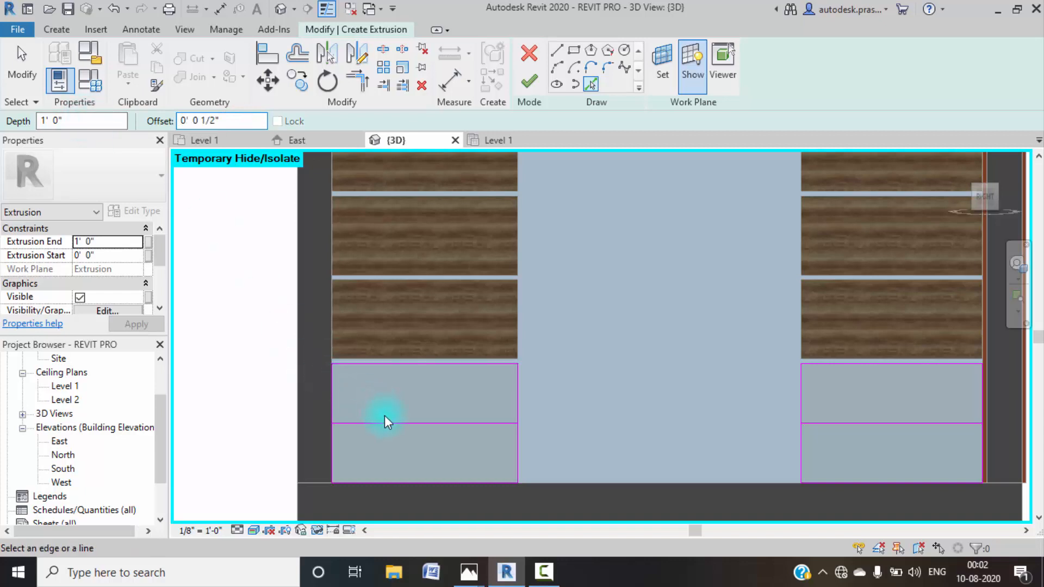
{"action": "scroll", "coordinate": [387, 422], "scroll_direction": "up", "scroll_amount": 4}
{"action": "left_click", "coordinate": [391, 432]}
{"action": "scroll", "coordinate": [388, 421], "scroll_direction": "down", "scroll_amount": 6}
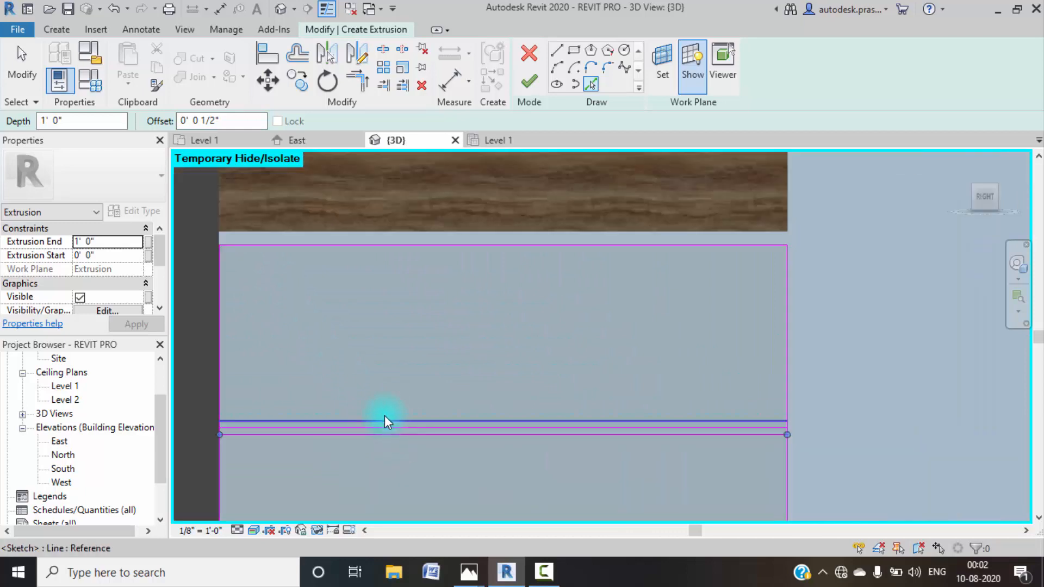
- Offset the right rectangle's mid-height line by 1/2" above and below with Pick Lines
{"action": "middle_click_drag", "start_coordinate": [800, 447], "coordinate": [506, 423]}
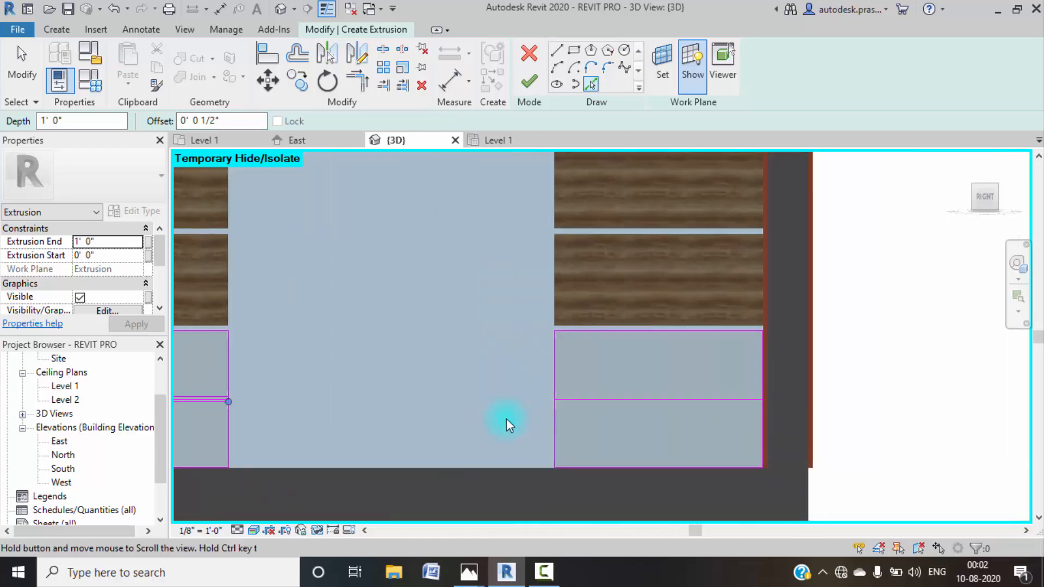
{"action": "scroll", "coordinate": [600, 400], "scroll_direction": "up", "scroll_amount": 5}
{"action": "left_click", "coordinate": [602, 397]}
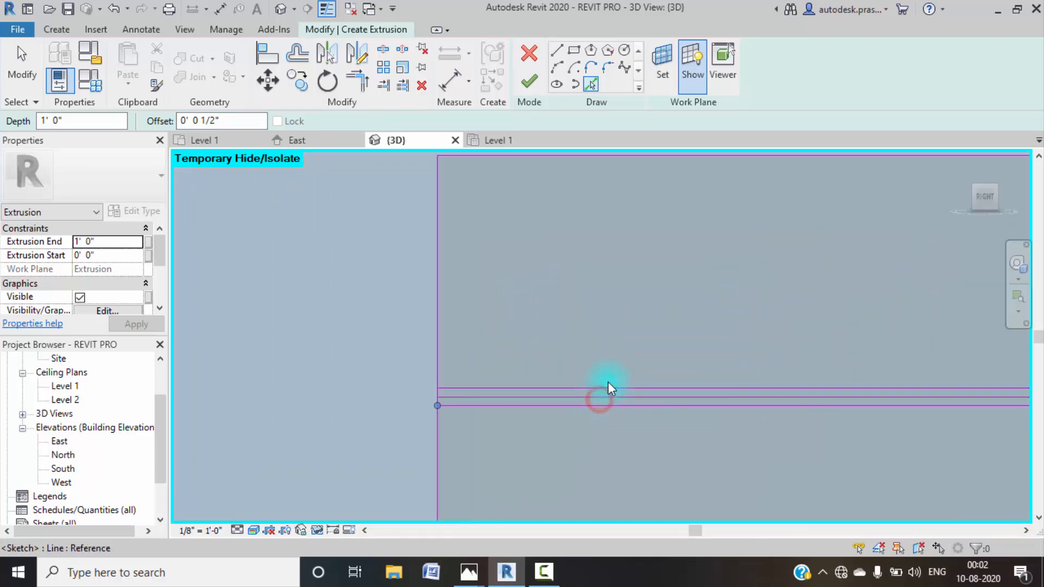
{"action": "scroll", "coordinate": [602, 398], "scroll_direction": "down", "scroll_amount": 3}
{"action": "scroll", "coordinate": [600, 393], "scroll_direction": "up", "scroll_amount": 3}
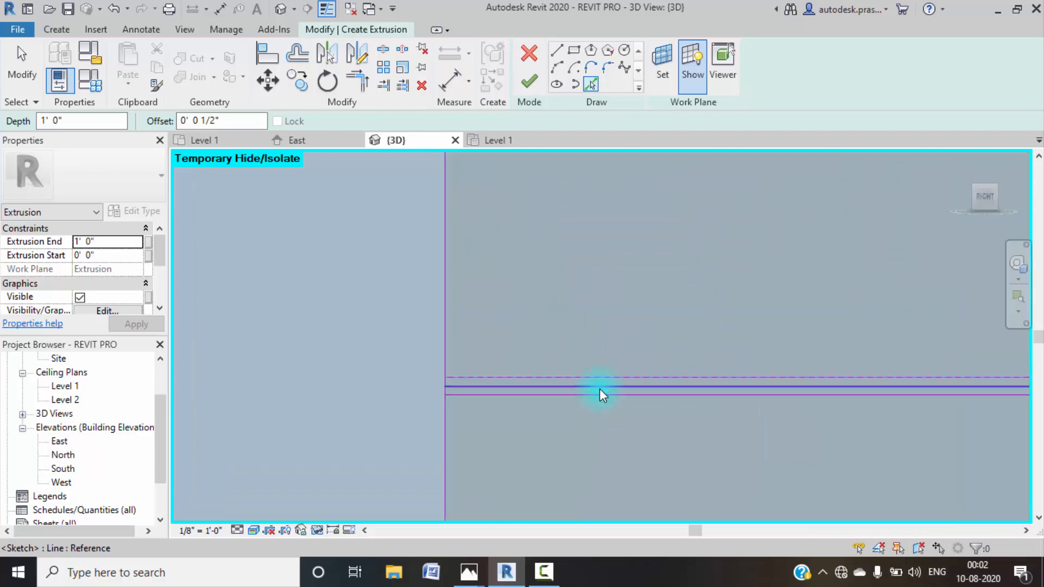
{"action": "left_click", "coordinate": [600, 389]}
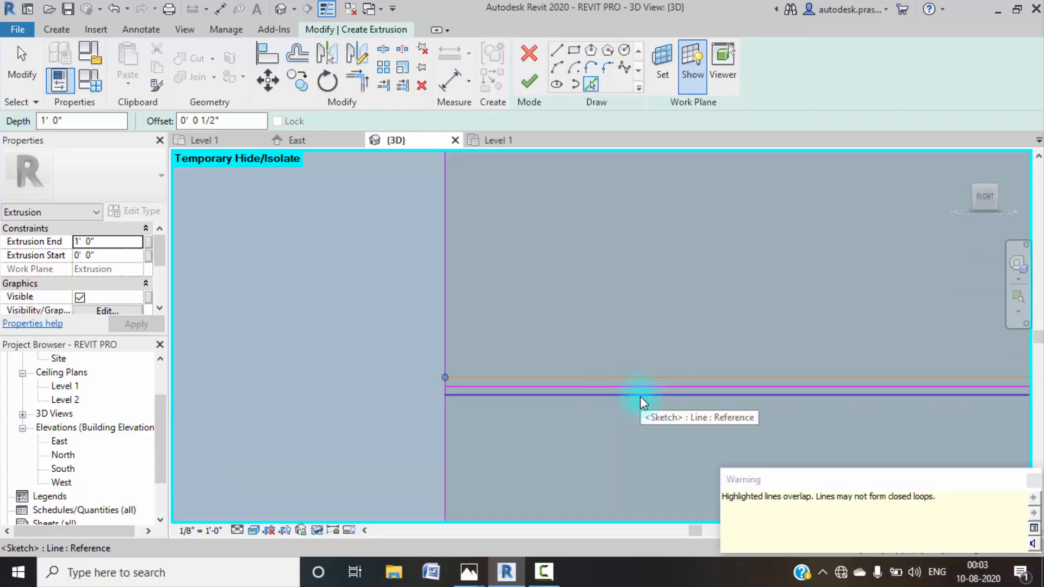
{"action": "key", "text": "Escape"}
{"action": "left_click", "coordinate": [641, 378]}
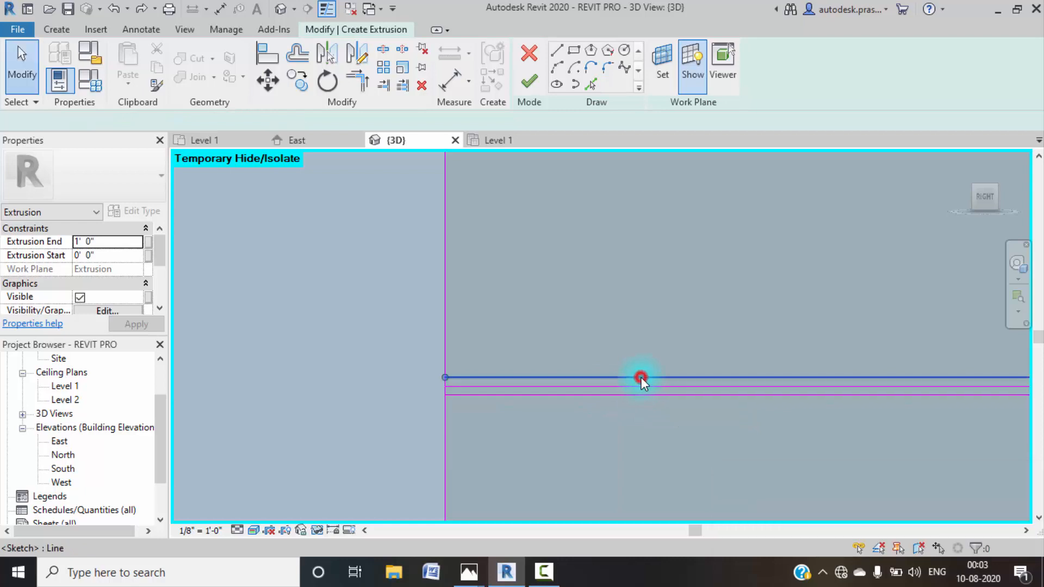
{"action": "key", "text": "Delete"}
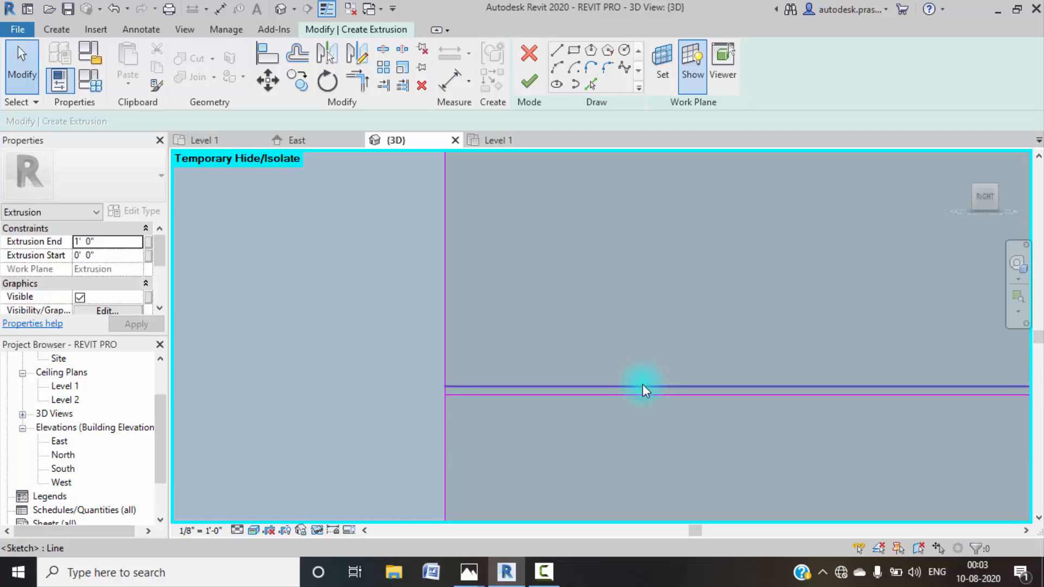
{"action": "key", "text": "ctrl+z"}
- Delete the original mid-height line from both front rectangles, keeping only the offset lines above and below
{"action": "left_click", "coordinate": [642, 388]}
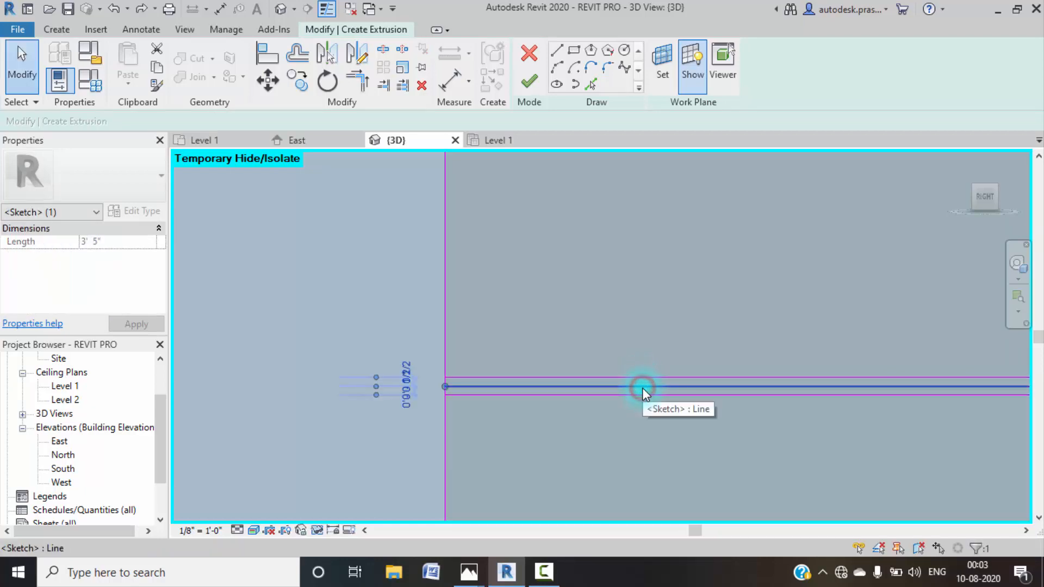
{"action": "key", "text": "Delete"}
{"action": "scroll", "coordinate": [648, 399], "scroll_direction": "down", "scroll_amount": 3}
{"action": "scroll", "coordinate": [651, 403], "scroll_direction": "down", "scroll_amount": 2}
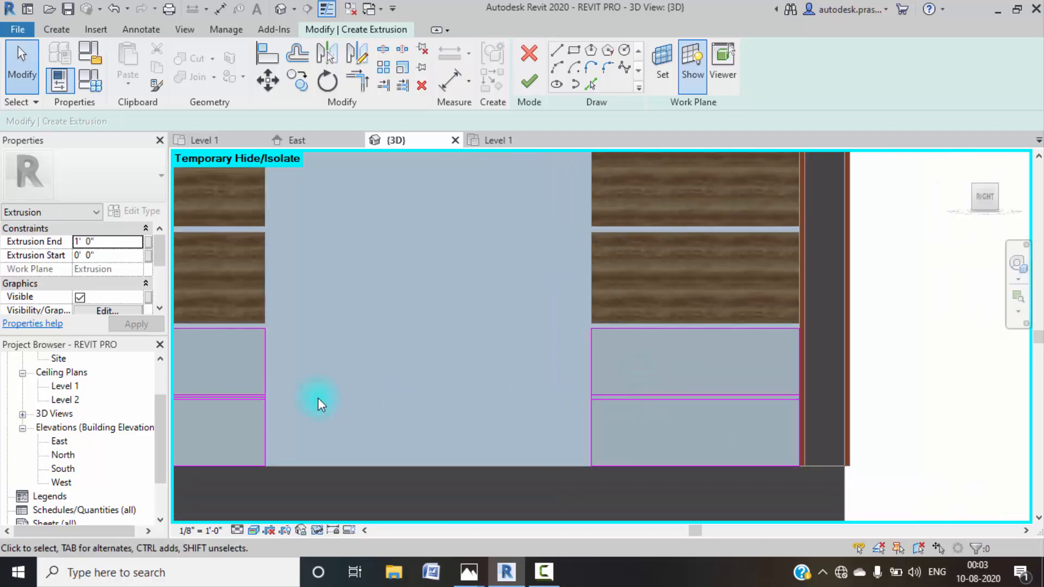
{"action": "middle_click_drag", "start_coordinate": [265, 407], "coordinate": [583, 372]}
{"action": "scroll", "coordinate": [536, 372], "scroll_direction": "up", "scroll_amount": 5}
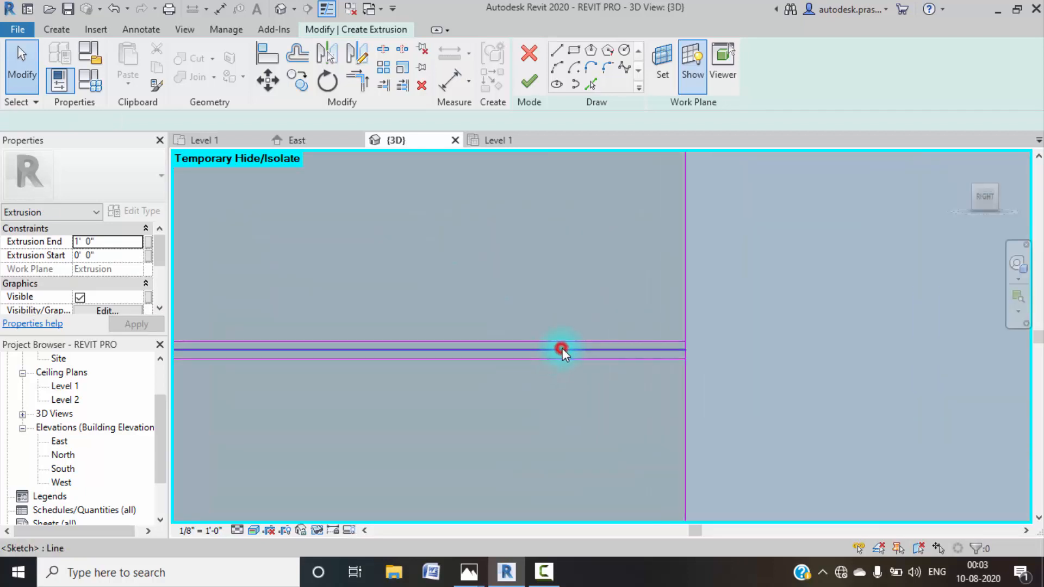
{"action": "left_click", "coordinate": [560, 351]}
{"action": "key", "text": "Delete"}
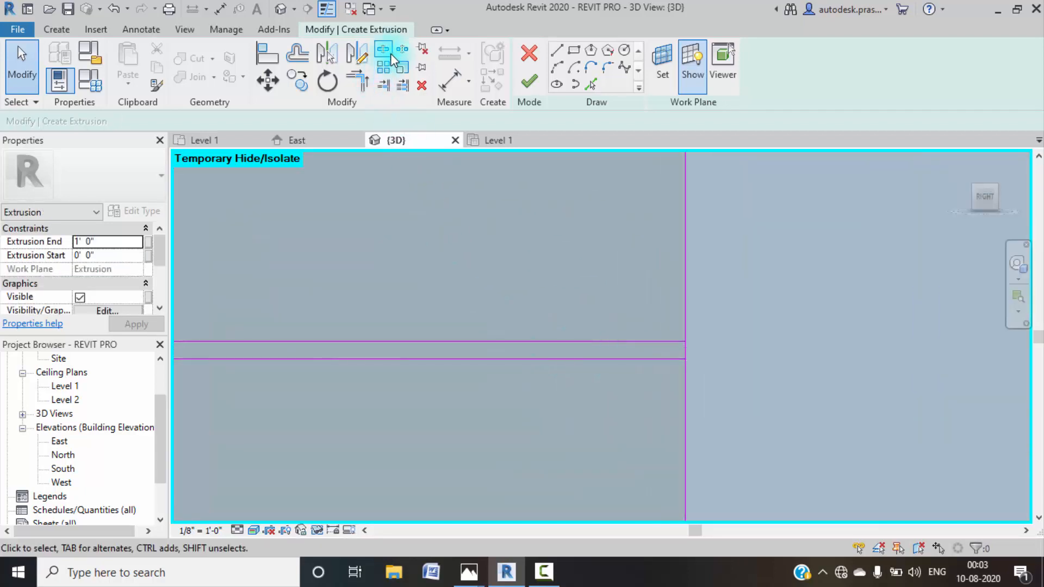
- Split both vertical edges of the left rectangle between its two offset lines
{"action": "left_click", "coordinate": [392, 54]}
{"action": "left_click", "coordinate": [685, 351]}
{"action": "scroll", "coordinate": [642, 369], "scroll_direction": "down", "scroll_amount": 2}
{"action": "mouse_move", "coordinate": [641, 368]}
{"action": "middle_mouse_down"}
{"action": "mouse_move", "coordinate": [659, 375]}
{"action": "mouse_move", "coordinate": [798, 353]}
{"action": "middle_mouse_up"}
{"action": "scroll", "coordinate": [432, 338], "scroll_direction": "up", "scroll_amount": 2}
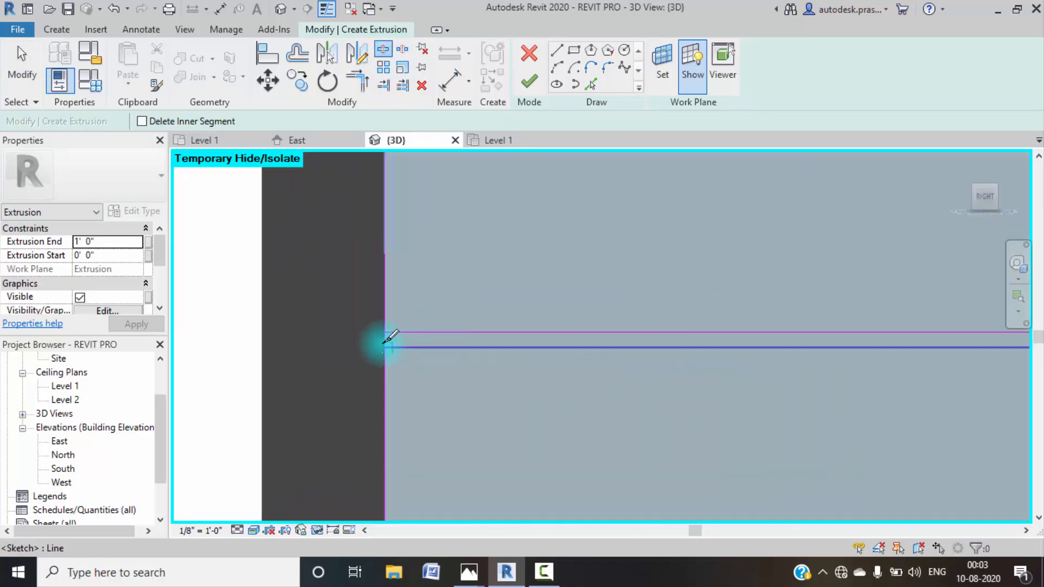
{"action": "scroll", "coordinate": [373, 350], "scroll_direction": "down", "scroll_amount": 2}
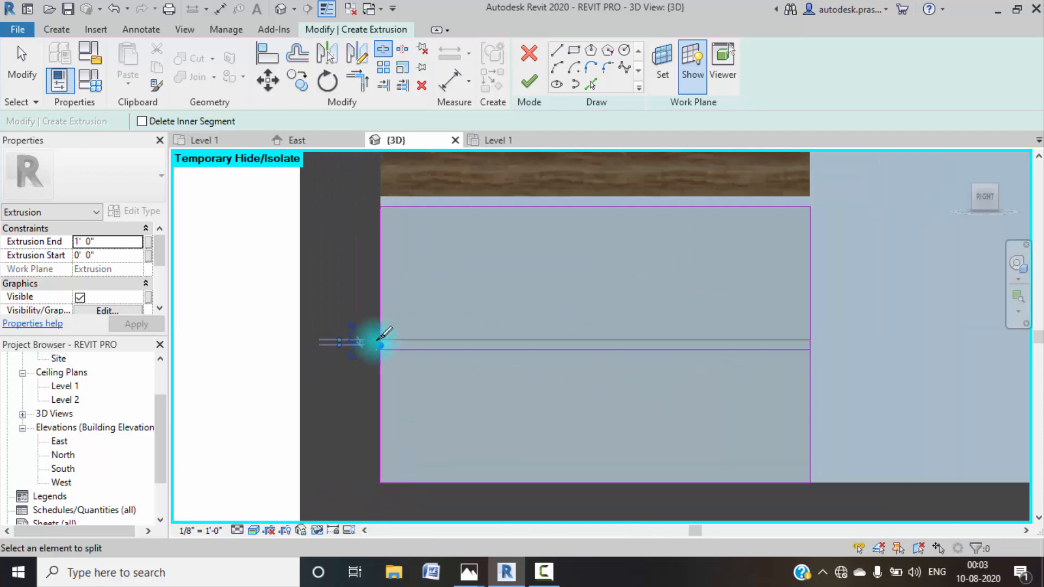
- Trim the left rectangle's edges to the offset lines to form two separate closed drawer outlines
{"action": "key", "text": "t"}
{"action": "key", "text": "r"}
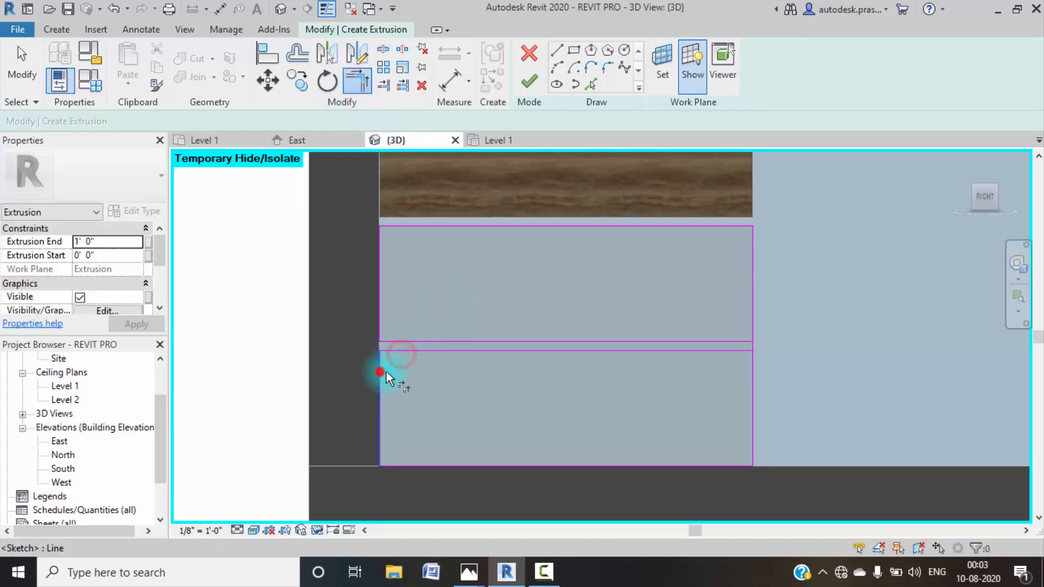
{"action": "left_click", "coordinate": [721, 339]}
{"action": "left_click", "coordinate": [754, 321]}
{"action": "left_click", "coordinate": [737, 350]}
{"action": "left_click", "coordinate": [752, 373]}
- Split both vertical edges of the right rectangle between its two offset lines
{"action": "middle_click_drag", "start_coordinate": [580, 350], "coordinate": [343, 371]}
{"action": "scroll", "coordinate": [598, 376], "scroll_direction": "down", "scroll_amount": 2}
{"action": "middle_click_drag", "start_coordinate": [582, 382], "coordinate": [310, 341]}
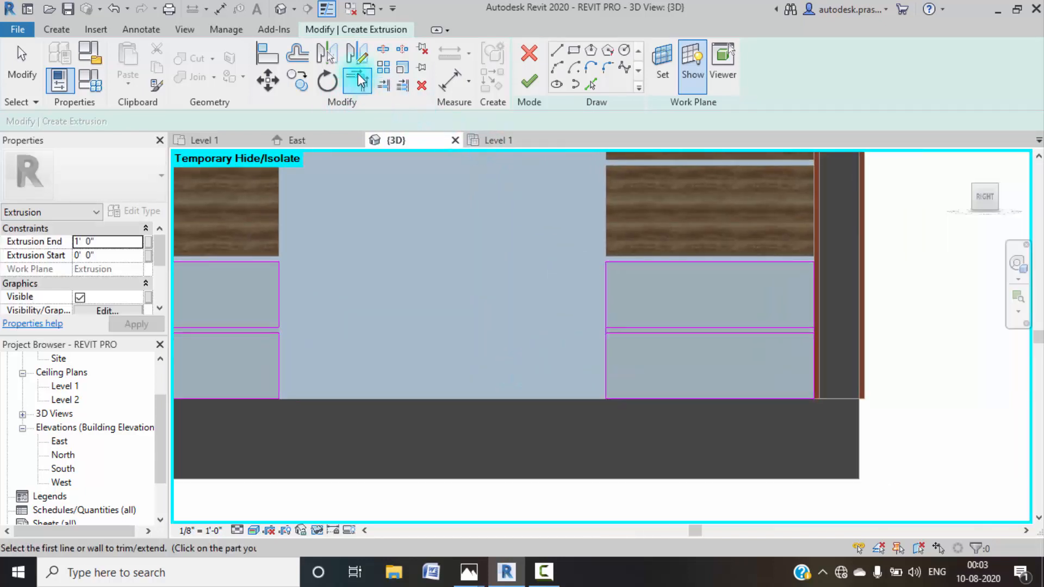
{"action": "left_click", "coordinate": [383, 51]}
{"action": "scroll", "coordinate": [636, 345], "scroll_direction": "up", "scroll_amount": 5}
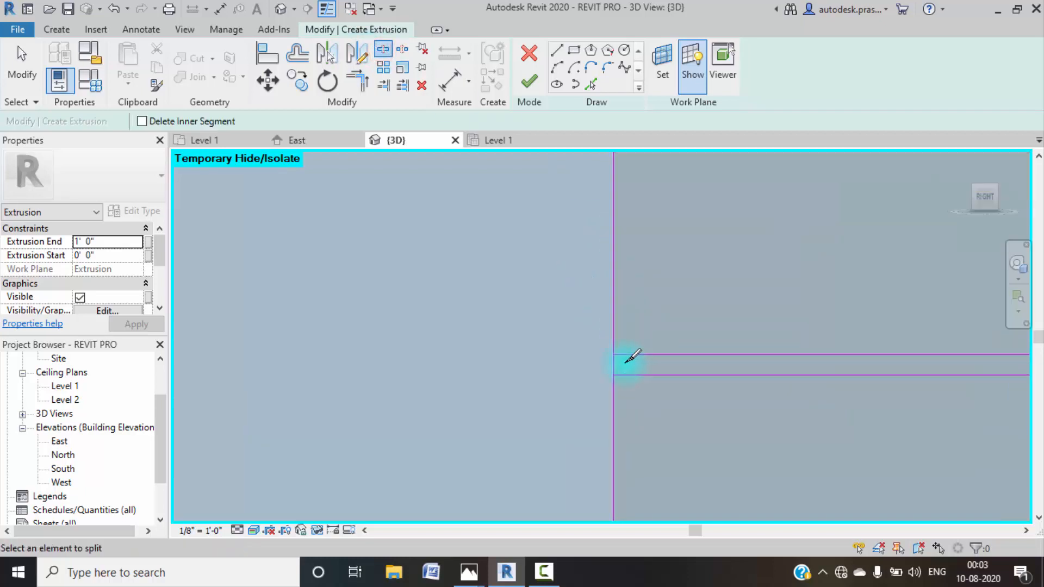
{"action": "left_click", "coordinate": [614, 365]}
{"action": "scroll", "coordinate": [838, 394], "scroll_direction": "down", "scroll_amount": 4}
{"action": "middle_click_drag", "start_coordinate": [870, 401], "coordinate": [611, 405]}
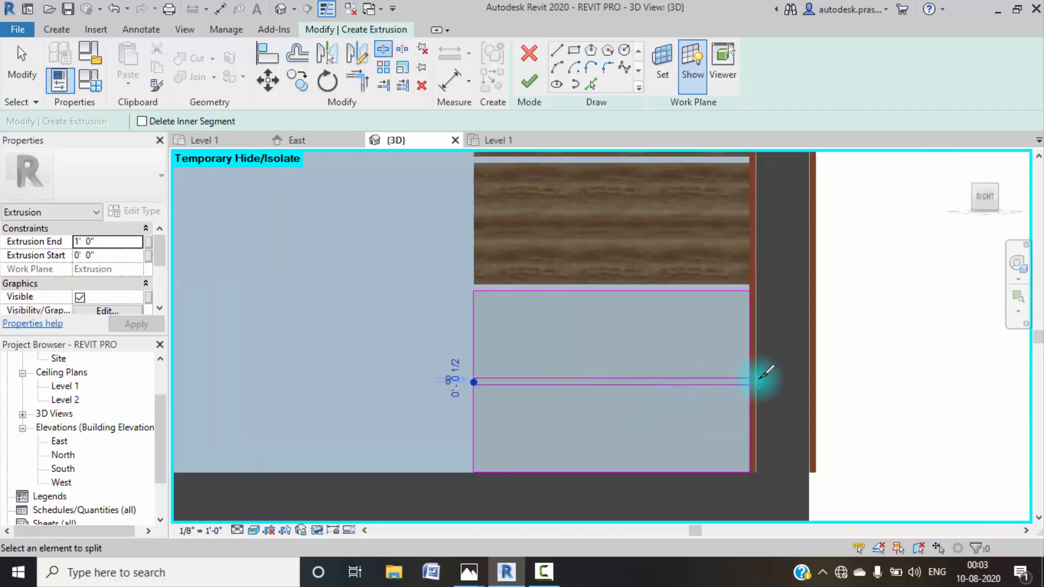
{"action": "scroll", "coordinate": [759, 379], "scroll_direction": "up", "scroll_amount": 3}
{"action": "left_click", "coordinate": [739, 384]}
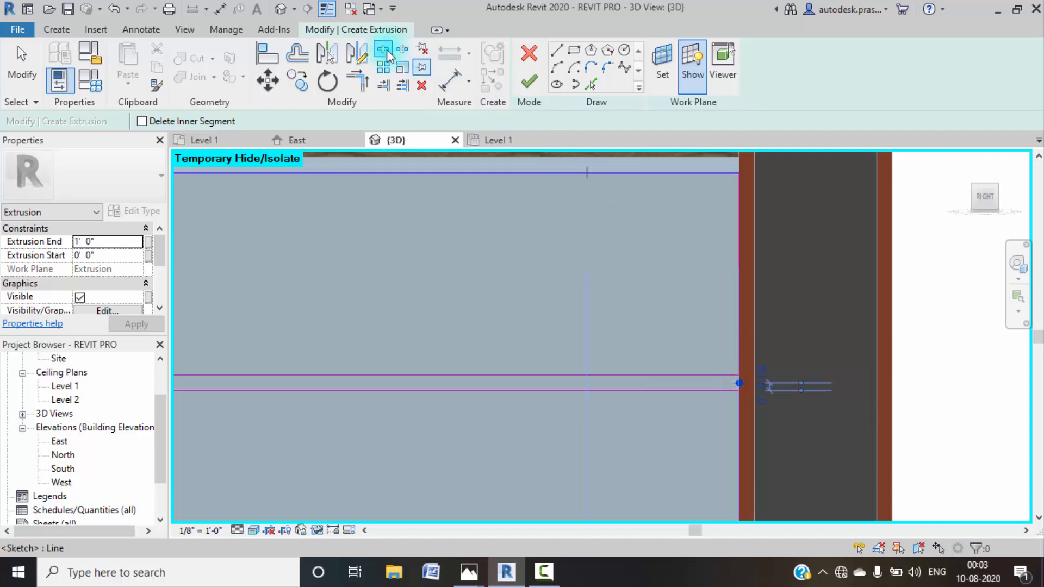
- Trim the right rectangle's edges to the offset lines to form two separate closed drawer outlines
{"action": "left_click", "coordinate": [357, 81]}
{"action": "left_click", "coordinate": [693, 377]}
{"action": "left_click", "coordinate": [737, 350]}
{"action": "left_click", "coordinate": [719, 389]}
{"action": "left_click", "coordinate": [740, 417]}
{"action": "scroll", "coordinate": [576, 420], "scroll_direction": "down", "scroll_amount": 3}
{"action": "middle_click_drag", "start_coordinate": [547, 438], "coordinate": [701, 423]}
{"action": "left_click", "coordinate": [512, 381]}
{"action": "left_click", "coordinate": [495, 361]}
{"action": "left_click", "coordinate": [509, 389]}
{"action": "left_click", "coordinate": [494, 406]}
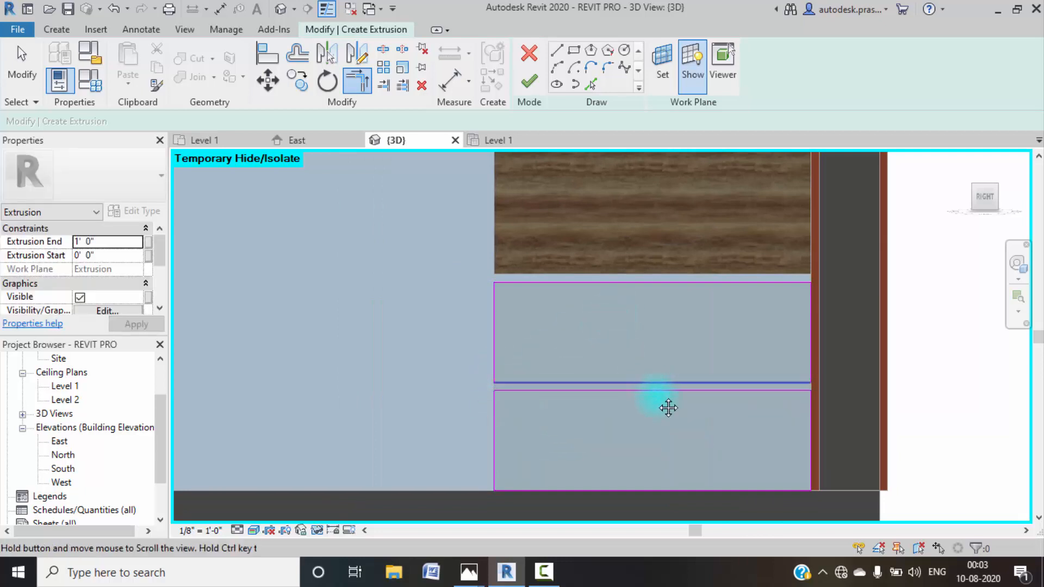
{"action": "middle_click_drag", "start_coordinate": [664, 401], "coordinate": [671, 415]}
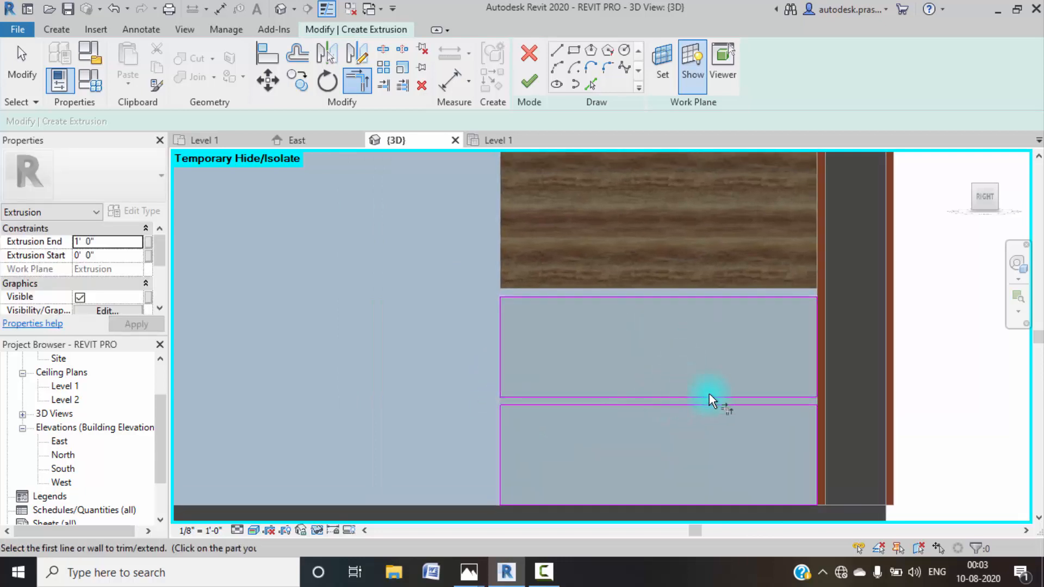
- Finish the drawer-front sketch and set the extrusion depth to 1"
{"action": "left_click", "coordinate": [530, 84]}
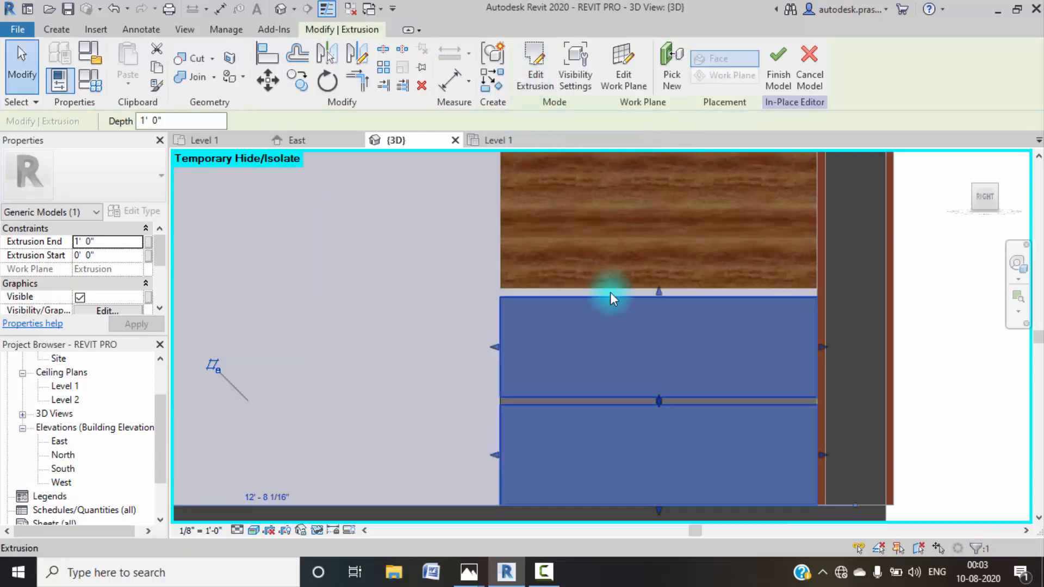
{"action": "scroll", "coordinate": [610, 292], "scroll_direction": "down", "scroll_amount": 5}
{"action": "middle_click_drag", "start_coordinate": [699, 351], "coordinate": [603, 359], "text": "shift"}
{"action": "left_click_drag", "start_coordinate": [191, 124], "coordinate": [148, 125]}
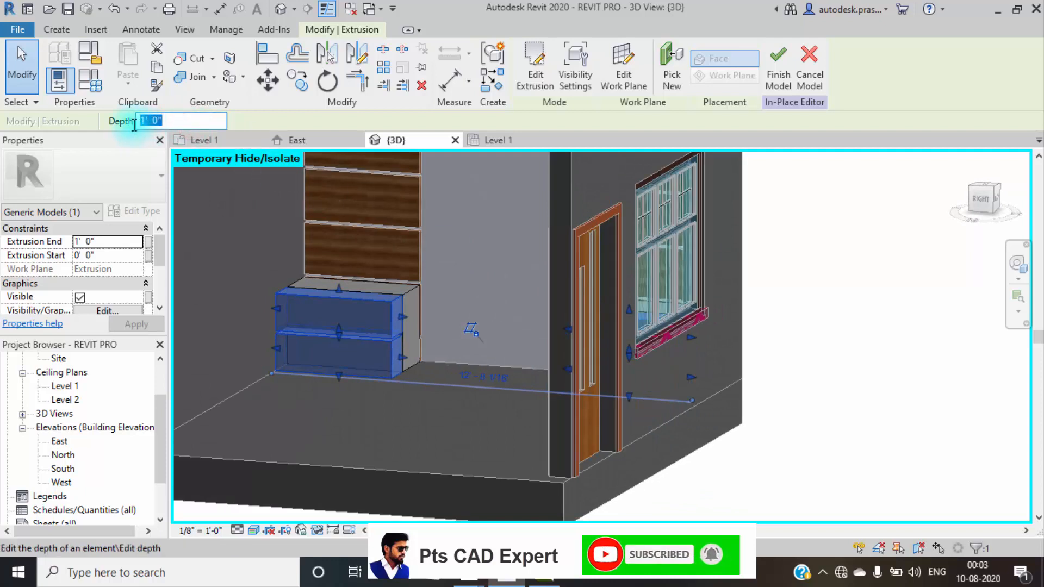
{"action": "type", "text": "1\""}
{"action": "key", "text": "Return"}
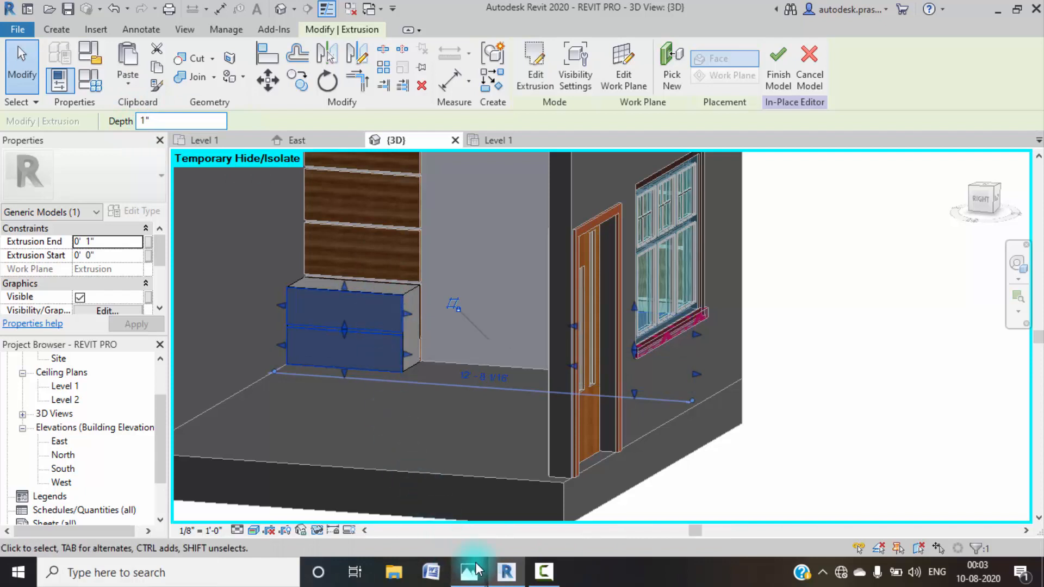
- Check the bedroom reference render in Photos and assign the WOODEN material to the drawer-front extrusion
{"action": "mouse_move", "coordinate": [477, 570]}
{"action": "left_click", "coordinate": [501, 521]}
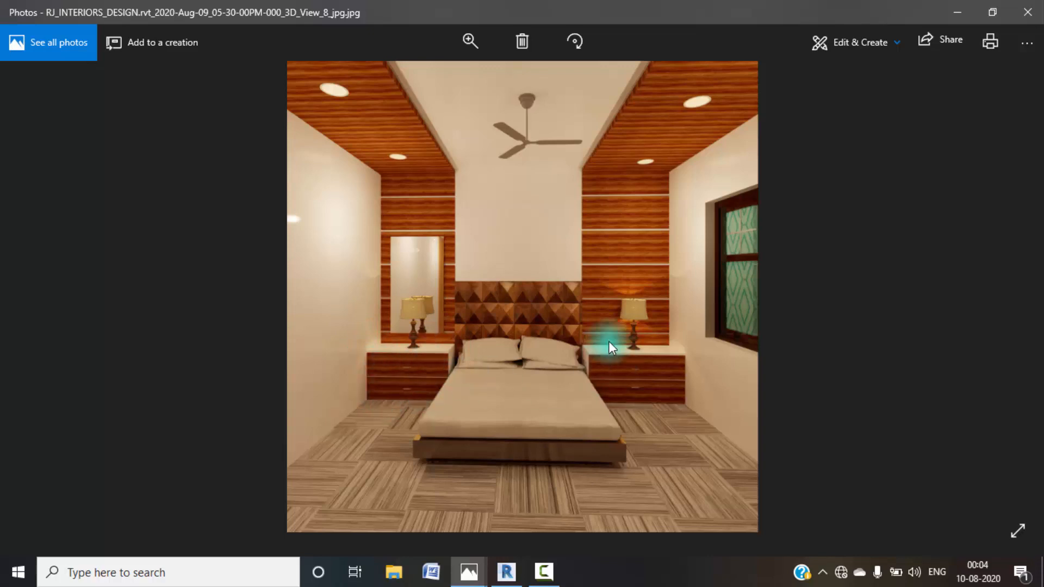
{"action": "left_click", "coordinate": [961, 12]}
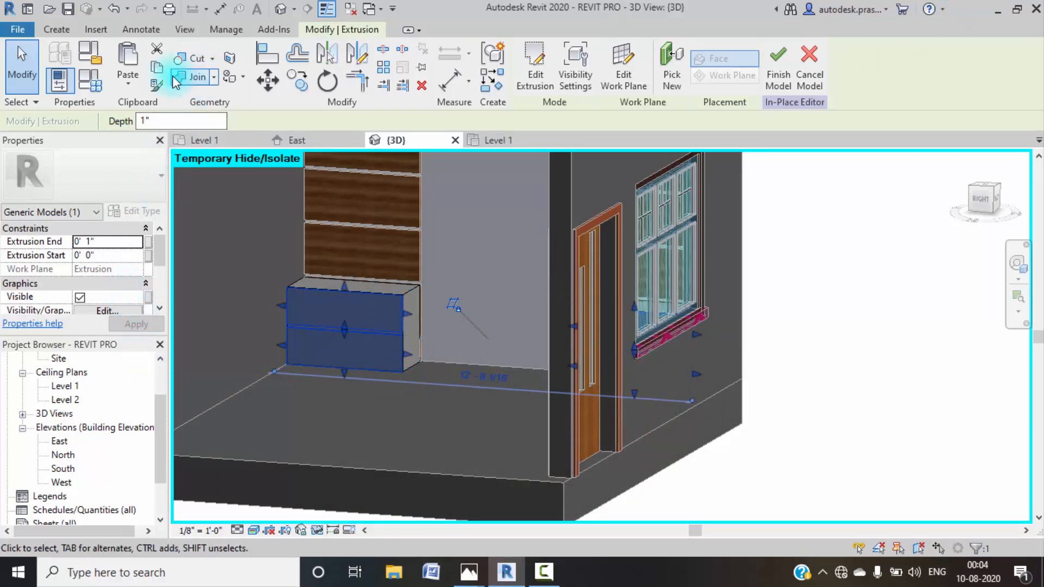
{"action": "scroll", "coordinate": [96, 285], "scroll_direction": "down", "scroll_amount": 3}
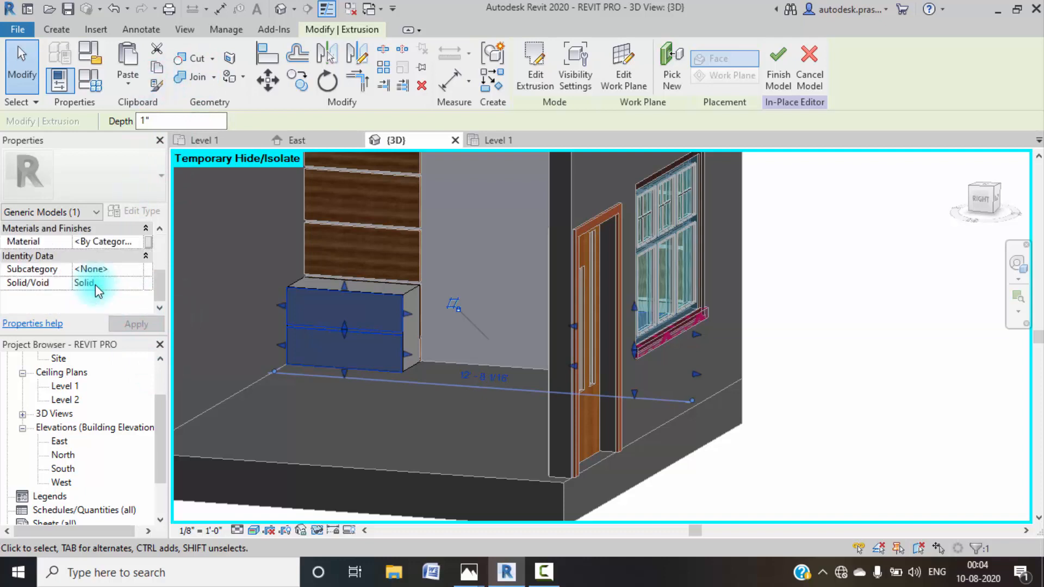
{"action": "left_click", "coordinate": [139, 240]}
{"action": "left_click", "coordinate": [138, 240]}
{"action": "scroll", "coordinate": [288, 391], "scroll_direction": "down", "scroll_amount": 4}
{"action": "left_click", "coordinate": [323, 381]}
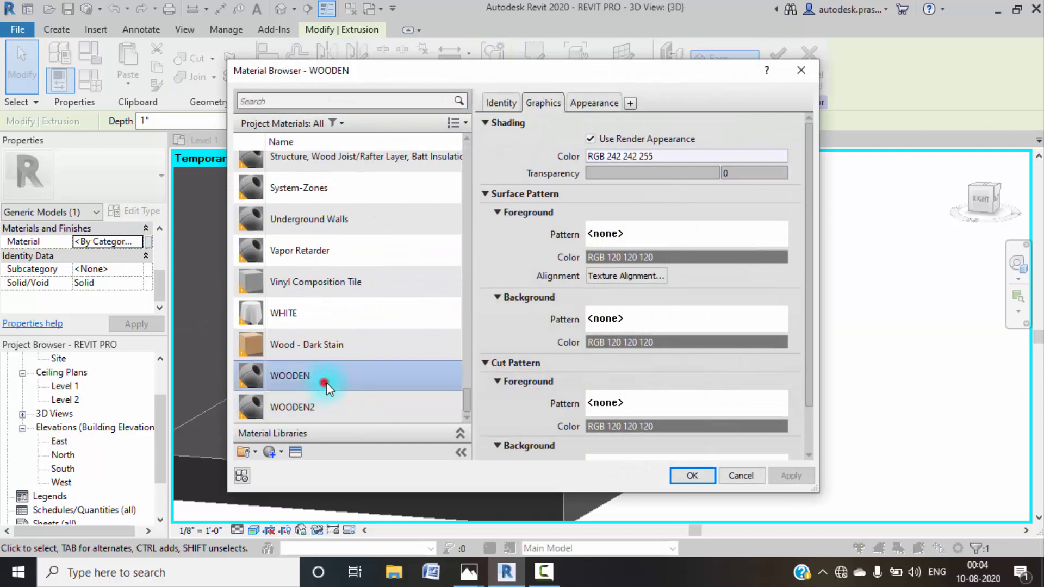
{"action": "left_click", "coordinate": [693, 478]}
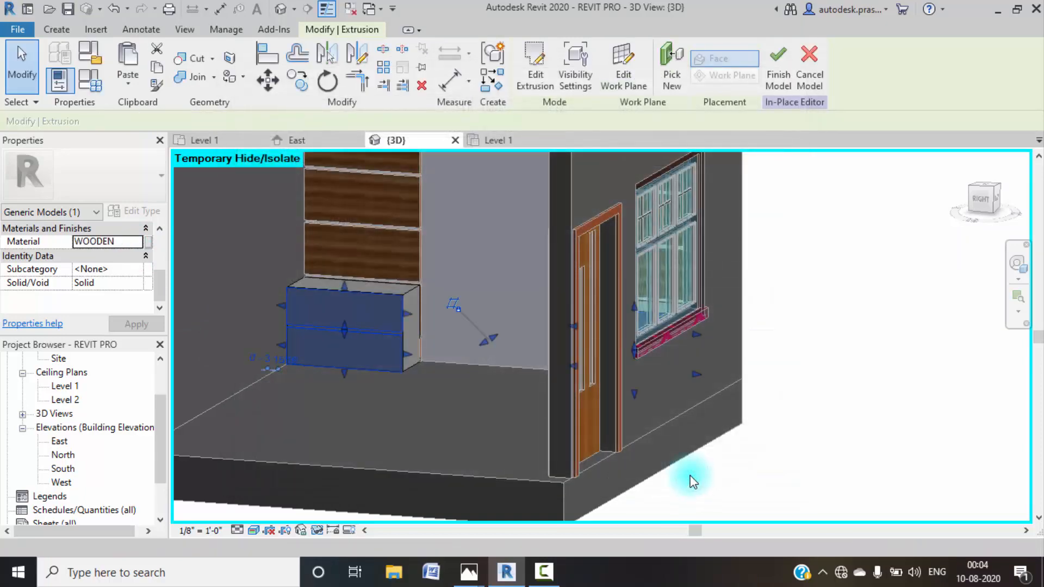
{"action": "left_click", "coordinate": [696, 479]}
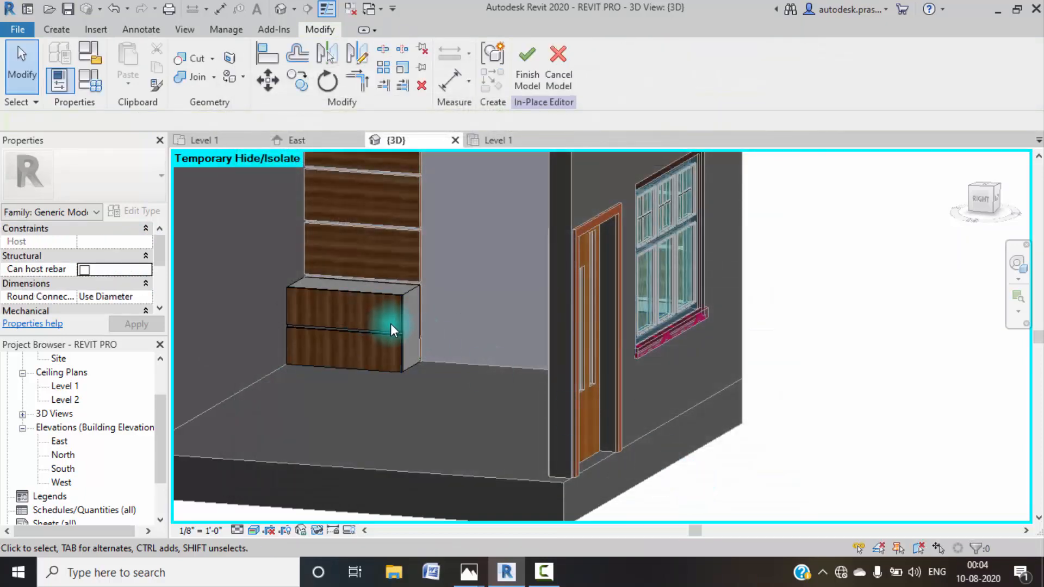
- Set the material of the drawer-front extrusion to WOODEN2
{"action": "left_click", "coordinate": [364, 313]}
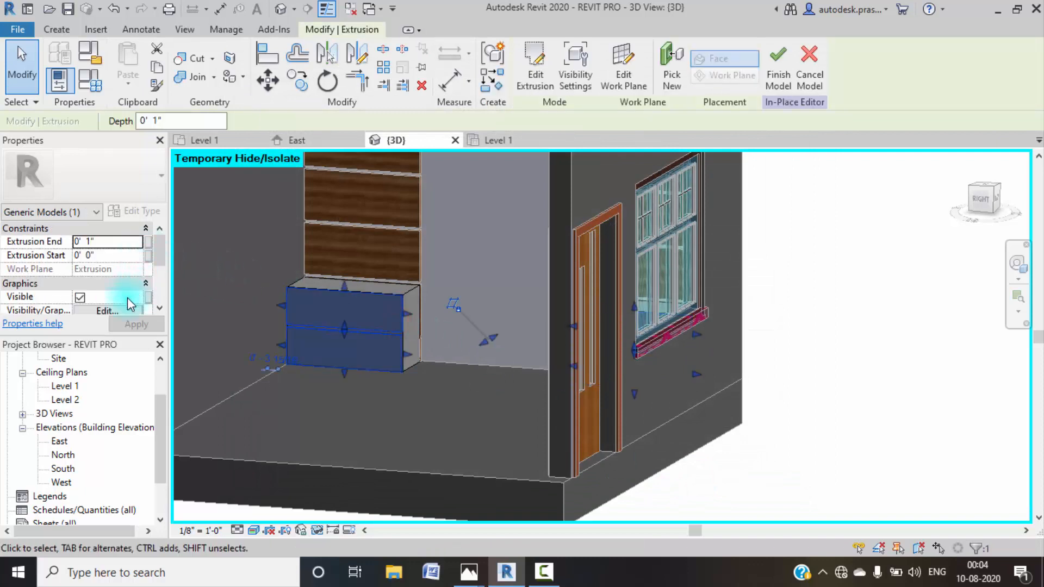
{"action": "scroll", "coordinate": [128, 301], "scroll_direction": "down", "scroll_amount": 1}
{"action": "left_click", "coordinate": [139, 310]}
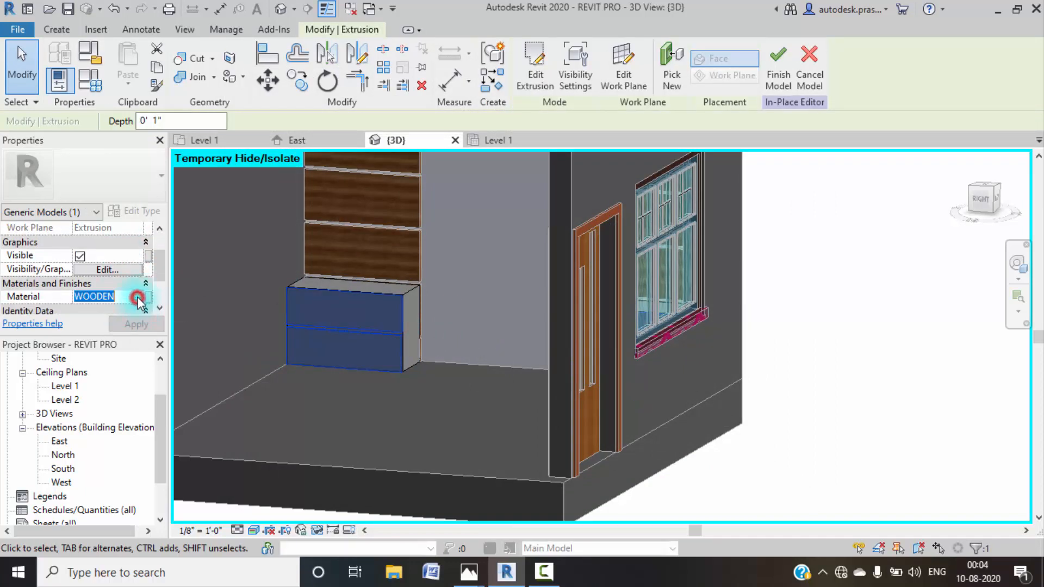
{"action": "left_click", "coordinate": [138, 298]}
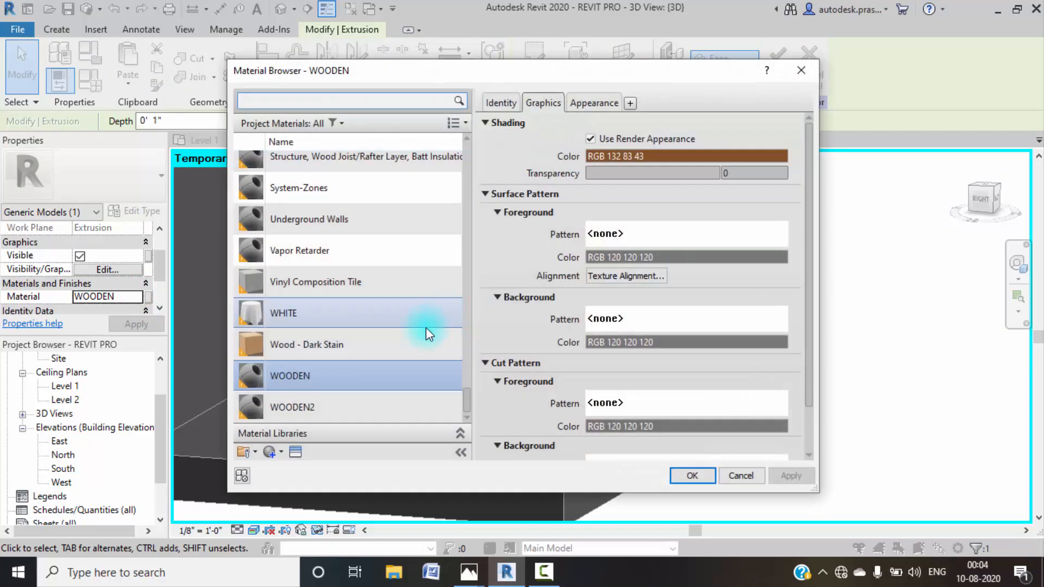
{"action": "left_click", "coordinate": [337, 406]}
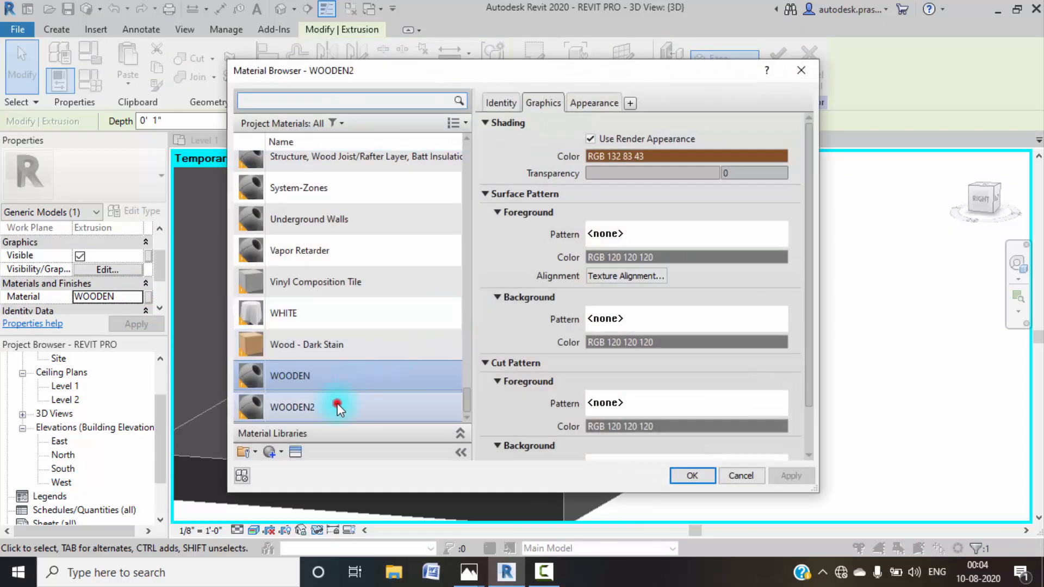
{"action": "left_click", "coordinate": [694, 476]}
{"action": "left_click", "coordinate": [713, 492]}
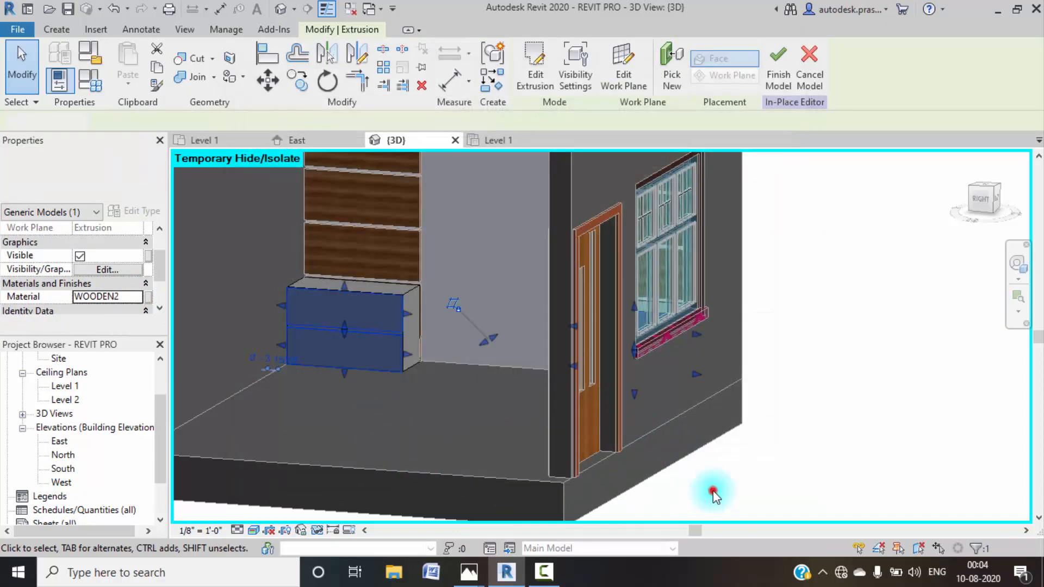
- Assign the SMOOTH WHITE material to the base unit extrusion behind the drawer fronts
{"action": "left_click", "coordinate": [407, 291]}
{"action": "scroll", "coordinate": [130, 298], "scroll_direction": "down", "scroll_amount": 3}
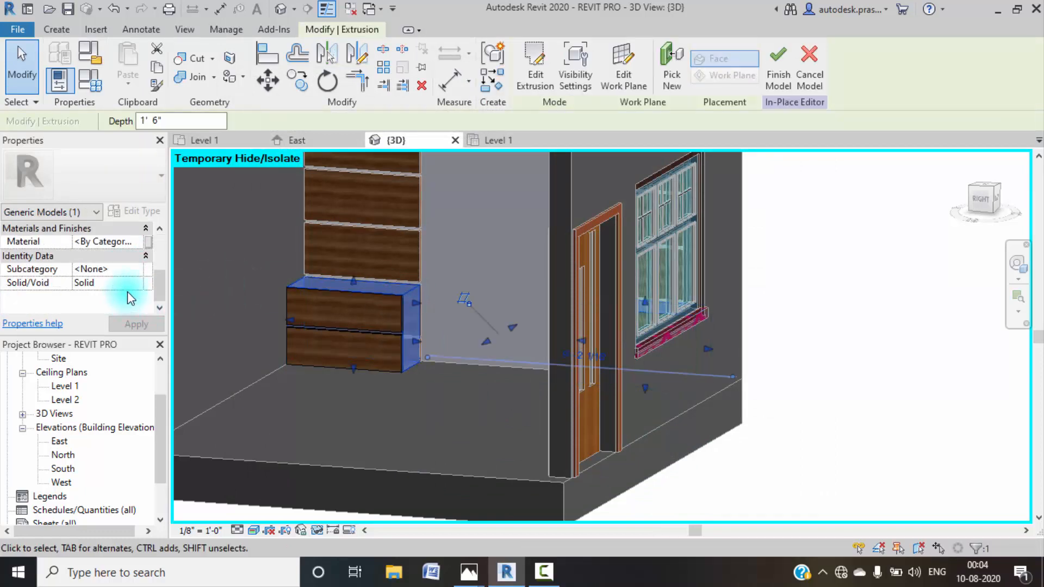
{"action": "left_click", "coordinate": [142, 243]}
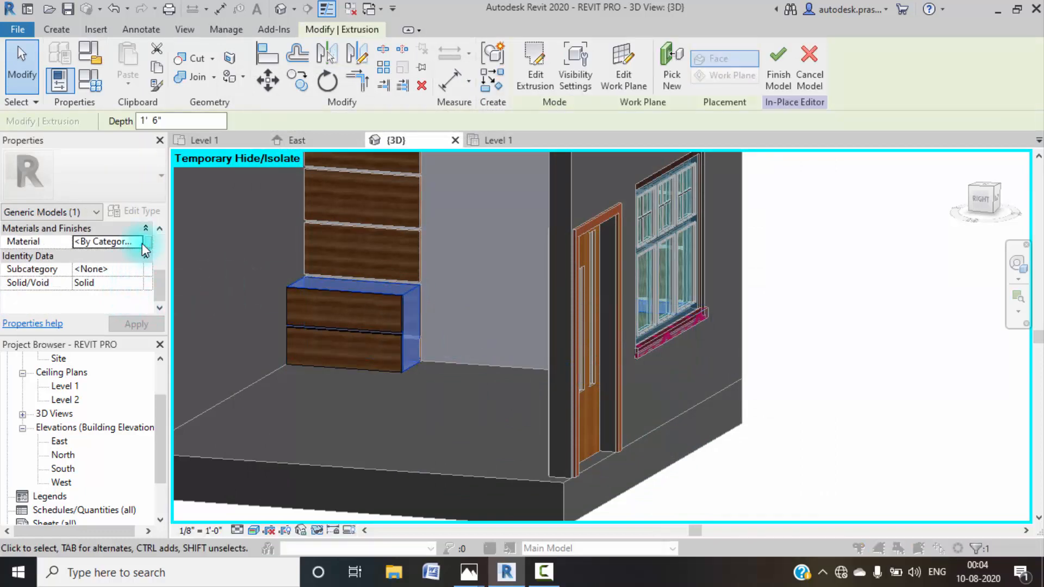
{"action": "left_click", "coordinate": [139, 241]}
{"action": "scroll", "coordinate": [329, 332], "scroll_direction": "up", "scroll_amount": 3}
{"action": "scroll", "coordinate": [332, 321], "scroll_direction": "up", "scroll_amount": 3}
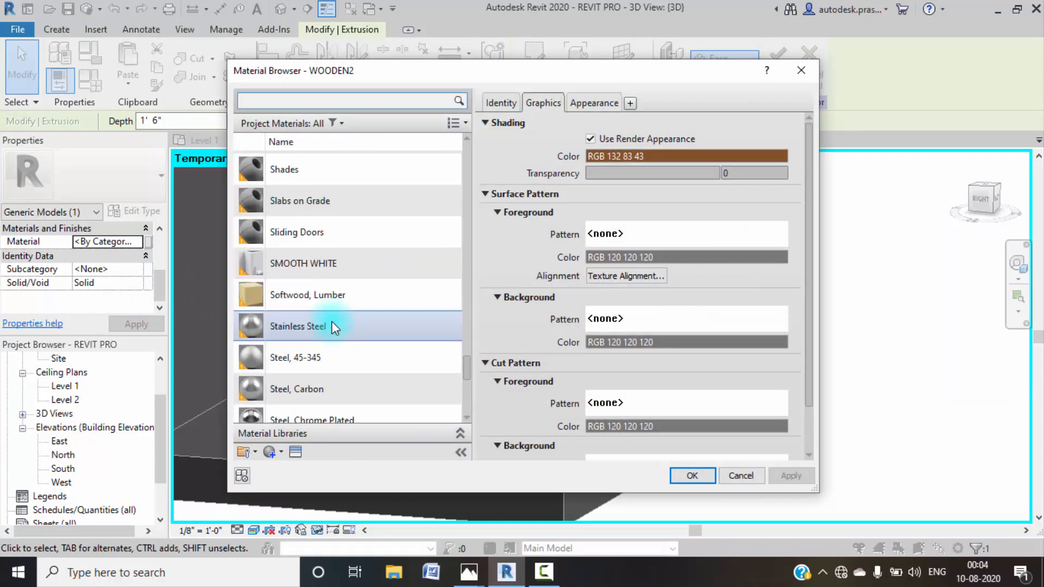
{"action": "left_click", "coordinate": [332, 272]}
{"action": "left_click", "coordinate": [710, 474]}
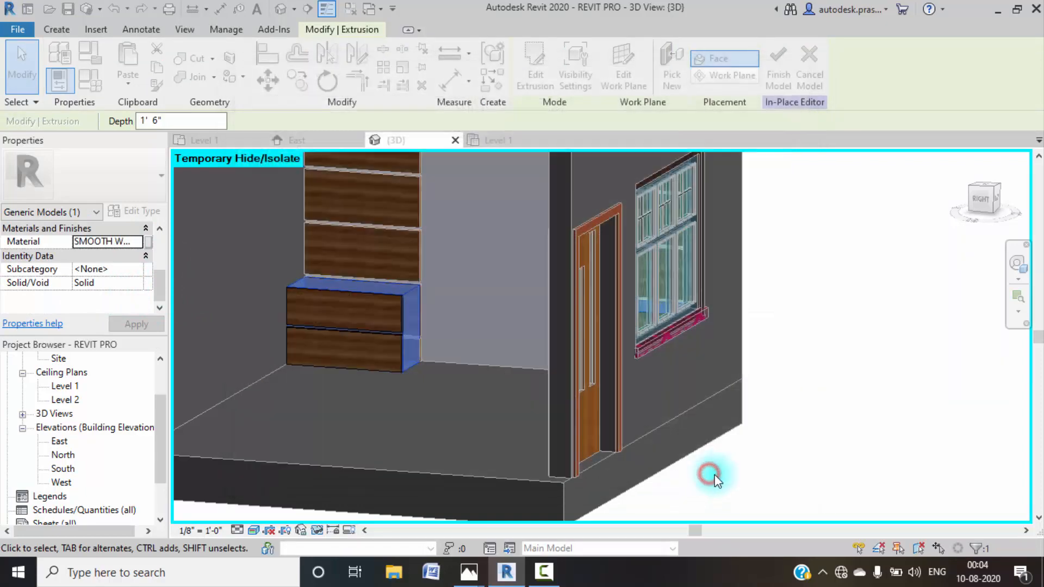
{"action": "left_click", "coordinate": [730, 475]}
- Inspect the bedside units from several angles and compare the room with the bedroom reference render in Photos
{"action": "scroll", "coordinate": [473, 354], "scroll_direction": "down", "scroll_amount": 3}
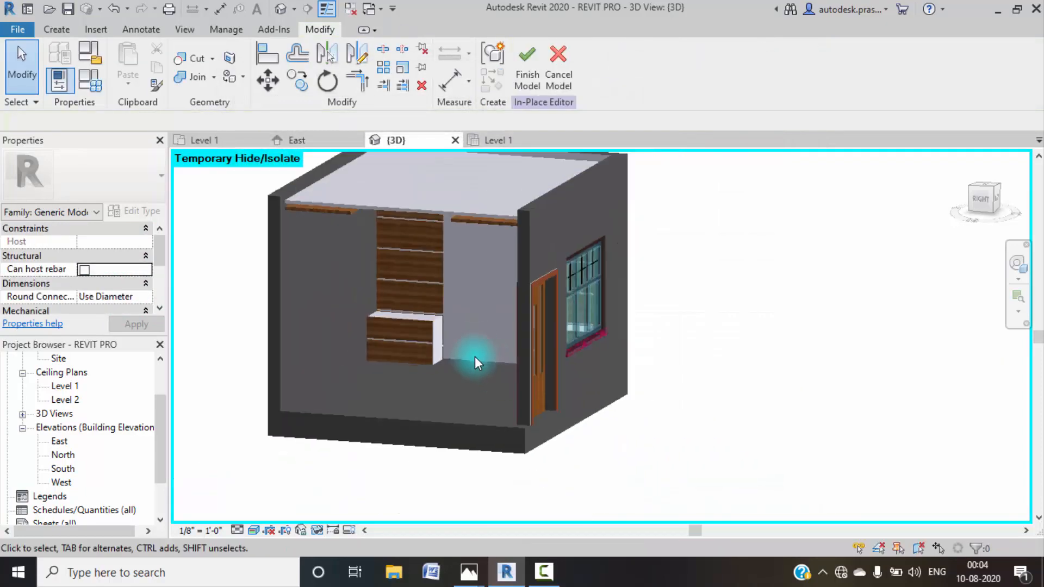
{"action": "scroll", "coordinate": [443, 322], "scroll_direction": "up", "scroll_amount": 1}
{"action": "scroll", "coordinate": [424, 353], "scroll_direction": "up", "scroll_amount": 3}
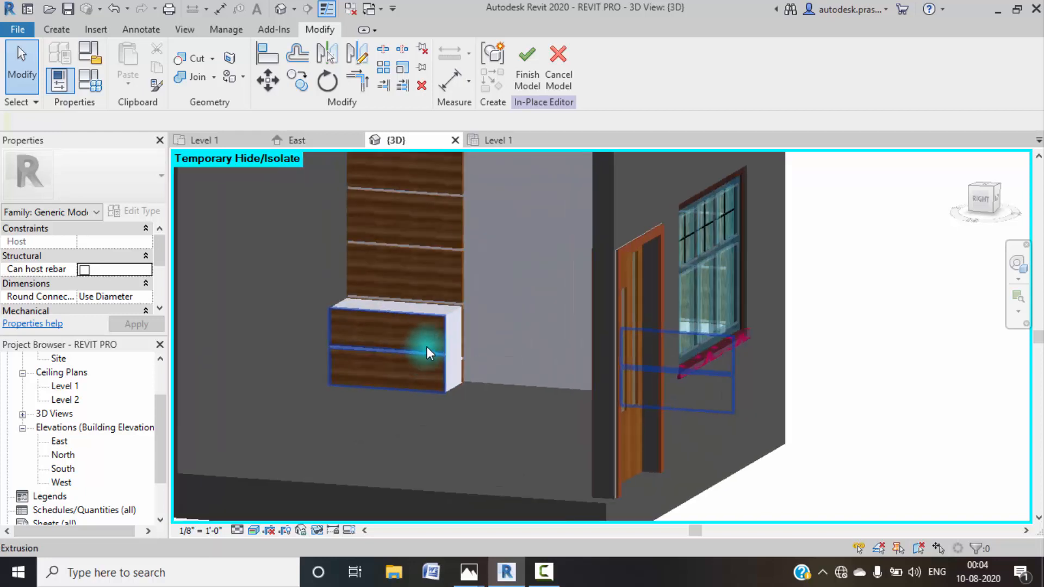
{"action": "middle_click_drag", "start_coordinate": [435, 372], "coordinate": [499, 415], "text": "shift"}
{"action": "scroll", "coordinate": [472, 387], "scroll_direction": "down", "scroll_amount": 5}
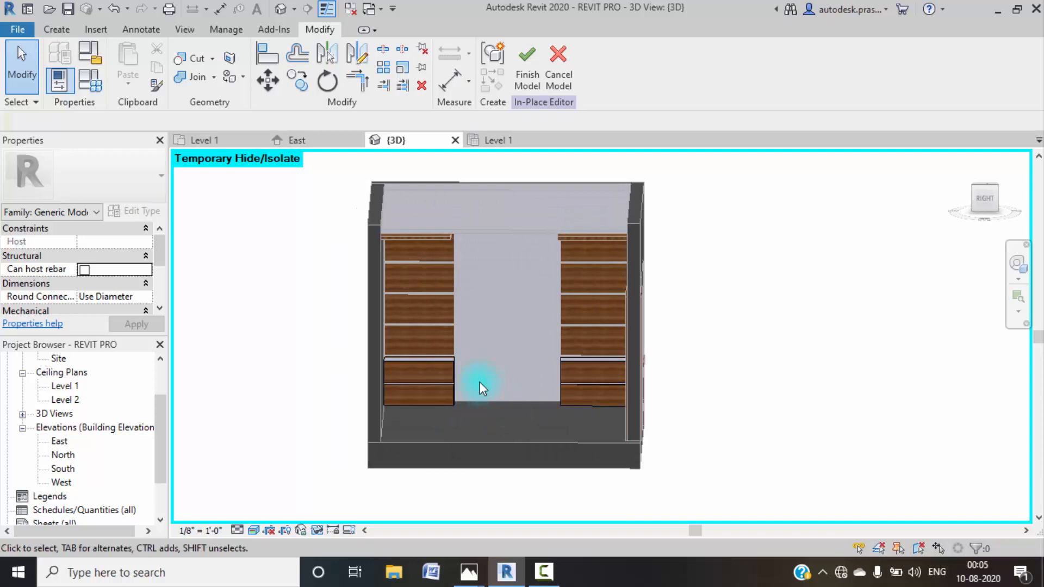
{"action": "mouse_move", "coordinate": [479, 573]}
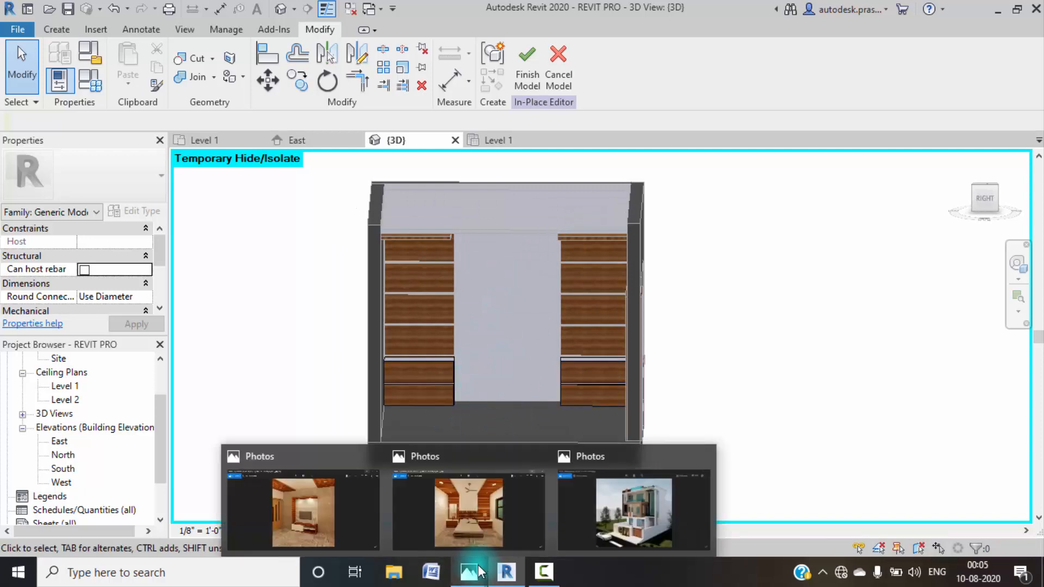
{"action": "left_click", "coordinate": [492, 484]}
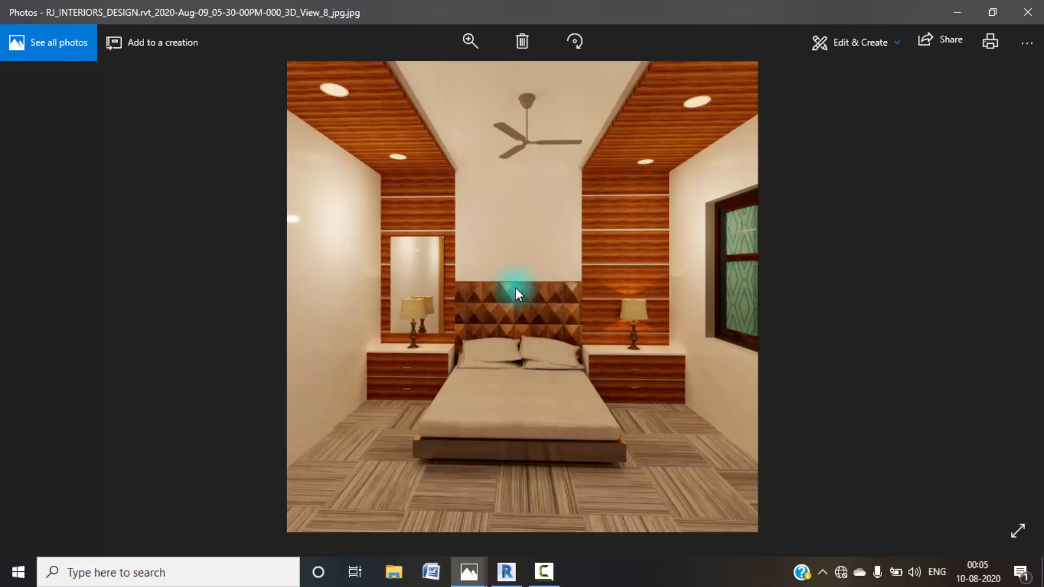
{"action": "left_click", "coordinate": [953, 13]}
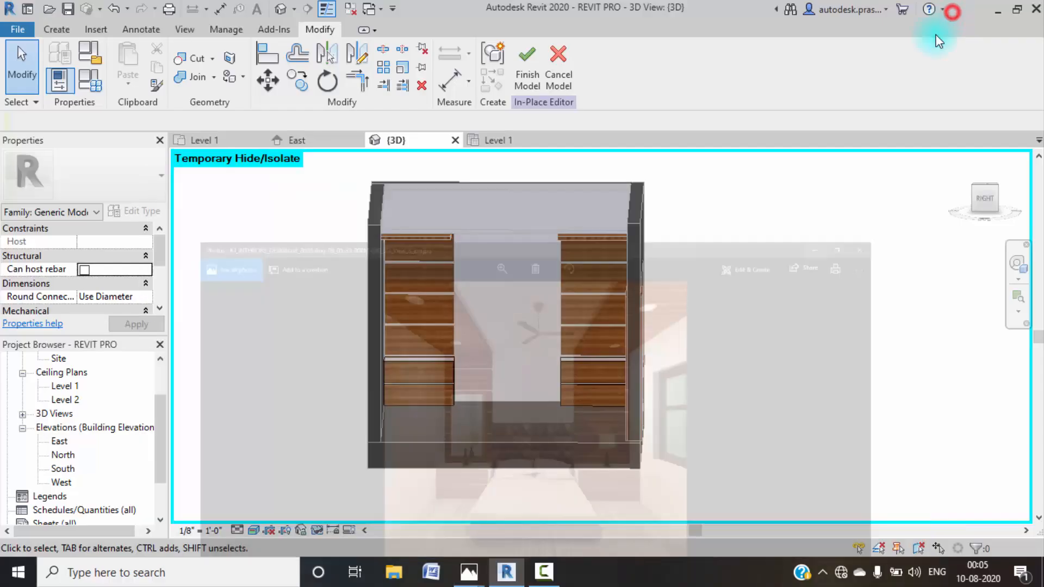
- Switch to the Level 1 floor plan and finish the in-place model of the bedside units
{"action": "scroll", "coordinate": [63, 399], "scroll_direction": "up", "scroll_amount": 4}
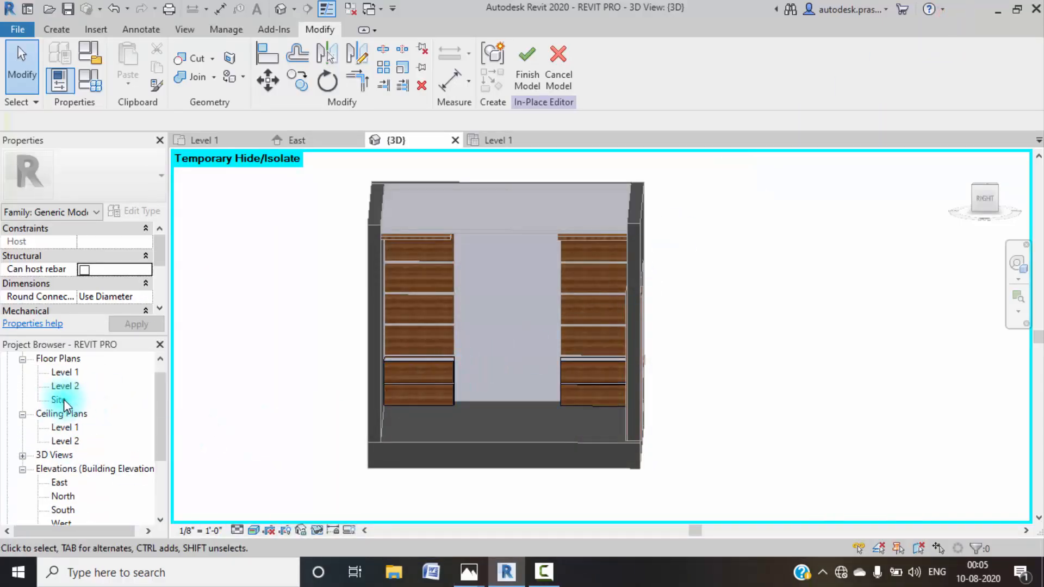
{"action": "double_click", "coordinate": [66, 385]}
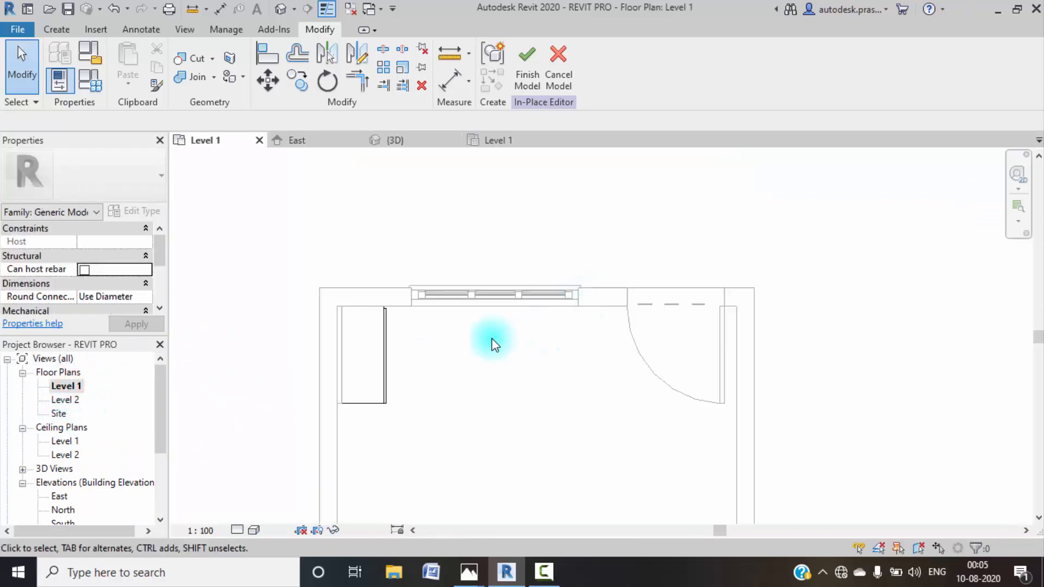
{"action": "scroll", "coordinate": [490, 329], "scroll_direction": "down", "scroll_amount": 5}
{"action": "middle_click_drag", "start_coordinate": [515, 352], "coordinate": [498, 324]}
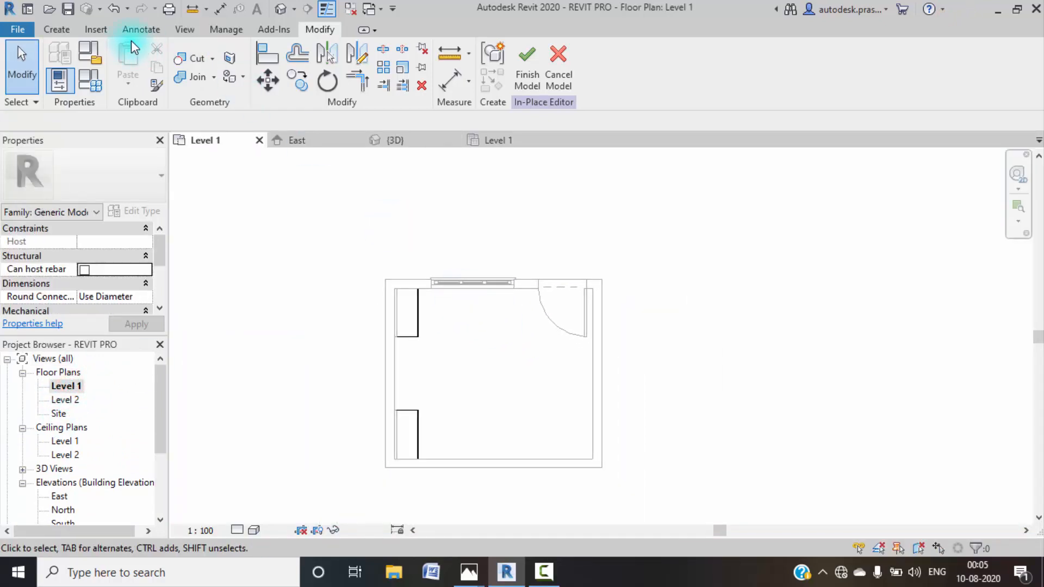
{"action": "left_click", "coordinate": [523, 82]}
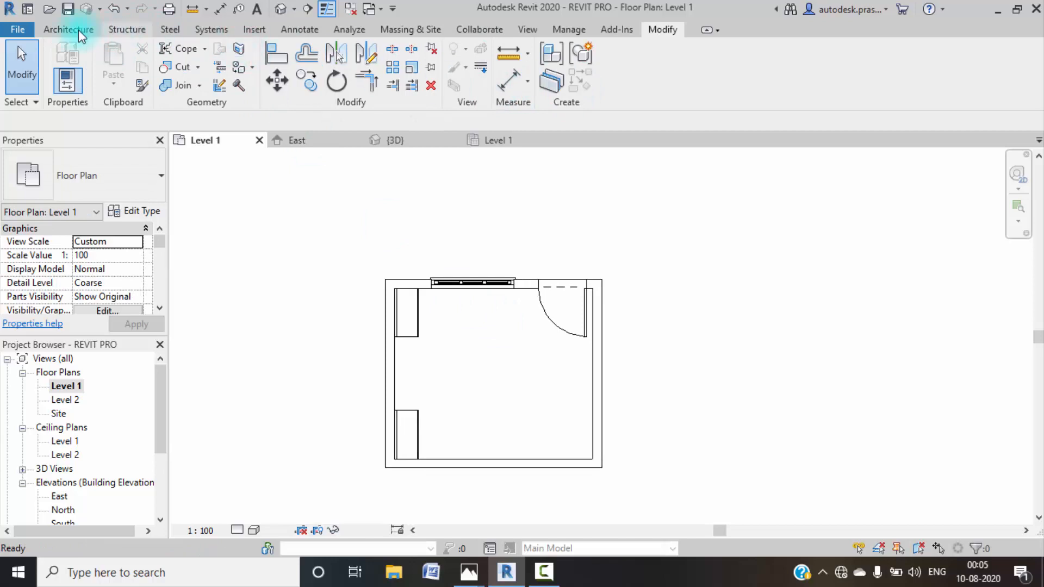
- Load the BED family from the interior design files folder on the Desktop
{"action": "left_click", "coordinate": [84, 31]}
{"action": "left_click", "coordinate": [182, 85]}
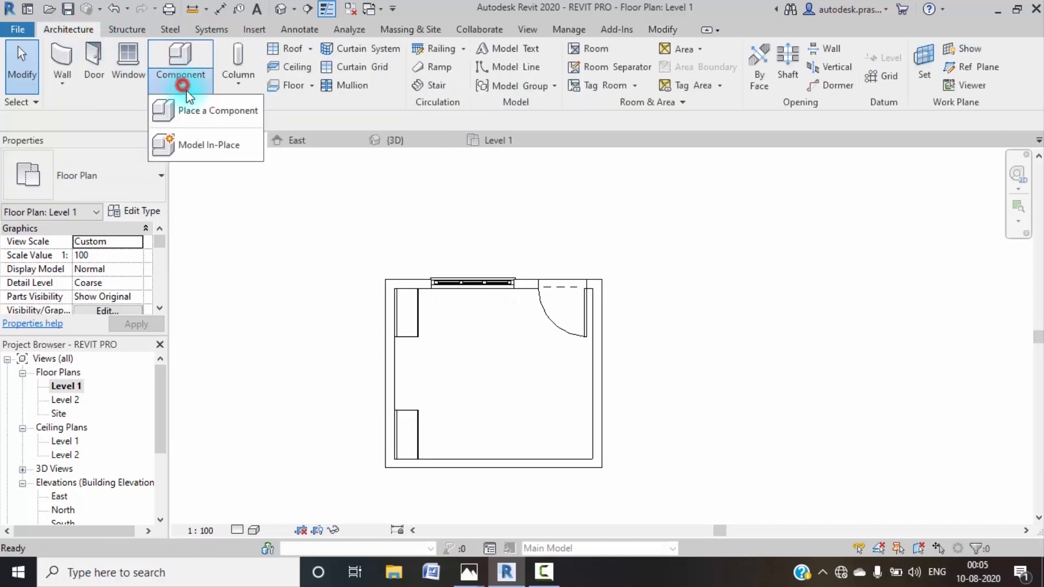
{"action": "left_click", "coordinate": [259, 31]}
{"action": "left_click", "coordinate": [629, 77]}
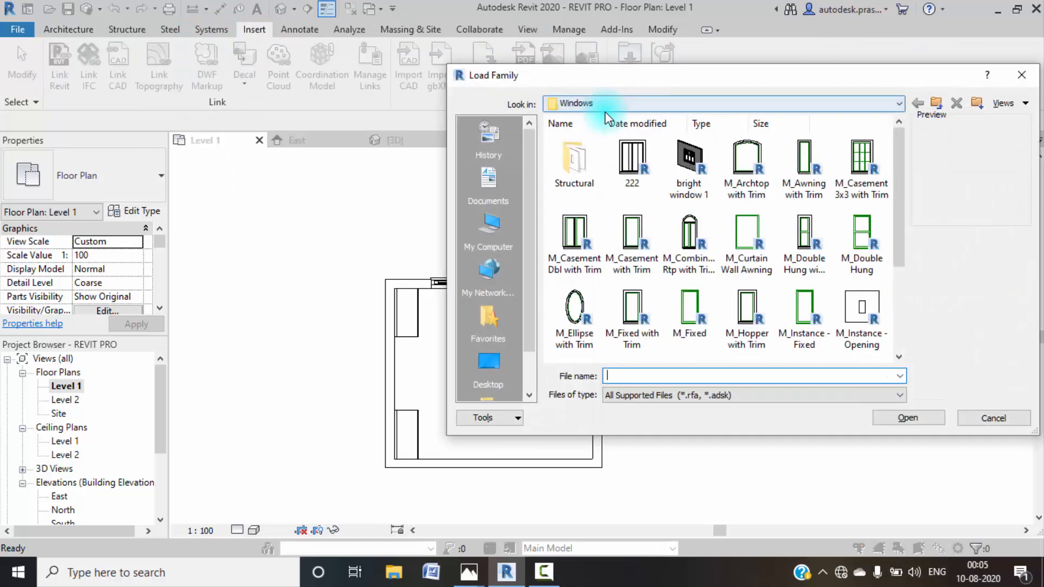
{"action": "left_click", "coordinate": [488, 362]}
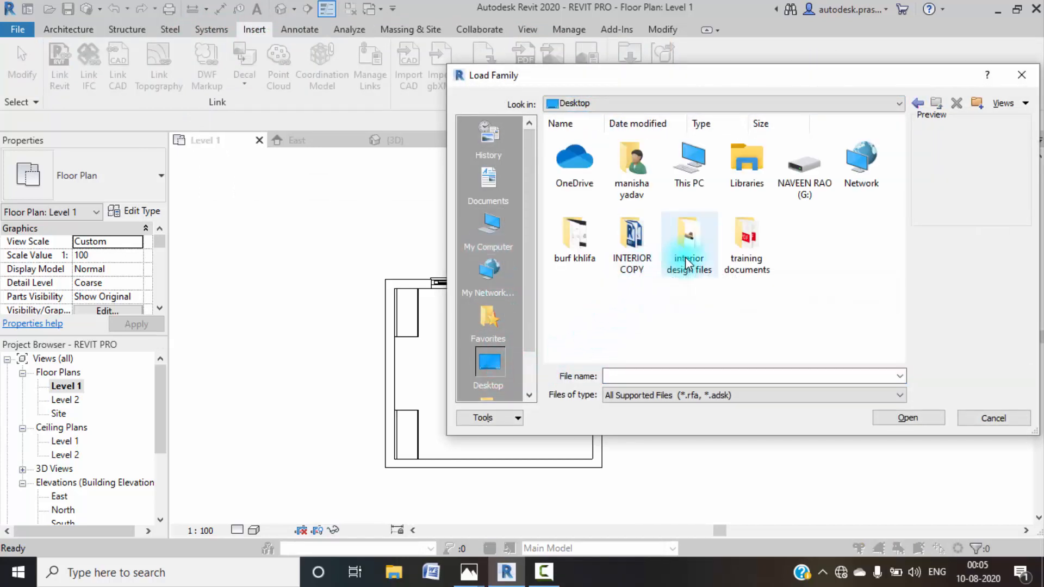
{"action": "double_click", "coordinate": [686, 264]}
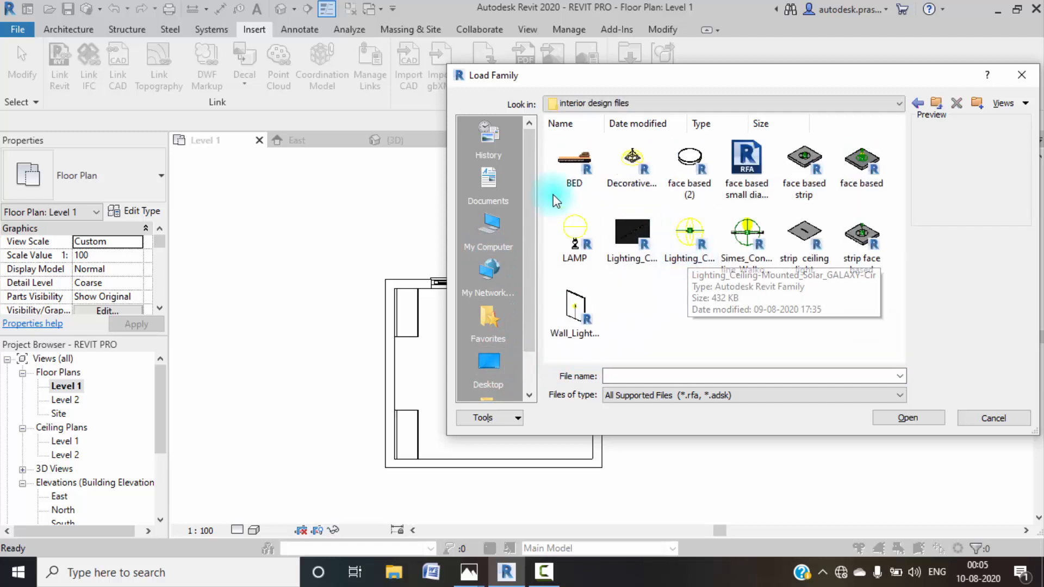
{"action": "left_click", "coordinate": [572, 166]}
{"action": "left_click", "coordinate": [906, 419]}
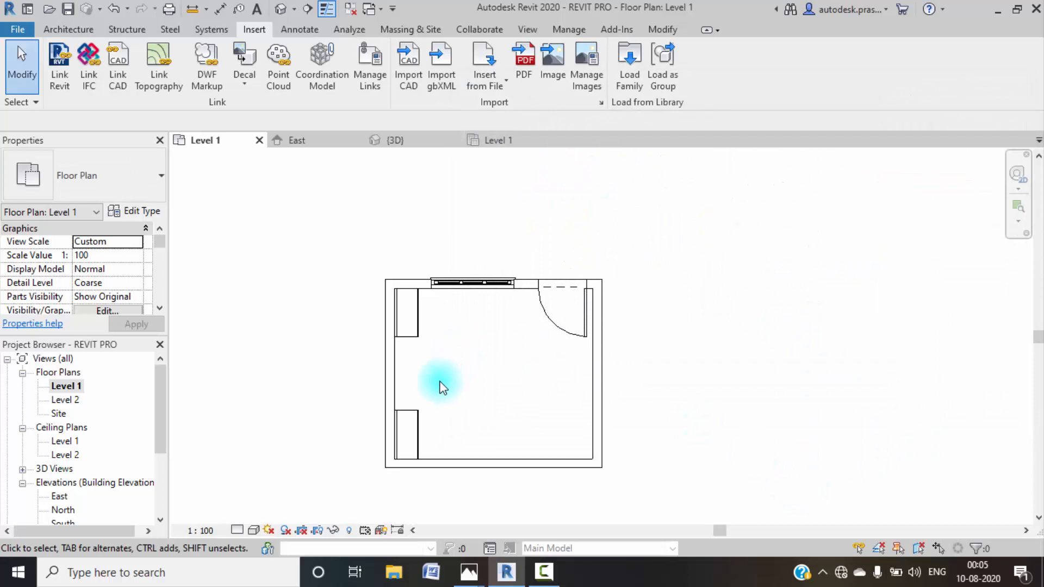
- Place the BED component rotated 180°, with its pillows against the wall between the two bedside units
{"action": "left_click", "coordinate": [69, 30]}
{"action": "left_click", "coordinate": [192, 69]}
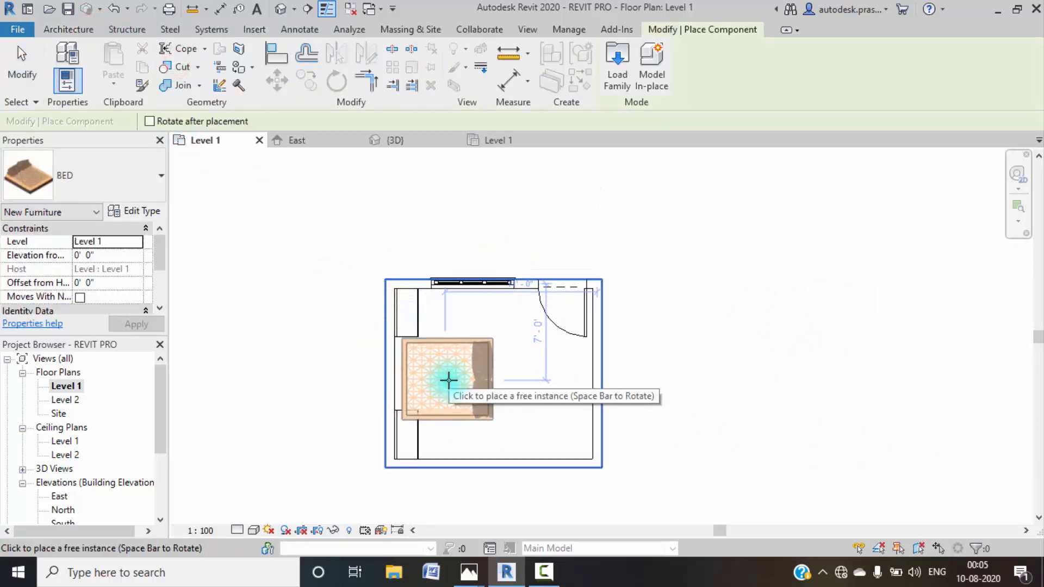
{"action": "key", "text": "space"}
{"action": "key", "text": "space"}
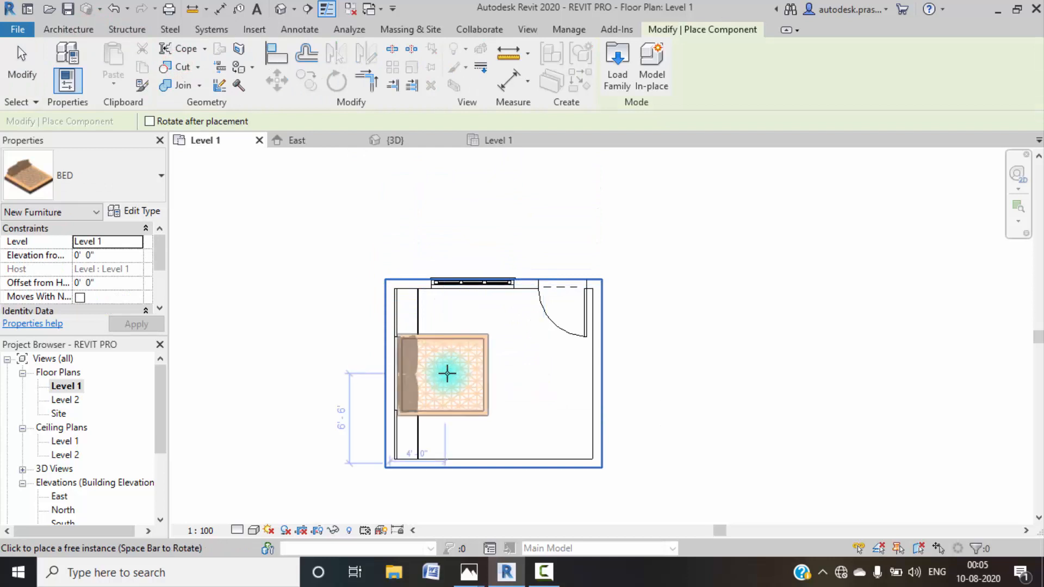
{"action": "scroll", "coordinate": [445, 372], "scroll_direction": "up", "scroll_amount": 5}
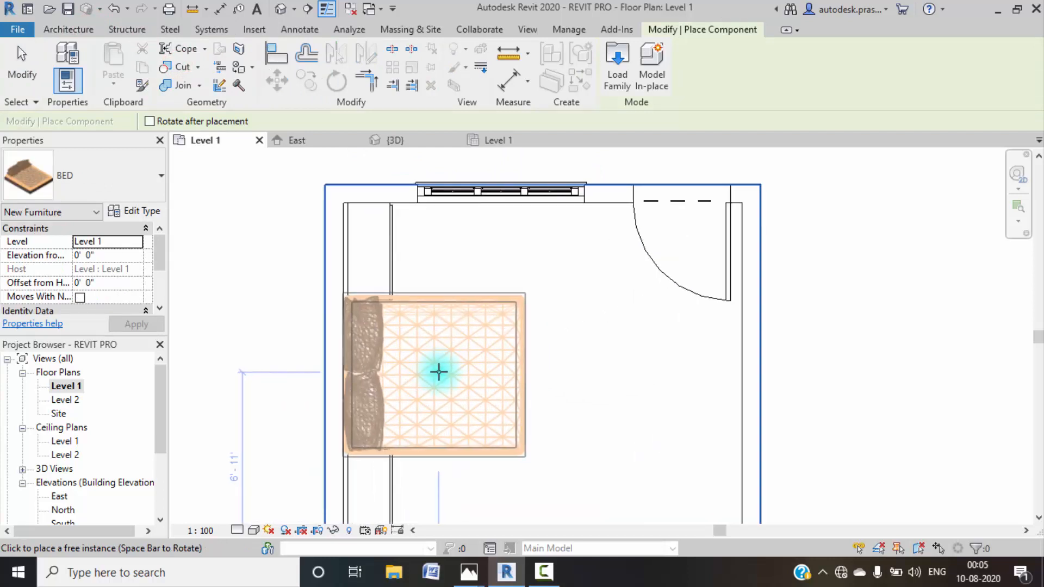
{"action": "left_click", "coordinate": [439, 373]}
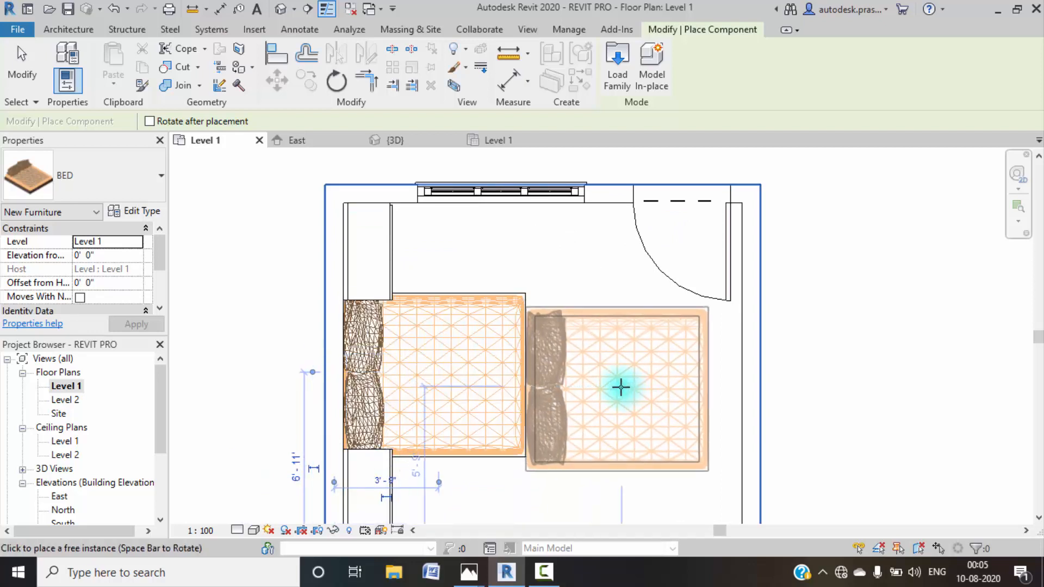
{"action": "key", "text": "Escape"}
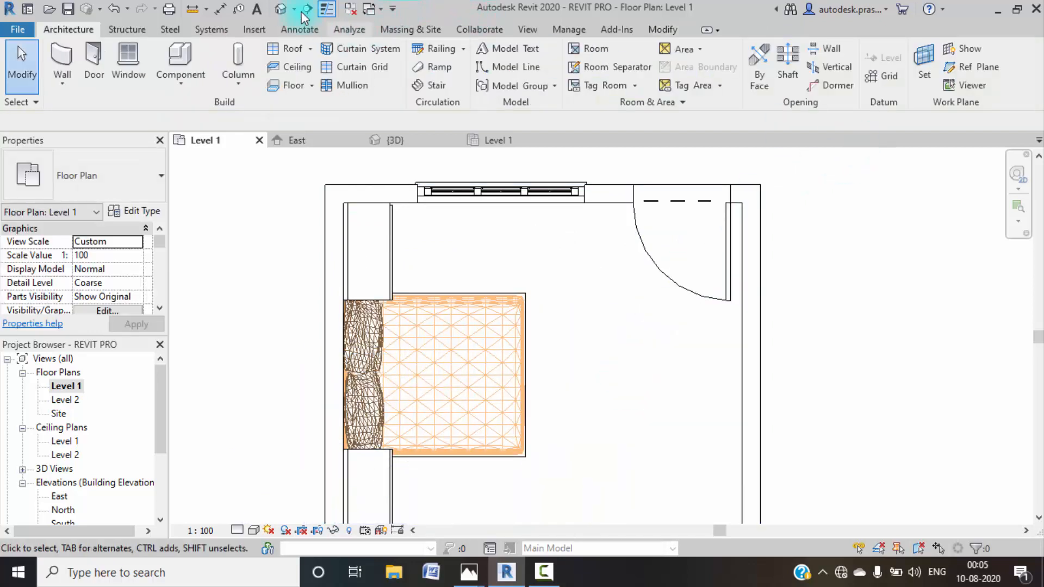
- Show the room in 3D from the Right side and temporarily hide the bed
{"action": "left_click", "coordinate": [280, 9]}
{"action": "scroll", "coordinate": [566, 430], "scroll_direction": "up", "scroll_amount": 5}
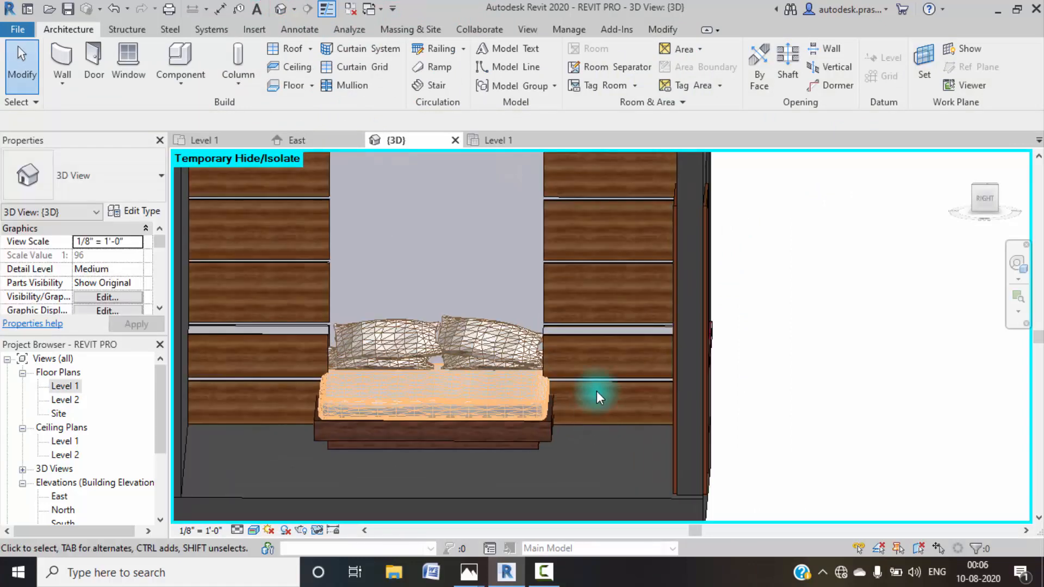
{"action": "left_click", "coordinate": [983, 201]}
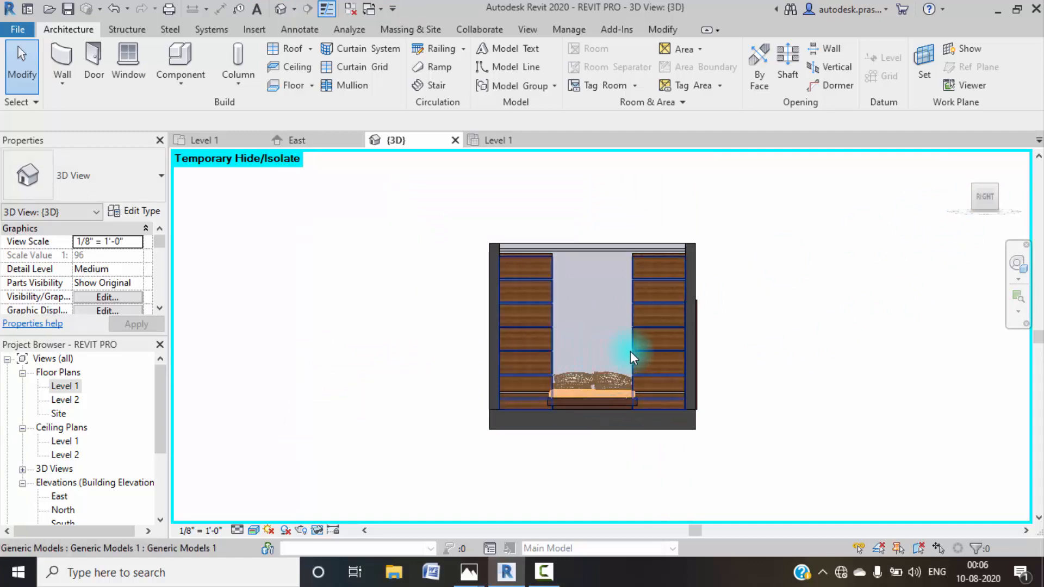
{"action": "left_click", "coordinate": [573, 402]}
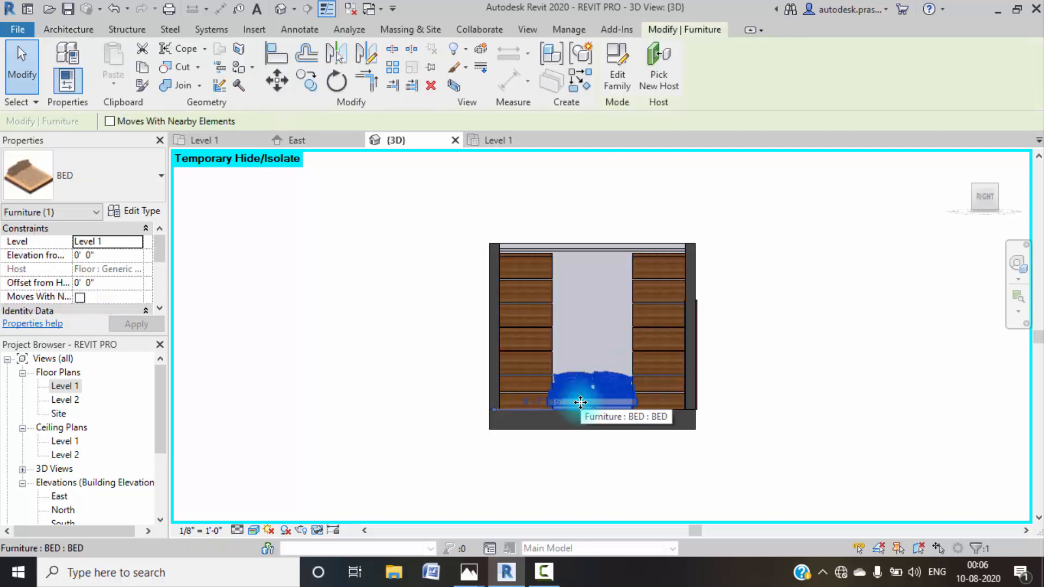
{"action": "key", "text": "h"}
{"action": "key", "text": "h"}
{"action": "middle_click_drag", "start_coordinate": [585, 402], "coordinate": [559, 408]}
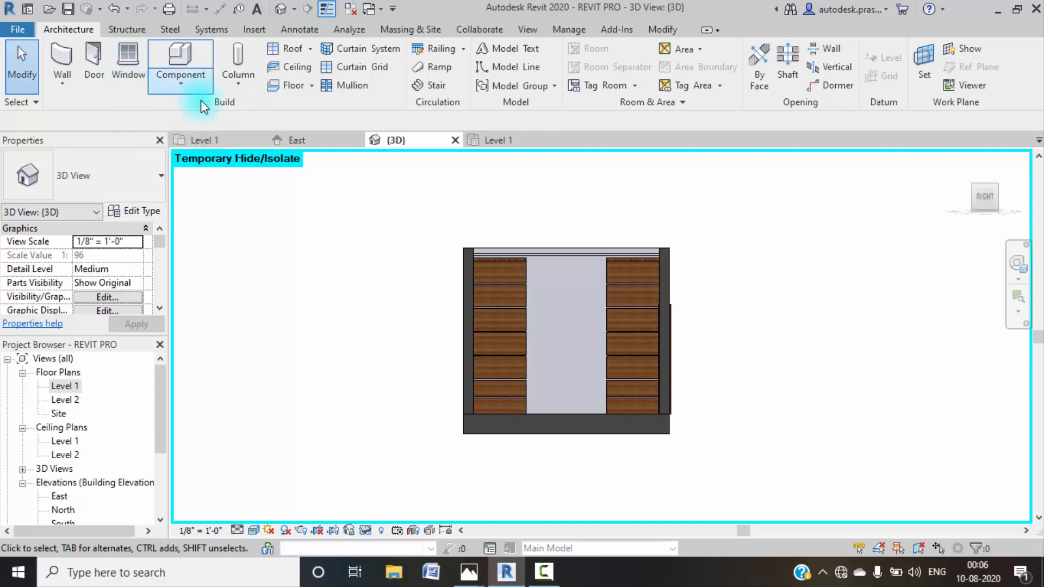
- Create a new in-place model in the Generic Models category, accepting the default name
{"action": "left_click", "coordinate": [181, 86]}
{"action": "left_click", "coordinate": [230, 140]}
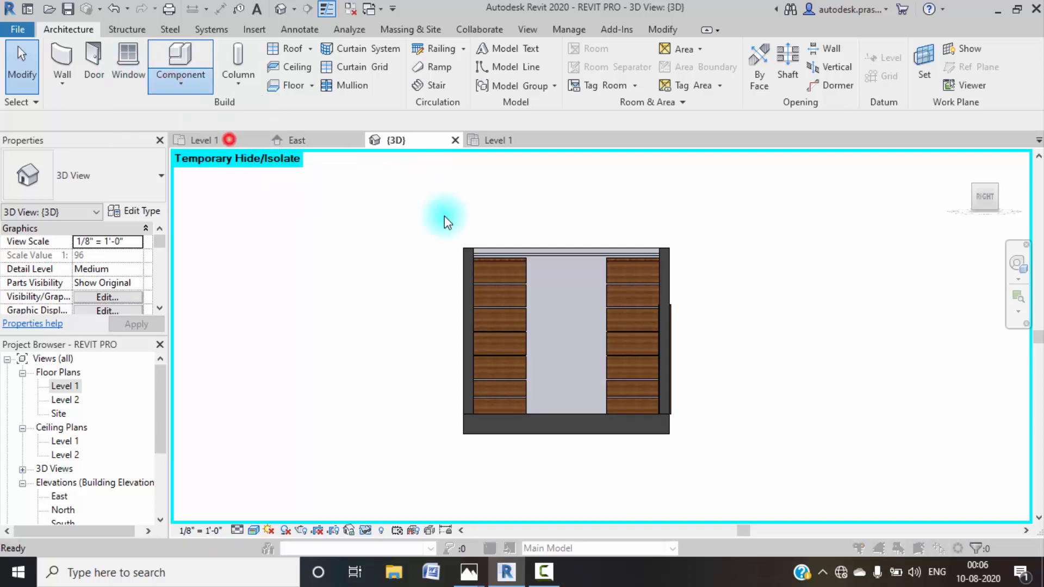
{"action": "scroll", "coordinate": [474, 297], "scroll_direction": "down", "scroll_amount": 3}
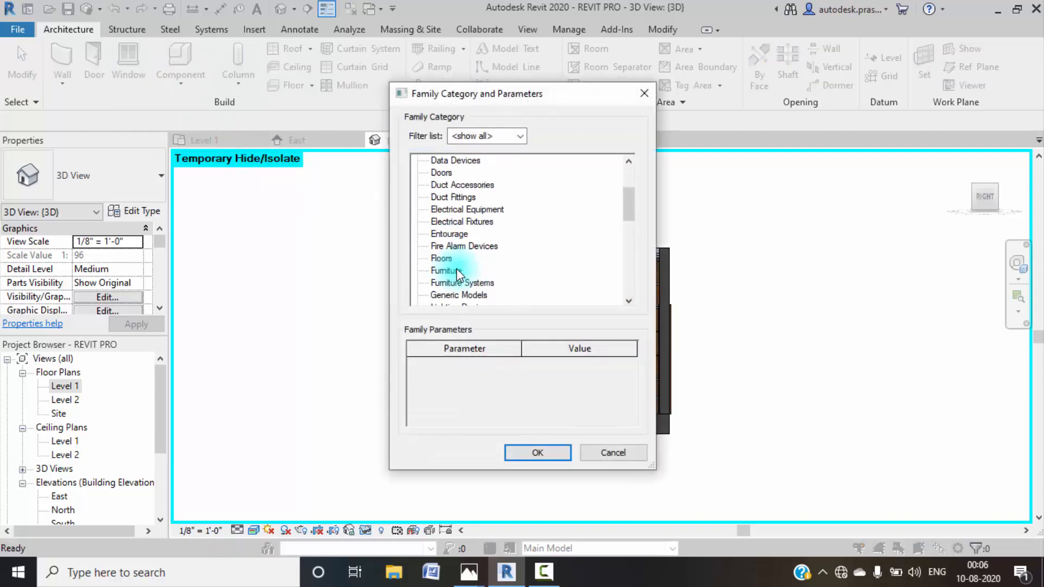
{"action": "scroll", "coordinate": [464, 280], "scroll_direction": "down", "scroll_amount": 1}
{"action": "left_click", "coordinate": [465, 270]}
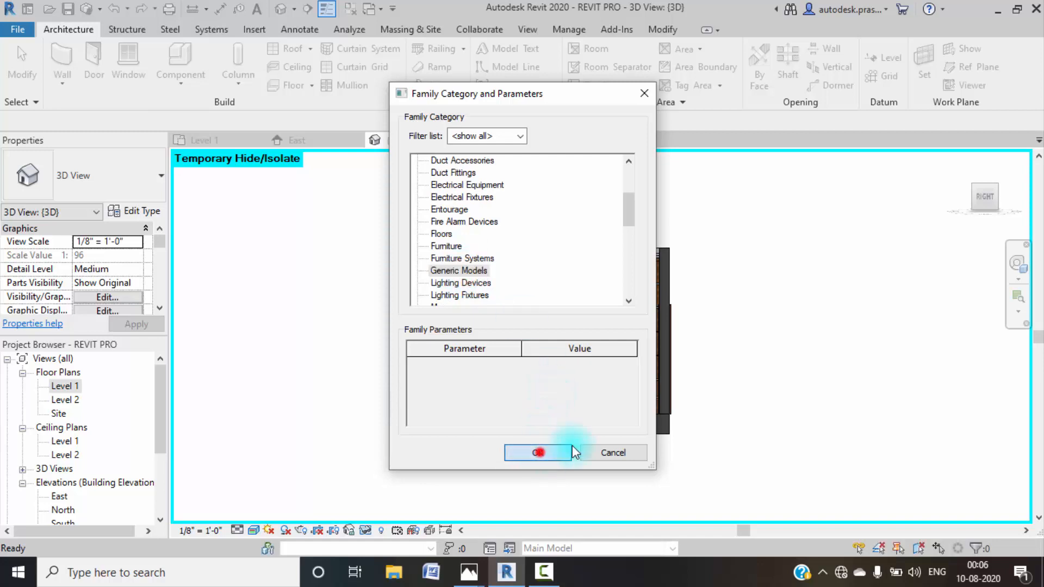
{"action": "left_click", "coordinate": [538, 453]}
{"action": "left_click", "coordinate": [533, 311]}
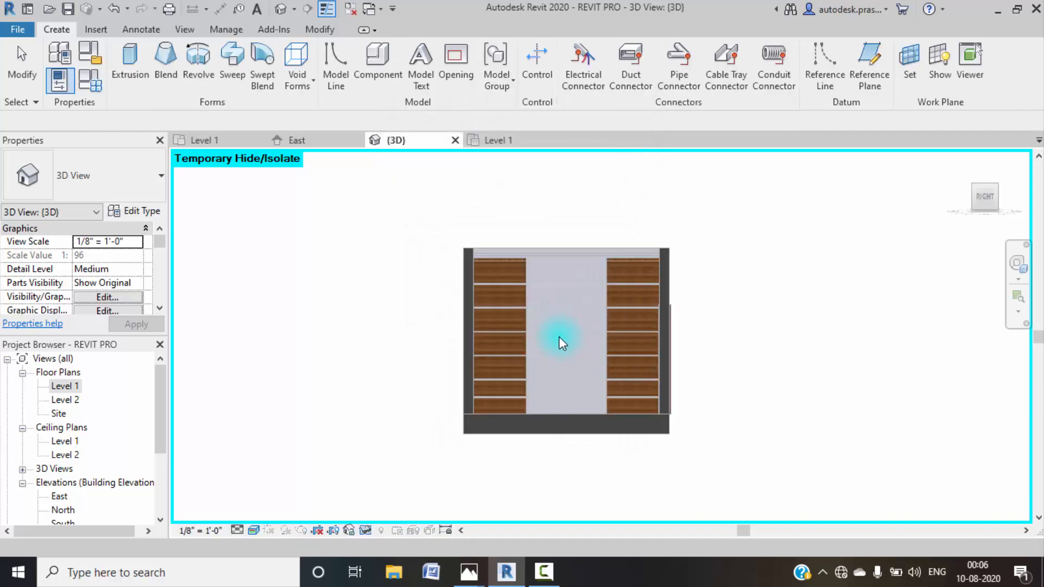
- Start an extrusion, pick the back wall behind the bed as its work plane and display that plane
{"action": "left_click", "coordinate": [130, 61]}
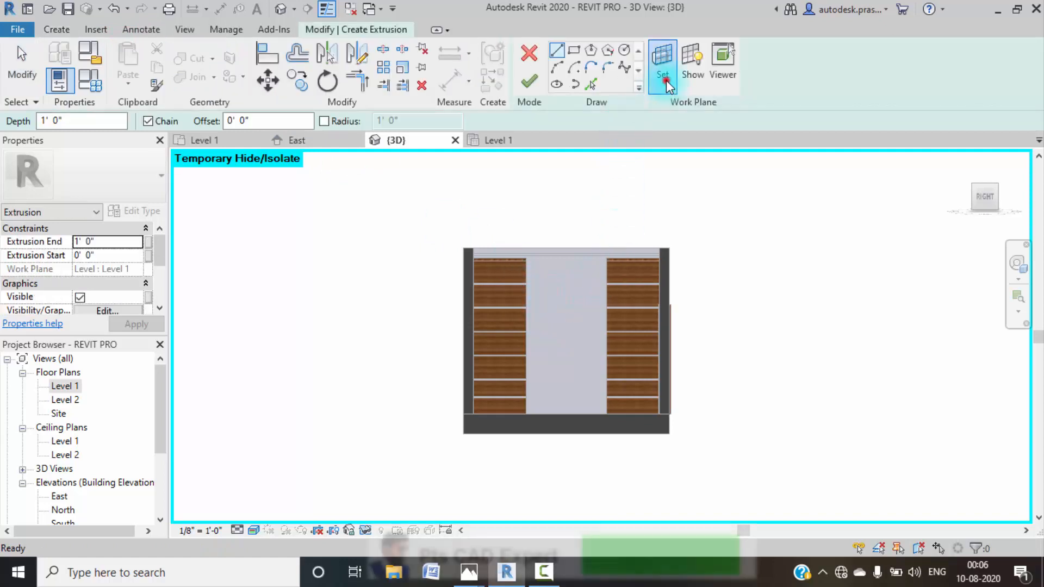
{"action": "left_click", "coordinate": [662, 67]}
{"action": "left_click", "coordinate": [409, 307]}
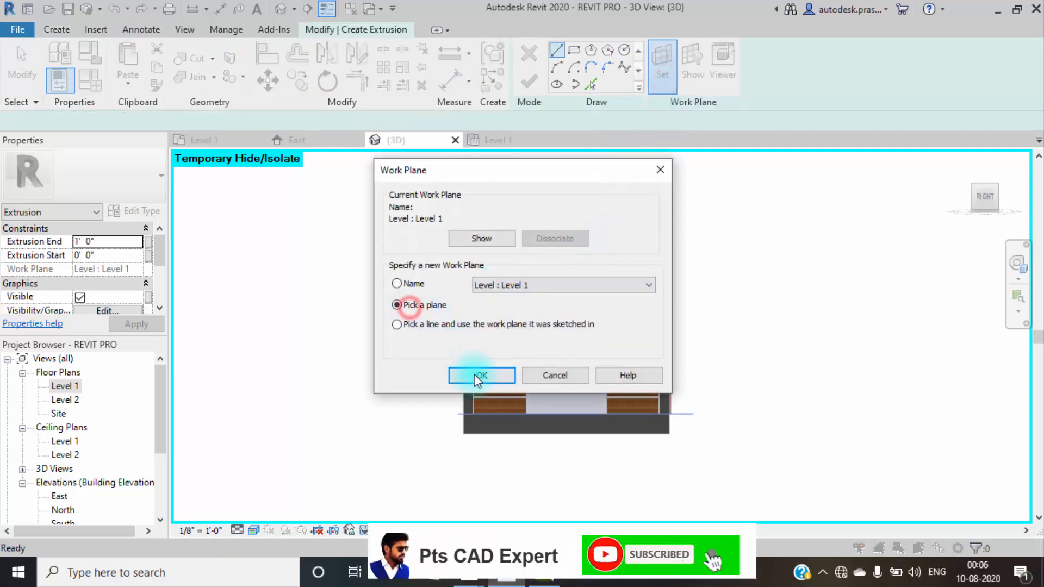
{"action": "left_click", "coordinate": [482, 376]}
{"action": "middle_click_drag", "start_coordinate": [737, 320], "coordinate": [668, 369], "text": "shift"}
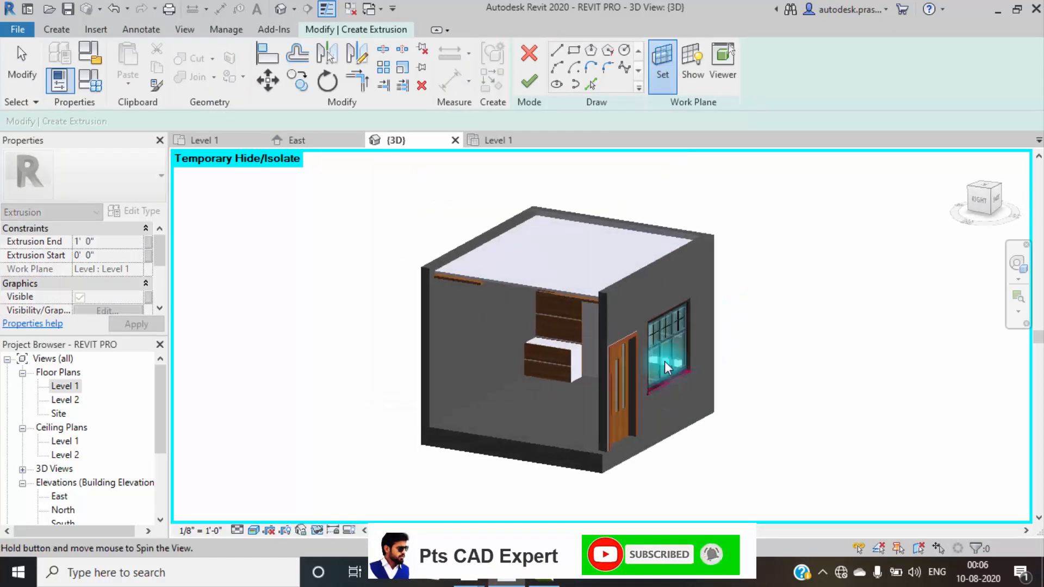
{"action": "left_click", "coordinate": [656, 233]}
{"action": "left_click", "coordinate": [693, 72]}
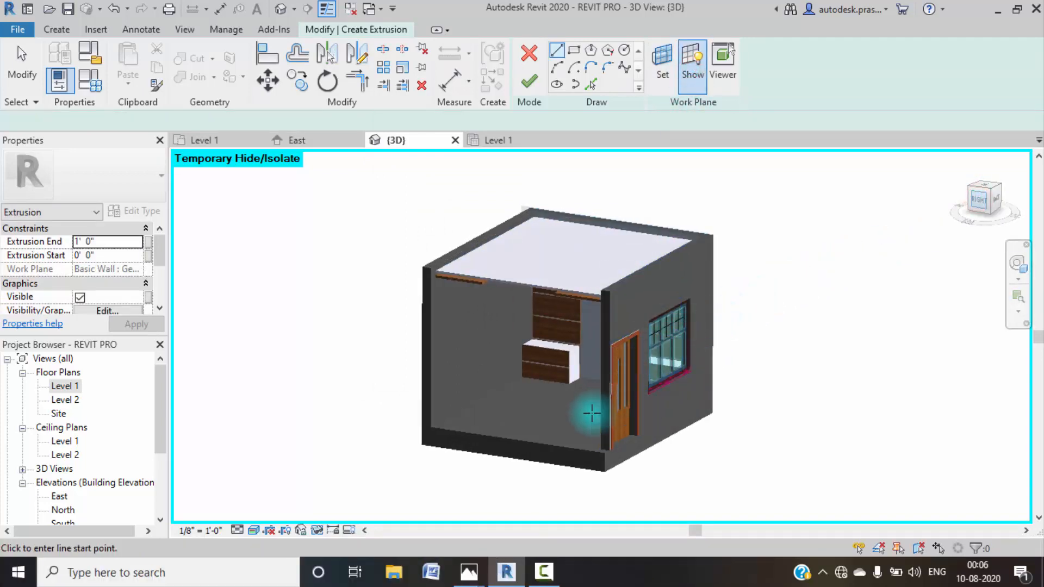
- Sketch a rectangular headboard profile about 5'-4 1/8" wide between the two wood-panelled strips, rising from the floor, and finish the sketch
{"action": "left_click", "coordinate": [979, 200]}
{"action": "scroll", "coordinate": [587, 373], "scroll_direction": "up", "scroll_amount": 2}
{"action": "scroll", "coordinate": [587, 374], "scroll_direction": "up", "scroll_amount": 1}
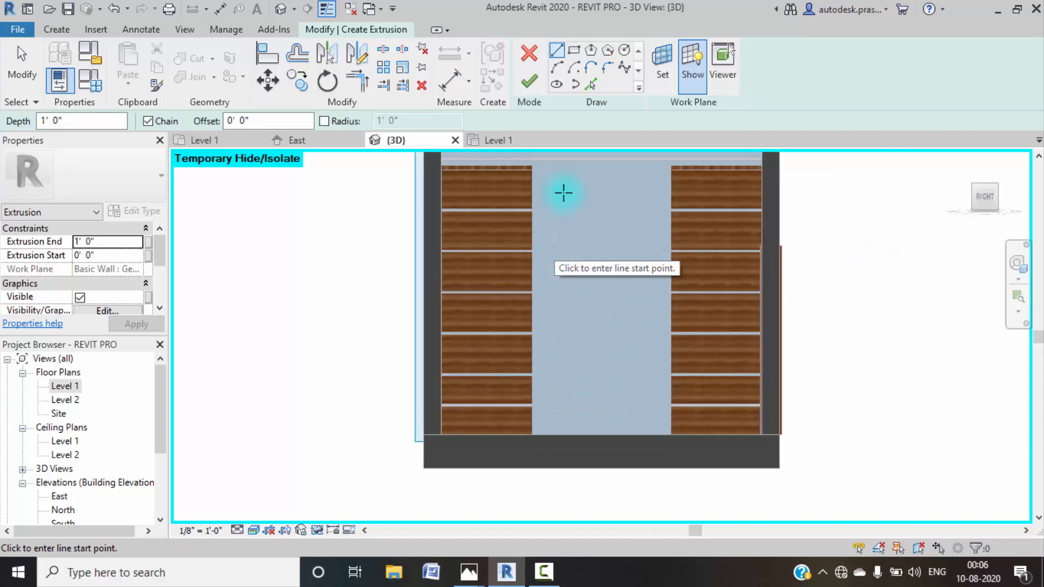
{"action": "left_click", "coordinate": [574, 50]}
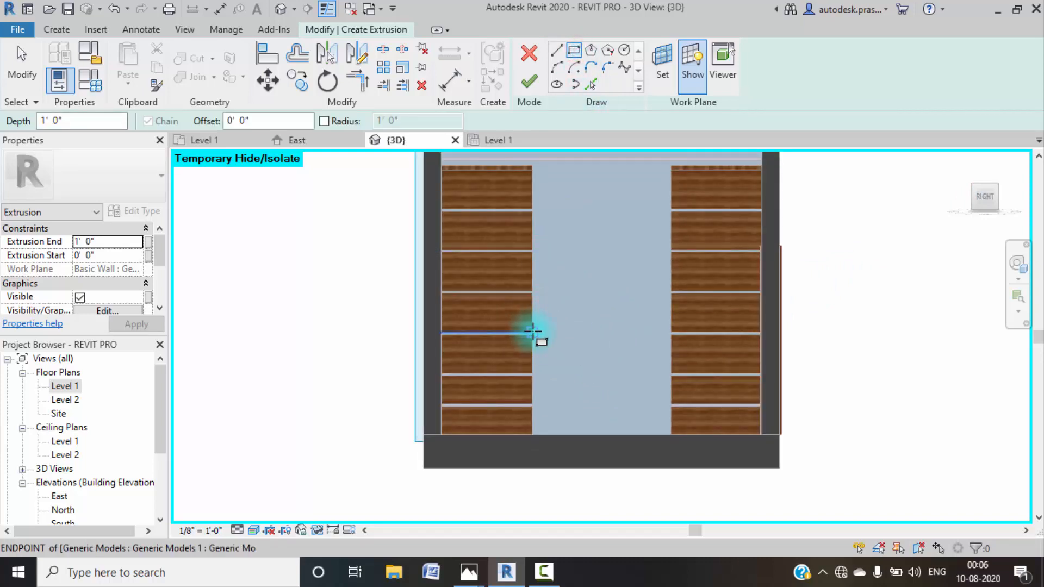
{"action": "left_click", "coordinate": [534, 313]}
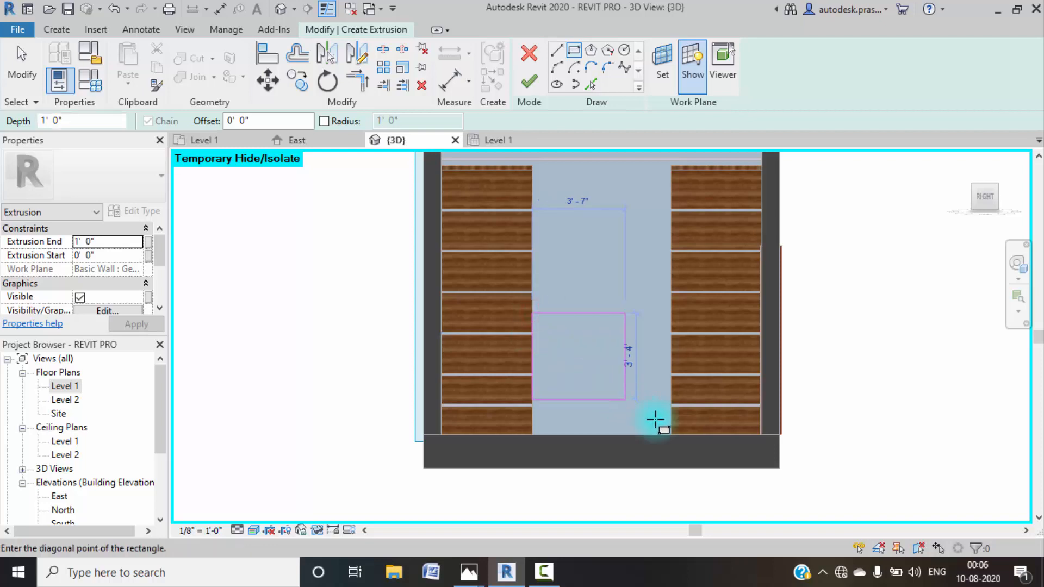
{"action": "left_click", "coordinate": [671, 432]}
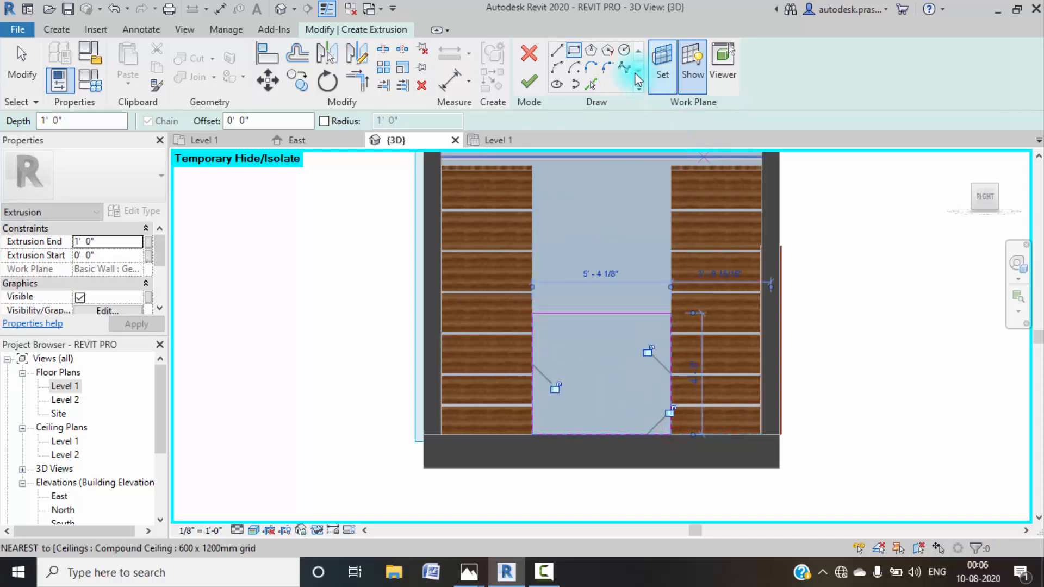
{"action": "left_click", "coordinate": [529, 81]}
- Set the headboard extrusion's depth to 1" and finish the in-place model
{"action": "middle_click_drag", "start_coordinate": [851, 330], "coordinate": [401, 221], "text": "shift"}
{"action": "left_click", "coordinate": [194, 120]}
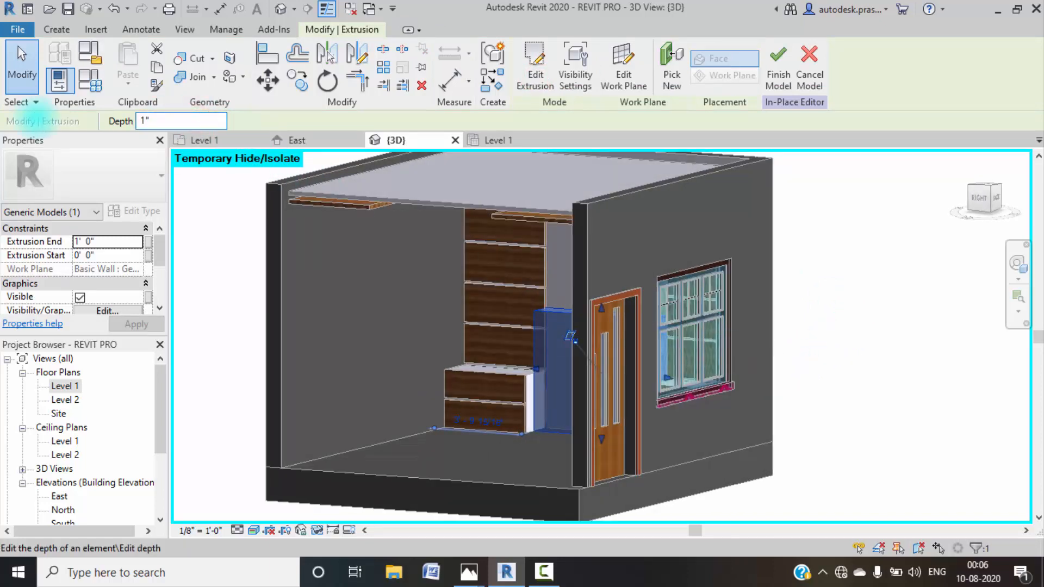
{"action": "type", "text": "1\""}
{"action": "key", "text": "Return"}
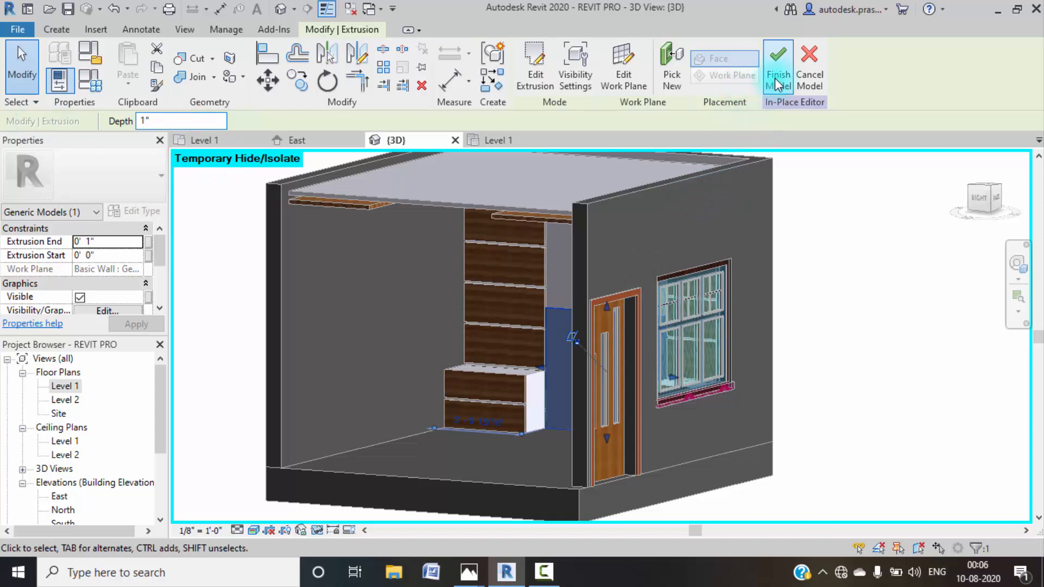
{"action": "left_click", "coordinate": [779, 86]}
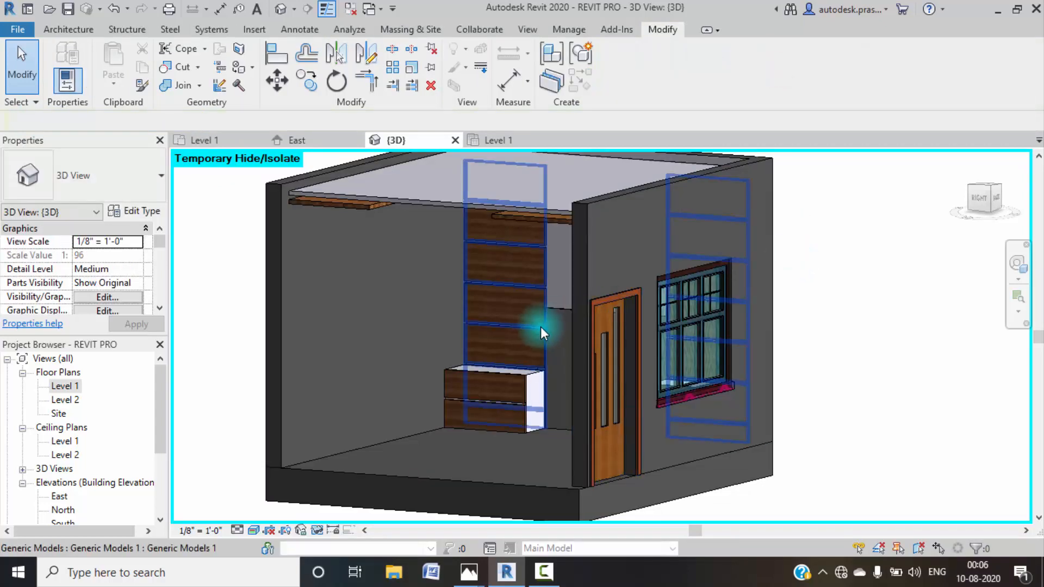
- Reopen the headboard's in-place model for editing and select its extrusion
{"action": "key", "text": "Escape"}
{"action": "middle_click_drag", "start_coordinate": [559, 368], "coordinate": [607, 345], "text": "shift"}
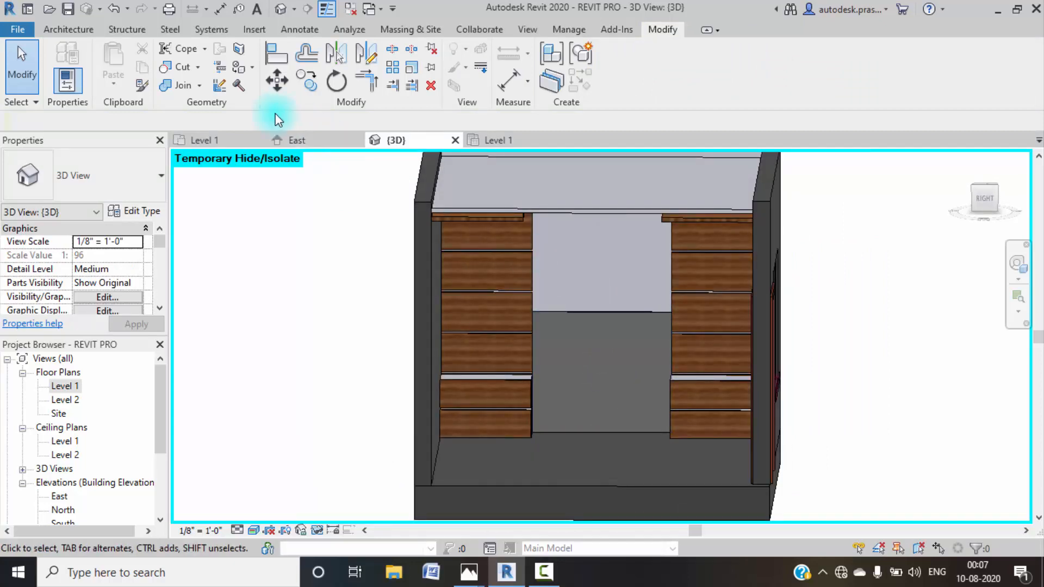
{"action": "left_click", "coordinate": [629, 311]}
{"action": "left_click", "coordinate": [620, 69]}
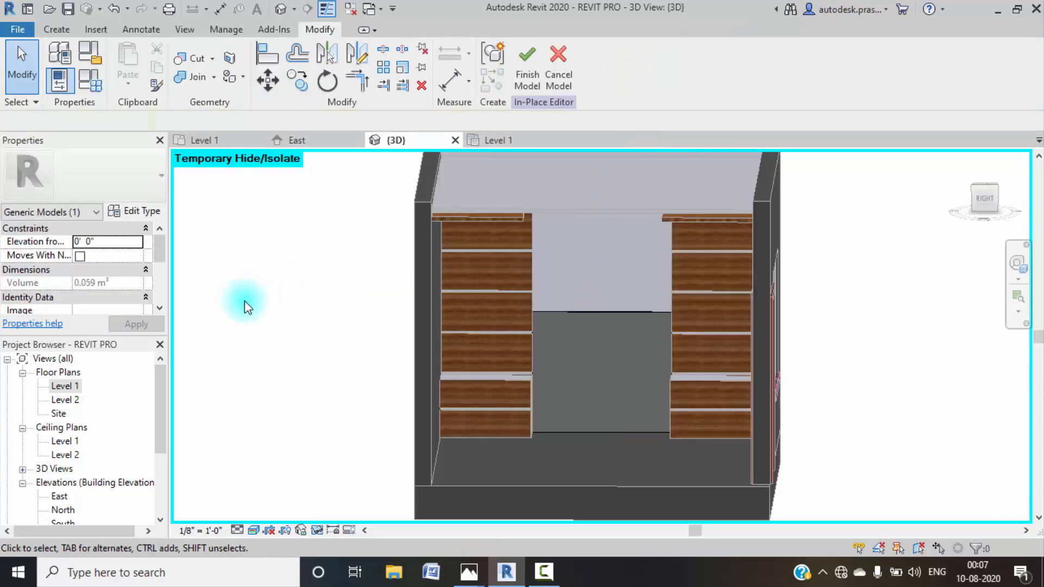
{"action": "left_click", "coordinate": [618, 313]}
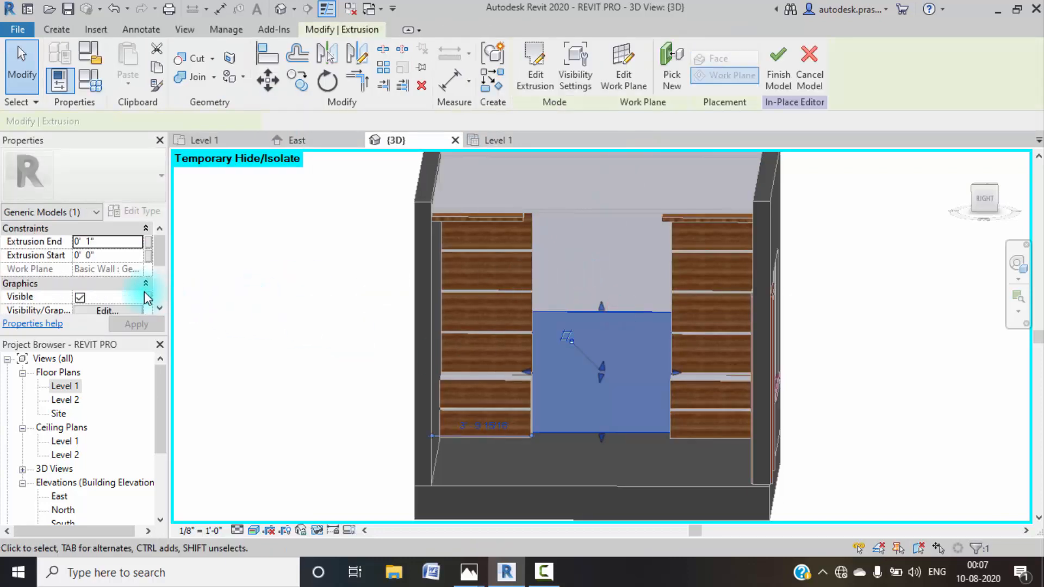
- Create a new material for the headboard extrusion and rename it WOODEN3
{"action": "scroll", "coordinate": [145, 291], "scroll_direction": "down", "scroll_amount": 3}
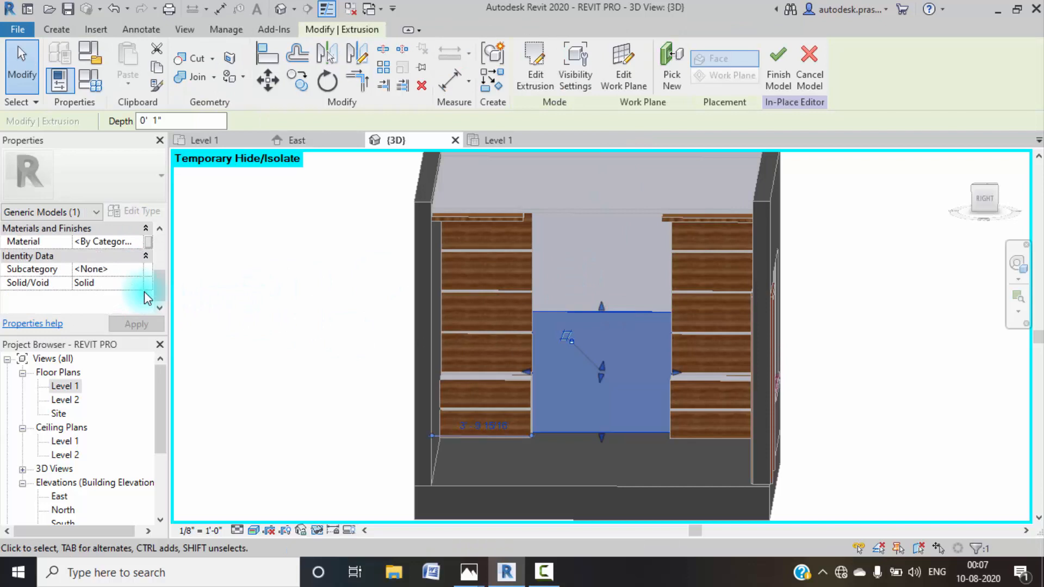
{"action": "left_click", "coordinate": [137, 244]}
{"action": "left_click", "coordinate": [138, 243]}
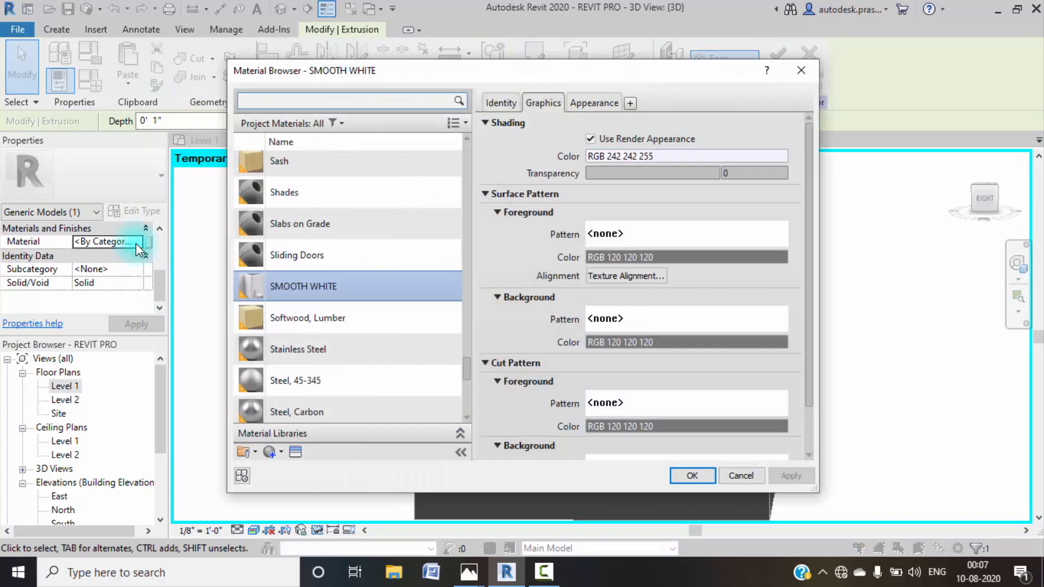
{"action": "left_click", "coordinate": [275, 453]}
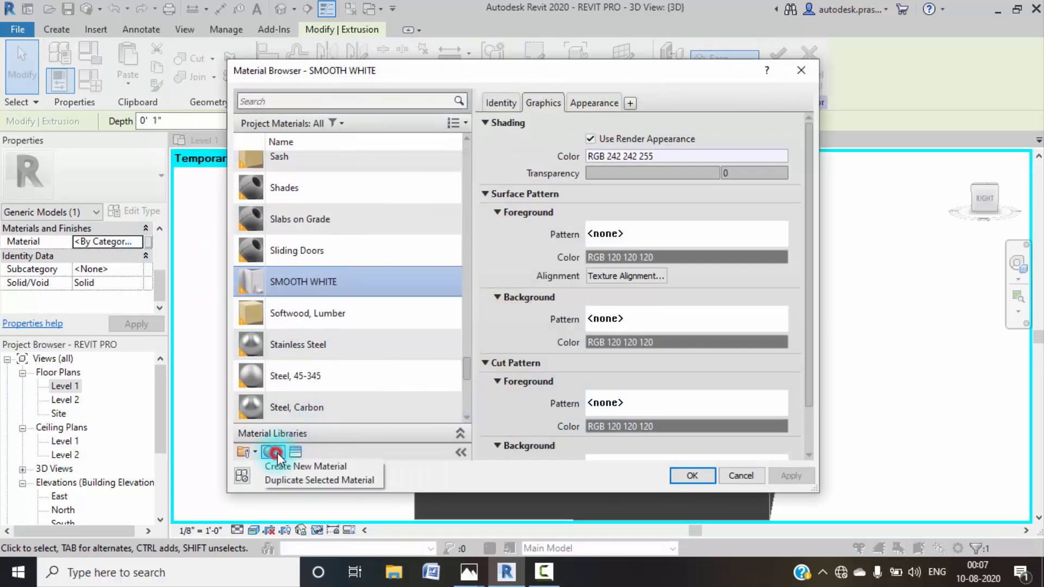
{"action": "left_click", "coordinate": [294, 466]}
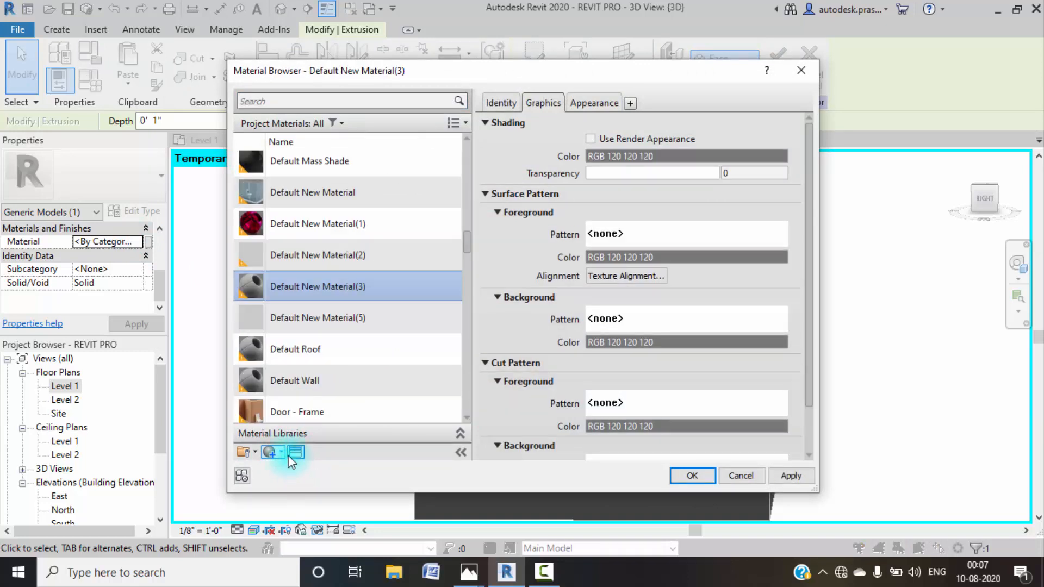
{"action": "right_click", "coordinate": [347, 286]}
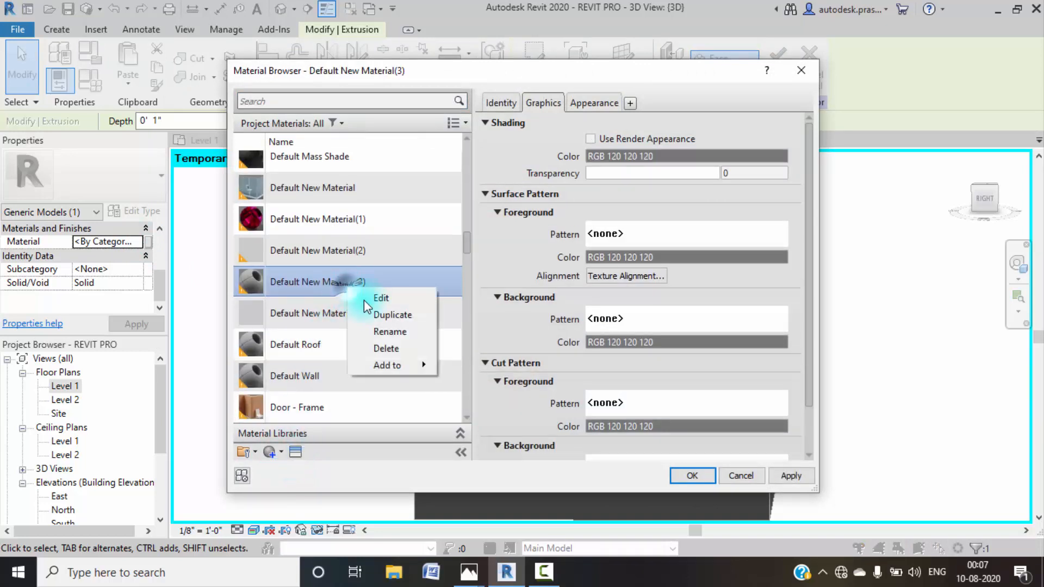
{"action": "left_click", "coordinate": [385, 331]}
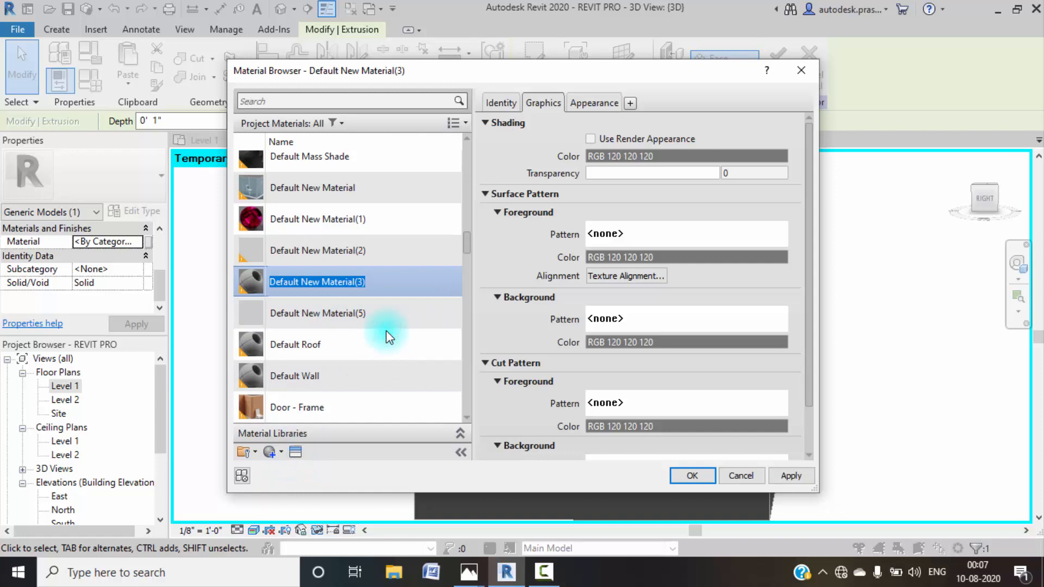
{"action": "key", "text": "BackSpace"}
{"action": "type", "text": "W"}
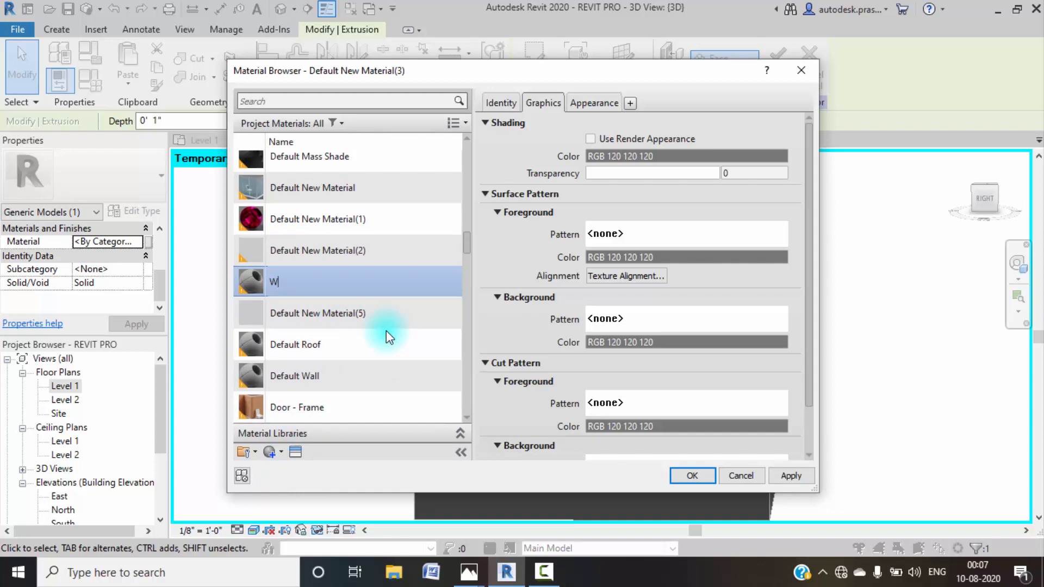
{"action": "type", "text": "OODEN3"}
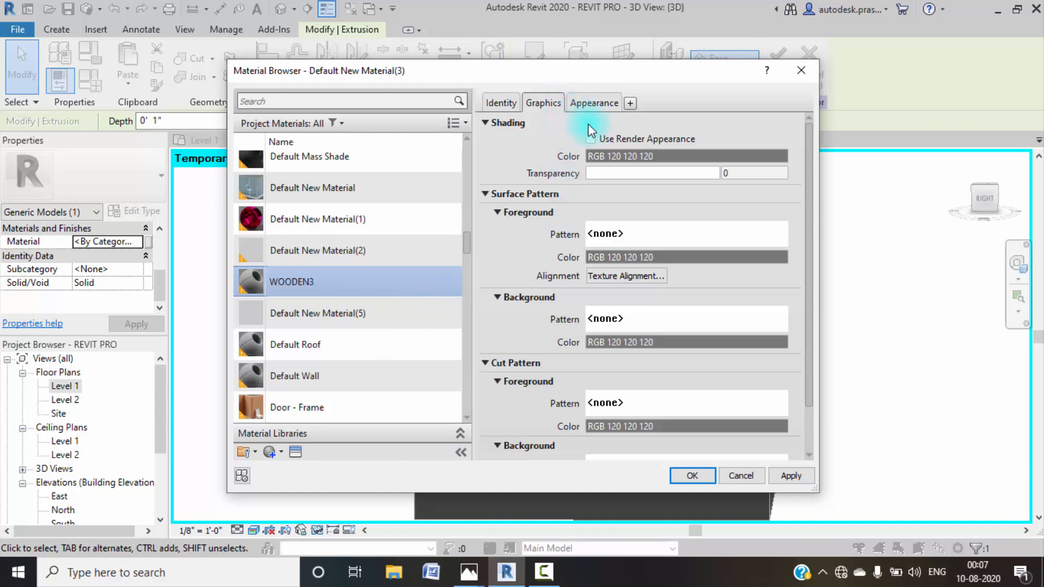
- Make WOODEN3 use its render appearance for shading and load wooden 3.jpg from the interior design files folder as its image
{"action": "left_click", "coordinate": [592, 139]}
{"action": "left_click", "coordinate": [594, 103]}
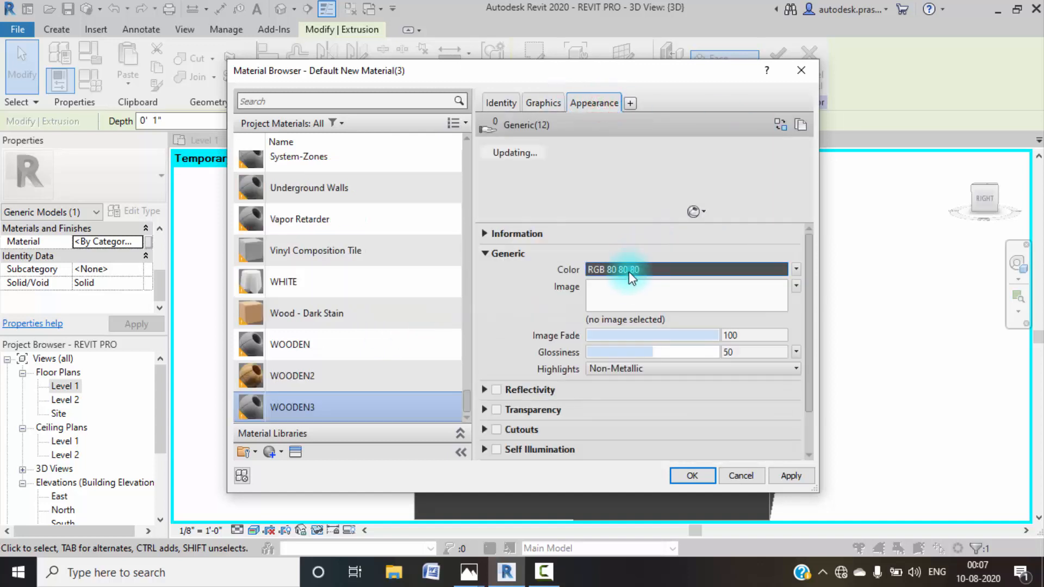
{"action": "left_click", "coordinate": [626, 293]}
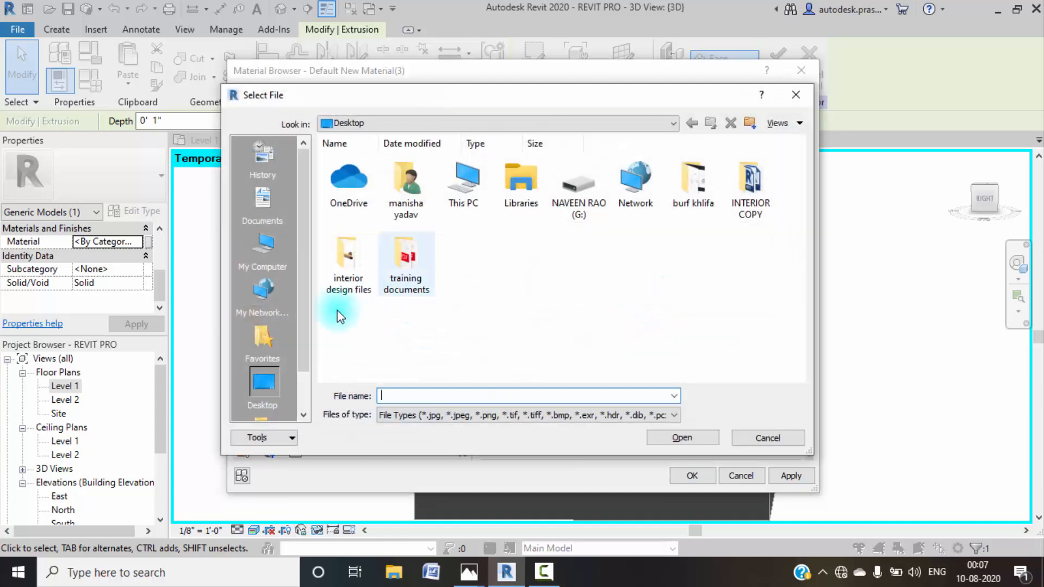
{"action": "double_click", "coordinate": [368, 286]}
{"action": "left_click", "coordinate": [592, 190]}
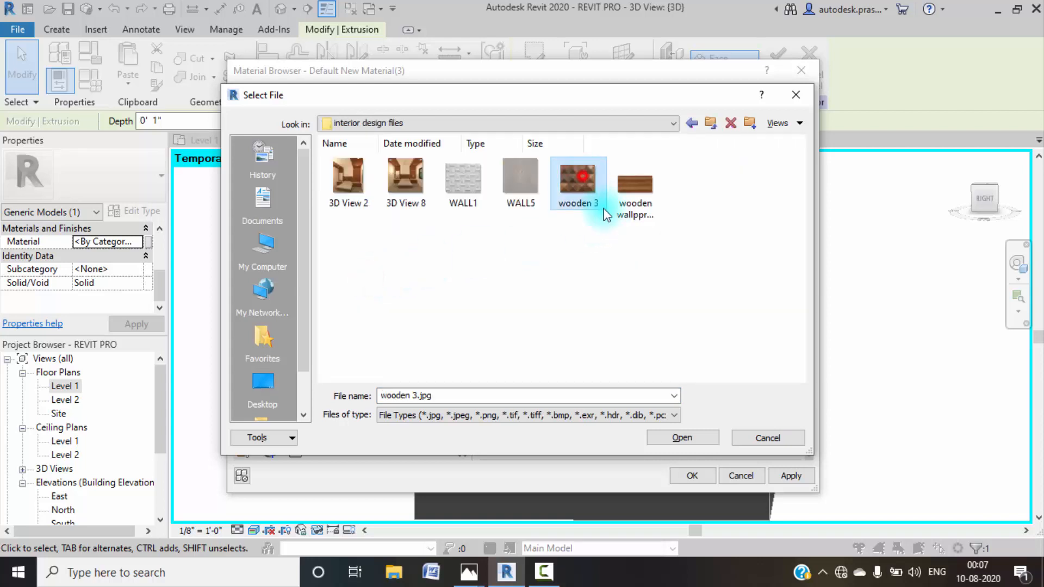
{"action": "left_click", "coordinate": [667, 435]}
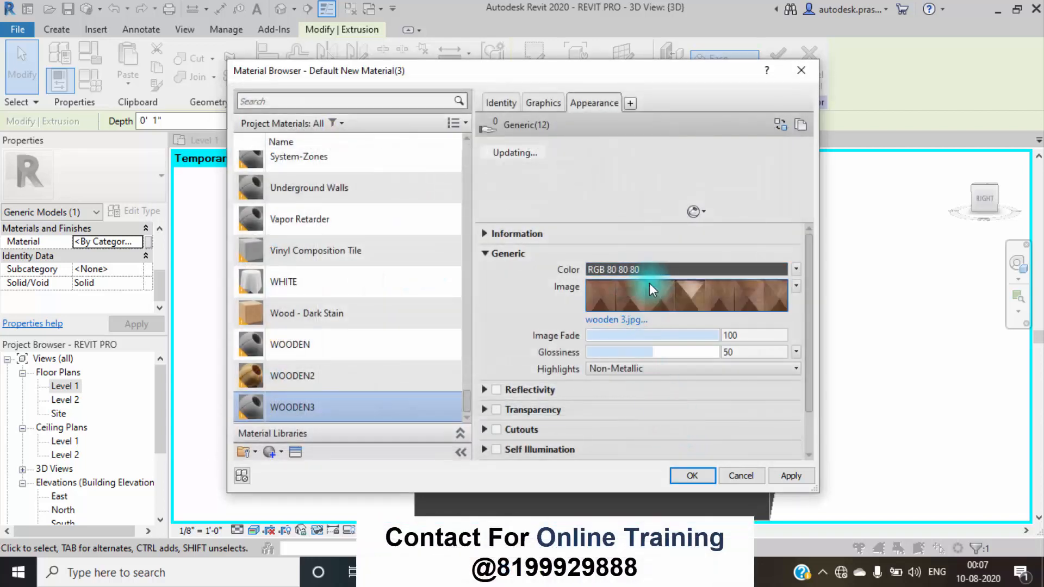
- Set the wooden 3.jpg texture's sample size to 2'-0" by 2'-0" and assign WOODEN3 to the headboard
{"action": "left_click", "coordinate": [651, 289]}
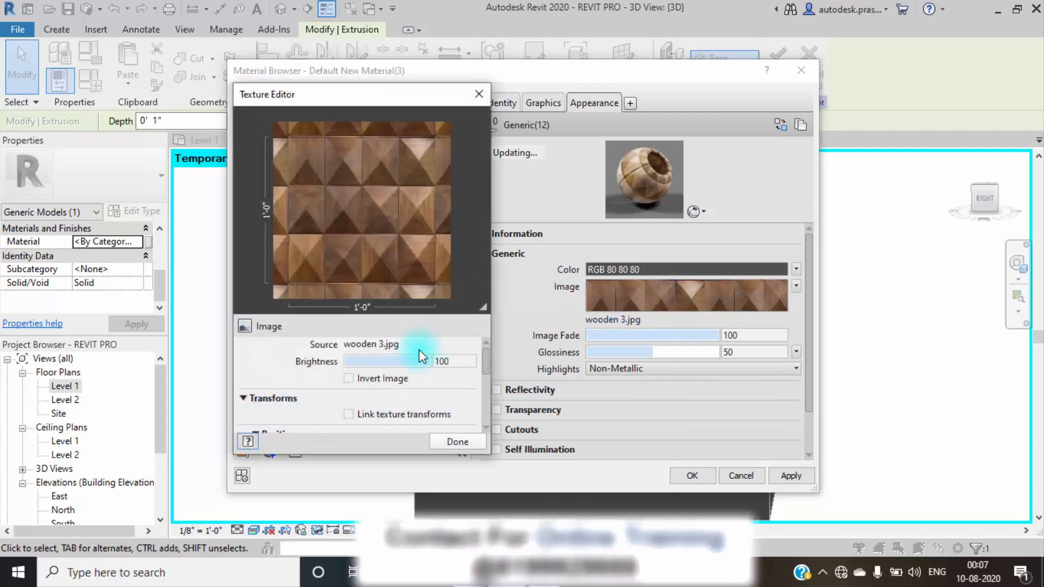
{"action": "left_click_drag", "start_coordinate": [487, 364], "coordinate": [469, 400]}
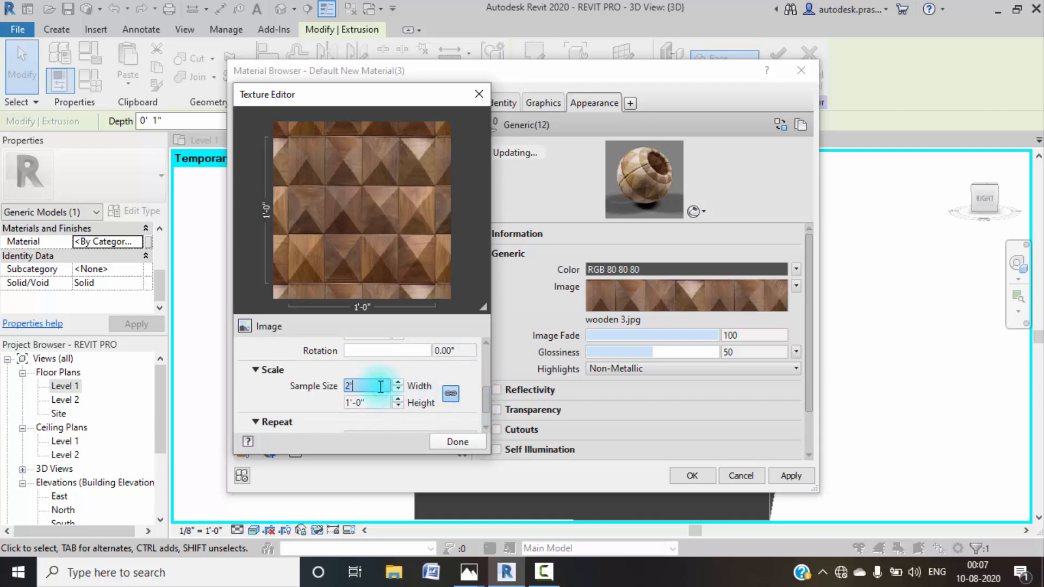
{"action": "left_click", "coordinate": [378, 403]}
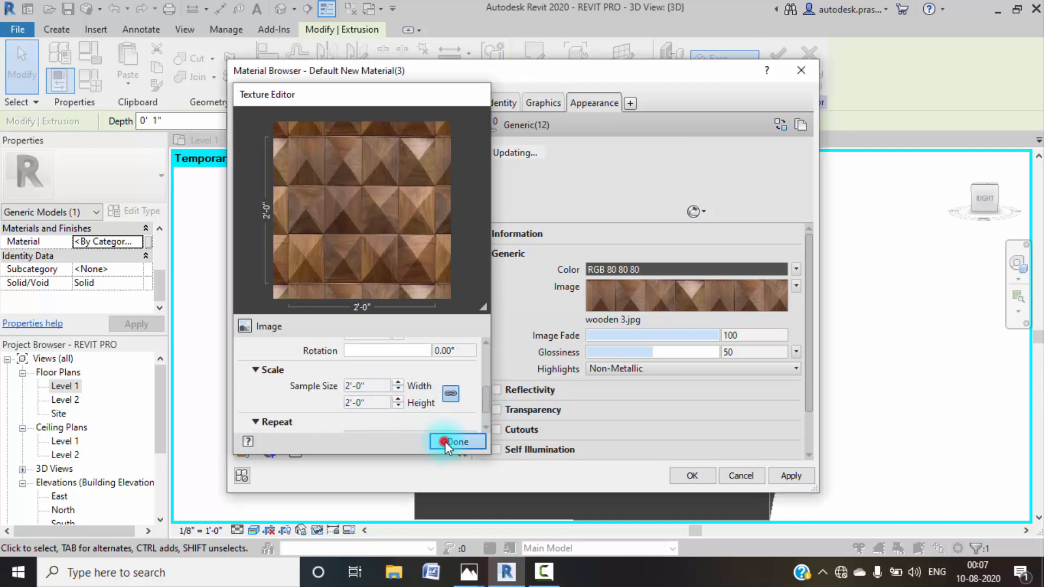
{"action": "left_click", "coordinate": [445, 442]}
{"action": "left_click", "coordinate": [781, 474]}
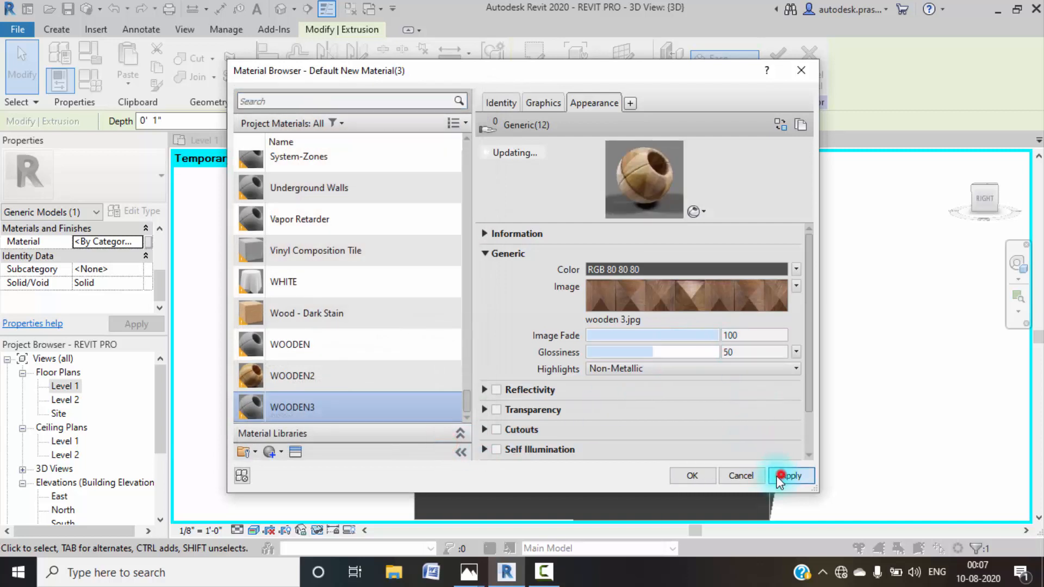
{"action": "left_click", "coordinate": [706, 478]}
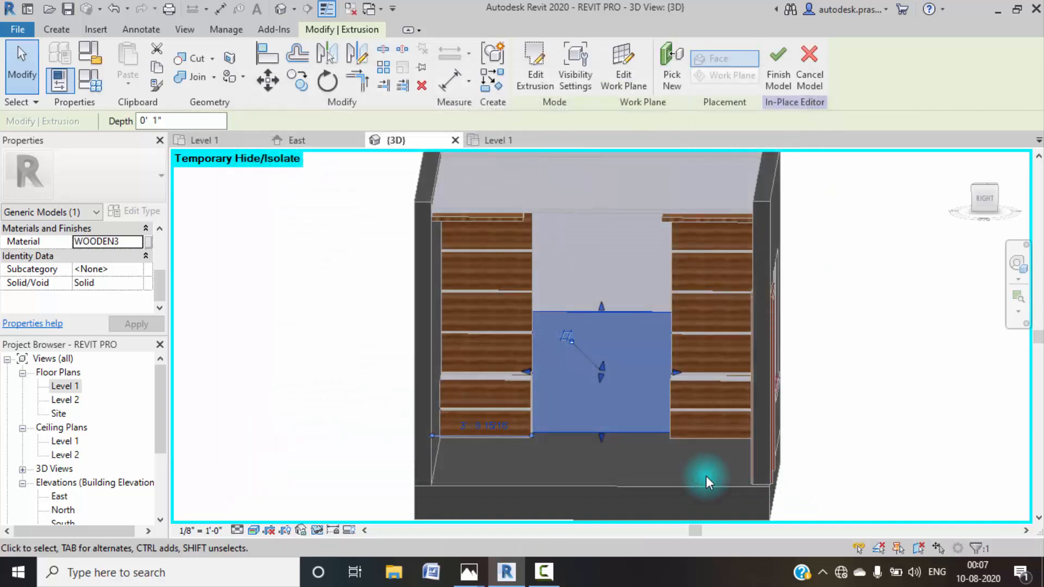
- Reset the temporarily hidden elements in the 3D view and finish the headboard's in-place model
{"action": "left_click", "coordinate": [843, 395]}
{"action": "scroll", "coordinate": [660, 388], "scroll_direction": "up", "scroll_amount": 2}
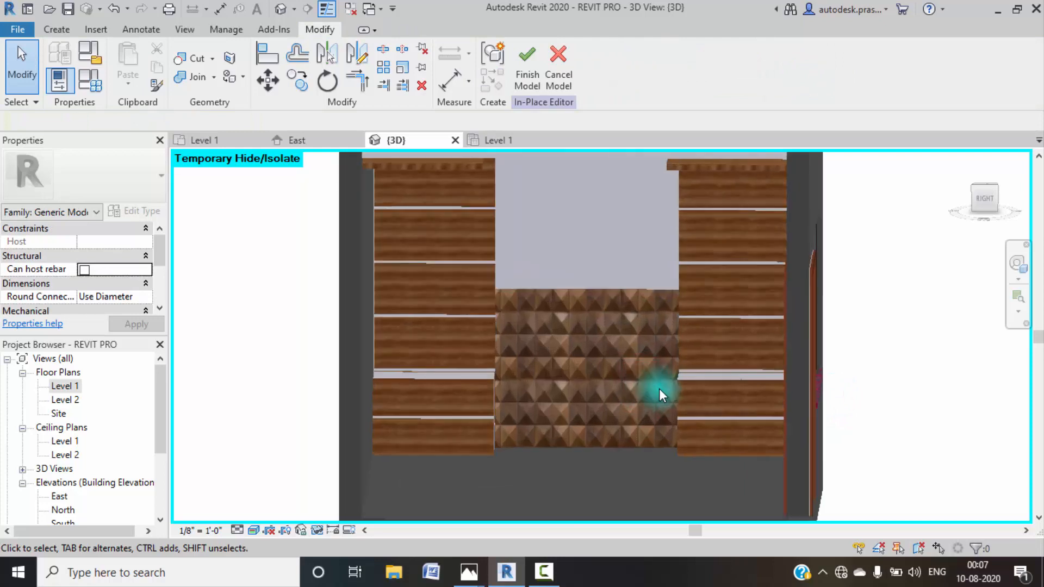
{"action": "scroll", "coordinate": [672, 393], "scroll_direction": "down", "scroll_amount": 3}
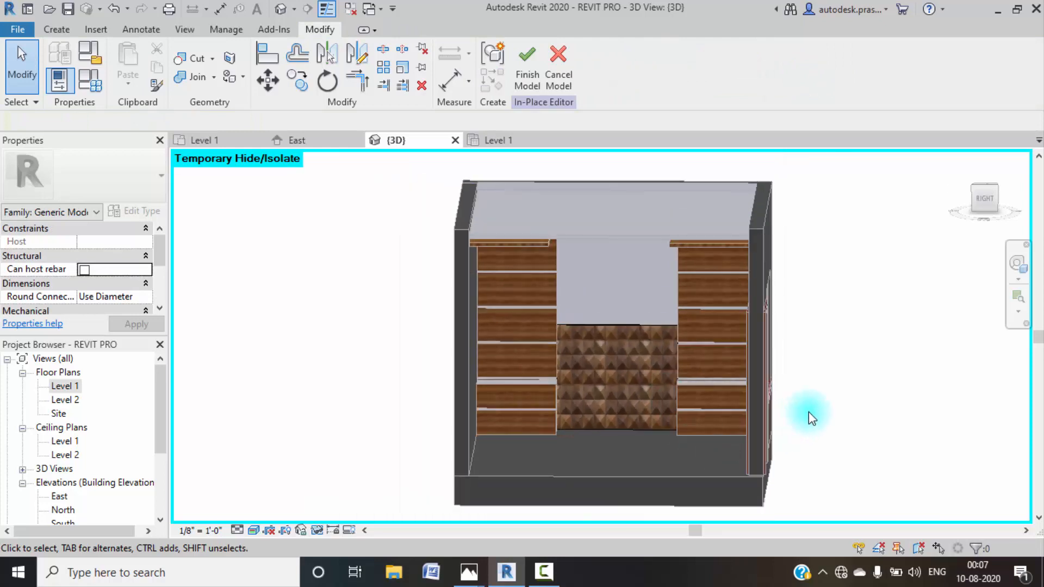
{"action": "key", "text": "h"}
{"action": "key", "text": "r"}
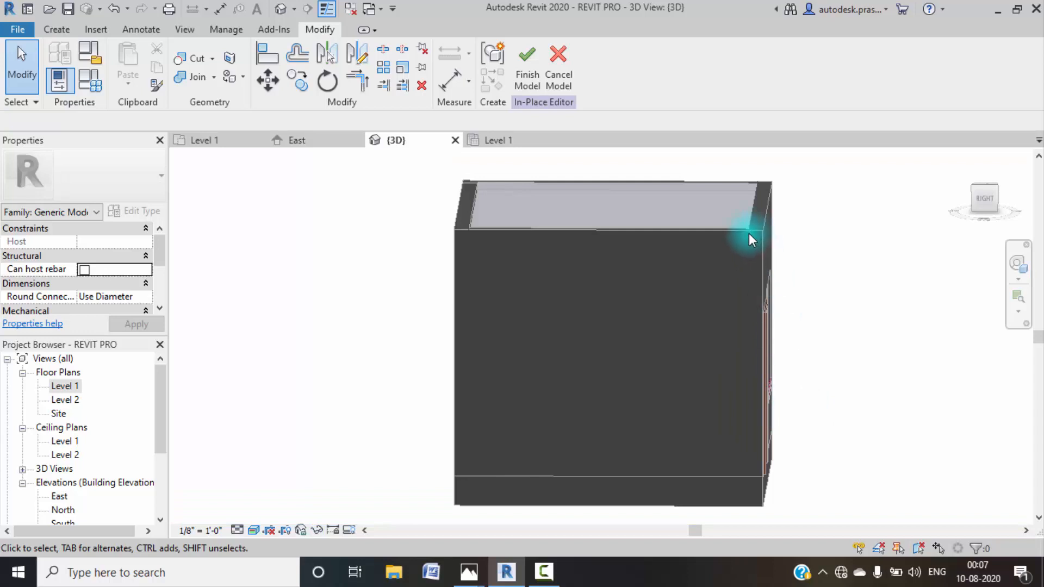
{"action": "left_click", "coordinate": [528, 67]}
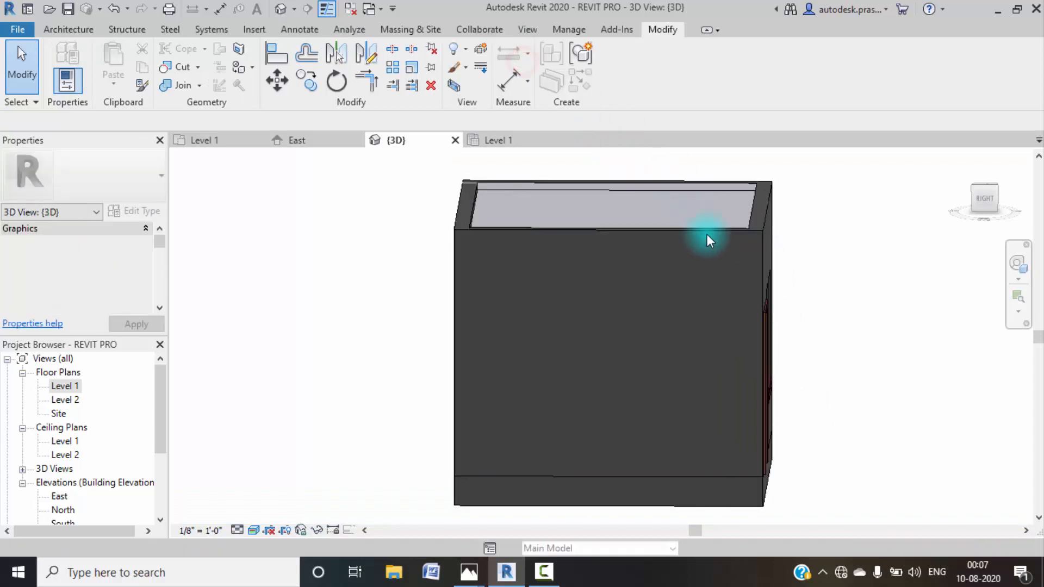
- Temporarily hide the wall facing the bed and inspect the room from other angles
{"action": "left_click", "coordinate": [707, 231]}
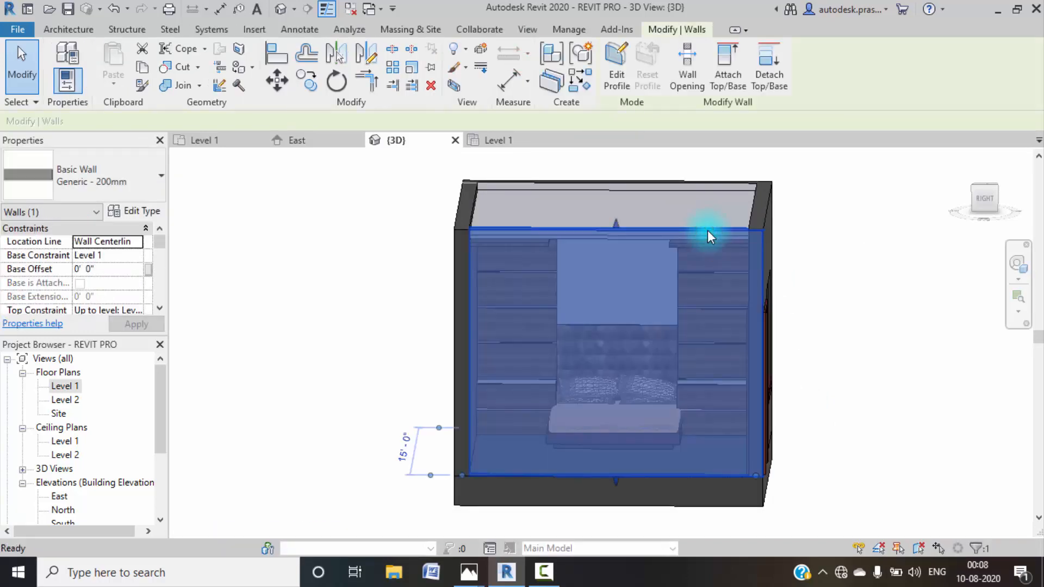
{"action": "key", "text": "h"}
{"action": "key", "text": "h"}
{"action": "middle_click_drag", "start_coordinate": [809, 408], "coordinate": [825, 468], "text": "shift"}
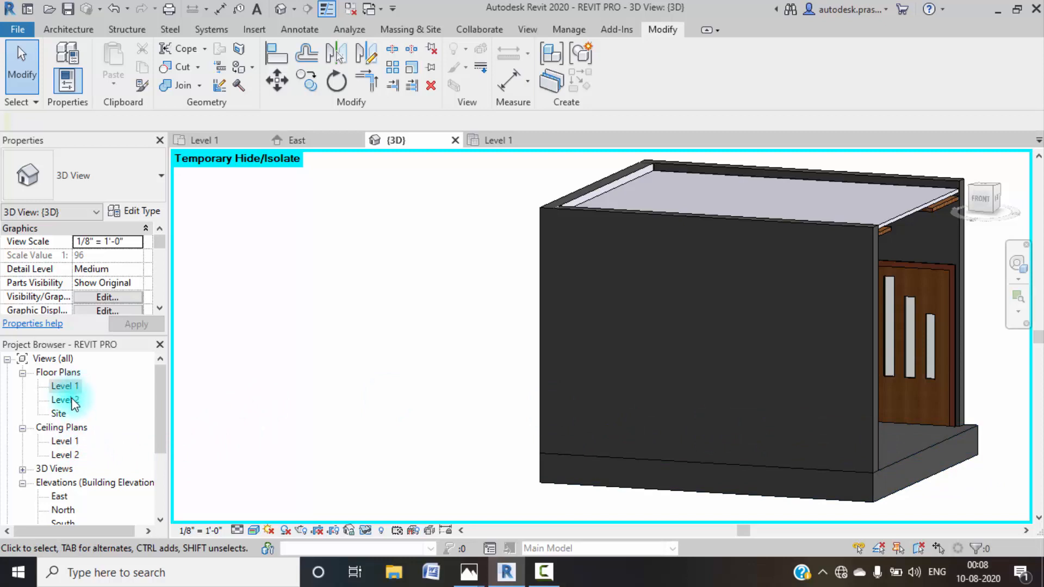
- Restore the temporarily hidden wall in the 3D view
{"action": "left_click", "coordinate": [395, 294]}
{"action": "key", "text": "h"}
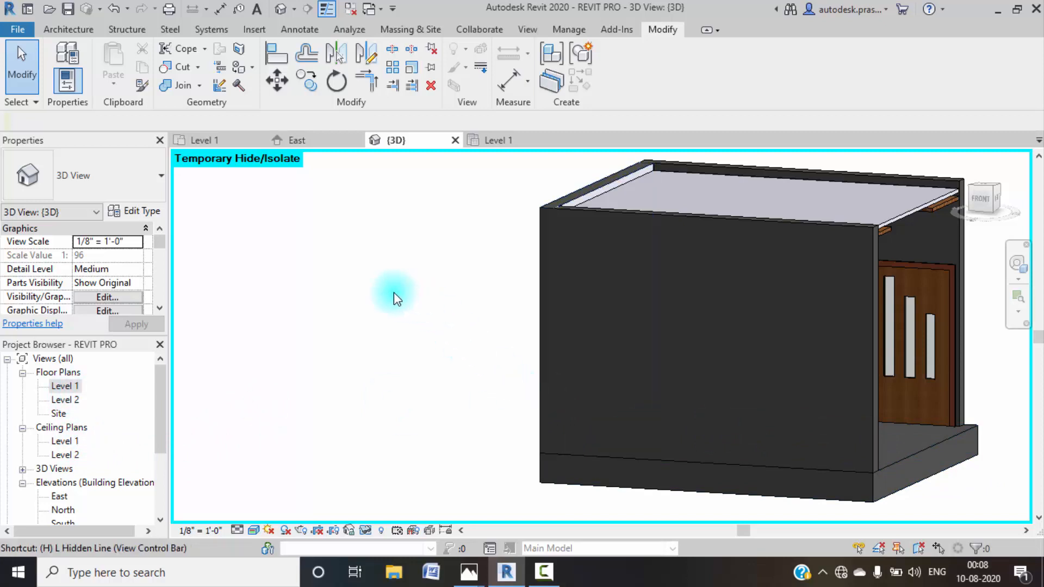
{"action": "key", "text": "r"}
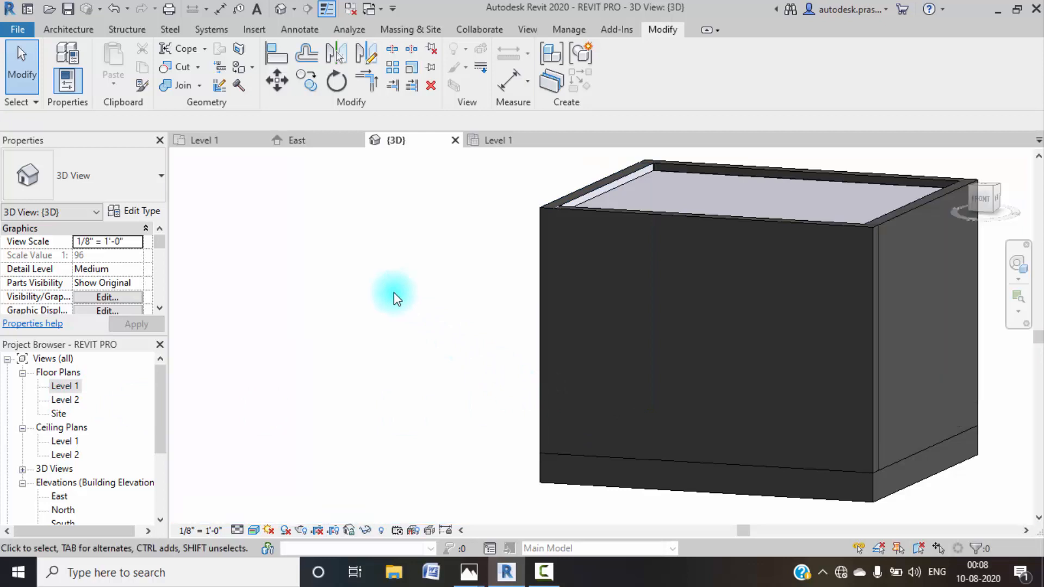
- Temporarily hide the side wall enclosing the room and orient the 3D view to the Left face
{"action": "left_click", "coordinate": [582, 187]}
{"action": "key", "text": "h"}
{"action": "key", "text": "h"}
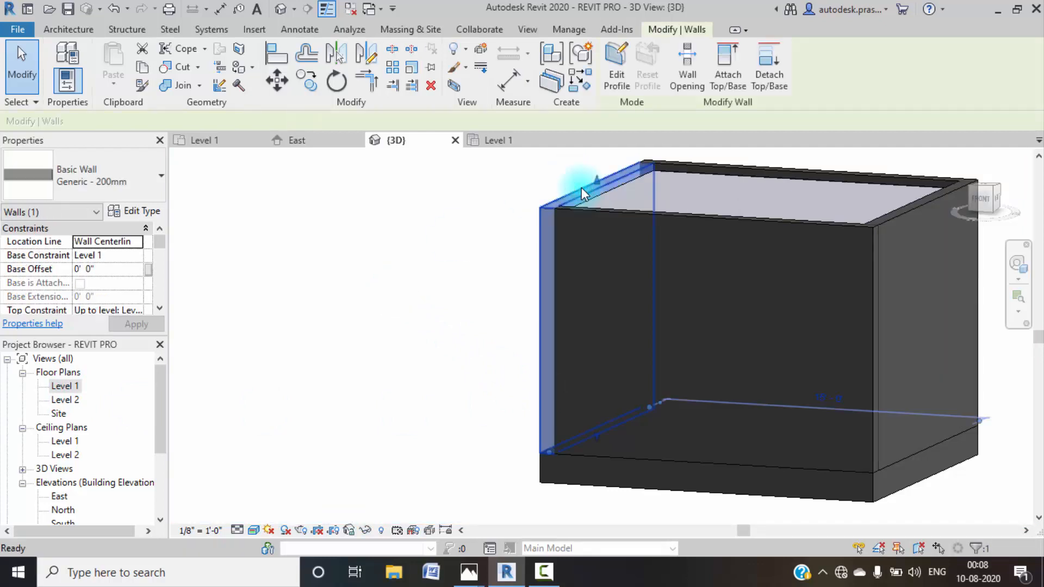
{"action": "left_click", "coordinate": [981, 204]}
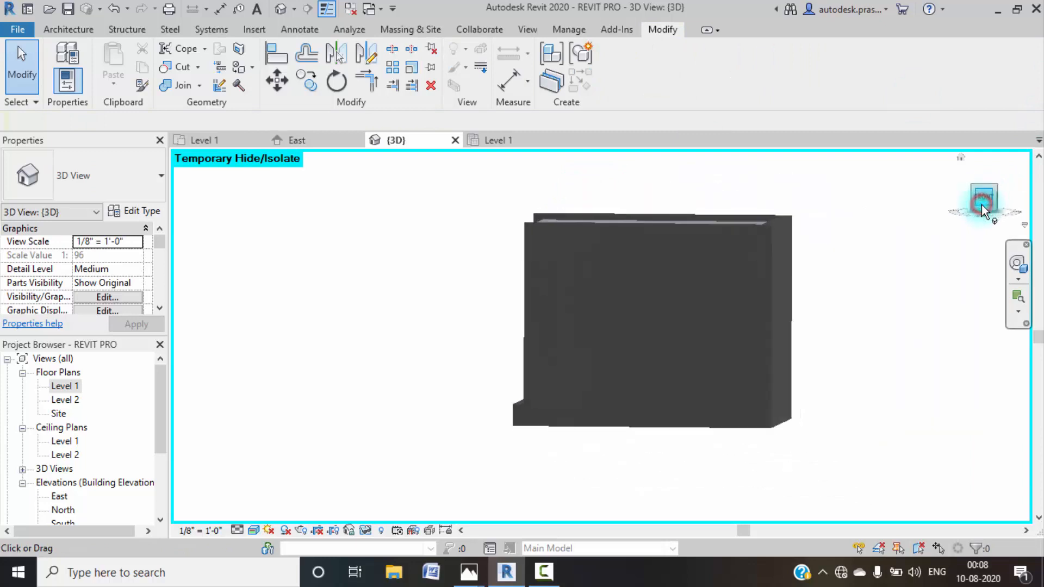
{"action": "left_click", "coordinate": [964, 194]}
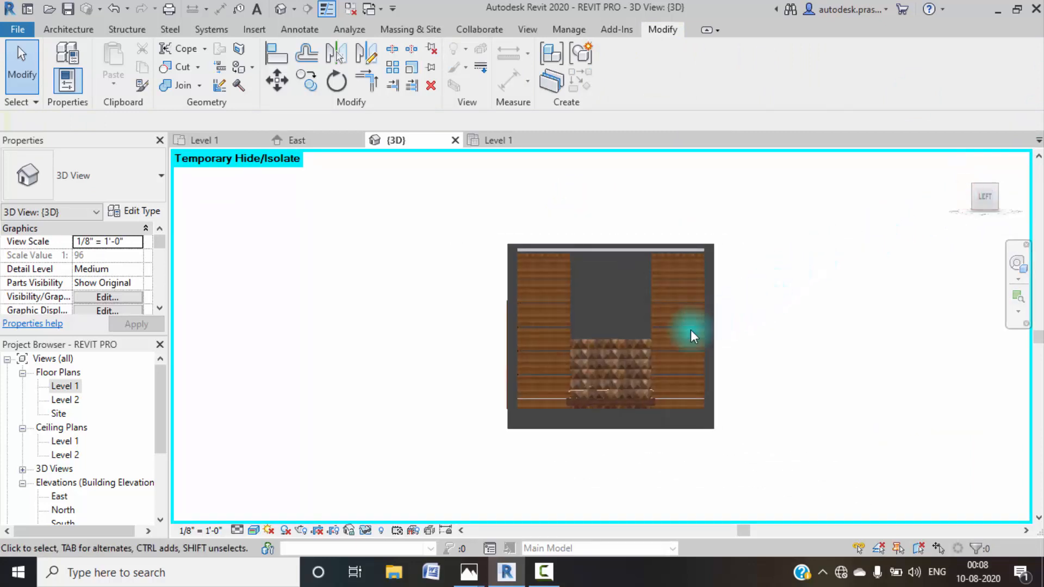
- Temporarily hide the headboard, bed, wooden wall panels and bedside units so the opposite wall is exposed
{"action": "left_click", "coordinate": [610, 345]}
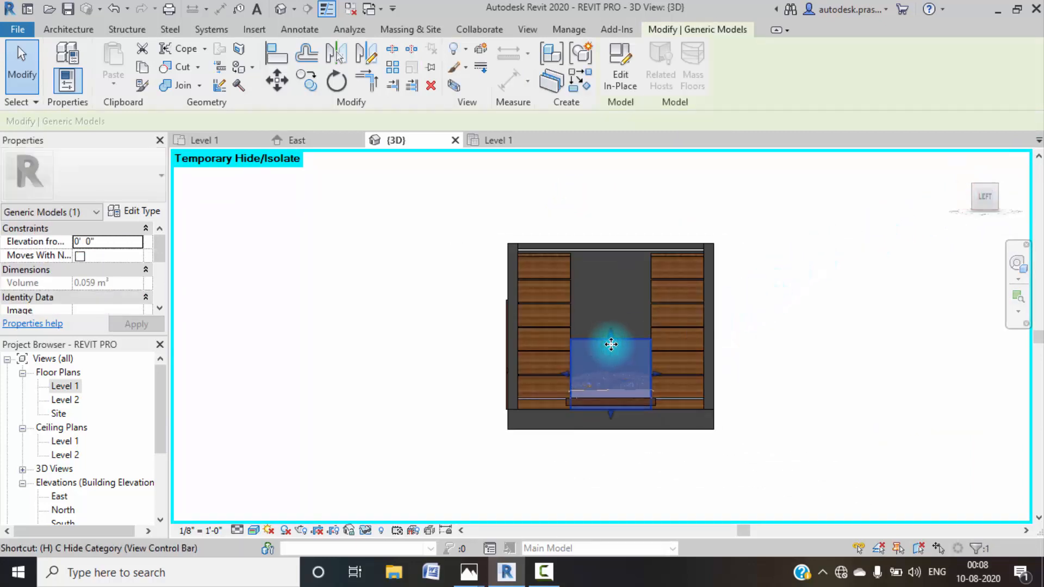
{"action": "key", "text": "Escape"}
{"action": "left_click", "coordinate": [623, 376]}
{"action": "key", "text": "h"}
{"action": "key", "text": "h"}
{"action": "left_click", "coordinate": [570, 334]}
{"action": "key", "text": "h"}
{"action": "key", "text": "h"}
{"action": "left_click", "coordinate": [566, 376]}
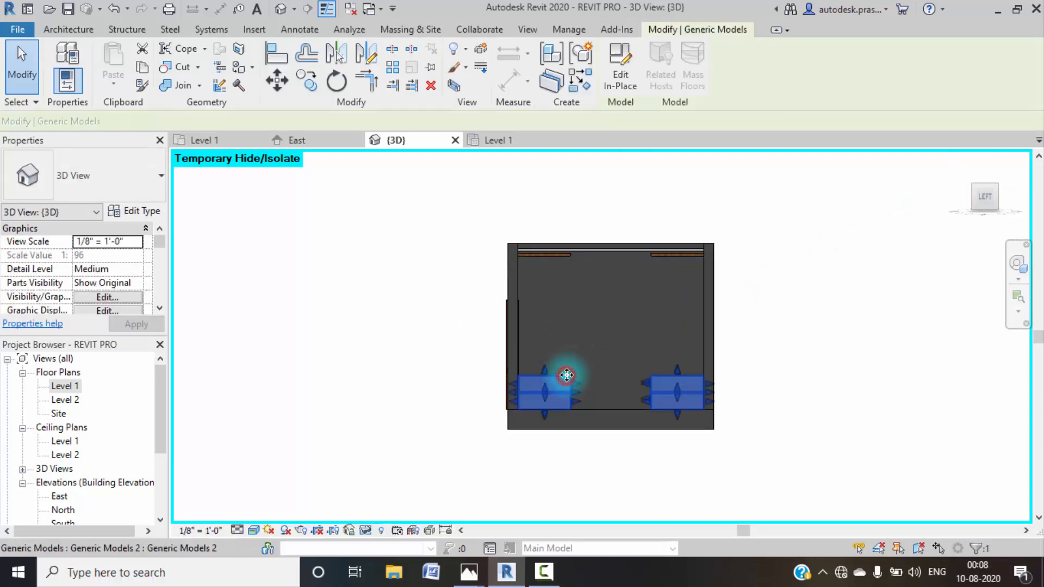
{"action": "key", "text": "h"}
{"action": "key", "text": "h"}
{"action": "scroll", "coordinate": [648, 300], "scroll_direction": "up", "scroll_amount": 5}
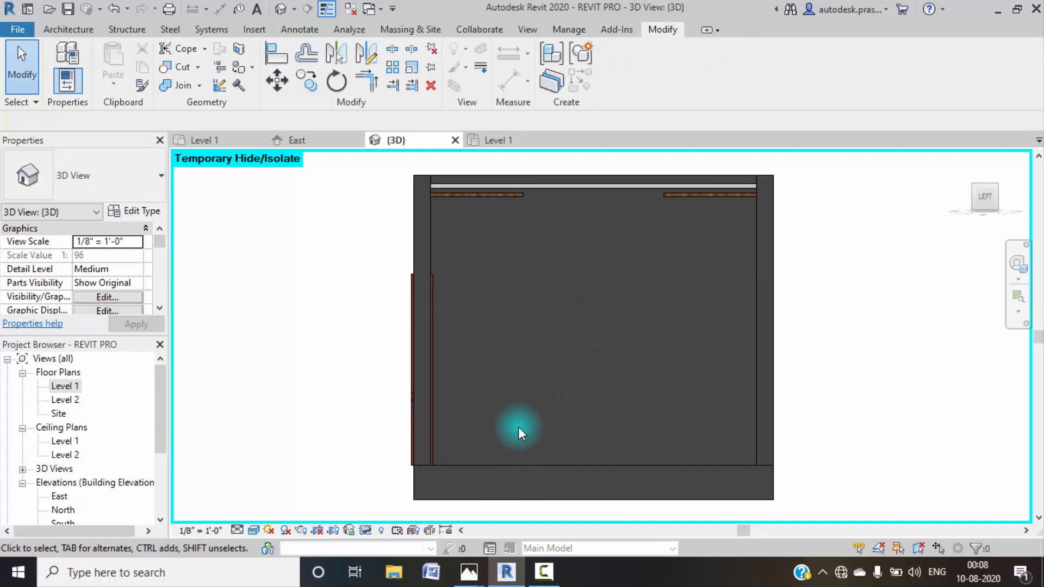
- Check the TV unit in the reference render in Photos, and start an in-place Generic Models component in Revit
{"action": "left_click", "coordinate": [83, 30]}
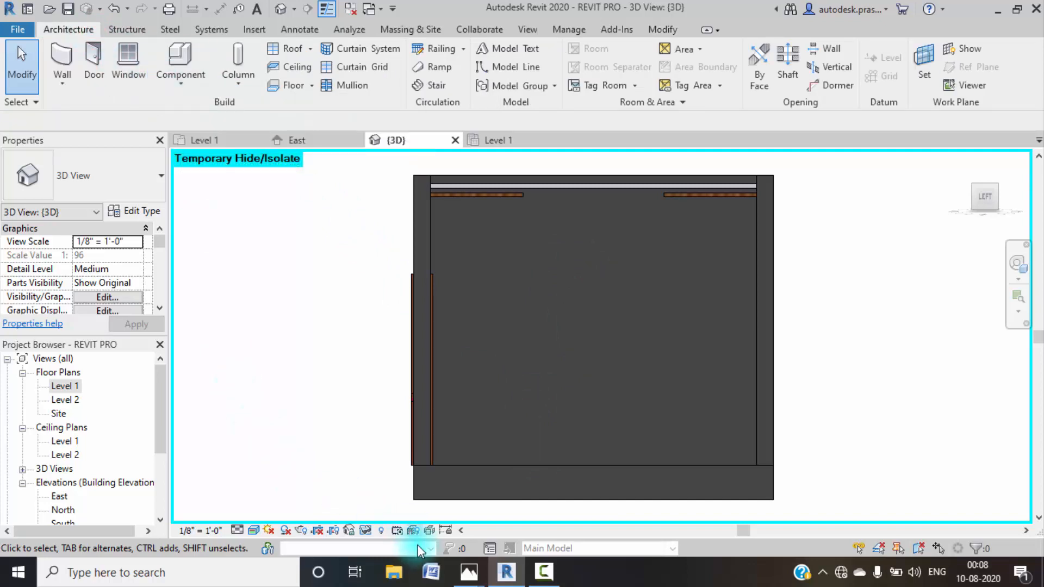
{"action": "mouse_move", "coordinate": [465, 568]}
{"action": "left_click", "coordinate": [333, 502]}
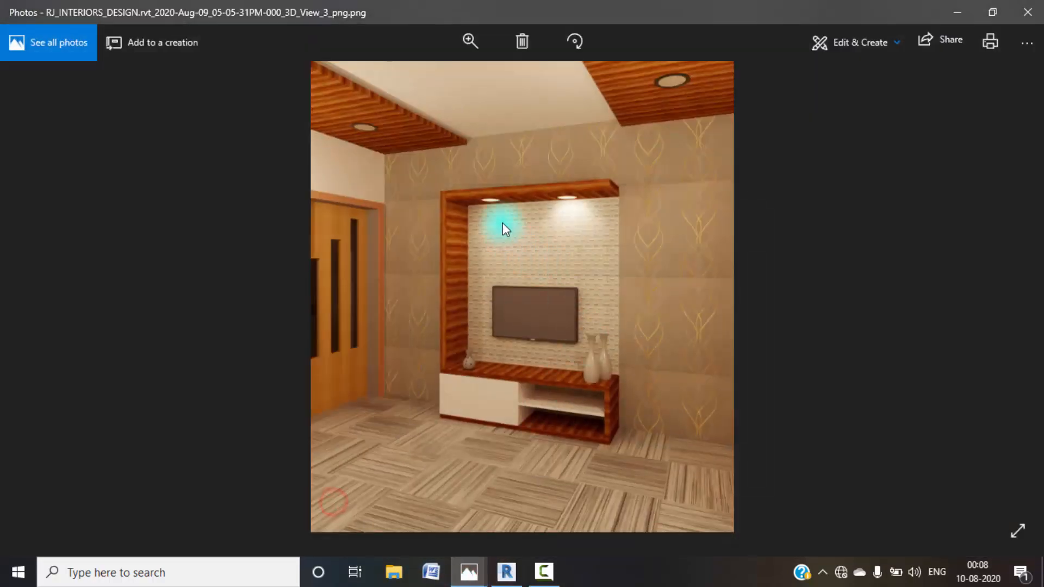
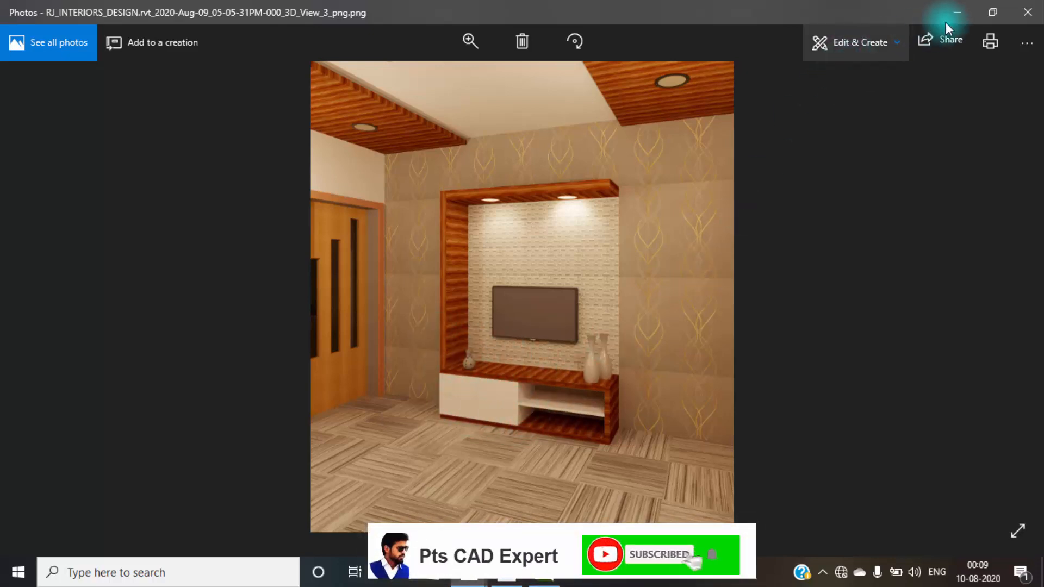
{"action": "left_click", "coordinate": [973, 10]}
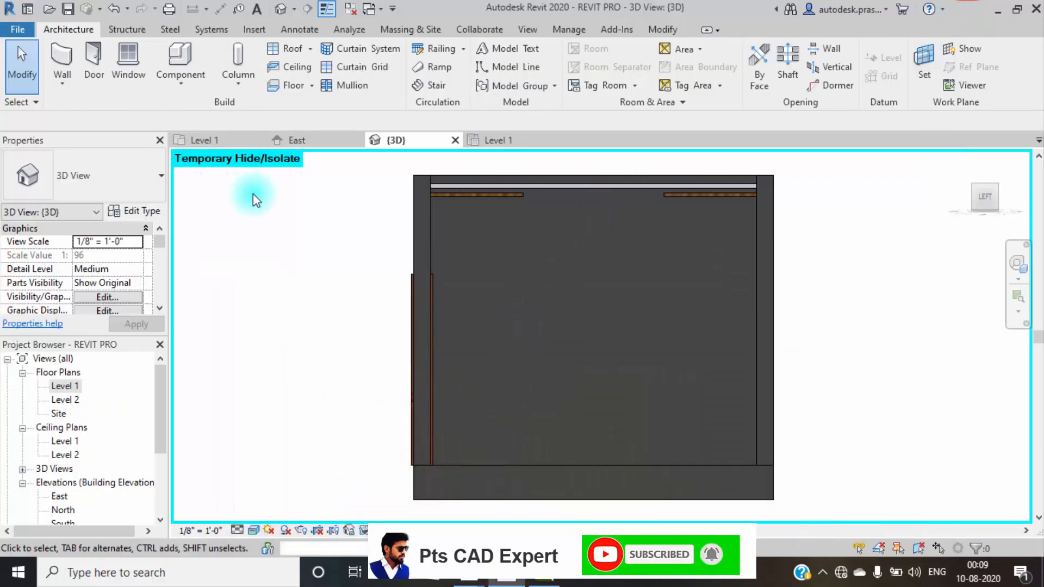
{"action": "left_click", "coordinate": [181, 88]}
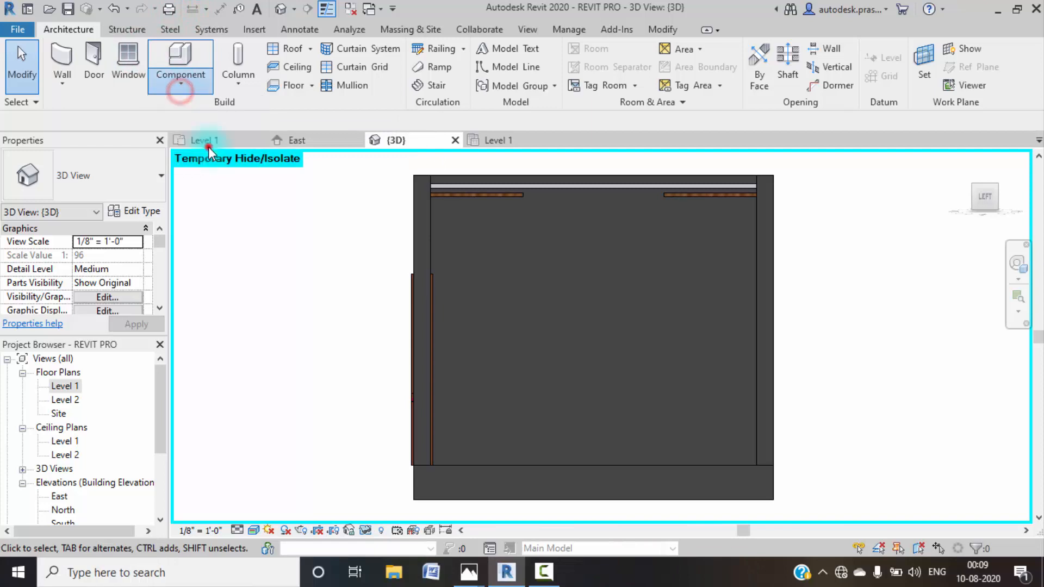
{"action": "left_click", "coordinate": [210, 149]}
{"action": "scroll", "coordinate": [506, 250], "scroll_direction": "down", "scroll_amount": 3}
{"action": "scroll", "coordinate": [505, 250], "scroll_direction": "down", "scroll_amount": 1}
{"action": "left_click", "coordinate": [461, 270]}
{"action": "left_click", "coordinate": [538, 452]}
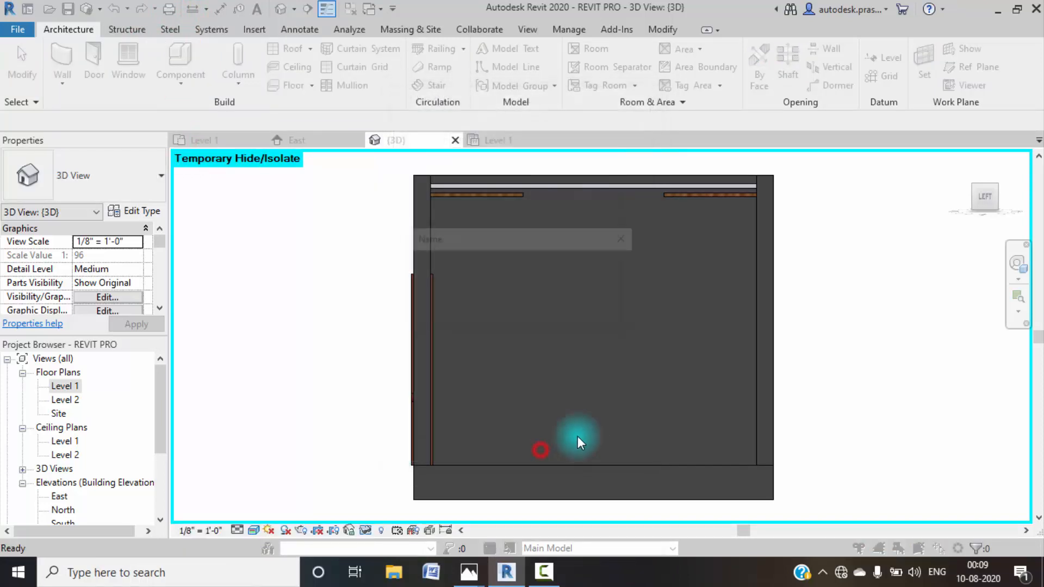
{"action": "left_click", "coordinate": [517, 311]}
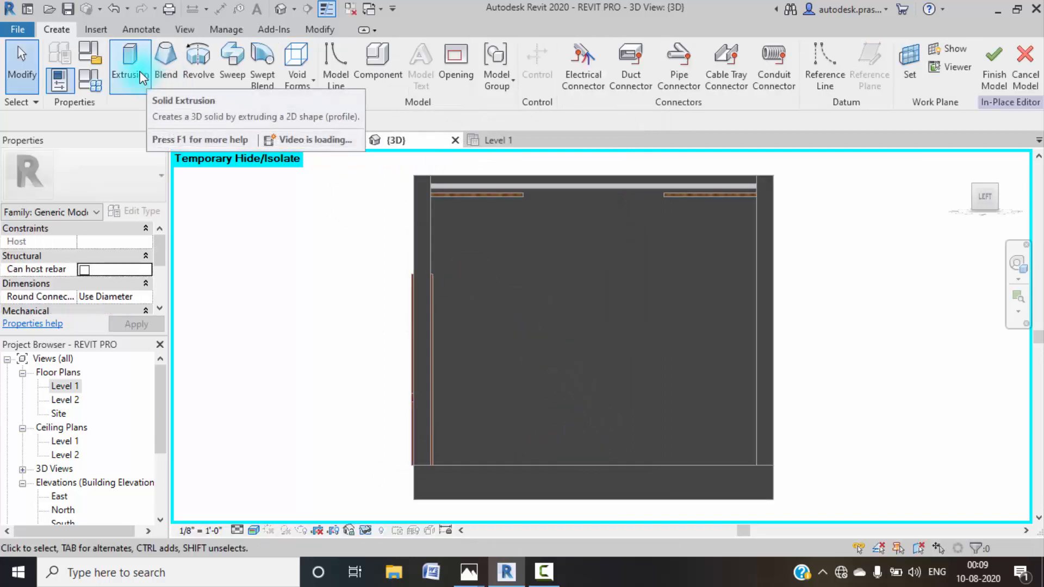
- Set the work plane by picking the face of the exposed wall and show the plane
{"action": "left_click", "coordinate": [908, 80]}
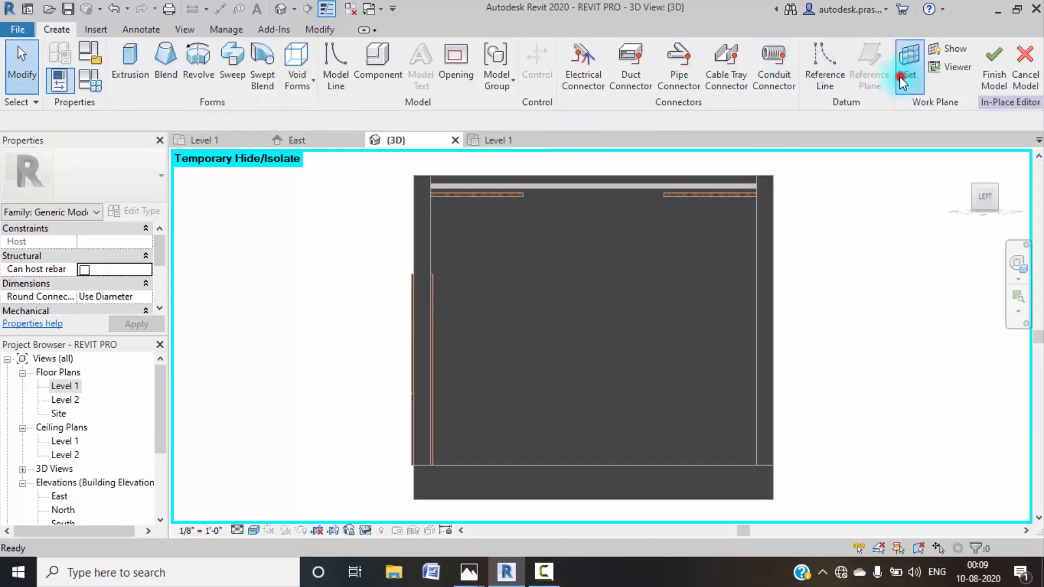
{"action": "left_click", "coordinate": [411, 305]}
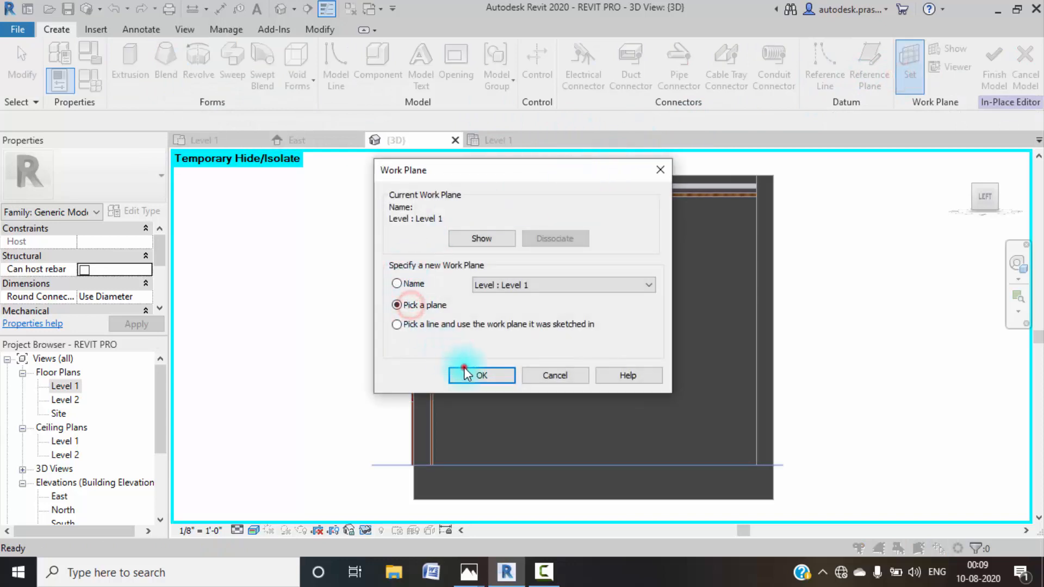
{"action": "left_click", "coordinate": [467, 374]}
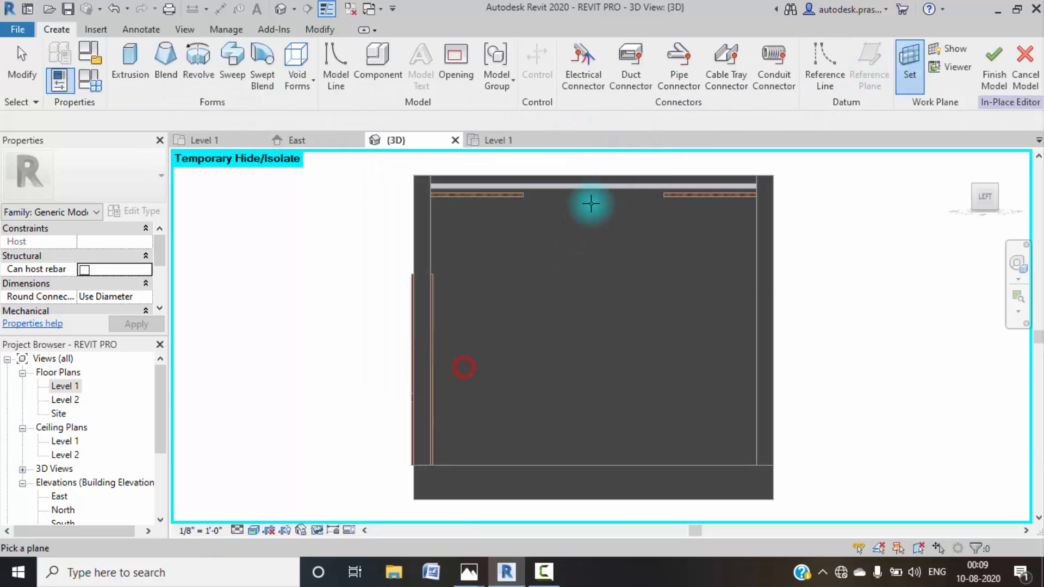
{"action": "left_click", "coordinate": [598, 175]}
{"action": "left_click", "coordinate": [947, 47]}
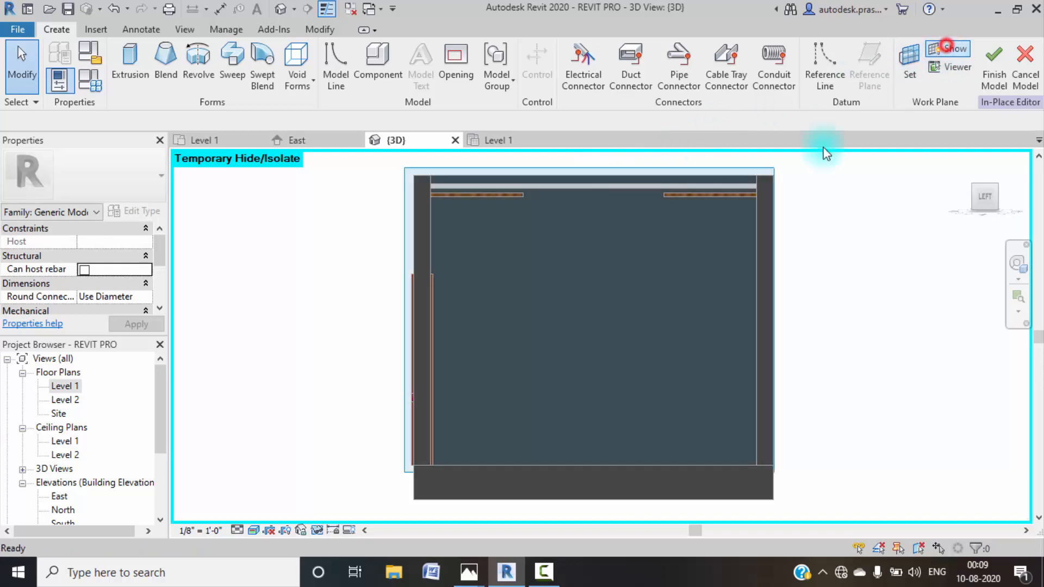
- Start an extrusion for the reference render's TV unit and sketch a rectangular profile 6' high from the floor, aligned with the ceiling panel's inner end
{"action": "left_click", "coordinate": [145, 73]}
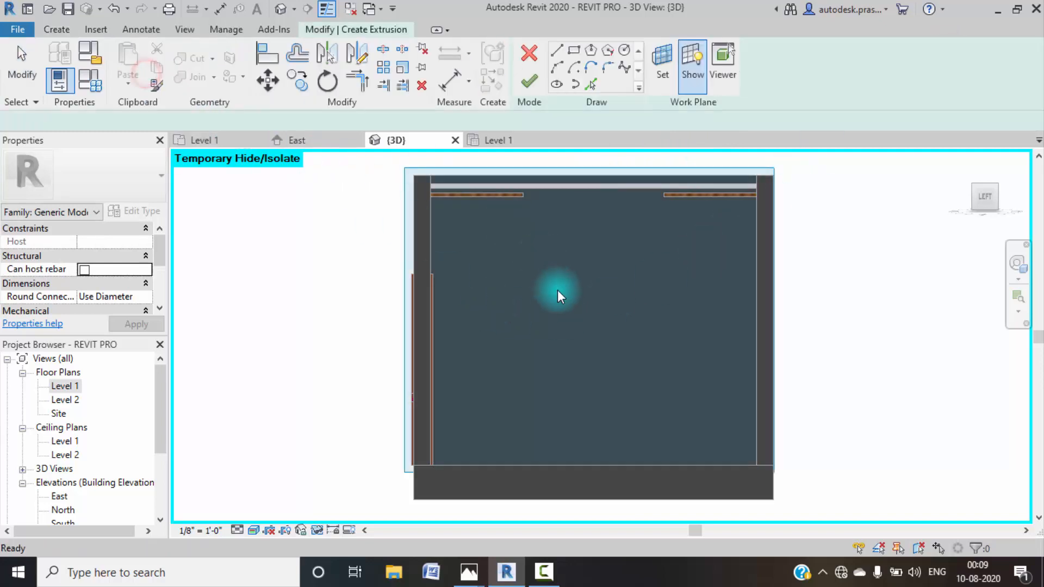
{"action": "mouse_move", "coordinate": [471, 576]}
{"action": "left_click", "coordinate": [333, 519]}
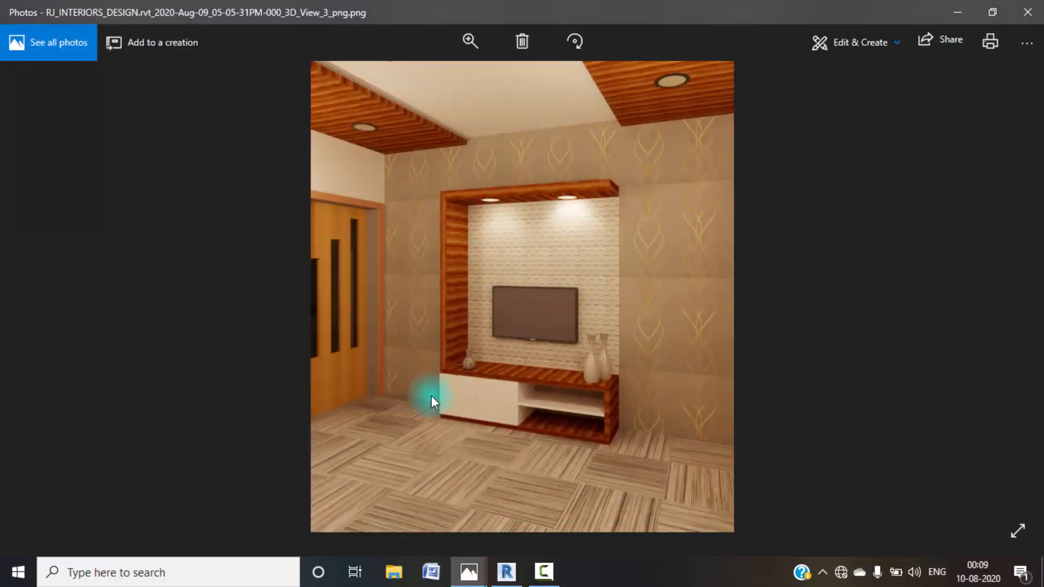
{"action": "left_click", "coordinate": [544, 572]}
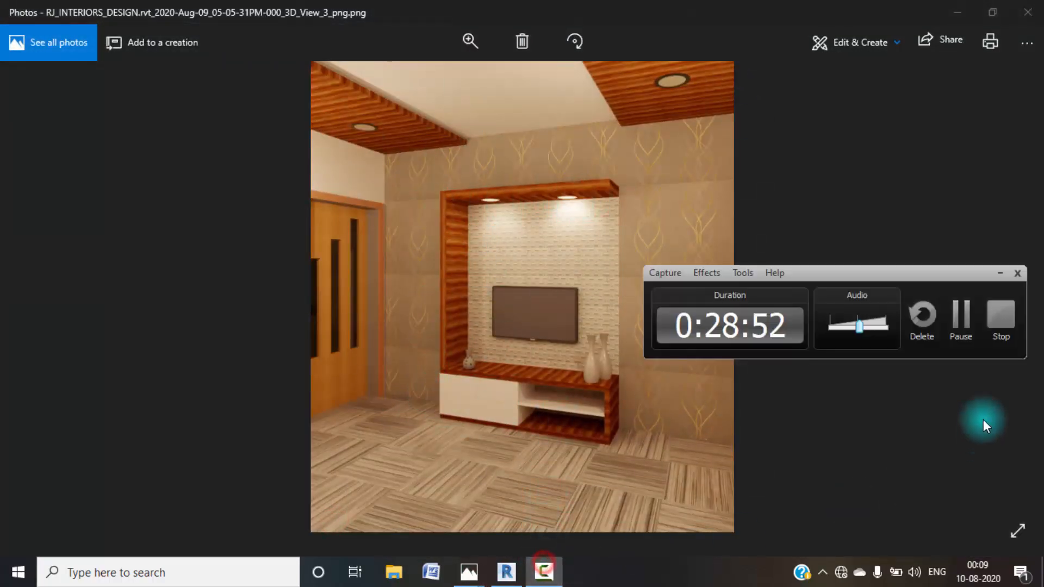
{"action": "left_click", "coordinate": [962, 331]}
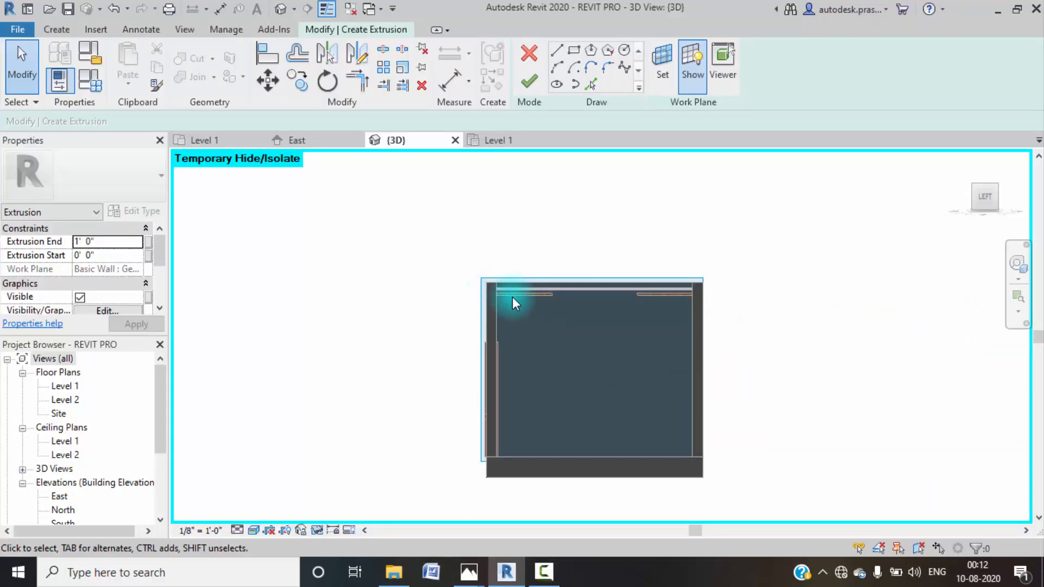
{"action": "scroll", "coordinate": [512, 297], "scroll_direction": "up", "scroll_amount": 3}
{"action": "middle_click_drag", "start_coordinate": [600, 306], "coordinate": [522, 226]}
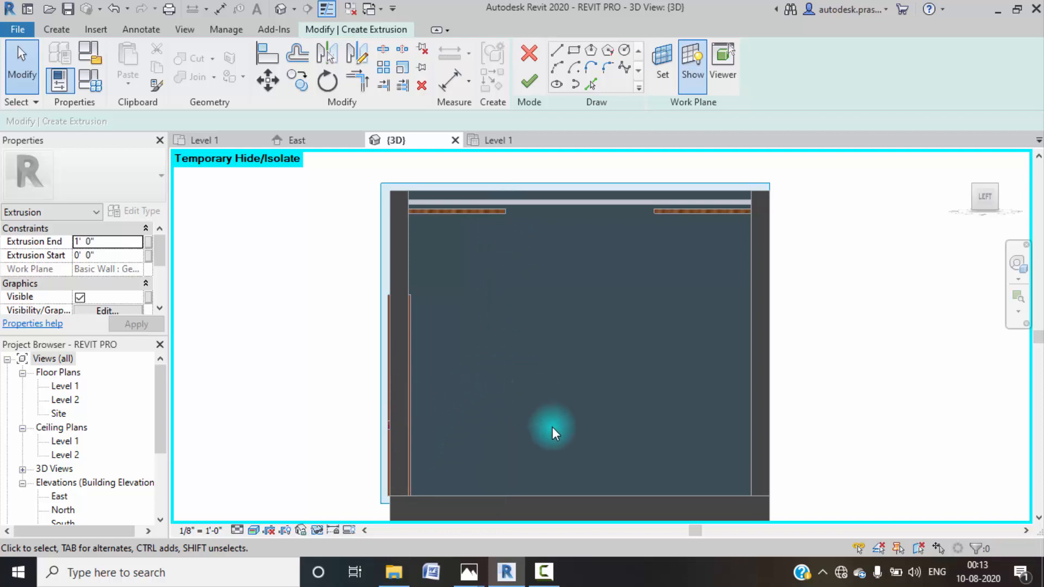
{"action": "left_click", "coordinate": [556, 50]}
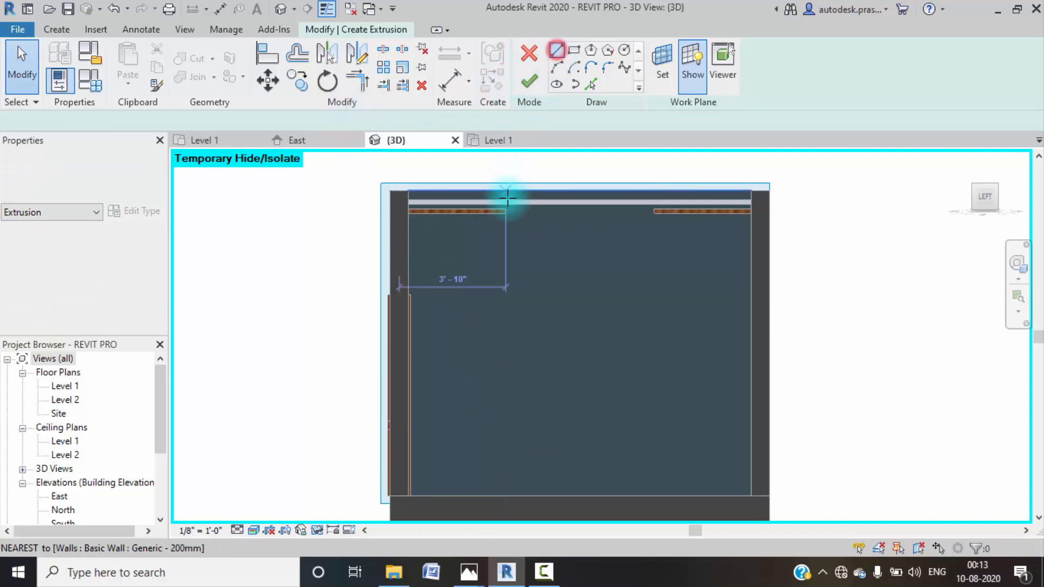
{"action": "left_click", "coordinate": [505, 211]}
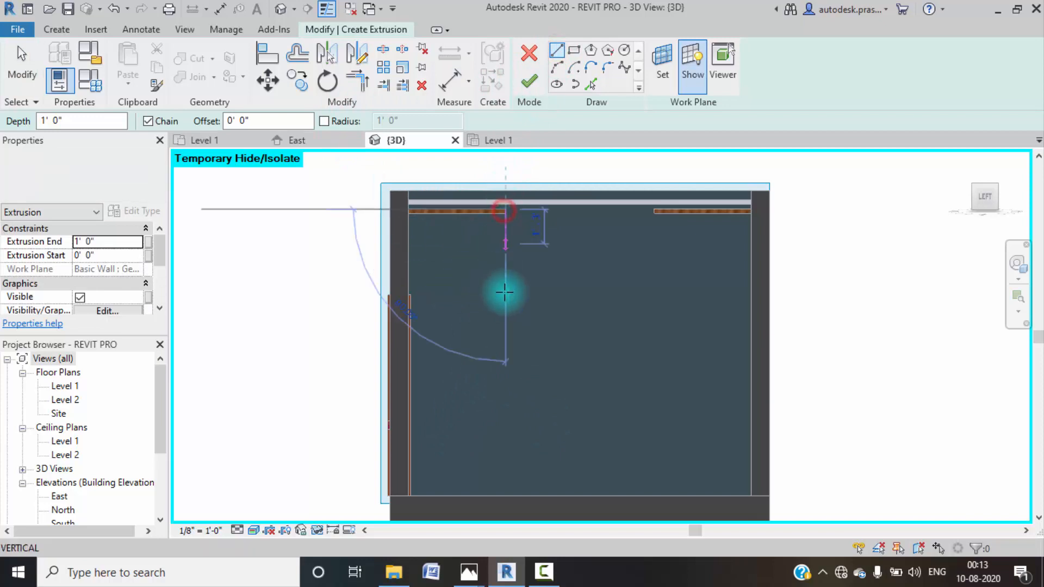
{"action": "left_click", "coordinate": [505, 496]}
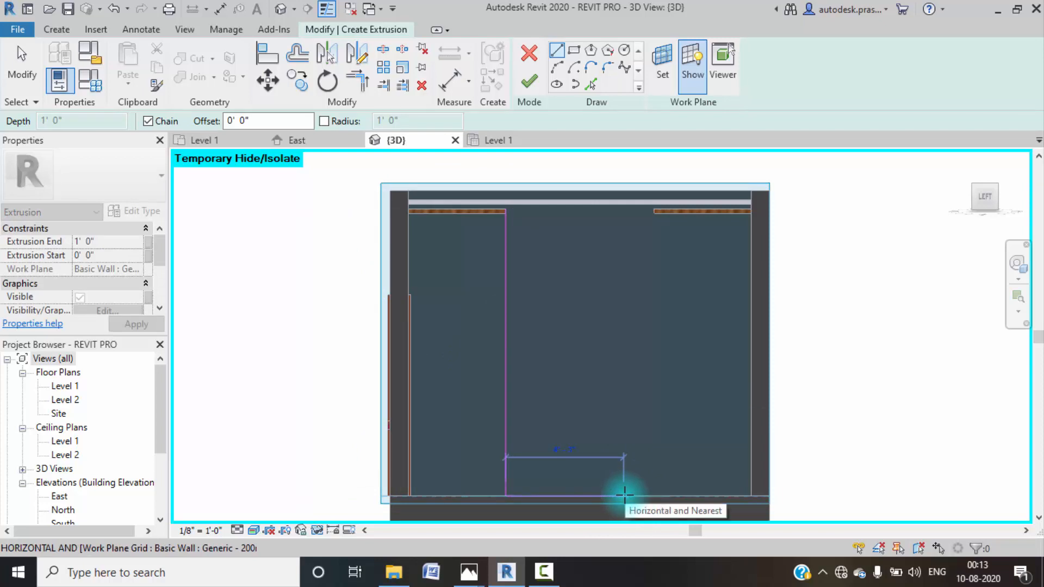
{"action": "type", "text": "9"}
{"action": "key", "text": "Return"}
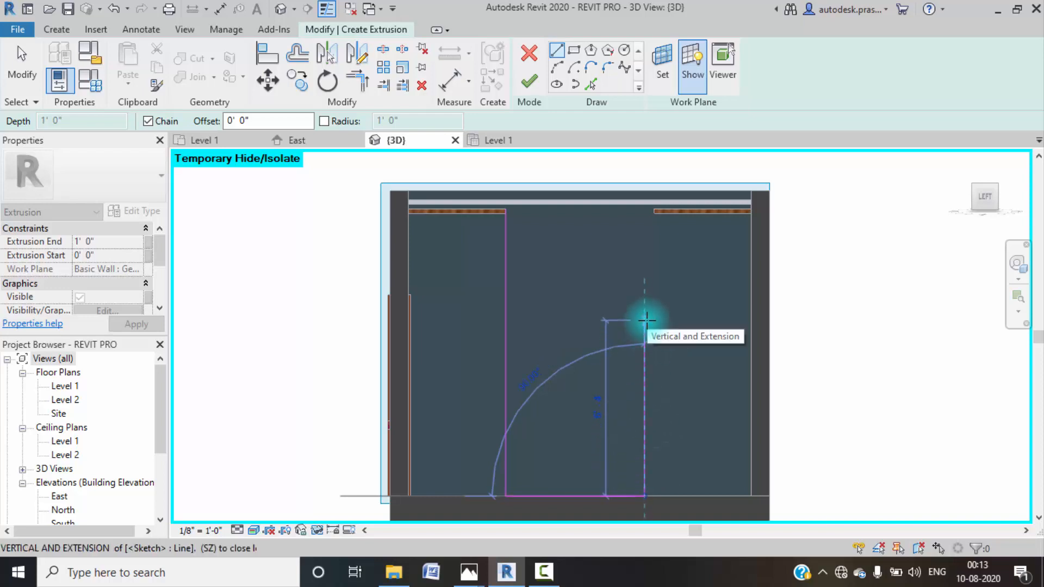
{"action": "type", "text": "6"}
{"action": "key", "text": "Return"}
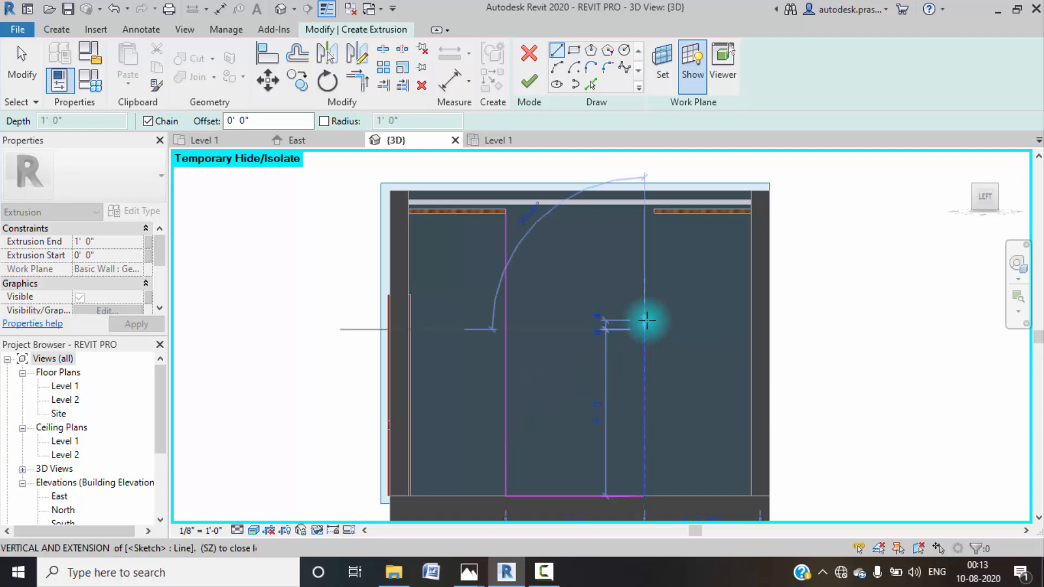
{"action": "left_click", "coordinate": [506, 329]}
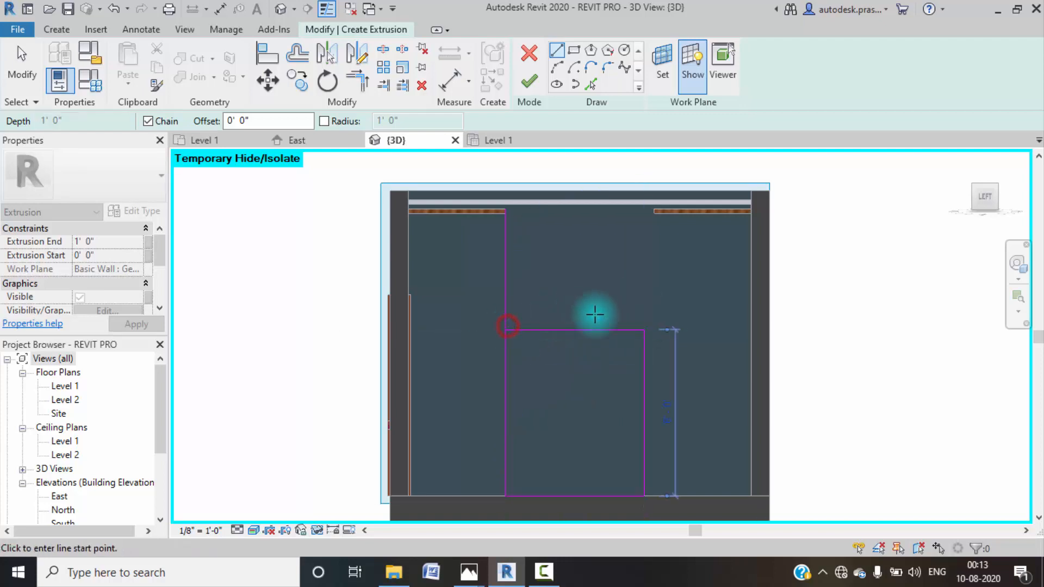
- Trim the upper corner of the TV unit profile to remove the line extending up to the ceiling panel
{"action": "key", "text": "Escape"}
{"action": "left_click", "coordinate": [357, 81]}
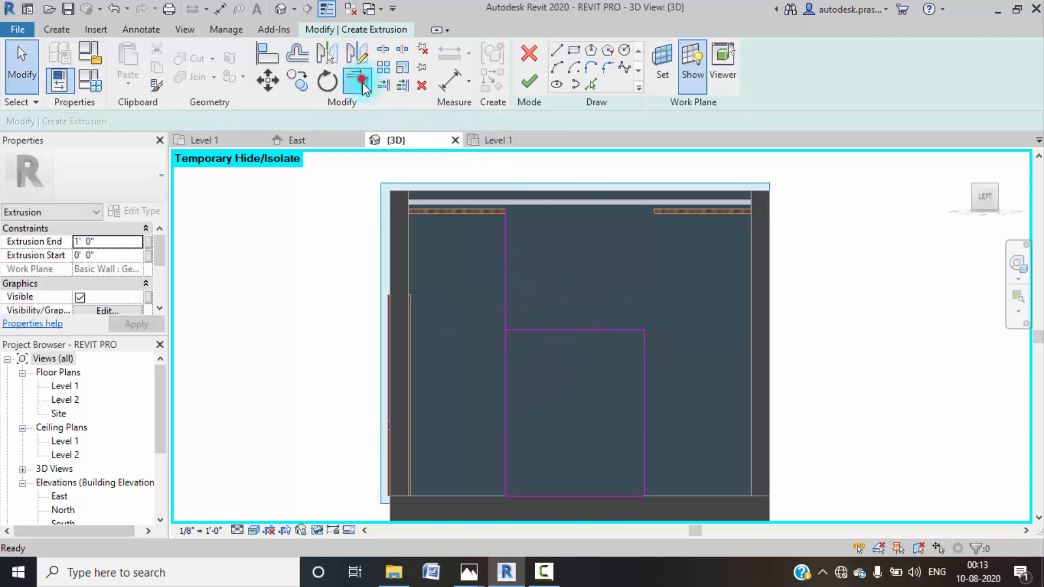
{"action": "left_click", "coordinate": [522, 329]}
{"action": "left_click", "coordinate": [505, 345]}
{"action": "middle_click_drag", "start_coordinate": [564, 280], "coordinate": [530, 207]}
{"action": "key", "text": "Escape"}
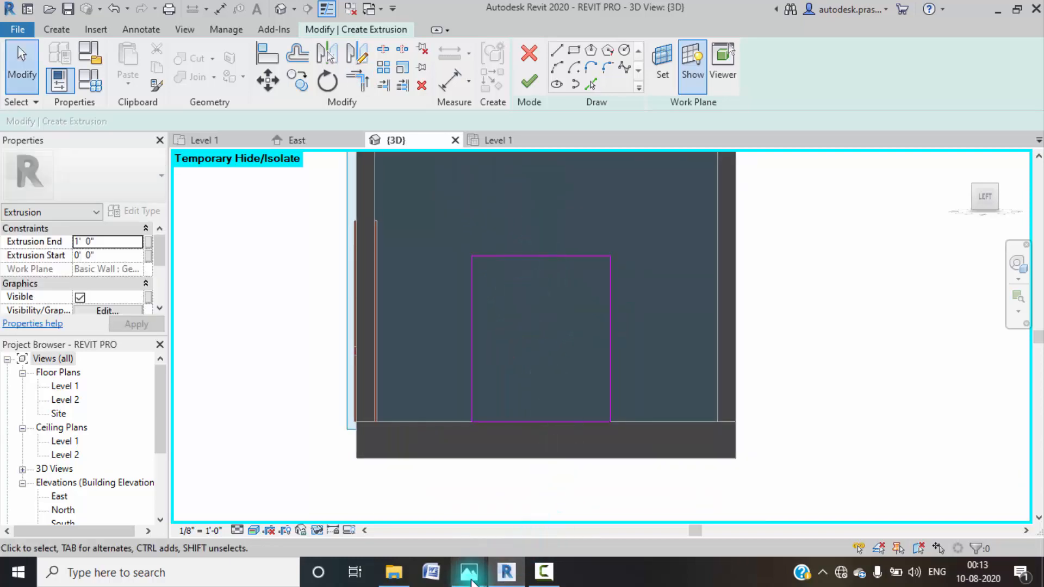
- Recheck the TV unit in the reference render and add a sketch line offset 3" above the floor edge with Pick Lines
{"action": "mouse_move", "coordinate": [469, 581]}
{"action": "left_click", "coordinate": [329, 520]}
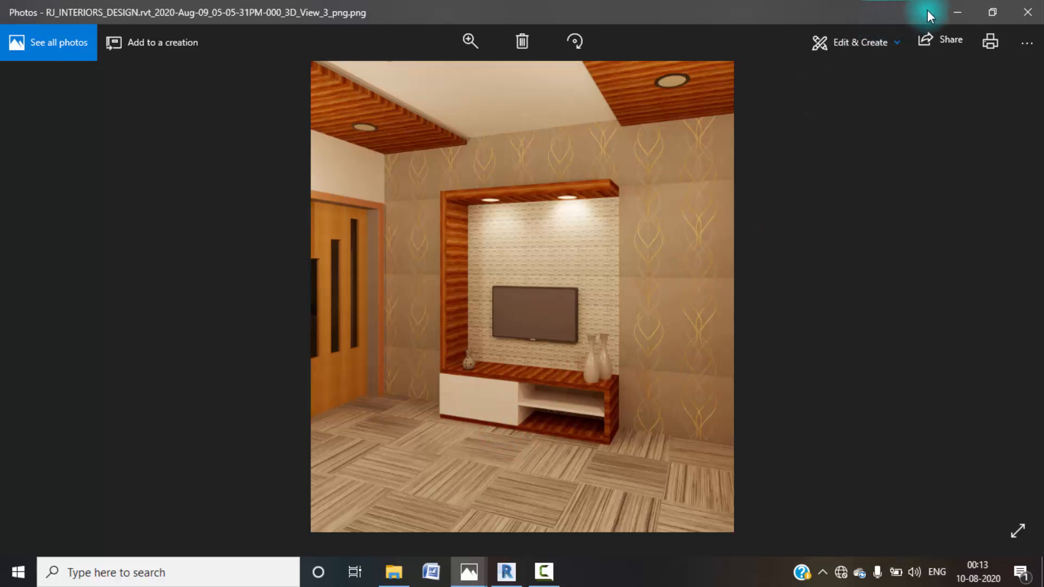
{"action": "left_click", "coordinate": [956, 10]}
{"action": "scroll", "coordinate": [520, 419], "scroll_direction": "up", "scroll_amount": 3}
{"action": "middle_click_drag", "start_coordinate": [511, 381], "coordinate": [458, 286]}
{"action": "left_click", "coordinate": [591, 84]}
{"action": "double_click", "coordinate": [206, 120]}
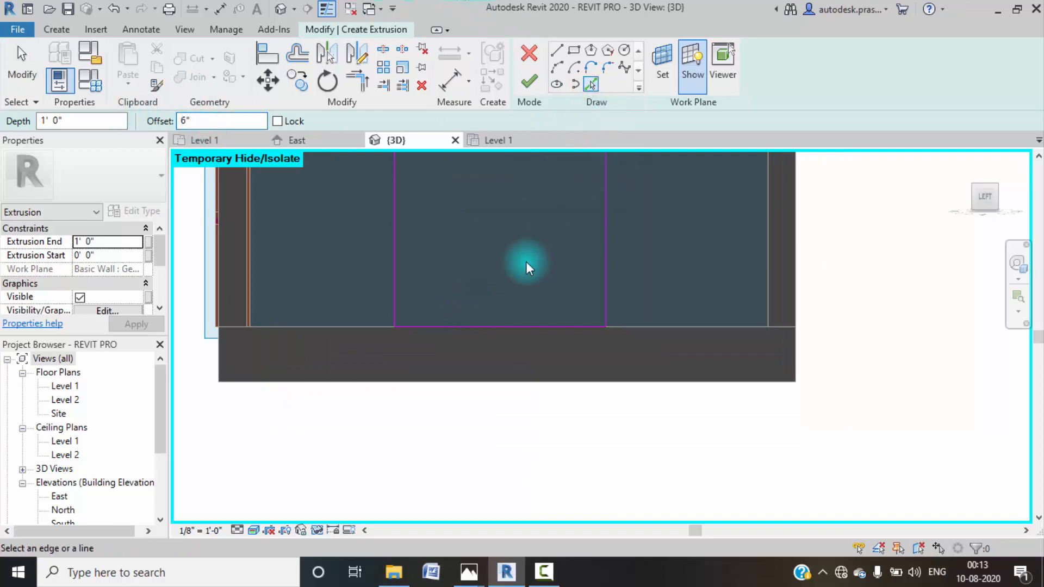
{"action": "double_click", "coordinate": [207, 120]}
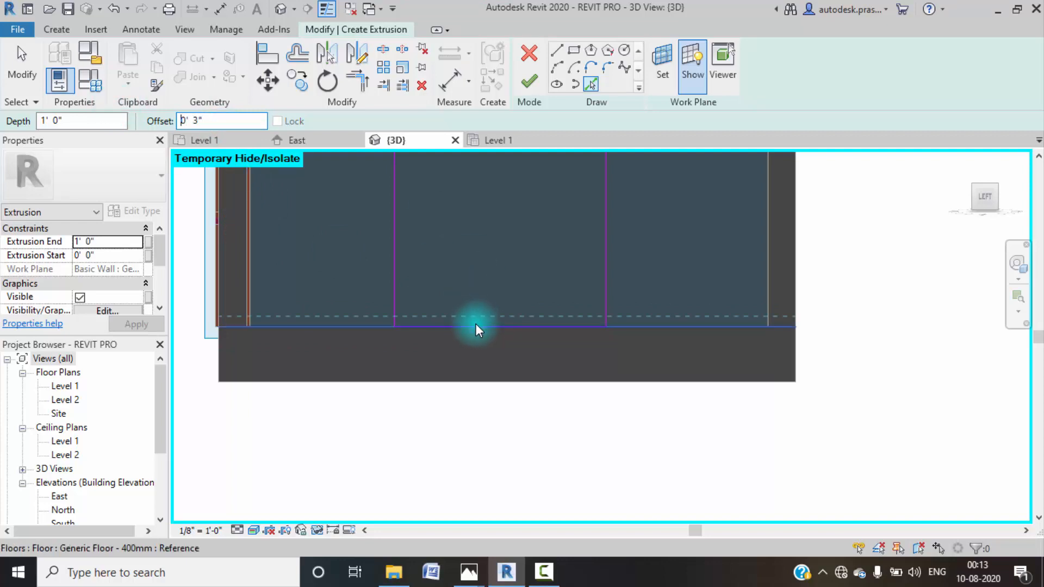
{"action": "scroll", "coordinate": [476, 324], "scroll_direction": "up", "scroll_amount": 2}
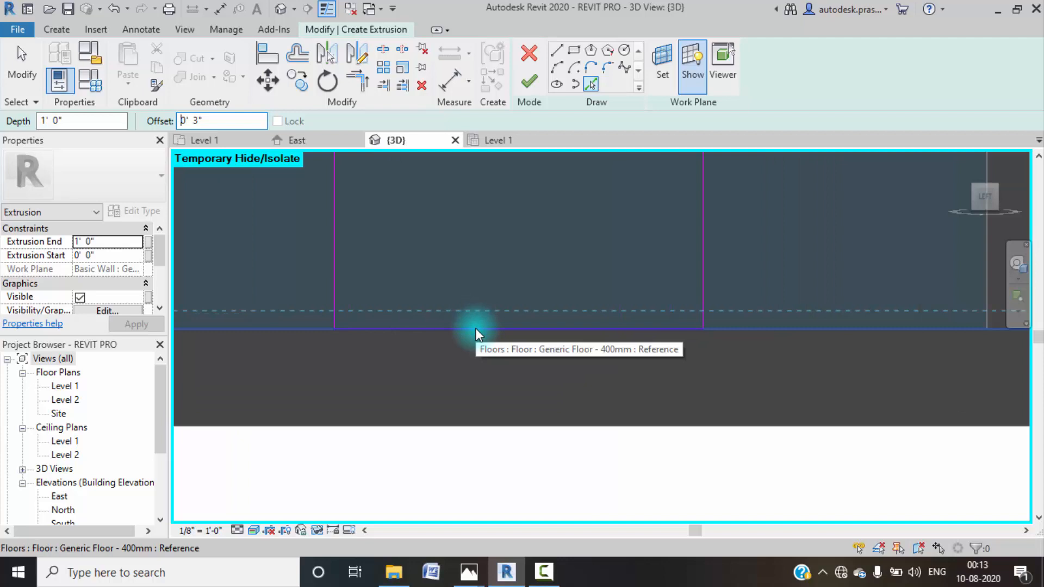
{"action": "left_click", "coordinate": [477, 329]}
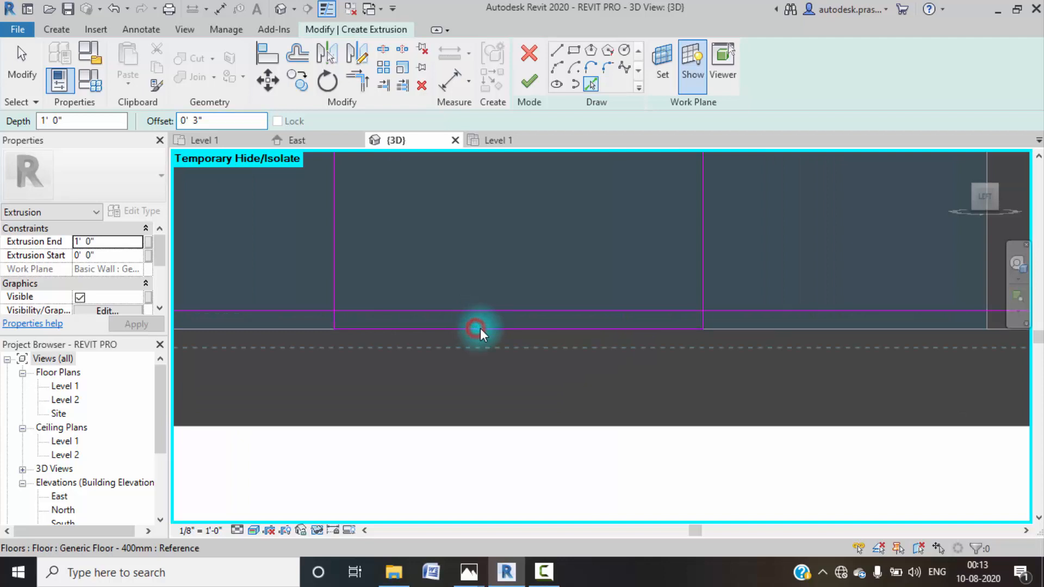
- Add a vertical sketch line offset 3" inside the left side of the TV unit profile
{"action": "left_click", "coordinate": [339, 276]}
{"action": "scroll", "coordinate": [348, 286], "scroll_direction": "down", "scroll_amount": 3}
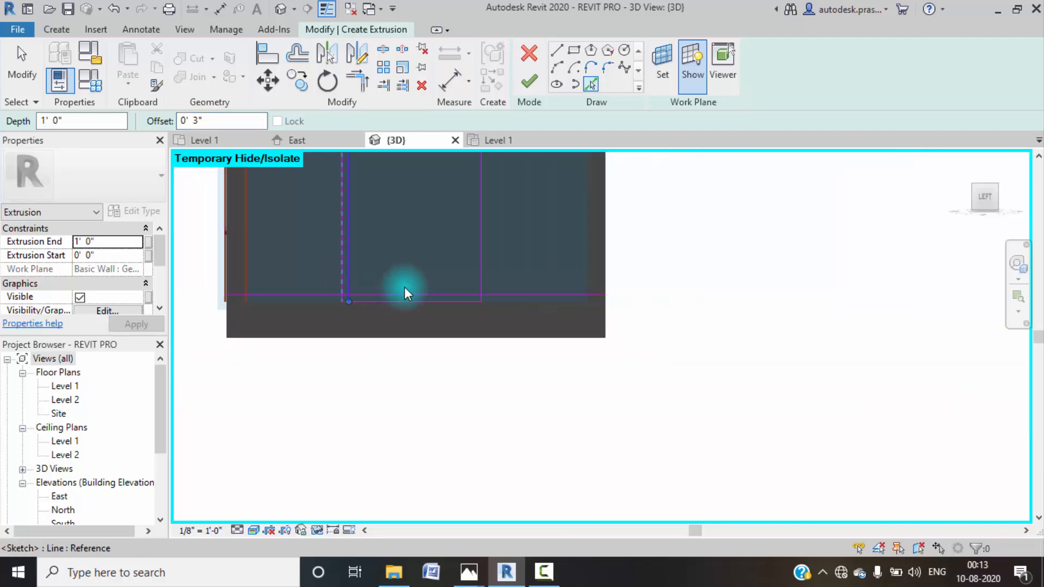
{"action": "middle_click_drag", "start_coordinate": [390, 291], "coordinate": [373, 319]}
{"action": "middle_click_drag", "start_coordinate": [436, 346], "coordinate": [434, 355]}
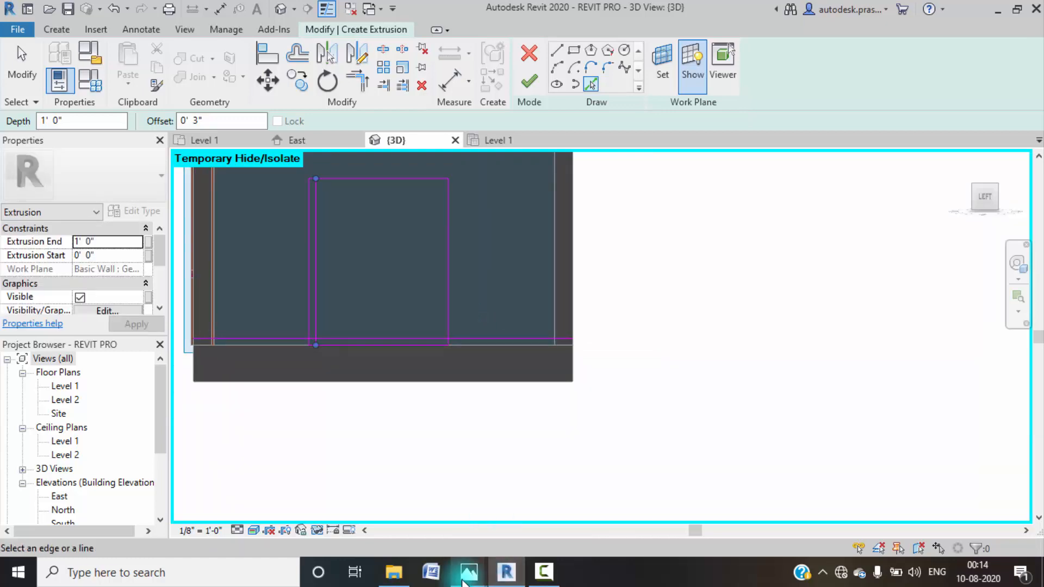
- Recheck the TV unit in the reference render and add a horizontal sketch line offset 1' 3" above the 3" base line
{"action": "mouse_move", "coordinate": [466, 581]}
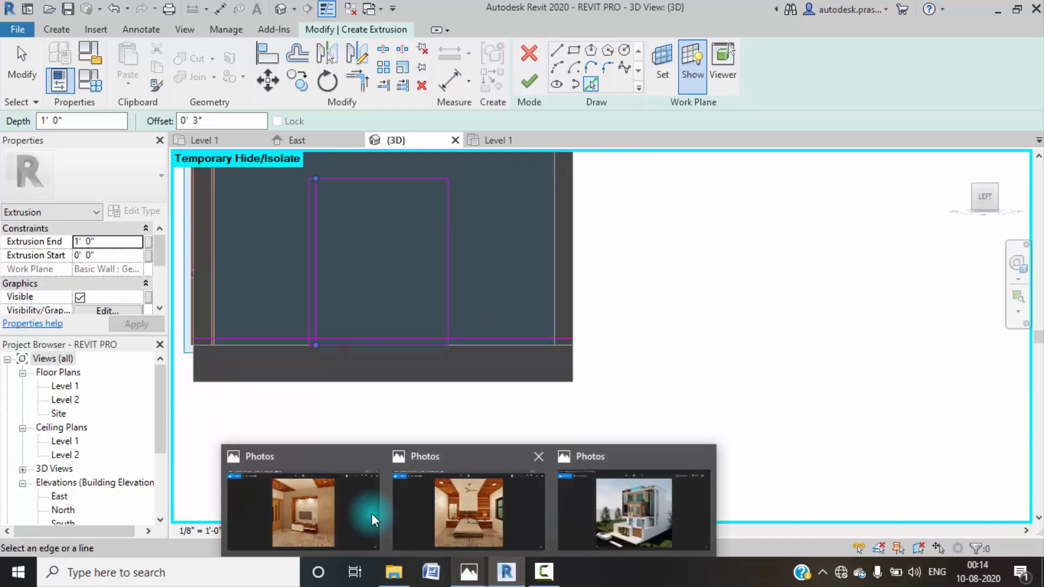
{"action": "left_click", "coordinate": [354, 505]}
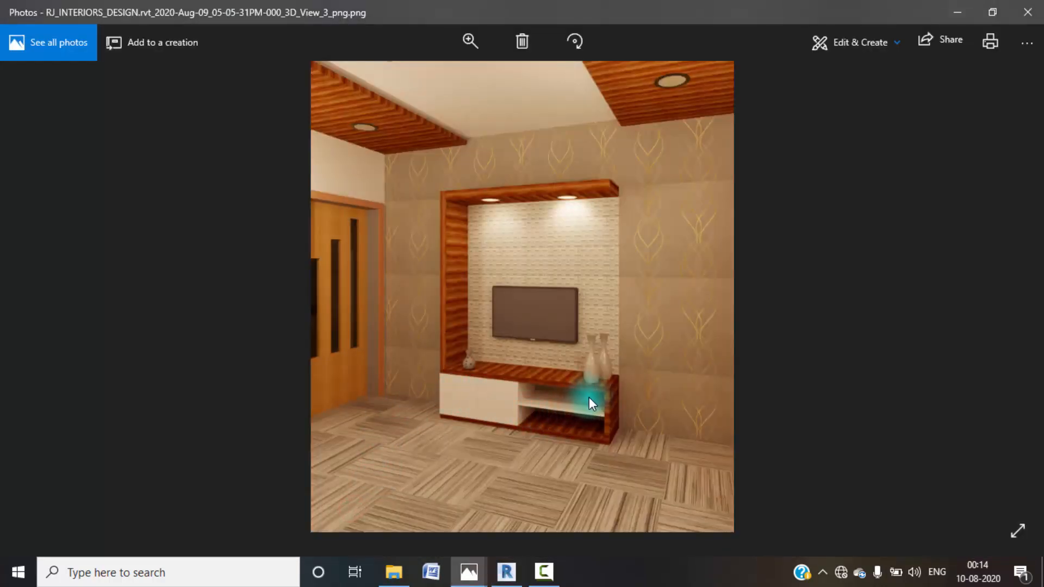
{"action": "left_click", "coordinate": [946, 17]}
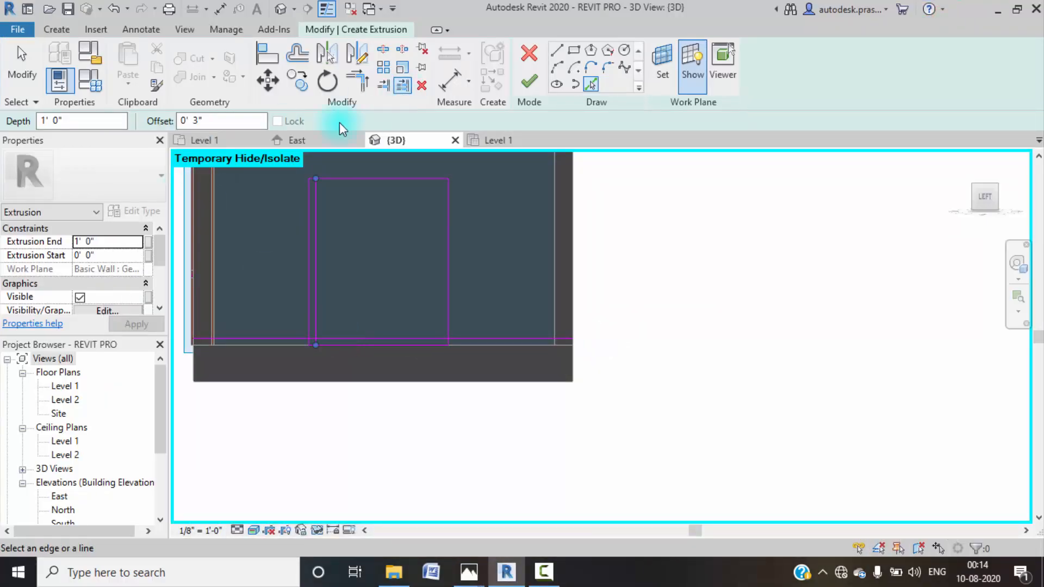
{"action": "left_click", "coordinate": [243, 120]}
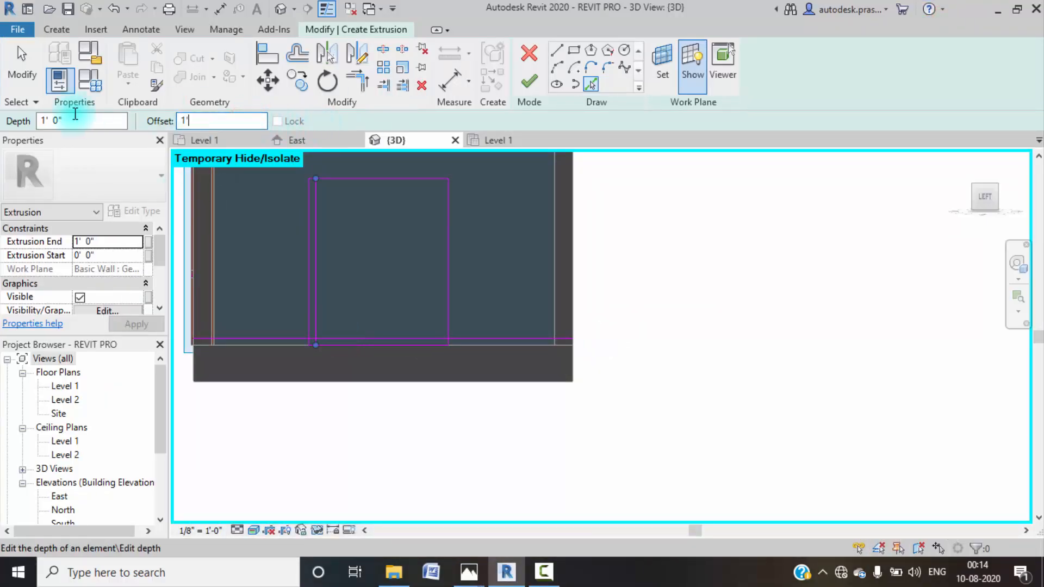
{"action": "type", "text": "1'6\""}
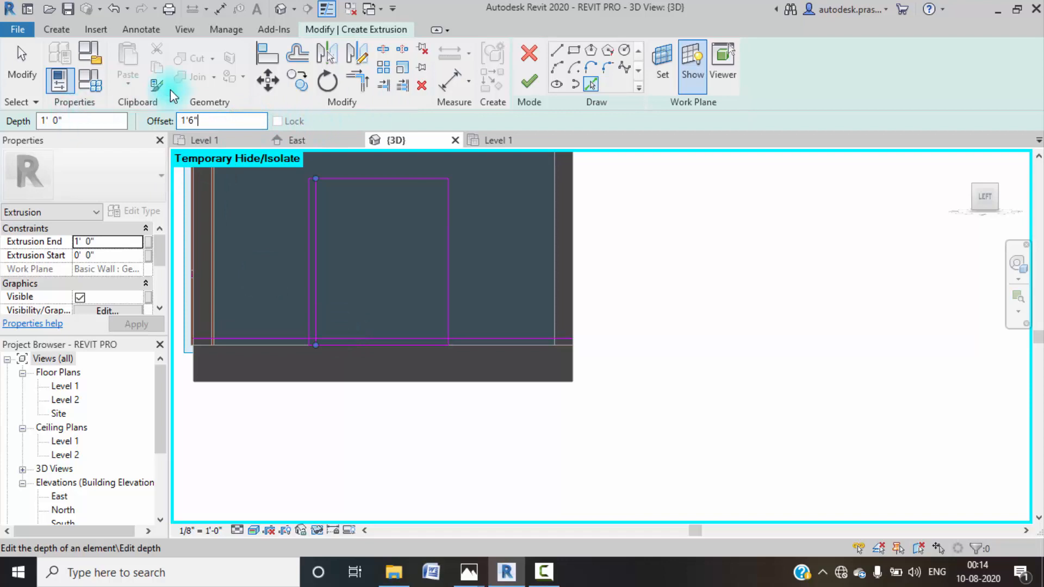
{"action": "left_click", "coordinate": [368, 336]}
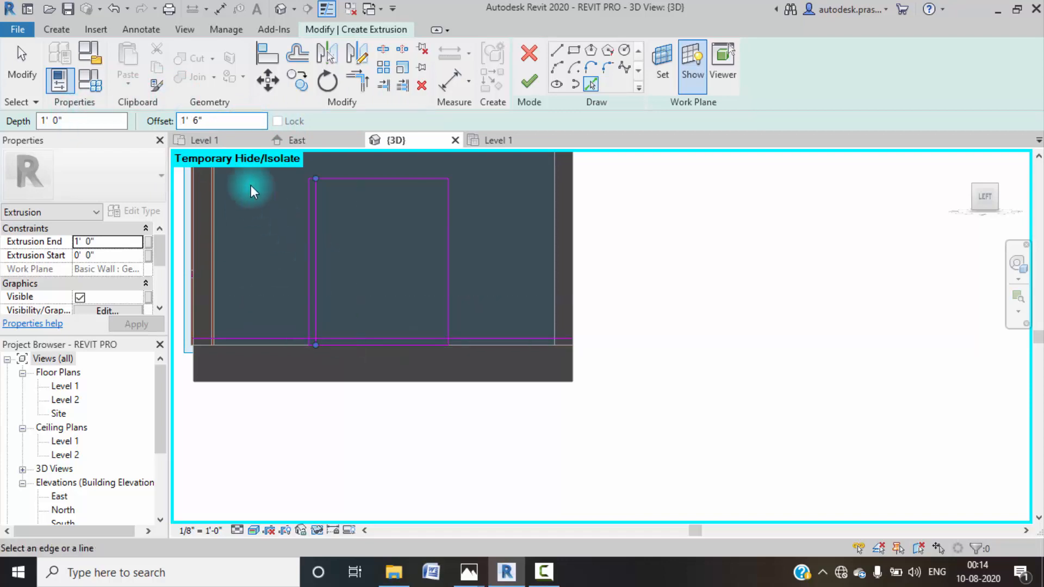
{"action": "double_click", "coordinate": [189, 120]}
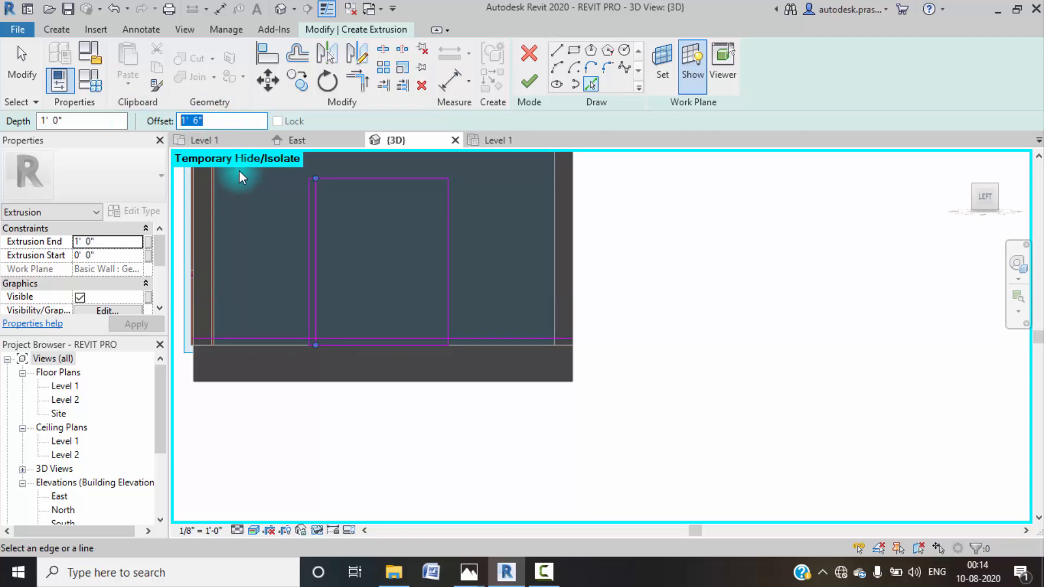
{"action": "type", "text": "1'3\""}
{"action": "left_click", "coordinate": [413, 337]}
- Add a second horizontal sketch line offset 2" above the cabinet's upper line to give the top board its thickness
{"action": "scroll", "coordinate": [401, 337], "scroll_direction": "up", "scroll_amount": 4}
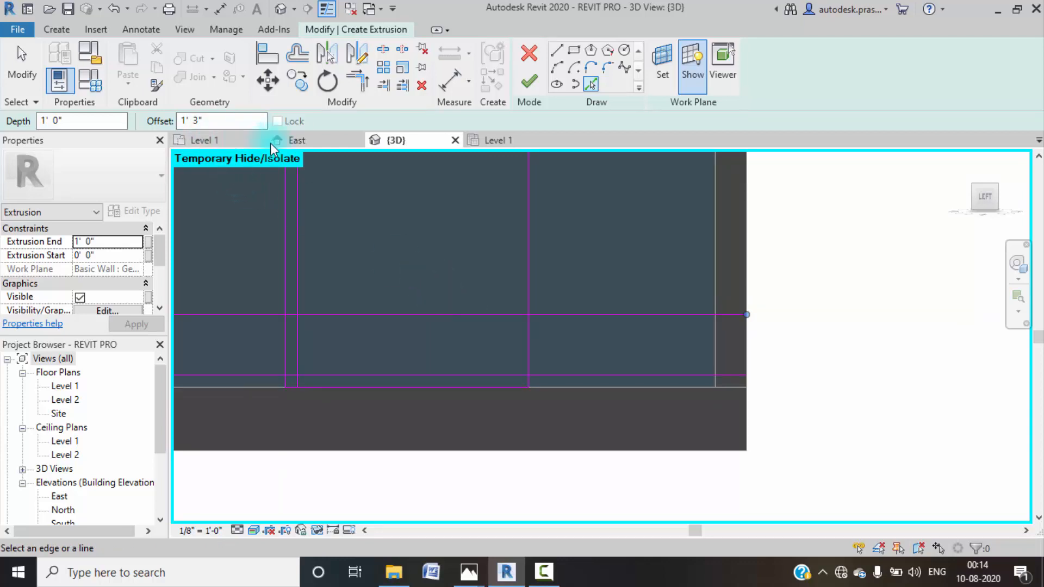
{"action": "left_click", "coordinate": [216, 121]}
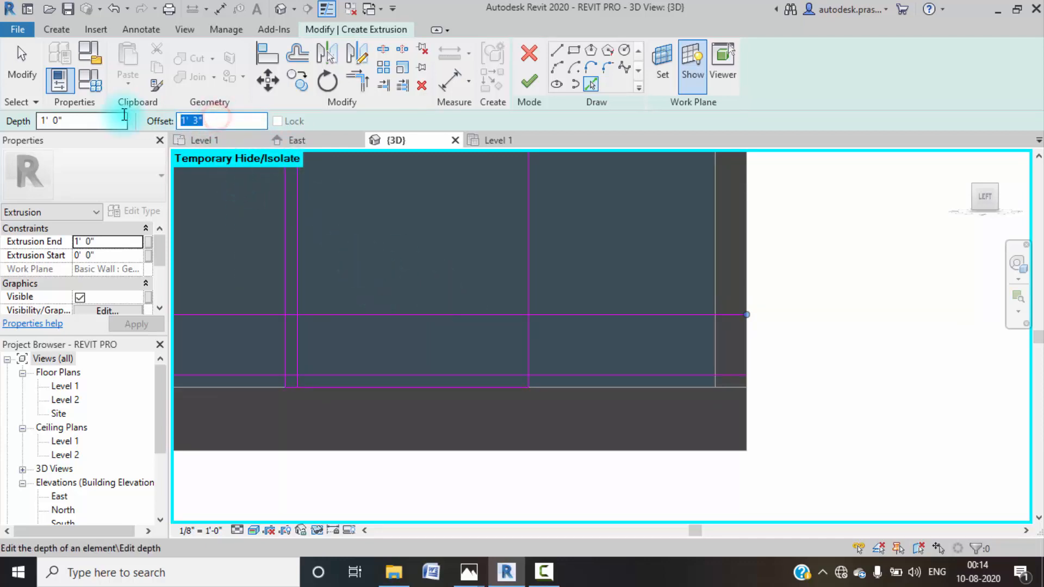
{"action": "type", "text": "2\""}
{"action": "left_click", "coordinate": [393, 313]}
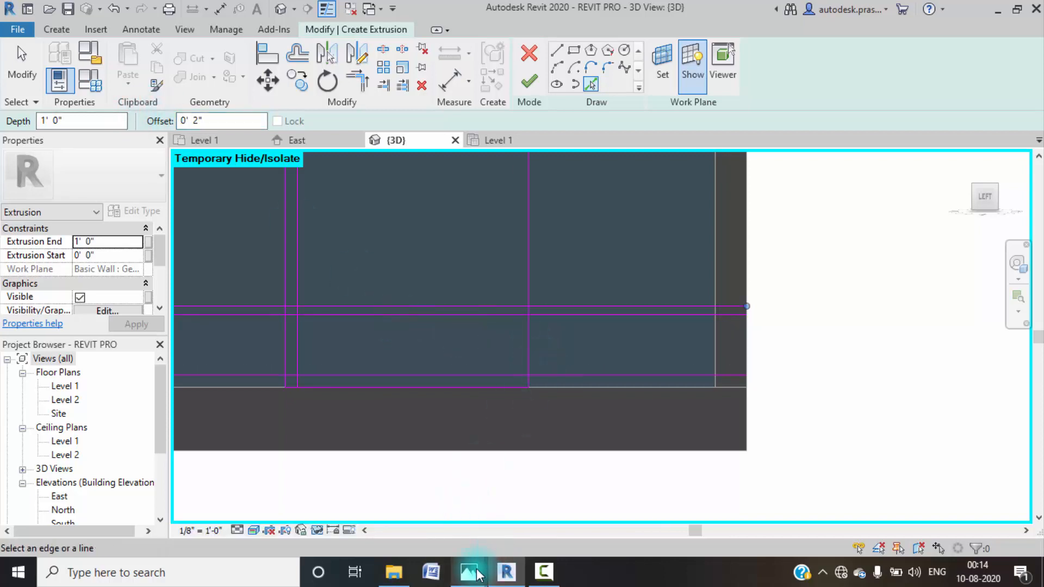
- Consult the reference render again and replace the 3" offset lines at the profile's base and left side with 2" offsets
{"action": "mouse_move", "coordinate": [469, 572]}
{"action": "left_click", "coordinate": [339, 524]}
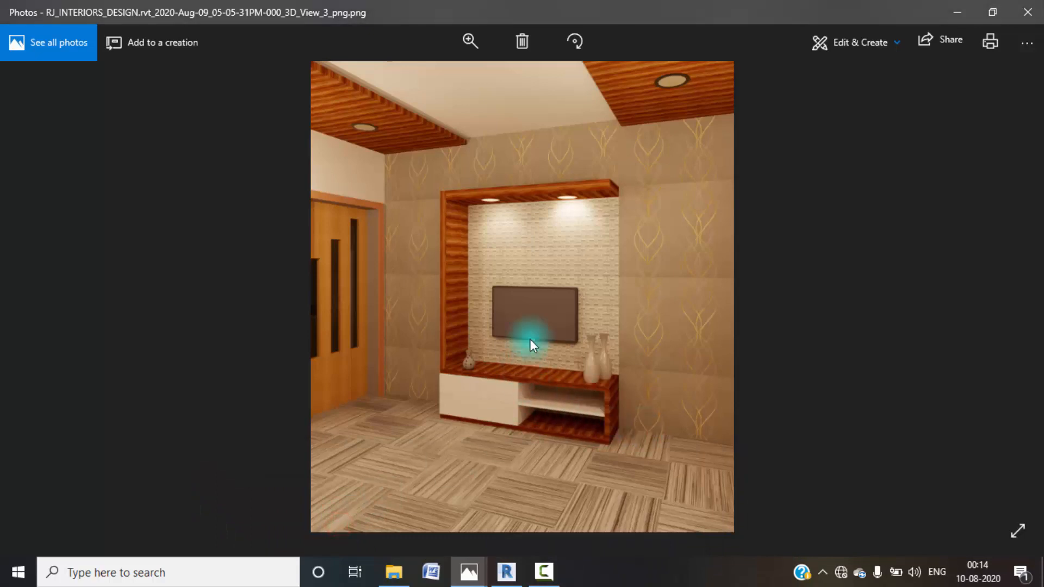
{"action": "left_click", "coordinate": [965, 12]}
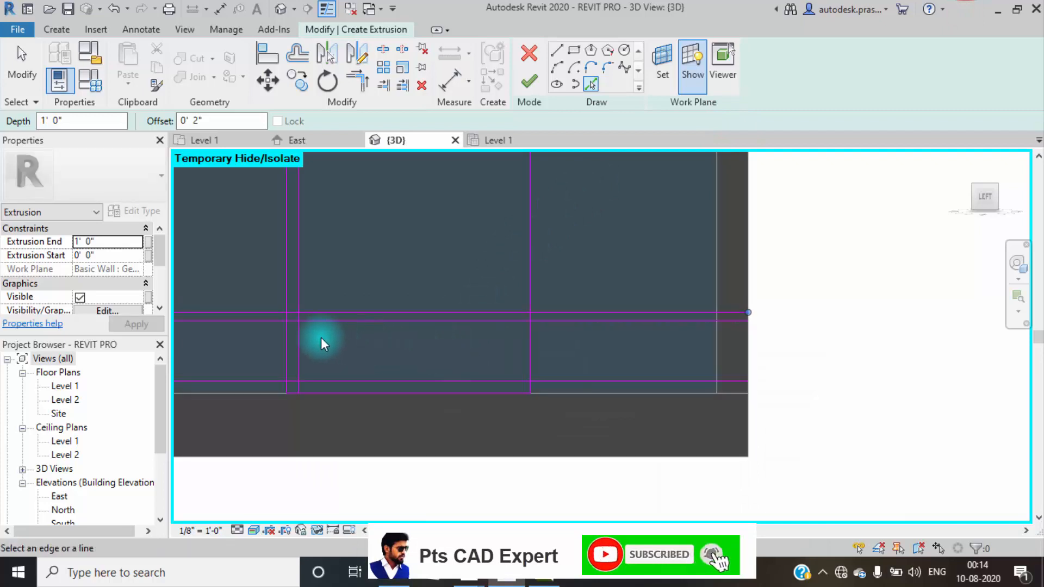
{"action": "left_click", "coordinate": [363, 389]}
{"action": "key", "text": "Escape"}
{"action": "key", "text": "Escape"}
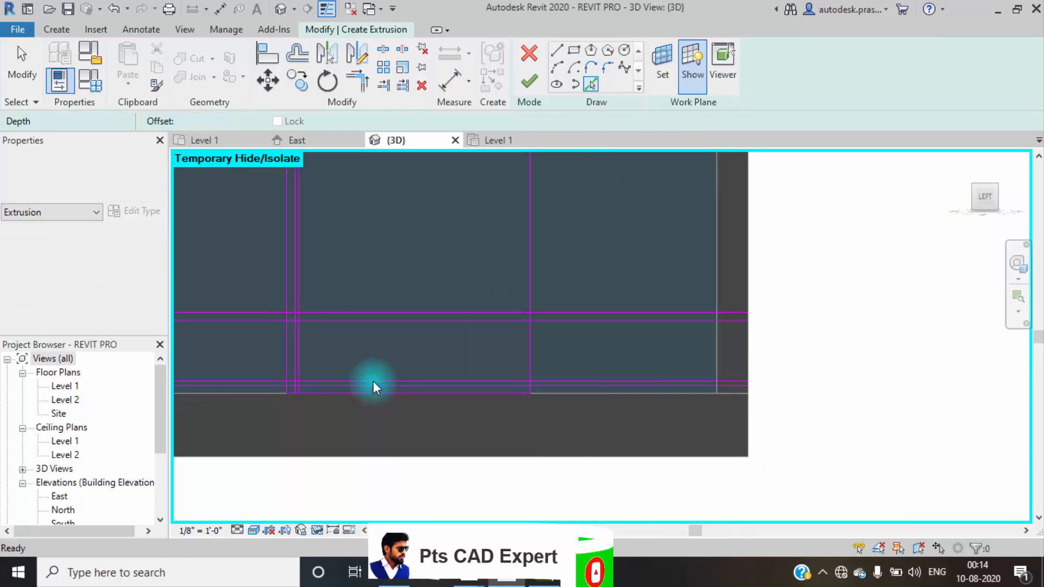
{"action": "left_click", "coordinate": [373, 379]}
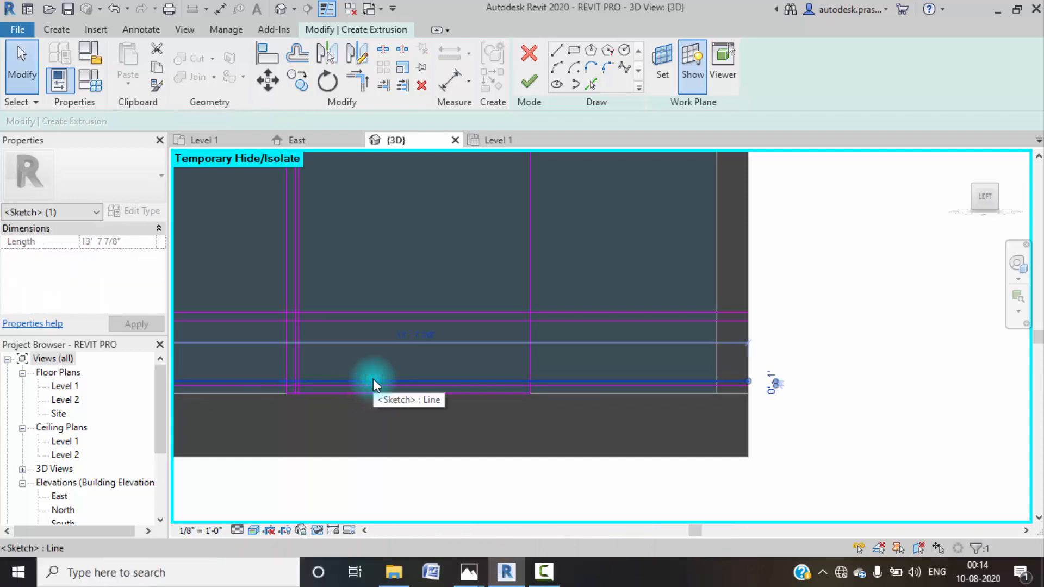
{"action": "key", "text": "Escape"}
{"action": "left_click", "coordinate": [304, 274]}
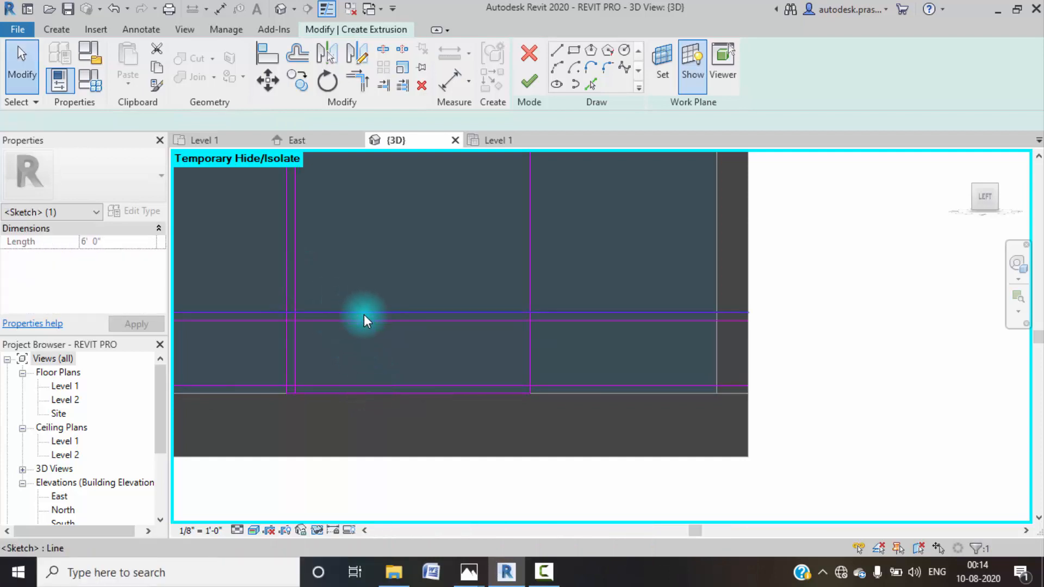
{"action": "key", "text": "Delete"}
- Trim corners where the inner left line meets the top board's upper line and the outer left line meets the 2" base line
{"action": "middle_click_drag", "start_coordinate": [365, 298], "coordinate": [399, 301]}
{"action": "left_click", "coordinate": [358, 80]}
{"action": "scroll", "coordinate": [334, 314], "scroll_direction": "up", "scroll_amount": 2}
{"action": "scroll", "coordinate": [334, 314], "scroll_direction": "up", "scroll_amount": 1}
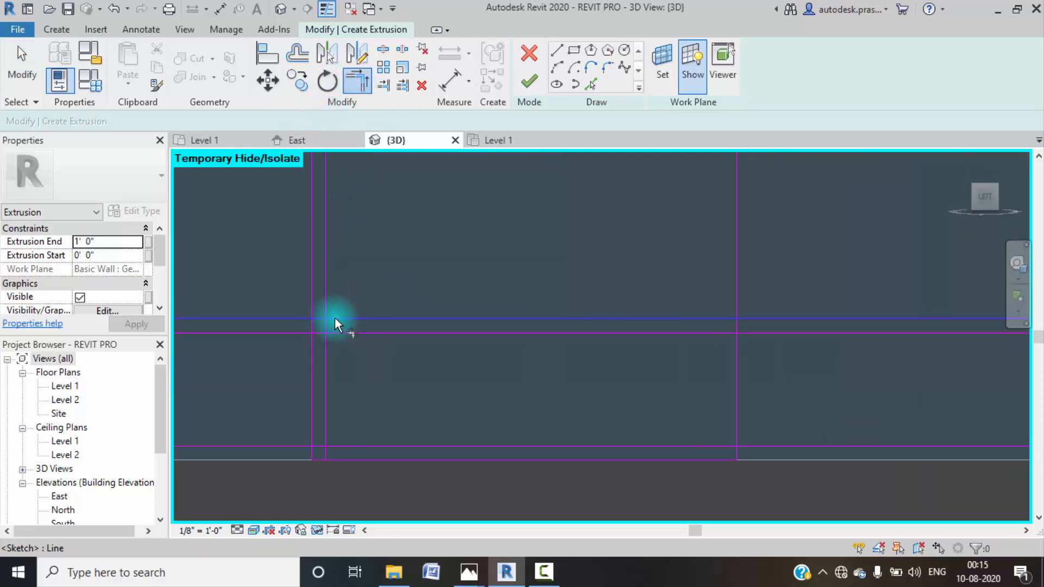
{"action": "left_click", "coordinate": [341, 318]}
{"action": "left_click", "coordinate": [328, 292]}
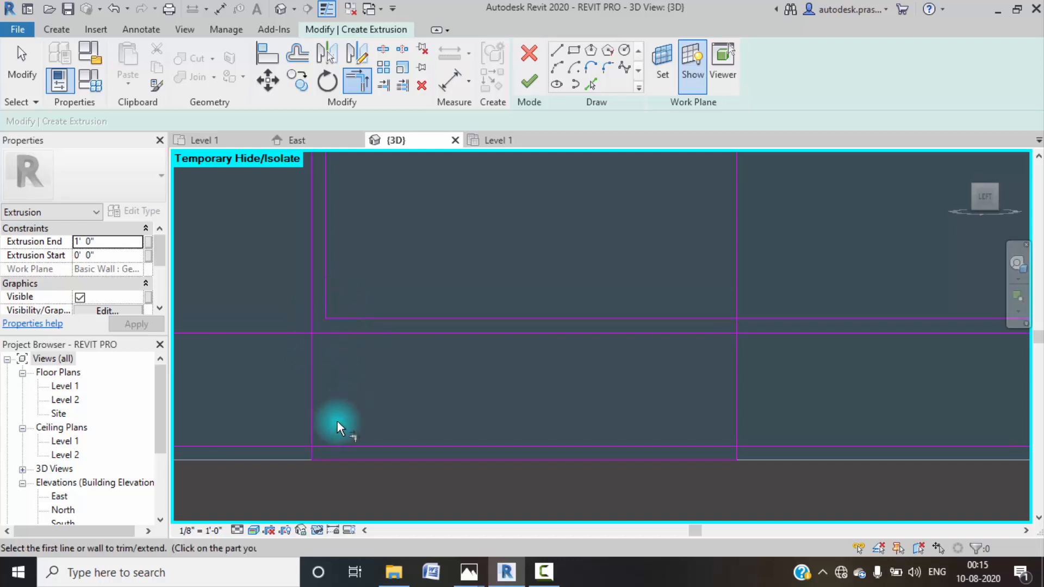
{"action": "left_click", "coordinate": [313, 423]}
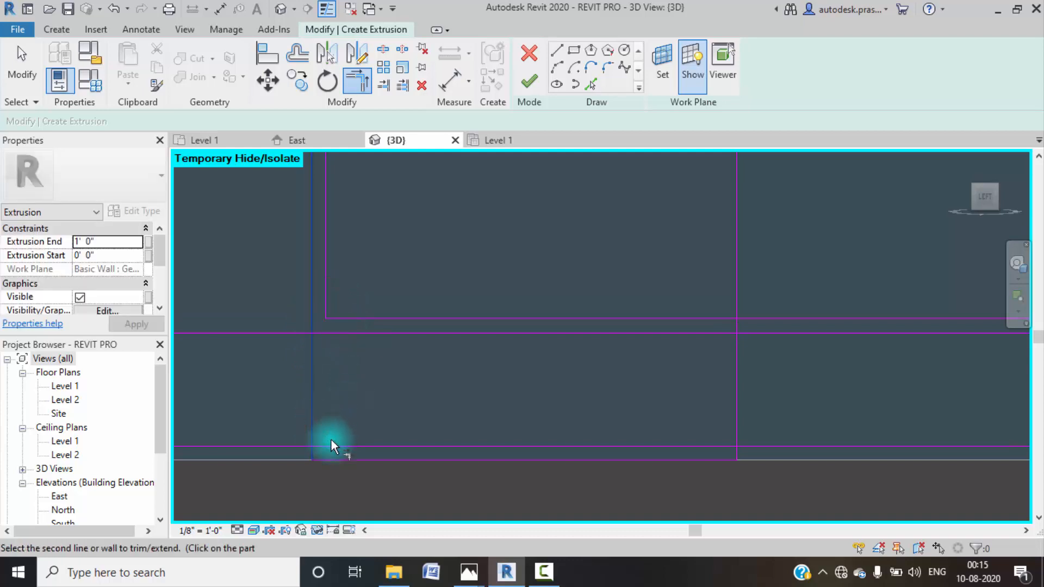
{"action": "left_click", "coordinate": [332, 444]}
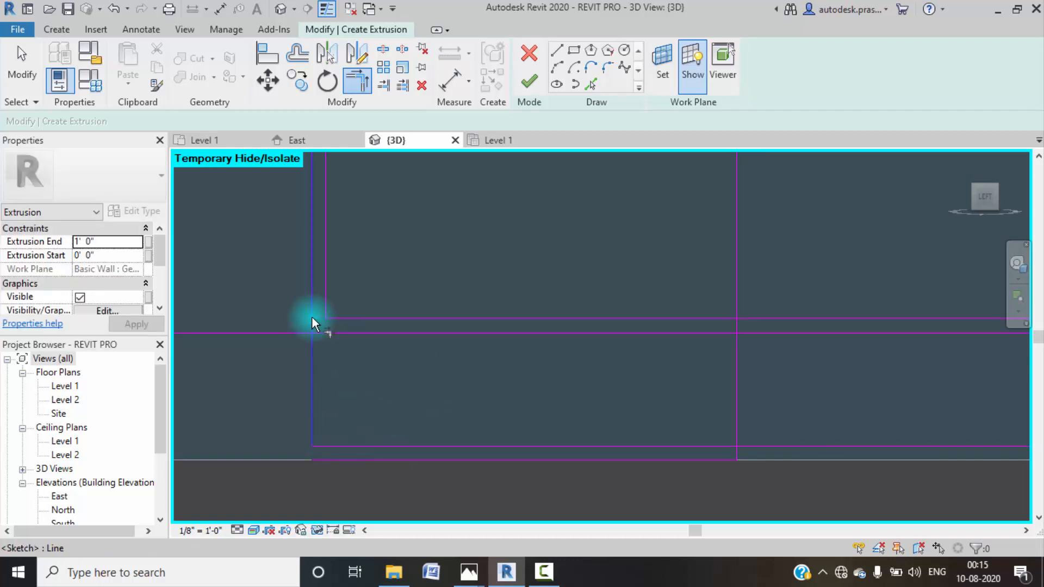
- Trim the top board's lower line back to the profile's outer left side
{"action": "left_click", "coordinate": [383, 86]}
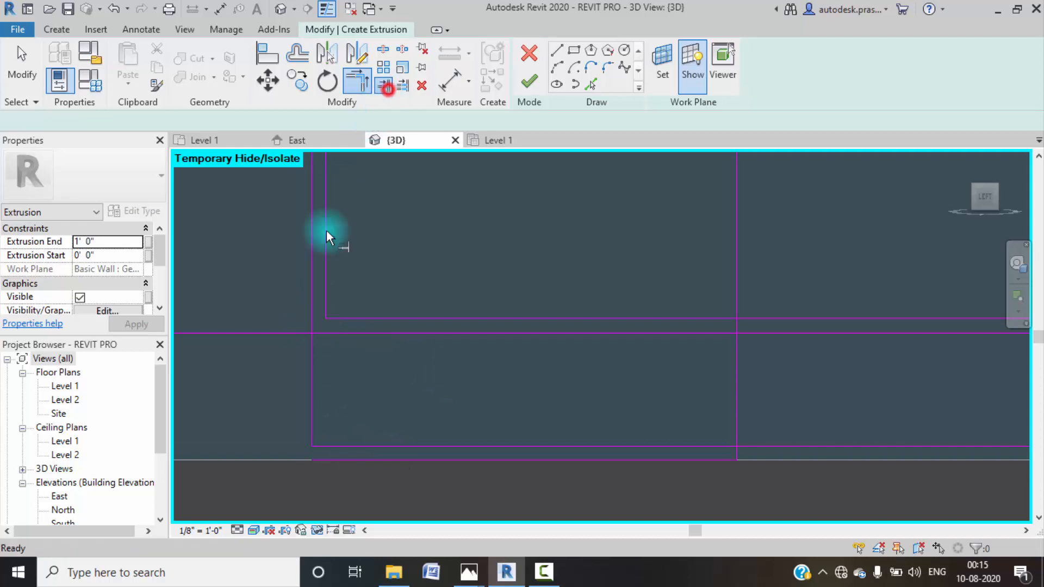
{"action": "left_click", "coordinate": [312, 279]}
{"action": "left_click", "coordinate": [333, 334]}
{"action": "scroll", "coordinate": [379, 334], "scroll_direction": "down", "scroll_amount": 2}
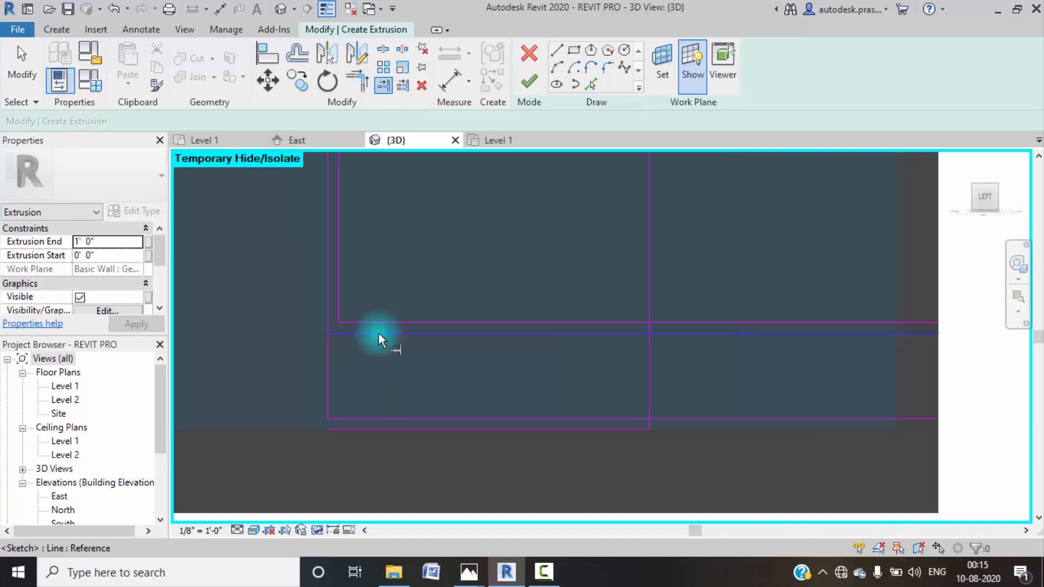
{"action": "middle_click_drag", "start_coordinate": [342, 357], "coordinate": [332, 354]}
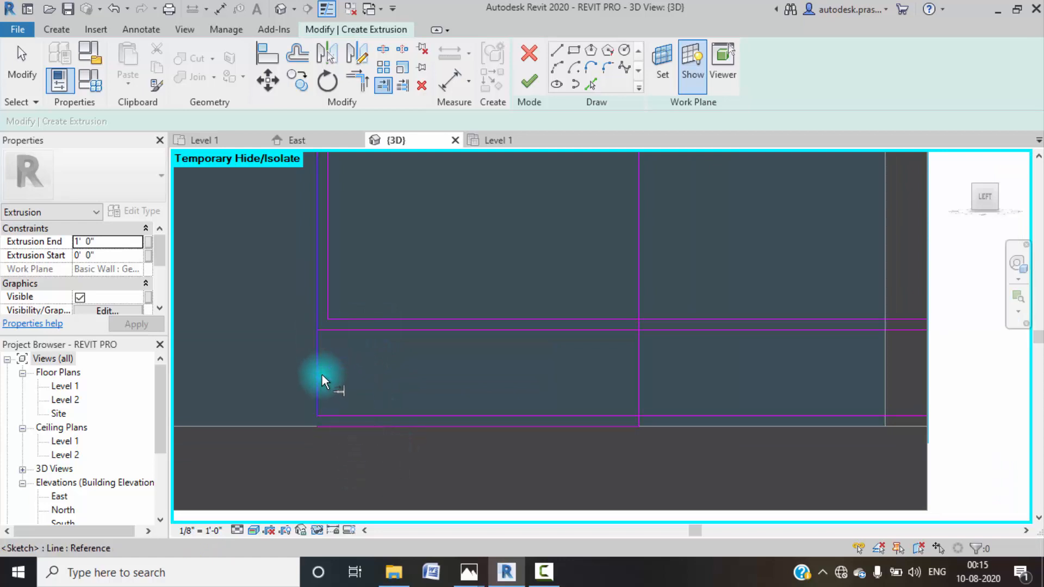
- Try trimming the profile's right side line to the top board's upper line, and undo that trim
{"action": "left_click", "coordinate": [629, 319]}
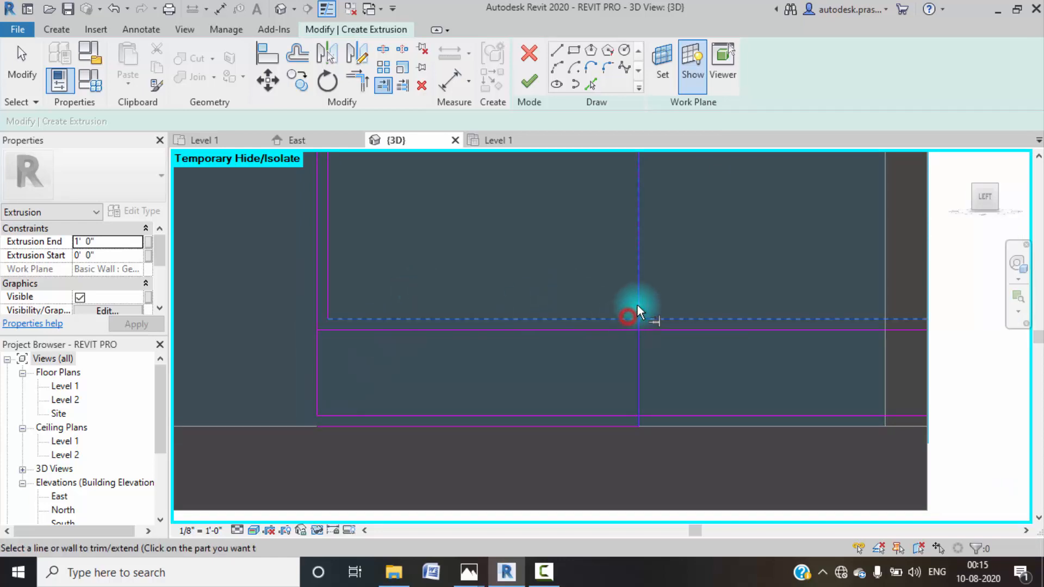
{"action": "left_click", "coordinate": [639, 301]}
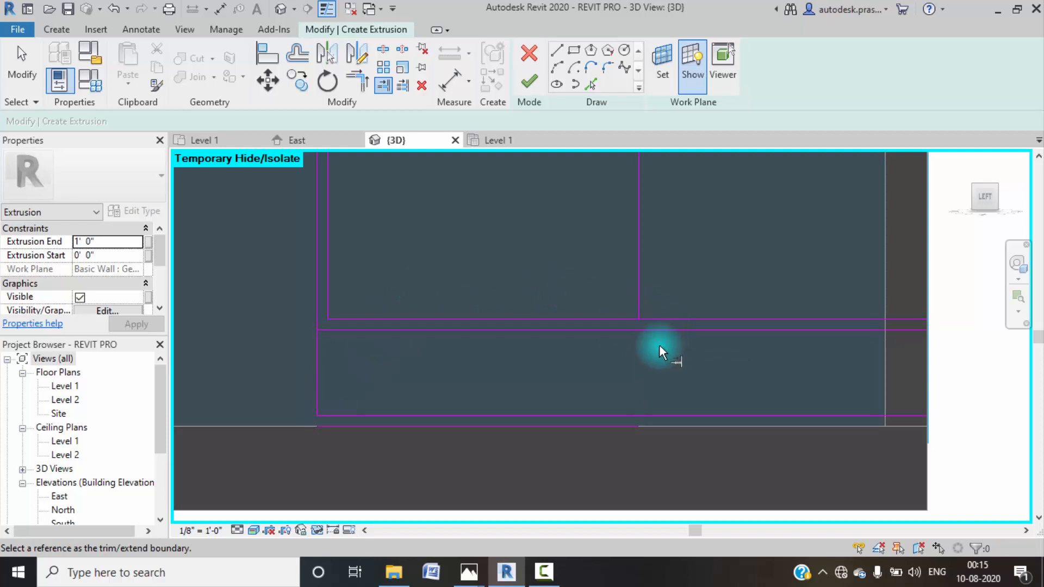
{"action": "key", "text": "ctrl+z"}
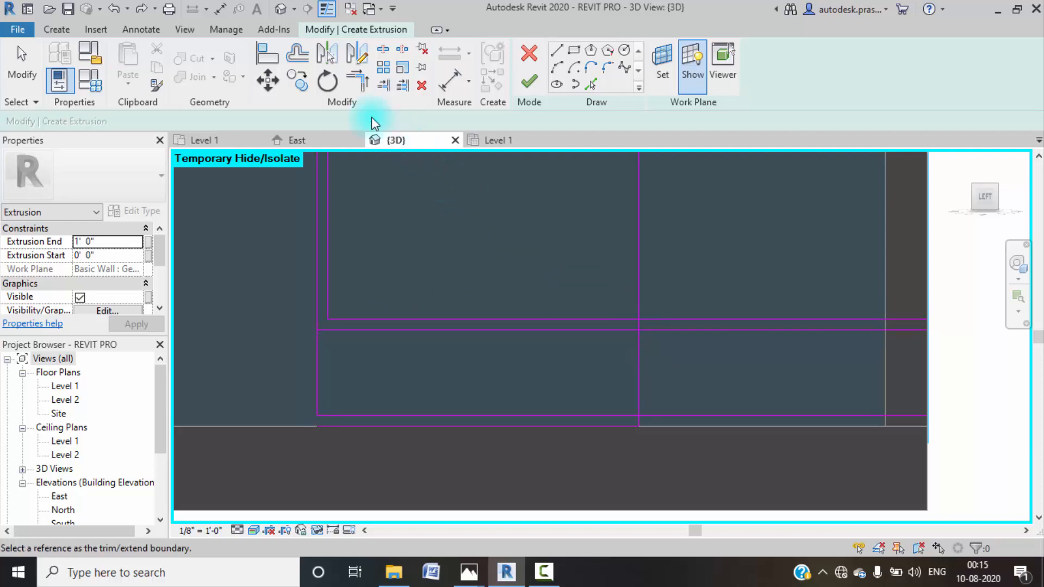
- Trim the top board's upper line and the profile's right side into a corner, keeping the lower part of the side
{"action": "left_click", "coordinate": [354, 87]}
{"action": "left_click", "coordinate": [599, 317]}
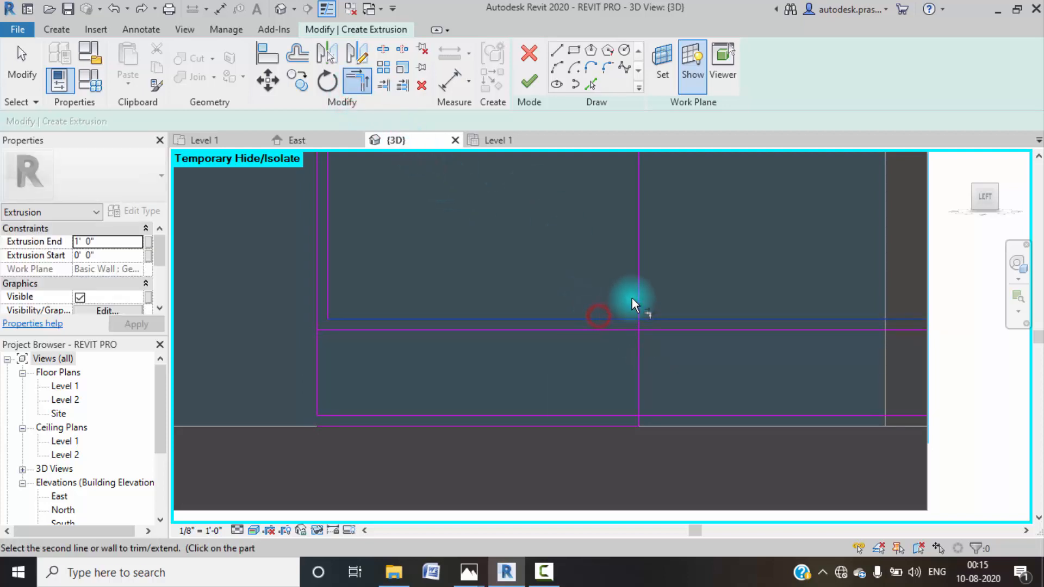
{"action": "left_click", "coordinate": [639, 339]}
{"action": "scroll", "coordinate": [602, 343], "scroll_direction": "down", "scroll_amount": 2}
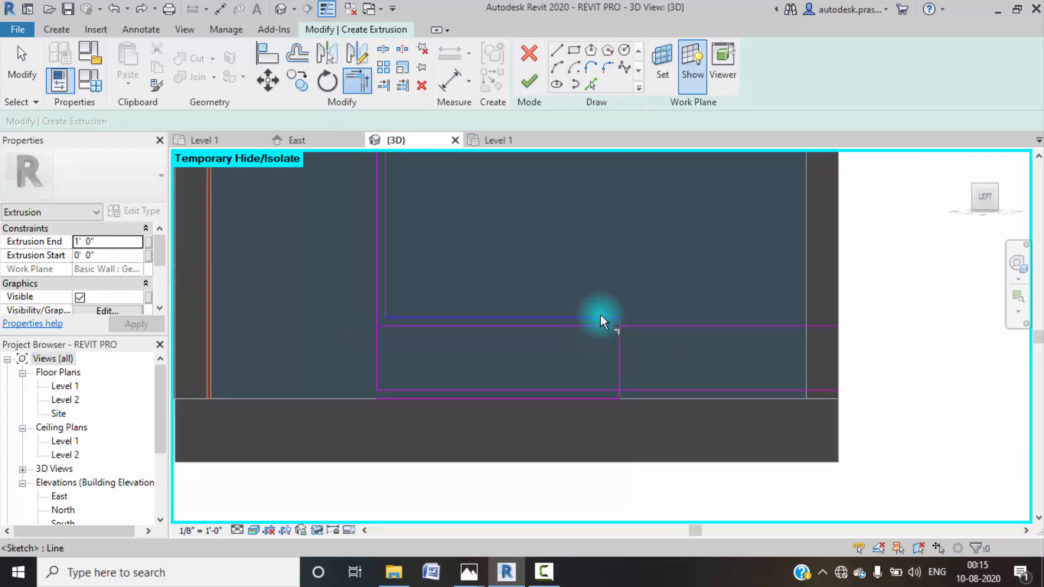
- Trim the top board's lower line and the 2" base line back to the profile's right side
{"action": "left_click", "coordinate": [384, 85]}
{"action": "left_click", "coordinate": [619, 361]}
{"action": "left_click", "coordinate": [596, 321]}
{"action": "left_click", "coordinate": [604, 389]}
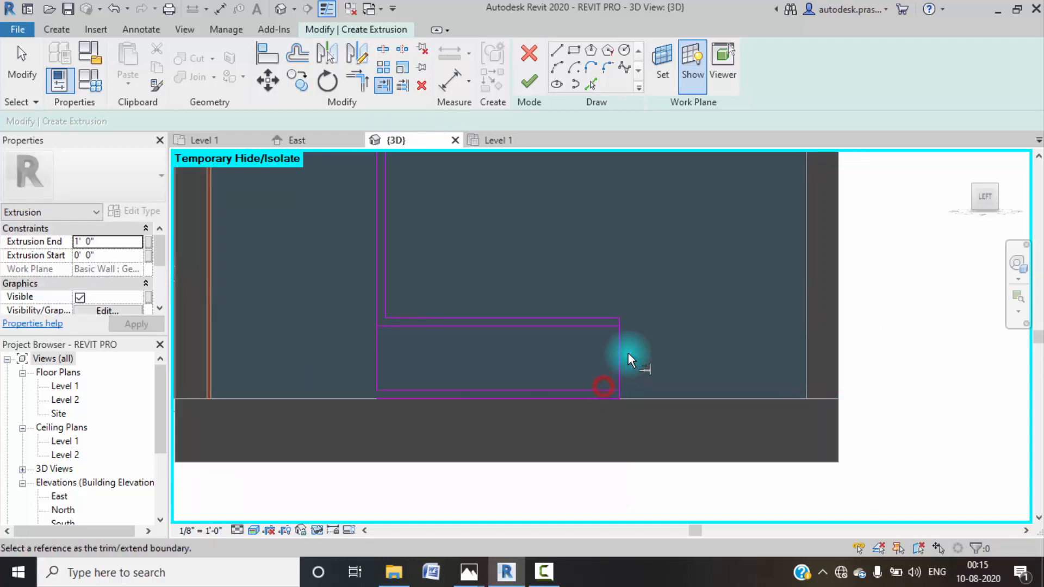
{"action": "middle_click_drag", "start_coordinate": [616, 337], "coordinate": [625, 346]}
{"action": "key", "text": "Escape"}
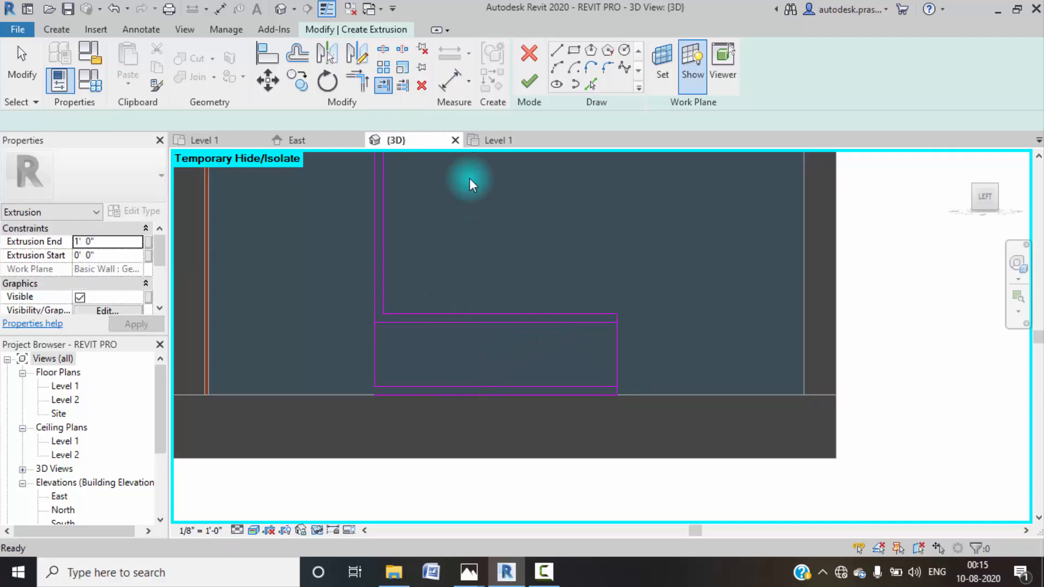
- Try to add a sketch line offset 2" from the profile's outer left side with Pick Lines
{"action": "left_click", "coordinate": [594, 87]}
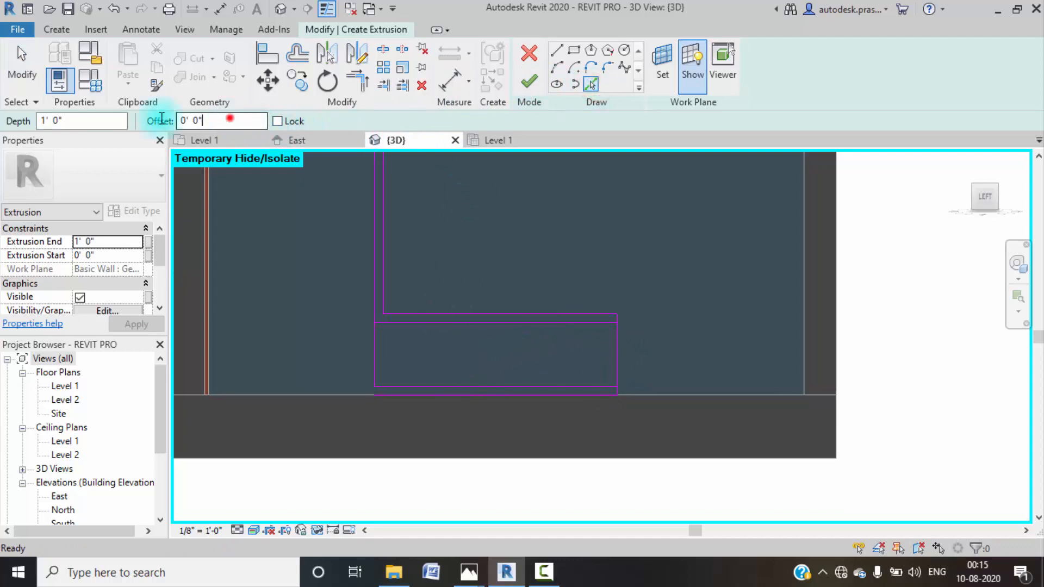
{"action": "double_click", "coordinate": [226, 117]}
{"action": "type", "text": "2\""}
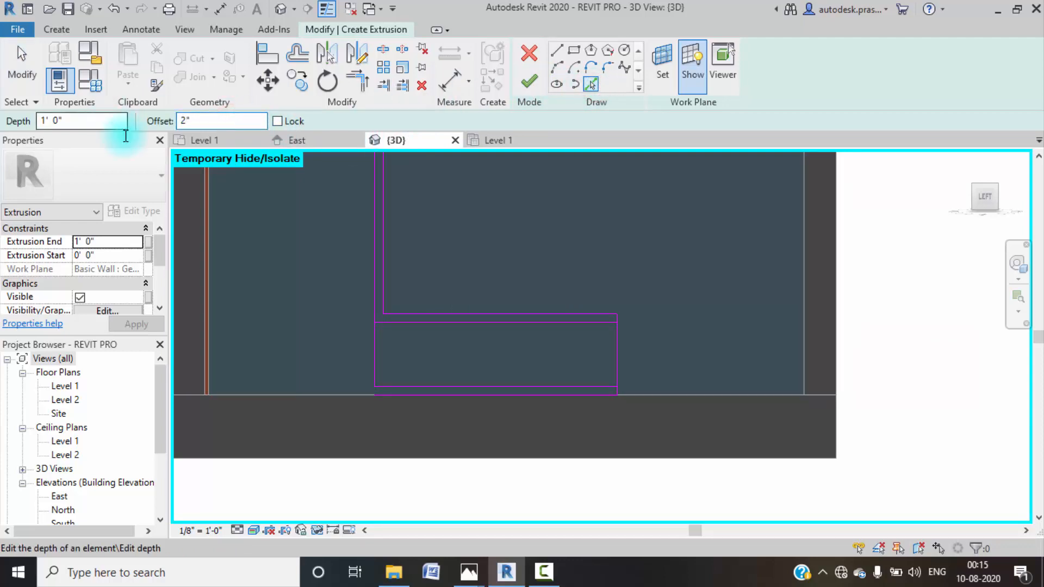
{"action": "left_click", "coordinate": [377, 351]}
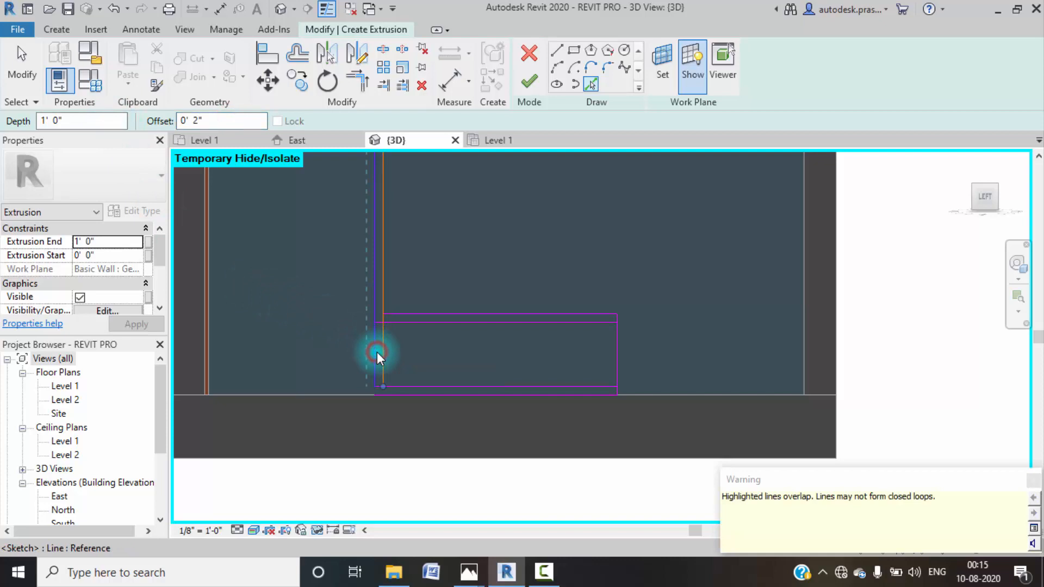
{"action": "left_click", "coordinate": [1033, 481]}
{"action": "key", "text": "Escape"}
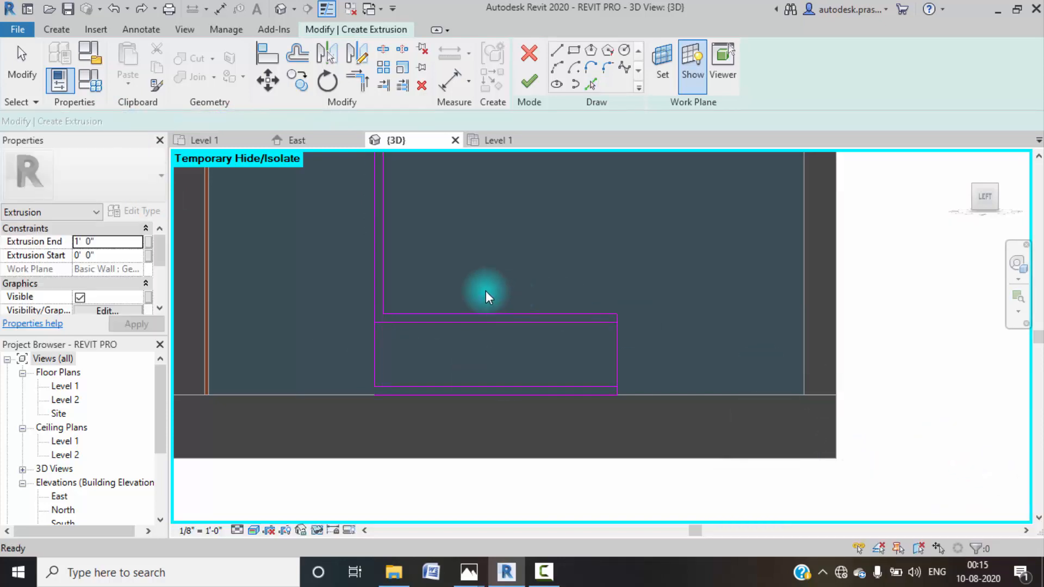
- Extend the upright's inner vertical line down through the lower box to the profile's base line
{"action": "key", "text": "p"}
{"action": "key", "text": "l"}
{"action": "scroll", "coordinate": [384, 321], "scroll_direction": "up", "scroll_amount": 2}
{"action": "middle_click_drag", "start_coordinate": [409, 355], "coordinate": [407, 340]}
{"action": "left_click", "coordinate": [379, 86]}
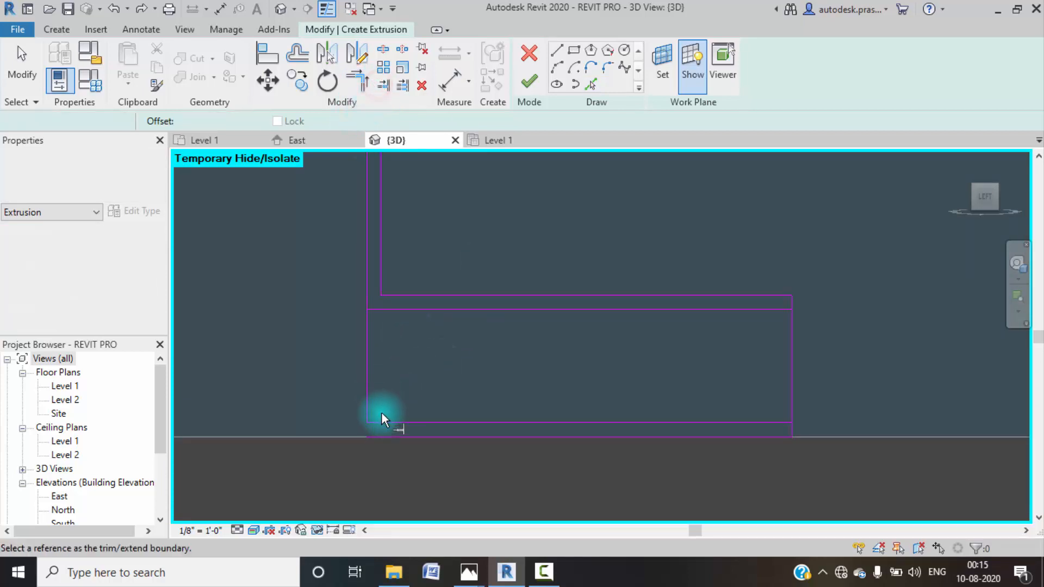
{"action": "left_click", "coordinate": [388, 436]}
{"action": "left_click", "coordinate": [384, 267]}
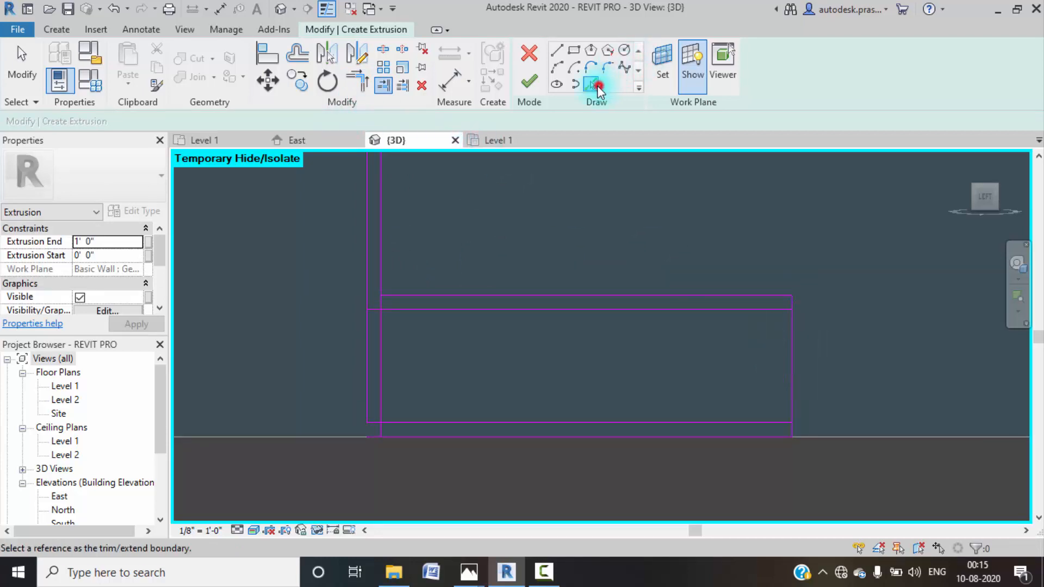
- Add a sketch line offset 2" inward from the profile's right side with Pick Lines
{"action": "left_click", "coordinate": [596, 87]}
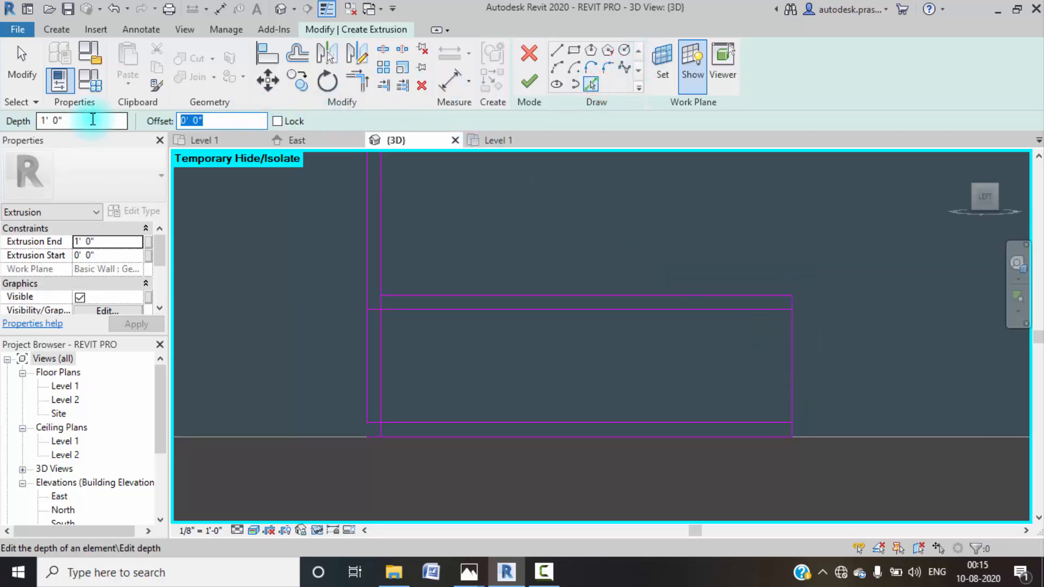
{"action": "type", "text": "2\""}
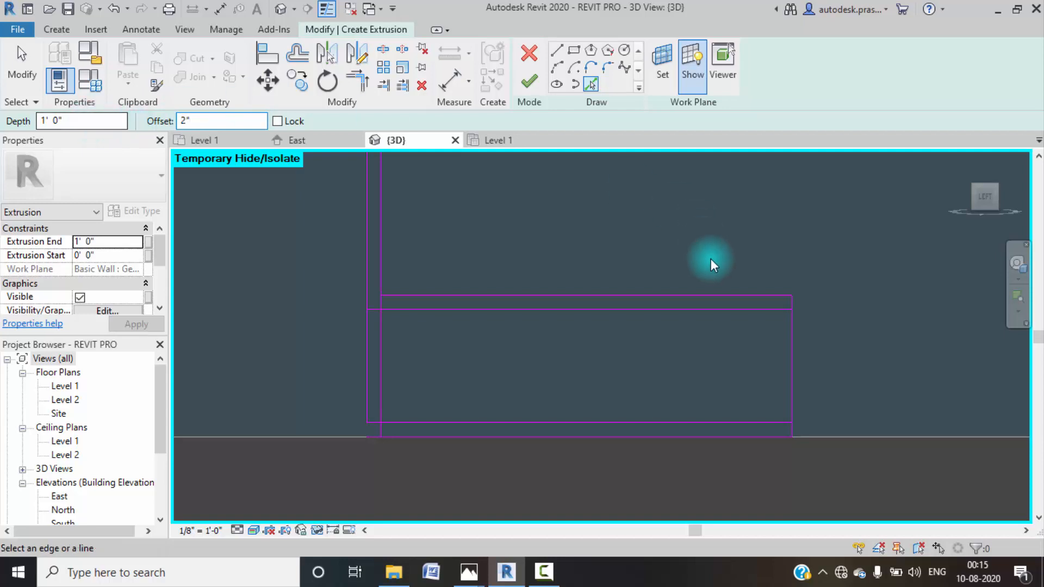
{"action": "left_click", "coordinate": [789, 375]}
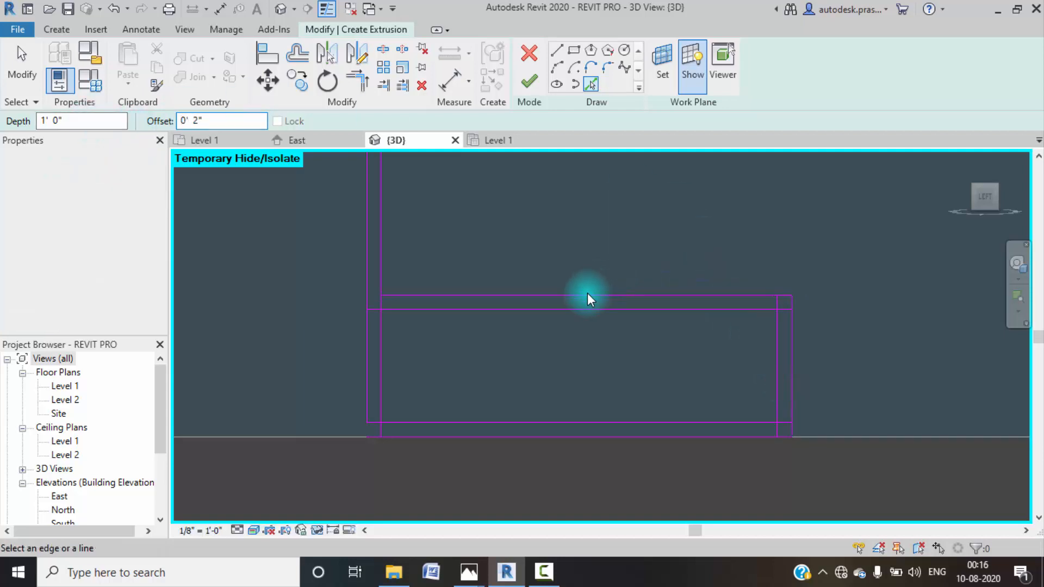
- Extend the profile's outer left side down to the base line
{"action": "left_click", "coordinate": [384, 84]}
{"action": "left_click", "coordinate": [406, 438]}
{"action": "left_click", "coordinate": [368, 390]}
{"action": "left_click", "coordinate": [389, 422]}
{"action": "key", "text": "Escape"}
{"action": "key", "text": "Escape"}
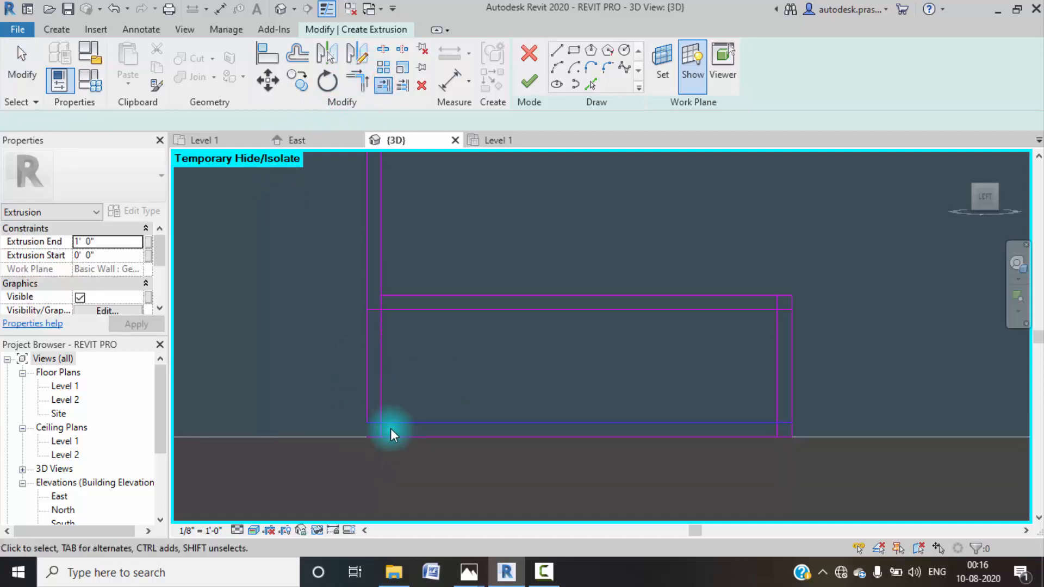
{"action": "left_click", "coordinate": [390, 86]}
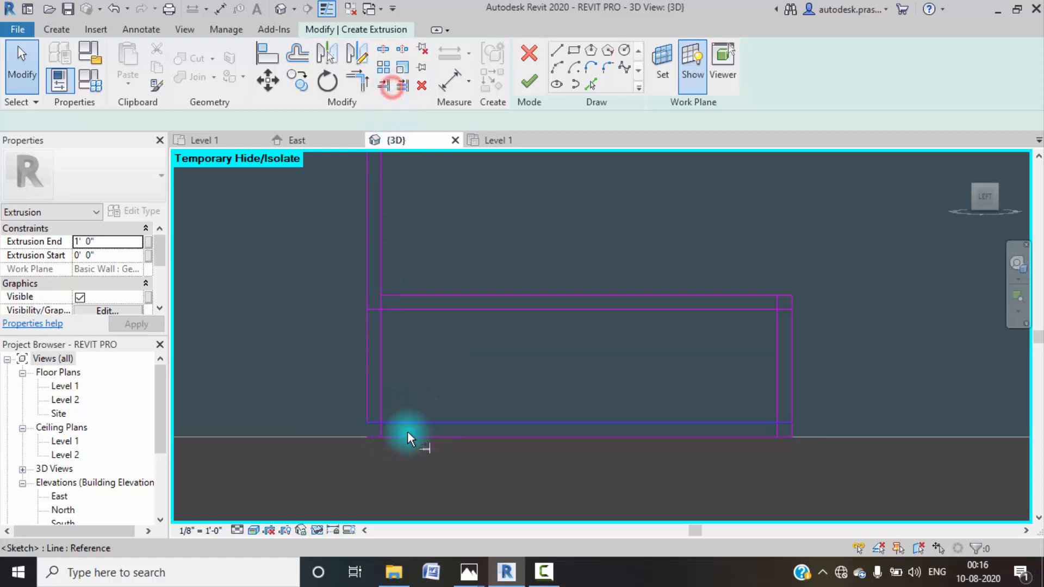
{"action": "left_click", "coordinate": [404, 437]}
{"action": "left_click", "coordinate": [365, 384]}
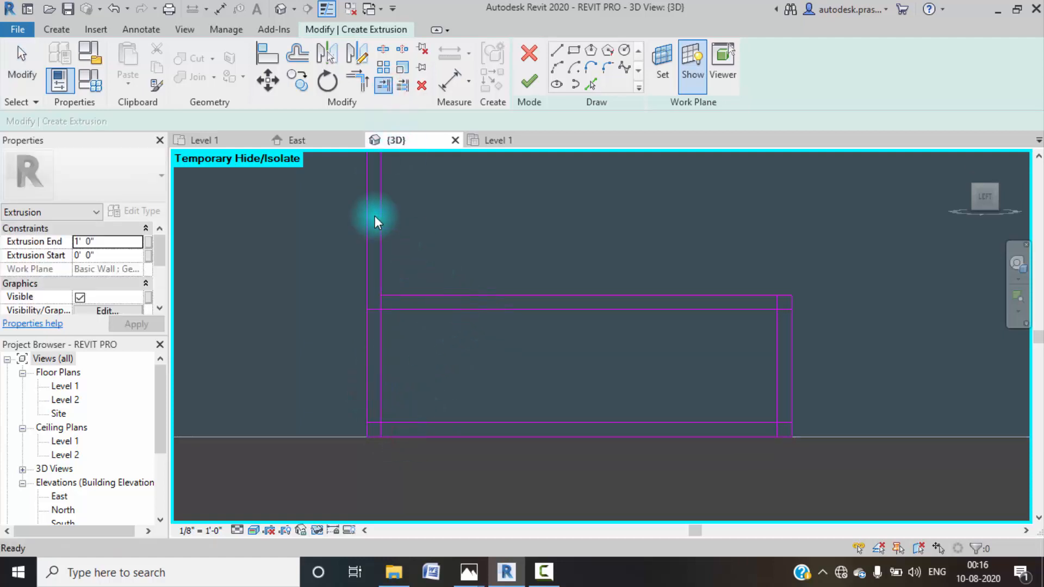
- Try to trim the upright's inner line and the top board's lower line into a corner
{"action": "left_click", "coordinate": [356, 81]}
{"action": "left_click", "coordinate": [379, 297]}
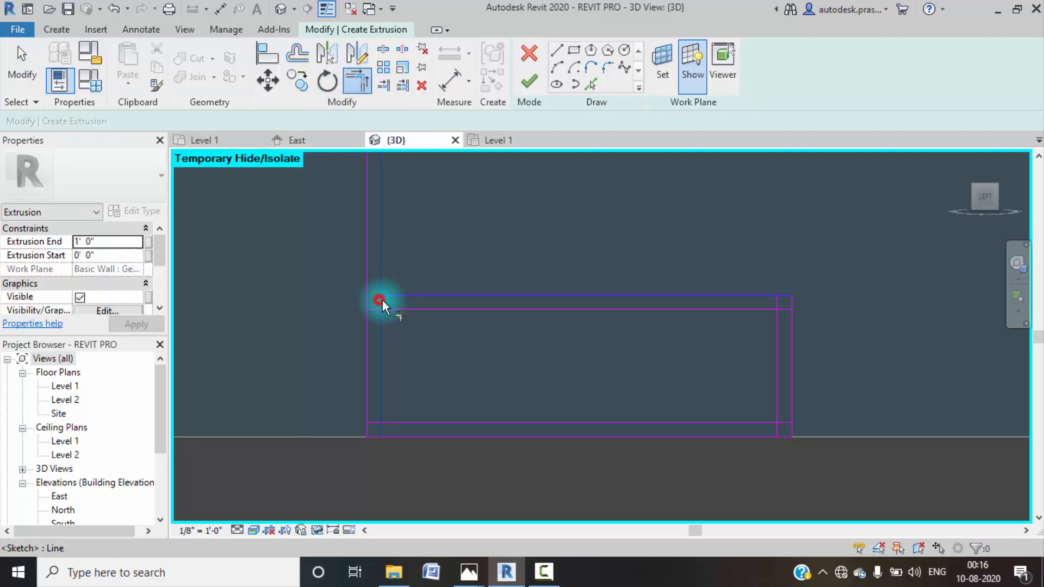
{"action": "left_click", "coordinate": [392, 307]}
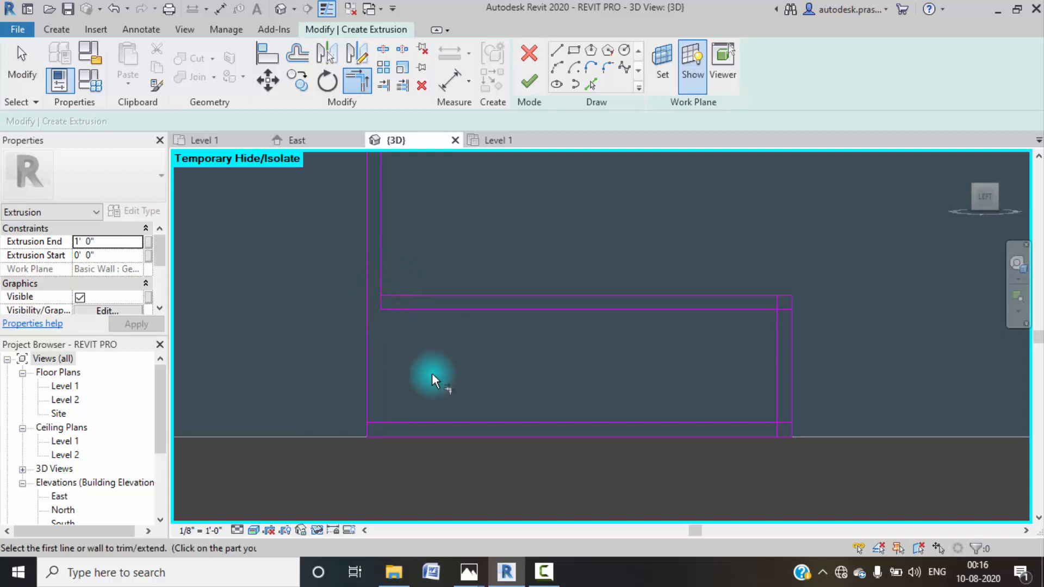
- Split the upright's inner line near the top board's upper line and trim its lower part into a corner with the board's lower line
{"action": "scroll", "coordinate": [393, 302], "scroll_direction": "up", "scroll_amount": 2}
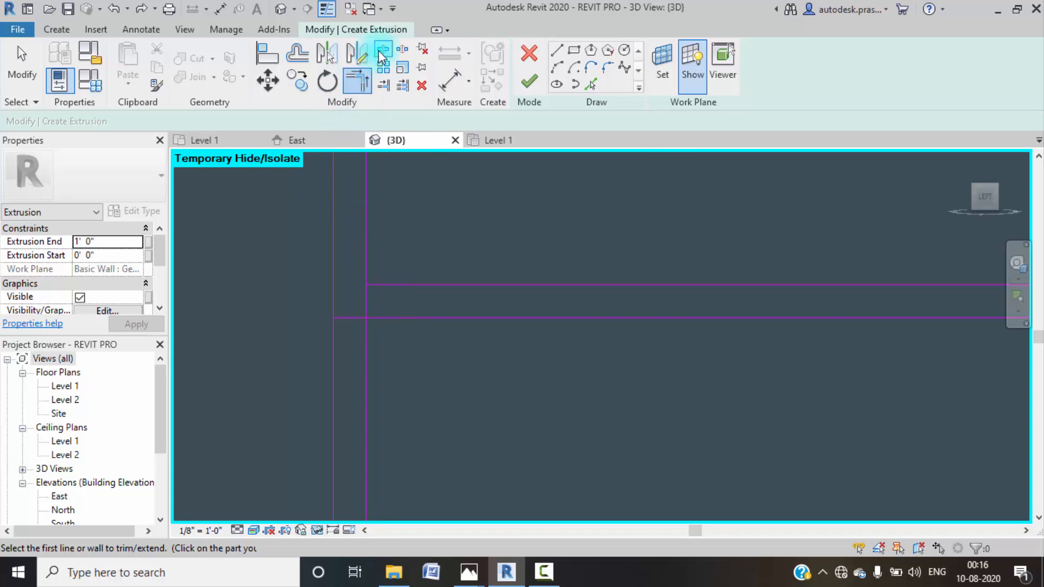
{"action": "left_click", "coordinate": [383, 50]}
{"action": "left_click", "coordinate": [368, 284]}
{"action": "left_click", "coordinate": [358, 81]}
{"action": "left_click", "coordinate": [361, 351]}
{"action": "left_click", "coordinate": [385, 318]}
- Delete the short leftover piece of the inner line between the top board's two lines
{"action": "key", "text": "Escape"}
{"action": "left_click", "coordinate": [362, 291]}
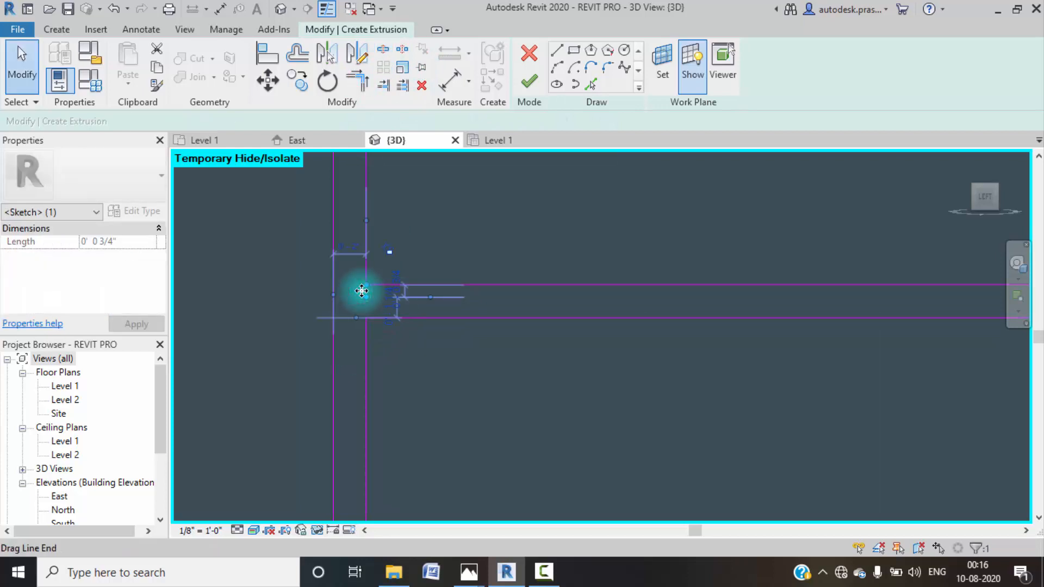
{"action": "key", "text": "Delete"}
- Trim the inner lines of the lower box at their corners into a closed rectangle
{"action": "scroll", "coordinate": [419, 352], "scroll_direction": "down", "scroll_amount": 3}
{"action": "middle_click_drag", "start_coordinate": [461, 411], "coordinate": [442, 357]}
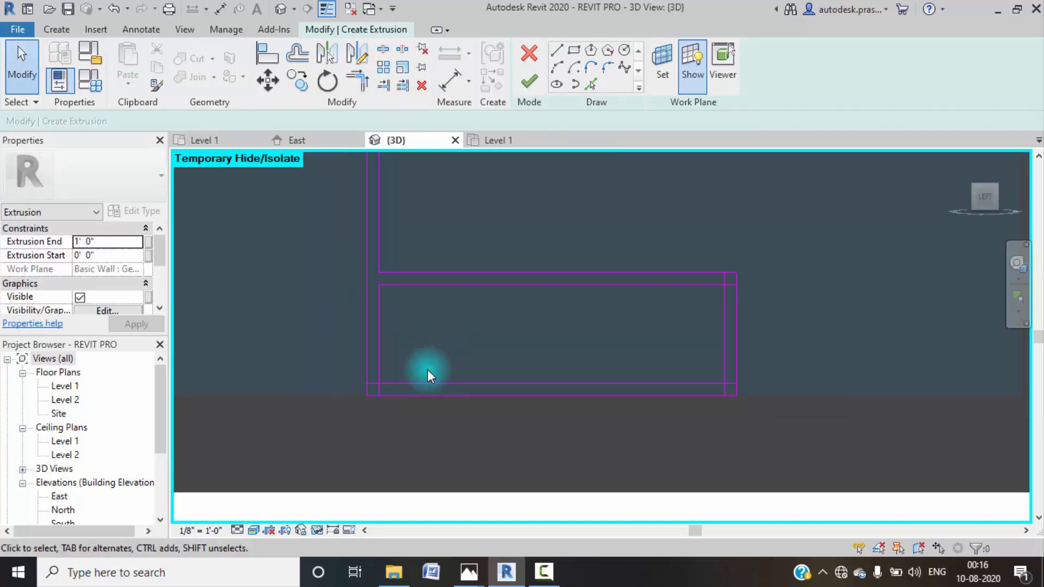
{"action": "left_click", "coordinate": [371, 101]}
{"action": "left_click", "coordinate": [380, 362]}
{"action": "left_click", "coordinate": [717, 284]}
{"action": "left_click", "coordinate": [724, 306]}
{"action": "left_click", "coordinate": [722, 360]}
{"action": "left_click", "coordinate": [706, 383]}
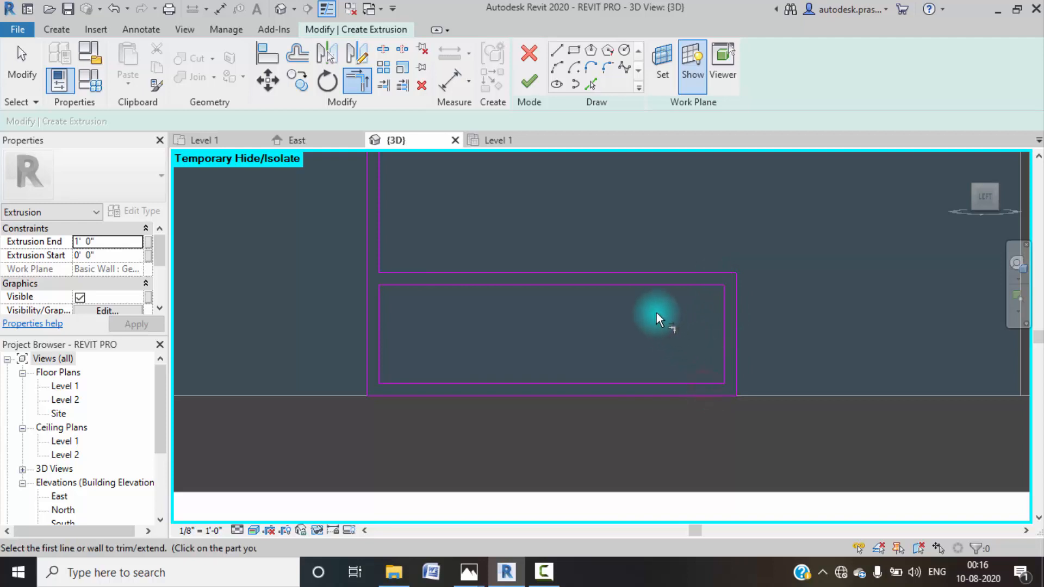
- Switch to Photos to examine the TV unit's left side in the reference render, and return to Revit
{"action": "scroll", "coordinate": [657, 316], "scroll_direction": "down", "scroll_amount": 4}
{"action": "mouse_move", "coordinate": [469, 572]}
{"action": "left_click", "coordinate": [350, 523]}
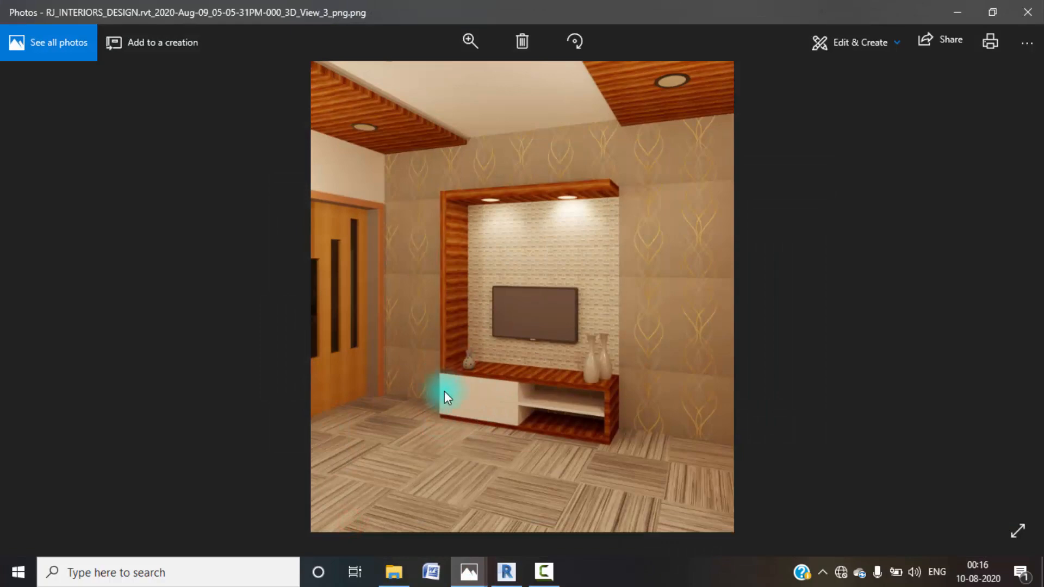
{"action": "left_click", "coordinate": [958, 12]}
- Extend the top board's lower line and the base board's upper line to the profile's outer left side
{"action": "scroll", "coordinate": [441, 339], "scroll_direction": "up", "scroll_amount": 2}
{"action": "left_click", "coordinate": [386, 85]}
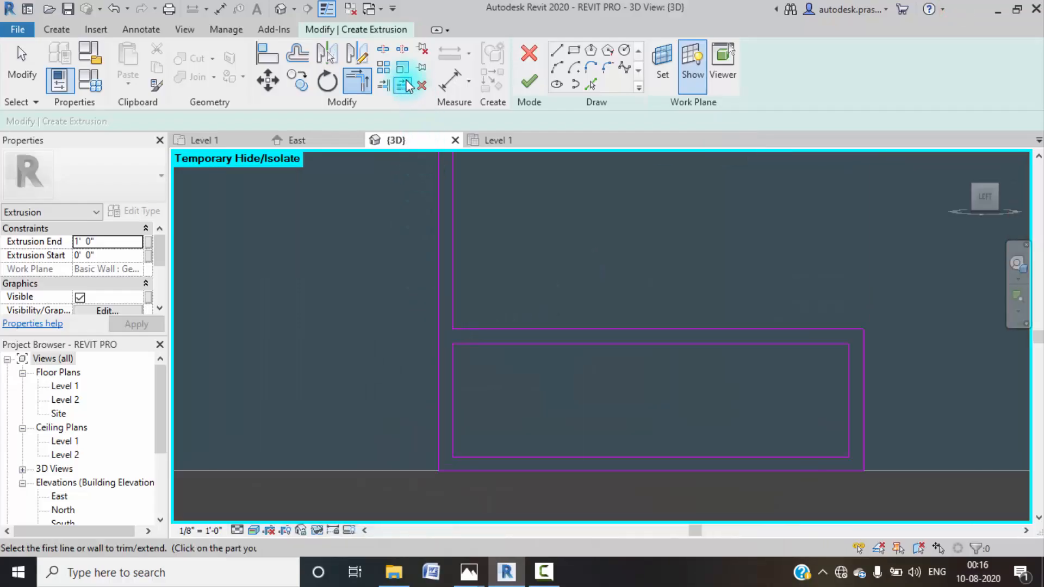
{"action": "left_click", "coordinate": [439, 352]}
{"action": "left_click", "coordinate": [479, 343]}
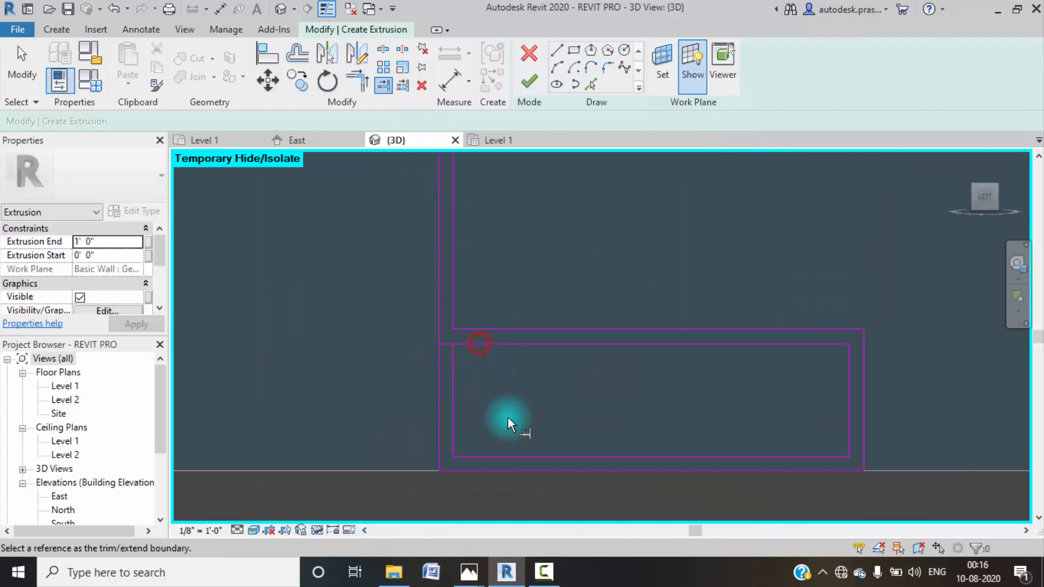
{"action": "left_click", "coordinate": [439, 441]}
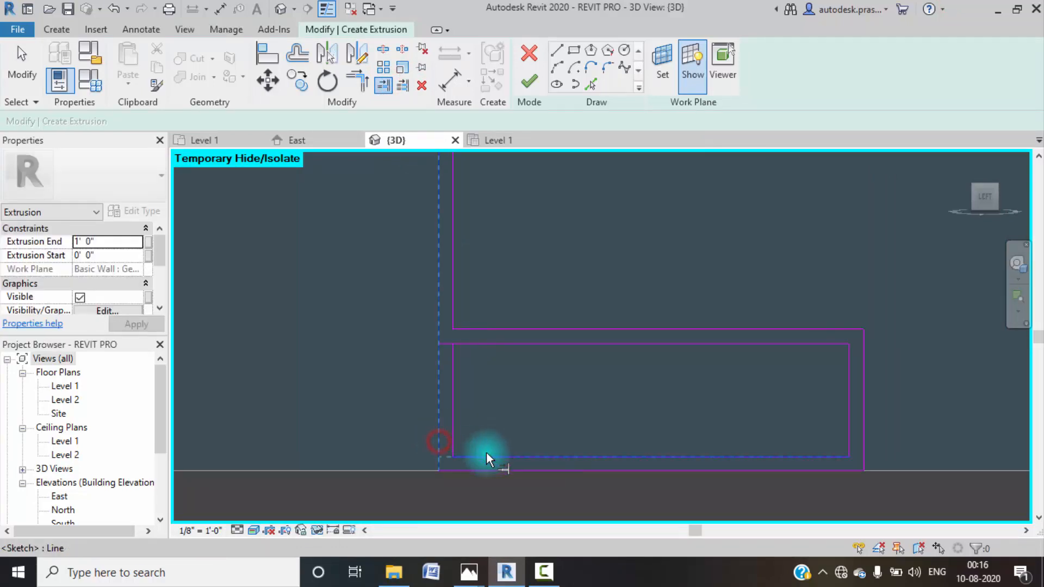
{"action": "left_click", "coordinate": [485, 457]}
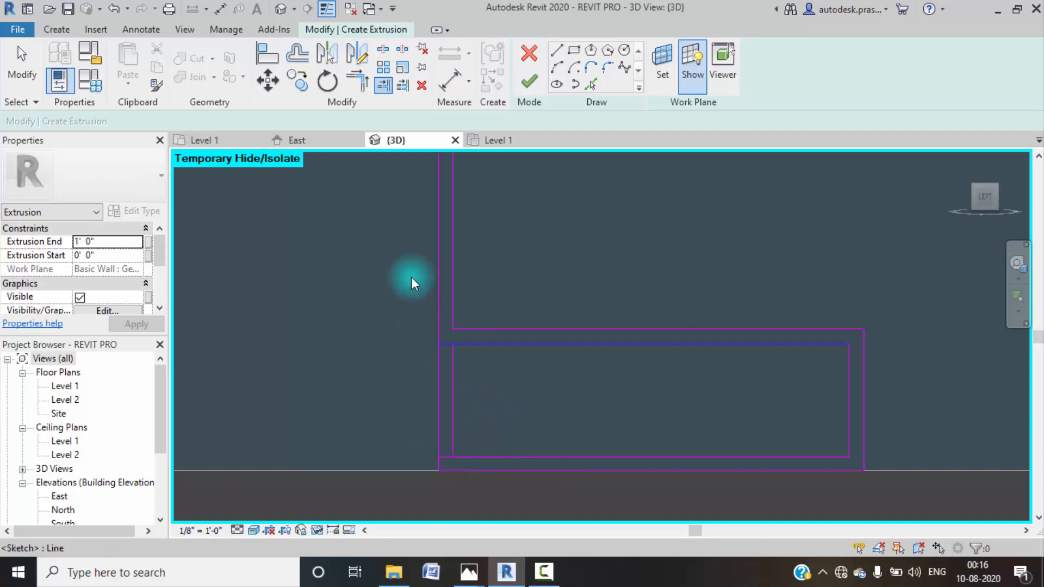
- Split the outer left side between the two boards and remove the lower box's inner left line
{"action": "left_click", "coordinate": [379, 48]}
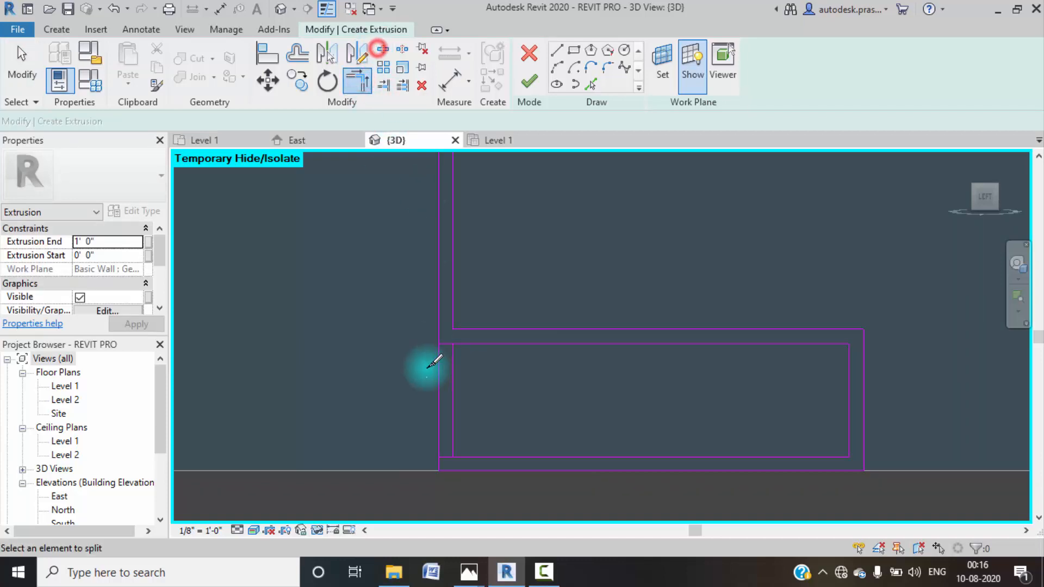
{"action": "left_click", "coordinate": [439, 385]}
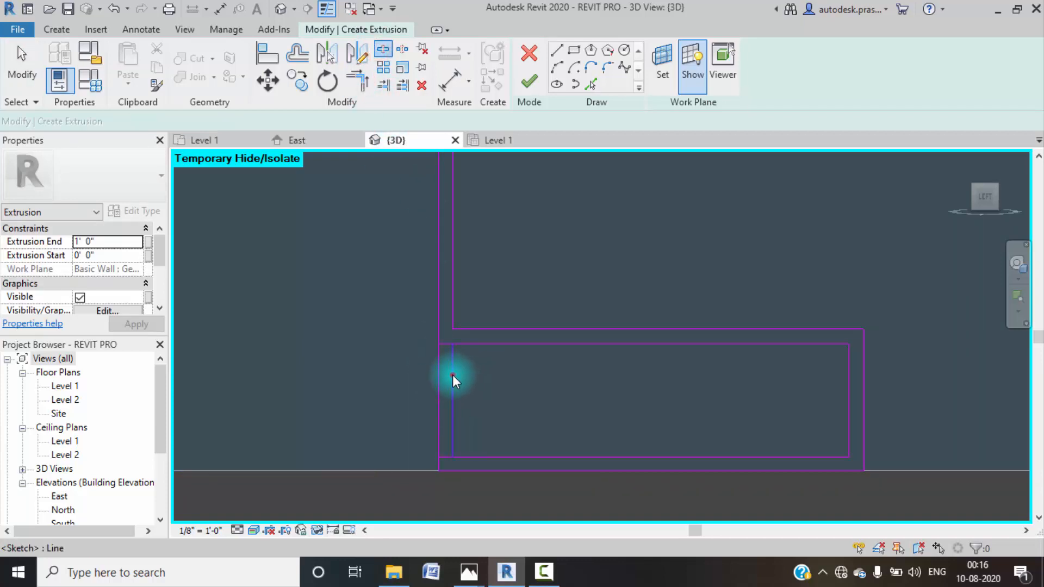
{"action": "left_click", "coordinate": [453, 374]}
{"action": "key", "text": "Escape"}
- Trim the split left side's upper part to the top board's lower line and its lower part to the base board's upper line
{"action": "left_click", "coordinate": [358, 81]}
{"action": "left_click", "coordinate": [435, 285]}
{"action": "left_click", "coordinate": [466, 342]}
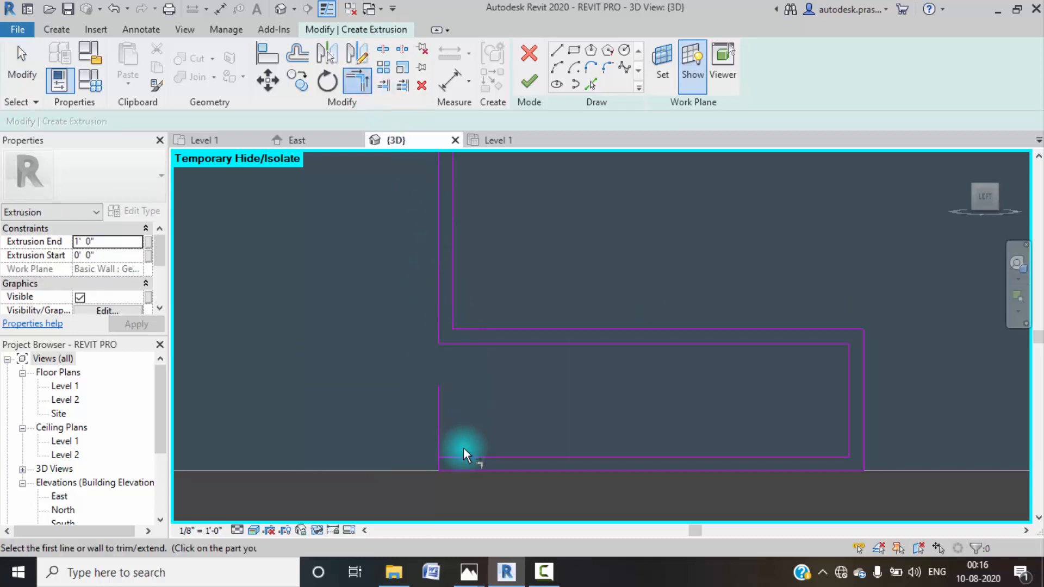
{"action": "left_click", "coordinate": [462, 457]}
{"action": "left_click", "coordinate": [439, 463]}
- Trim the profile's uppermost line back to the upright's inner line, closing the upright's top end
{"action": "scroll", "coordinate": [484, 416], "scroll_direction": "down", "scroll_amount": 1}
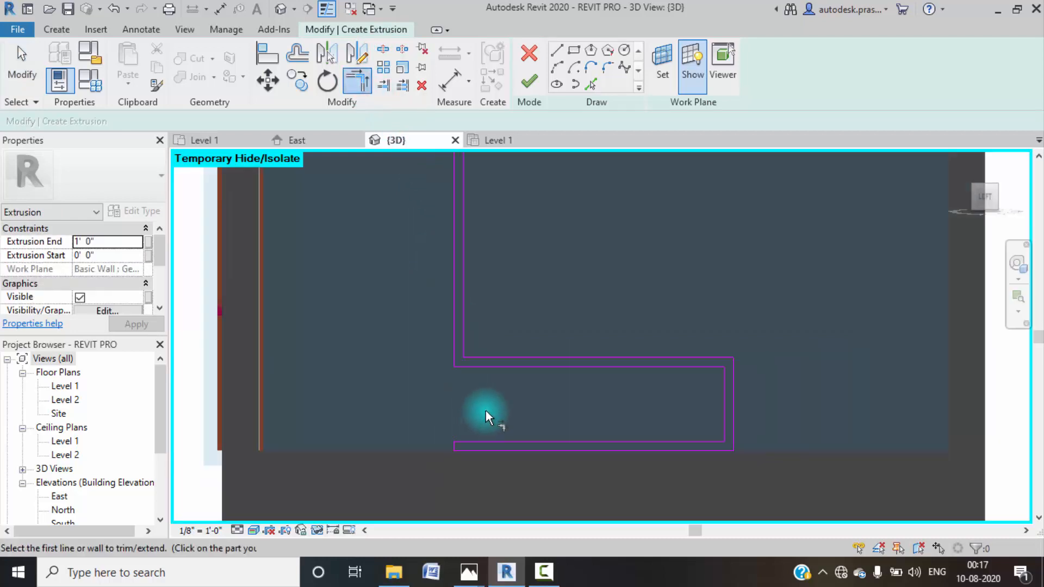
{"action": "scroll", "coordinate": [486, 412], "scroll_direction": "down", "scroll_amount": 1}
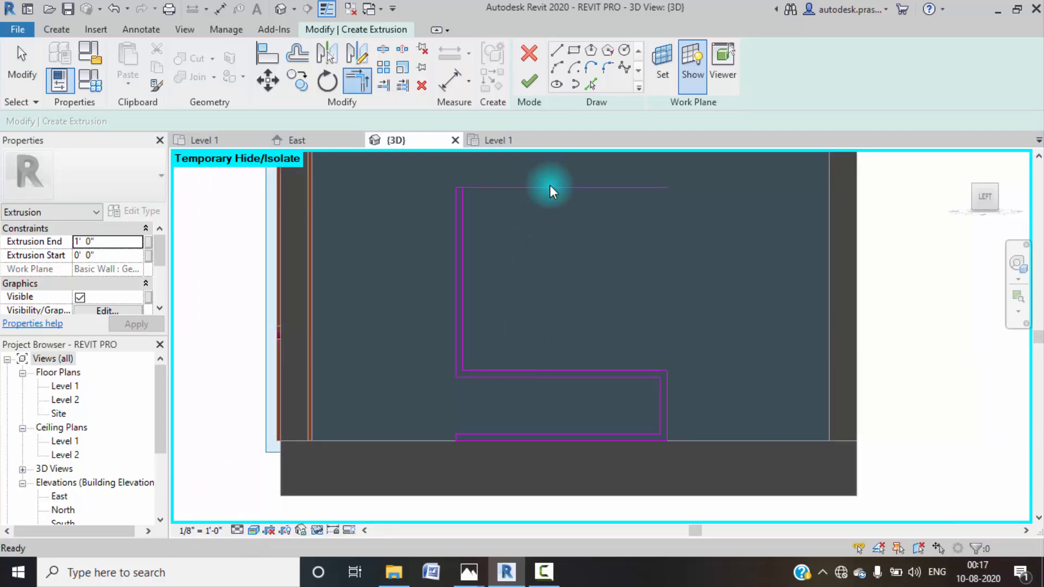
{"action": "key", "text": "Escape"}
{"action": "left_click", "coordinate": [358, 82]}
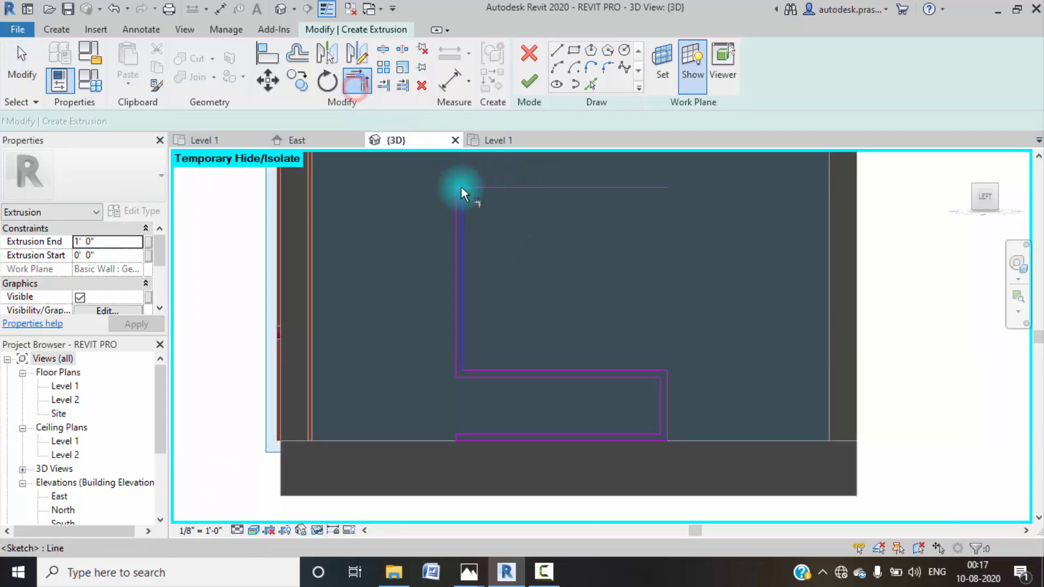
{"action": "scroll", "coordinate": [461, 193], "scroll_direction": "up", "scroll_amount": 2}
{"action": "left_click", "coordinate": [457, 191]}
{"action": "left_click", "coordinate": [471, 213]}
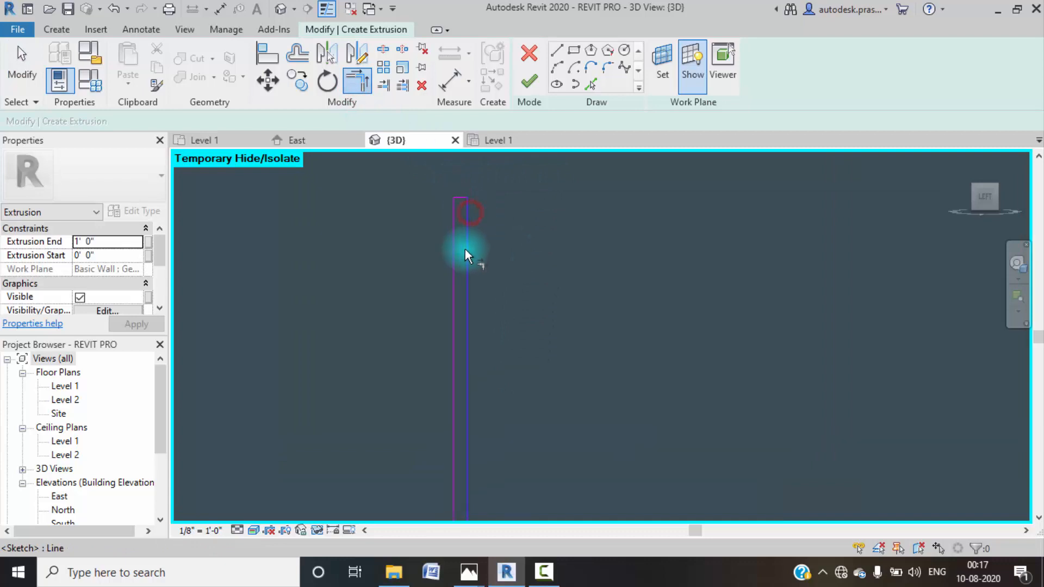
{"action": "scroll", "coordinate": [465, 249], "scroll_direction": "down", "scroll_amount": 2}
{"action": "mouse_move", "coordinate": [530, 307]}
{"action": "middle_mouse_down"}
{"action": "mouse_move", "coordinate": [505, 309]}
{"action": "mouse_move", "coordinate": [536, 325]}
{"action": "mouse_move", "coordinate": [490, 307]}
{"action": "mouse_move", "coordinate": [489, 325]}
{"action": "middle_mouse_up"}
{"action": "key", "text": "Escape"}
- Compare the profile with the TV unit's reference render in Photos, checking the overhead board, and return to Revit
{"action": "scroll", "coordinate": [521, 330], "scroll_direction": "down", "scroll_amount": 2}
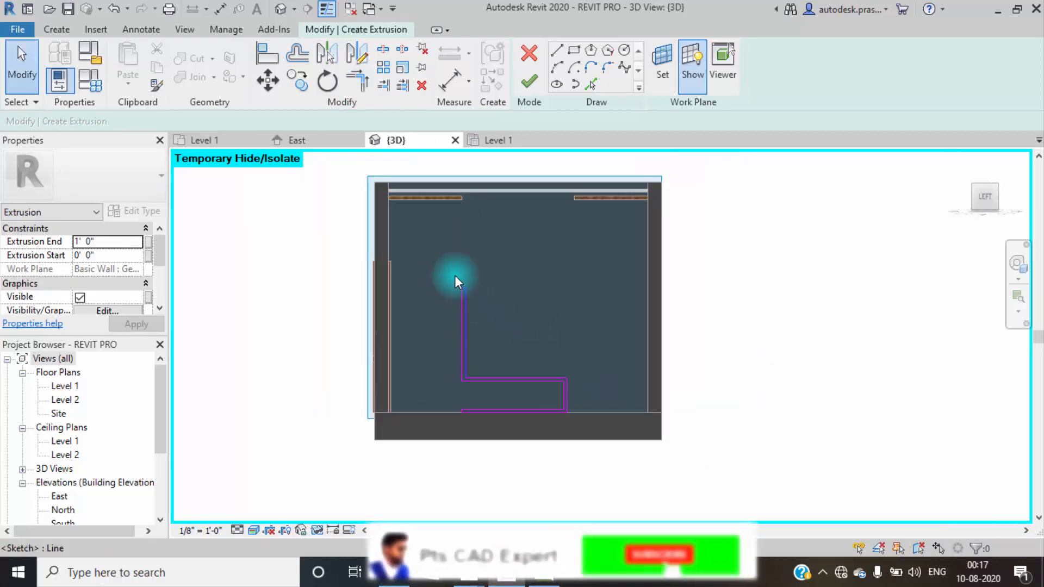
{"action": "scroll", "coordinate": [489, 326], "scroll_direction": "up", "scroll_amount": 2}
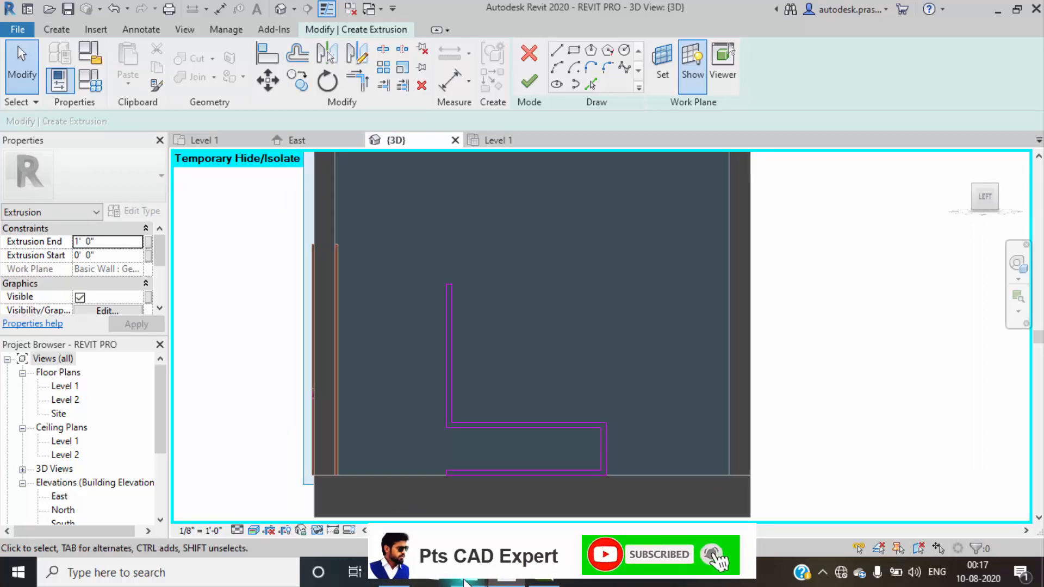
{"action": "mouse_move", "coordinate": [466, 581]}
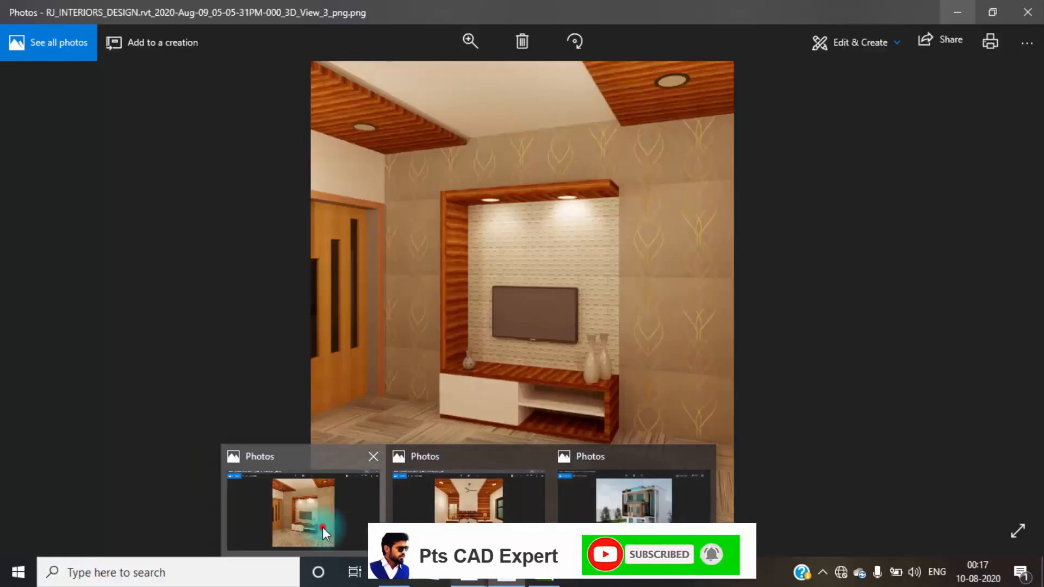
{"action": "left_click", "coordinate": [323, 531]}
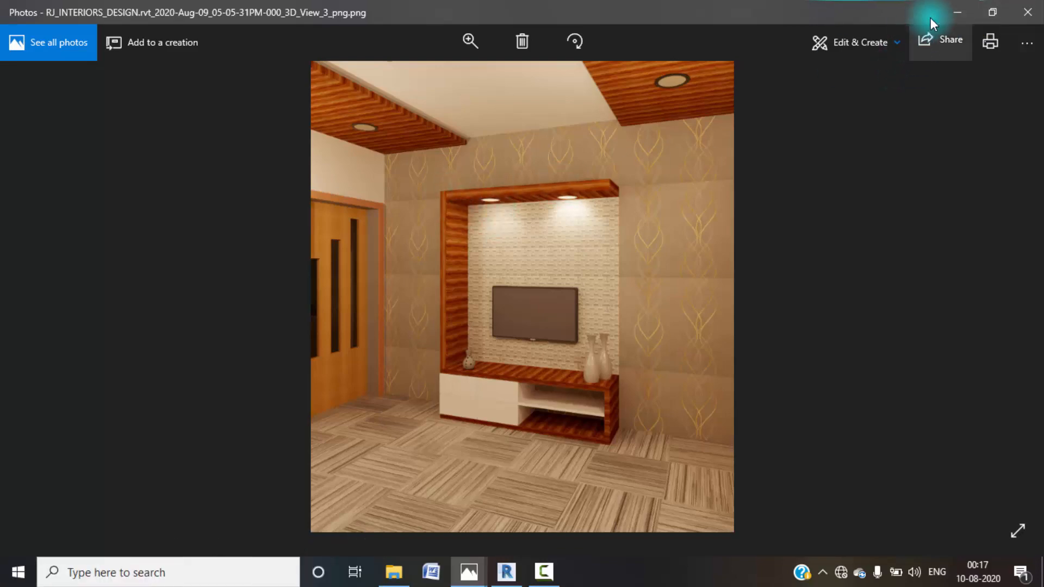
{"action": "left_click", "coordinate": [956, 12]}
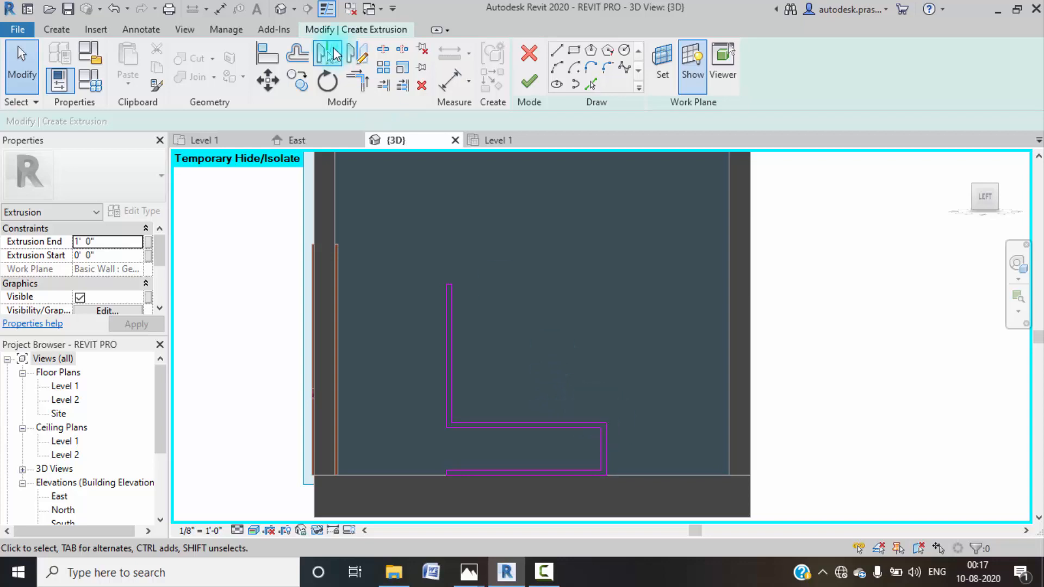
- Draw the overhead board's outline from the upright's top end to above the lower box's outer side, with a 2" thickness
{"action": "left_click", "coordinate": [556, 50]}
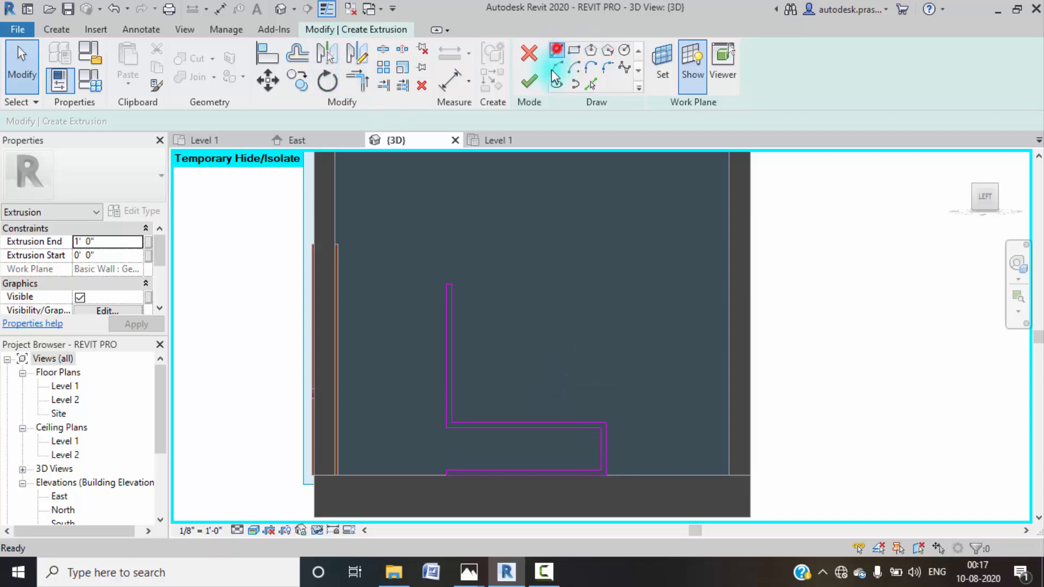
{"action": "left_click", "coordinate": [449, 284]}
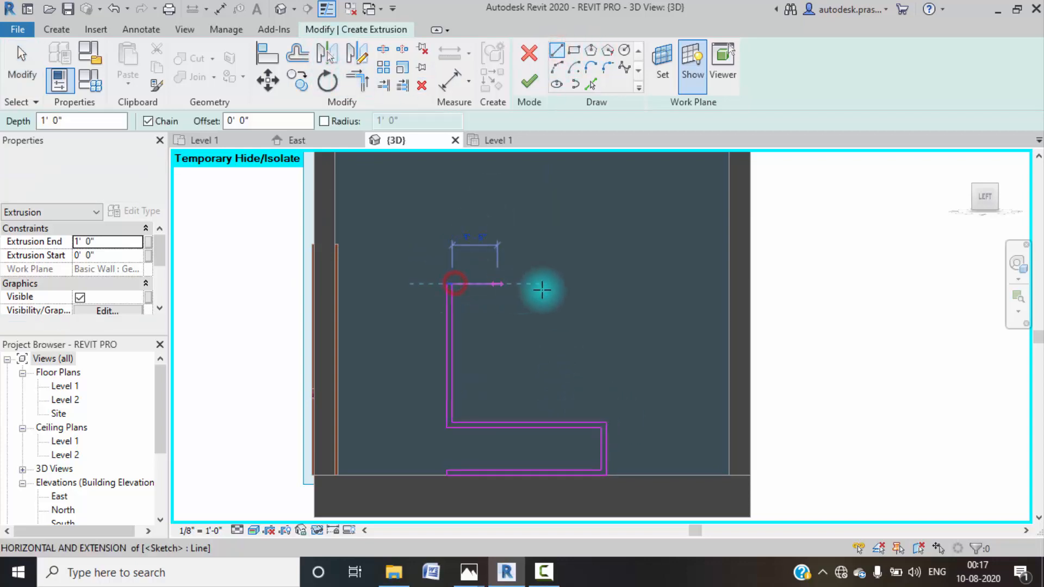
{"action": "left_click", "coordinate": [607, 284]}
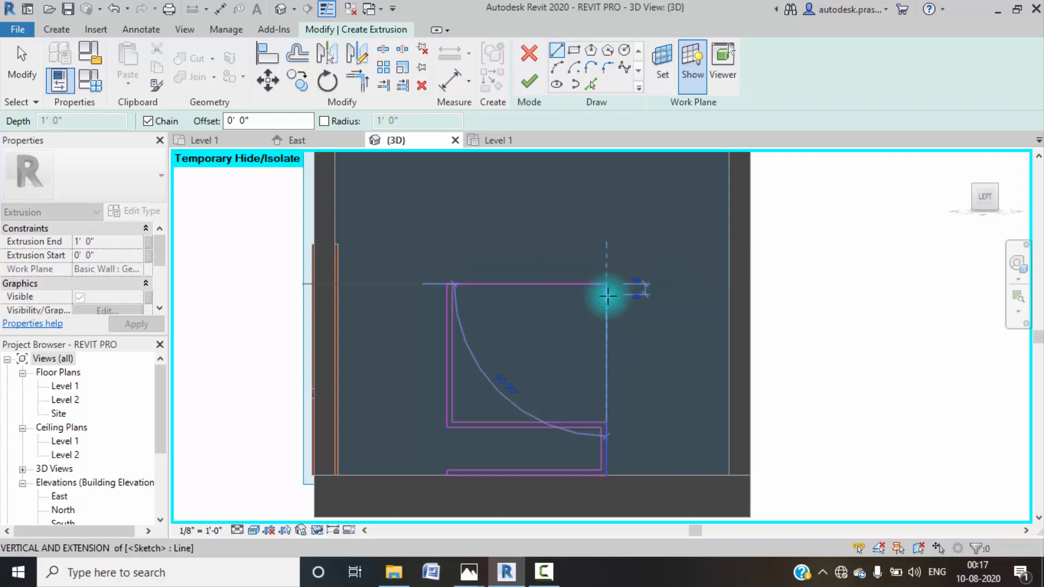
{"action": "type", "text": "2\""}
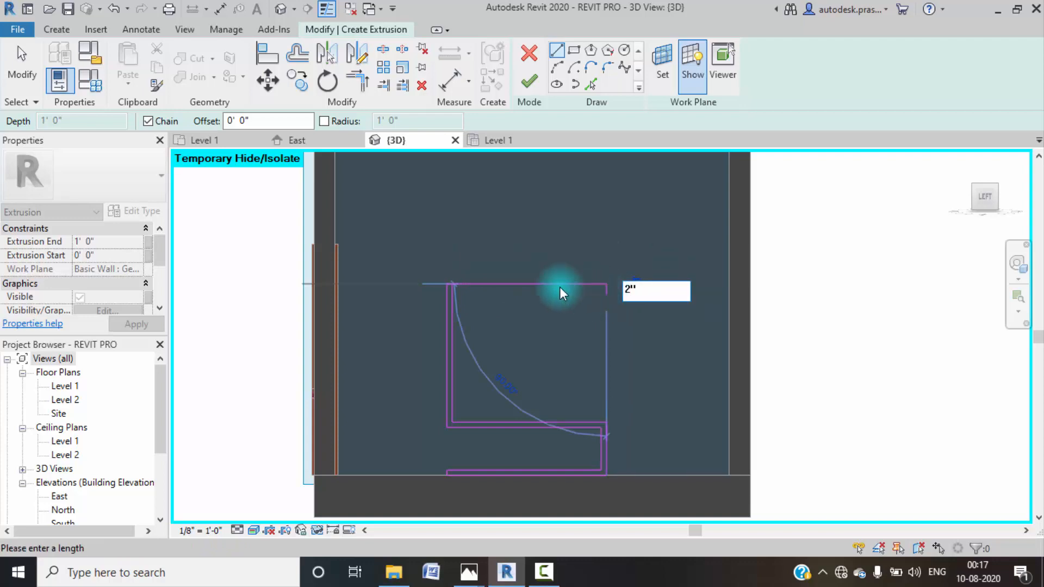
{"action": "key", "text": "Return"}
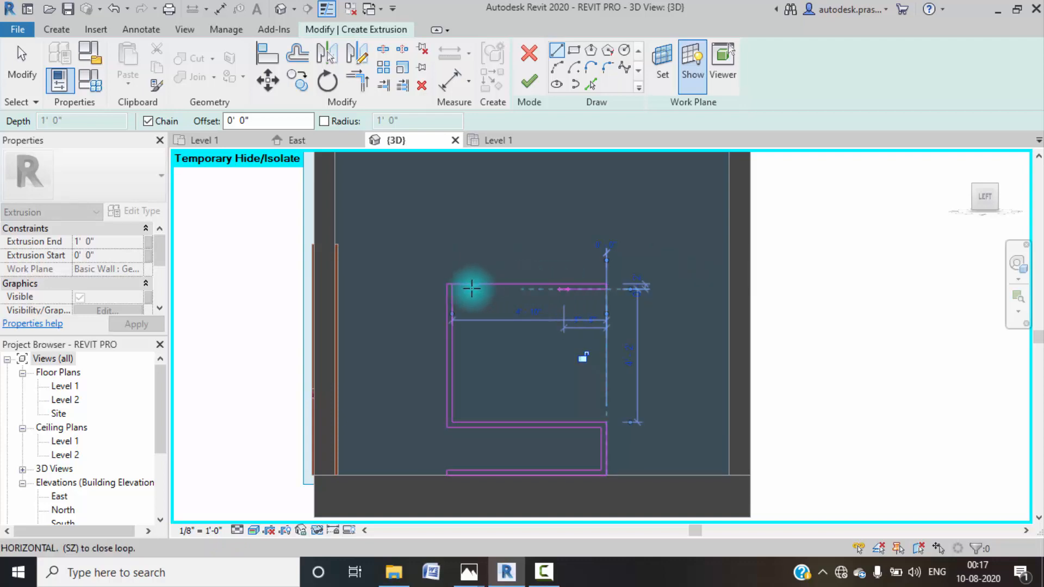
{"action": "scroll", "coordinate": [451, 289], "scroll_direction": "up", "scroll_amount": 2}
{"action": "left_click", "coordinate": [450, 289]}
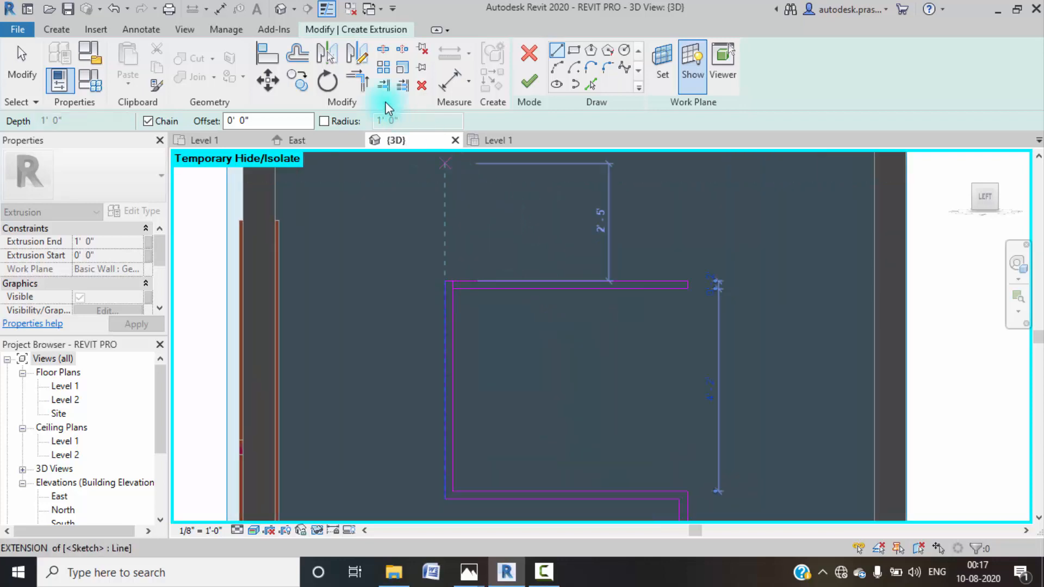
- Trim the overhead board's lower line and the upright's inner line to a corner and finish the extrusion sketch
{"action": "left_click", "coordinate": [357, 81]}
{"action": "scroll", "coordinate": [474, 290], "scroll_direction": "up", "scroll_amount": 4}
{"action": "left_click", "coordinate": [467, 288]}
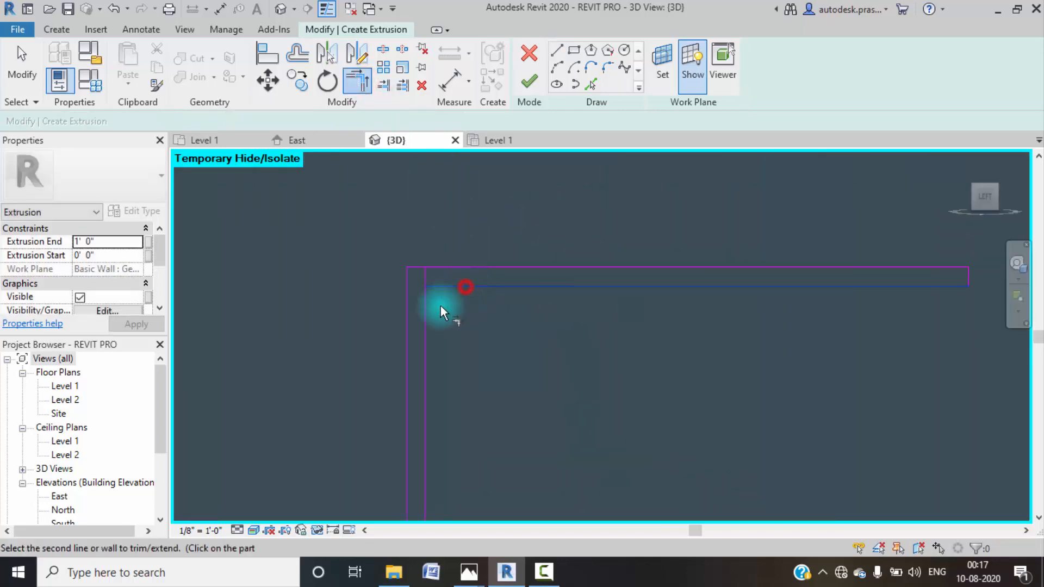
{"action": "left_click", "coordinate": [431, 311]}
{"action": "scroll", "coordinate": [452, 327], "scroll_direction": "down", "scroll_amount": 2}
{"action": "middle_click_drag", "start_coordinate": [530, 345], "coordinate": [569, 337]}
{"action": "key", "text": "Escape"}
{"action": "left_click", "coordinate": [527, 82]}
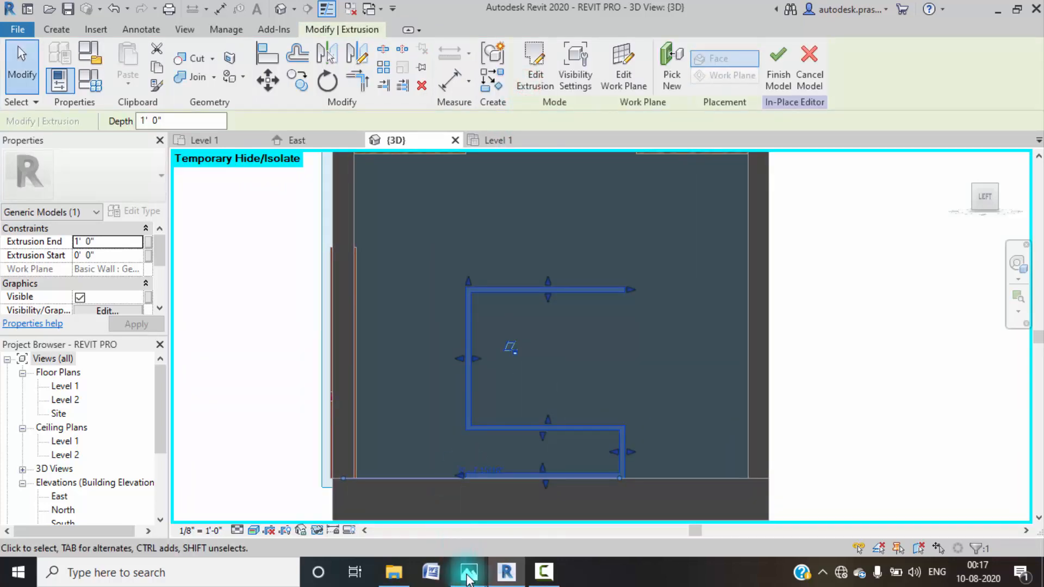
- Compare the extruded boards with the TV unit's reference render in Photos and return to Revit
{"action": "mouse_move", "coordinate": [468, 578]}
{"action": "left_click", "coordinate": [337, 516]}
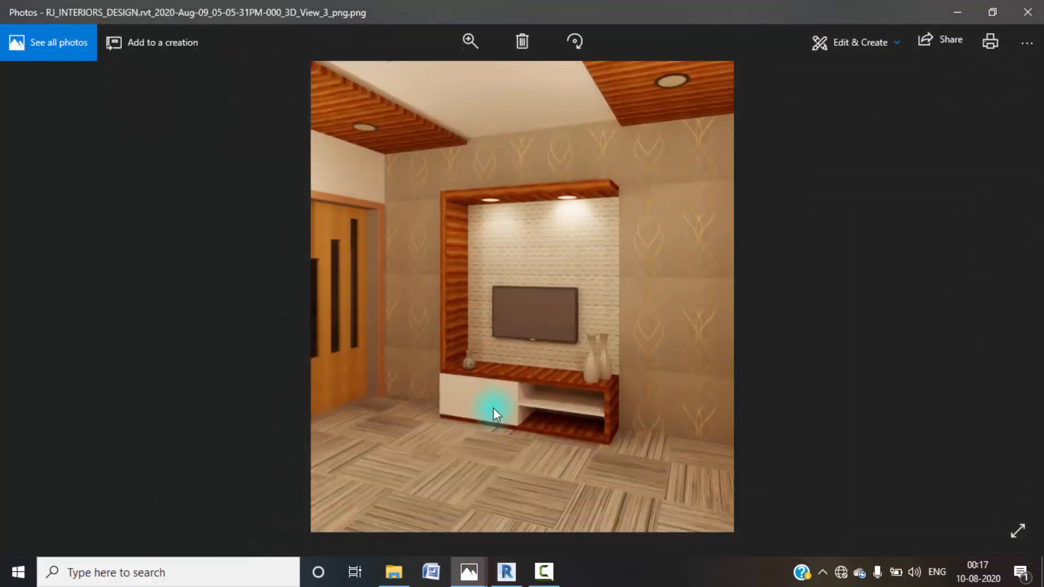
{"action": "left_click", "coordinate": [945, 9]}
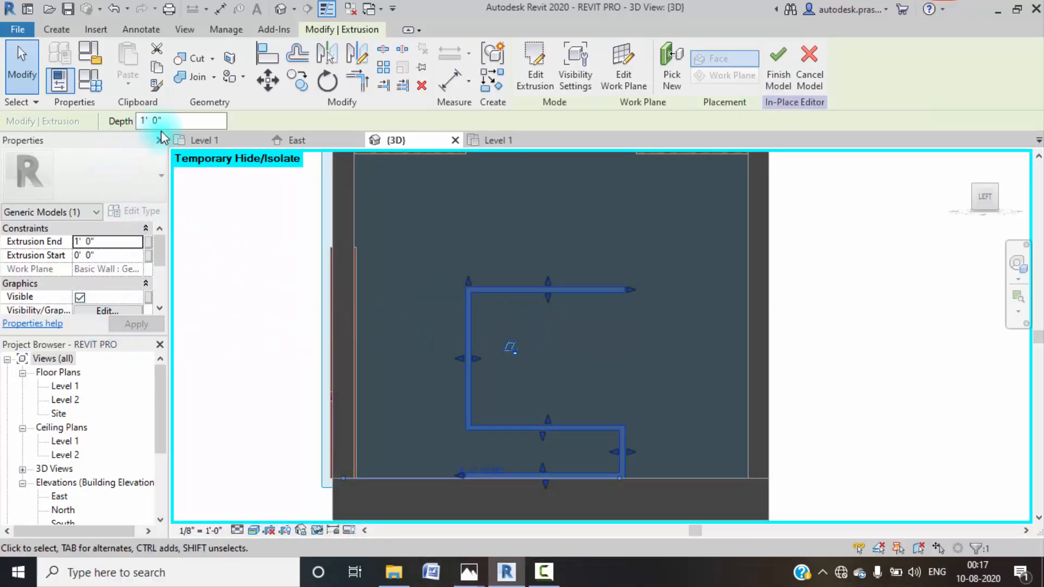
- Set the board extrusion's depth to 1' 3"
{"action": "middle_click_drag", "start_coordinate": [699, 343], "coordinate": [626, 446], "text": "shift"}
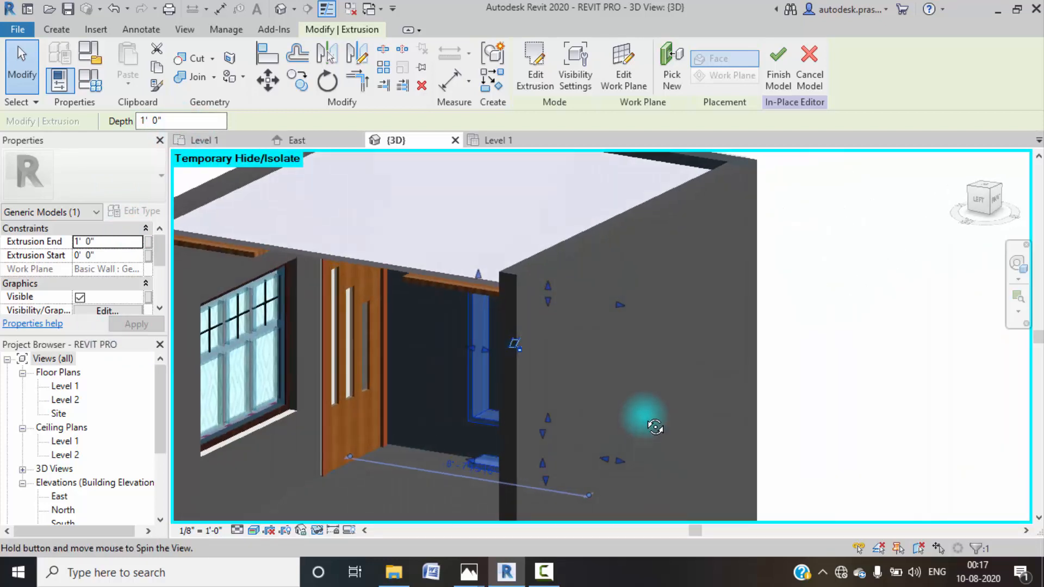
{"action": "left_click", "coordinate": [178, 117]}
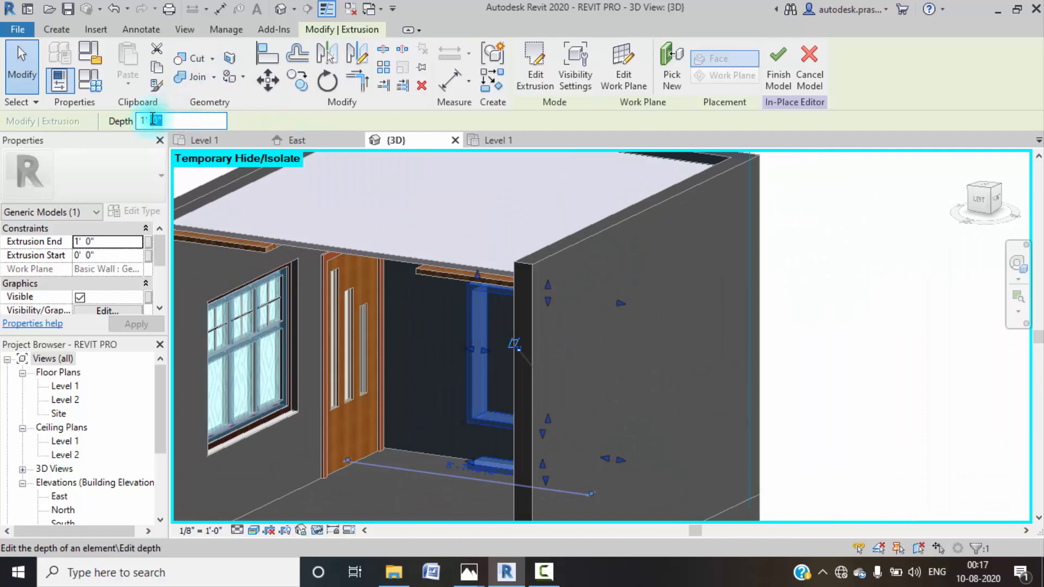
{"action": "key", "text": "Return"}
{"action": "middle_click_drag", "start_coordinate": [187, 240], "coordinate": [399, 298], "text": "shift"}
- Assign the WOODEN2 material to the board extrusion and deselect it
{"action": "scroll", "coordinate": [135, 305], "scroll_direction": "down", "scroll_amount": 2}
{"action": "left_click", "coordinate": [141, 284]}
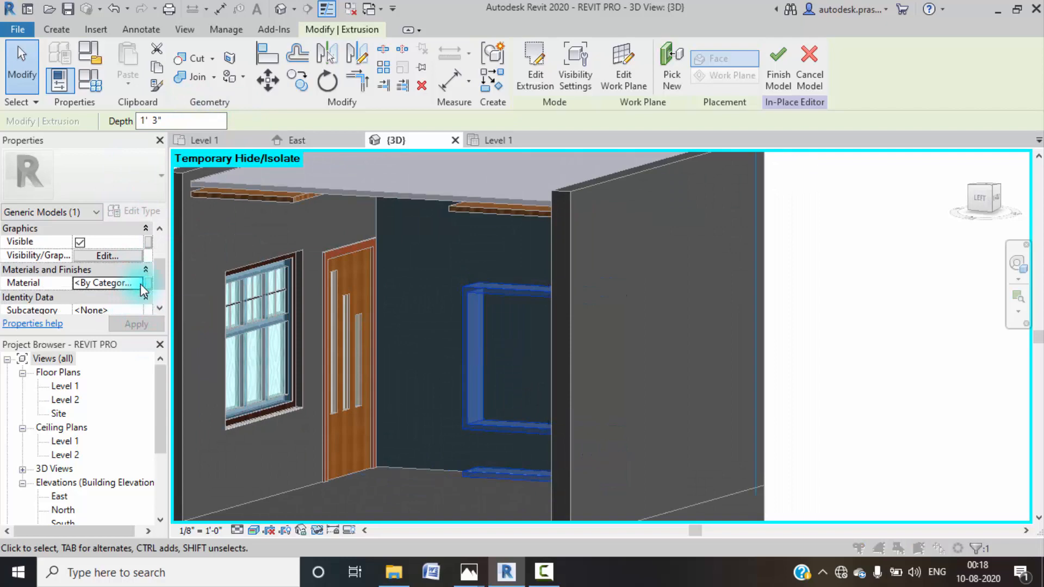
{"action": "left_click", "coordinate": [142, 283]}
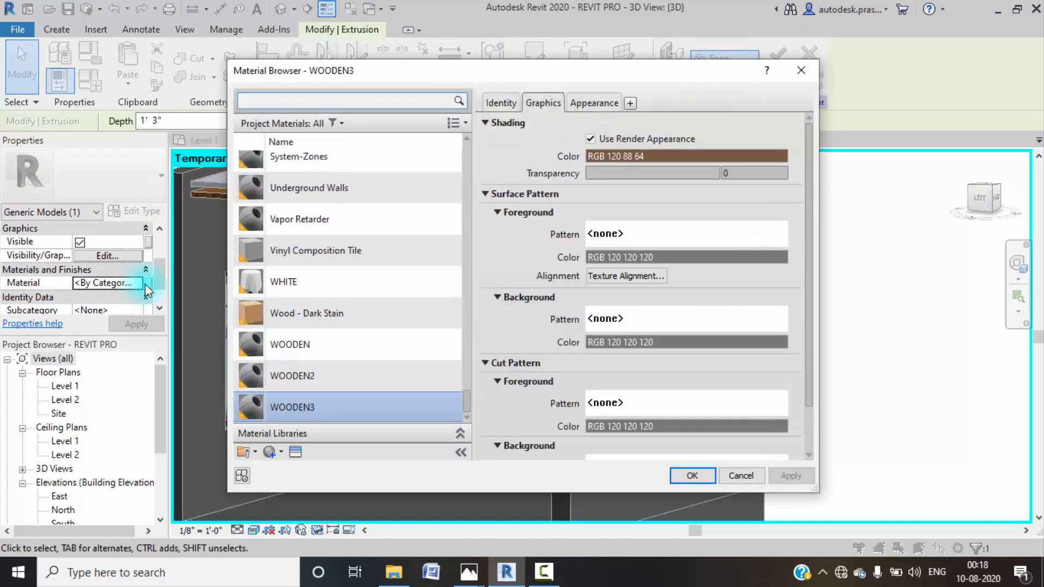
{"action": "left_click", "coordinate": [323, 375]}
{"action": "left_click", "coordinate": [690, 477]}
{"action": "left_click", "coordinate": [811, 387]}
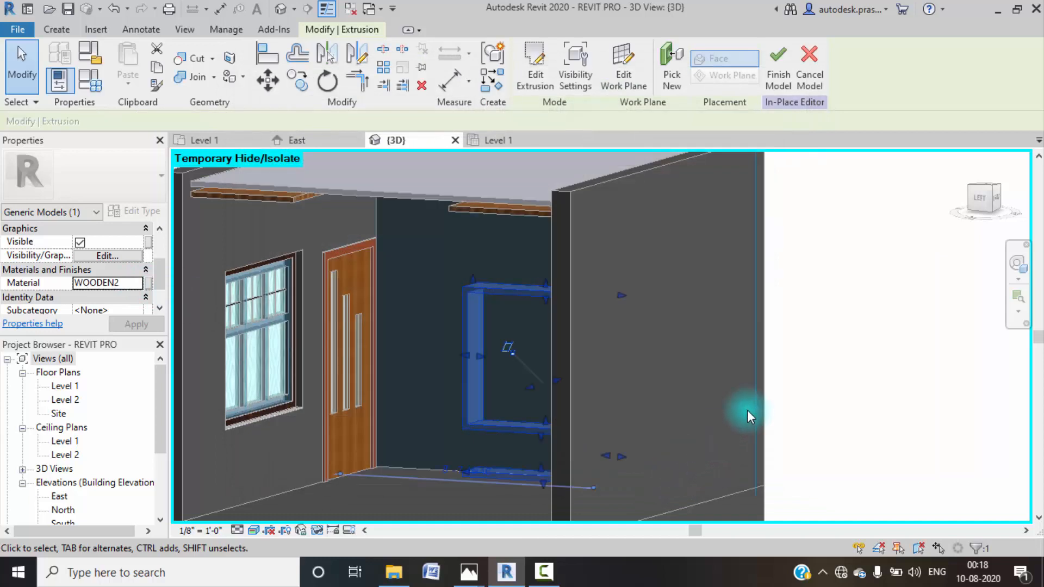
{"action": "left_click", "coordinate": [501, 434]}
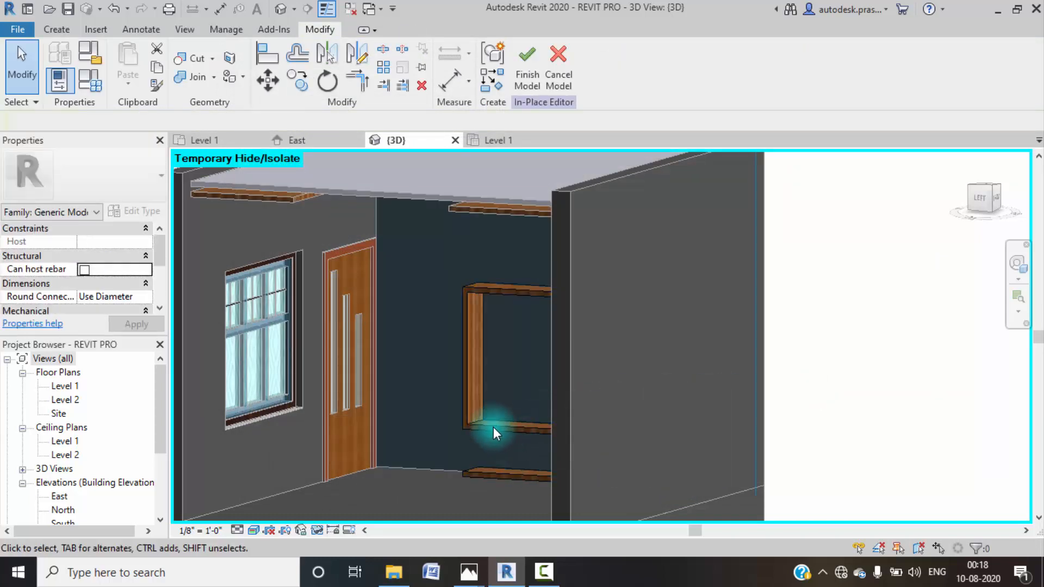
- Start a new extrusion in the left view and sketch a rectangle about 3'-2" wide between the lower box's boards, from its open end
{"action": "middle_click_drag", "start_coordinate": [513, 442], "coordinate": [504, 391], "text": "shift"}
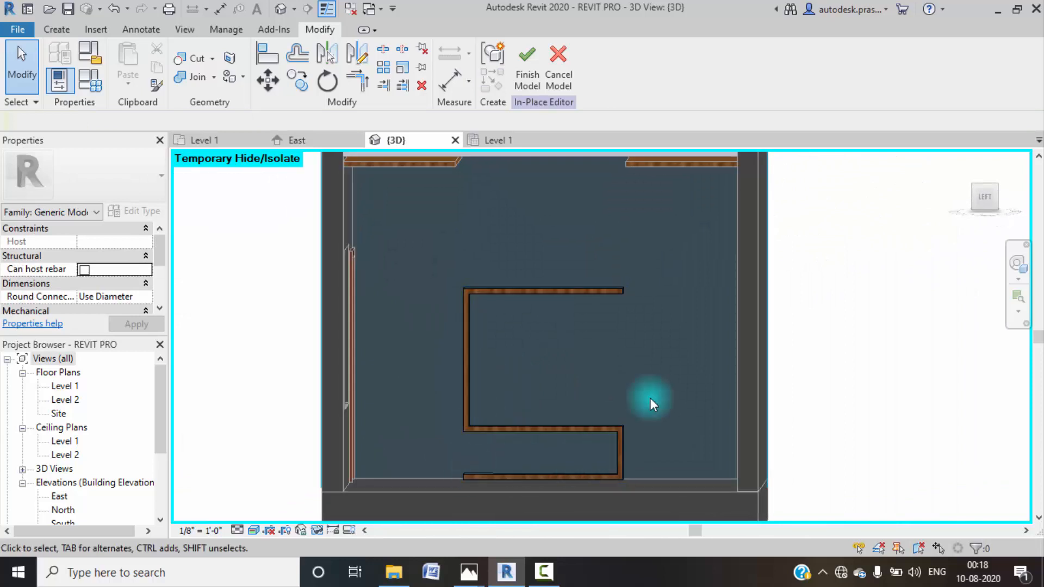
{"action": "left_click", "coordinate": [987, 197]}
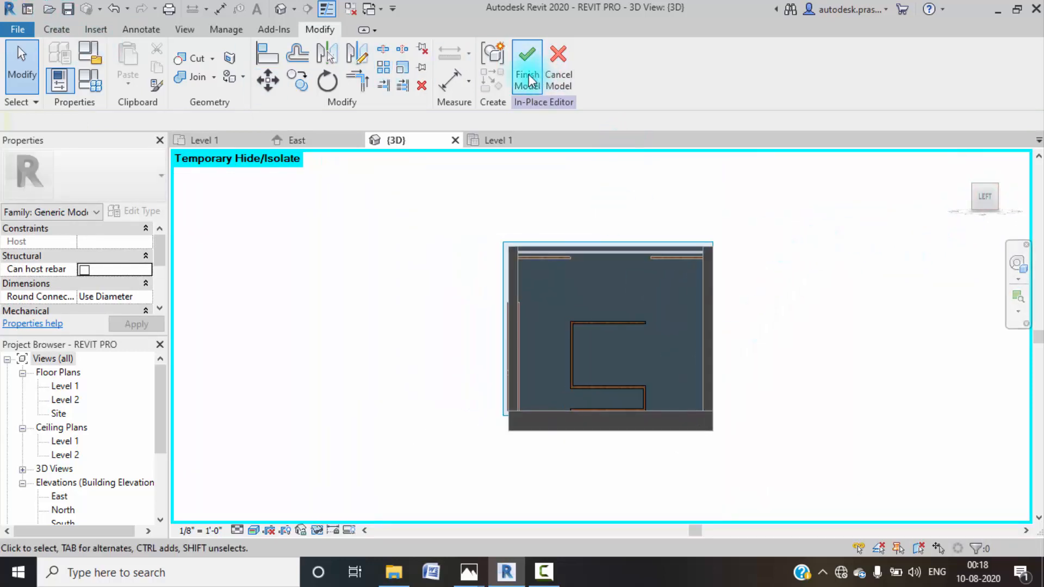
{"action": "left_click", "coordinate": [55, 28]}
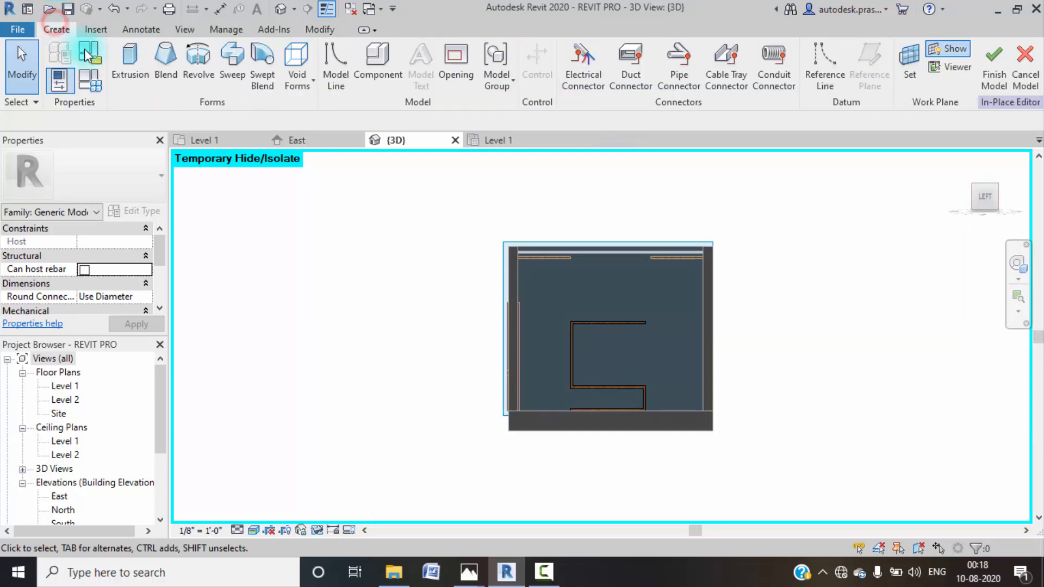
{"action": "left_click", "coordinate": [123, 62]}
{"action": "scroll", "coordinate": [626, 413], "scroll_direction": "up", "scroll_amount": 5}
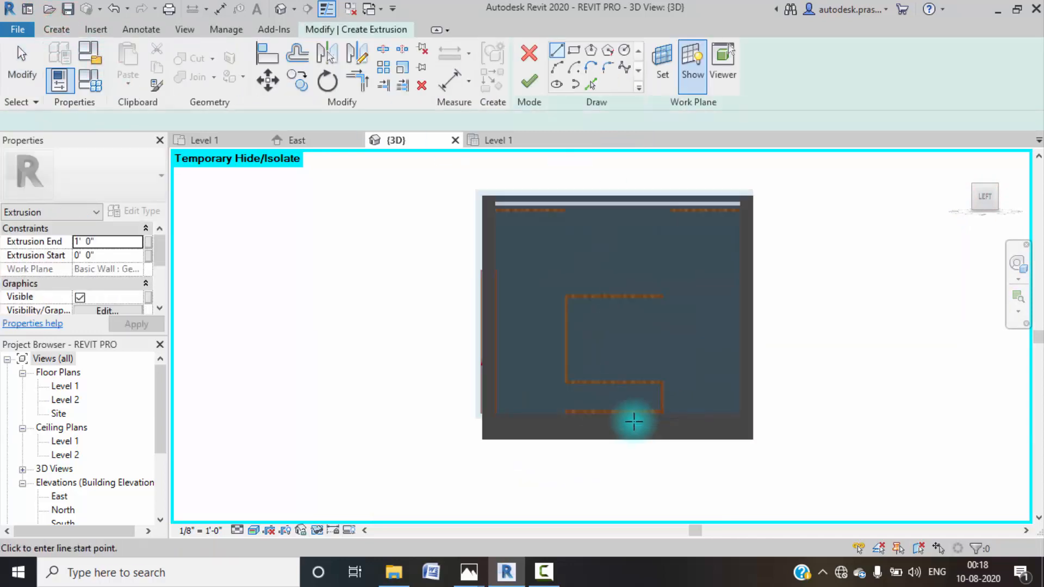
{"action": "left_click", "coordinate": [575, 54]}
{"action": "scroll", "coordinate": [527, 371], "scroll_direction": "up", "scroll_amount": 3}
{"action": "left_click", "coordinate": [528, 358]}
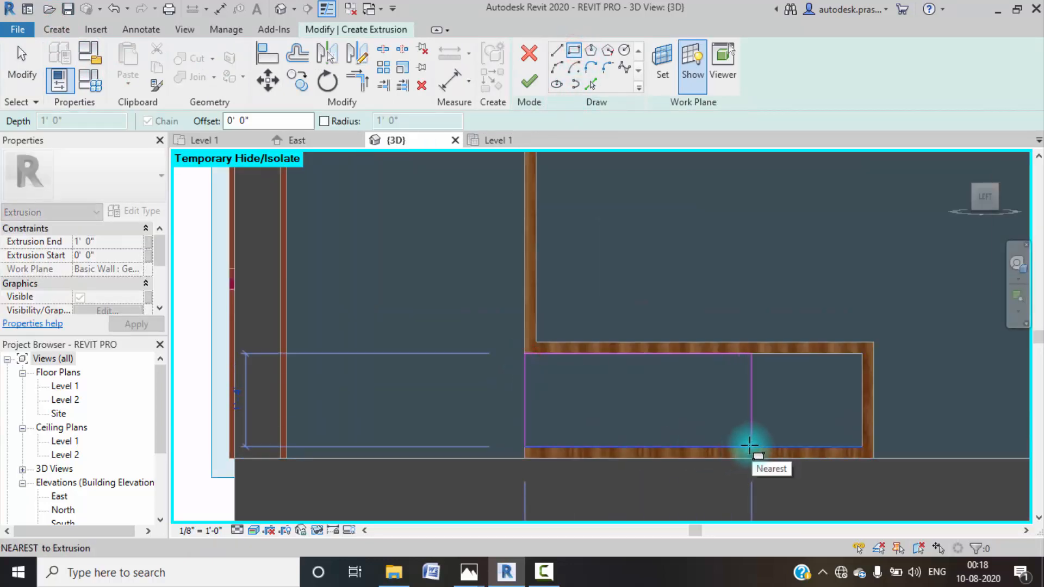
{"action": "scroll", "coordinate": [749, 446], "scroll_direction": "down", "scroll_amount": 4}
{"action": "middle_click_drag", "start_coordinate": [741, 447], "coordinate": [735, 431]}
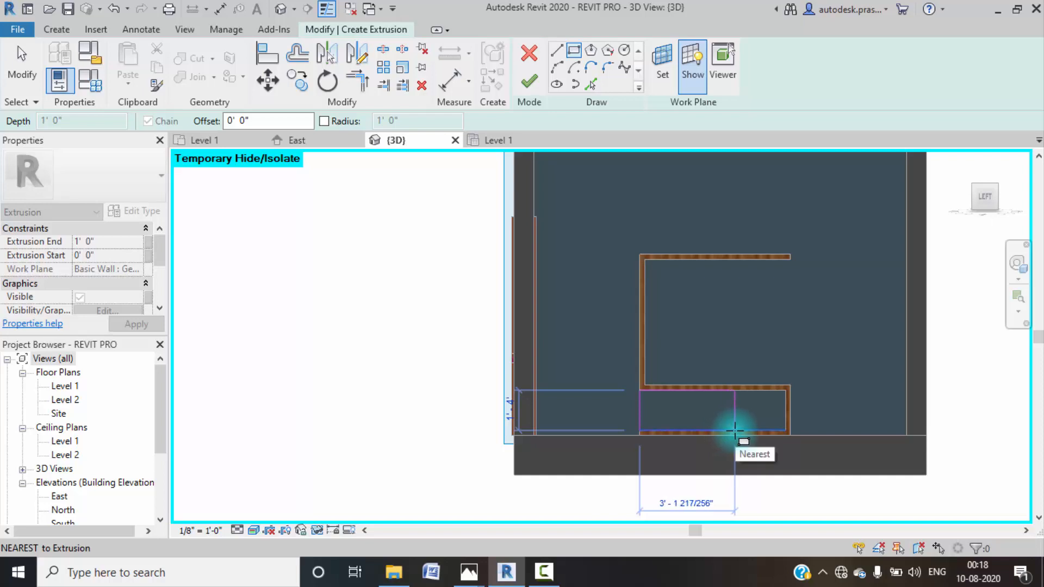
{"action": "left_click", "coordinate": [736, 431]}
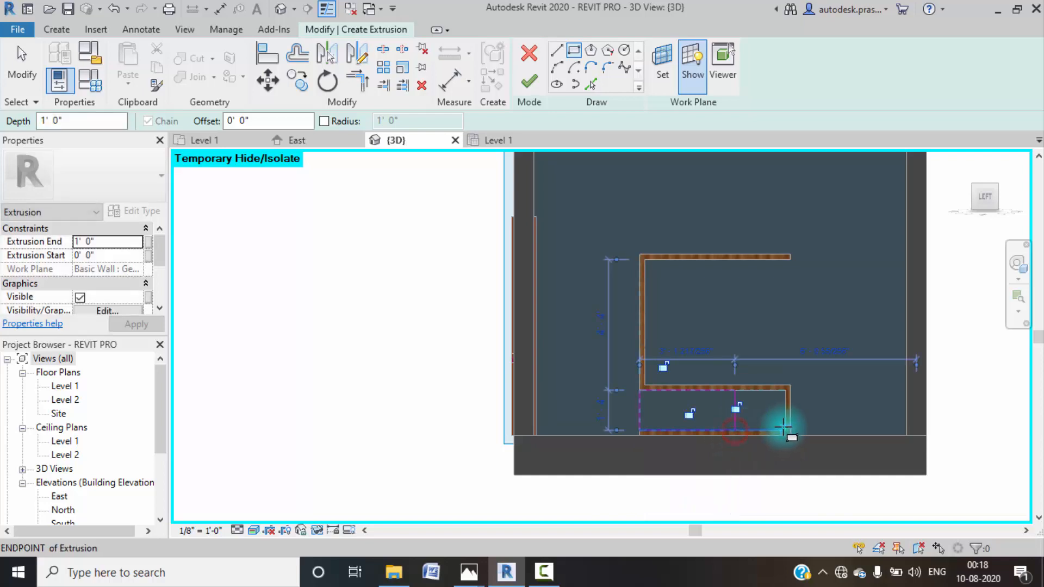
- Set the rectangle's width to 3' and finish the extrusion sketch
{"action": "left_click", "coordinate": [696, 355]}
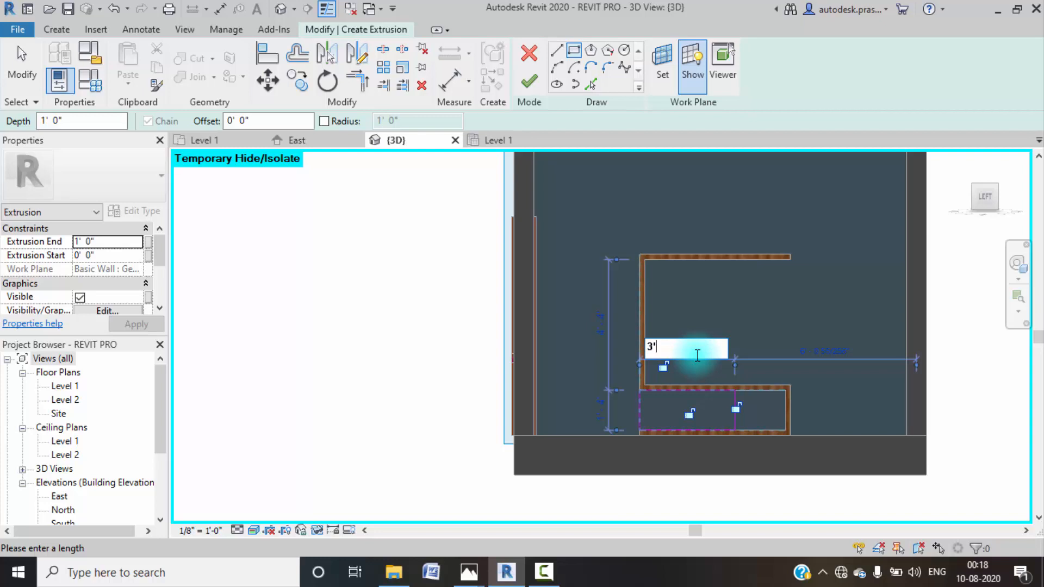
{"action": "type", "text": "3'"}
{"action": "key", "text": "Return"}
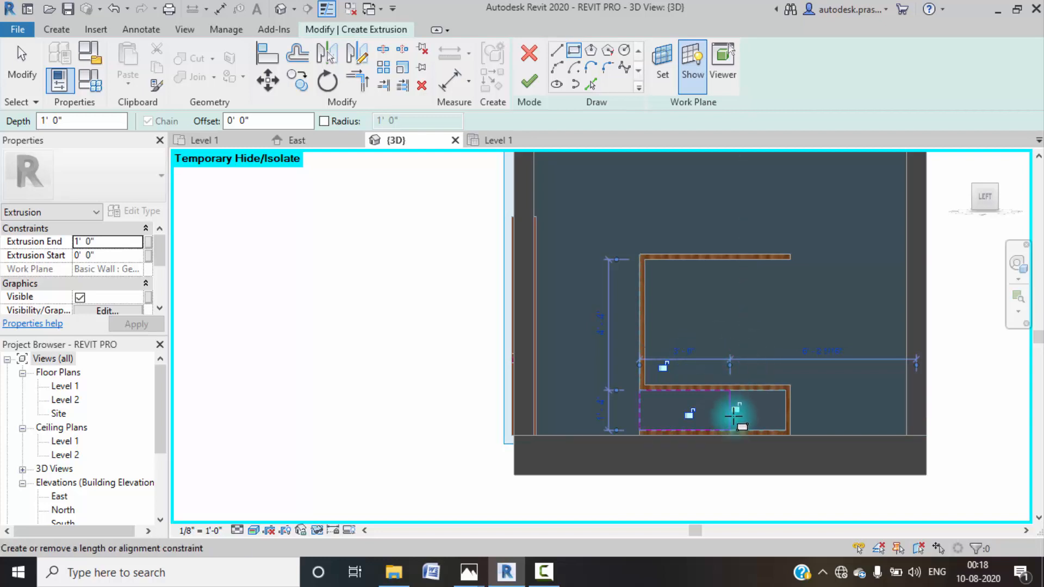
{"action": "scroll", "coordinate": [699, 415], "scroll_direction": "up", "scroll_amount": 4}
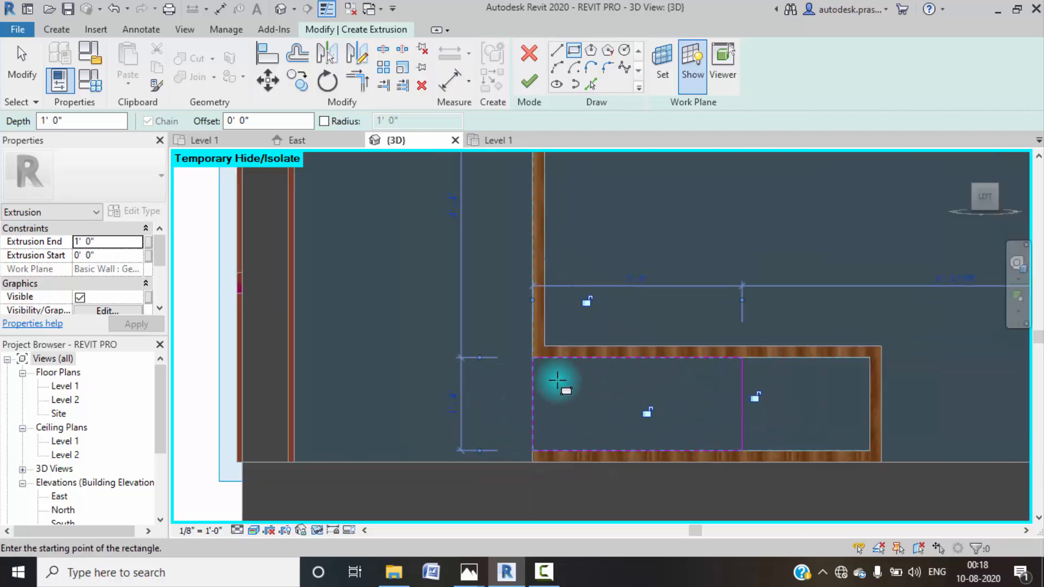
{"action": "scroll", "coordinate": [543, 383], "scroll_direction": "up", "scroll_amount": 2}
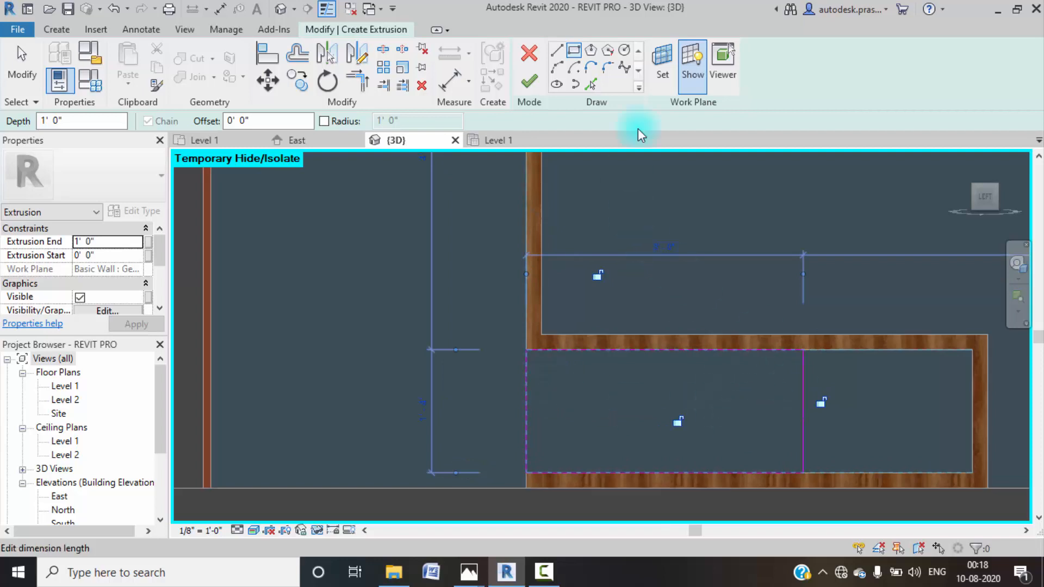
{"action": "left_click", "coordinate": [531, 83]}
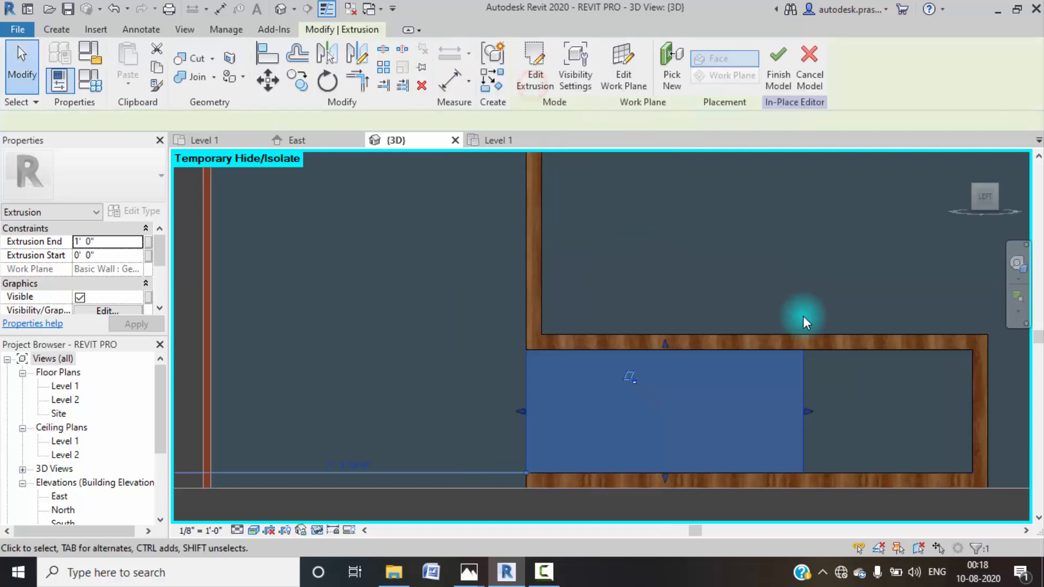
- Select the new block in the lower box and set its extrusion depth to 1' 3"
{"action": "middle_click_drag", "start_coordinate": [804, 357], "coordinate": [840, 413], "text": "shift"}
{"action": "left_click", "coordinate": [403, 327]}
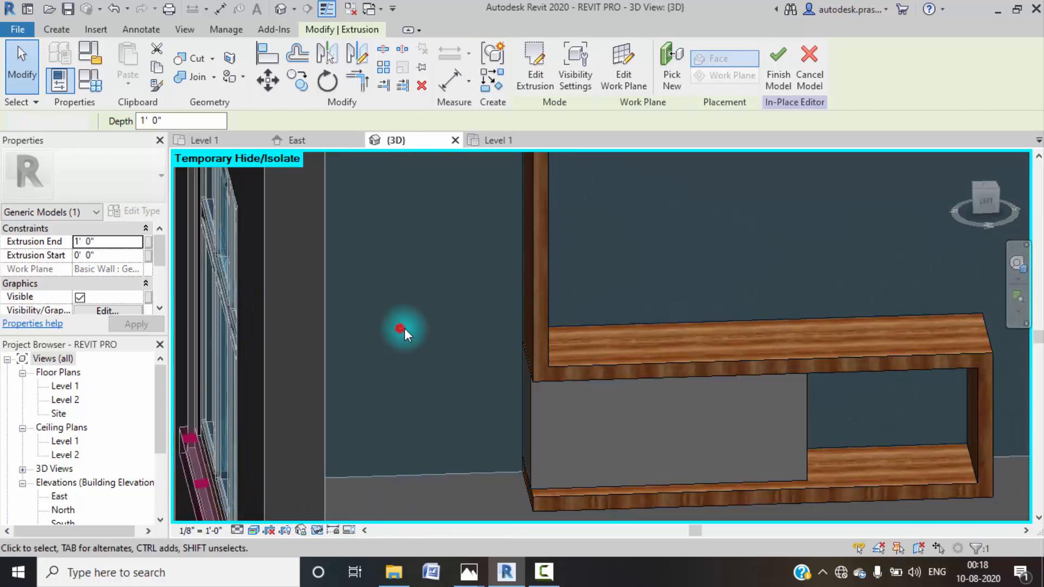
{"action": "left_click", "coordinate": [531, 418]}
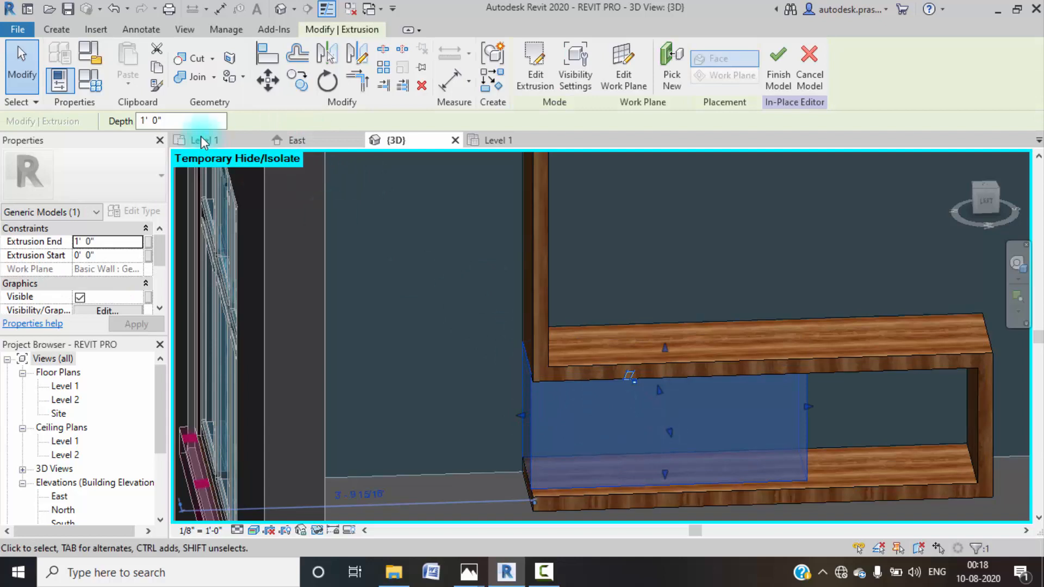
{"action": "left_click_drag", "start_coordinate": [183, 121], "coordinate": [152, 122]}
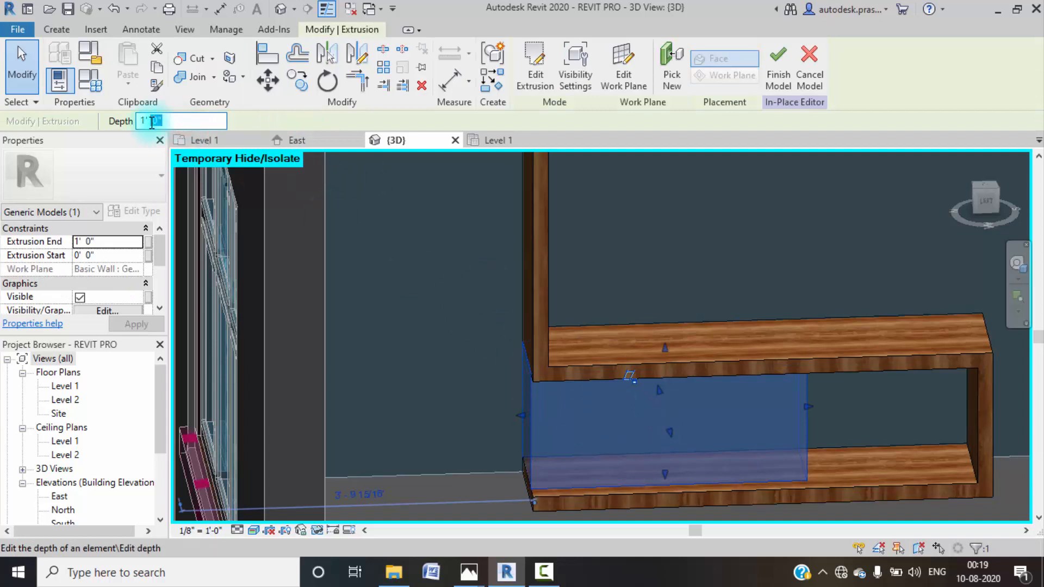
{"action": "type", "text": "3"}
{"action": "key", "text": "Return"}
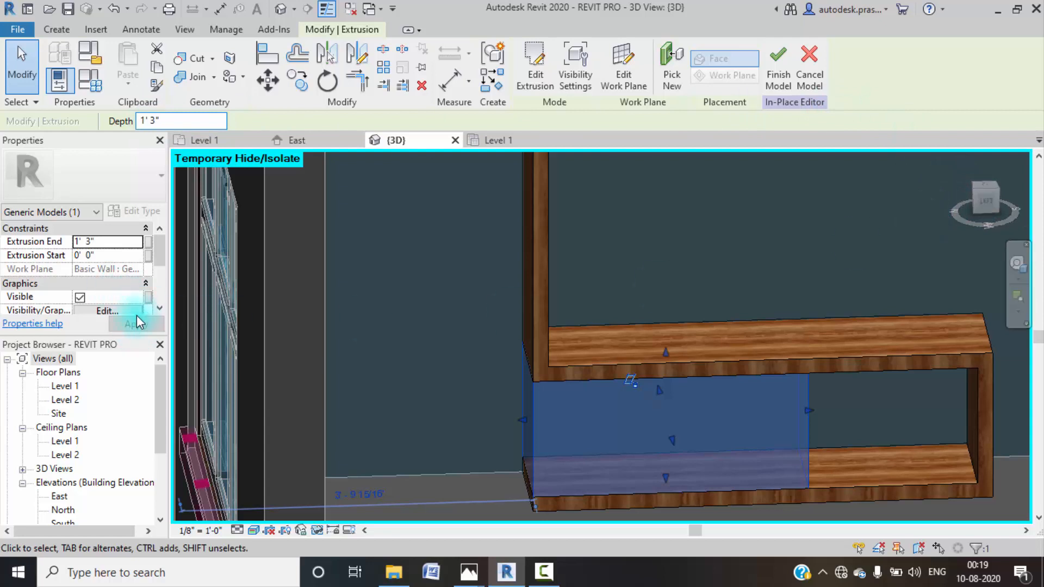
- Assign the SMOOTH WHITE material to the selected block in the lower box and deselect it
{"action": "scroll", "coordinate": [127, 299], "scroll_direction": "down", "scroll_amount": 2}
{"action": "left_click", "coordinate": [136, 285]}
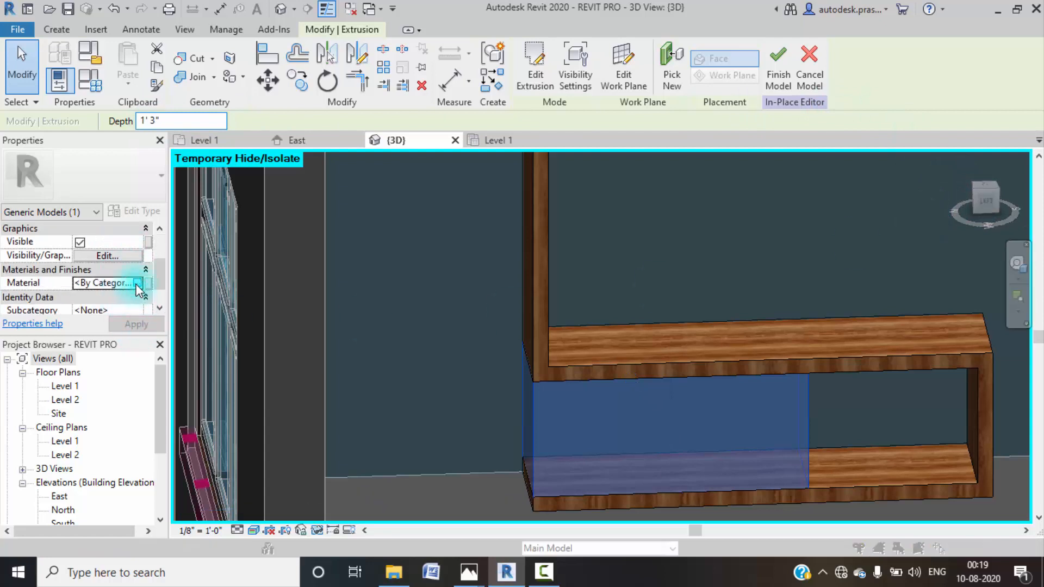
{"action": "left_click", "coordinate": [137, 284]}
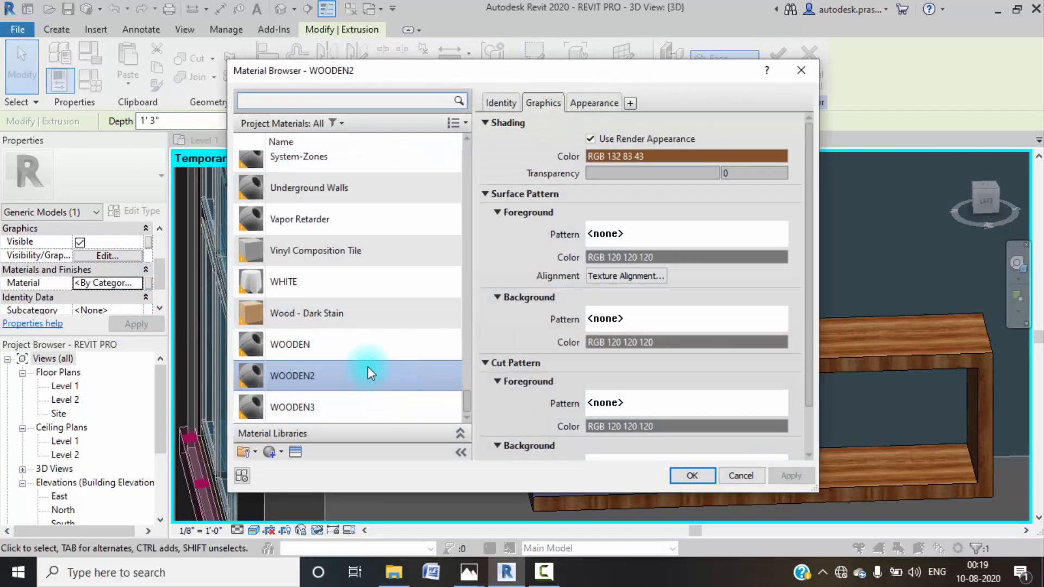
{"action": "scroll", "coordinate": [368, 373], "scroll_direction": "up", "scroll_amount": 4}
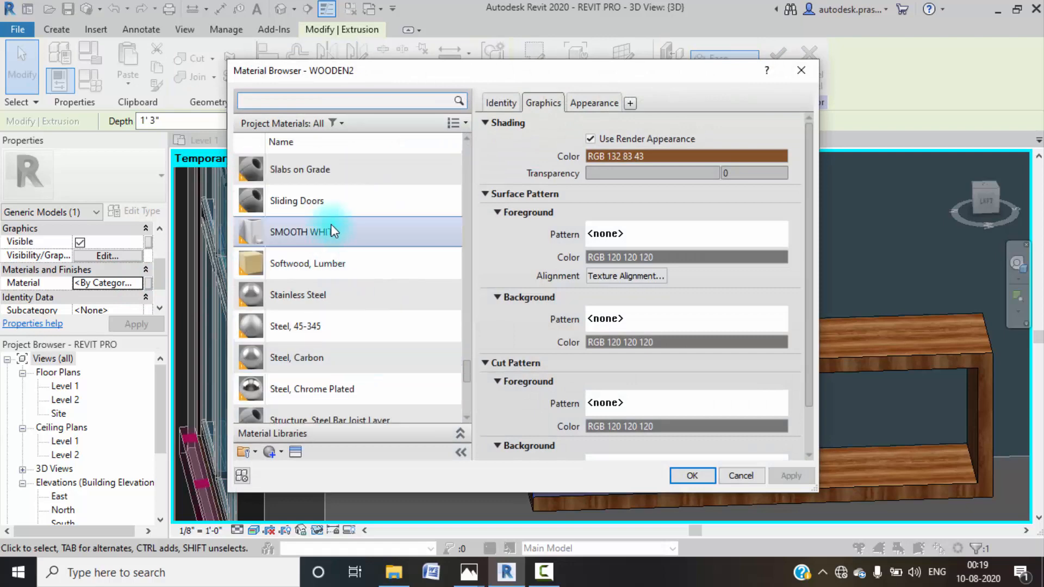
{"action": "left_click", "coordinate": [330, 232]}
{"action": "left_click", "coordinate": [677, 476]}
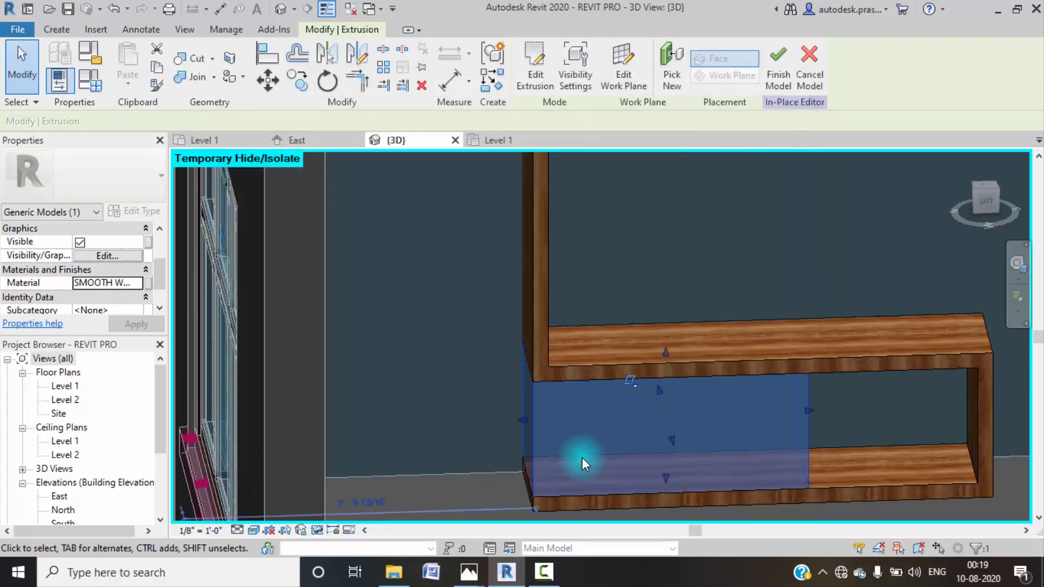
{"action": "left_click", "coordinate": [472, 491]}
- Check the TV unit's reference render in Photos and start a new Revit extrusion with the white block's front face as work plane
{"action": "left_click", "coordinate": [988, 207]}
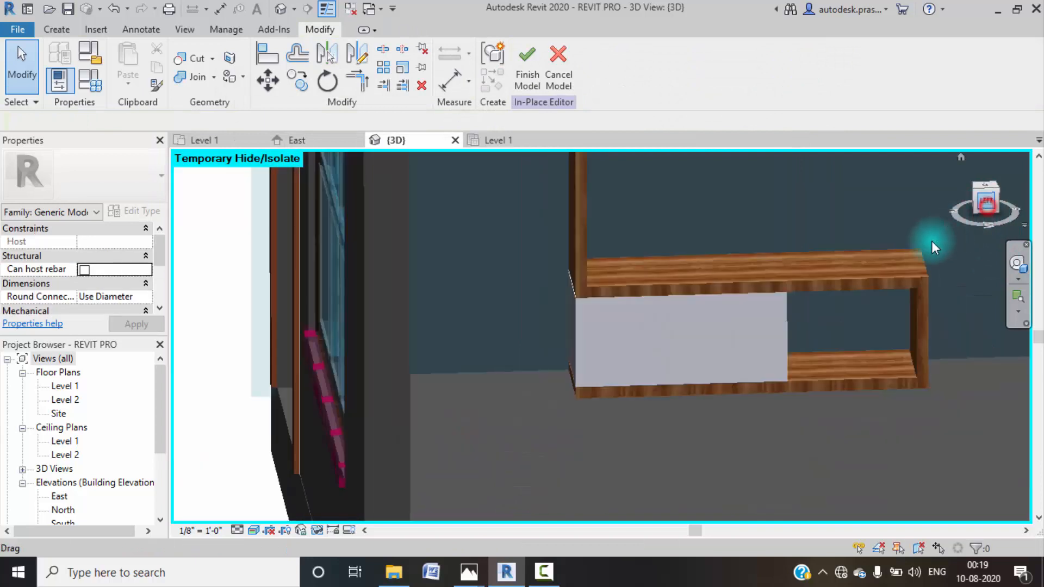
{"action": "scroll", "coordinate": [586, 383], "scroll_direction": "up", "scroll_amount": 4}
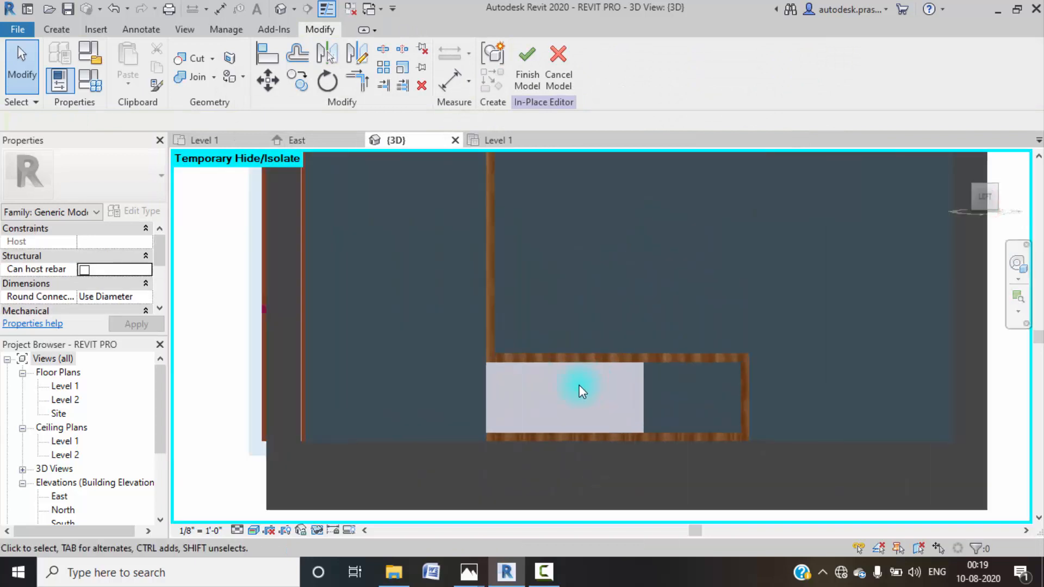
{"action": "mouse_move", "coordinate": [481, 579]}
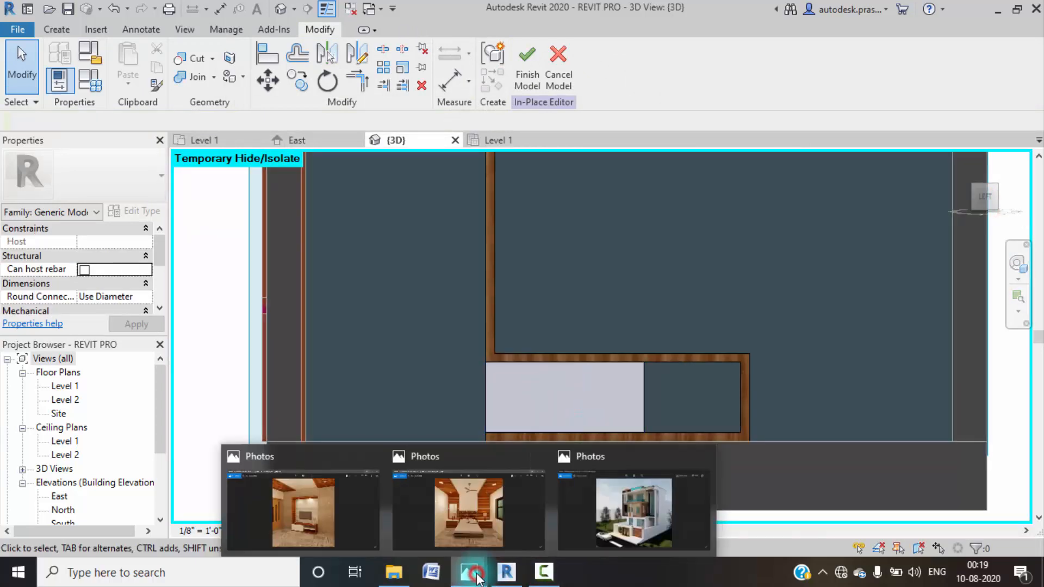
{"action": "left_click", "coordinate": [320, 515]}
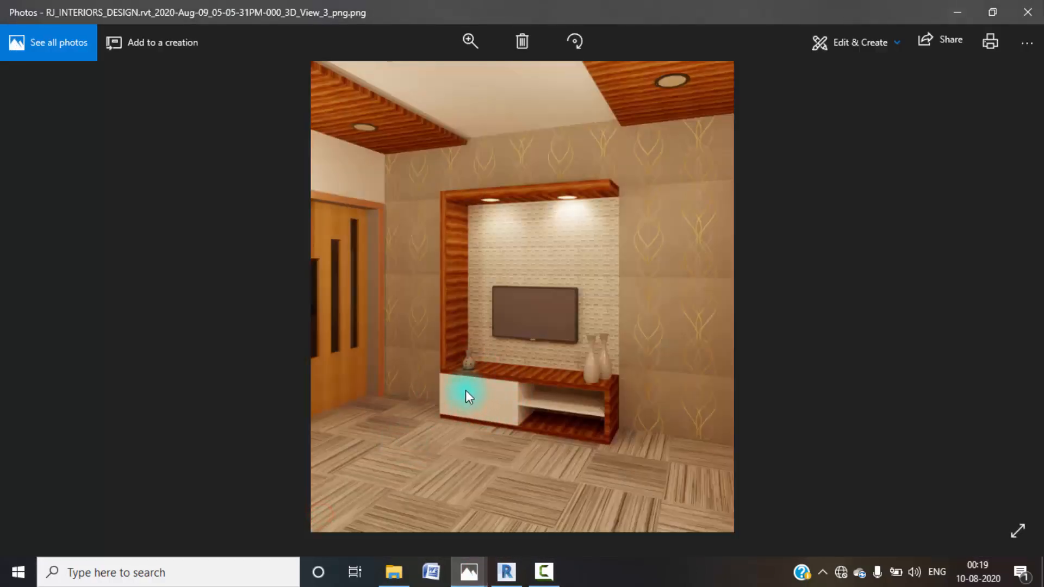
{"action": "left_click", "coordinate": [963, 6]}
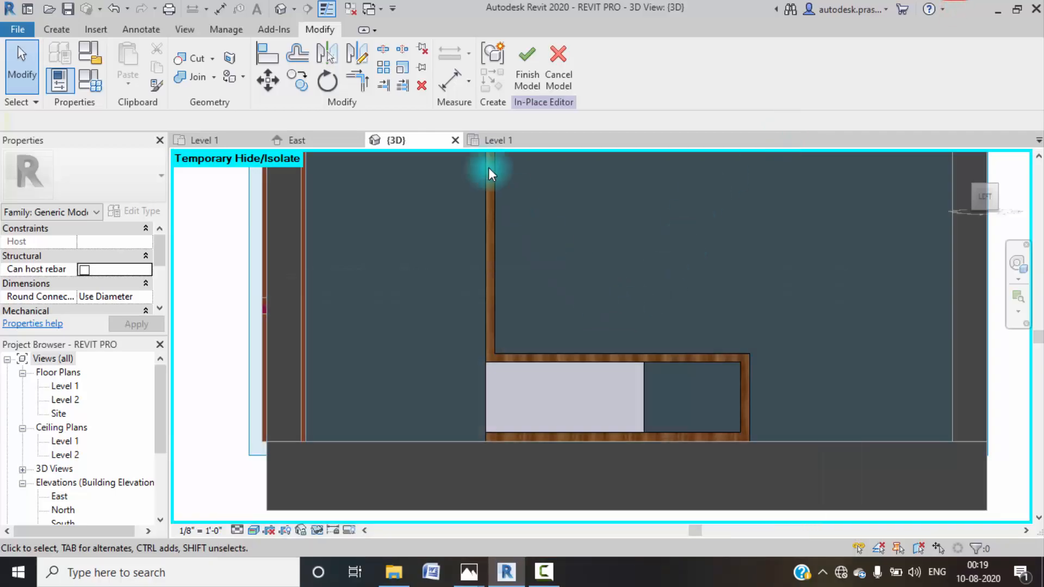
{"action": "left_click", "coordinate": [69, 32]}
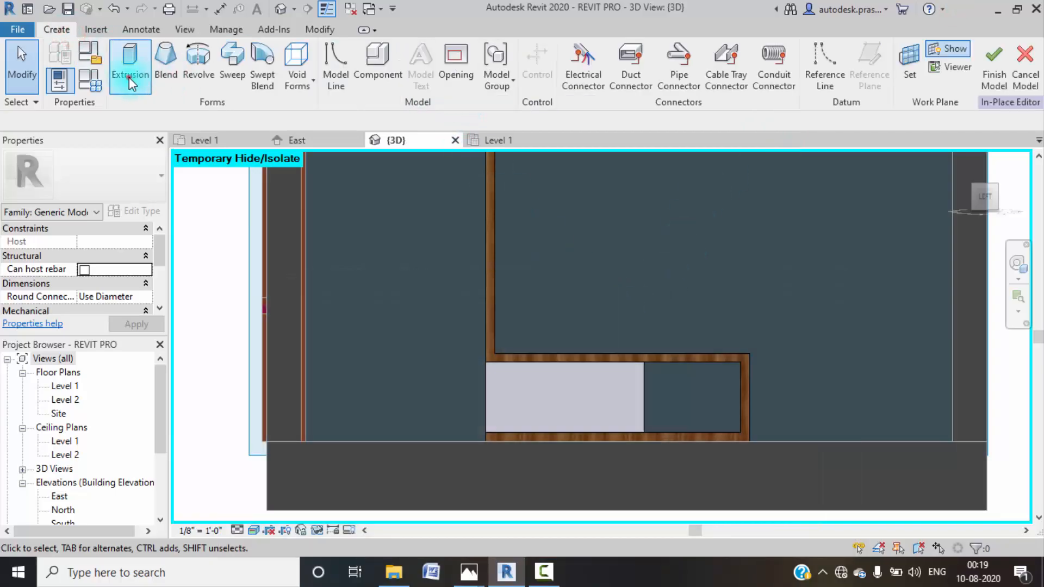
{"action": "left_click", "coordinate": [653, 78]}
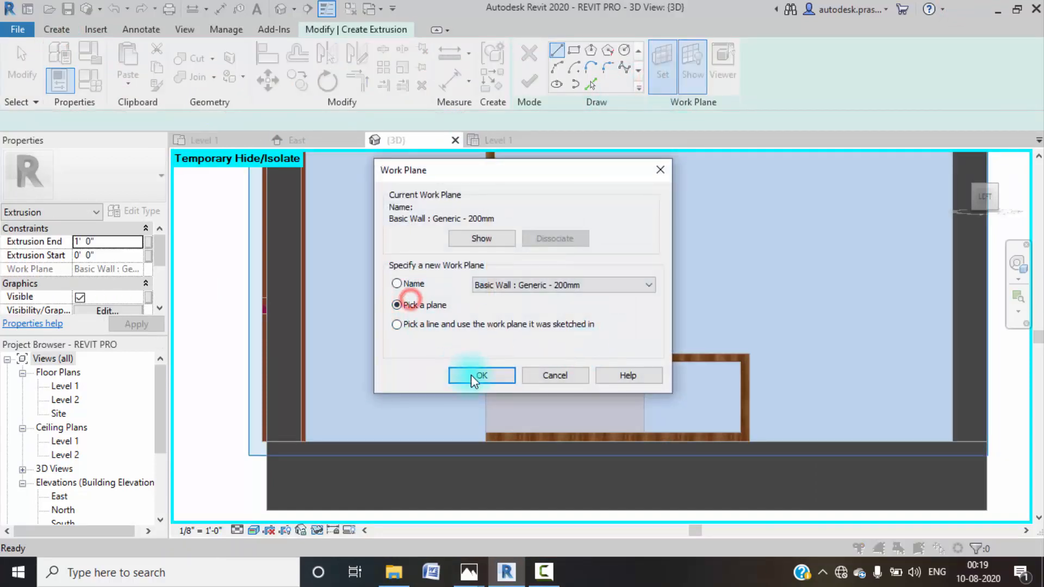
{"action": "left_click", "coordinate": [471, 376]}
{"action": "left_click", "coordinate": [641, 397]}
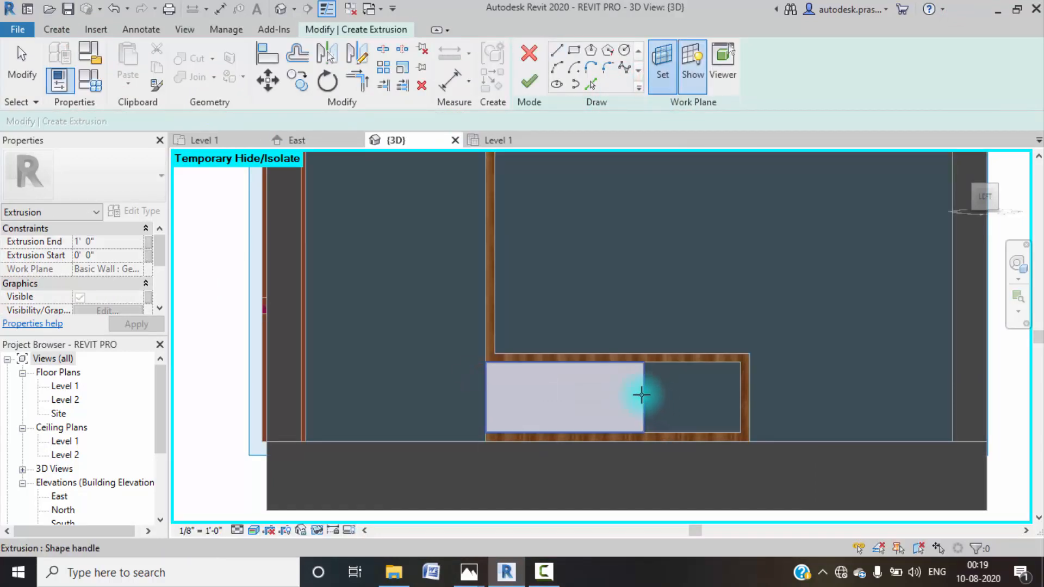
{"action": "left_click", "coordinate": [691, 80]}
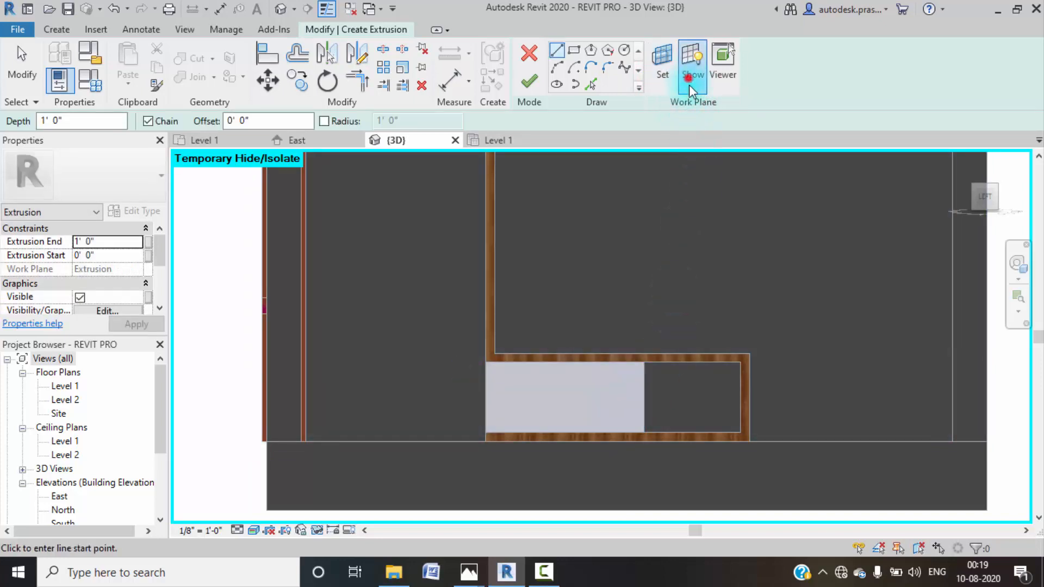
- Sketch a rectangle over the white block's entire front face, from corner to opposite corner
{"action": "scroll", "coordinate": [598, 402], "scroll_direction": "up", "scroll_amount": 3}
{"action": "left_click", "coordinate": [575, 51]}
{"action": "left_click", "coordinate": [385, 309]}
{"action": "left_click", "coordinate": [660, 432]}
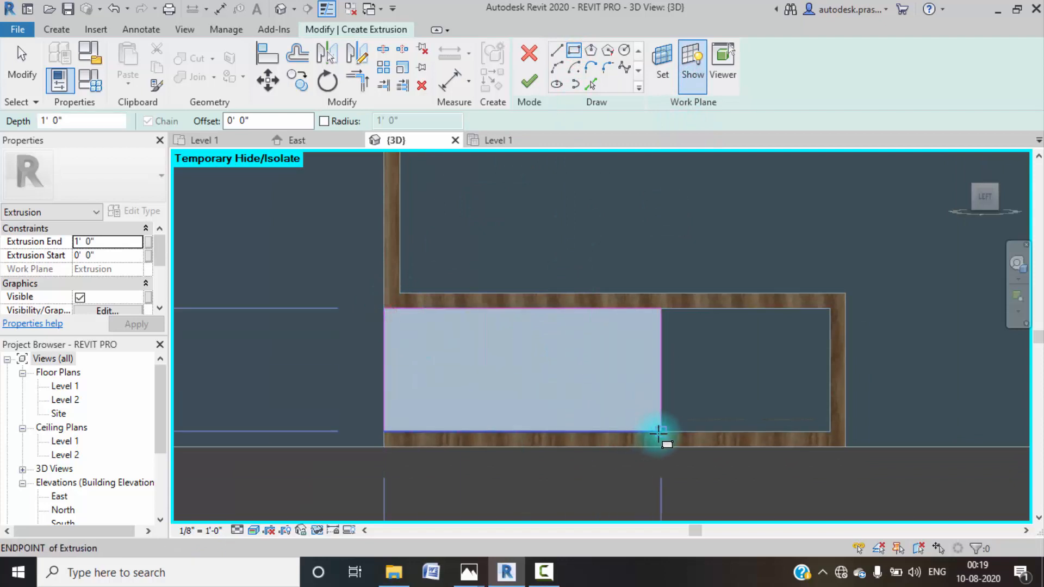
- Draw a vertical and a horizontal line through the rectangle's edge midpoints, dividing it into four equal panels
{"action": "left_click", "coordinate": [560, 53]}
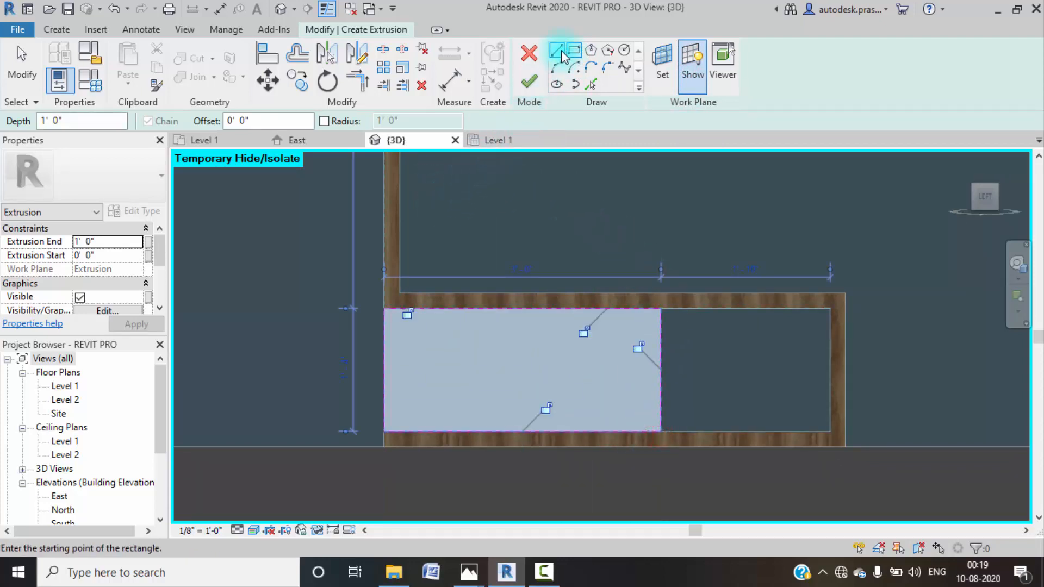
{"action": "left_click", "coordinate": [524, 309]}
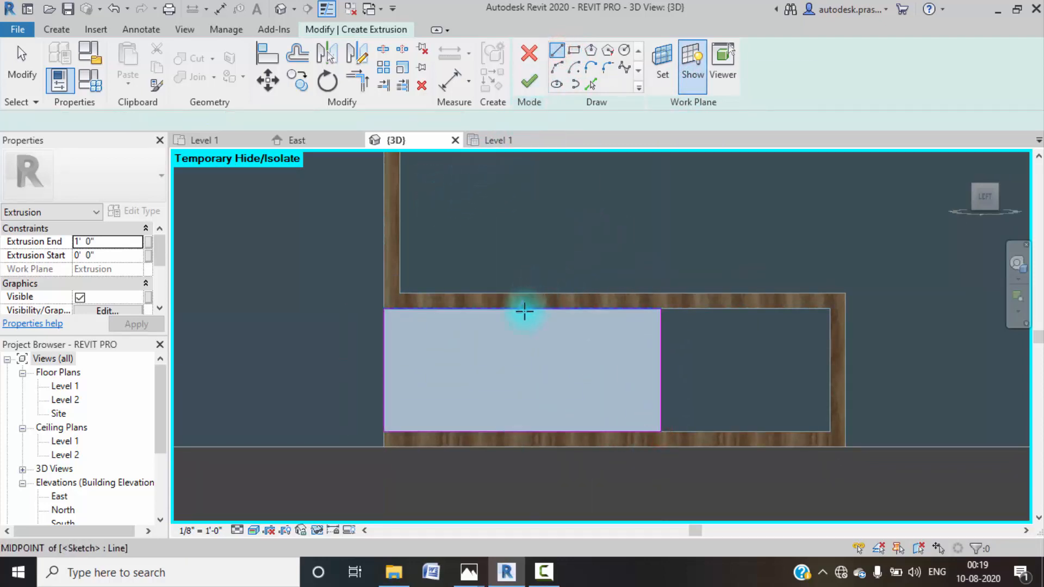
{"action": "left_click", "coordinate": [523, 432]}
{"action": "key", "text": "Escape"}
{"action": "left_click", "coordinate": [384, 370]}
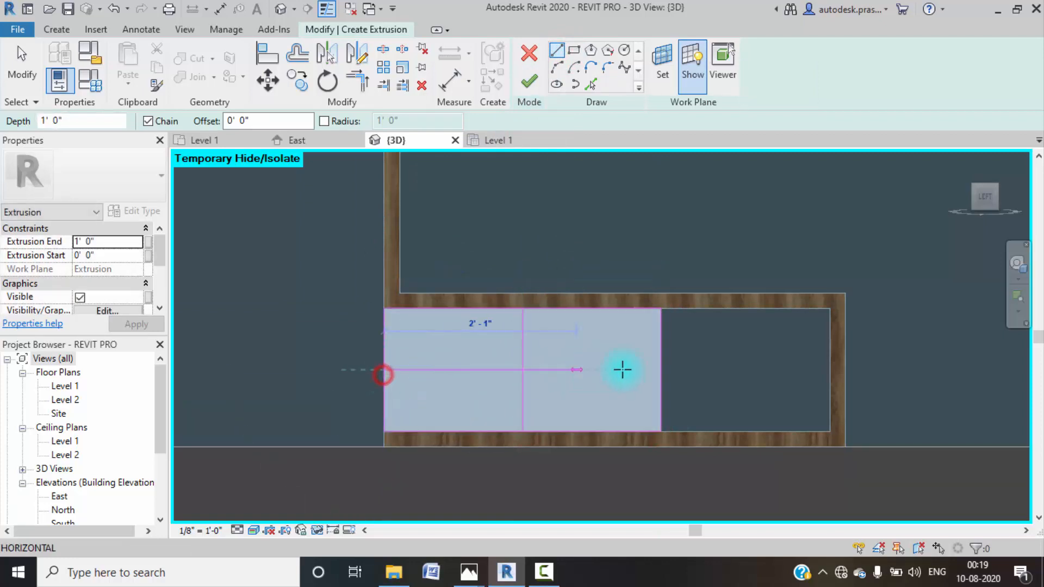
{"action": "left_click", "coordinate": [661, 370]}
{"action": "key", "text": "Escape"}
- Use Pick Lines with a 0.25" offset to add parallel lines on both sides of the vertical and horizontal midlines
{"action": "left_click", "coordinate": [592, 85]}
{"action": "left_click_drag", "start_coordinate": [233, 121], "coordinate": [118, 117]}
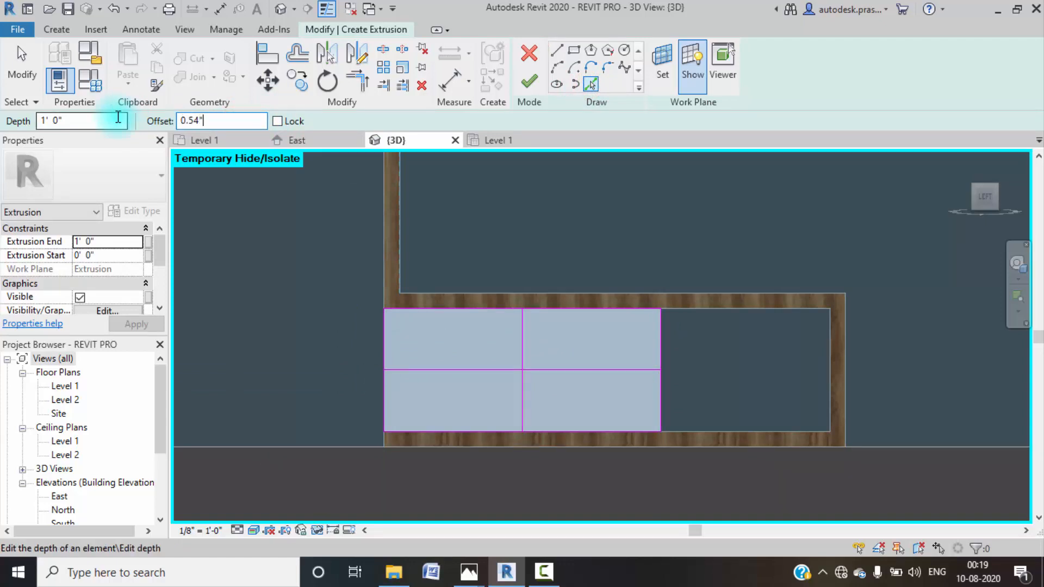
{"action": "type", "text": "0.5"}
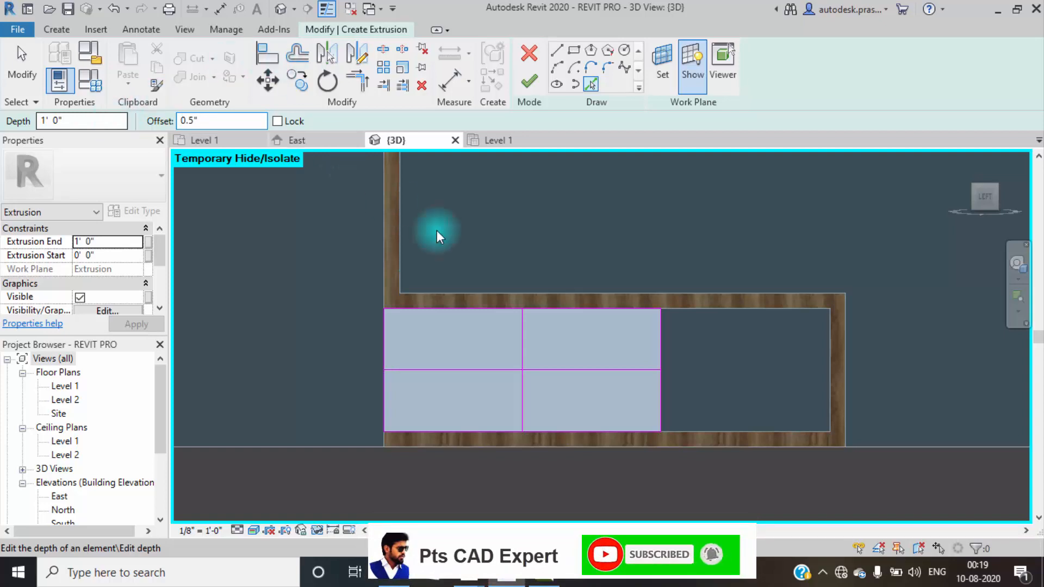
{"action": "scroll", "coordinate": [523, 345], "scroll_direction": "up", "scroll_amount": 4}
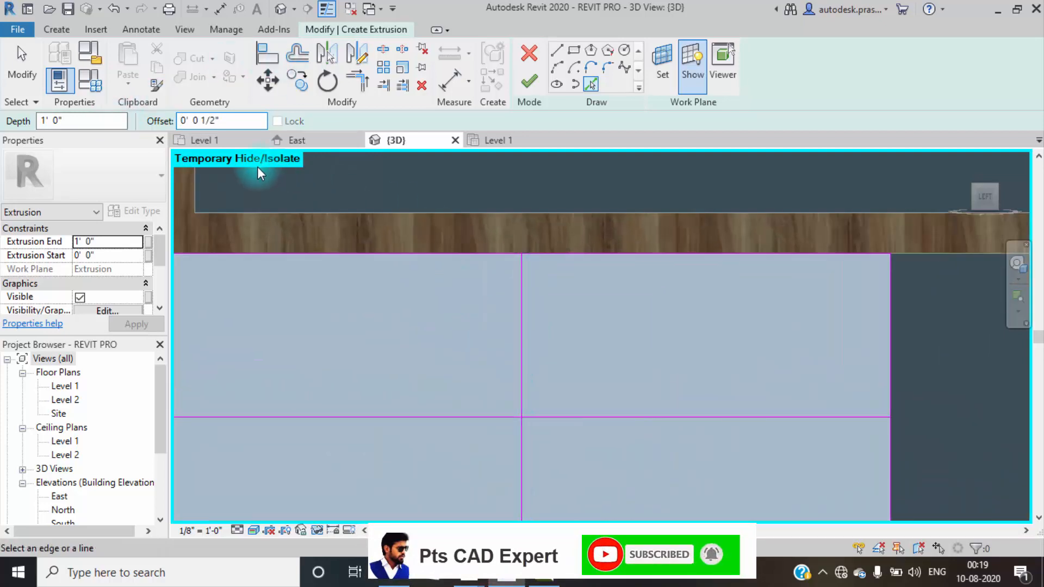
{"action": "left_click", "coordinate": [227, 120]}
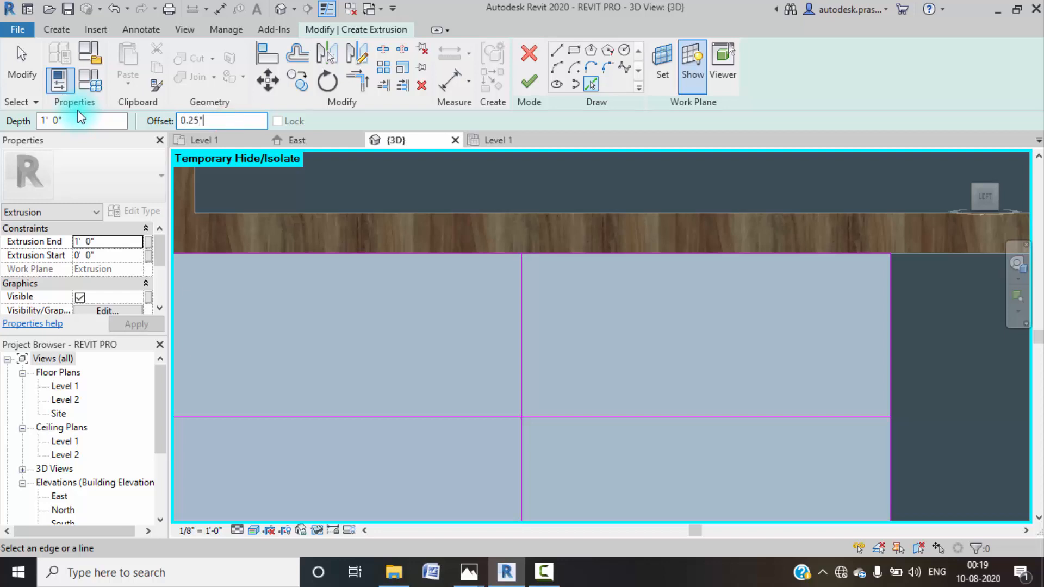
{"action": "left_click", "coordinate": [520, 348]}
{"action": "scroll", "coordinate": [521, 350], "scroll_direction": "up", "scroll_amount": 2}
{"action": "left_click", "coordinate": [521, 351]}
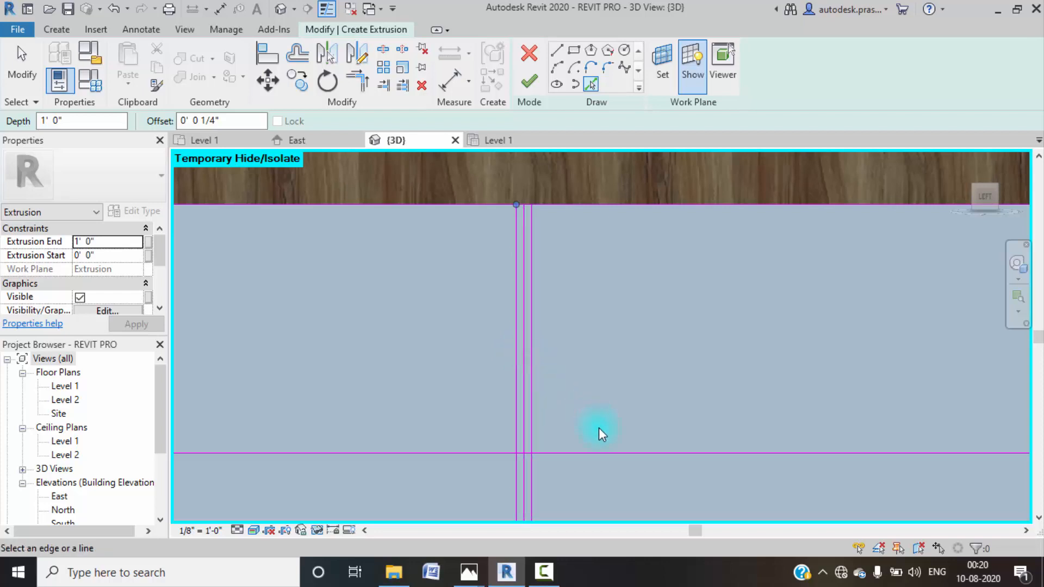
{"action": "left_click", "coordinate": [609, 451]}
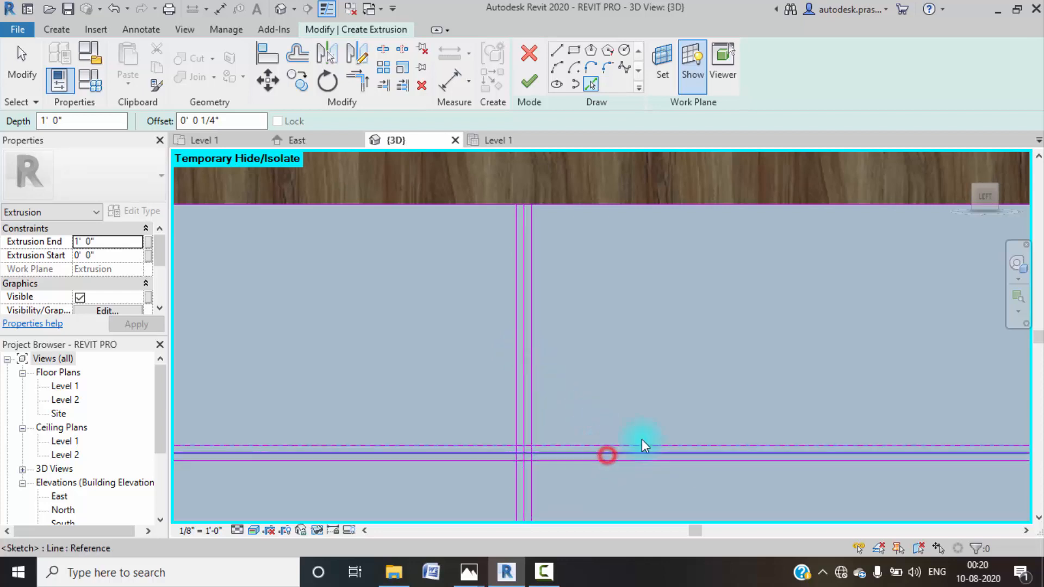
{"action": "scroll", "coordinate": [523, 456], "scroll_direction": "up", "scroll_amount": 4}
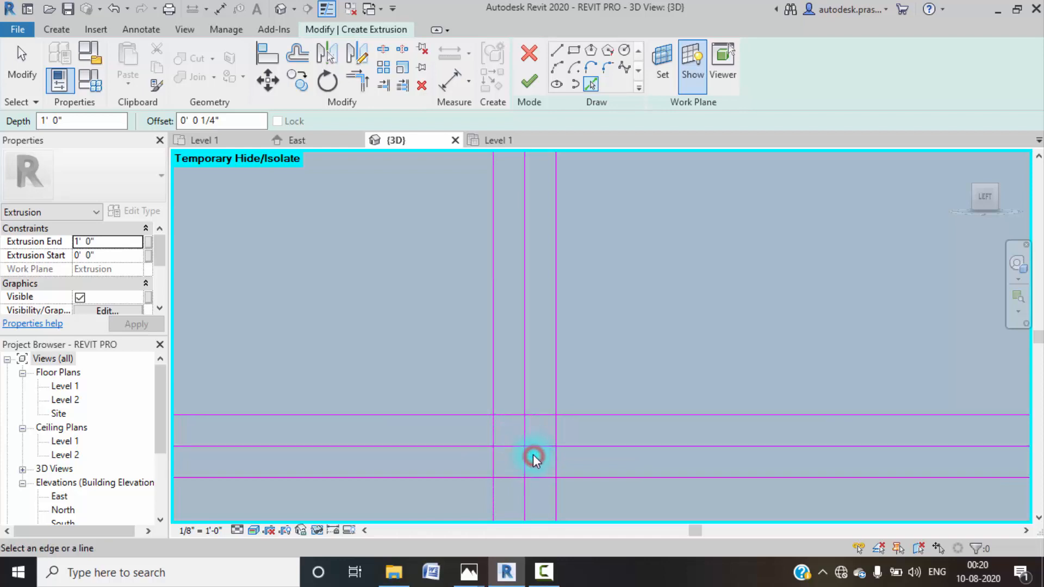
{"action": "left_click", "coordinate": [525, 438]}
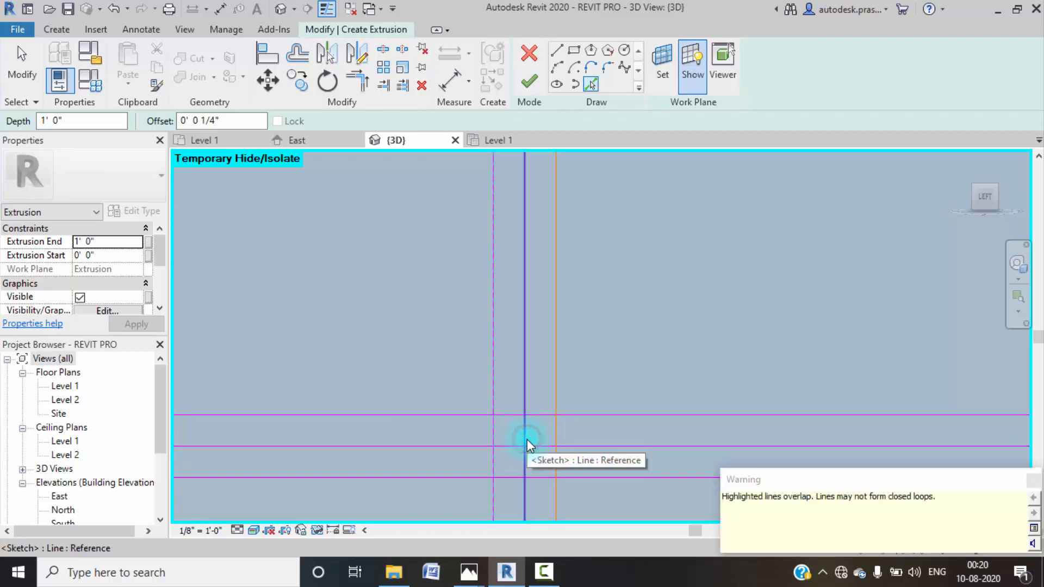
{"action": "key", "text": "Escape"}
{"action": "left_click", "coordinate": [588, 443]}
{"action": "left_click", "coordinate": [598, 356]}
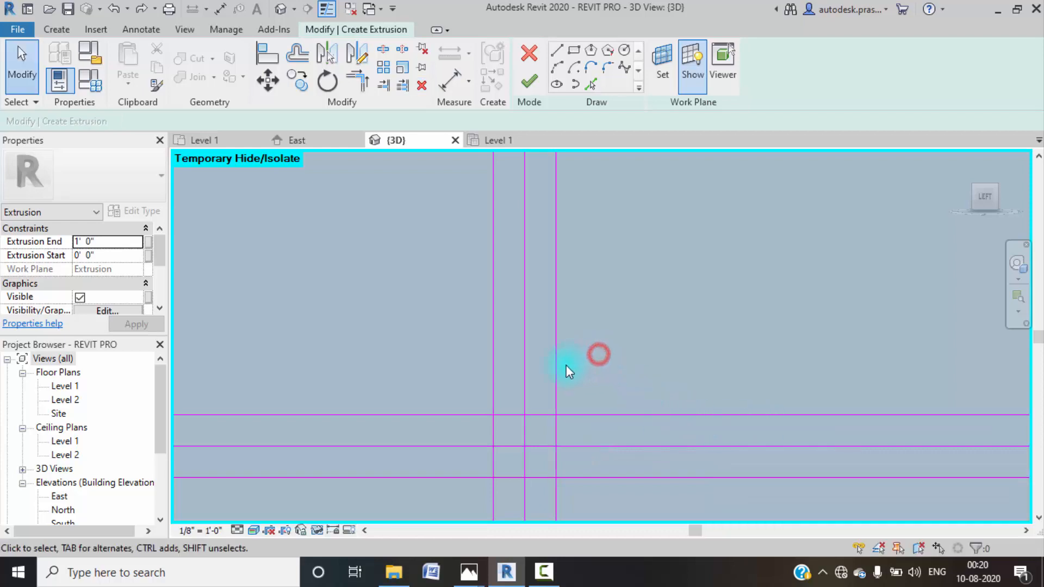
{"action": "left_click", "coordinate": [556, 365]}
{"action": "key", "text": "Delete"}
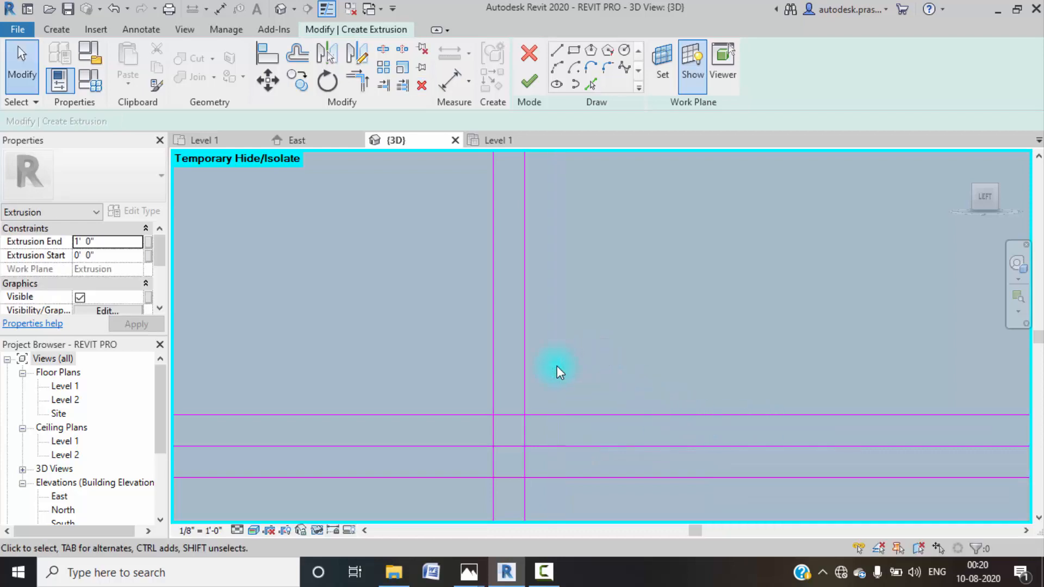
{"action": "key", "text": "ctrl+z"}
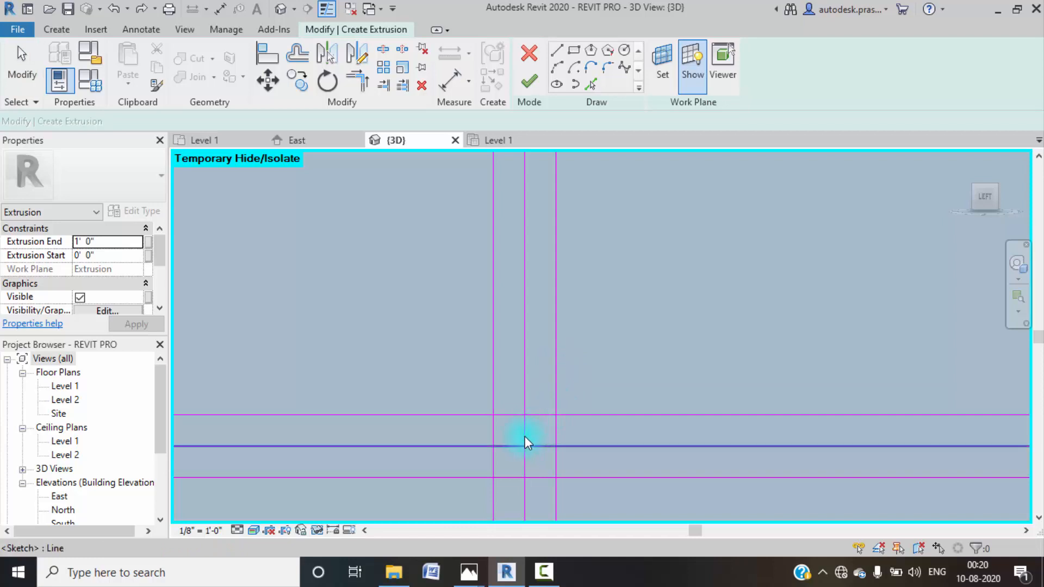
- Delete the original vertical and horizontal midlines, keeping only their offset lines
{"action": "left_click", "coordinate": [524, 435]}
{"action": "key", "text": "Delete"}
{"action": "left_click", "coordinate": [531, 444]}
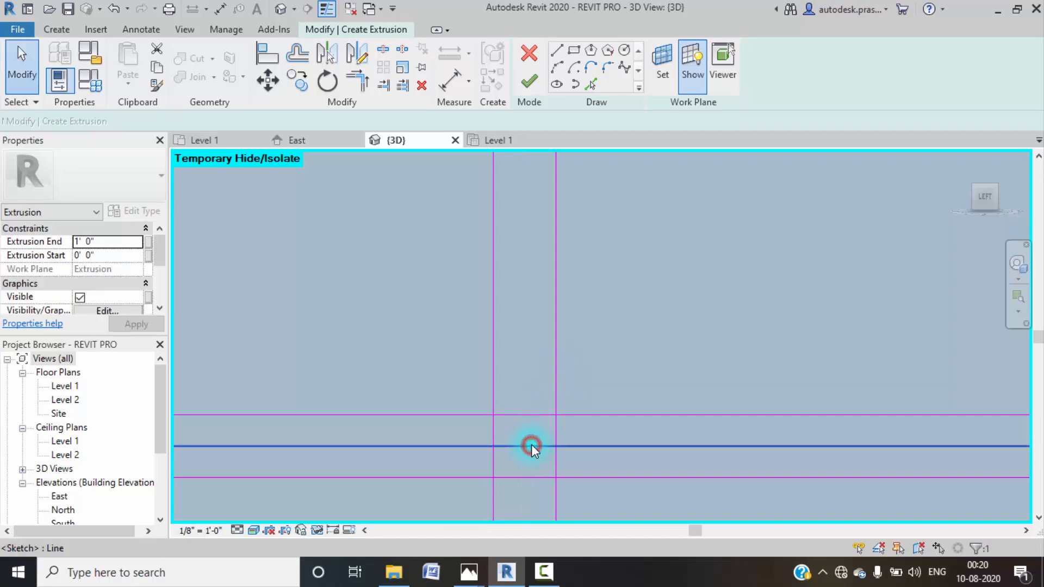
{"action": "key", "text": "Delete"}
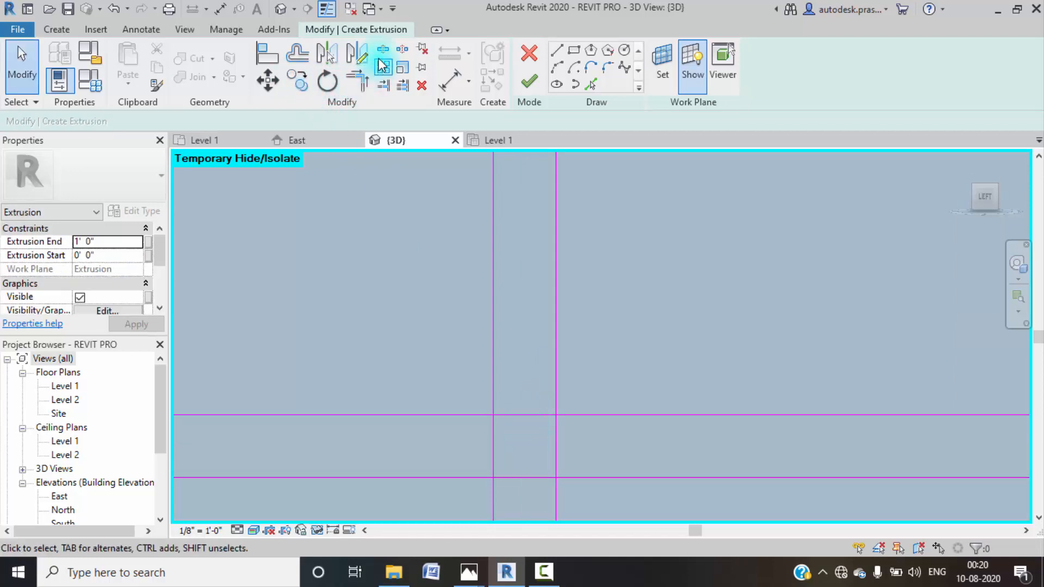
- Split each of the four offset lines once within the central crossing
{"action": "left_click", "coordinate": [382, 49]}
{"action": "left_click", "coordinate": [521, 414]}
{"action": "left_click", "coordinate": [493, 444]}
{"action": "left_click", "coordinate": [556, 442]}
{"action": "left_click", "coordinate": [523, 478]}
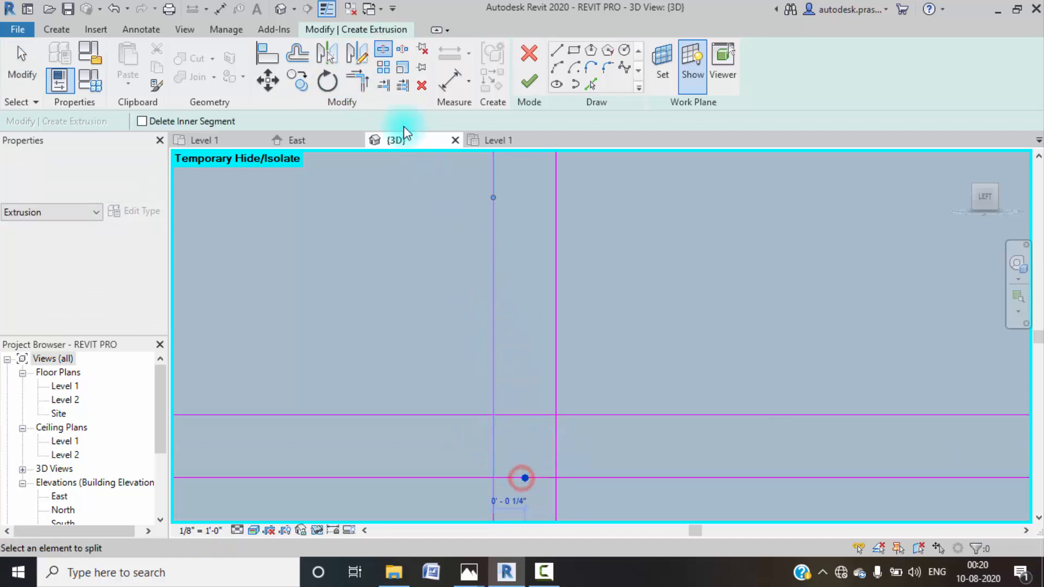
- Trim the split offset lines to corners so that each of the four panels has a closed inner corner
{"action": "left_click", "coordinate": [453, 415]}
{"action": "left_click", "coordinate": [493, 381]}
{"action": "left_click", "coordinate": [469, 478]}
{"action": "left_click", "coordinate": [492, 496]}
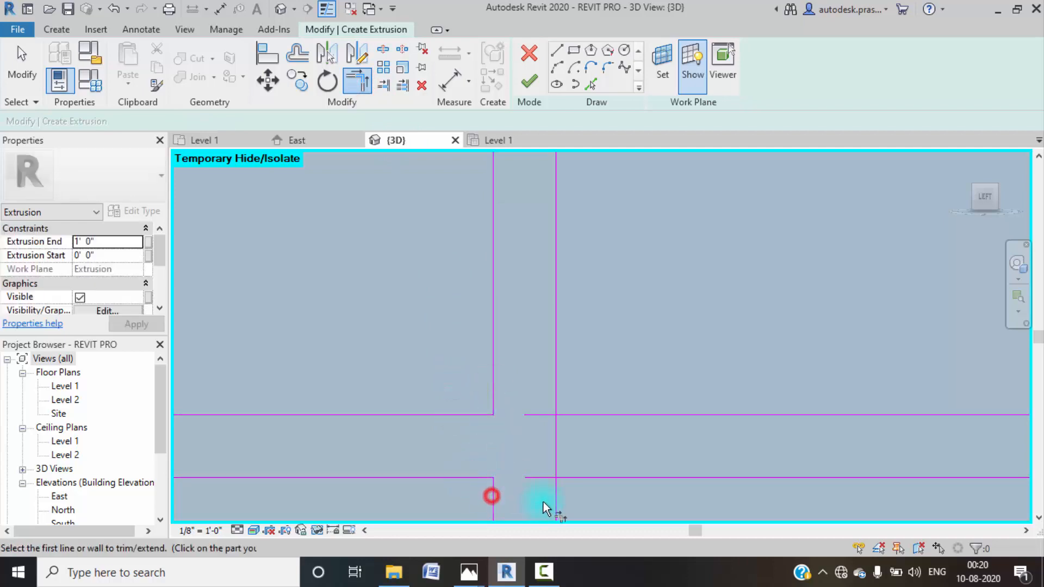
{"action": "left_click", "coordinate": [583, 477]}
{"action": "left_click", "coordinate": [584, 414]}
{"action": "left_click", "coordinate": [561, 393]}
- Split the cabinet outline's left edge between the two horizontal lines and trim it to corners with both lines
{"action": "scroll", "coordinate": [563, 383], "scroll_direction": "down", "scroll_amount": 5}
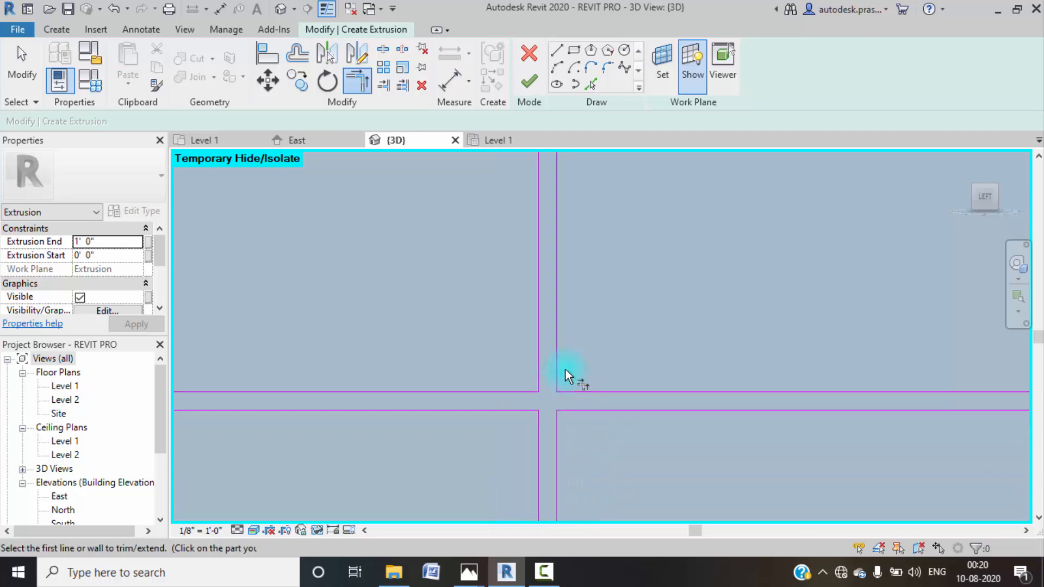
{"action": "scroll", "coordinate": [274, 379], "scroll_direction": "up", "scroll_amount": 5}
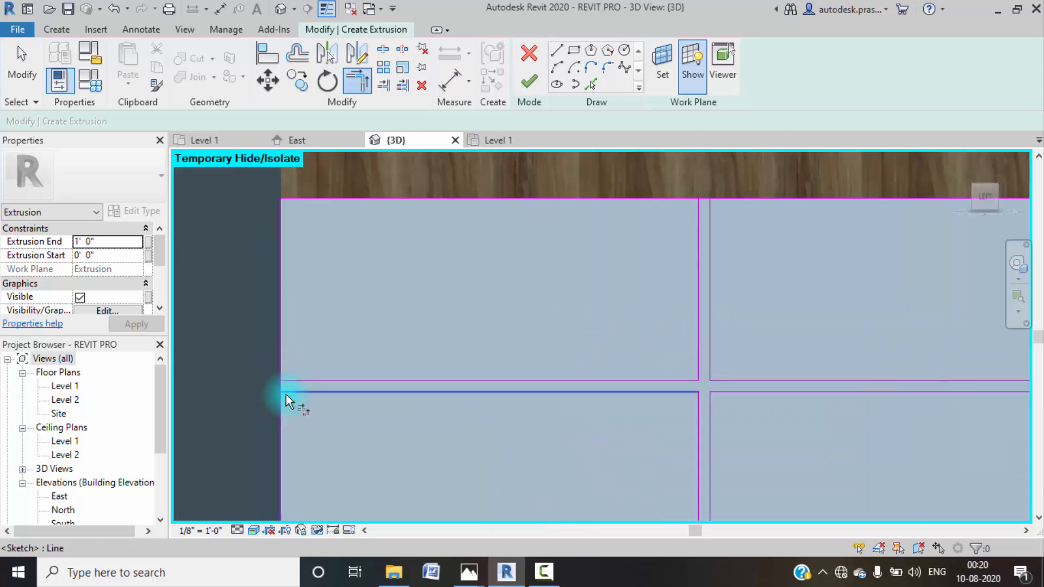
{"action": "left_click", "coordinate": [382, 53]}
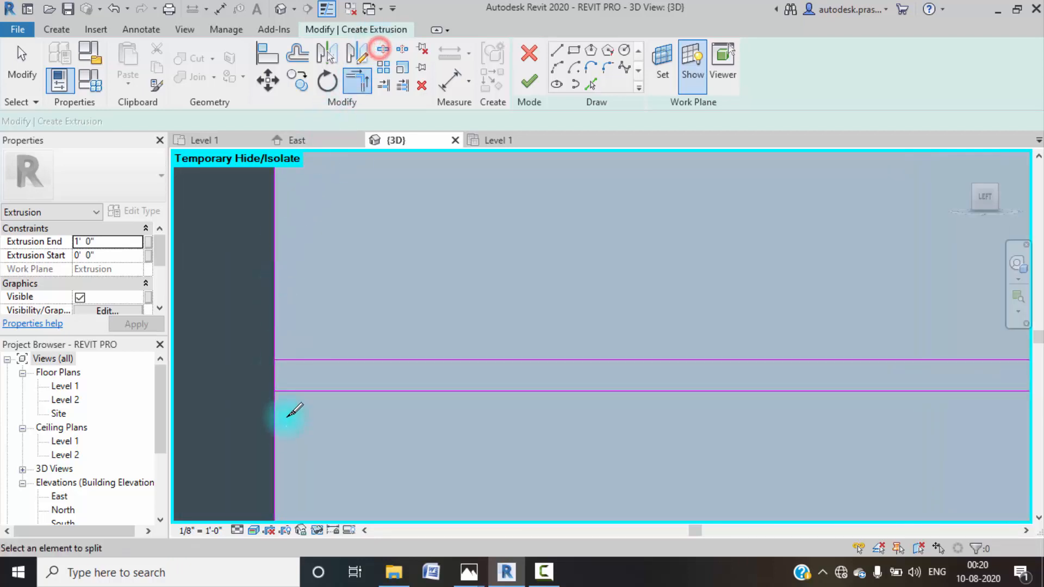
{"action": "left_click", "coordinate": [275, 375]}
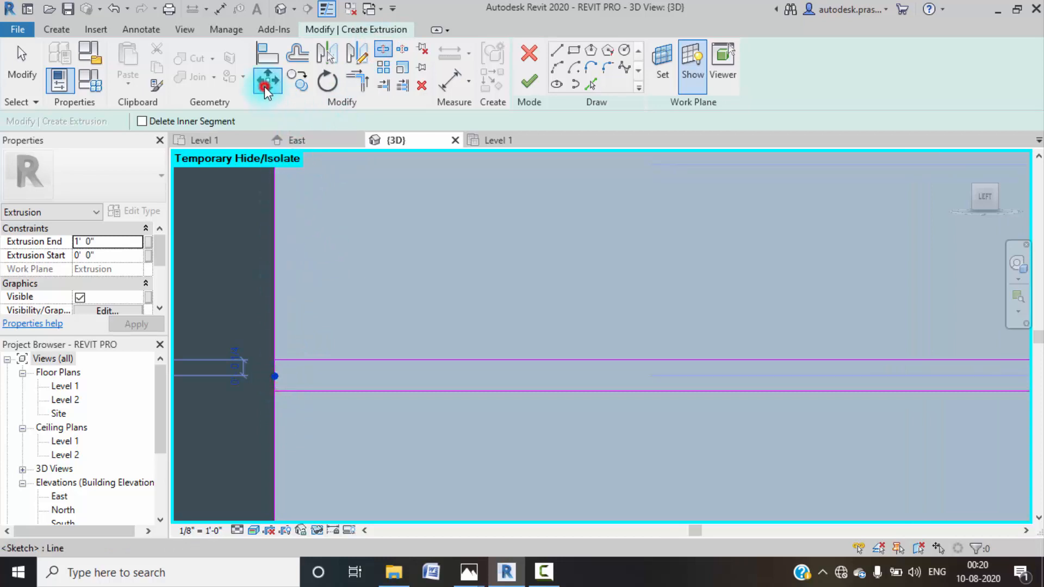
{"action": "key", "text": "Escape"}
{"action": "left_click", "coordinate": [362, 82]}
{"action": "left_click", "coordinate": [296, 360]}
{"action": "left_click", "coordinate": [275, 334]}
{"action": "left_click", "coordinate": [297, 390]}
{"action": "left_click", "coordinate": [275, 424]}
- Split the cabinet outline's top edge between the two vertical lines and trim both pieces to corners with those lines
{"action": "mouse_move", "coordinate": [302, 408]}
{"action": "middle_mouse_down"}
{"action": "mouse_move", "coordinate": [676, 385]}
{"action": "mouse_move", "coordinate": [569, 326]}
{"action": "middle_mouse_up"}
{"action": "scroll", "coordinate": [449, 282], "scroll_direction": "up", "scroll_amount": 3}
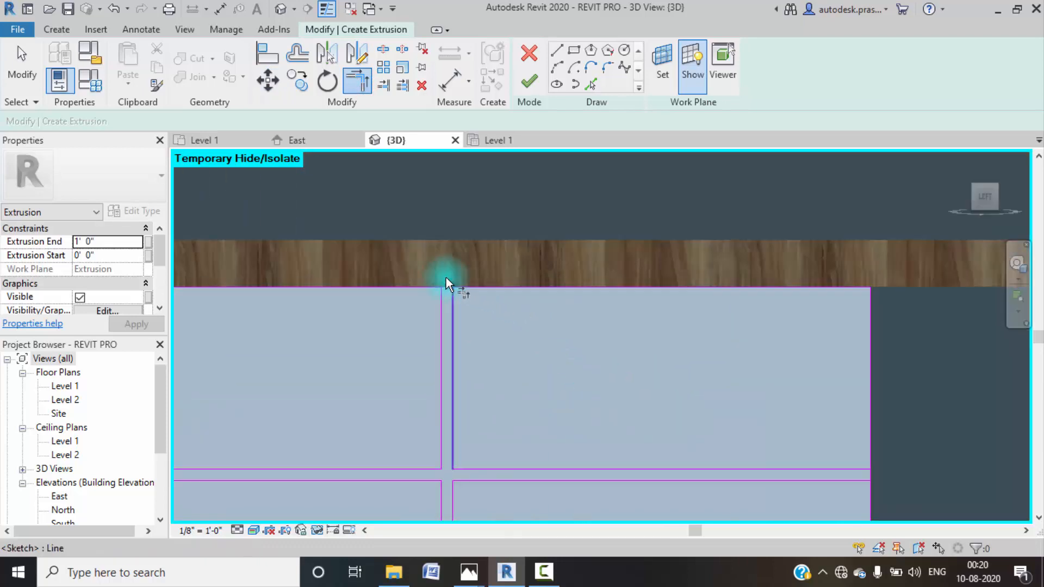
{"action": "left_click", "coordinate": [383, 49]}
{"action": "scroll", "coordinate": [465, 278], "scroll_direction": "up", "scroll_amount": 2}
{"action": "left_click", "coordinate": [436, 296]}
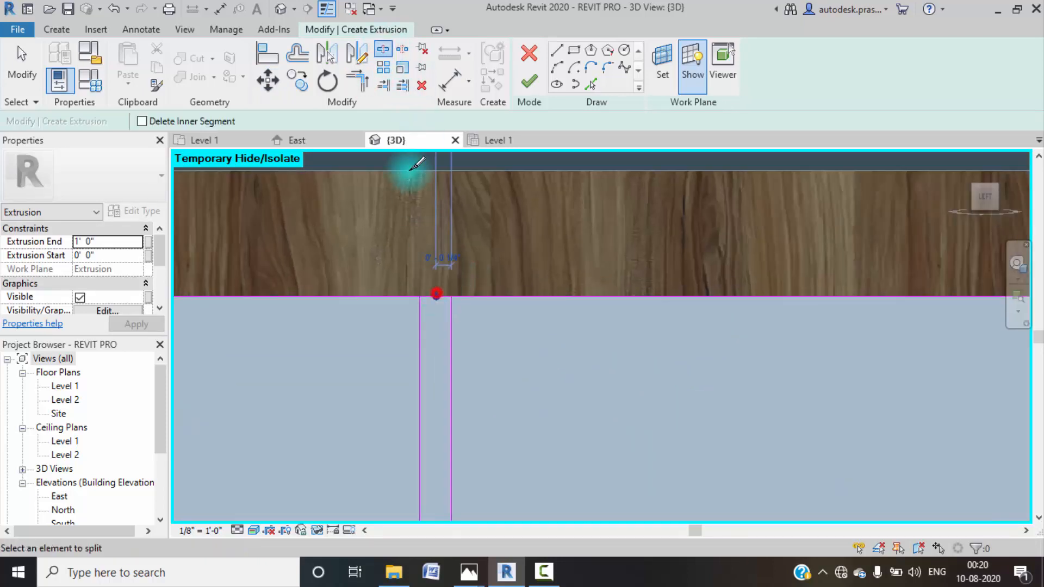
{"action": "left_click", "coordinate": [386, 294]}
{"action": "left_click", "coordinate": [414, 332]}
{"action": "left_click", "coordinate": [450, 345]}
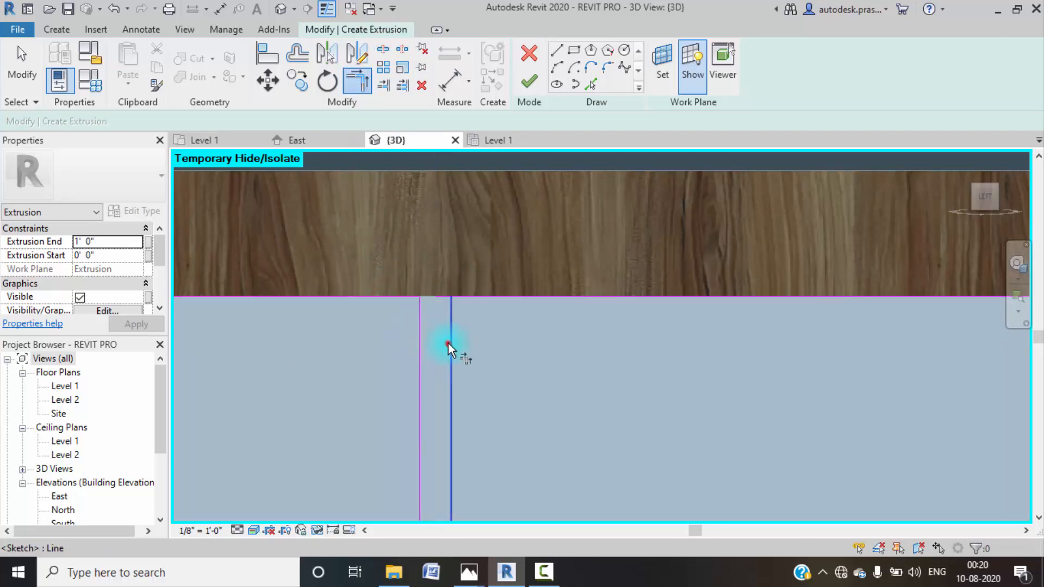
{"action": "left_click", "coordinate": [483, 297]}
- Split the outline's right edge between the two horizontal lines and trim both pieces to close the right-hand panels
{"action": "scroll", "coordinate": [478, 326], "scroll_direction": "down", "scroll_amount": 2}
{"action": "scroll", "coordinate": [646, 340], "scroll_direction": "down", "scroll_amount": 1}
{"action": "middle_click_drag", "start_coordinate": [750, 366], "coordinate": [455, 309]}
{"action": "middle_click_drag", "start_coordinate": [669, 450], "coordinate": [554, 292]}
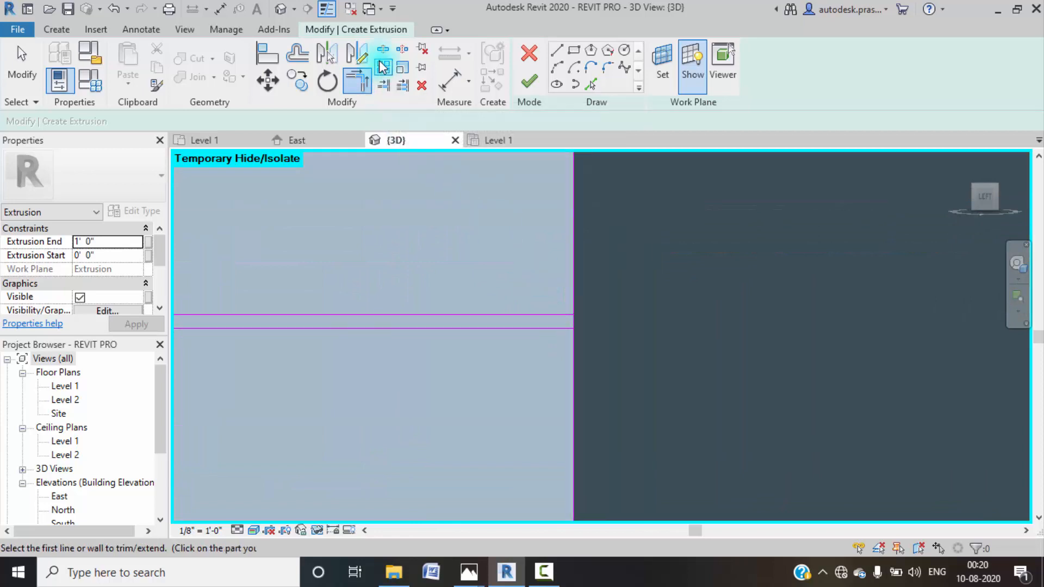
{"action": "left_click", "coordinate": [578, 319]}
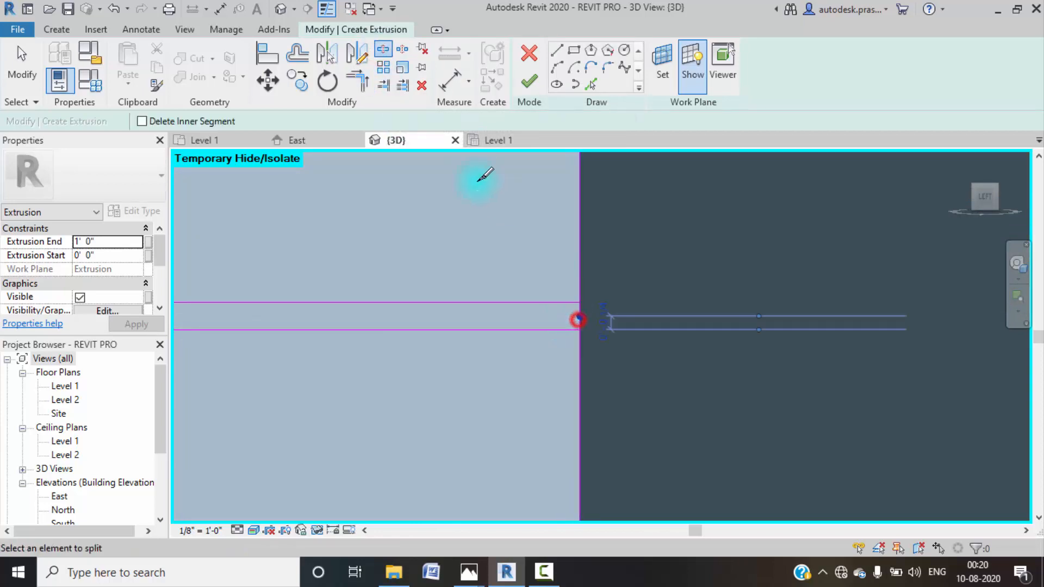
{"action": "left_click", "coordinate": [367, 86]}
{"action": "left_click", "coordinate": [515, 303]}
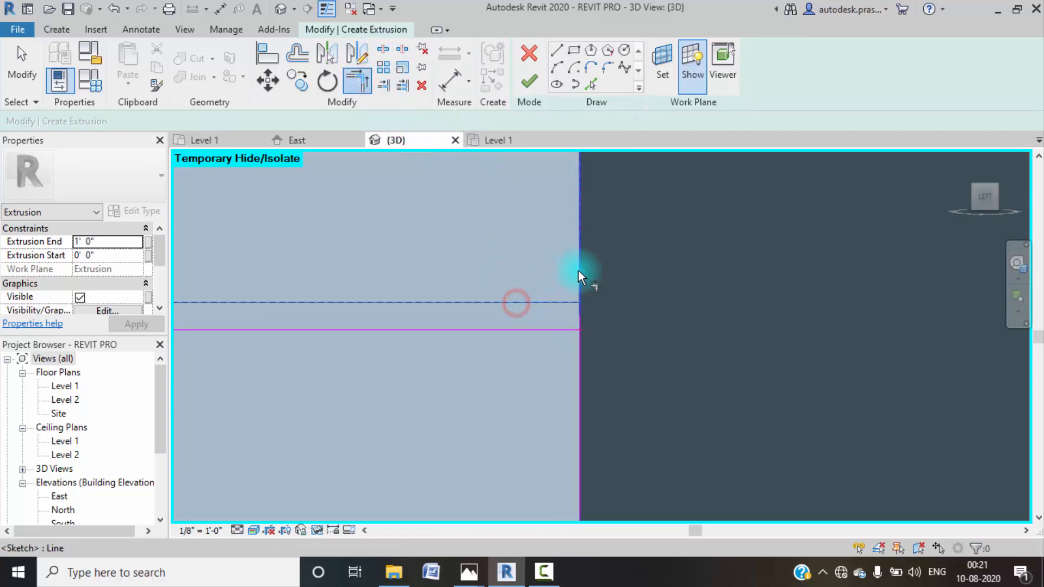
{"action": "left_click", "coordinate": [567, 330]}
- Split the outline's bottom edge between the two vertical lines and trim both pieces to close the lower panels
{"action": "mouse_move", "coordinate": [594, 368]}
{"action": "middle_mouse_down"}
{"action": "mouse_move", "coordinate": [495, 417]}
{"action": "mouse_move", "coordinate": [560, 373]}
{"action": "middle_mouse_up"}
{"action": "scroll", "coordinate": [489, 380], "scroll_direction": "up", "scroll_amount": 5}
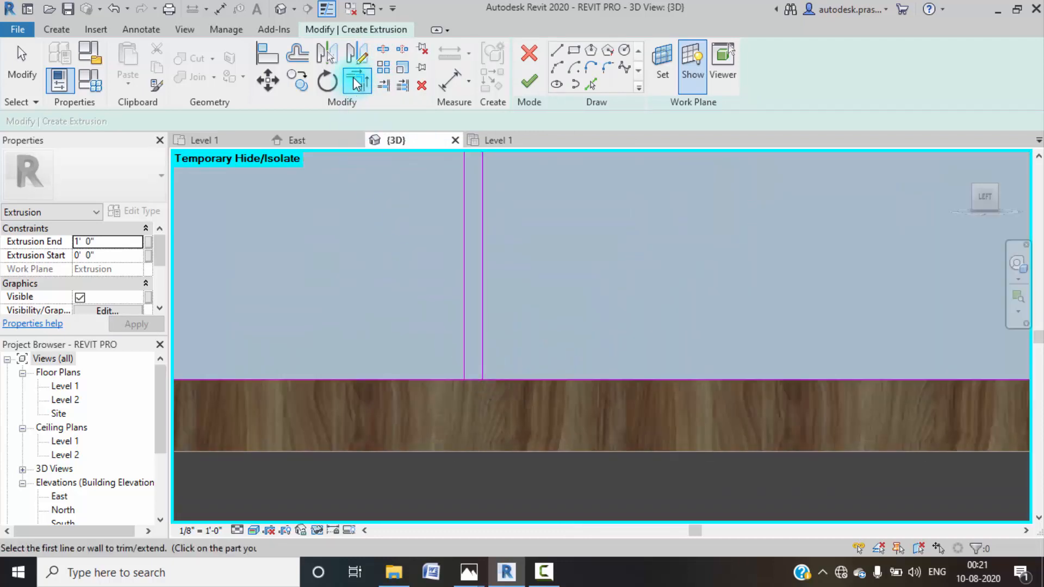
{"action": "left_click", "coordinate": [386, 47]}
{"action": "left_click", "coordinate": [474, 380]}
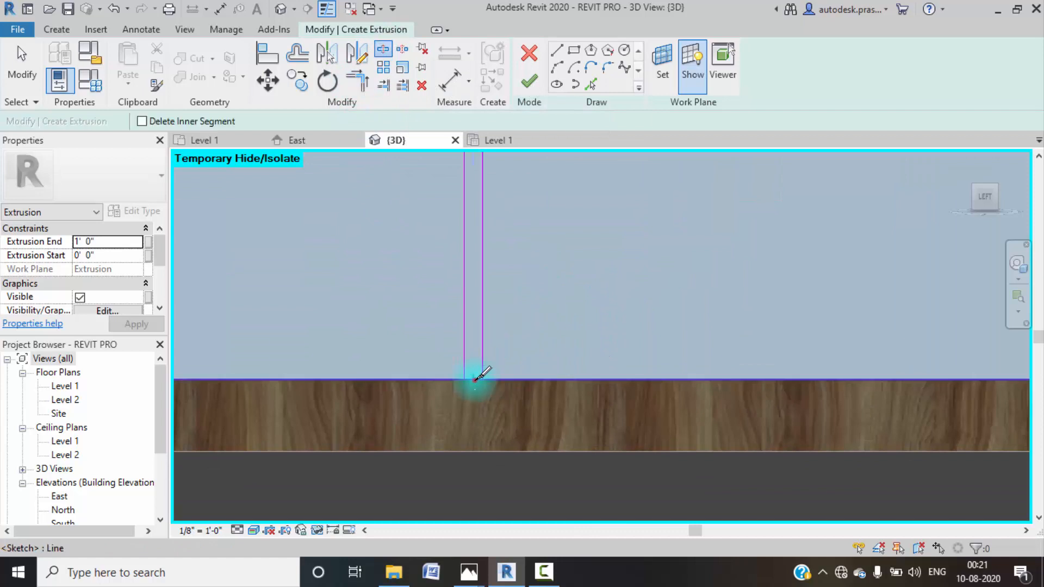
{"action": "left_click", "coordinate": [433, 377]}
{"action": "left_click", "coordinate": [458, 351]}
{"action": "left_click", "coordinate": [511, 377]}
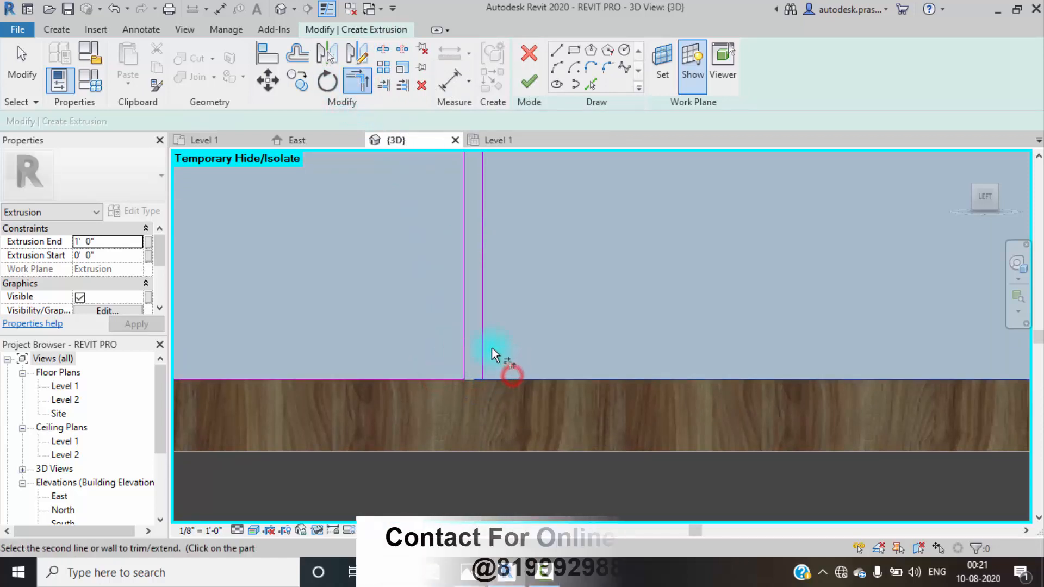
{"action": "left_click", "coordinate": [484, 343]}
- Finish the four-panel extrusion sketch and set the extrusion depth to 1"
{"action": "scroll", "coordinate": [549, 381], "scroll_direction": "down", "scroll_amount": 3}
{"action": "scroll", "coordinate": [569, 389], "scroll_direction": "down", "scroll_amount": 5}
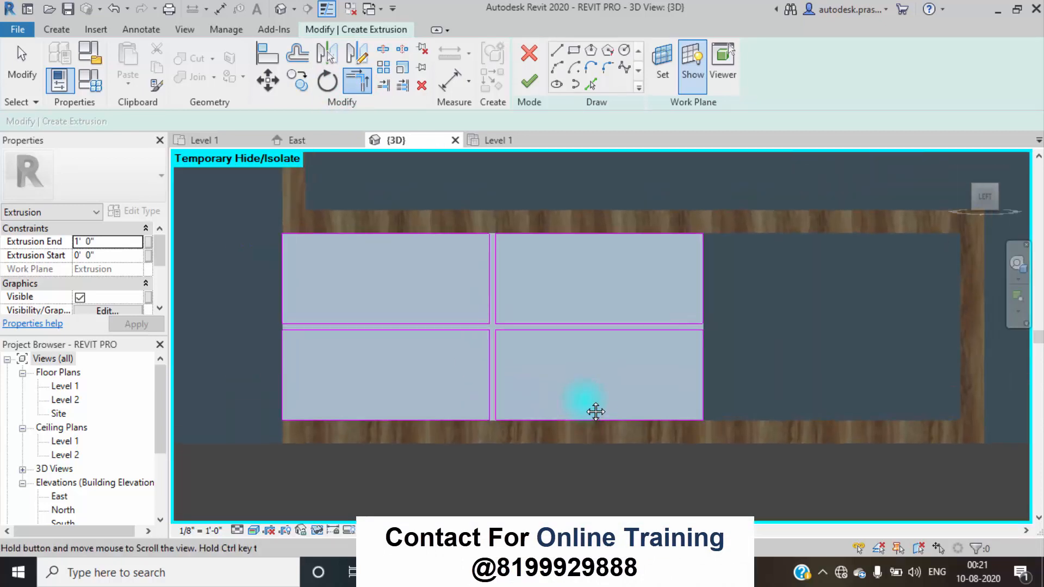
{"action": "left_click", "coordinate": [526, 86]}
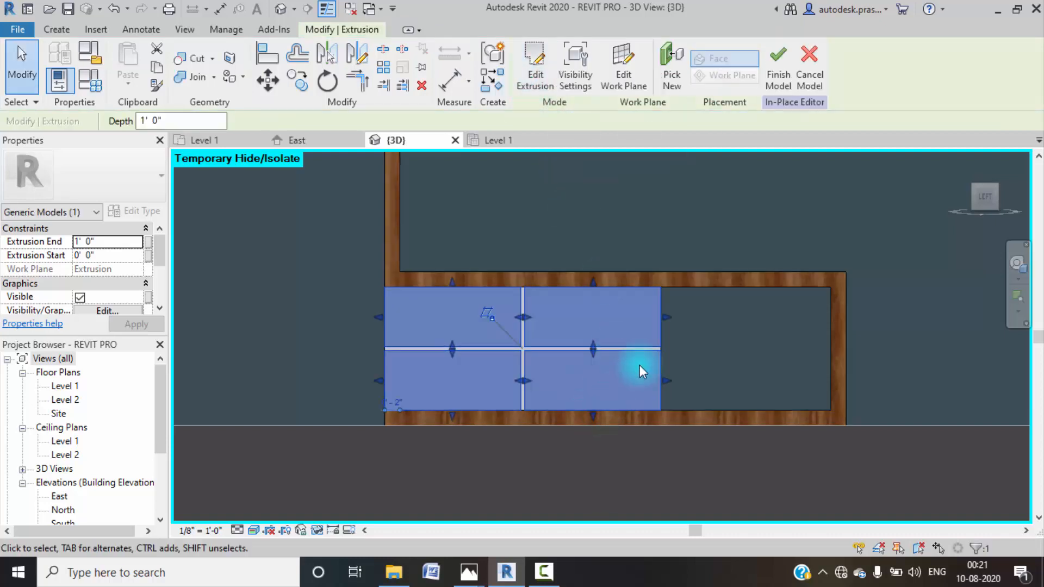
{"action": "left_click", "coordinate": [184, 121]}
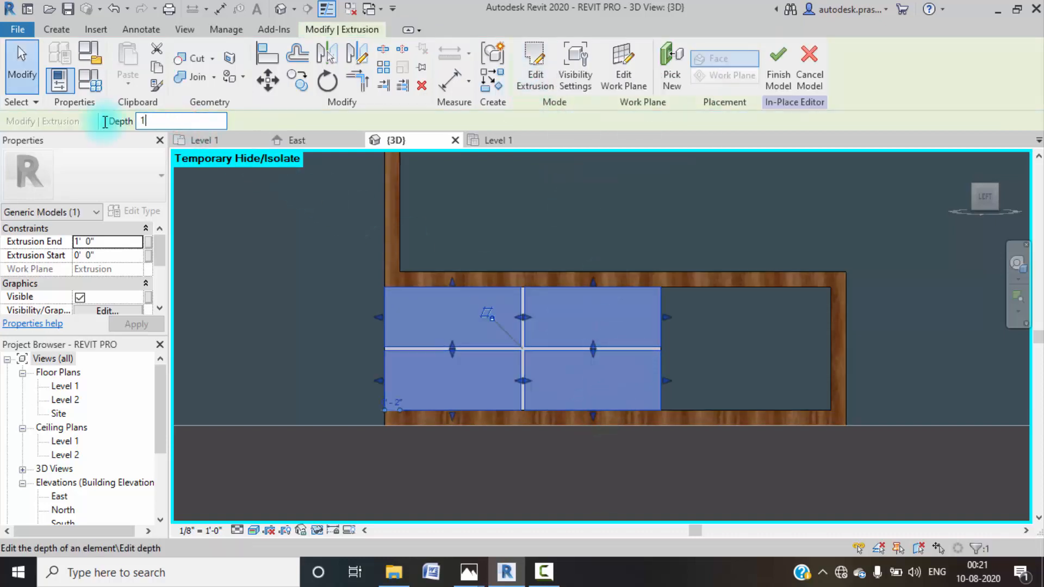
{"action": "type", "text": "1\""}
{"action": "key", "text": "Return"}
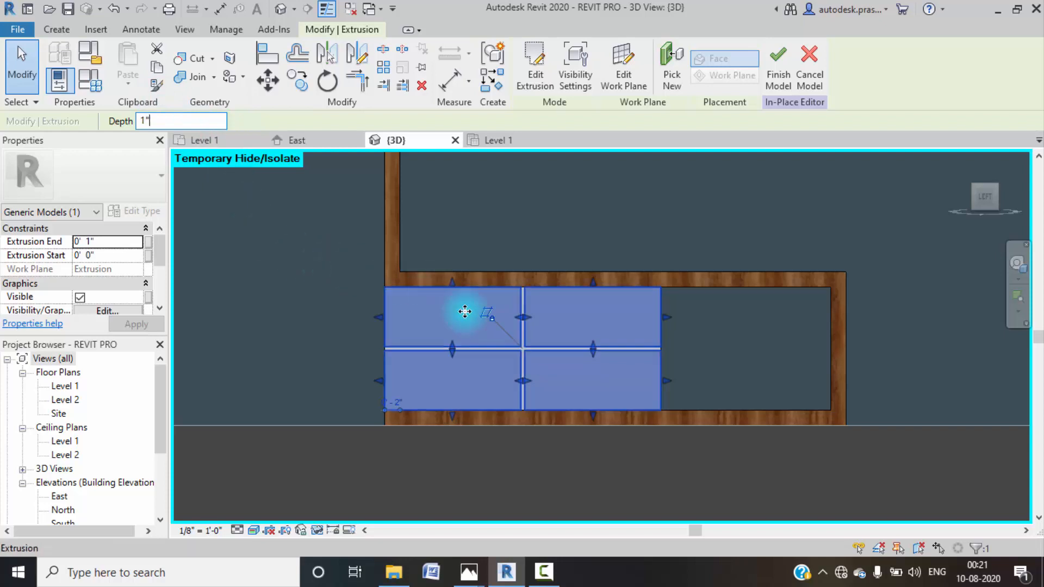
- Assign the SMOOTH WHITE material to the four-panel extrusion and finish the in-place model
{"action": "scroll", "coordinate": [137, 315], "scroll_direction": "down", "scroll_amount": 3}
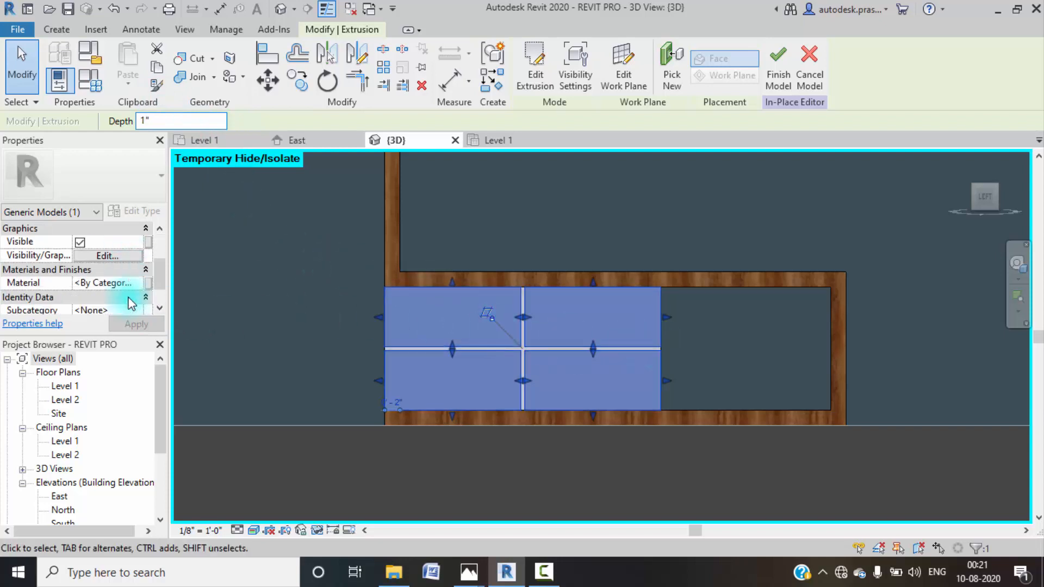
{"action": "left_click", "coordinate": [135, 242]}
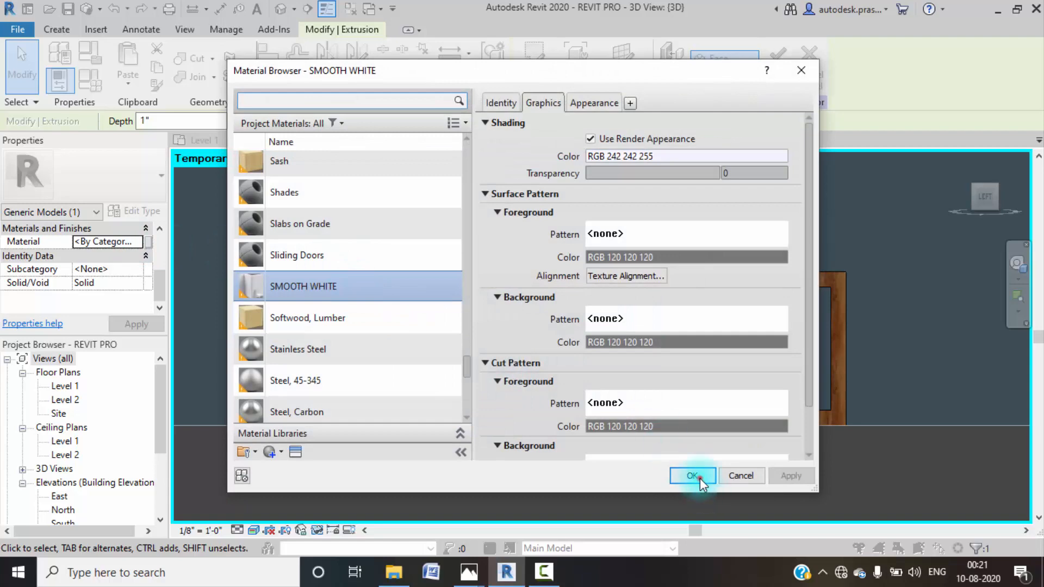
{"action": "left_click", "coordinate": [693, 476]}
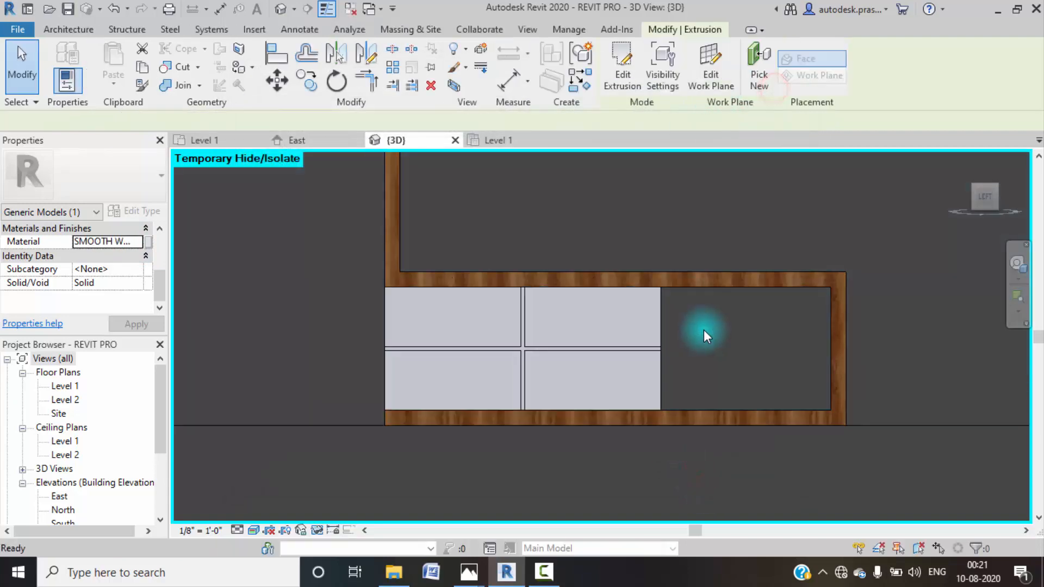
- Reopen the TV unit for in-place editing and orient the 3D view to its Left face
{"action": "middle_click_drag", "start_coordinate": [736, 364], "coordinate": [715, 373], "text": "shift"}
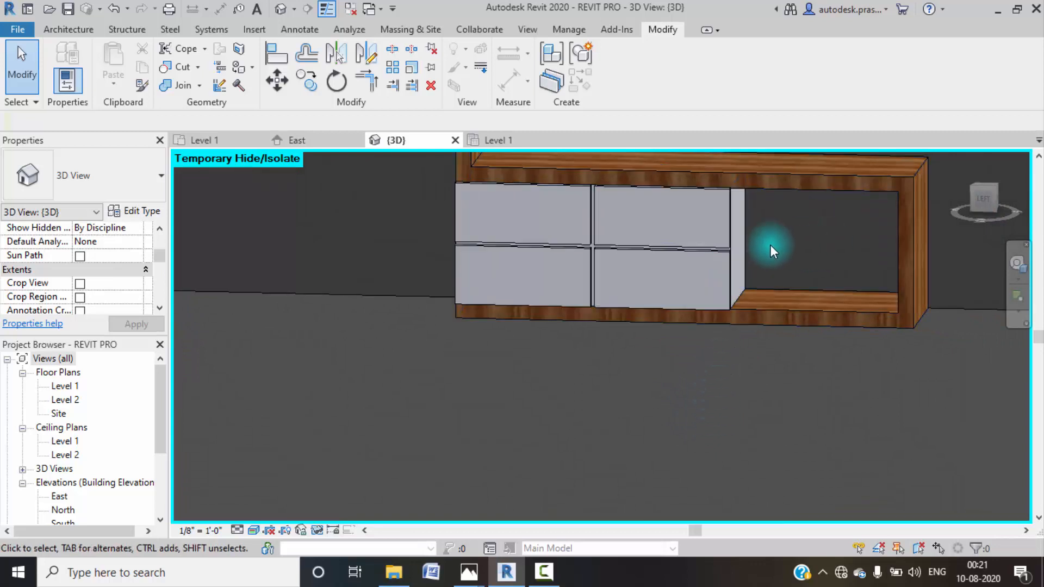
{"action": "left_click", "coordinate": [733, 249]}
{"action": "left_click", "coordinate": [703, 371]}
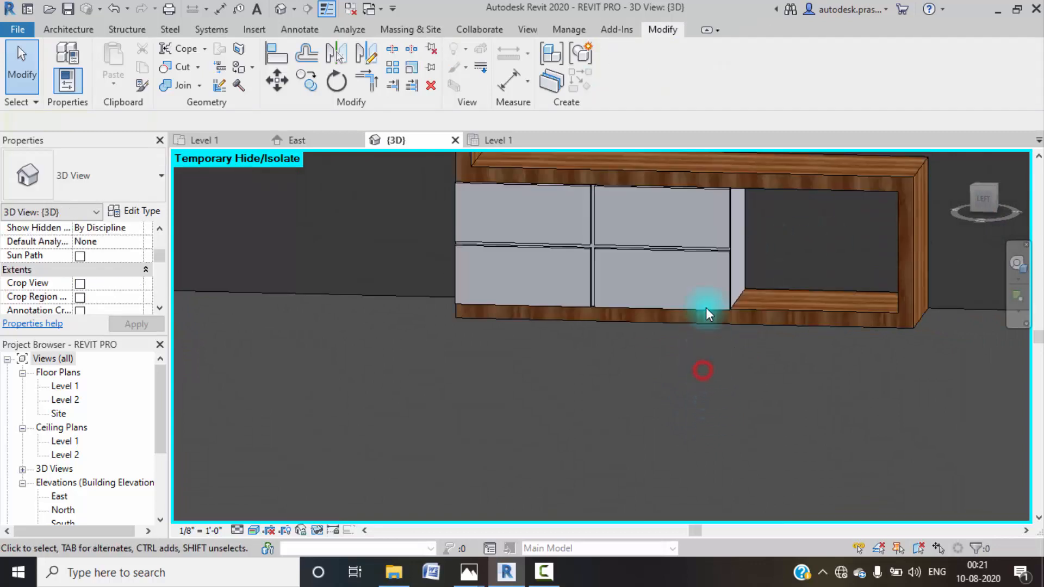
{"action": "left_click", "coordinate": [683, 168]}
{"action": "left_click", "coordinate": [618, 80]}
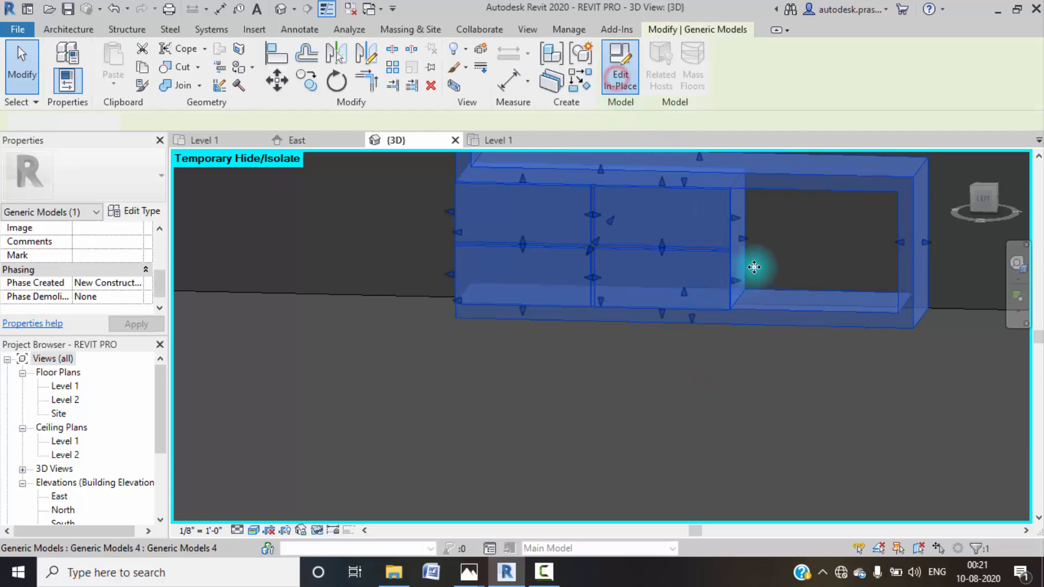
{"action": "left_click", "coordinate": [979, 204]}
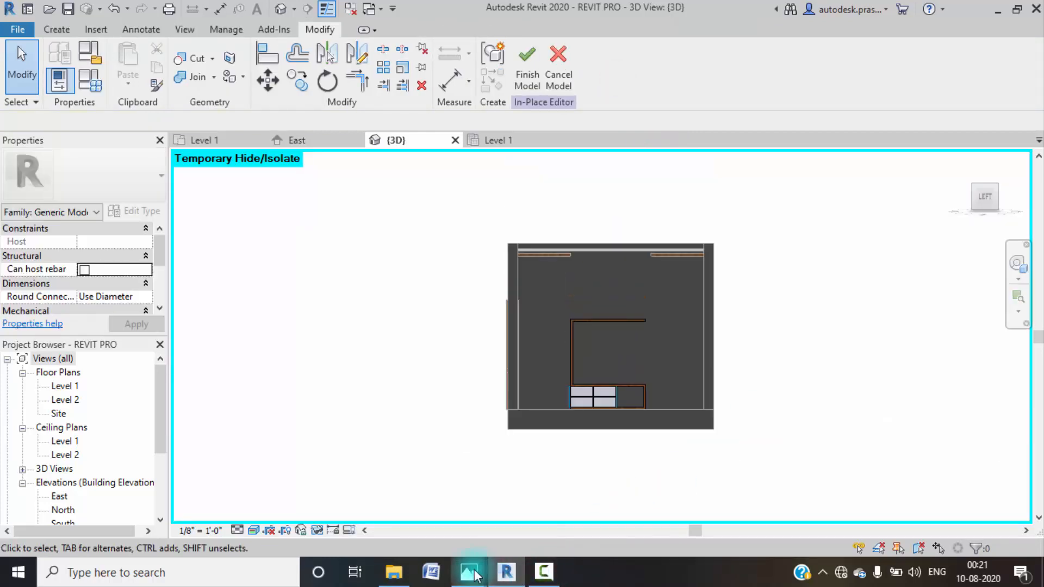
- Check the TV unit's reference render for the shelf in the open compartment beside the white cabinet
{"action": "mouse_move", "coordinate": [472, 575]}
{"action": "left_click", "coordinate": [374, 507]}
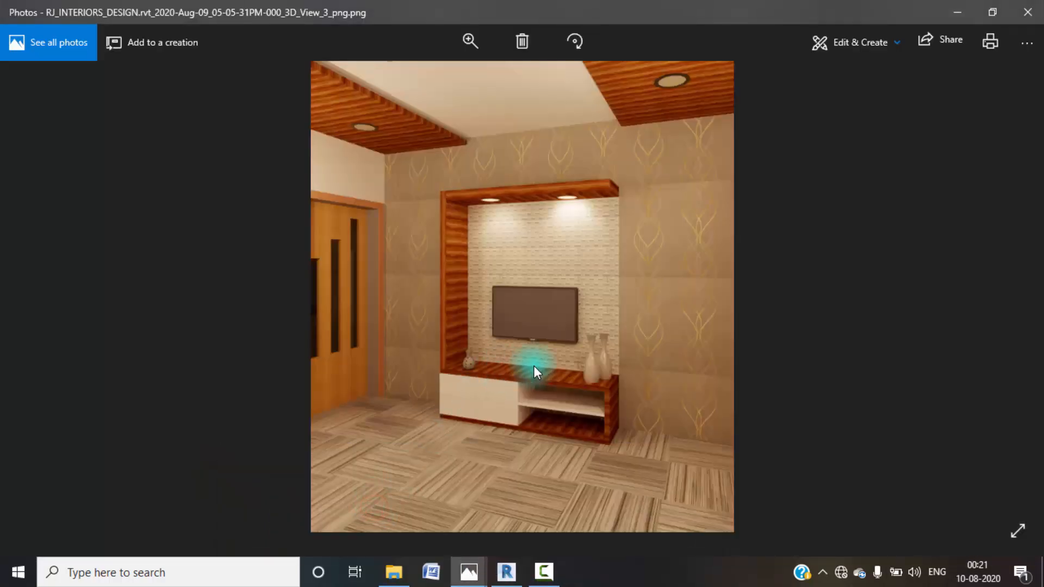
{"action": "left_click", "coordinate": [949, 14]}
- Start an extrusion sketch and draw two parallel horizontal lines 1/2" apart across the open compartment, aligned with the panel gap
{"action": "scroll", "coordinate": [620, 394], "scroll_direction": "up", "scroll_amount": 6}
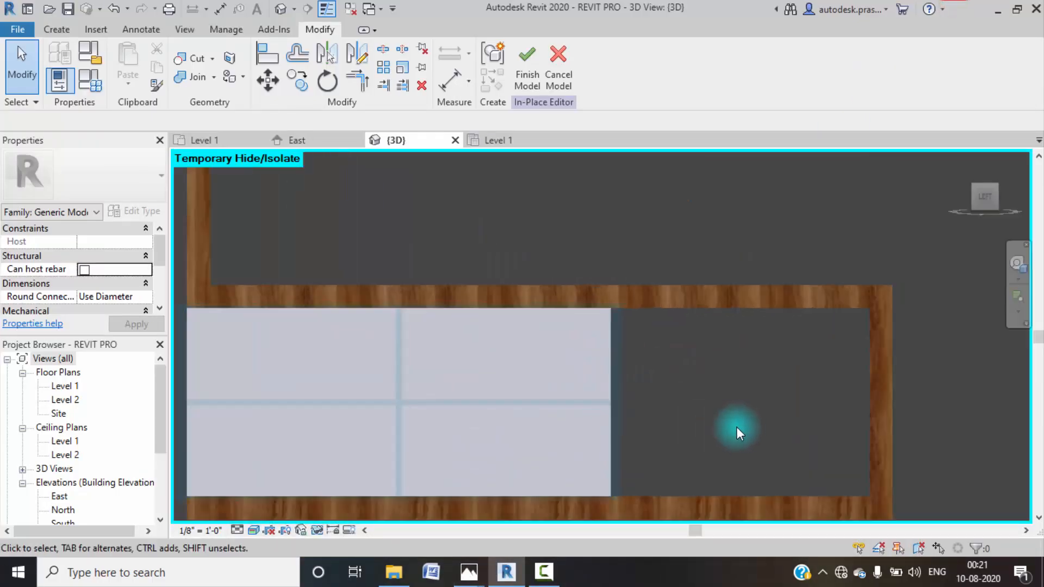
{"action": "middle_click_drag", "start_coordinate": [742, 426], "coordinate": [631, 421]}
{"action": "left_click", "coordinate": [56, 29]}
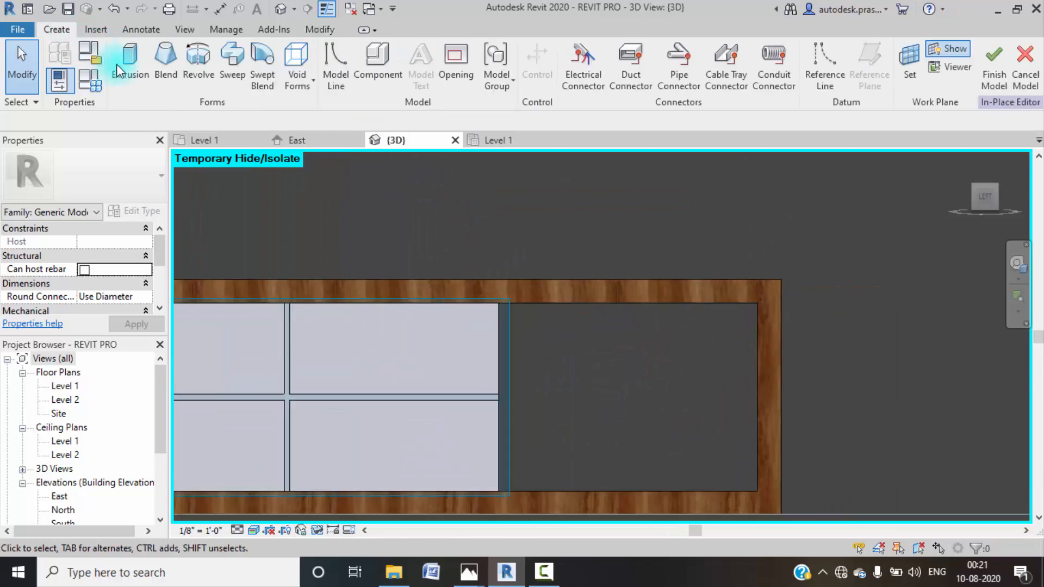
{"action": "left_click", "coordinate": [113, 63]}
{"action": "left_click", "coordinate": [499, 394]}
{"action": "left_click", "coordinate": [758, 391]}
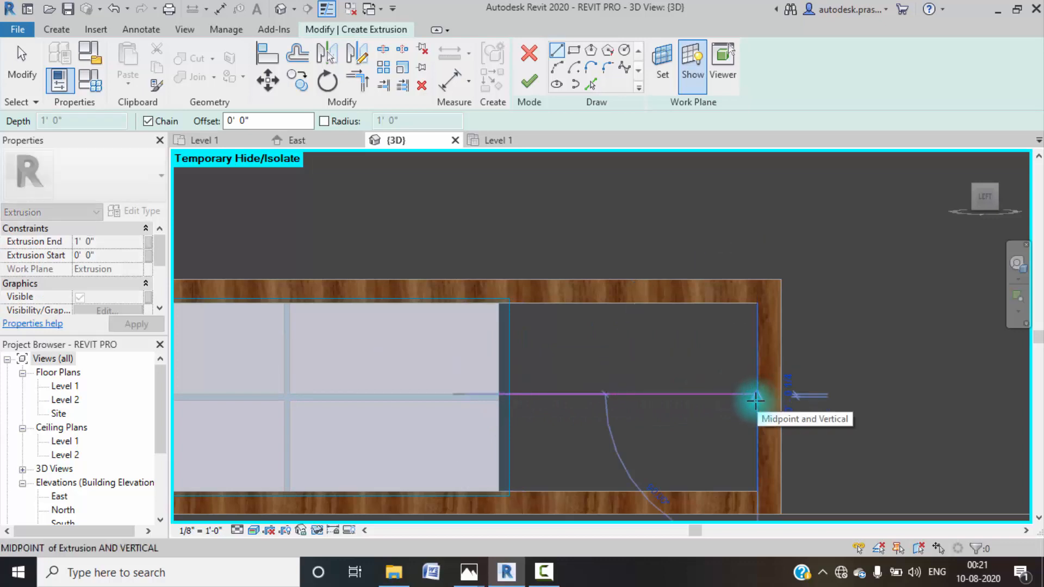
{"action": "left_click", "coordinate": [497, 403]}
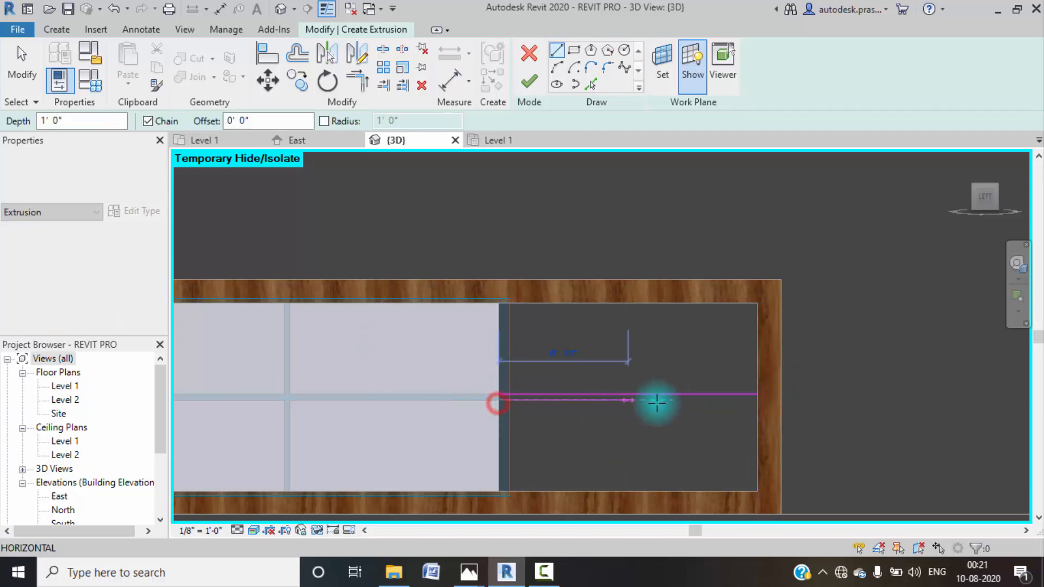
{"action": "left_click", "coordinate": [753, 402]}
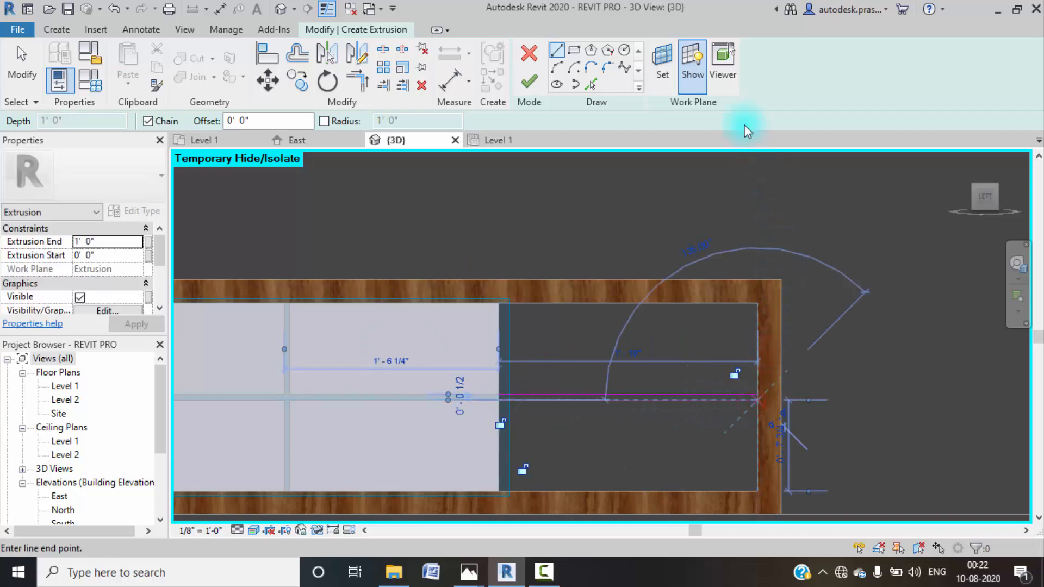
{"action": "key", "text": "Escape"}
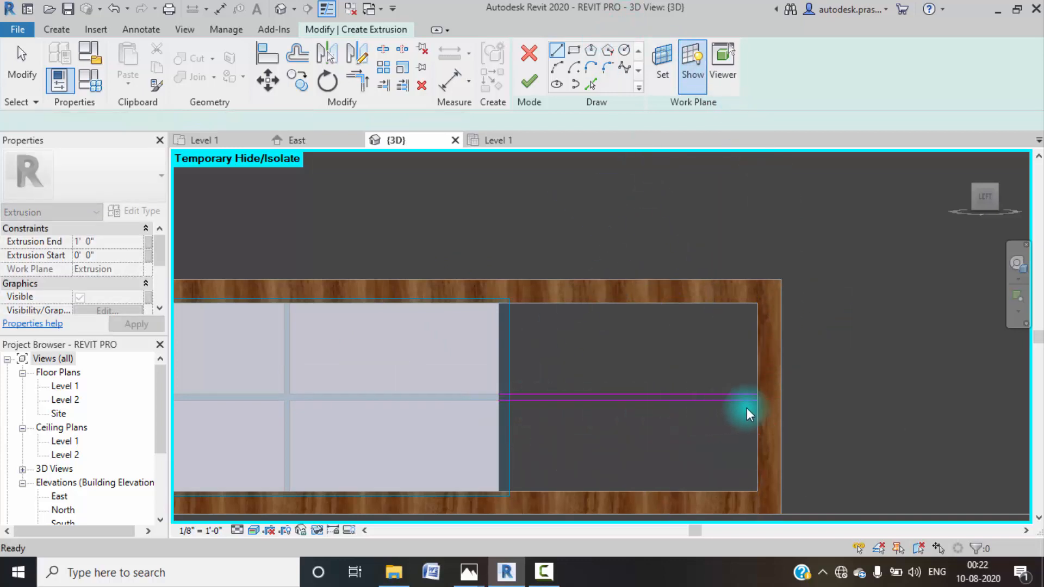
{"action": "key", "text": "Escape"}
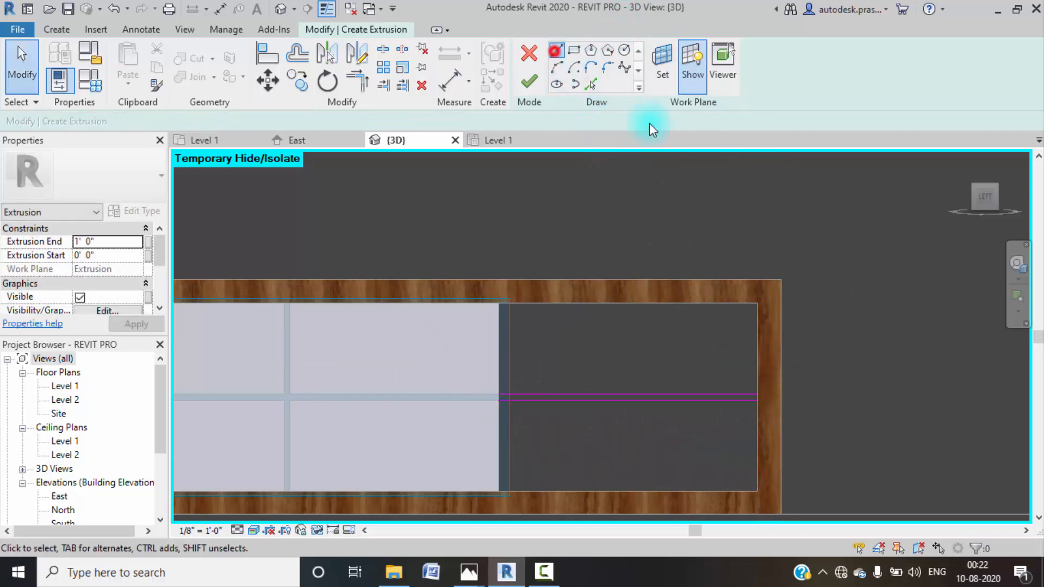
- Close both ends of the thin shelf profile across the open compartment and finish the extrusion sketch
{"action": "scroll", "coordinate": [517, 405], "scroll_direction": "up", "scroll_amount": 2}
{"action": "left_click", "coordinate": [514, 401]}
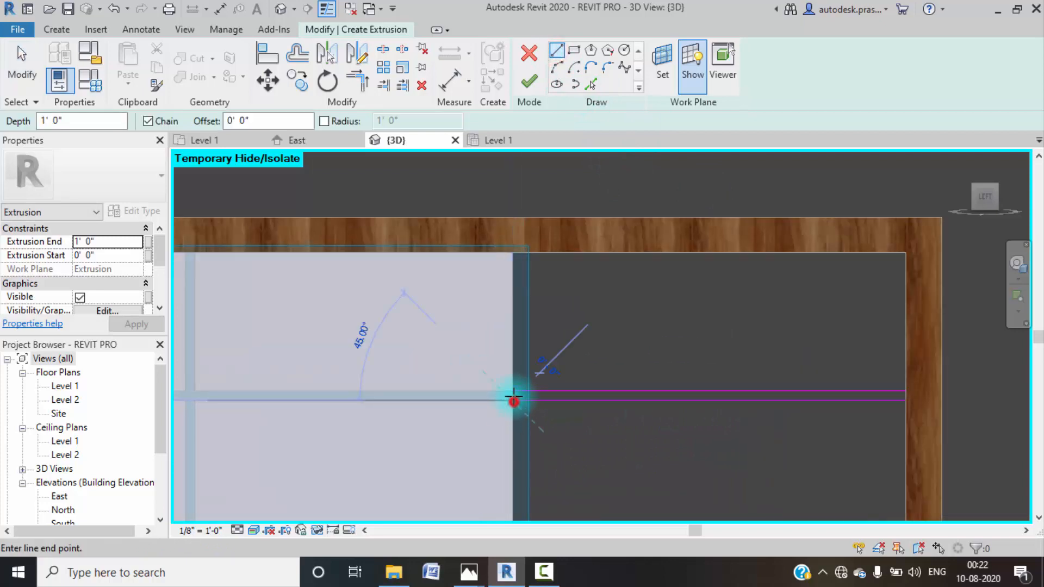
{"action": "left_click", "coordinate": [514, 392]}
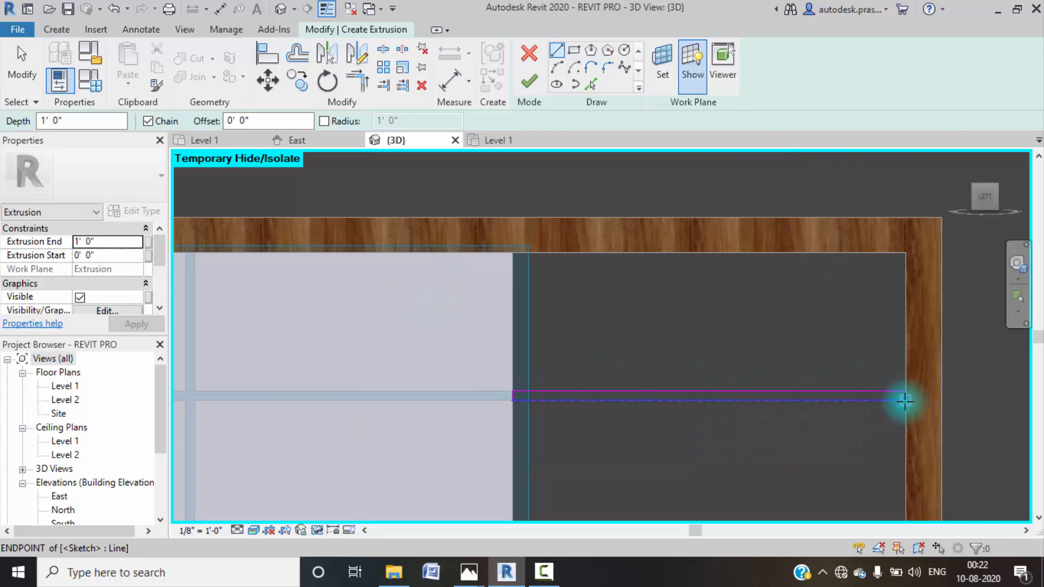
{"action": "left_click", "coordinate": [905, 401]}
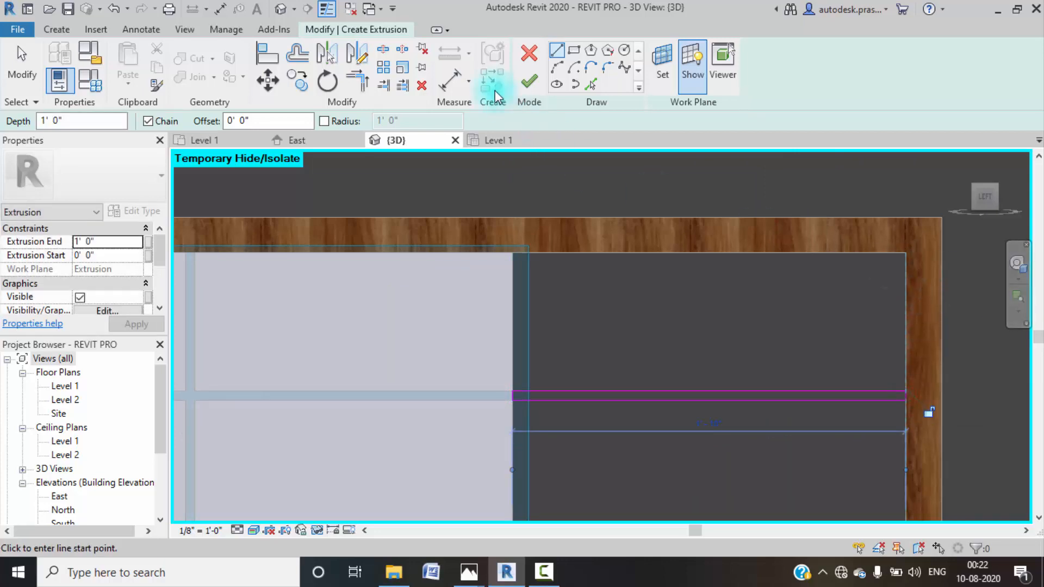
{"action": "left_click", "coordinate": [528, 82]}
- Stretch the shelf's back face to the rear of the compartment and its front face flush with the drawer fronts, giving a 1' 3" depth
{"action": "mouse_move", "coordinate": [832, 361]}
{"action": "middle_mouse_down", "text": "shift"}
{"action": "mouse_move", "coordinate": [809, 408]}
{"action": "mouse_move", "coordinate": [769, 438]}
{"action": "mouse_move", "coordinate": [804, 438]}
{"action": "mouse_move", "coordinate": [785, 415]}
{"action": "mouse_move", "coordinate": [728, 387]}
{"action": "middle_mouse_up", "text": "shift"}
{"action": "left_click", "coordinate": [715, 442]}
{"action": "left_click", "coordinate": [712, 429]}
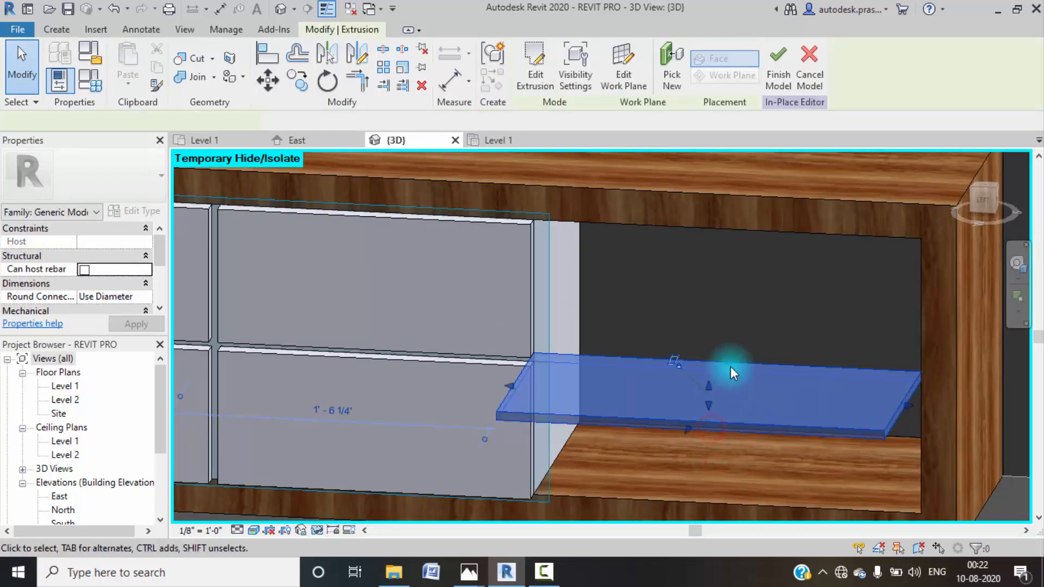
{"action": "left_click_drag", "start_coordinate": [729, 359], "coordinate": [776, 295]}
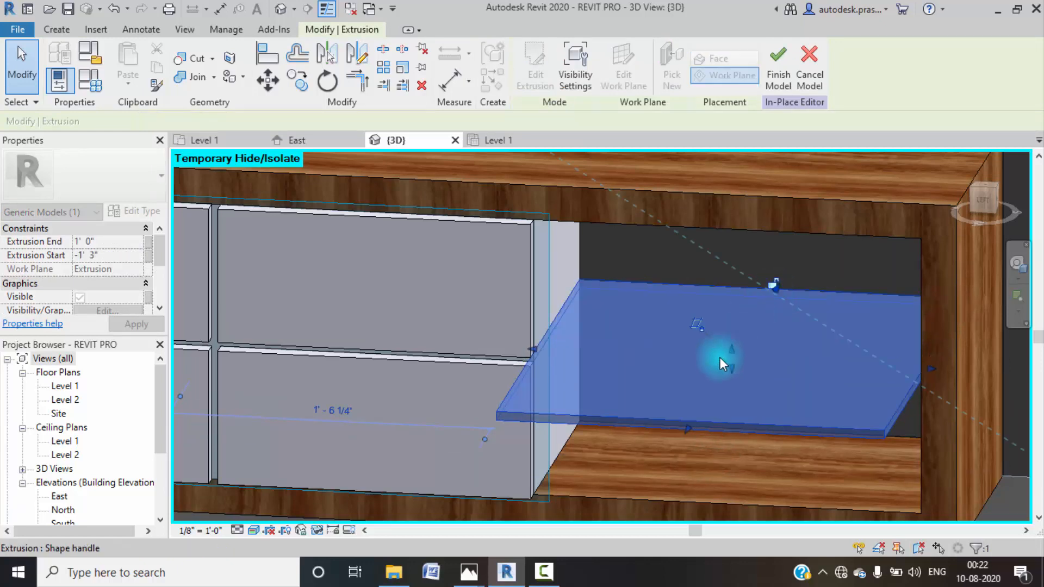
{"action": "left_click_drag", "start_coordinate": [688, 424], "coordinate": [720, 362]}
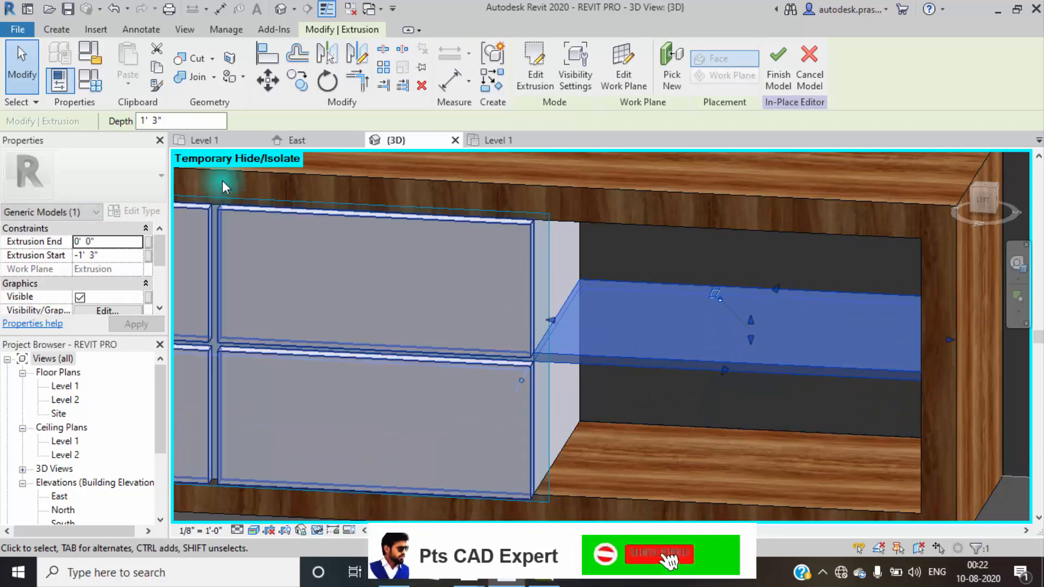
- Assign the SMOOTH WHITE material to the shelf and finish the in-place model
{"action": "scroll", "coordinate": [127, 310], "scroll_direction": "down", "scroll_amount": 2}
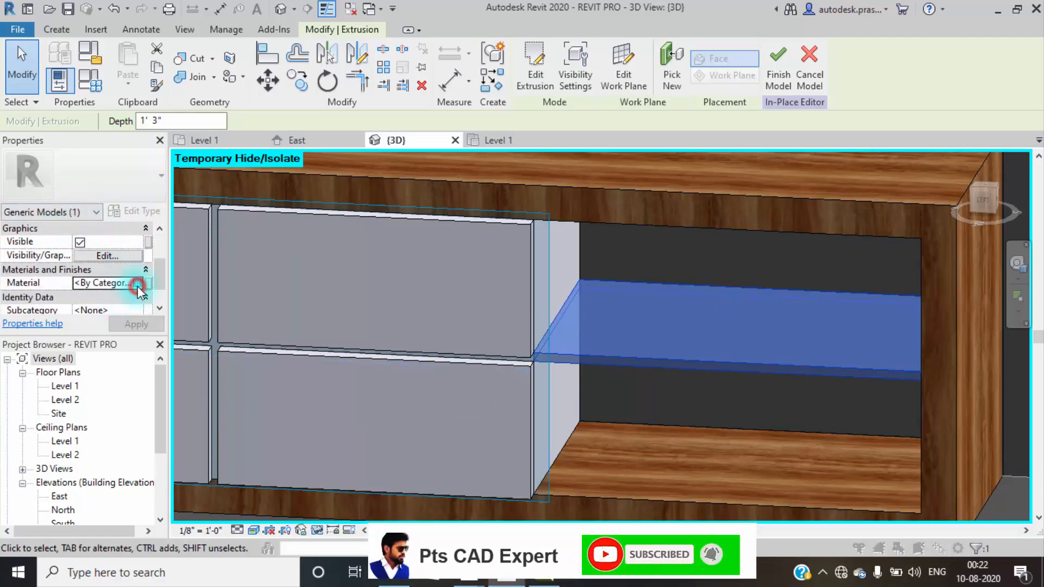
{"action": "left_click", "coordinate": [140, 284]}
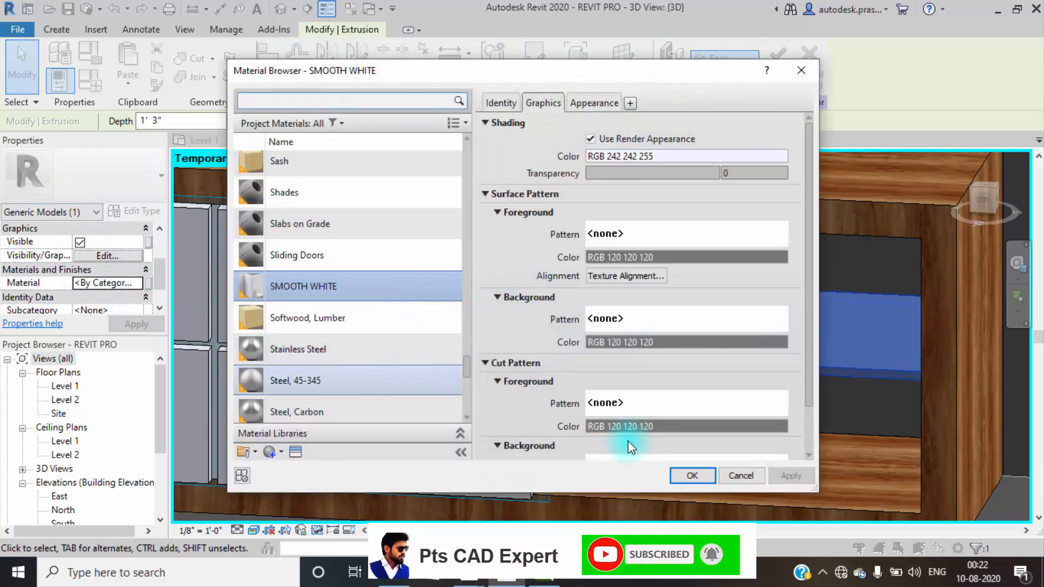
{"action": "left_click", "coordinate": [676, 477]}
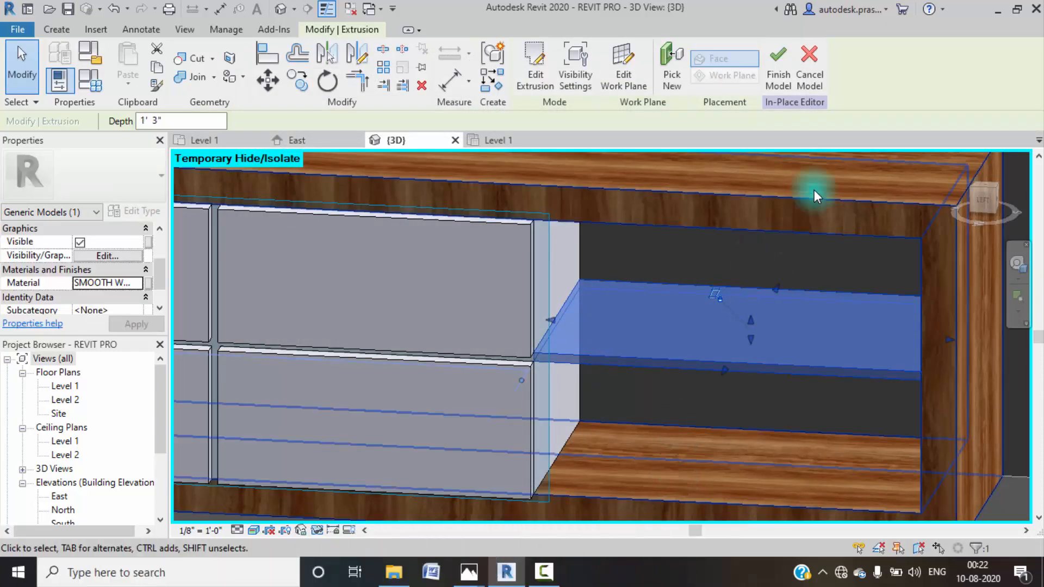
{"action": "left_click", "coordinate": [775, 85]}
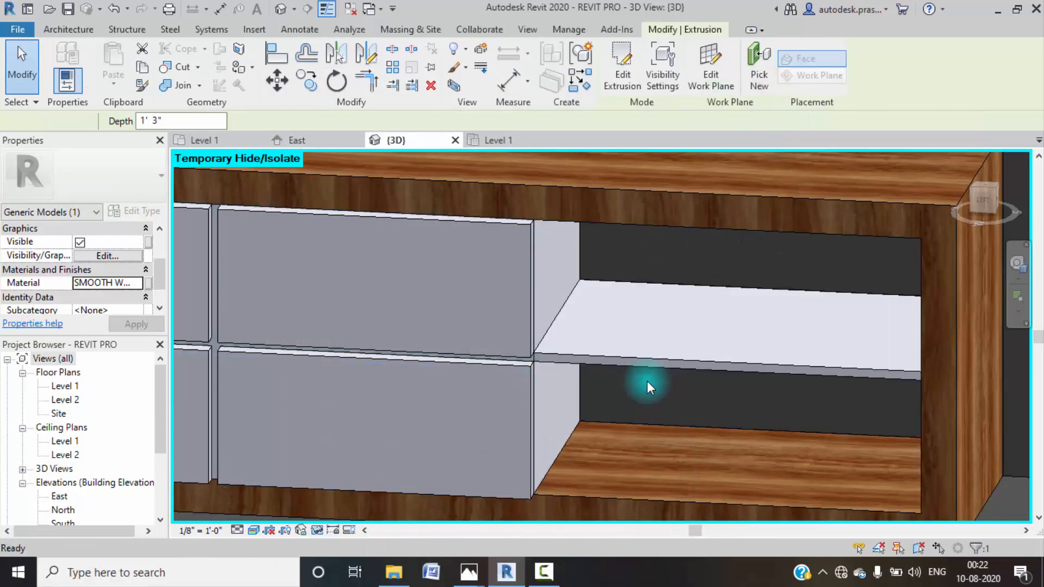
- Open the wooden TV unit for in-place editing in the left view and start a new extrusion
{"action": "scroll", "coordinate": [648, 382], "scroll_direction": "down", "scroll_amount": 6}
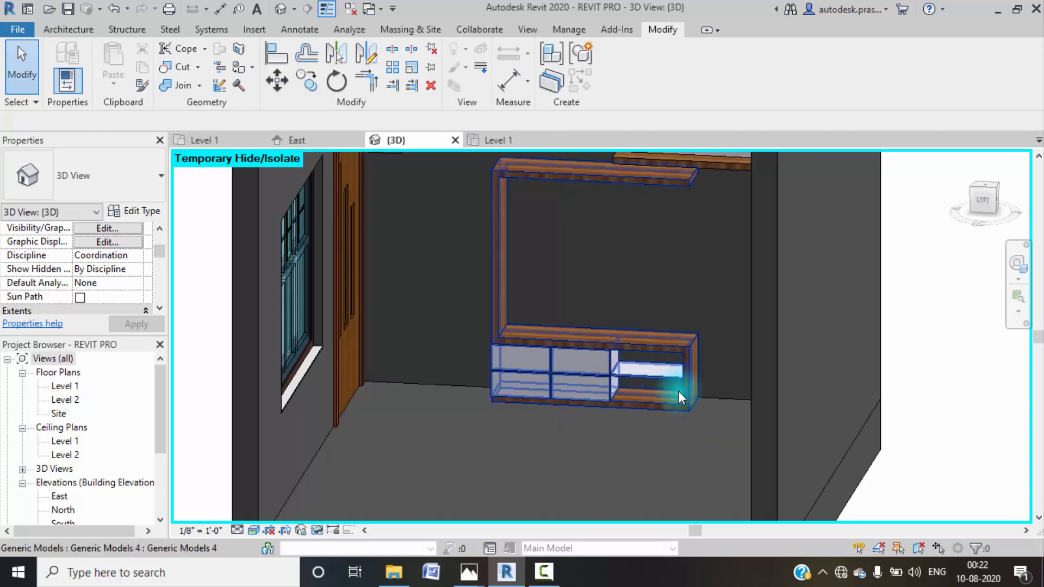
{"action": "middle_click_drag", "start_coordinate": [611, 453], "coordinate": [626, 420], "text": "shift"}
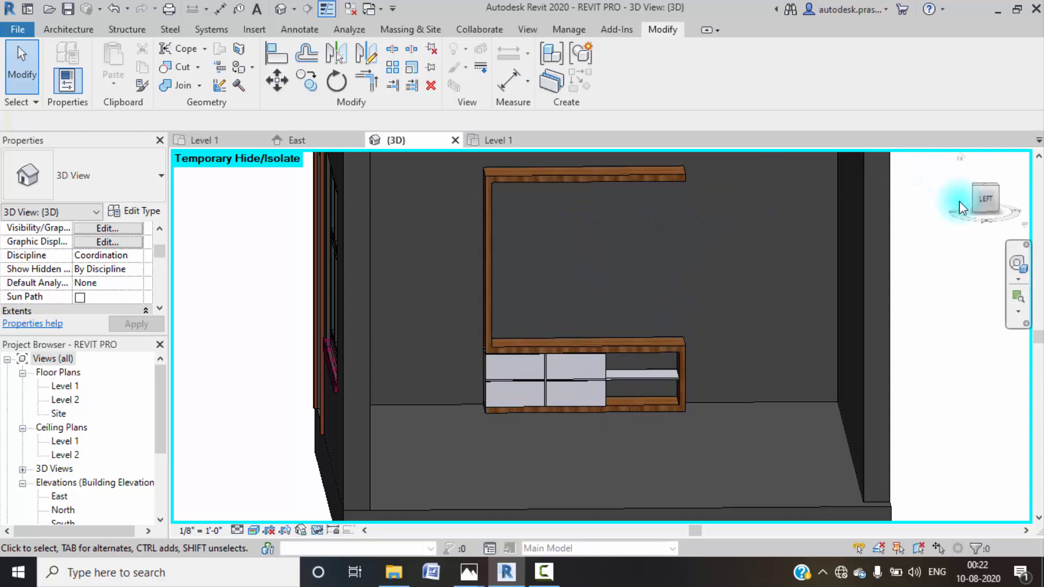
{"action": "left_click", "coordinate": [984, 204]}
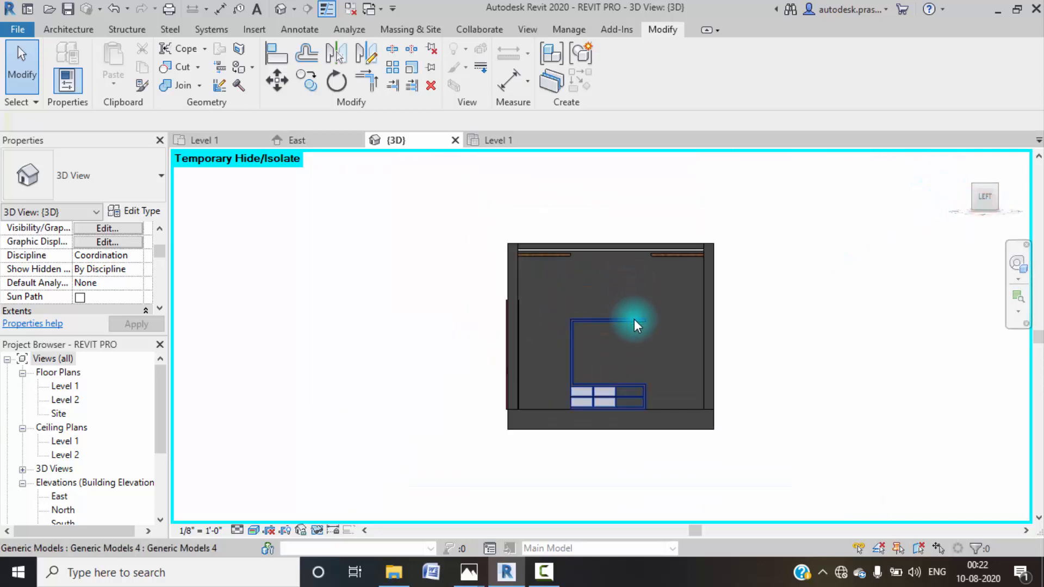
{"action": "scroll", "coordinate": [632, 332], "scroll_direction": "up", "scroll_amount": 3}
{"action": "scroll", "coordinate": [632, 340], "scroll_direction": "up", "scroll_amount": 1}
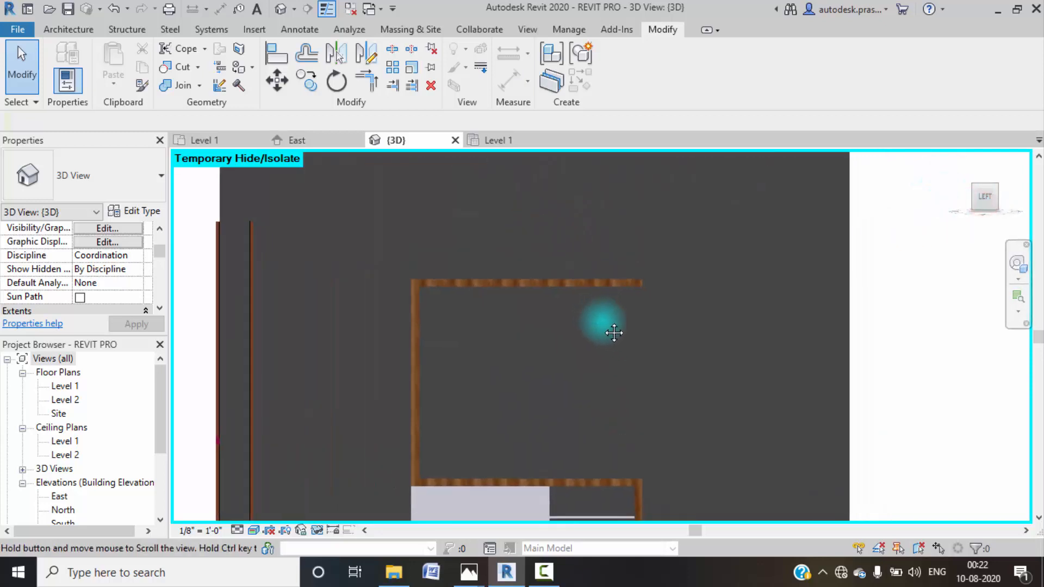
{"action": "left_click", "coordinate": [594, 277]}
{"action": "left_click", "coordinate": [621, 76]}
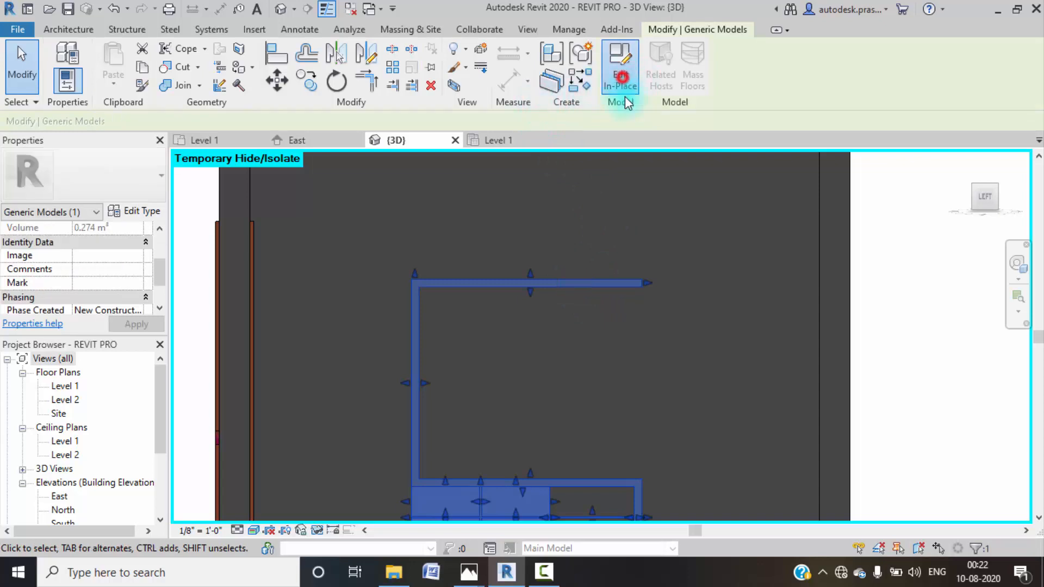
{"action": "left_click", "coordinate": [56, 29]}
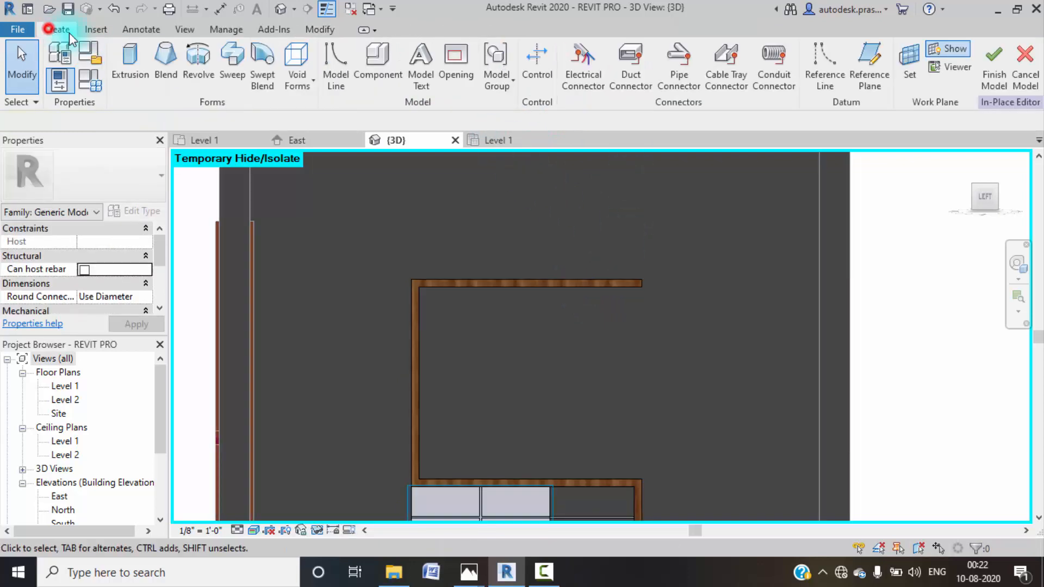
{"action": "left_click", "coordinate": [131, 57]}
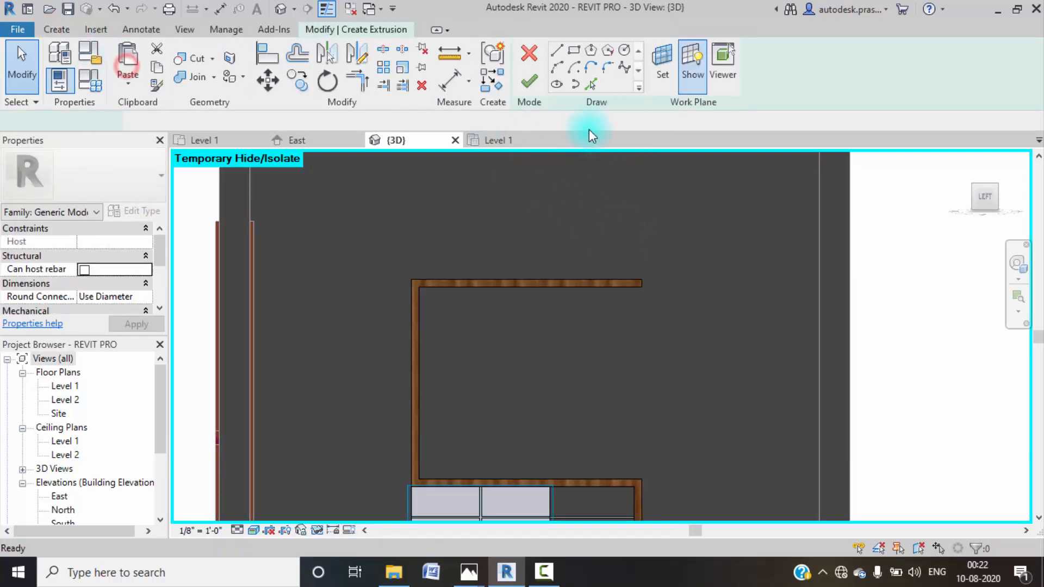
- Try a panel extrusion from a rectangle filling the opening of the upper wooden frame on the current work plane
{"action": "left_click", "coordinate": [574, 52]}
{"action": "left_click", "coordinate": [420, 286]}
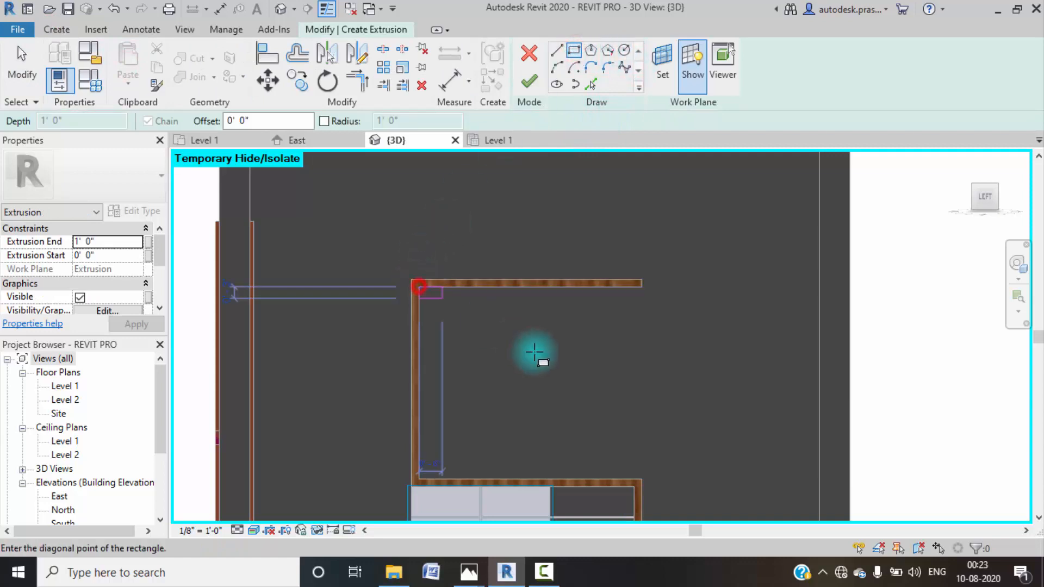
{"action": "left_click", "coordinate": [642, 479]}
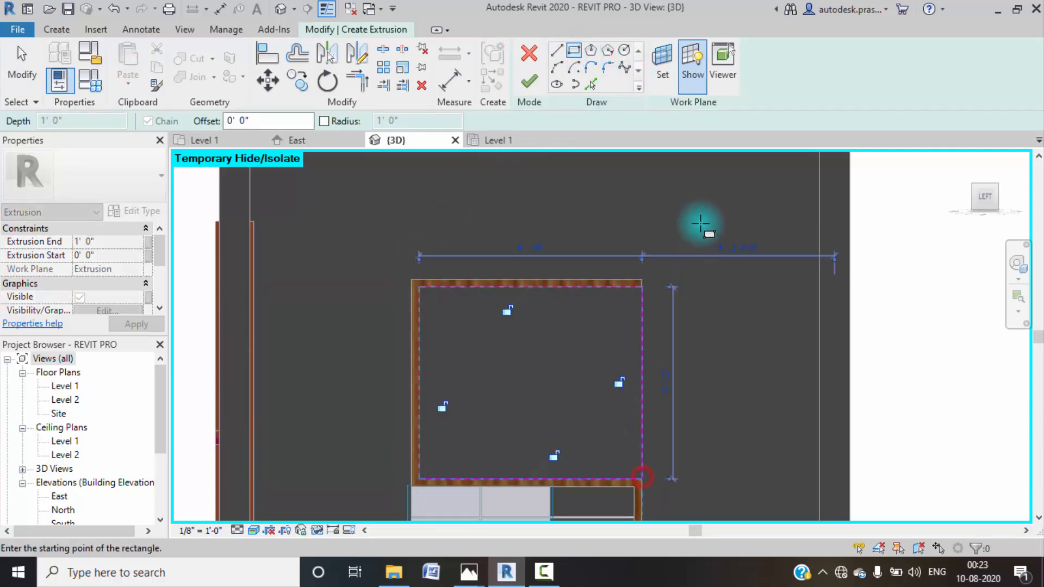
{"action": "left_click", "coordinate": [527, 81]}
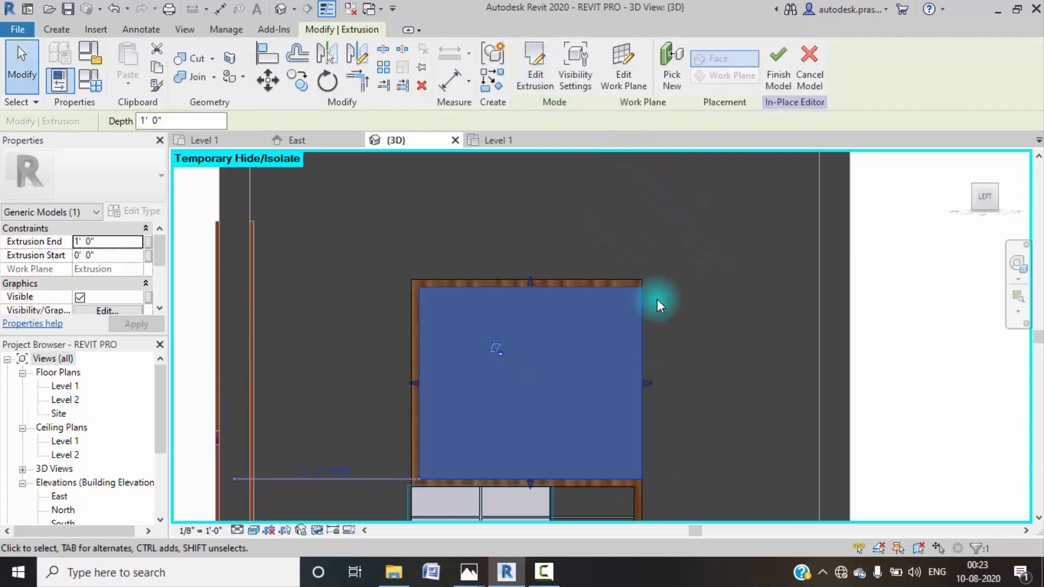
- Set the trial panel's extrusion depth to 0.25", inspect it at an angle, and undo the panel extrusion
{"action": "left_click_drag", "start_coordinate": [155, 121], "coordinate": [105, 118]}
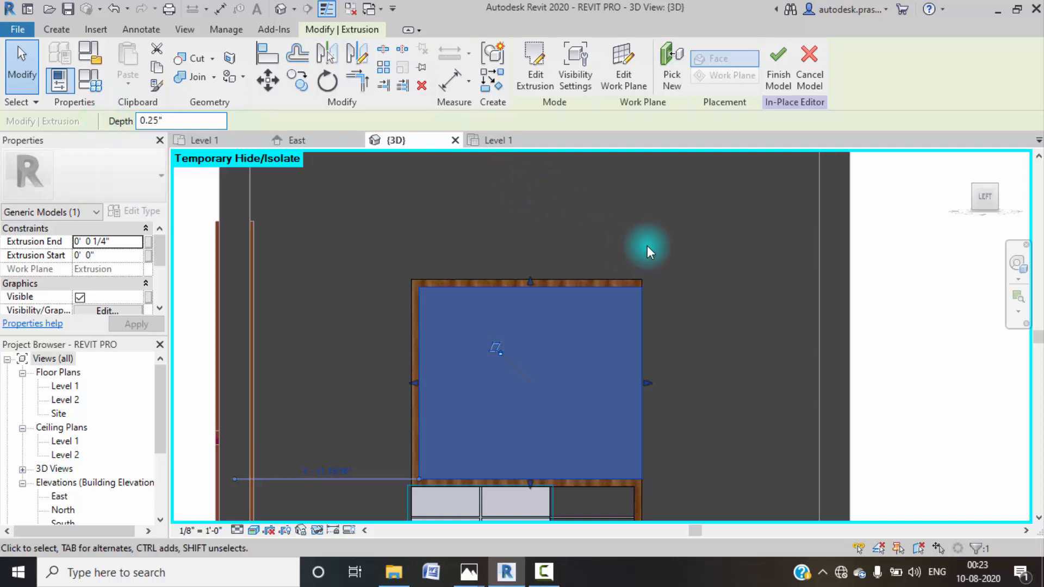
{"action": "middle_click_drag", "start_coordinate": [651, 250], "coordinate": [619, 306], "text": "shift"}
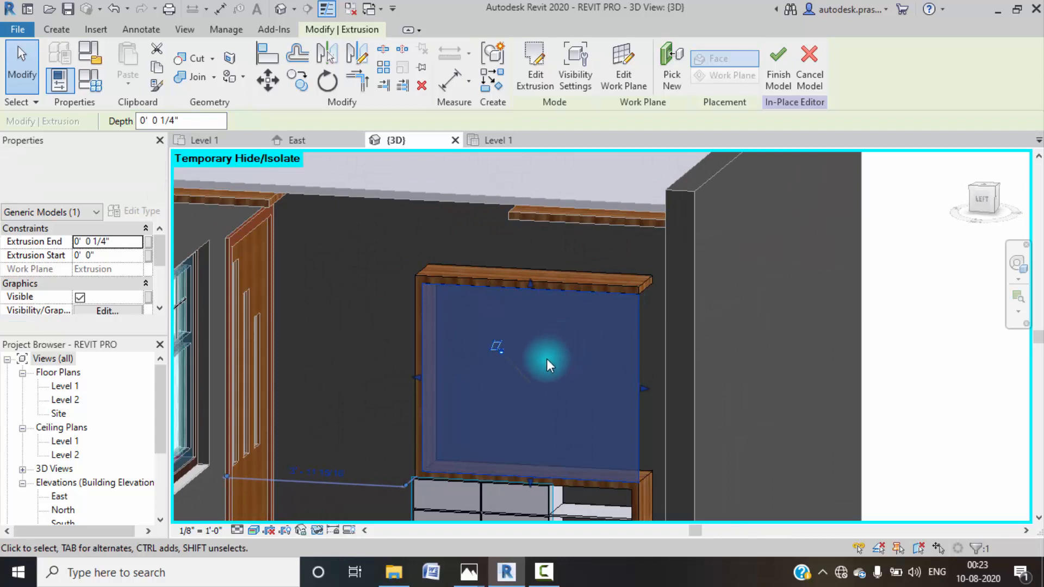
{"action": "key", "text": "Escape"}
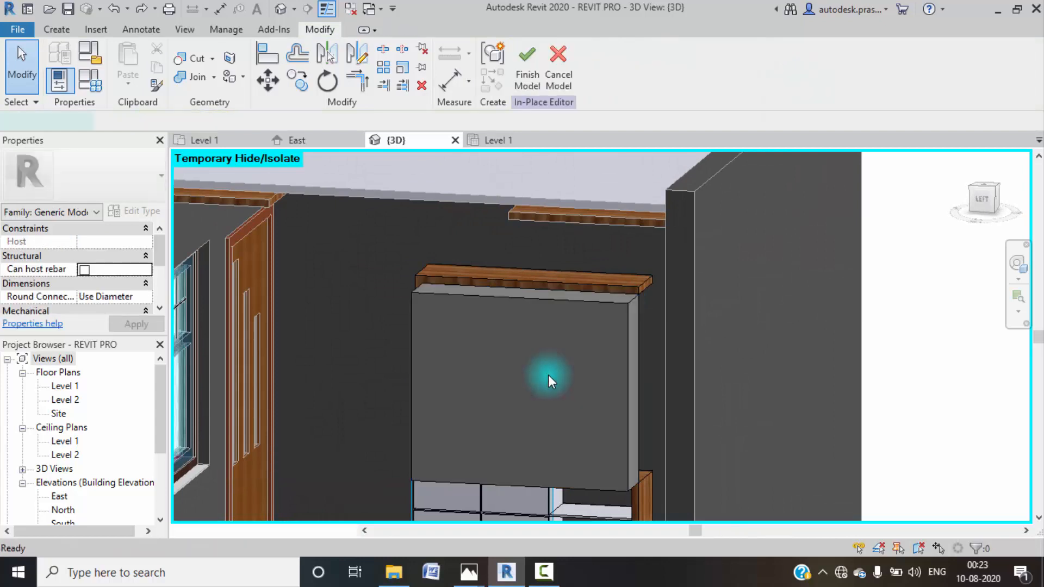
{"action": "double_click", "coordinate": [549, 375]}
{"action": "key", "text": "ctrl+z"}
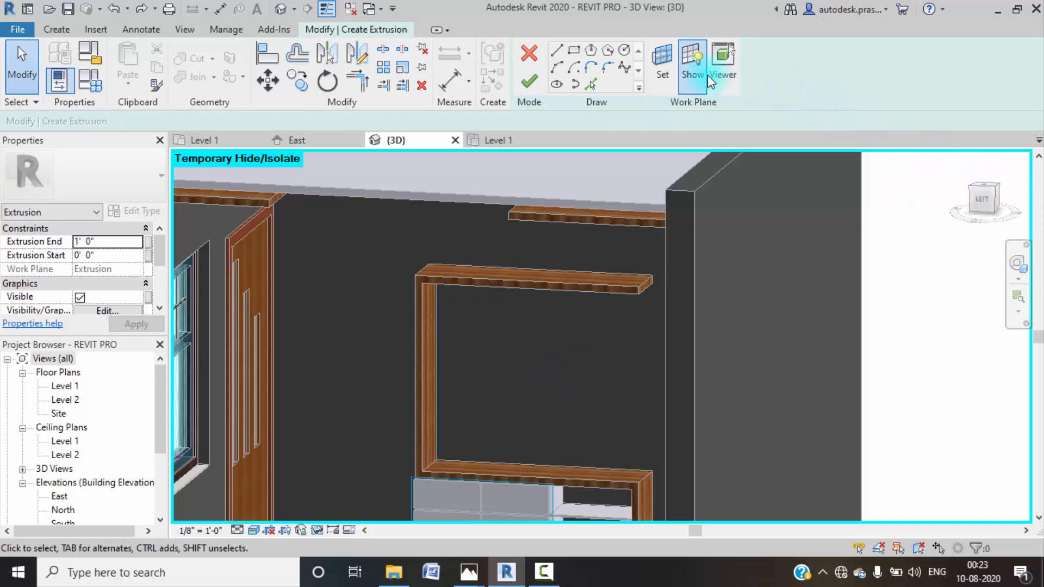
- Set the extrusion's work plane by picking the wall behind the TV unit
{"action": "left_click", "coordinate": [668, 76]}
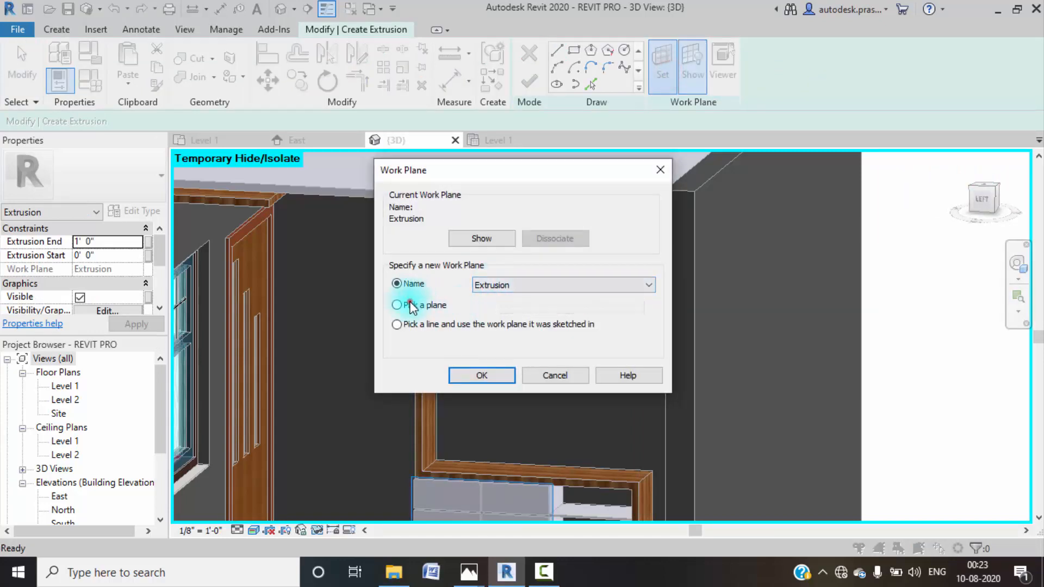
{"action": "left_click", "coordinate": [476, 376]}
{"action": "scroll", "coordinate": [544, 326], "scroll_direction": "down", "scroll_amount": 4}
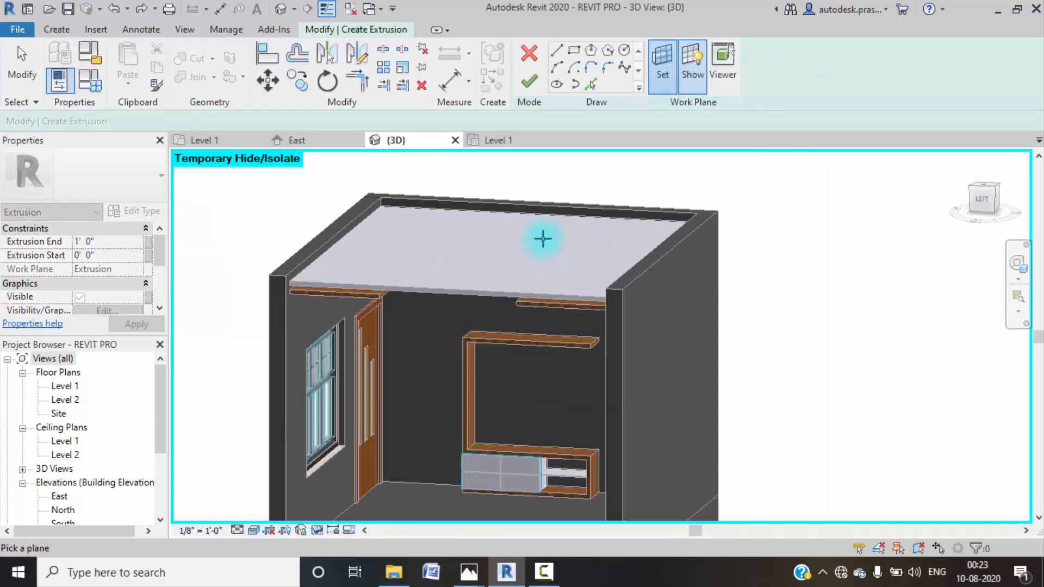
{"action": "left_click", "coordinate": [550, 210]}
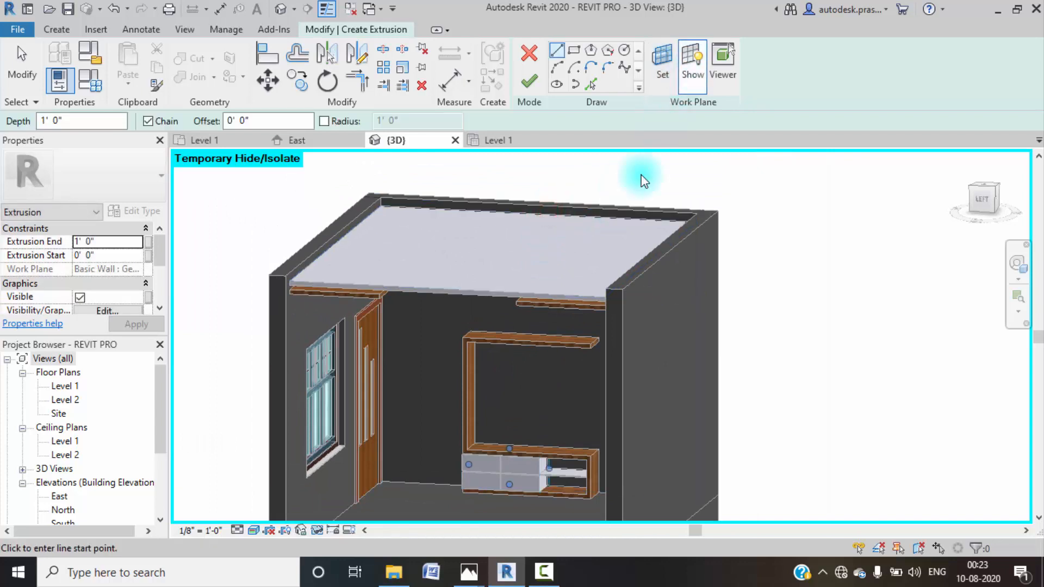
- Sketch a rectangle in the left view filling the upper frame's opening and finish it as an extrusion on the wall plane
{"action": "left_click", "coordinate": [984, 207]}
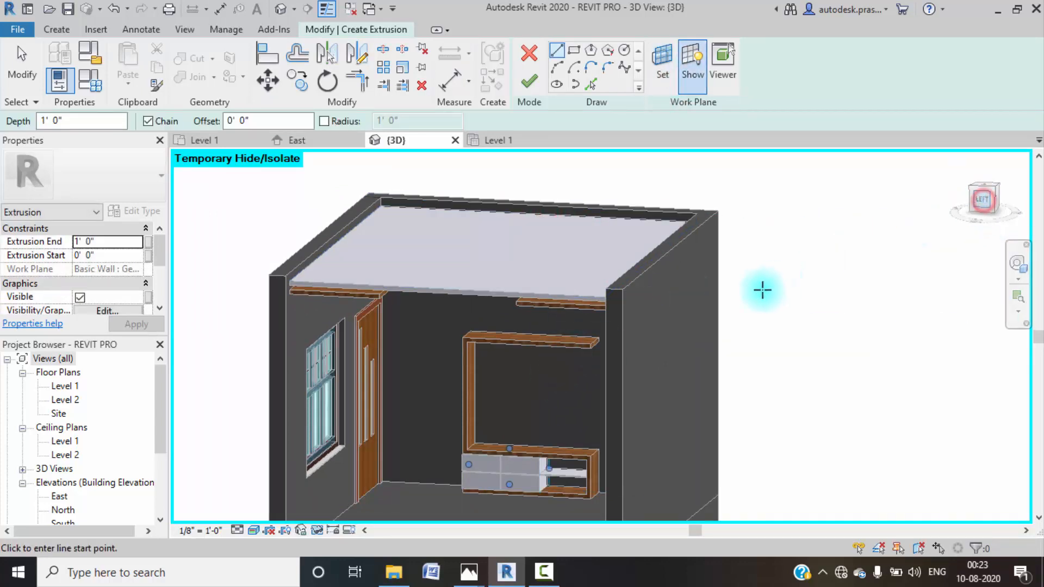
{"action": "scroll", "coordinate": [593, 317], "scroll_direction": "down", "scroll_amount": 3}
{"action": "middle_click_drag", "start_coordinate": [595, 316], "coordinate": [549, 377]}
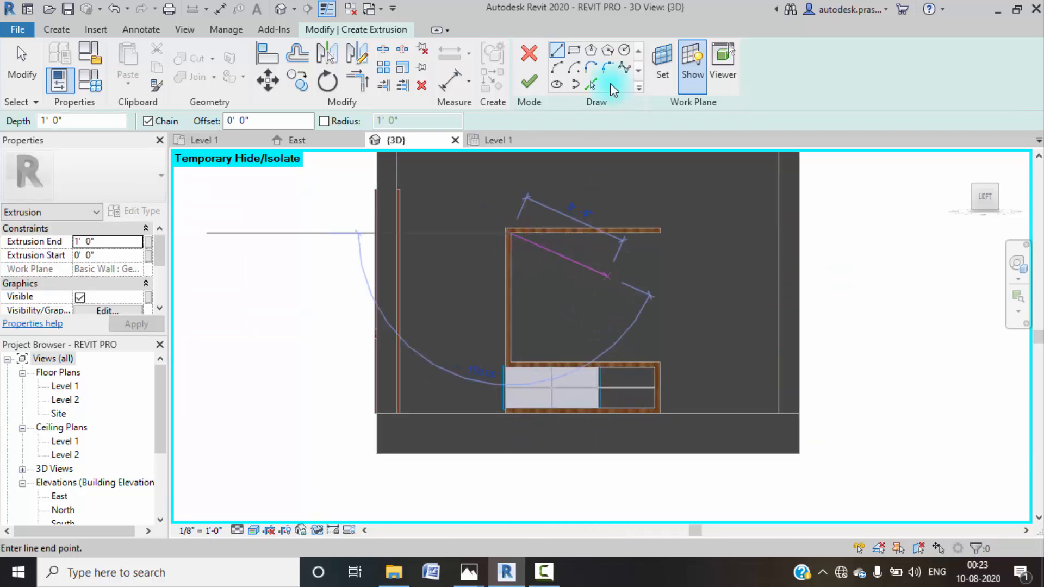
{"action": "left_click", "coordinate": [574, 50]}
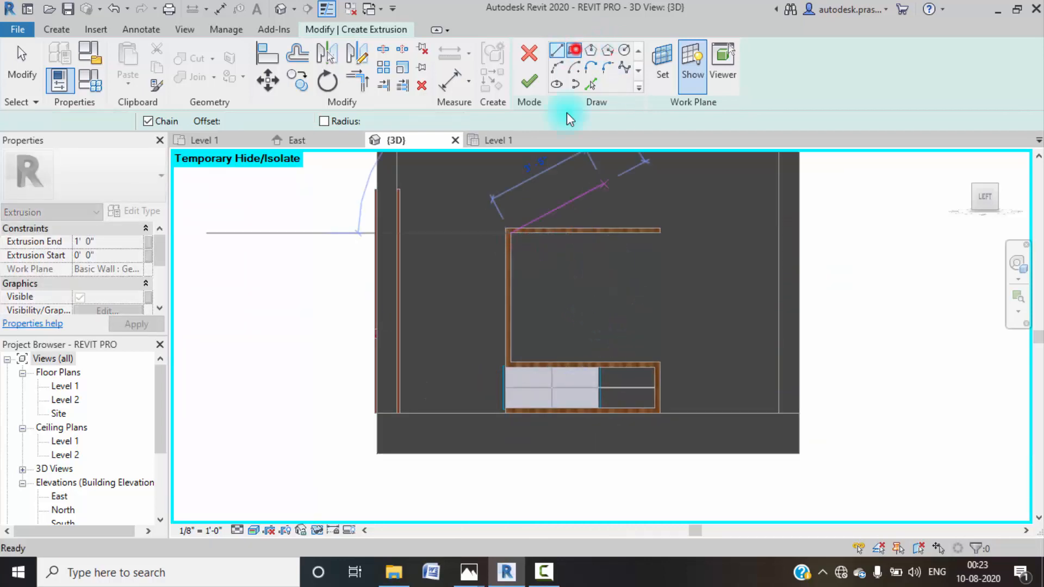
{"action": "left_click", "coordinate": [513, 235]}
{"action": "left_click", "coordinate": [660, 362]}
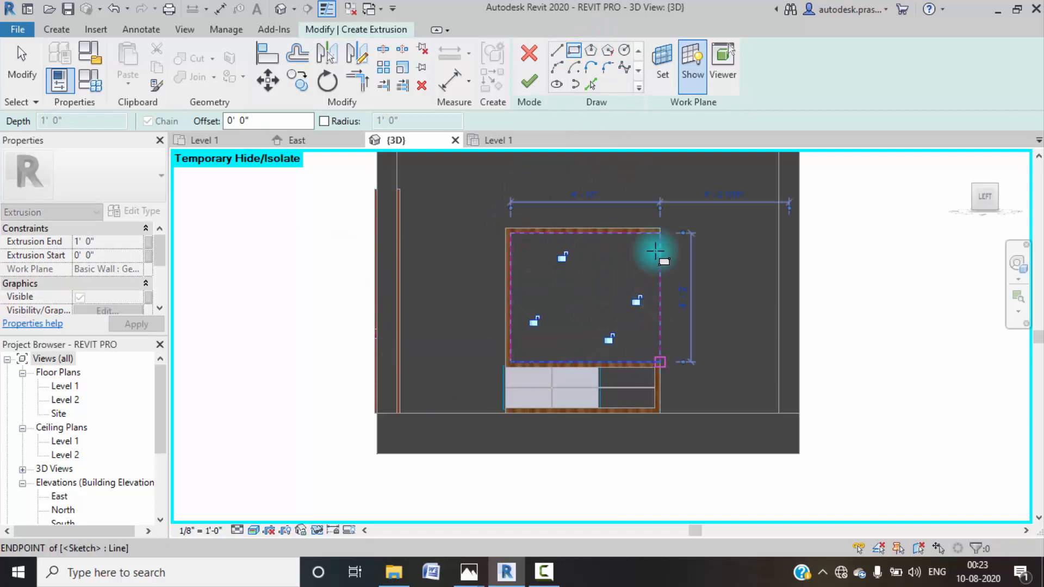
{"action": "left_click", "coordinate": [529, 82]}
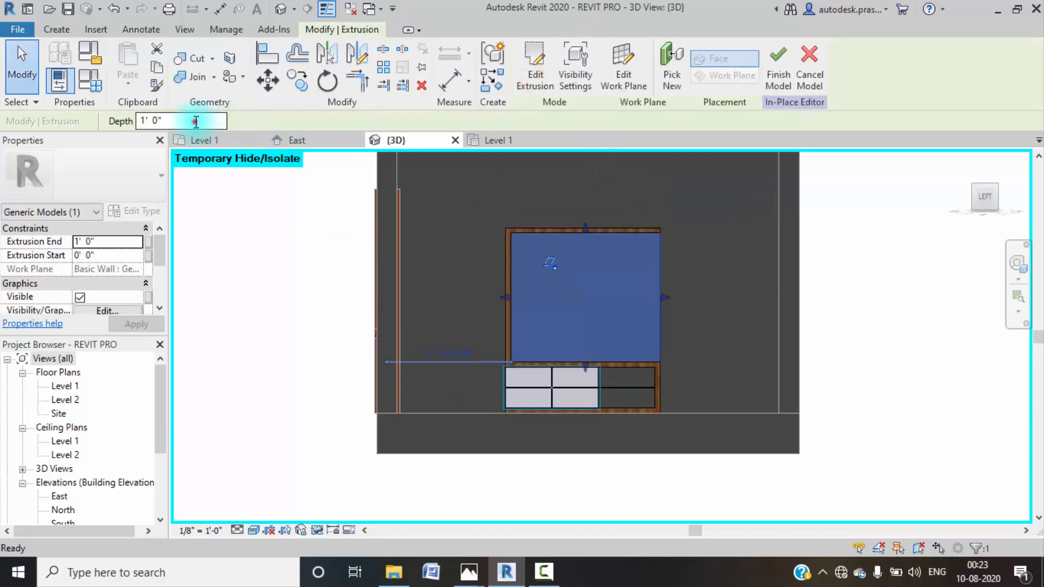
- Set the back panel's extrusion depth to 0.25" and check it inside the frame
{"action": "left_click", "coordinate": [194, 121]}
{"action": "type", "text": "1"}
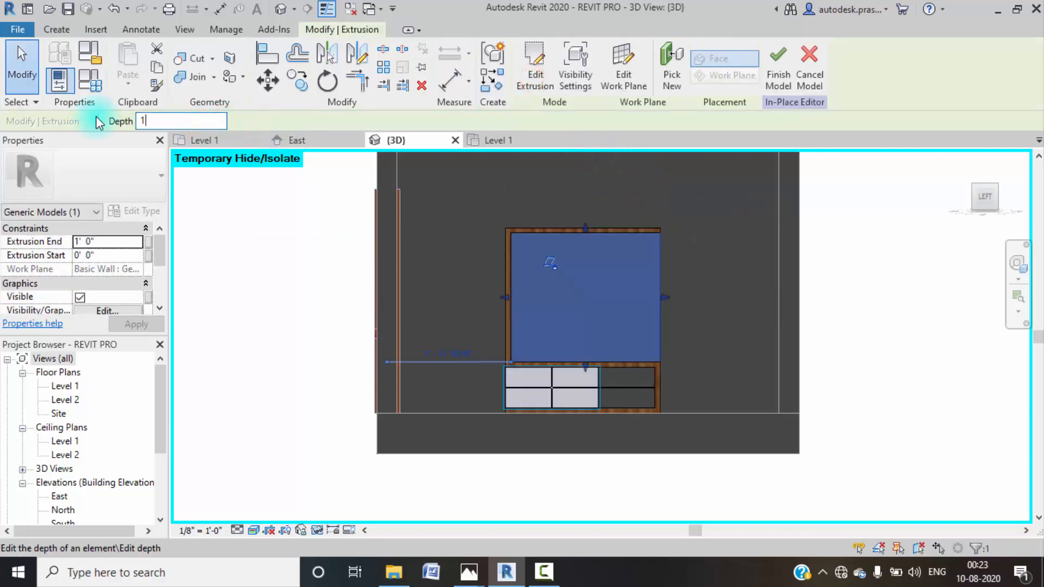
{"action": "key", "text": "BackSpace"}
{"action": "type", "text": "0.25\""}
{"action": "key", "text": "Return"}
{"action": "middle_click_drag", "start_coordinate": [769, 349], "coordinate": [835, 381], "text": "shift"}
{"action": "left_click", "coordinate": [832, 378]}
{"action": "middle_click_drag", "start_coordinate": [640, 357], "coordinate": [657, 369], "text": "shift"}
{"action": "left_click", "coordinate": [660, 332]}
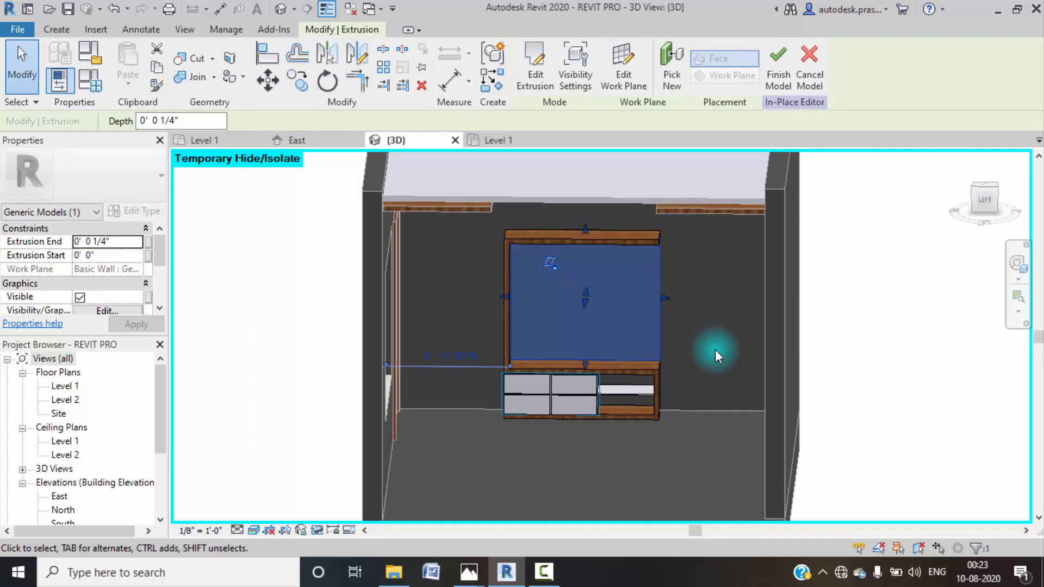
{"action": "scroll", "coordinate": [103, 251], "scroll_direction": "down", "scroll_amount": 4}
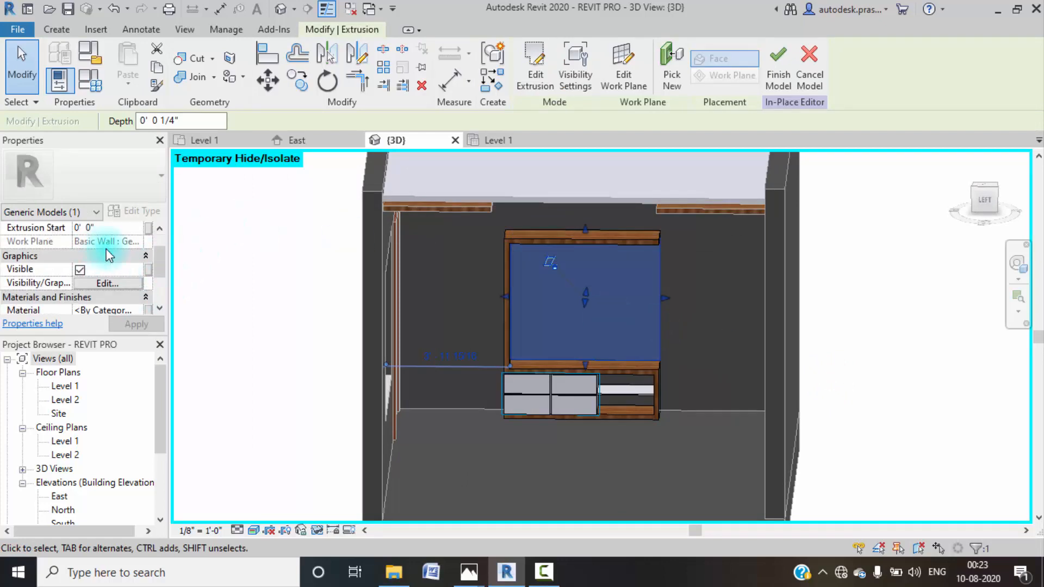
- Create a new material for the back panel and name it TV WALL
{"action": "left_click", "coordinate": [147, 242]}
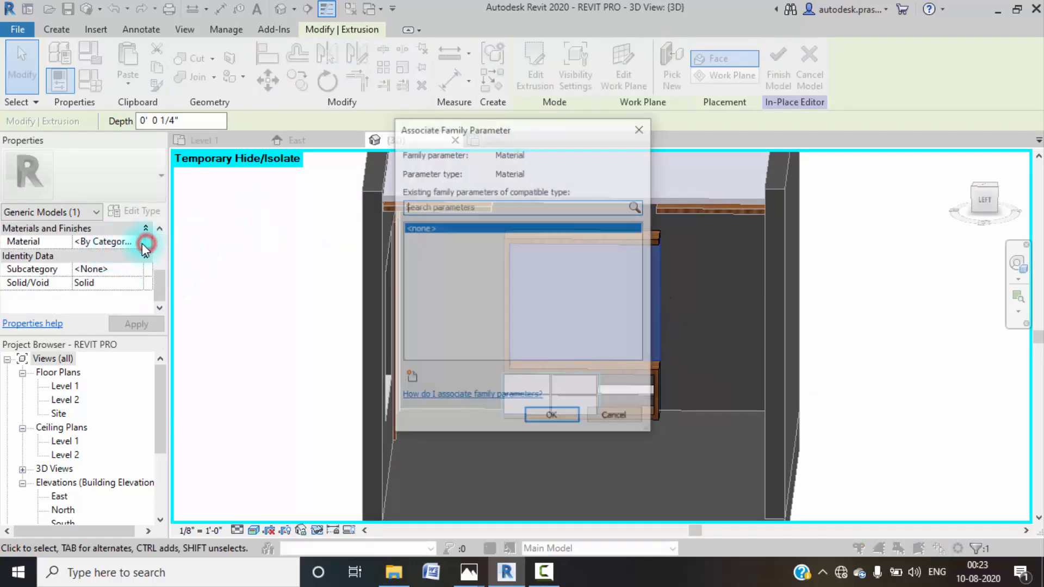
{"action": "left_click", "coordinate": [552, 418]}
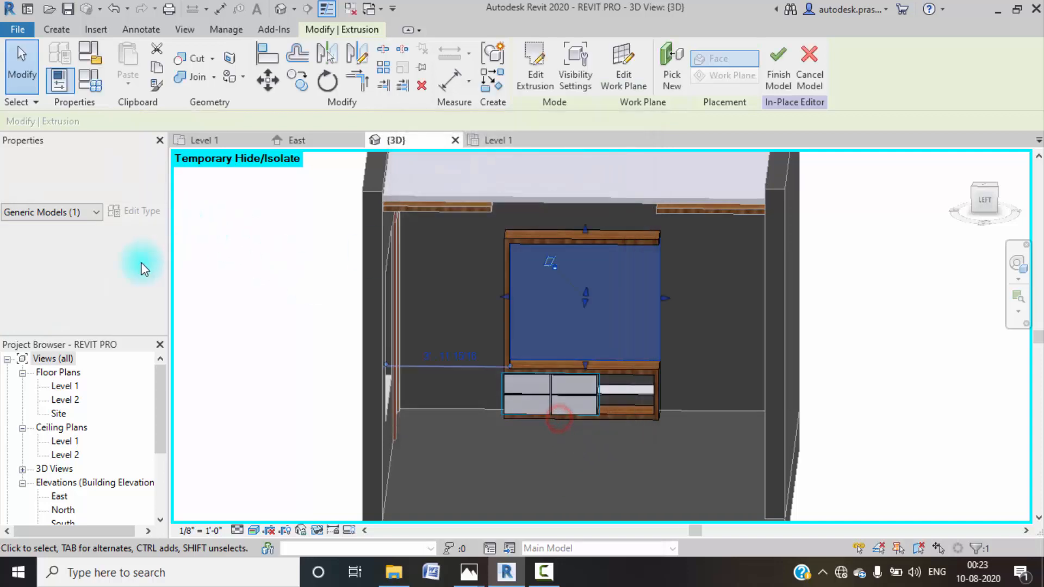
{"action": "left_click", "coordinate": [137, 243]}
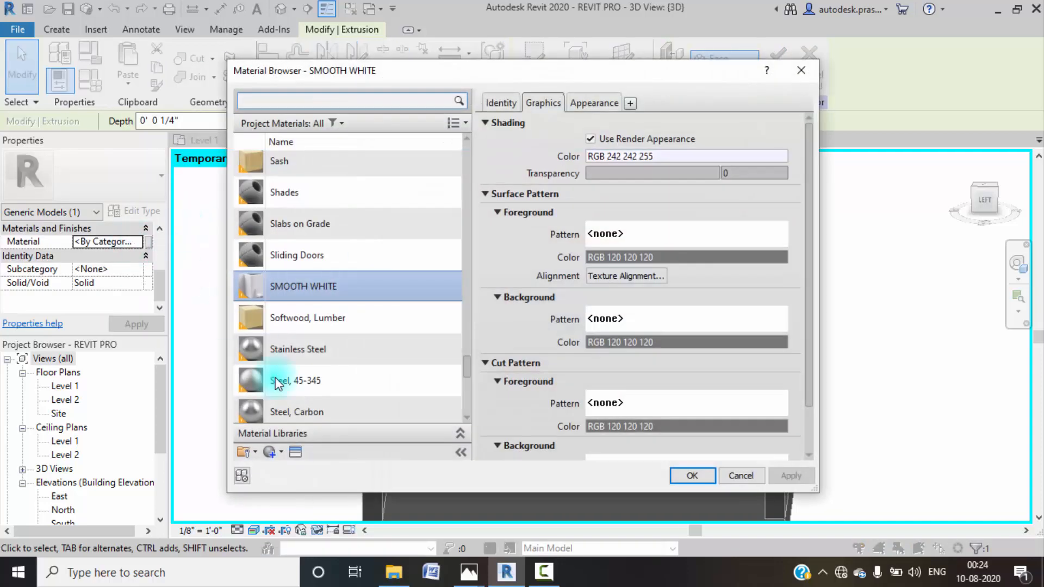
{"action": "left_click", "coordinate": [278, 451]}
{"action": "left_click", "coordinate": [286, 466]}
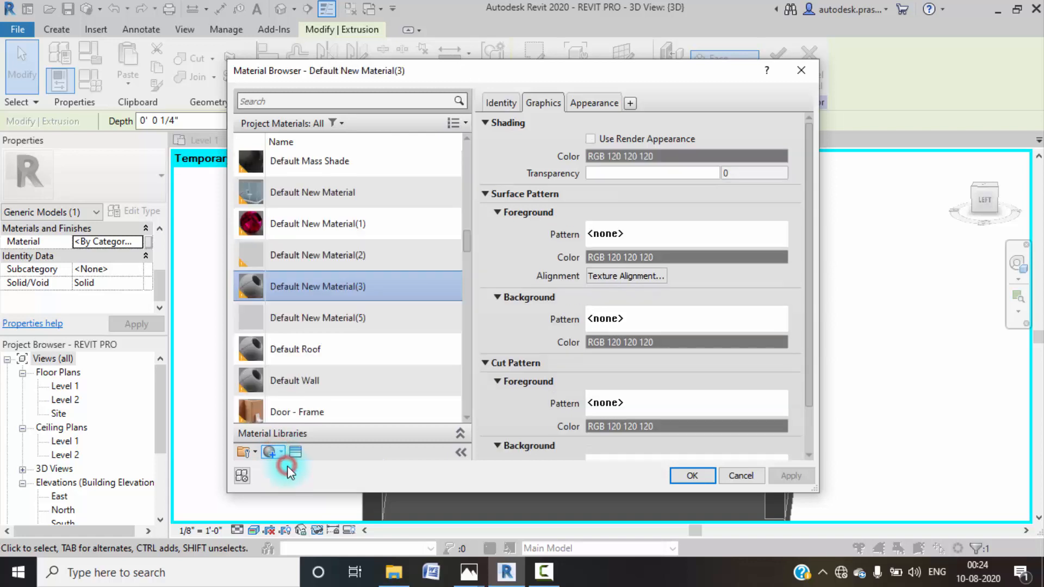
{"action": "right_click", "coordinate": [341, 275]}
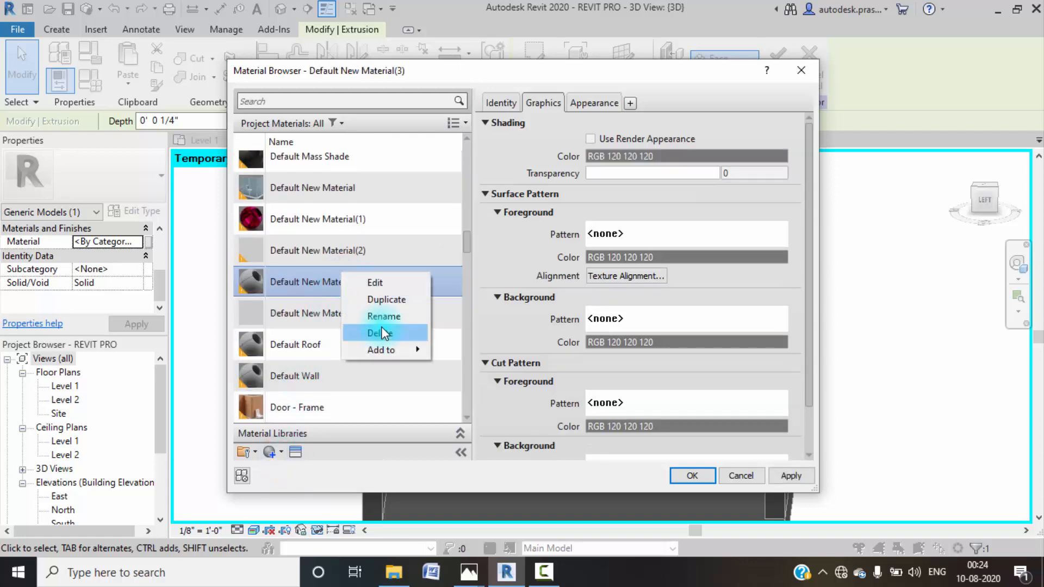
{"action": "left_click", "coordinate": [383, 317]}
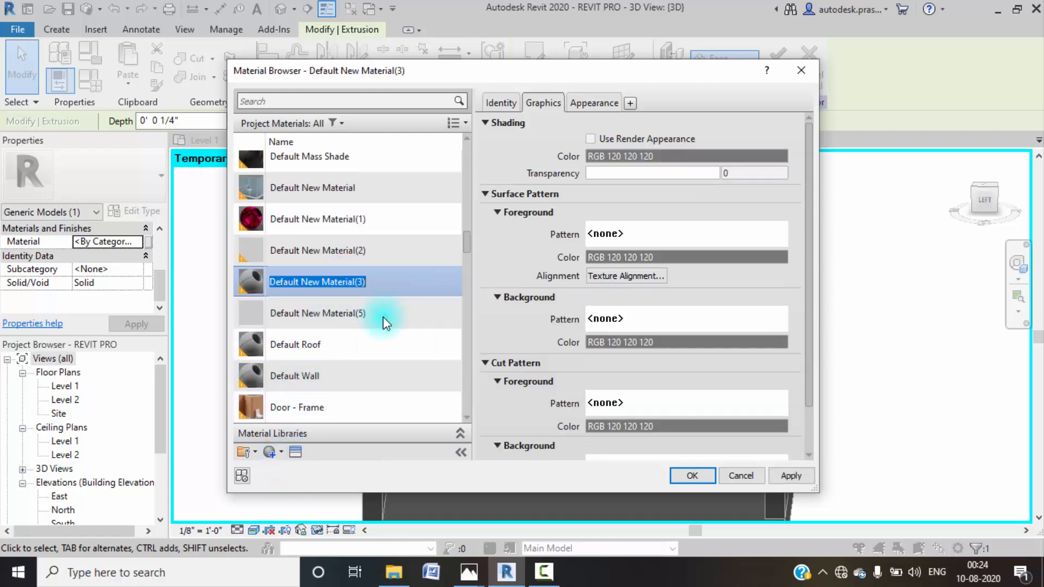
{"action": "type", "text": "TV WA"}
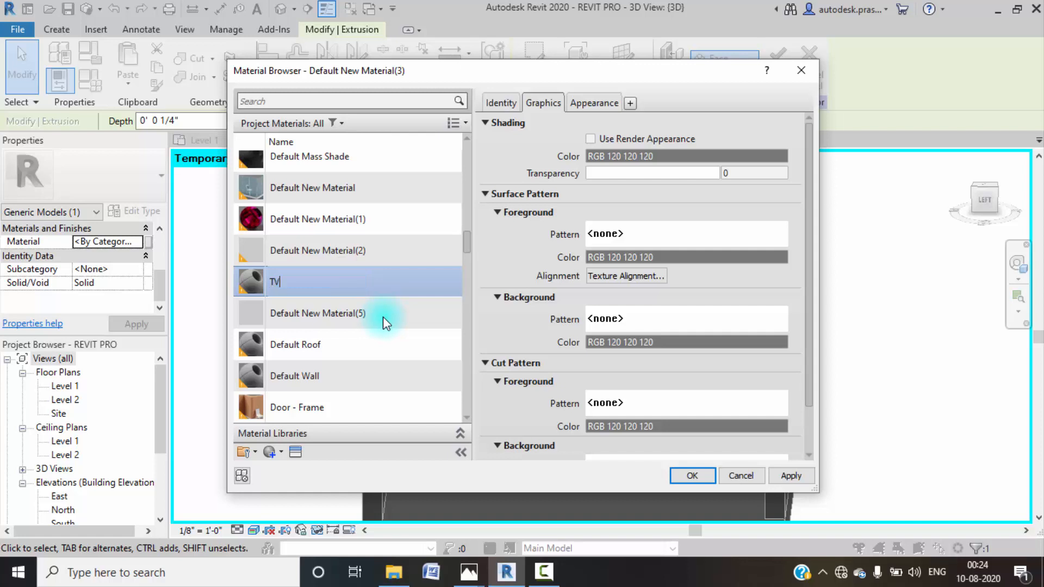
{"action": "type", "text": "LL"}
- Make TV WALL use its render appearance for shading, load WALL1.jpg as its image, and assign the material to the back panel
{"action": "left_click", "coordinate": [293, 454]}
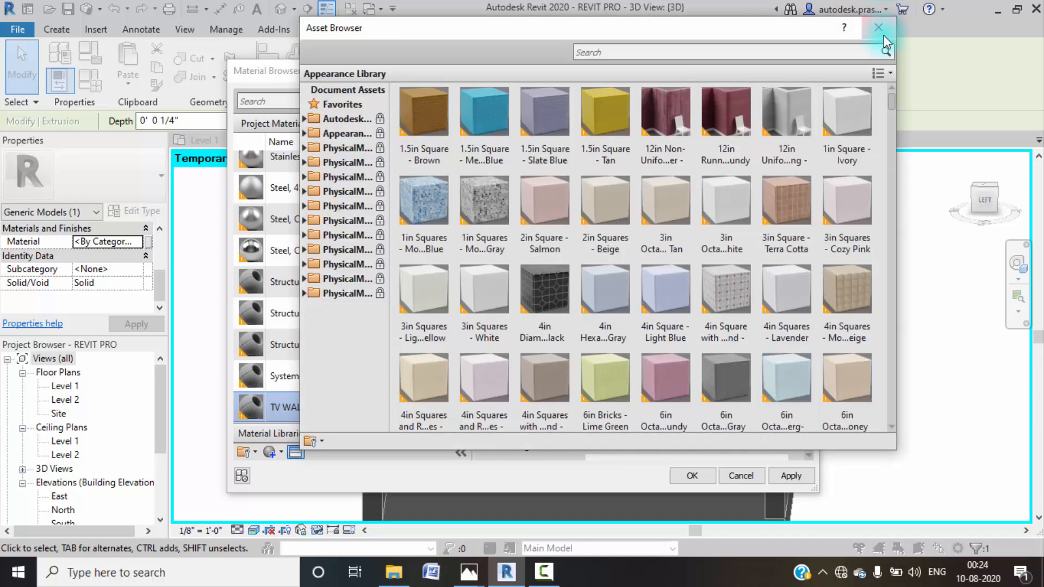
{"action": "left_click", "coordinate": [879, 27]}
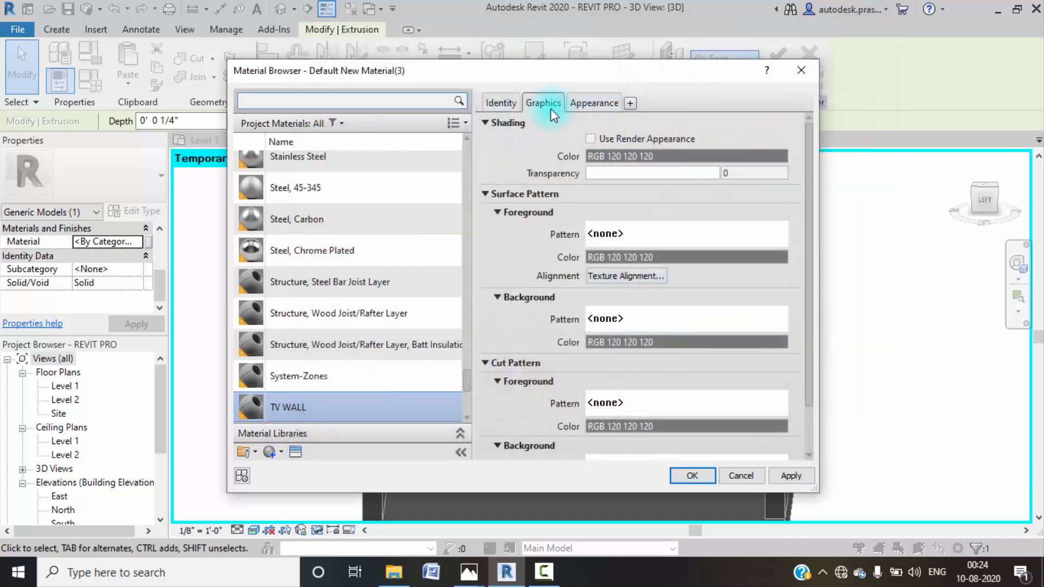
{"action": "left_click", "coordinate": [591, 139]}
{"action": "left_click", "coordinate": [594, 103]}
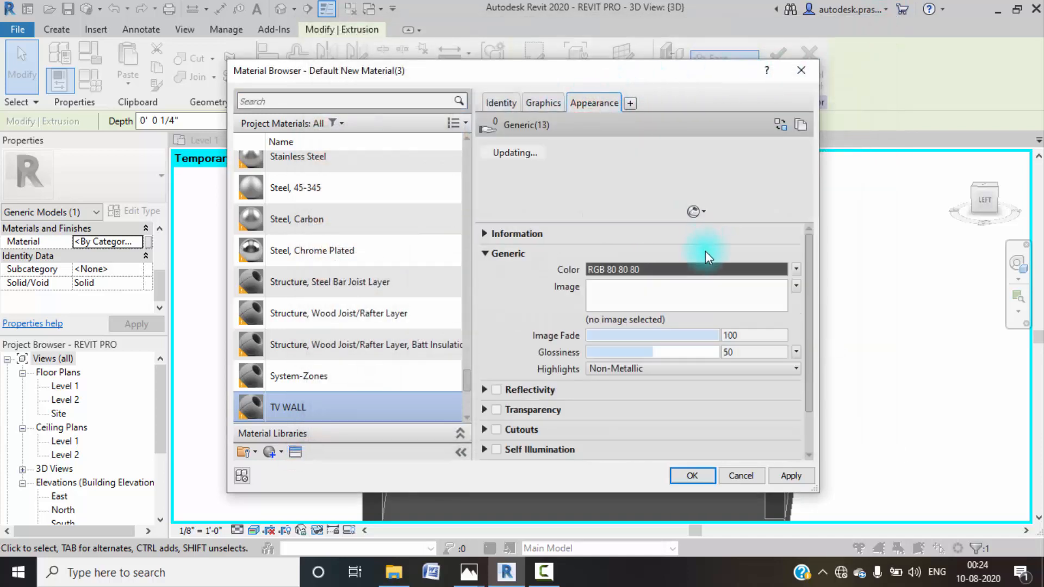
{"action": "left_click", "coordinate": [674, 297]}
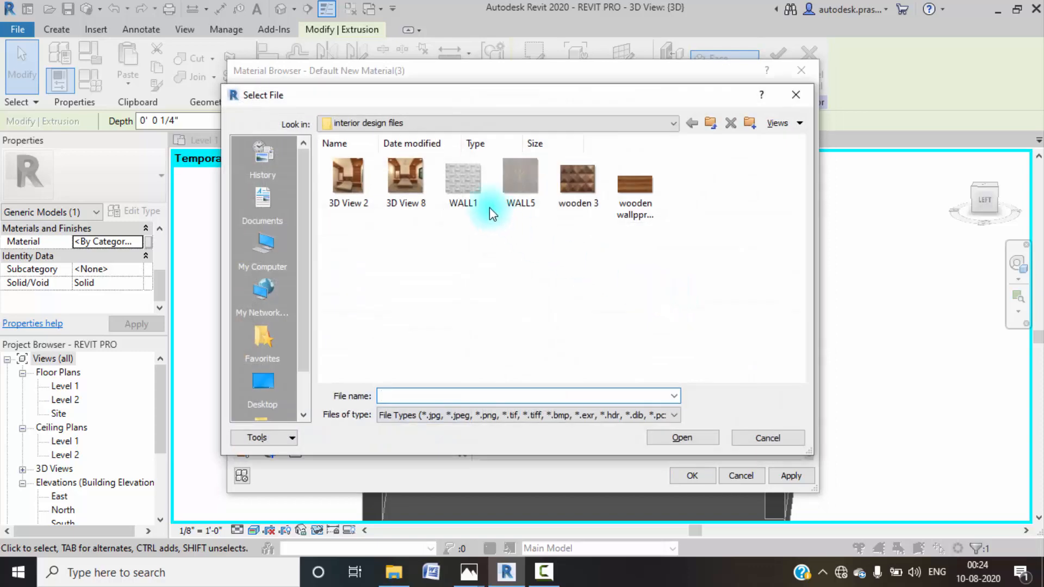
{"action": "left_click", "coordinate": [684, 438]}
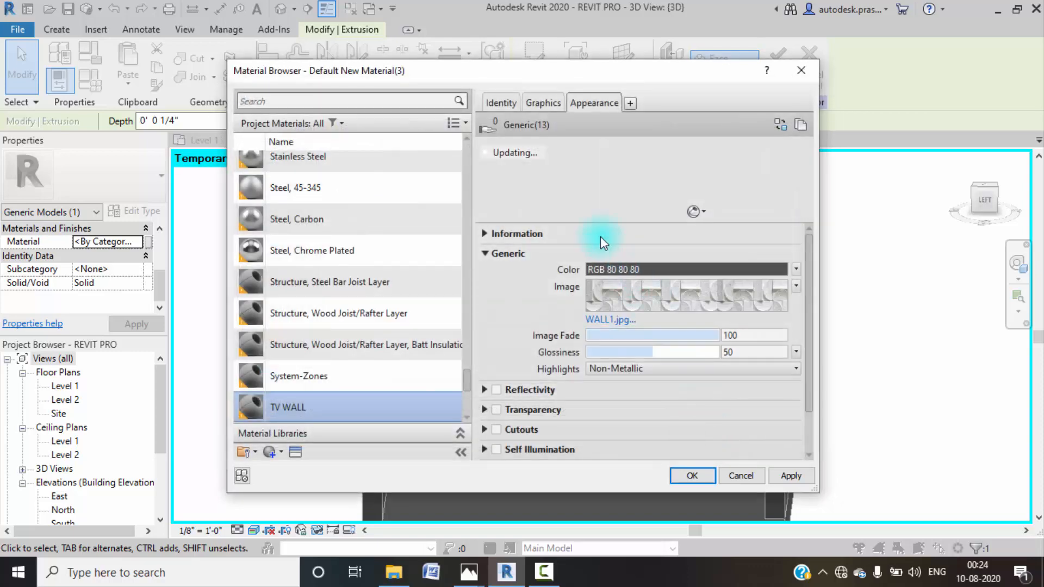
{"action": "left_click", "coordinate": [538, 109]}
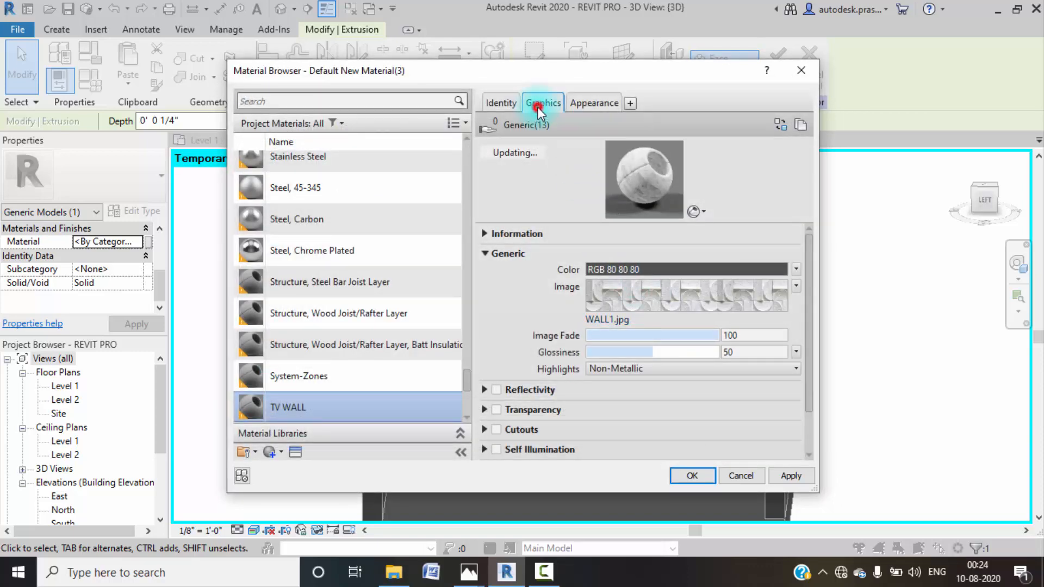
{"action": "left_click", "coordinate": [707, 475]}
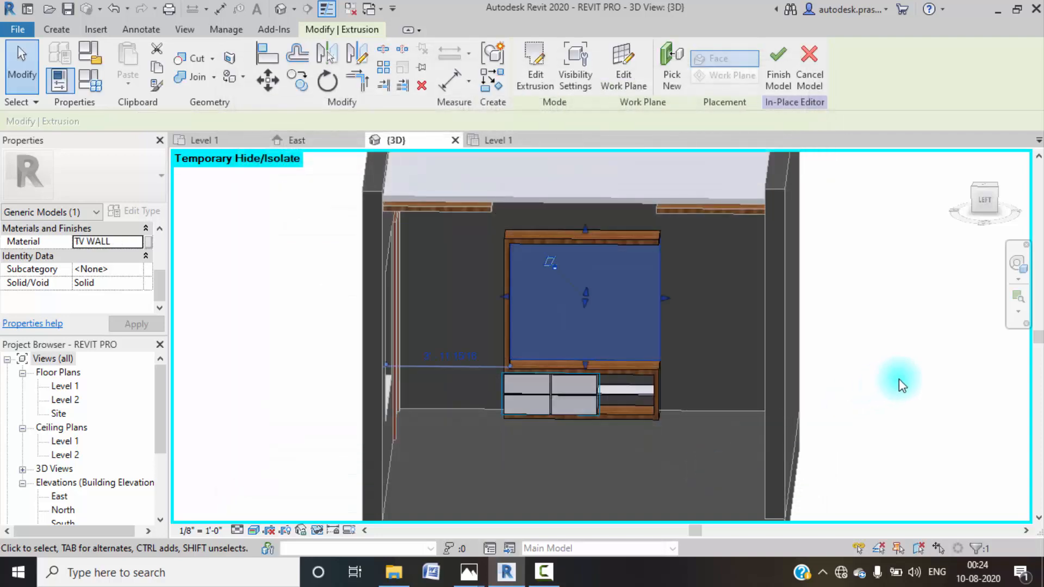
{"action": "left_click", "coordinate": [900, 380]}
{"action": "mouse_move", "coordinate": [713, 374]}
{"action": "middle_mouse_down", "text": "shift"}
{"action": "mouse_move", "coordinate": [736, 385]}
{"action": "mouse_move", "coordinate": [793, 360]}
{"action": "mouse_move", "coordinate": [659, 360]}
{"action": "mouse_move", "coordinate": [676, 378]}
{"action": "mouse_move", "coordinate": [725, 369]}
{"action": "mouse_move", "coordinate": [710, 372]}
{"action": "middle_mouse_up", "text": "shift"}
- Compare the TV unit with the reference render in Photos, and finish the in-place model from Revit's Level 1 floor plan
{"action": "mouse_move", "coordinate": [469, 572]}
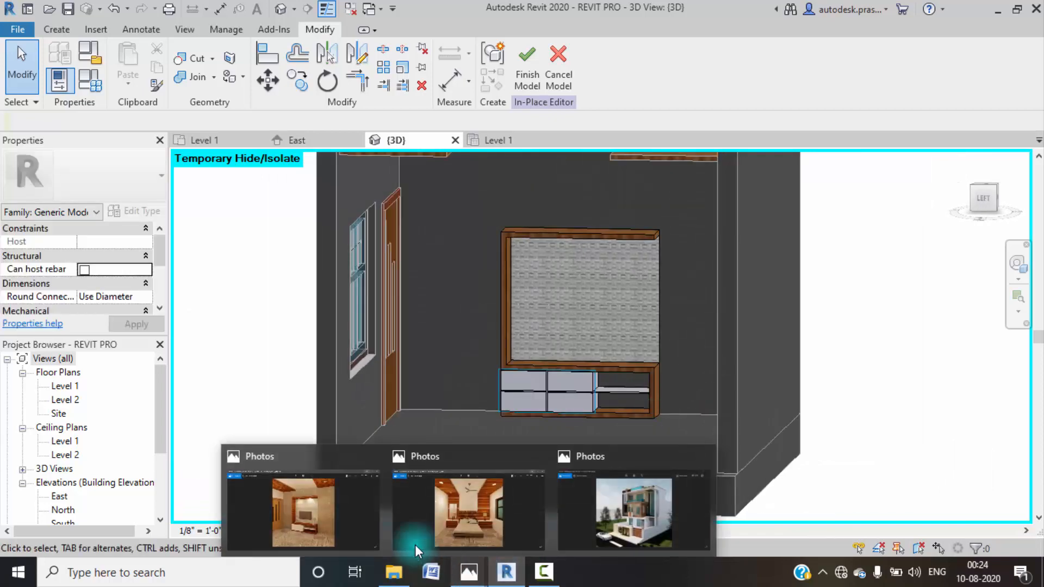
{"action": "left_click", "coordinate": [329, 518]}
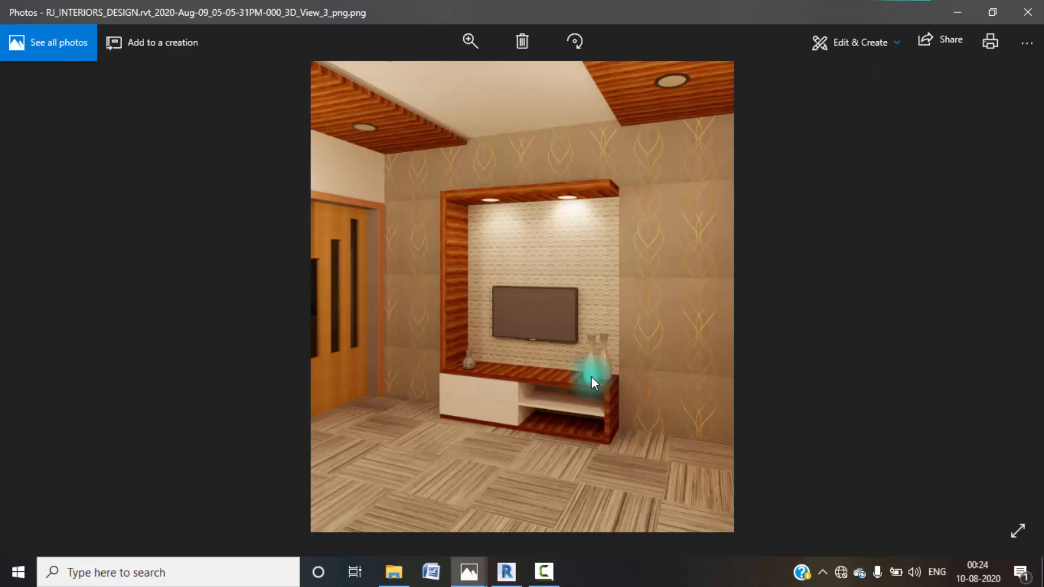
{"action": "left_click", "coordinate": [956, 11]}
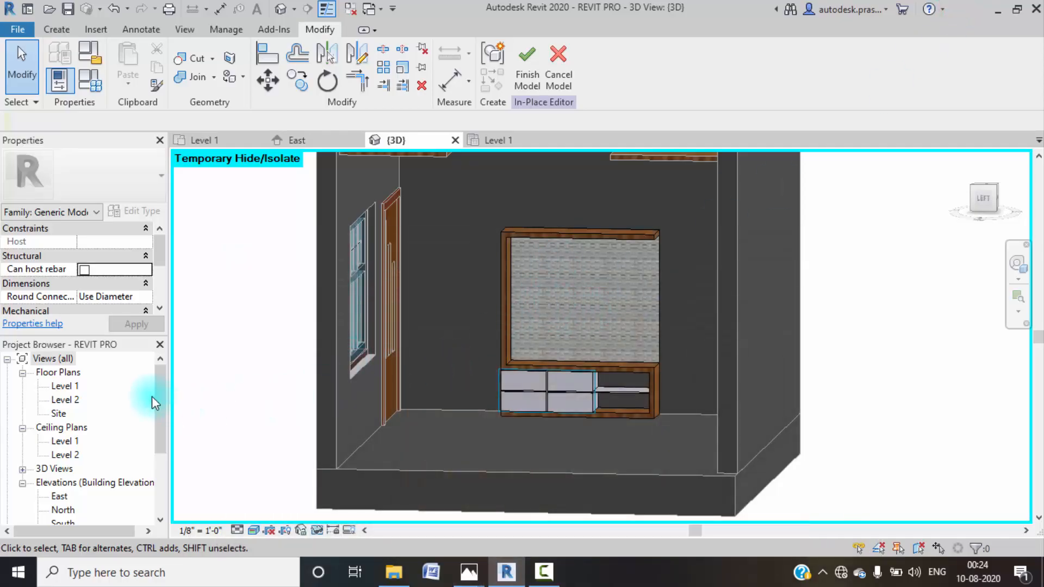
{"action": "double_click", "coordinate": [64, 386]}
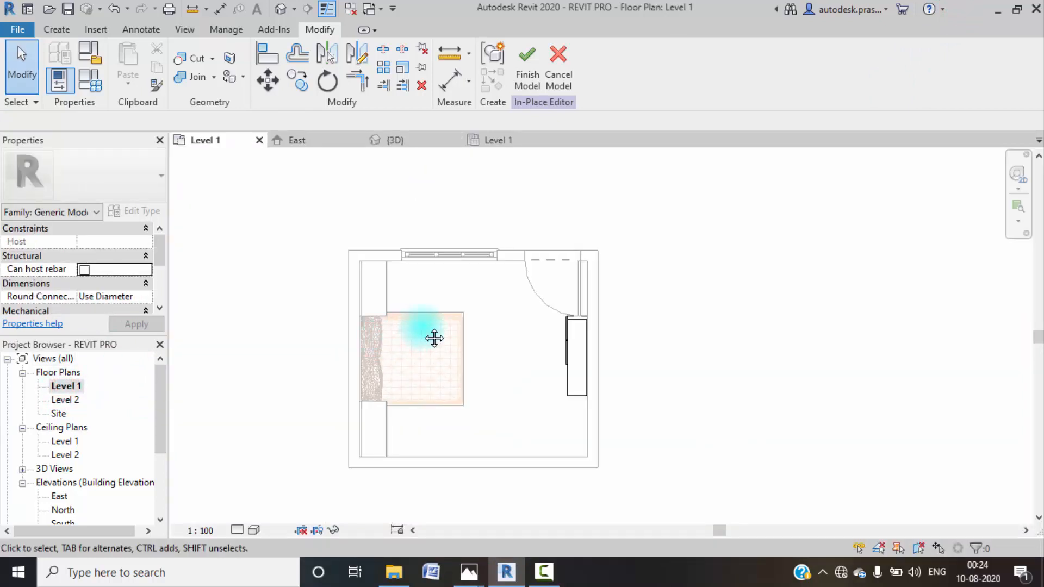
{"action": "middle_click_drag", "start_coordinate": [423, 328], "coordinate": [417, 318]}
{"action": "scroll", "coordinate": [569, 337], "scroll_direction": "up", "scroll_amount": 4}
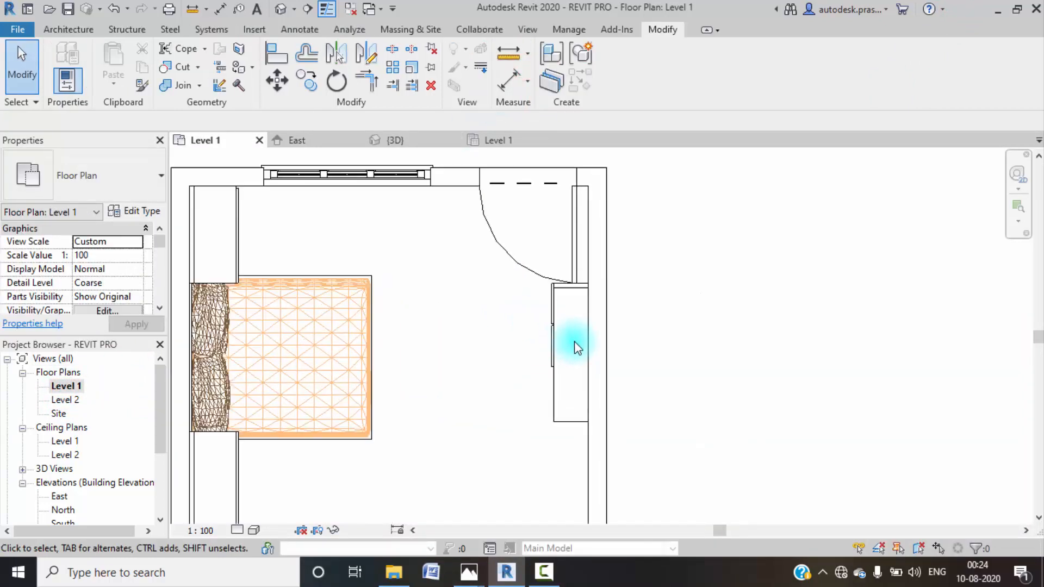
- Load the TV family from the interior design files folder into the project
{"action": "left_click", "coordinate": [251, 29]}
{"action": "left_click", "coordinate": [634, 81]}
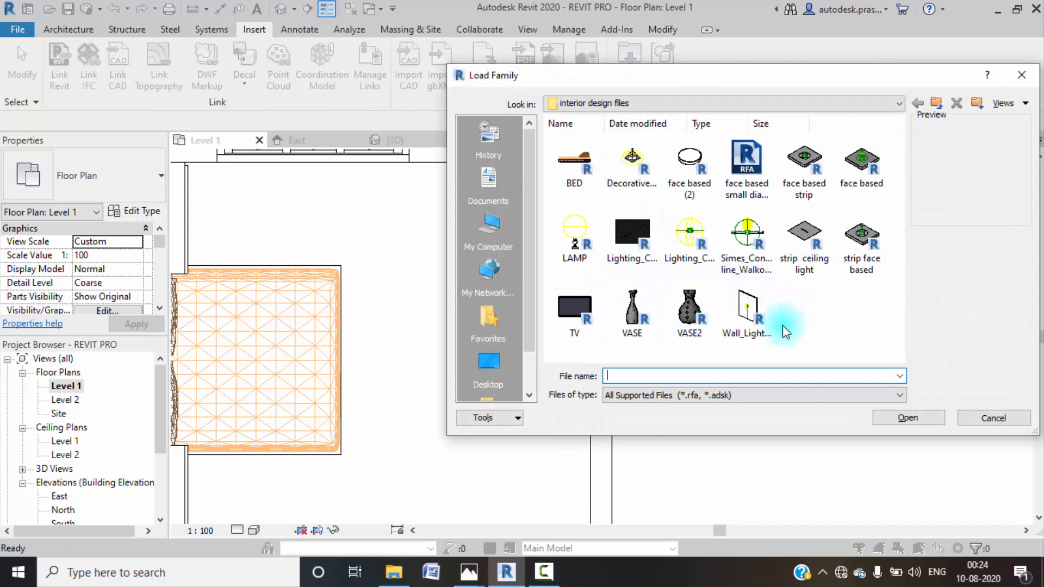
{"action": "left_click", "coordinate": [585, 316]}
{"action": "left_click", "coordinate": [932, 423]}
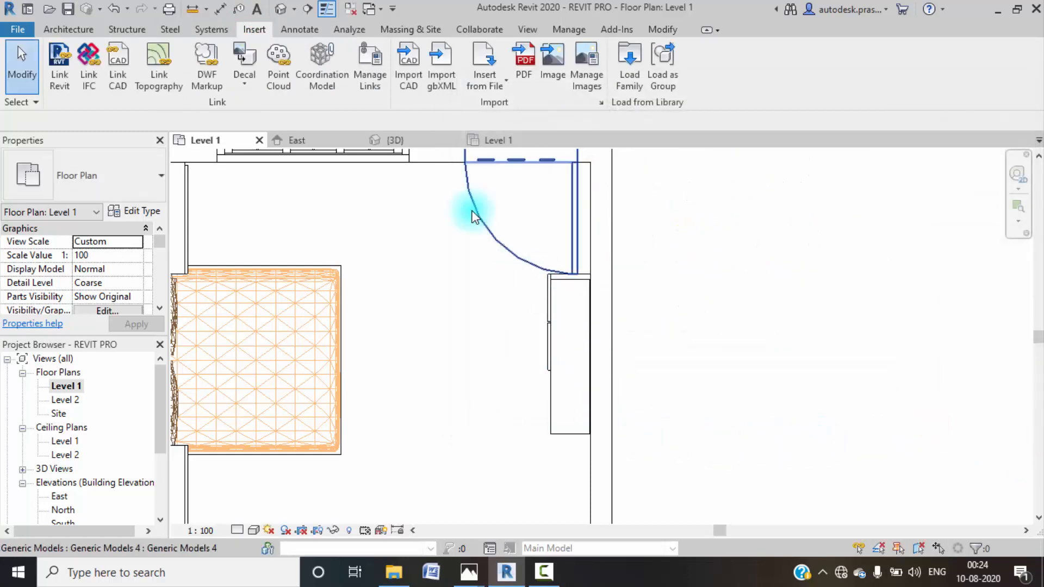
- Place one TV component, rotated parallel to the wall, at the midpoint of the TV unit's wall-side edge
{"action": "left_click", "coordinate": [69, 29]}
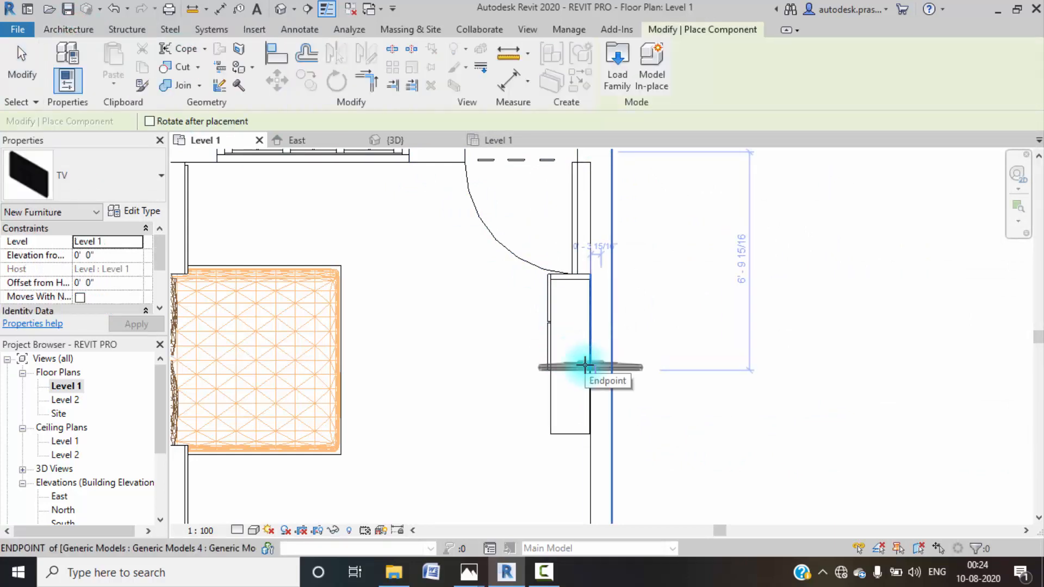
{"action": "key", "text": "space"}
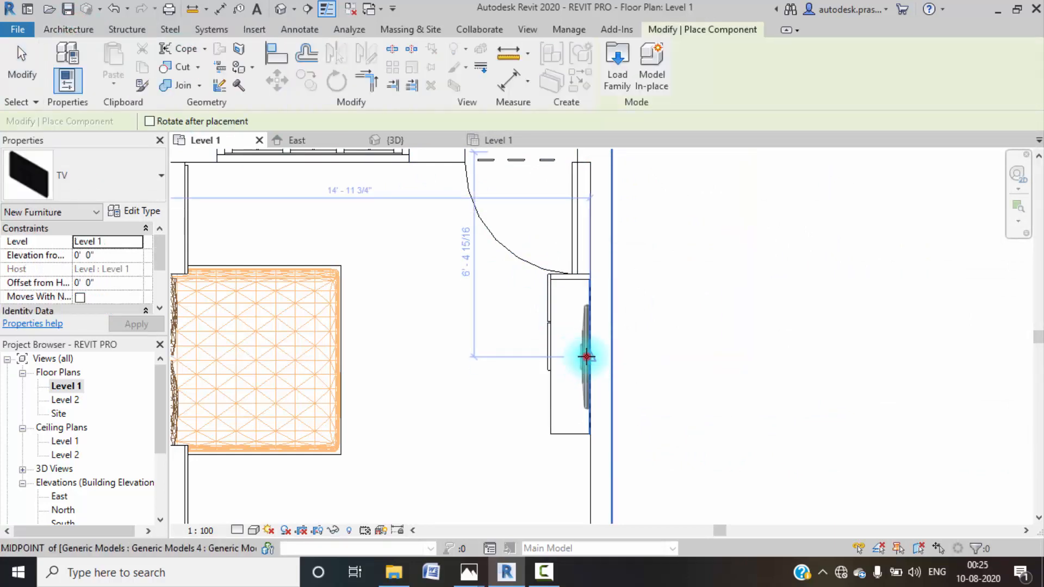
{"action": "left_click", "coordinate": [586, 356]}
{"action": "key", "text": "Escape"}
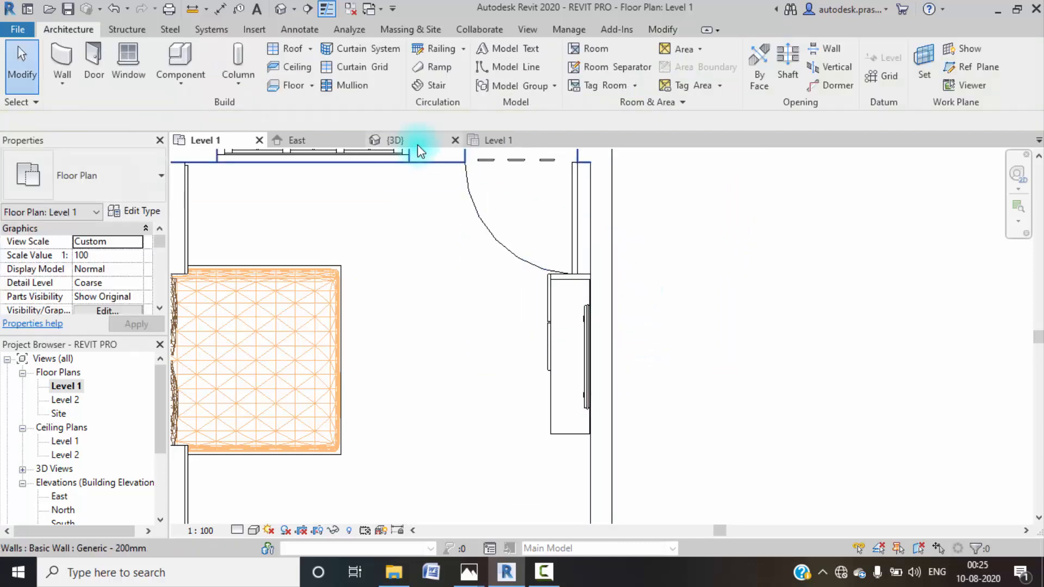
- In the 3D view, set the placed TV's elevation from Level 1 to 1' 6"
{"action": "left_click", "coordinate": [410, 141]}
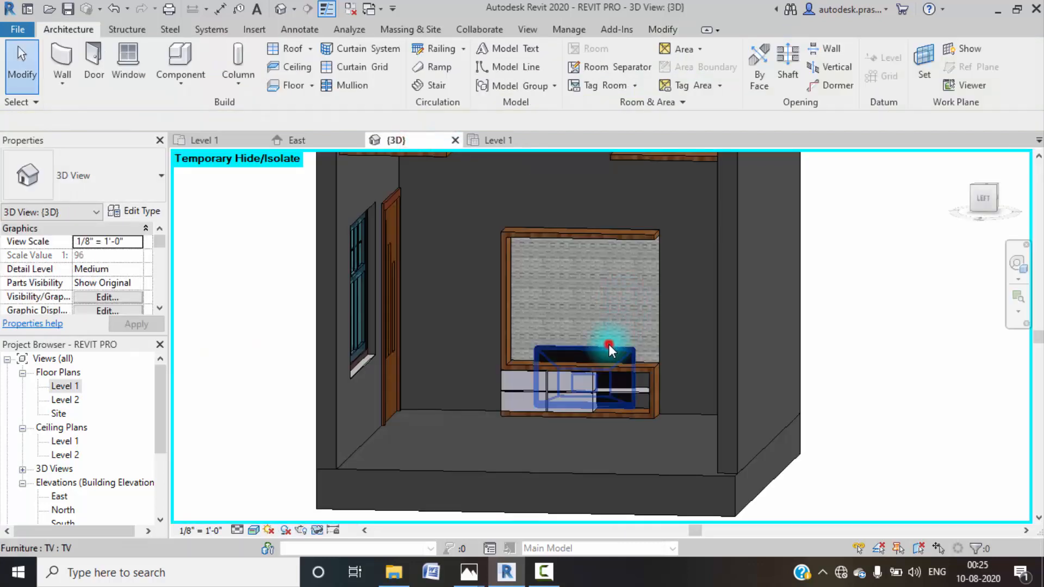
{"action": "left_click", "coordinate": [609, 344]}
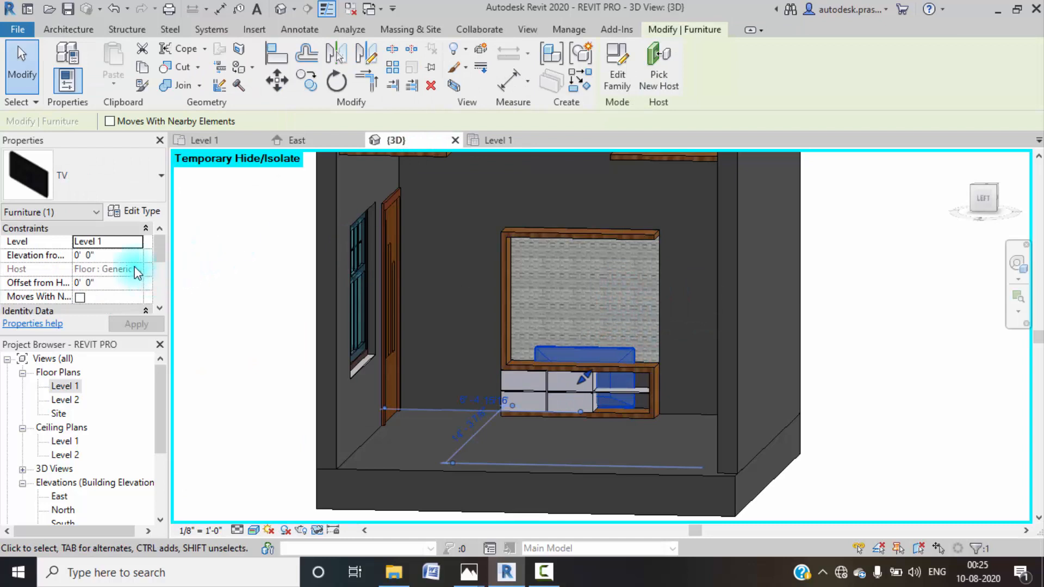
{"action": "left_click", "coordinate": [132, 257]}
{"action": "type", "text": "1'"}
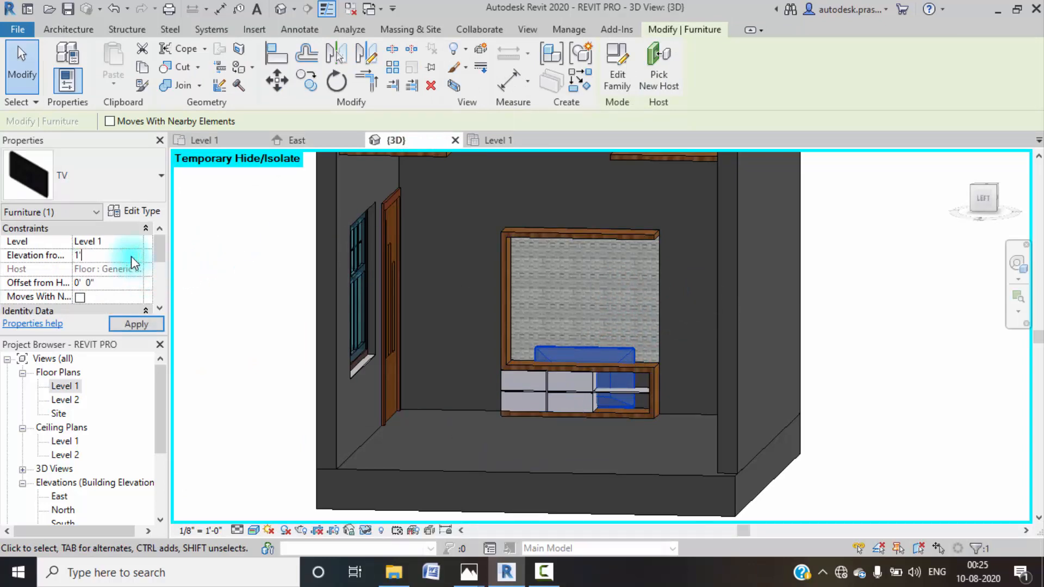
{"action": "type", "text": " 6"}
{"action": "key", "text": "Return"}
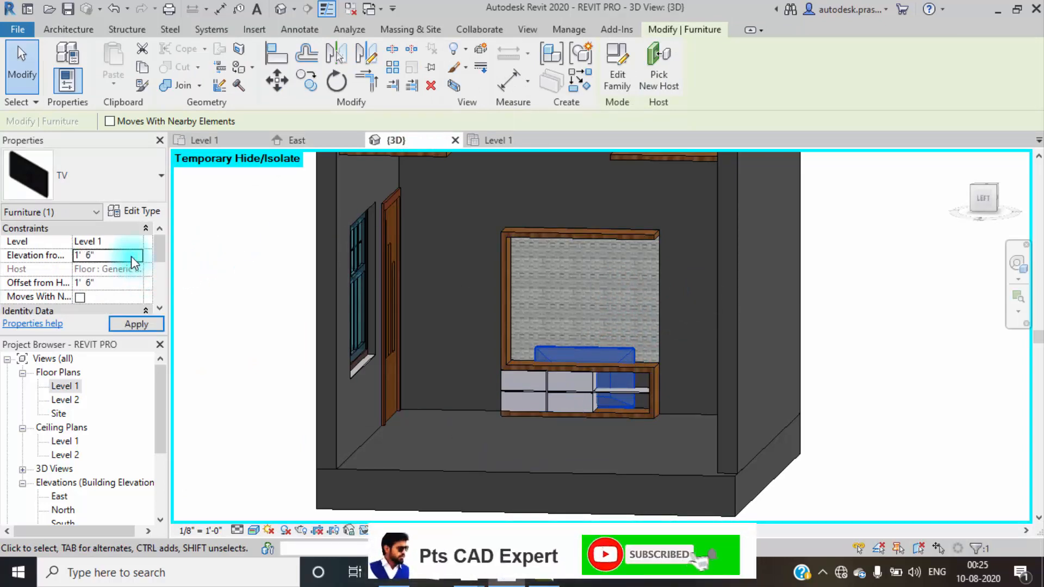
{"action": "left_click", "coordinate": [136, 324]}
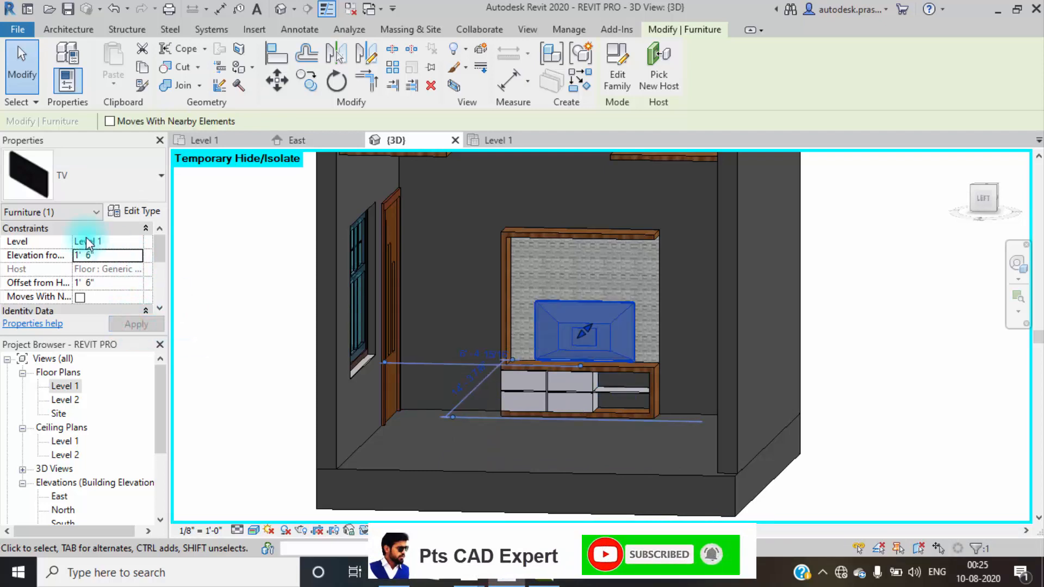
- Raise the TV further on the textured panel by setting its elevation from Level 1 to 2' 0"
{"action": "left_click", "coordinate": [127, 255]}
{"action": "type", "text": "2"}
{"action": "key", "text": "Return"}
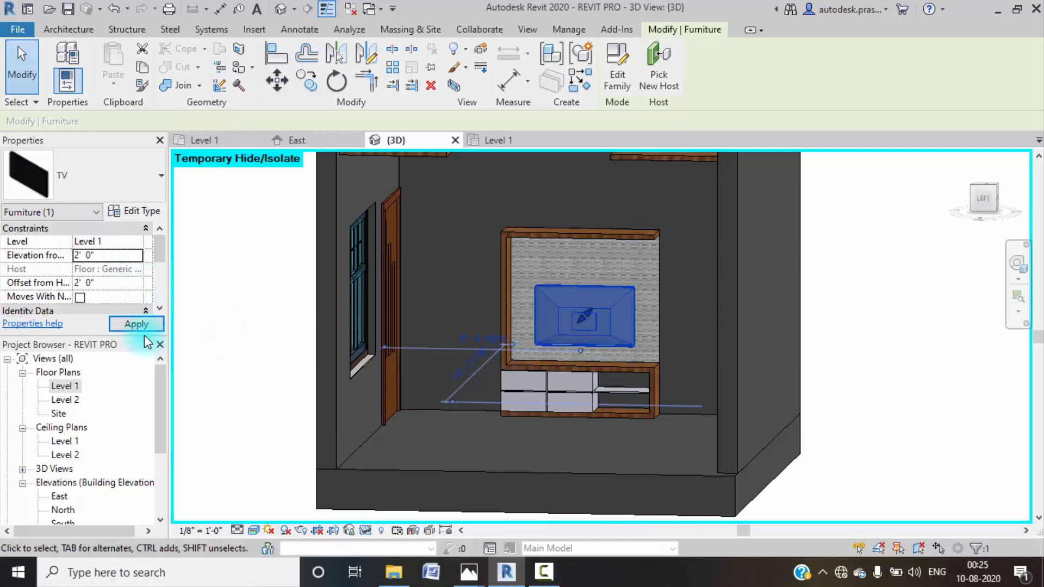
{"action": "left_click", "coordinate": [858, 386]}
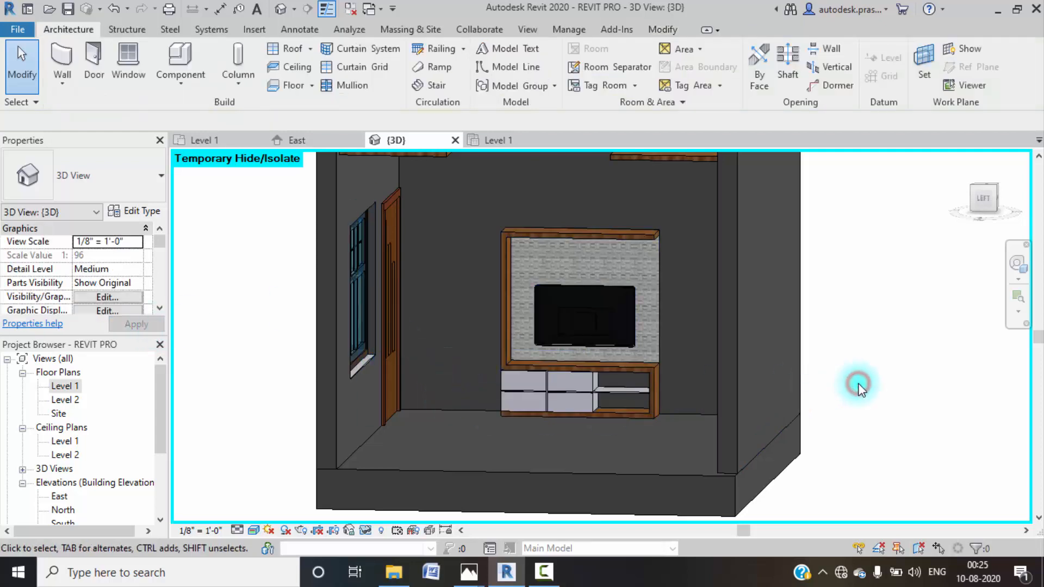
- Inspect the mounted TV against the textured panel up close, and return to the TV unit in the Level 1 floor plan
{"action": "scroll", "coordinate": [600, 324], "scroll_direction": "up", "scroll_amount": 3}
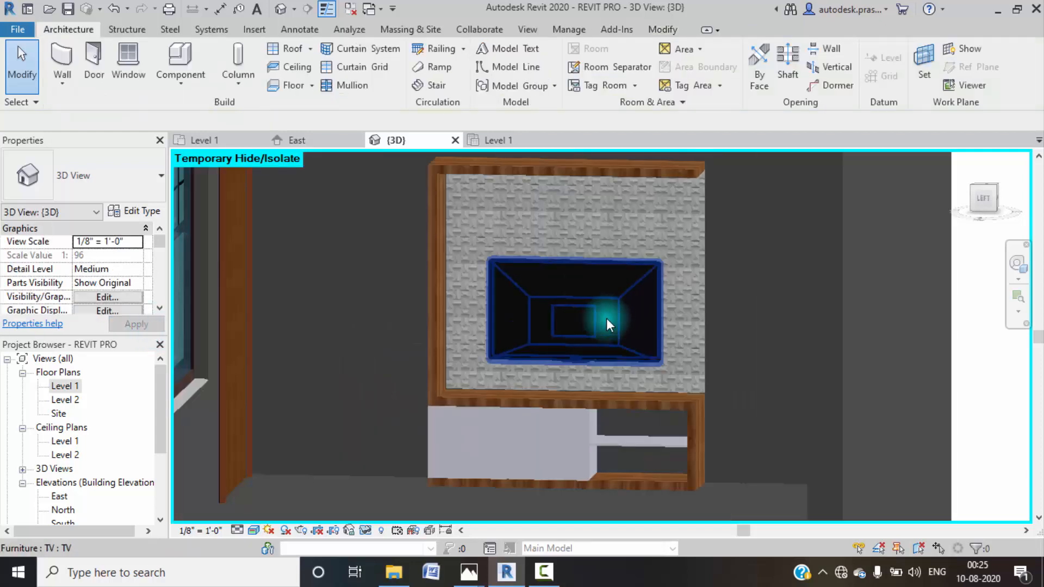
{"action": "scroll", "coordinate": [602, 373], "scroll_direction": "down", "scroll_amount": 2}
{"action": "middle_click_drag", "start_coordinate": [564, 394], "coordinate": [570, 308], "text": "shift"}
{"action": "scroll", "coordinate": [610, 328], "scroll_direction": "up", "scroll_amount": 5}
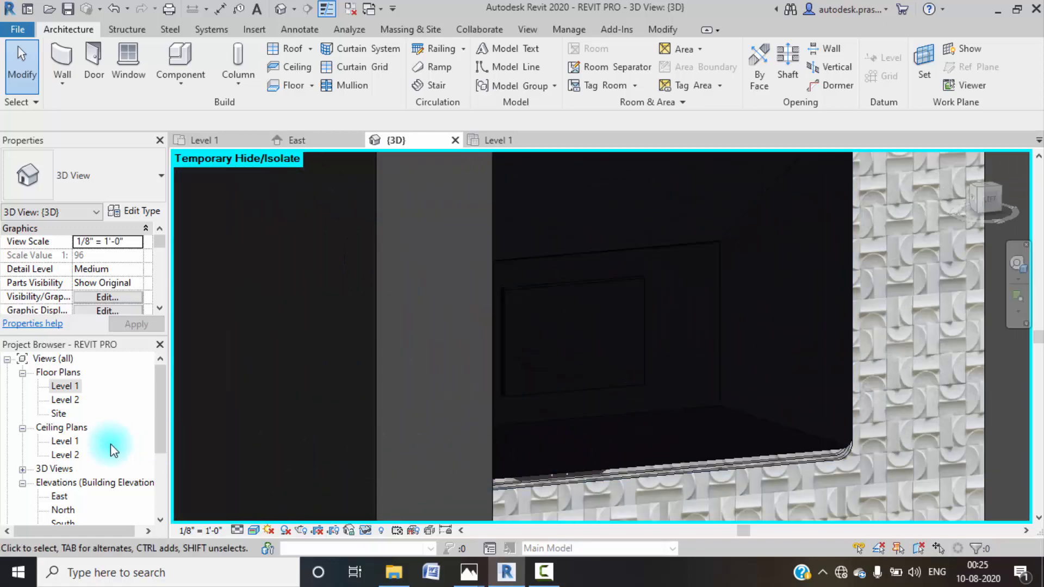
{"action": "double_click", "coordinate": [70, 386]}
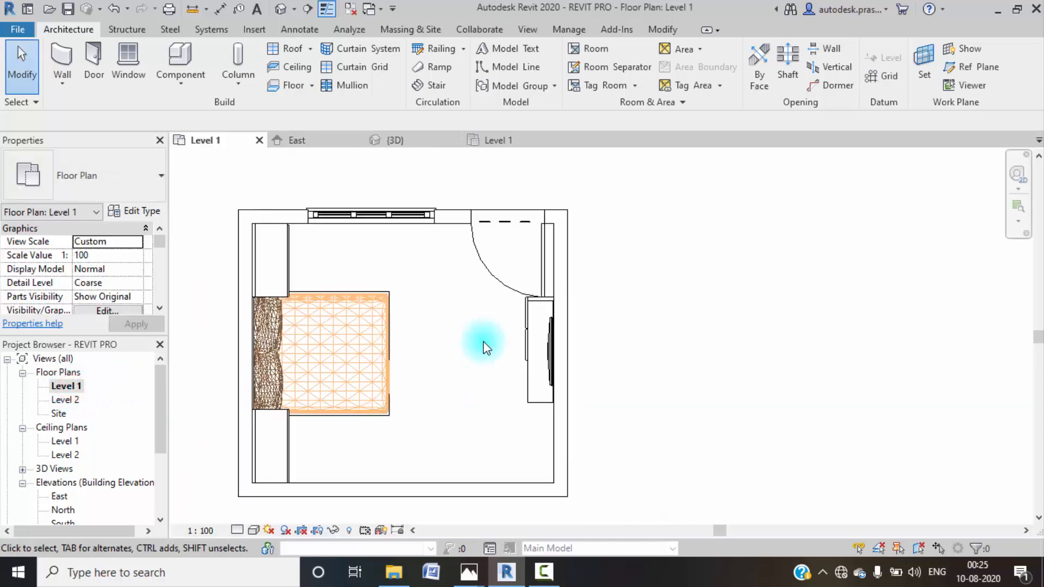
{"action": "scroll", "coordinate": [541, 359], "scroll_direction": "up", "scroll_amount": 3}
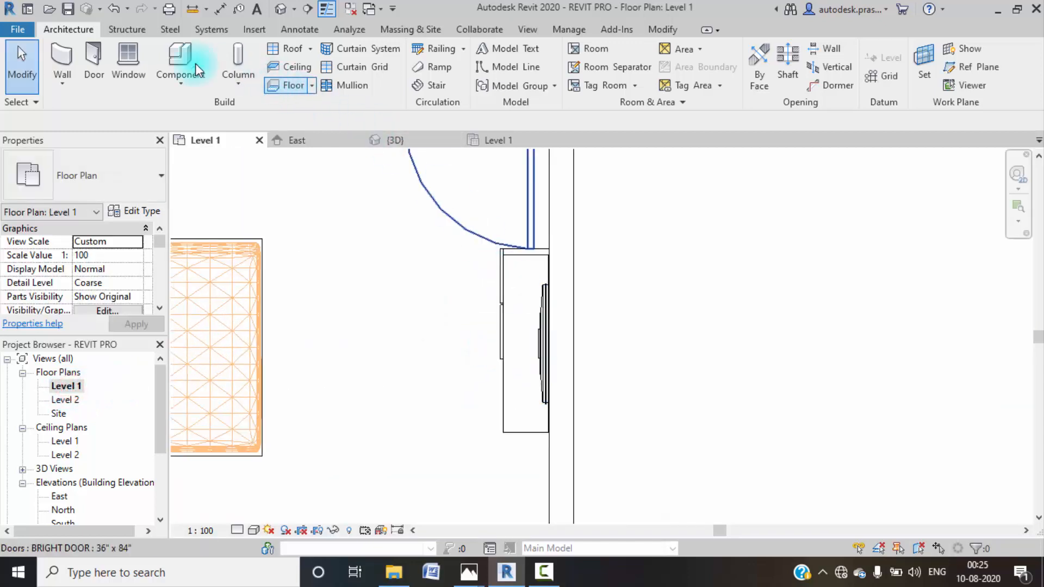
- Mirror the TV about the TV unit's front edge in plan and delete the original TV
{"action": "left_click", "coordinate": [547, 311]}
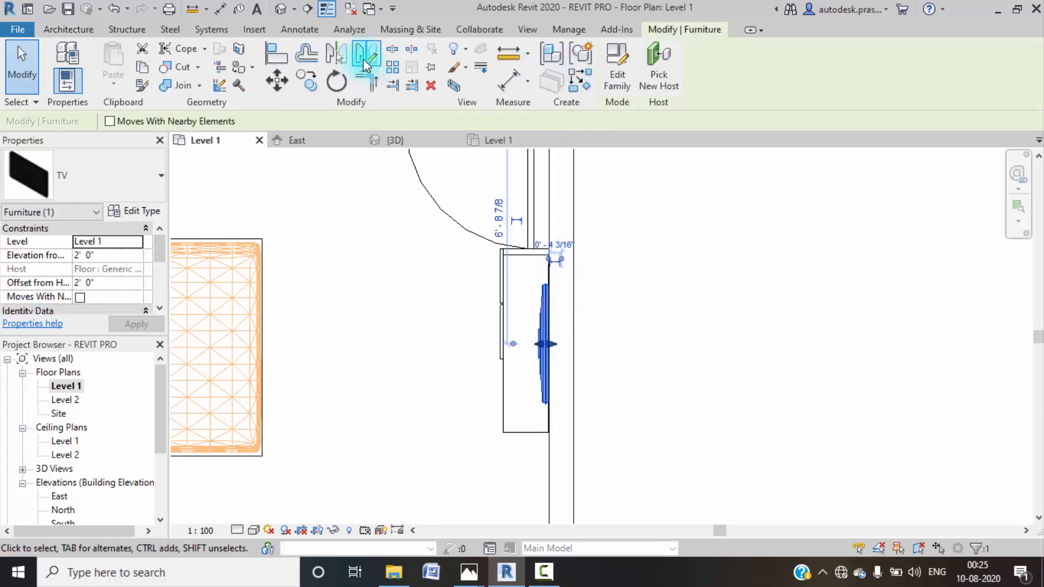
{"action": "left_click", "coordinate": [338, 54]}
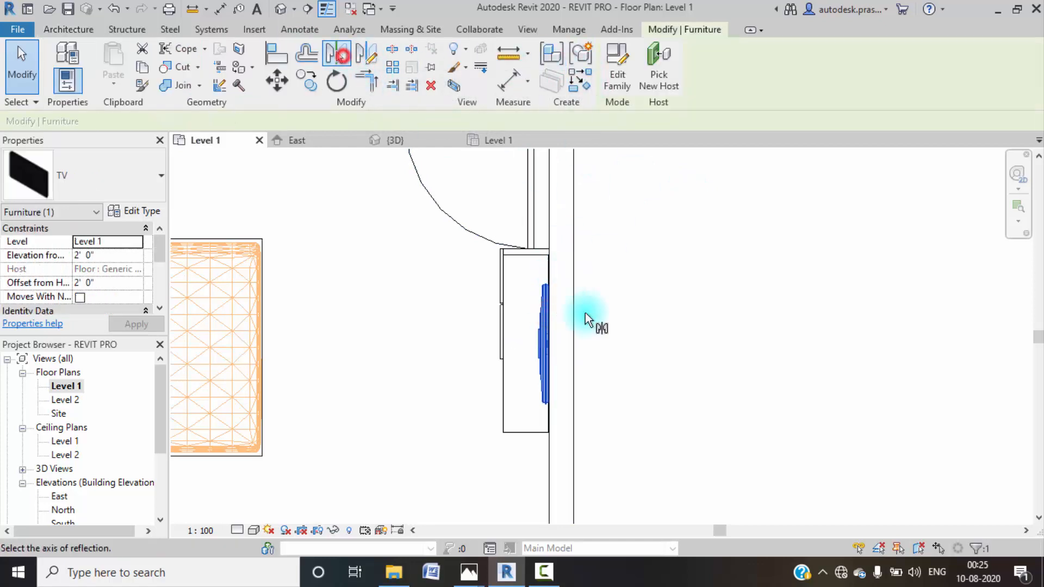
{"action": "left_click", "coordinate": [505, 400]}
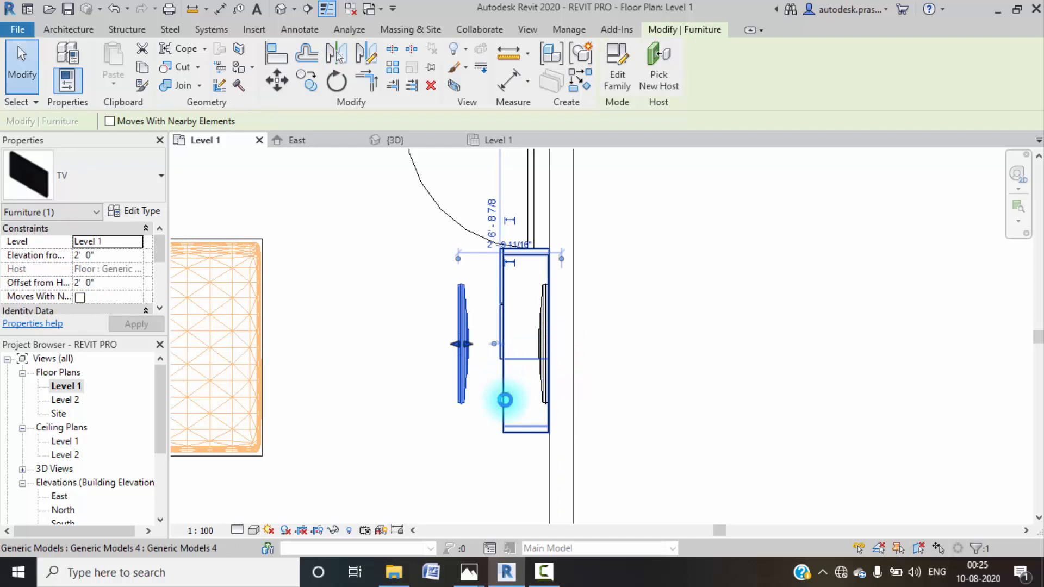
{"action": "key", "text": "Escape"}
{"action": "left_click", "coordinate": [538, 384]}
{"action": "key", "text": "Delete"}
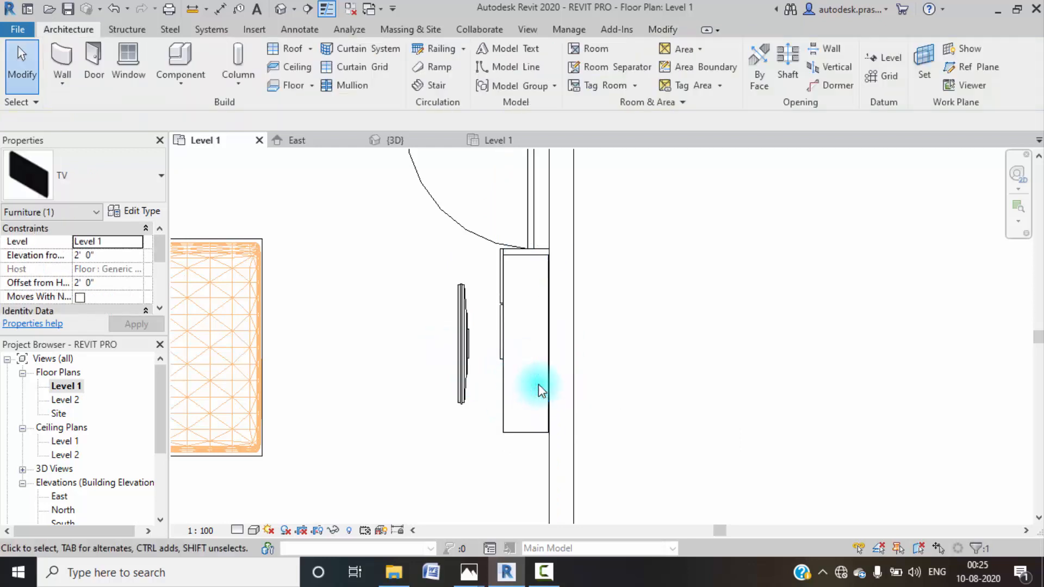
- Move the mirrored TV onto the midpoint of the TV unit's wall-side edge
{"action": "left_click", "coordinate": [462, 348]}
{"action": "left_click", "coordinate": [277, 81]}
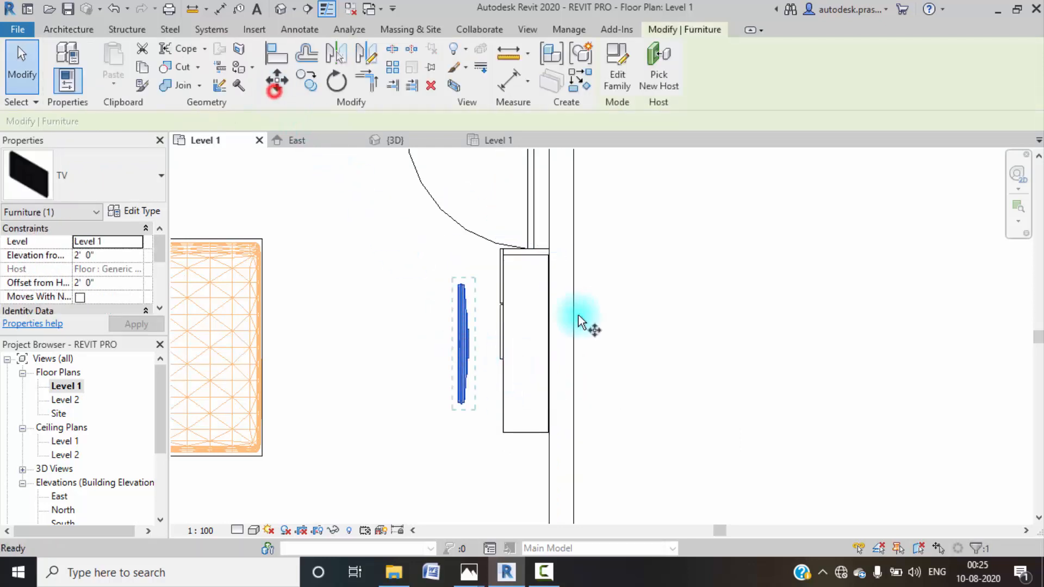
{"action": "left_click", "coordinate": [472, 341]}
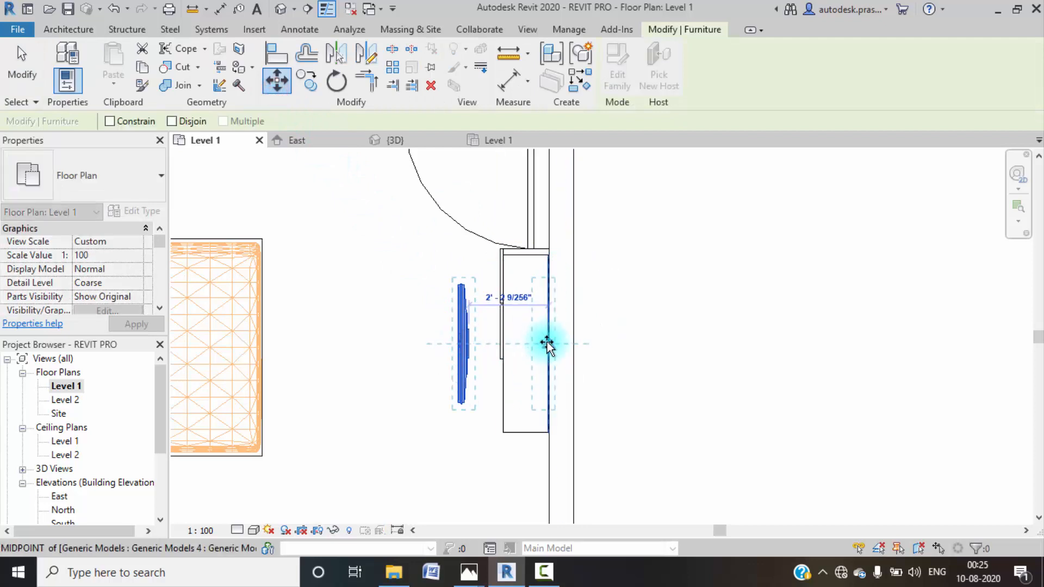
{"action": "left_click", "coordinate": [547, 343]}
{"action": "left_click", "coordinate": [671, 291]}
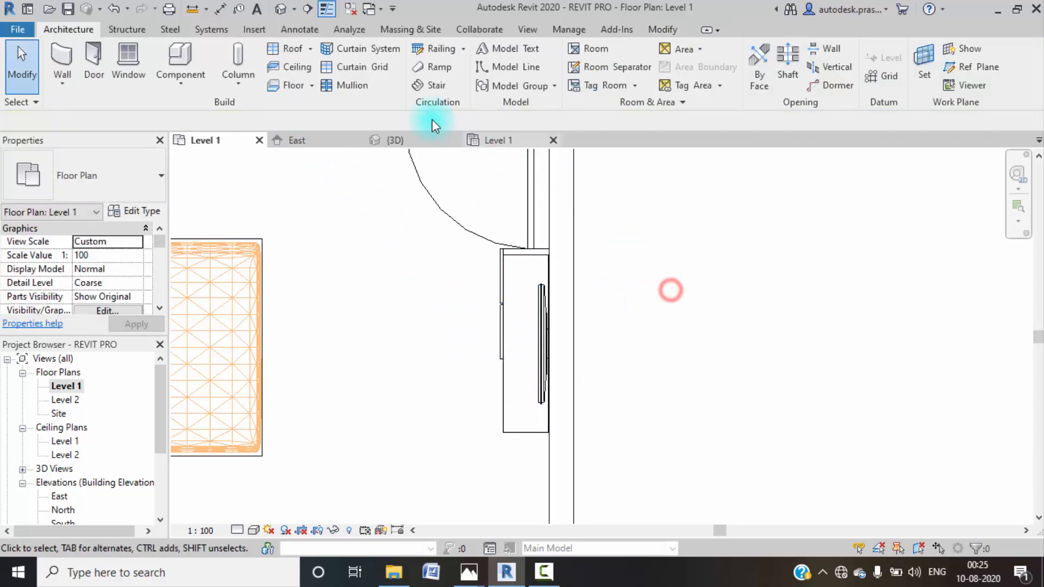
- Check the flipped TV in the 3D view and compare the TV unit's decoration with the reference render in Photos
{"action": "left_click", "coordinate": [396, 141]}
{"action": "scroll", "coordinate": [641, 357], "scroll_direction": "down", "scroll_amount": 3}
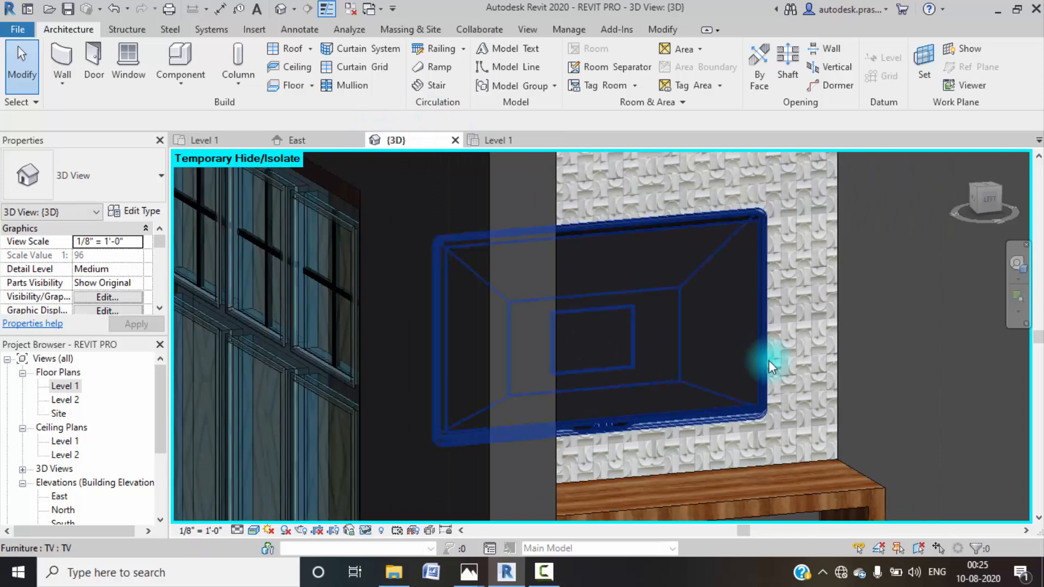
{"action": "middle_click_drag", "start_coordinate": [767, 382], "coordinate": [674, 408], "text": "shift"}
{"action": "scroll", "coordinate": [630, 374], "scroll_direction": "down", "scroll_amount": 5}
{"action": "scroll", "coordinate": [629, 436], "scroll_direction": "down", "scroll_amount": 3}
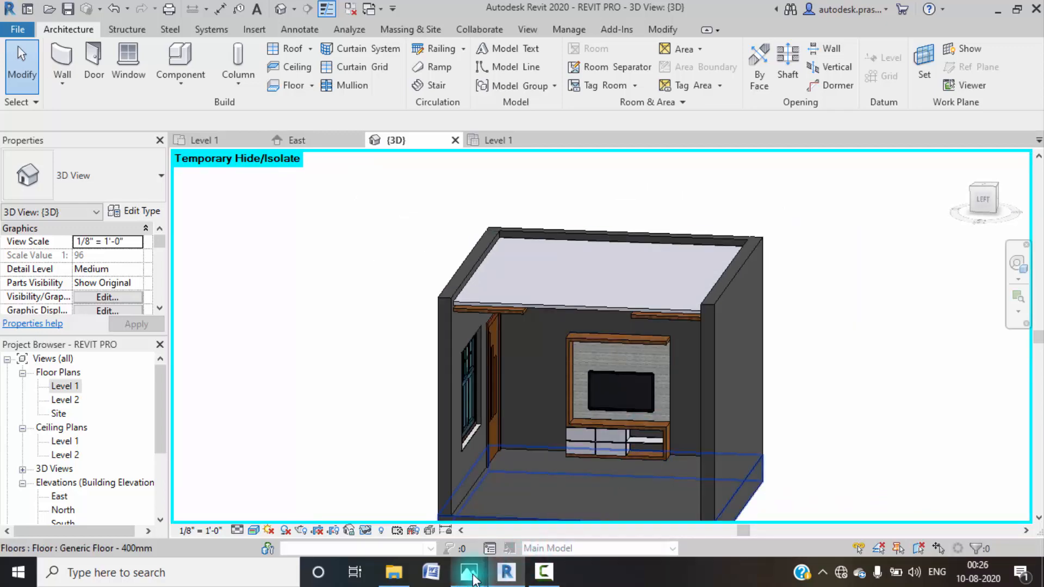
{"action": "mouse_move", "coordinate": [472, 579]}
{"action": "left_click", "coordinate": [344, 520]}
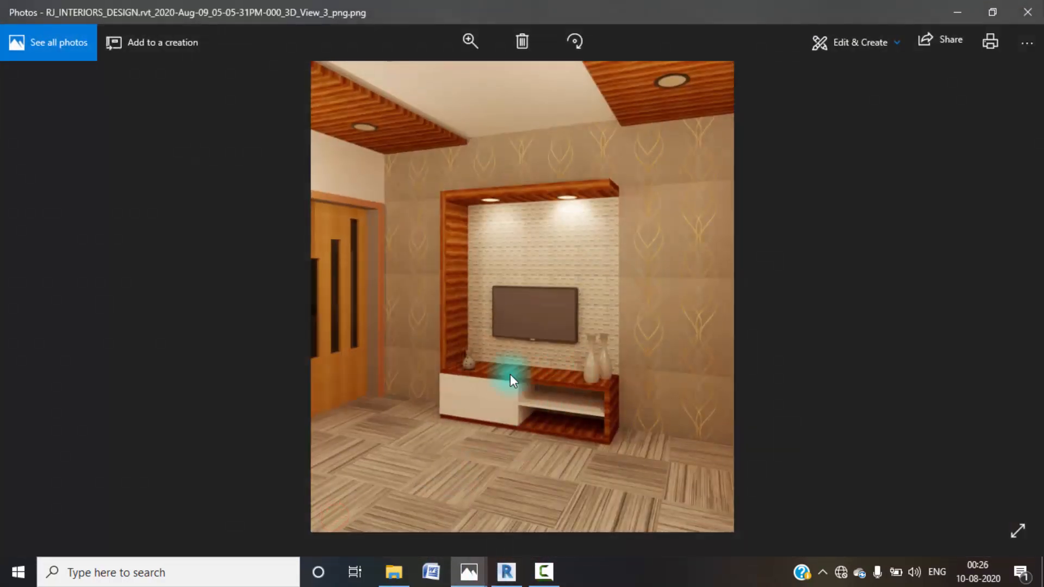
{"action": "left_click", "coordinate": [964, 9]}
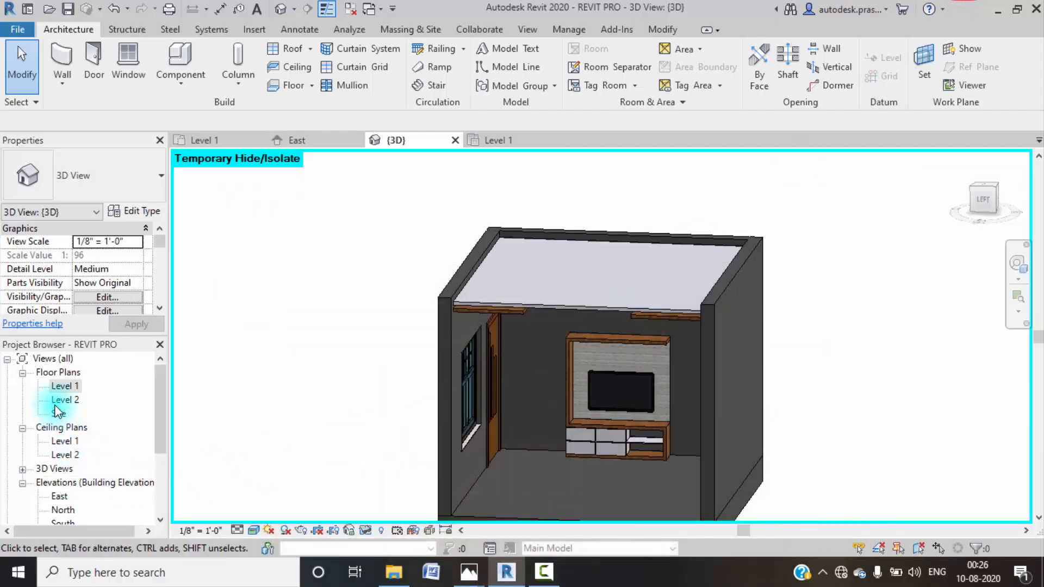
- From the Level 1 floor plan, load the VASE family from the interior design files folder
{"action": "double_click", "coordinate": [62, 386]}
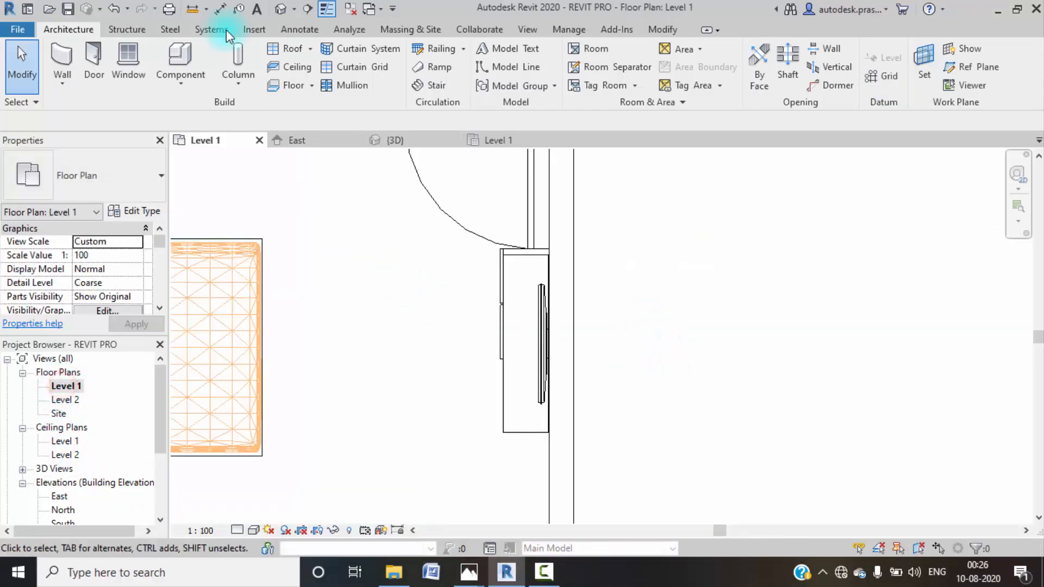
{"action": "left_click", "coordinate": [254, 30]}
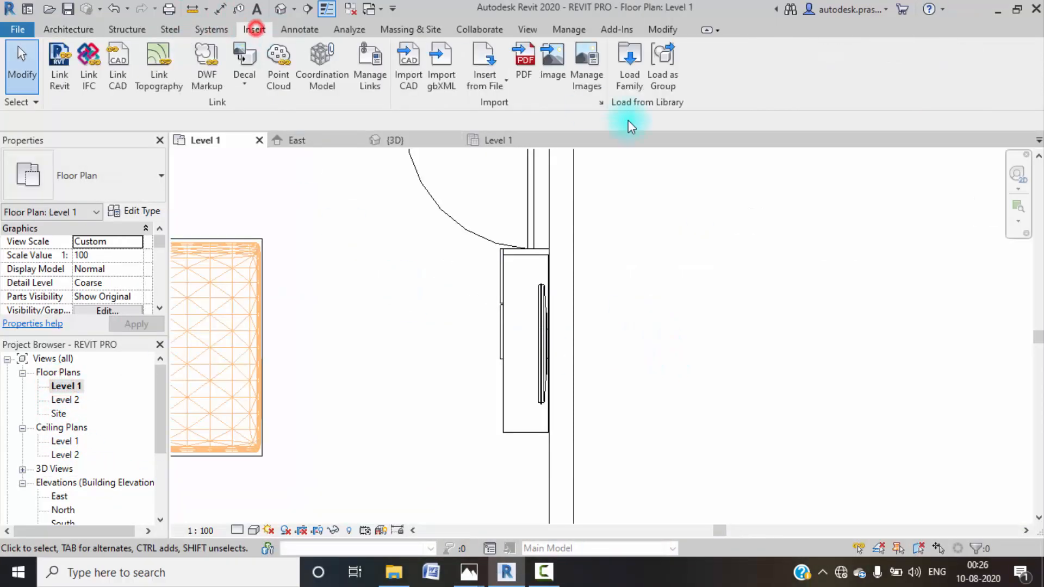
{"action": "left_click", "coordinate": [627, 90]}
{"action": "left_click", "coordinate": [631, 315]}
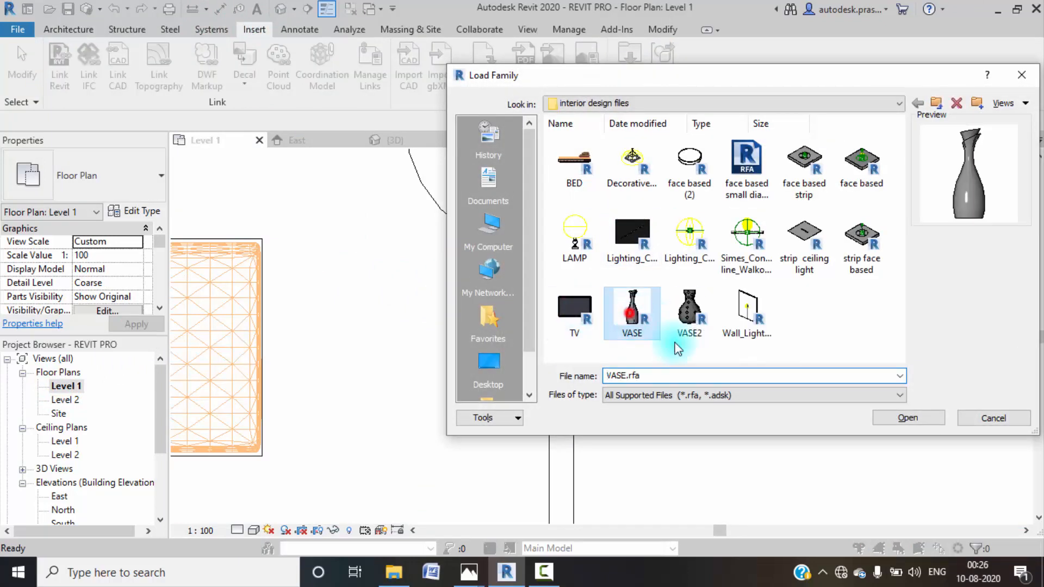
{"action": "left_click", "coordinate": [879, 418]}
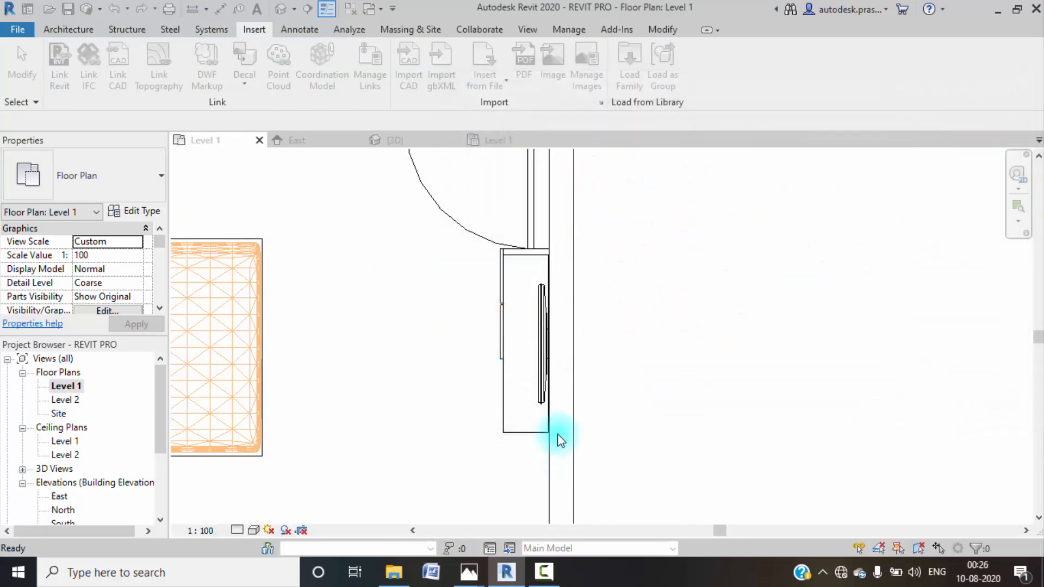
- Place two VASE components side by side near the TV unit's end farthest from the door
{"action": "left_click", "coordinate": [69, 30]}
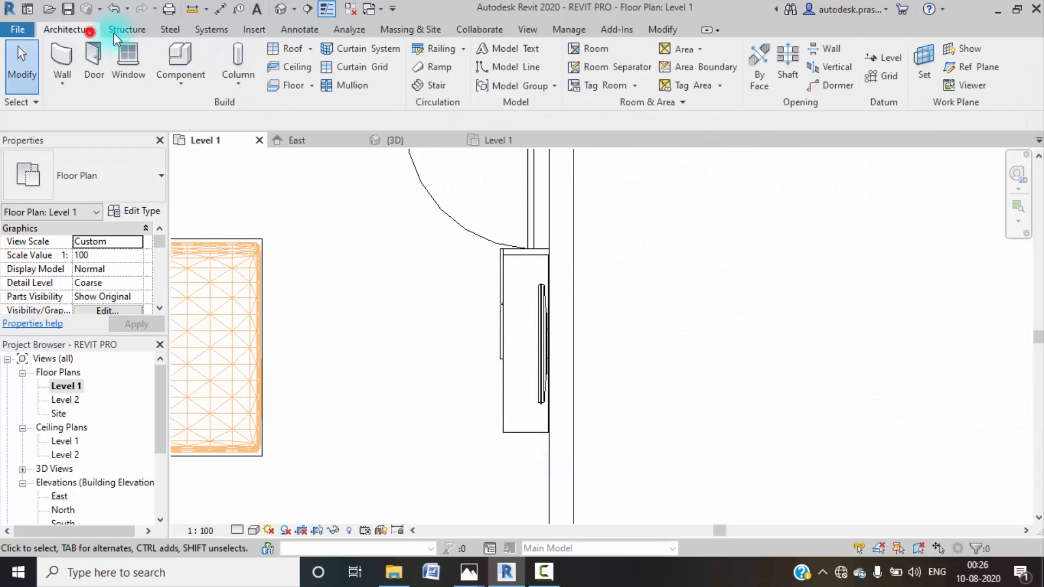
{"action": "left_click", "coordinate": [183, 59]}
{"action": "scroll", "coordinate": [517, 402], "scroll_direction": "up", "scroll_amount": 3}
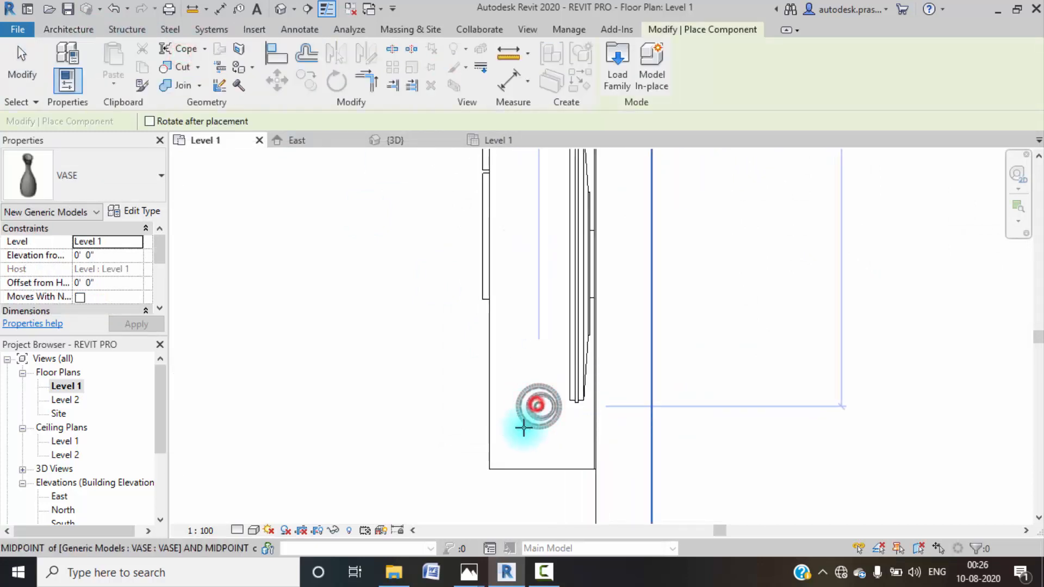
{"action": "left_click", "coordinate": [514, 435]}
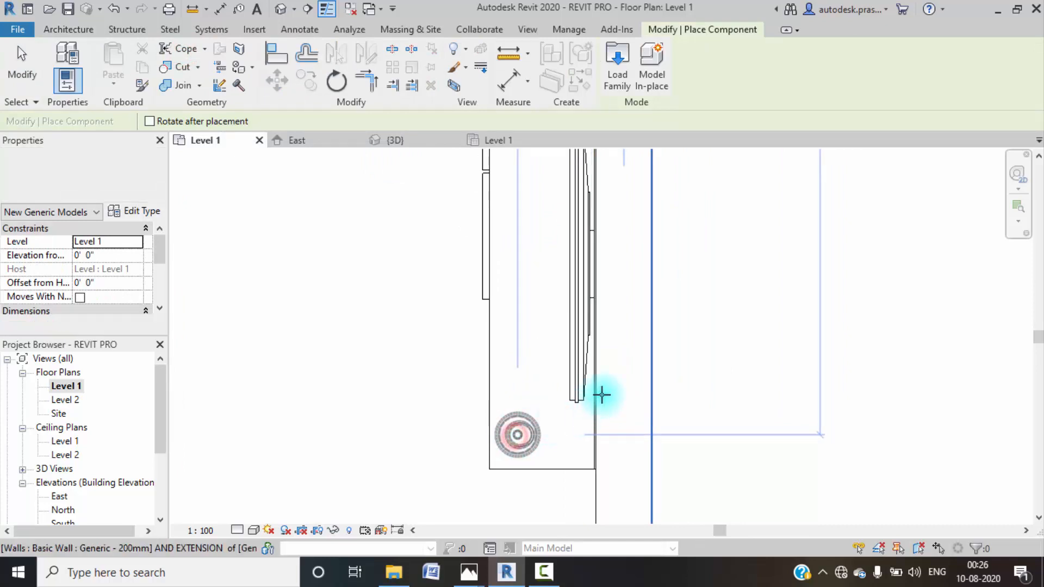
- In the 3D view, set the front vase's elevation from Level 1 to 1' 6"
{"action": "left_click", "coordinate": [383, 140]}
{"action": "scroll", "coordinate": [657, 440], "scroll_direction": "up", "scroll_amount": 6}
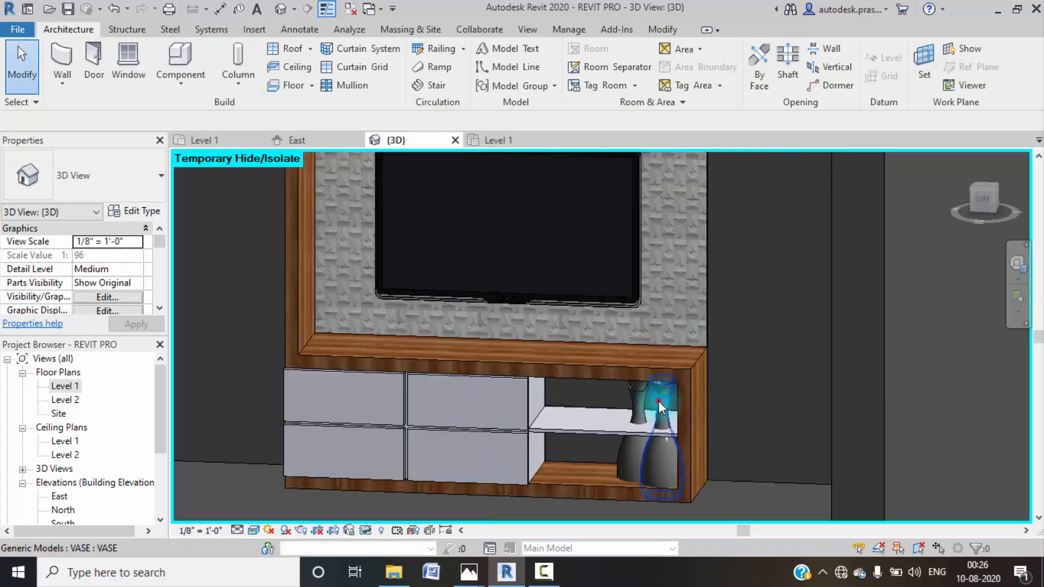
{"action": "left_click", "coordinate": [659, 463]}
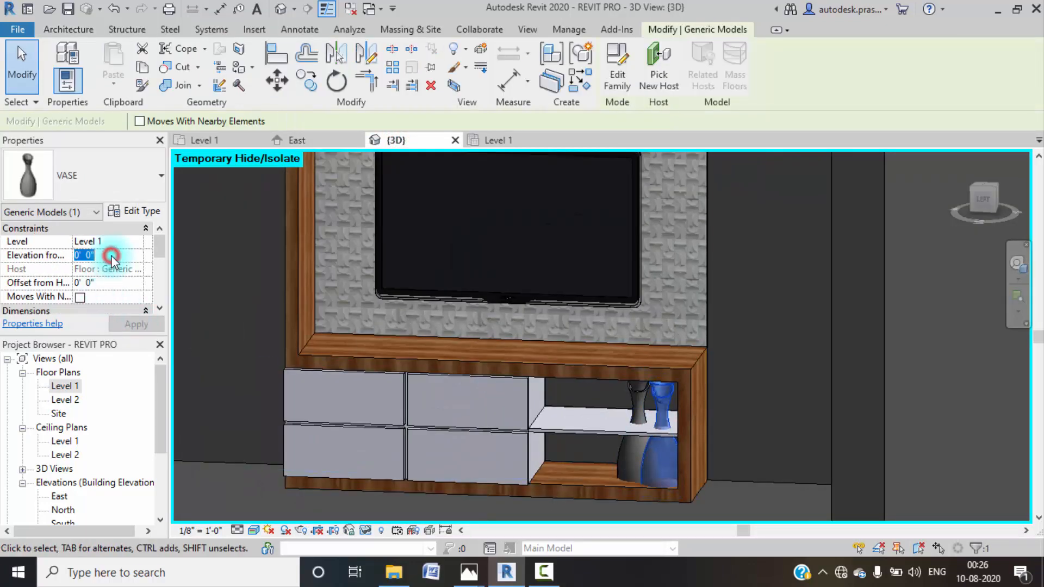
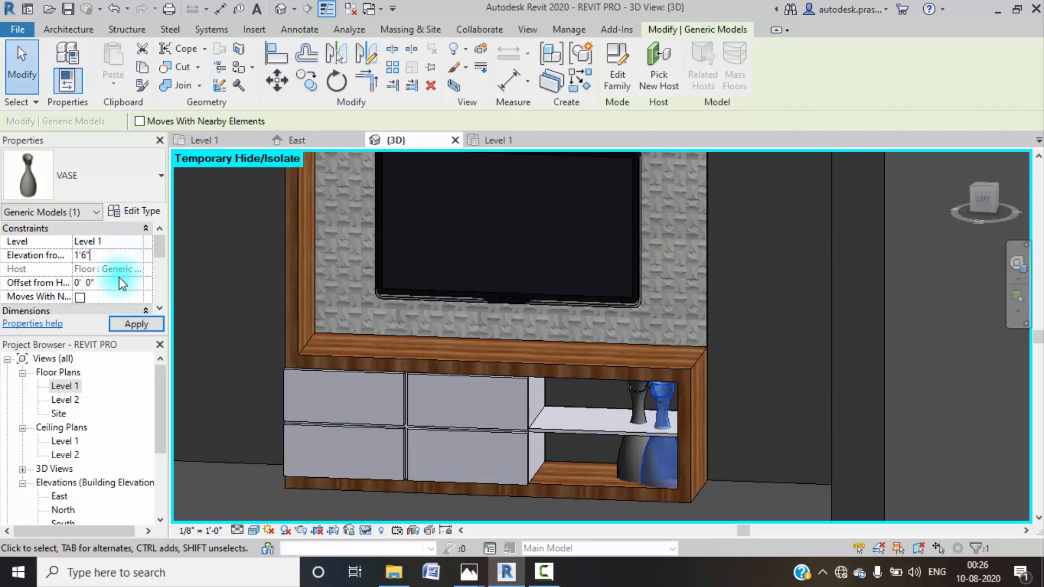
{"action": "left_click", "coordinate": [137, 325]}
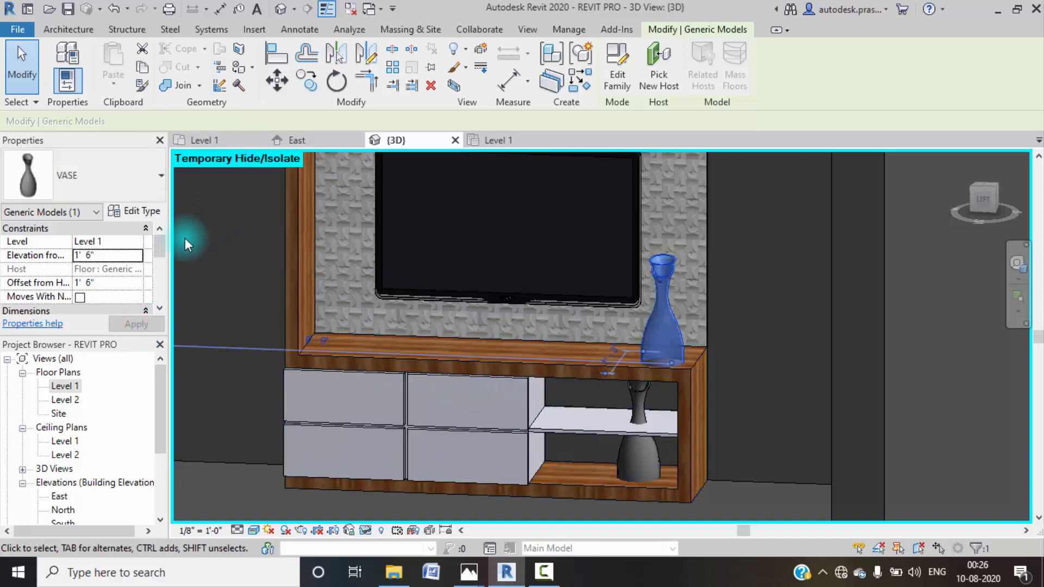
- Raise the front vase onto the wooden ledge by setting its elevation from Level 1 to 1' 8"
{"action": "left_click", "coordinate": [116, 256]}
{"action": "type", "text": "1'8"}
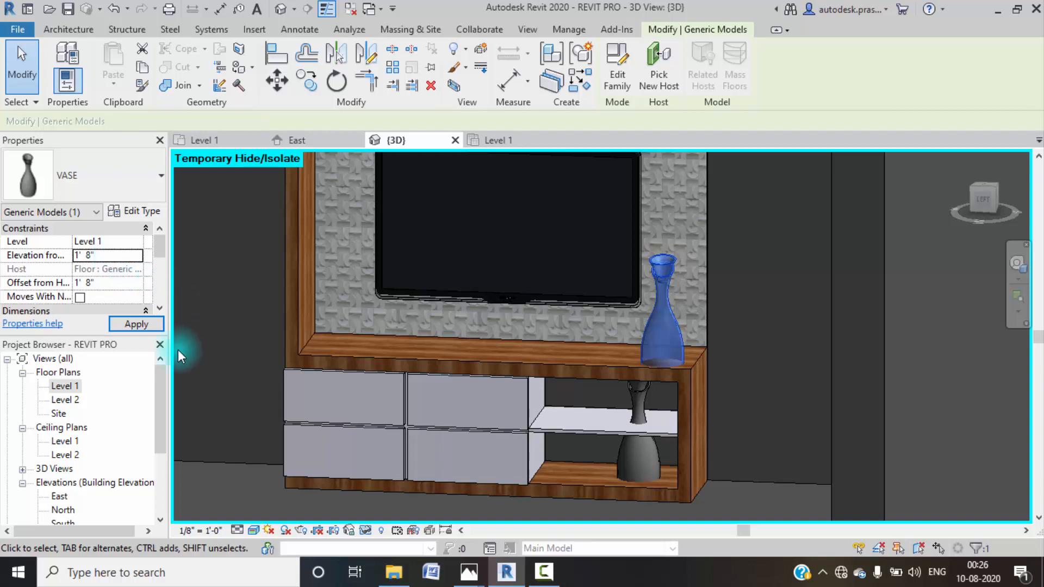
{"action": "left_click", "coordinate": [143, 324]}
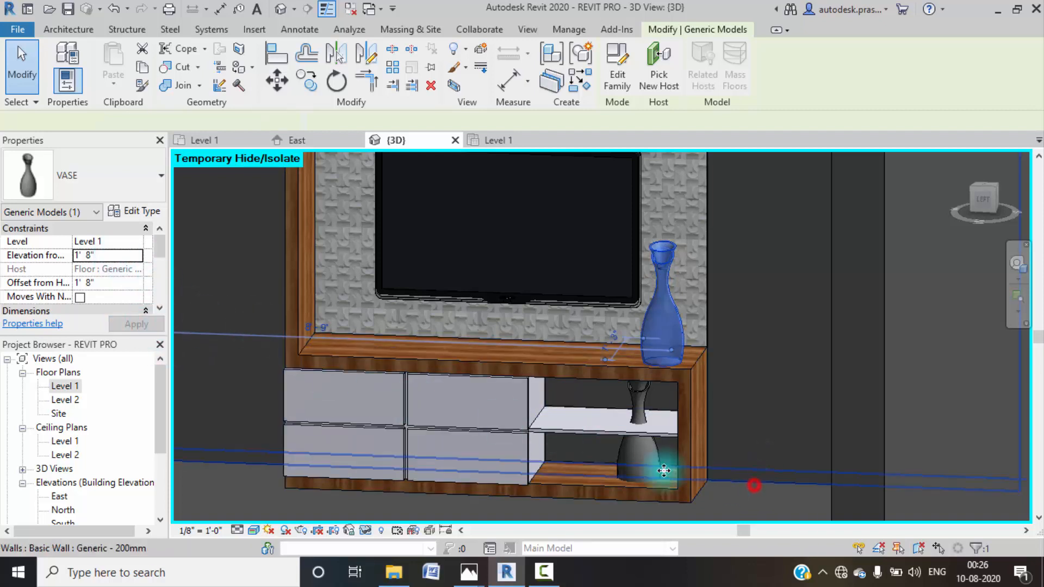
{"action": "left_click", "coordinate": [753, 485]}
- Set the rear vase's elevation from Level 1 to 1' 8" so it also stands on the ledge
{"action": "left_click", "coordinate": [647, 463]}
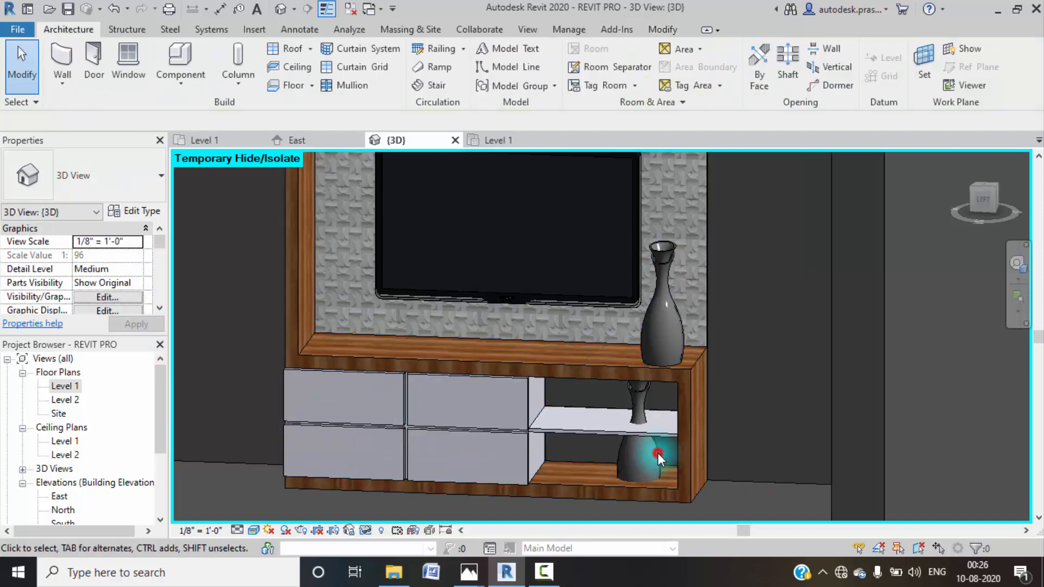
{"action": "left_click", "coordinate": [632, 398]}
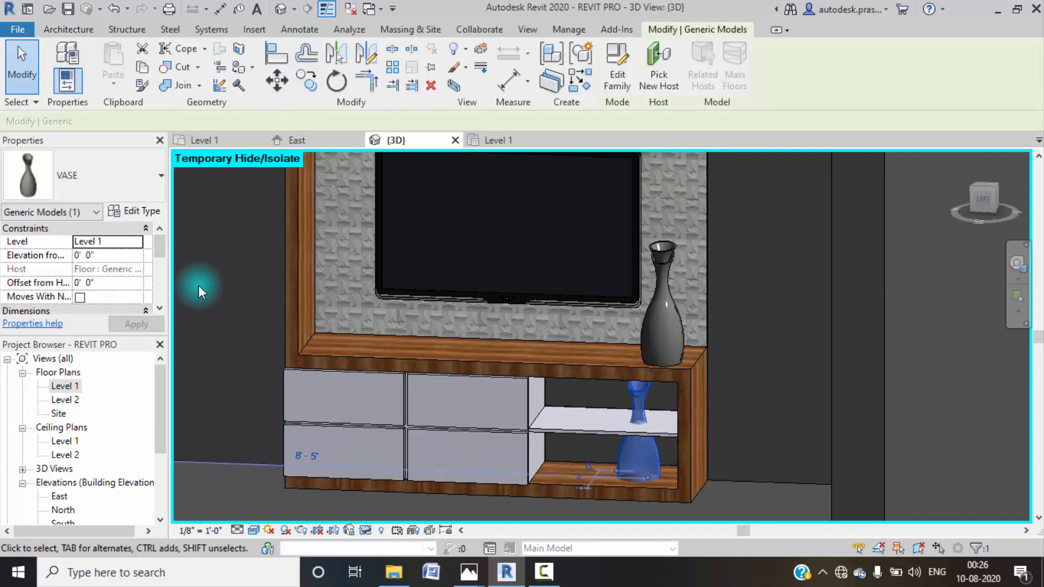
{"action": "type", "text": "1'8\""}
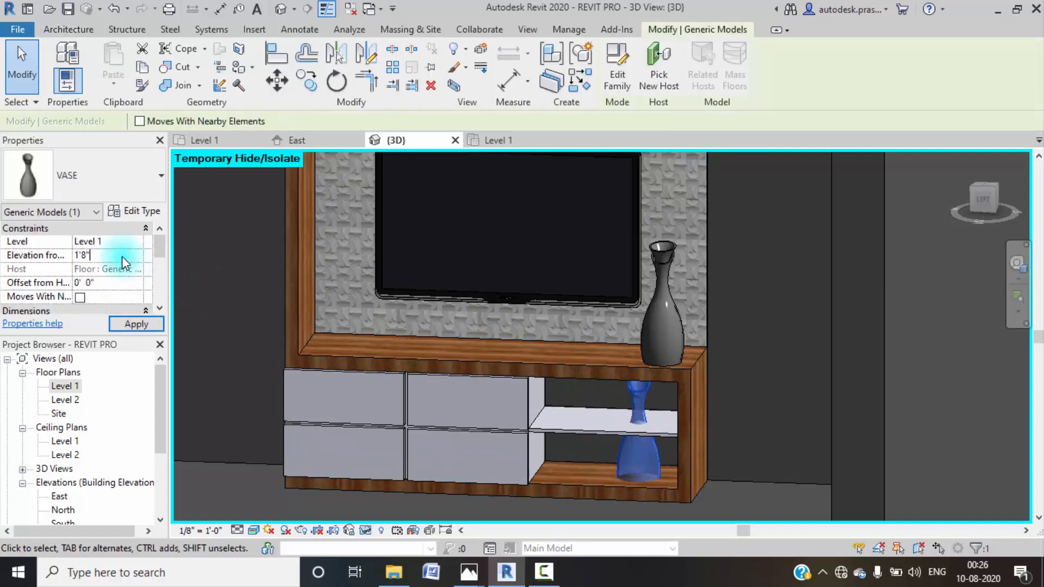
{"action": "left_click", "coordinate": [136, 324]}
{"action": "left_click", "coordinate": [591, 398]}
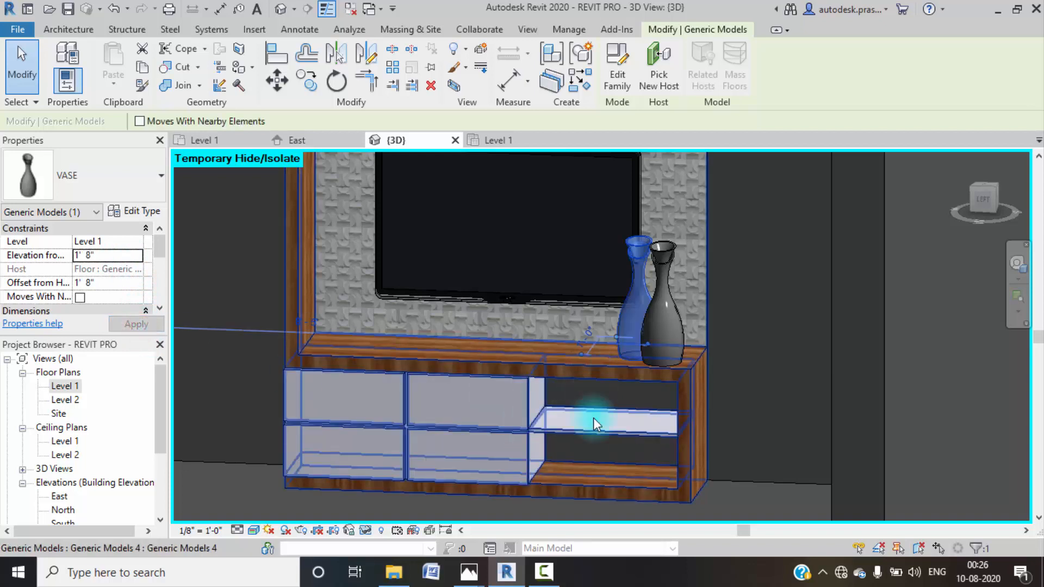
{"action": "left_click", "coordinate": [251, 299]}
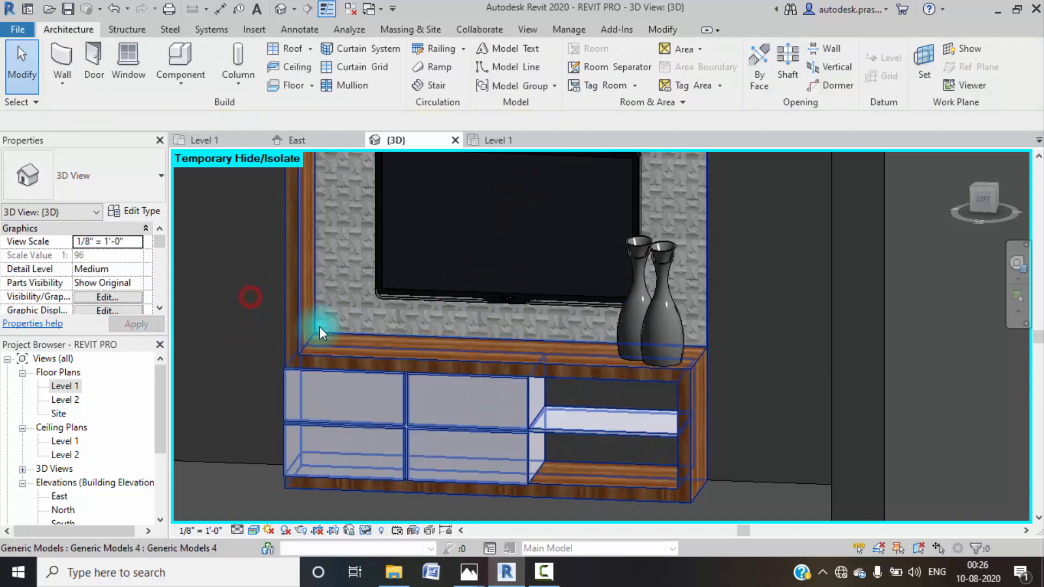
{"action": "scroll", "coordinate": [354, 338], "scroll_direction": "down", "scroll_amount": 3}
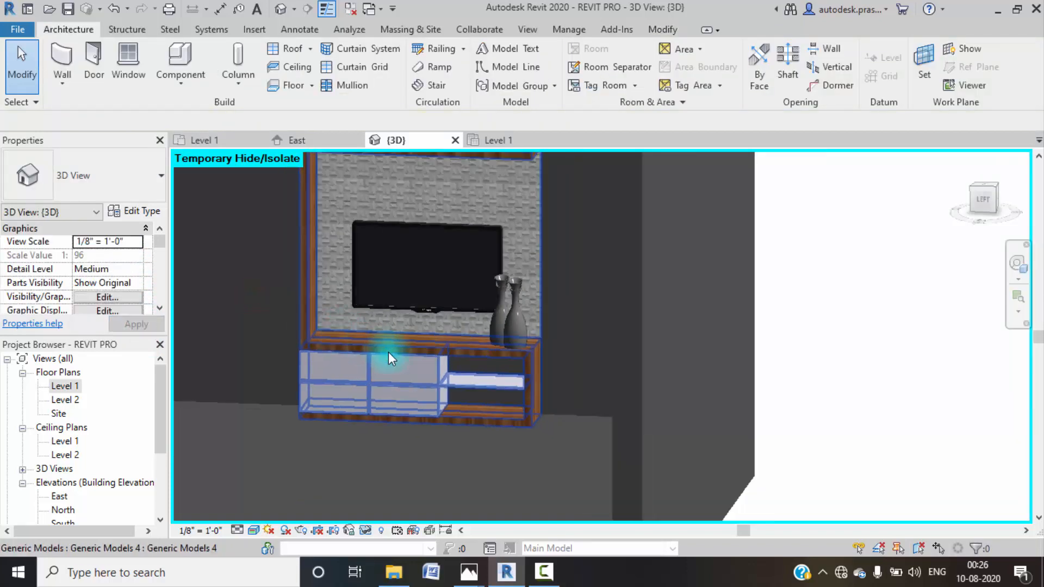
- Return to the Level 1 floor plan and load the VASE2 family from the interior design files folder
{"action": "double_click", "coordinate": [65, 386]}
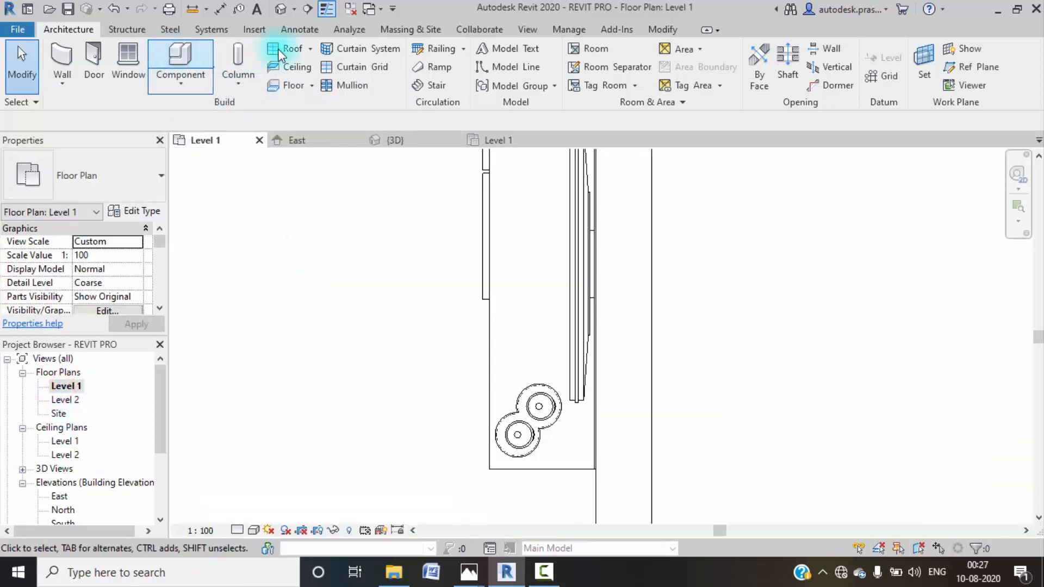
{"action": "left_click", "coordinate": [254, 30]}
{"action": "left_click", "coordinate": [630, 65]}
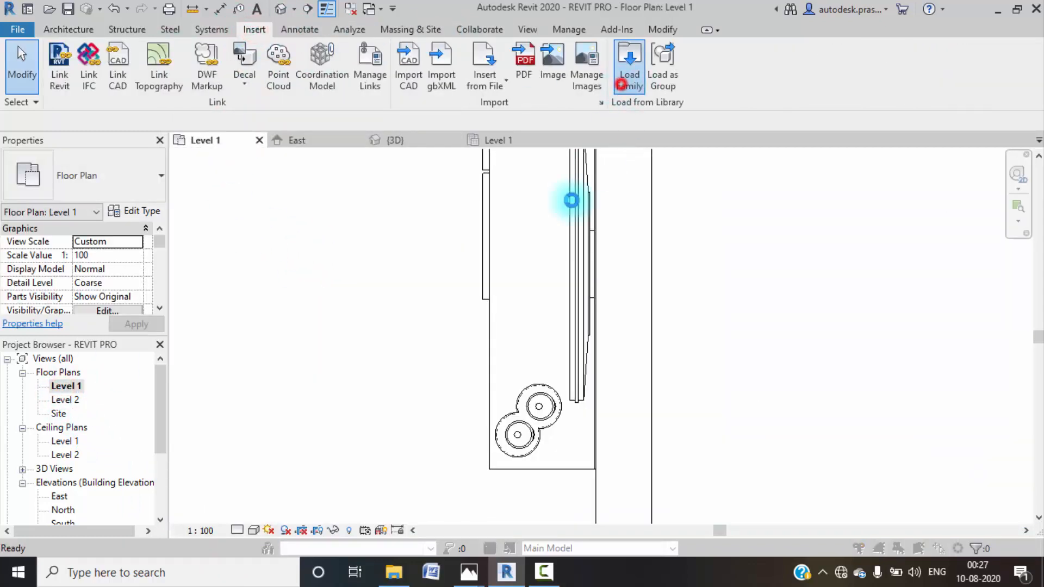
{"action": "left_click", "coordinate": [690, 308]}
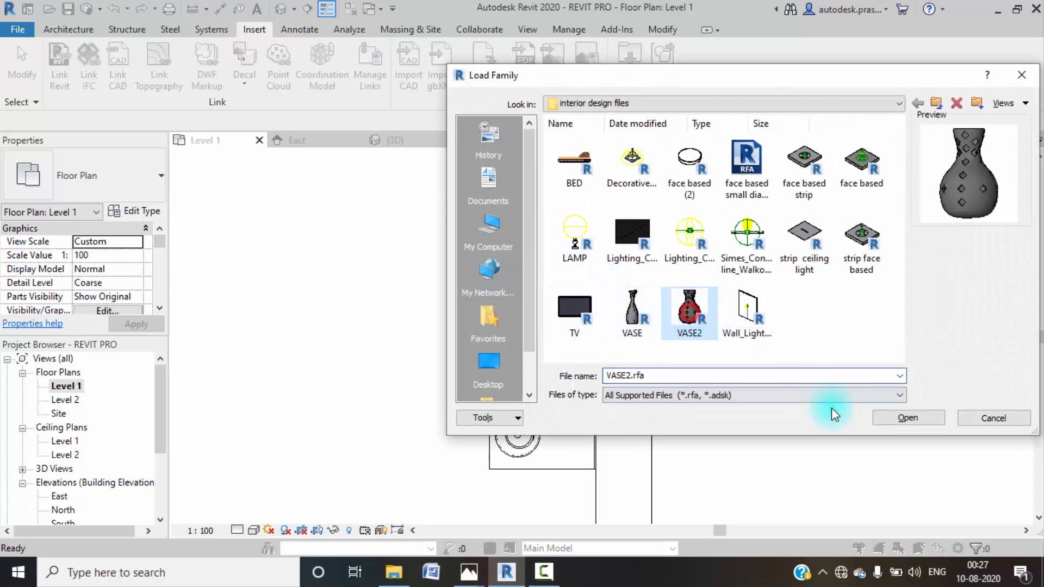
{"action": "left_click", "coordinate": [908, 418]}
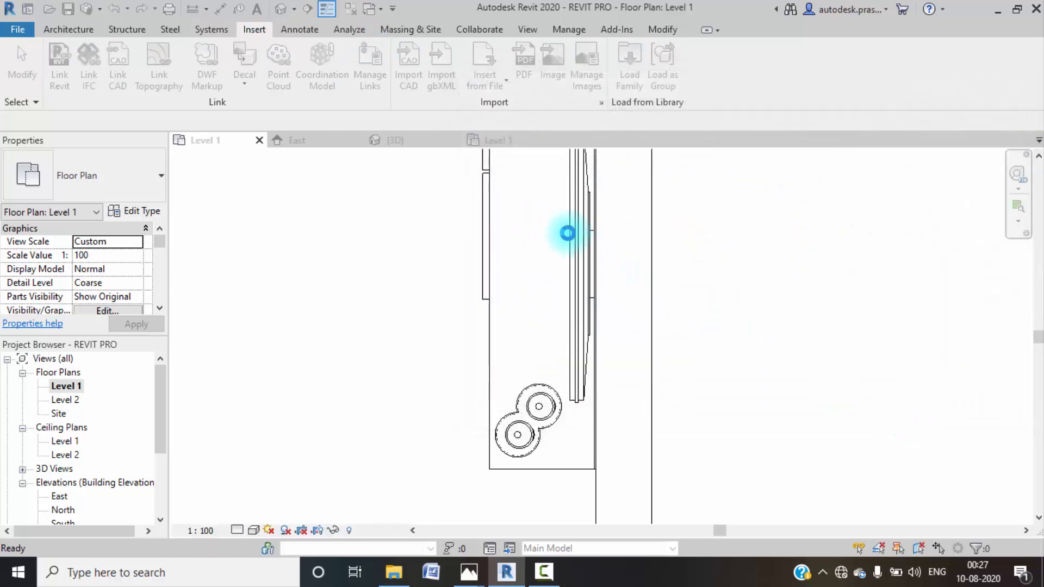
- Place one VASE2 on the Level 1 plan at the end of the TV unit opposite the two tall vases
{"action": "middle_click_drag", "start_coordinate": [508, 167], "coordinate": [480, 262]}
{"action": "left_click", "coordinate": [77, 29]}
{"action": "left_click", "coordinate": [173, 55]}
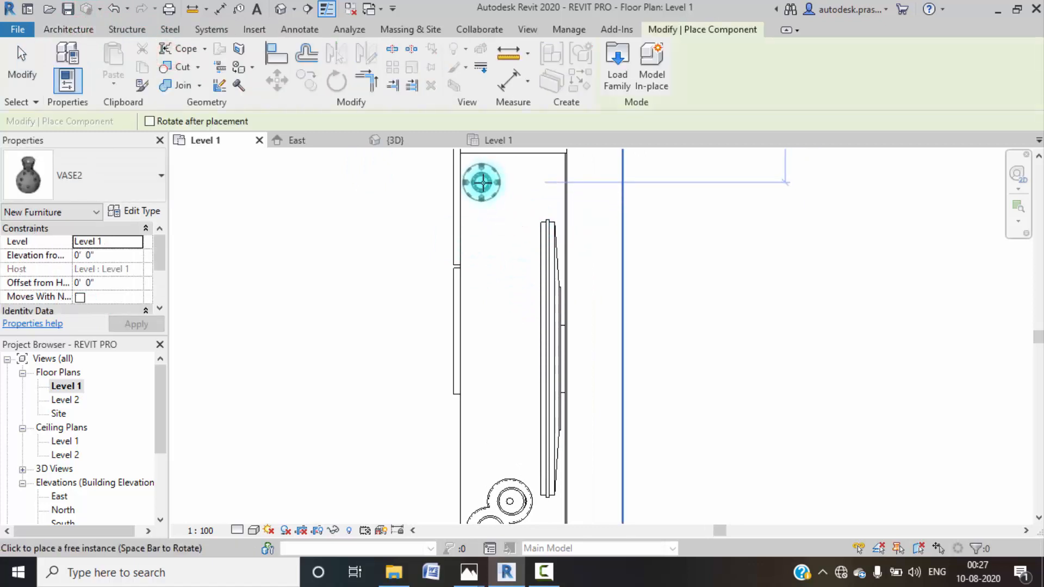
{"action": "middle_click_drag", "start_coordinate": [495, 190], "coordinate": [498, 223]}
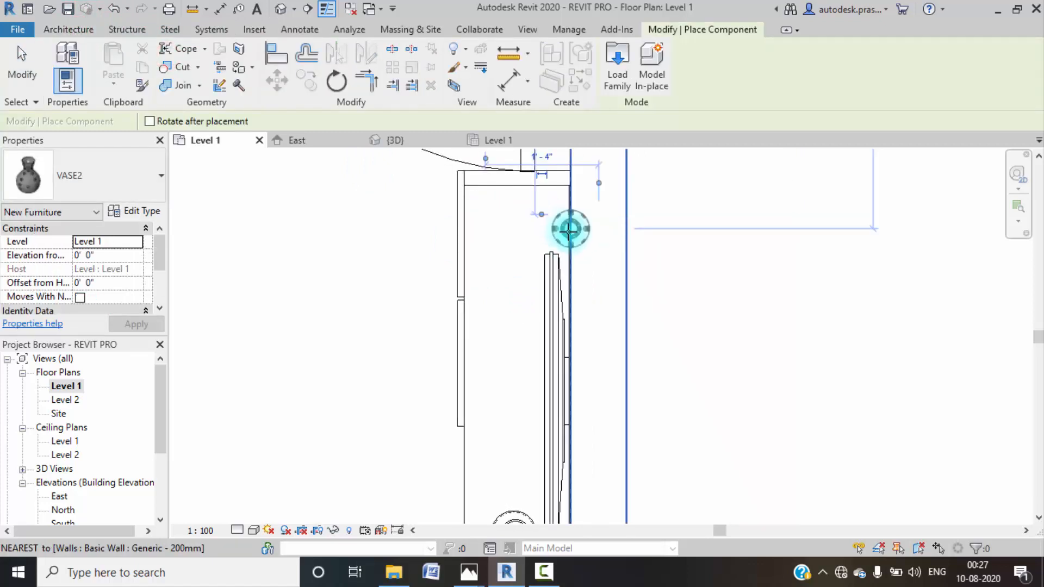
{"action": "key", "text": "Escape"}
{"action": "key", "text": "Escape"}
- In the 3D view, temporarily hide the TV unit and set the small vase's elevation from Level 1 to 1'8"
{"action": "left_click", "coordinate": [394, 140]}
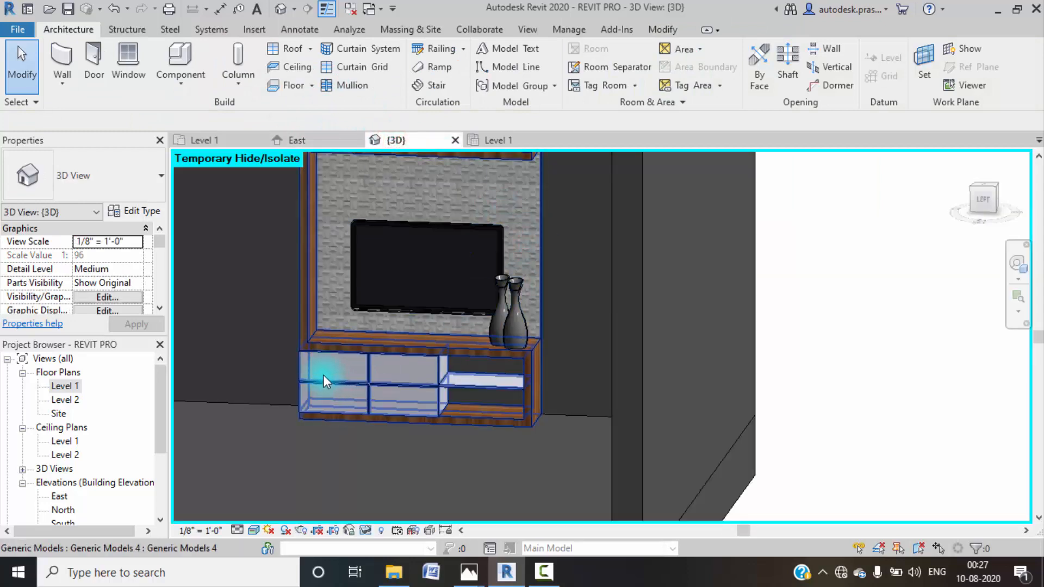
{"action": "left_click", "coordinate": [304, 369]}
{"action": "scroll", "coordinate": [330, 419], "scroll_direction": "up", "scroll_amount": 5}
{"action": "key", "text": "h"}
{"action": "key", "text": "h"}
{"action": "left_click", "coordinate": [329, 389]}
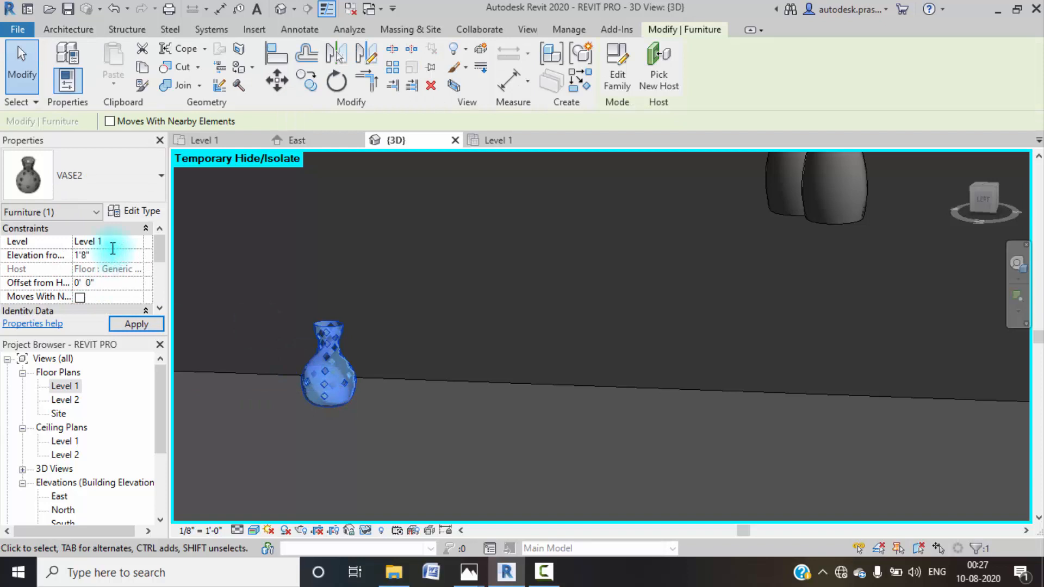
{"action": "left_click", "coordinate": [150, 324]}
{"action": "left_click", "coordinate": [284, 454]}
- Restore the temporarily hidden elements and hide the outer wall that blocks the view into the room
{"action": "key", "text": "h"}
{"action": "key", "text": "r"}
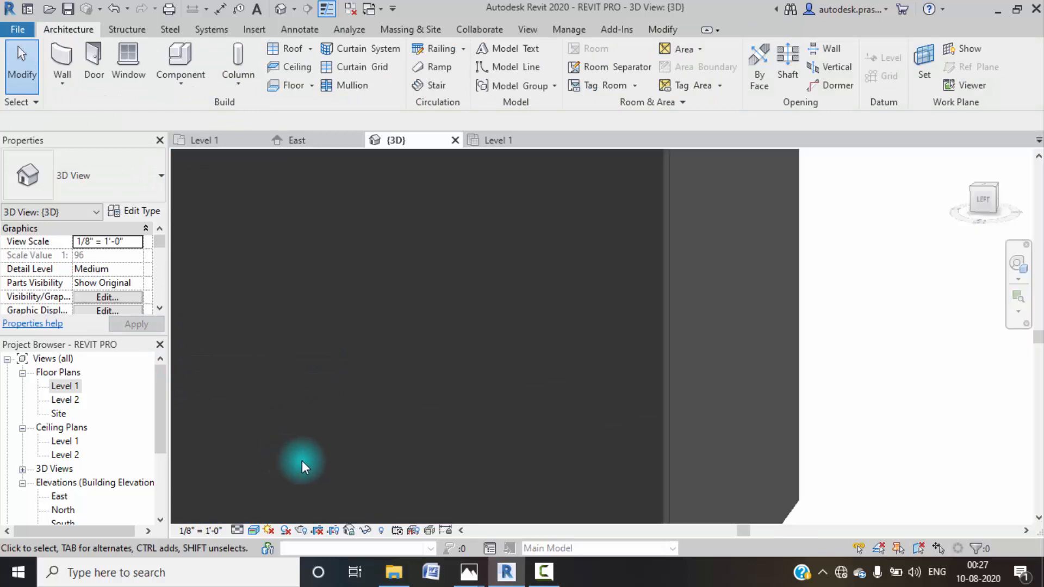
{"action": "left_click", "coordinate": [473, 406]}
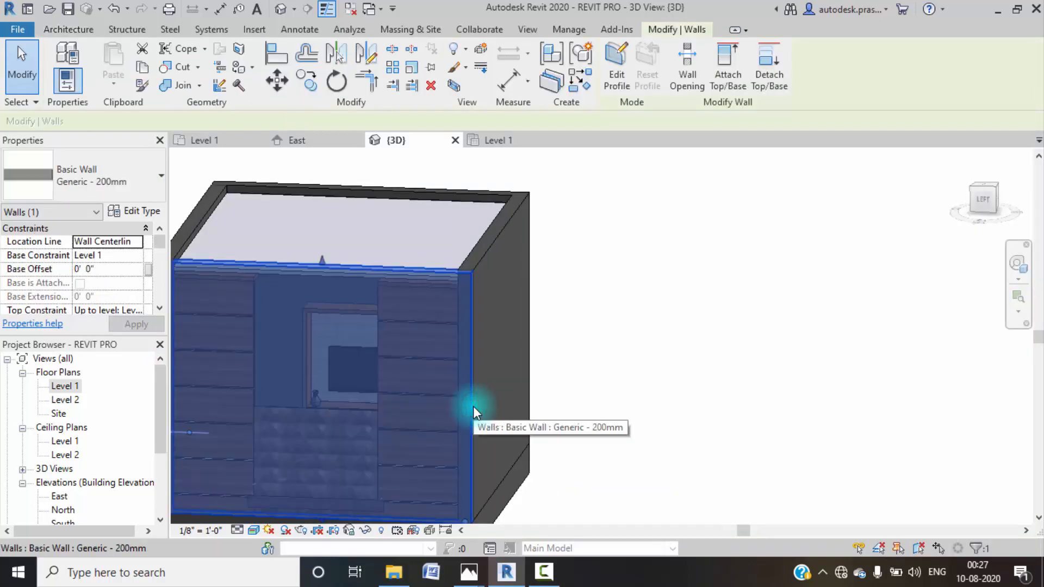
{"action": "key", "text": "h"}
{"action": "key", "text": "h"}
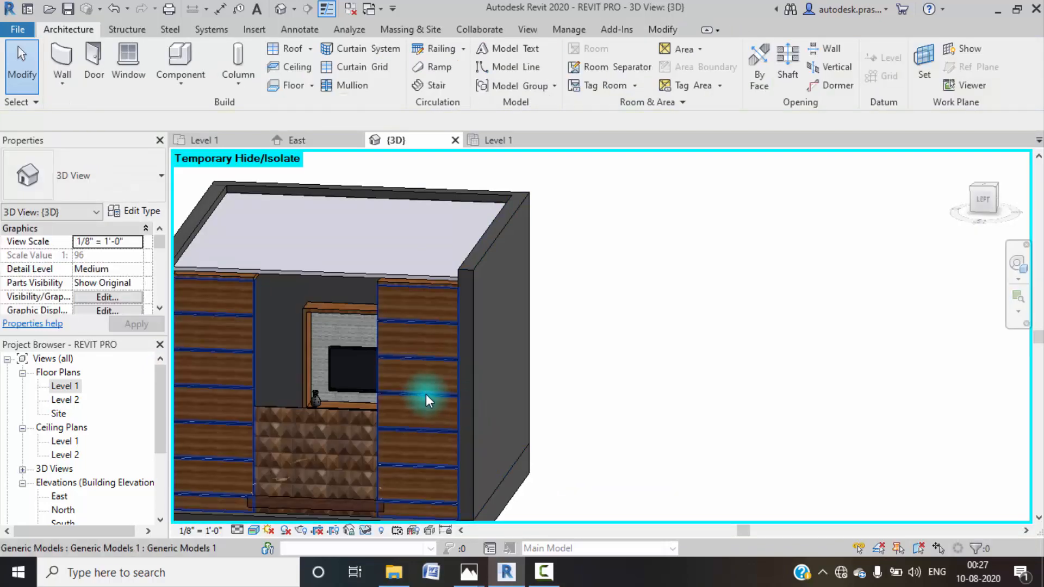
- Temporarily hide the wood-plank wall panelling and the textured headboard panel behind the bed
{"action": "left_click", "coordinate": [426, 394]}
{"action": "key", "text": "h"}
{"action": "key", "text": "h"}
{"action": "left_click", "coordinate": [348, 413]}
{"action": "key", "text": "h"}
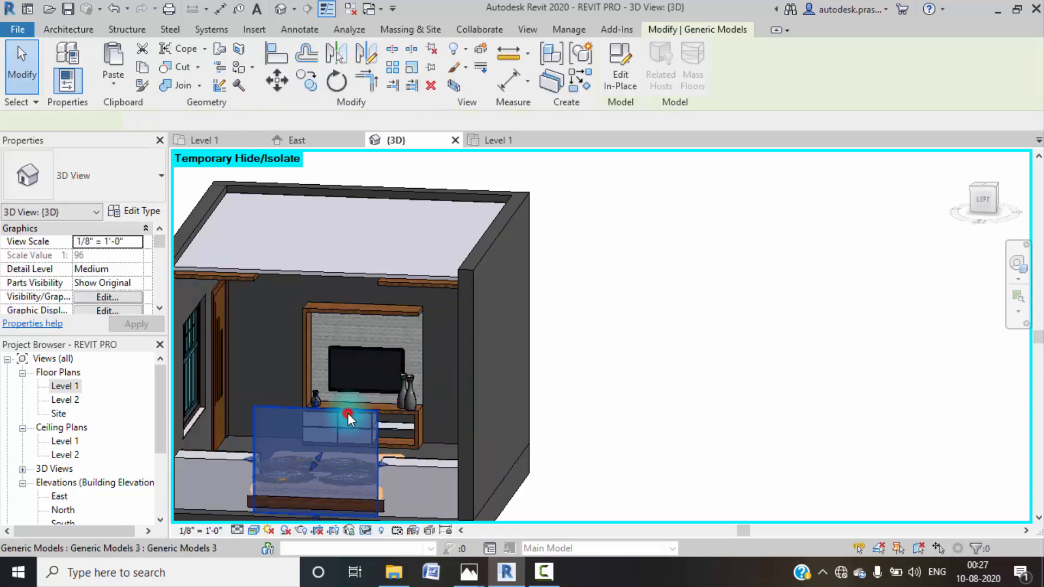
{"action": "key", "text": "h"}
- Temporarily hide the bed and the low white block beside it to expose the TV unit
{"action": "key", "text": "h"}
{"action": "key", "text": "h"}
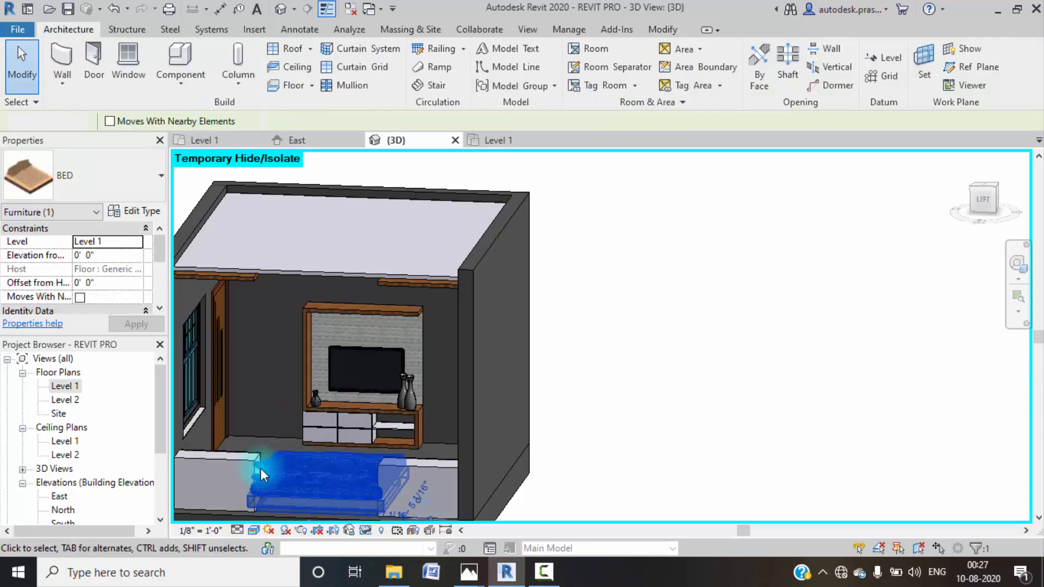
{"action": "left_click", "coordinate": [233, 459]}
{"action": "key", "text": "h"}
{"action": "key", "text": "h"}
{"action": "scroll", "coordinate": [380, 419], "scroll_direction": "up", "scroll_amount": 5}
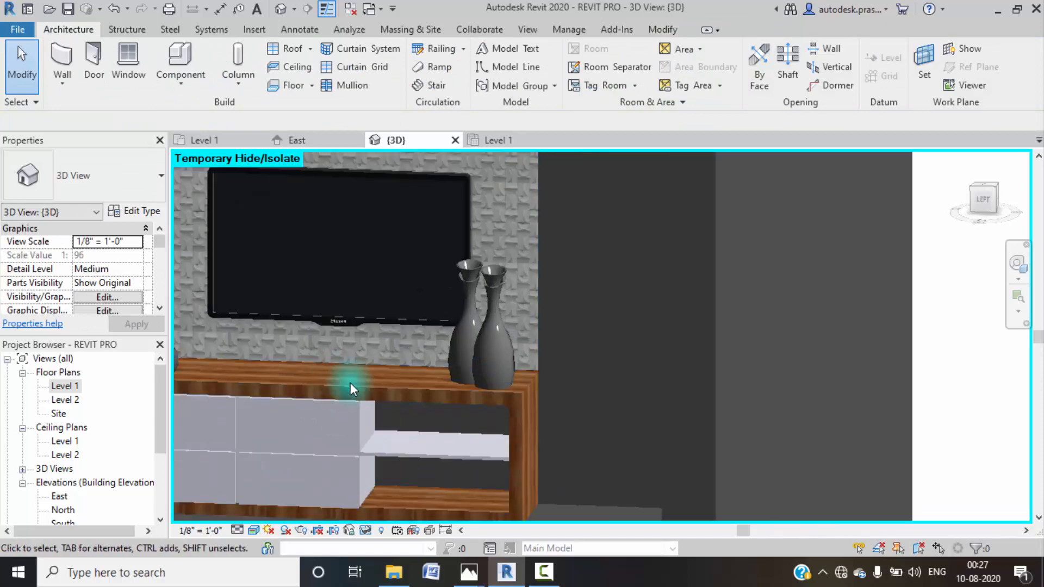
{"action": "middle_click_drag", "start_coordinate": [351, 383], "coordinate": [507, 386]}
{"action": "scroll", "coordinate": [478, 402], "scroll_direction": "down", "scroll_amount": 6}
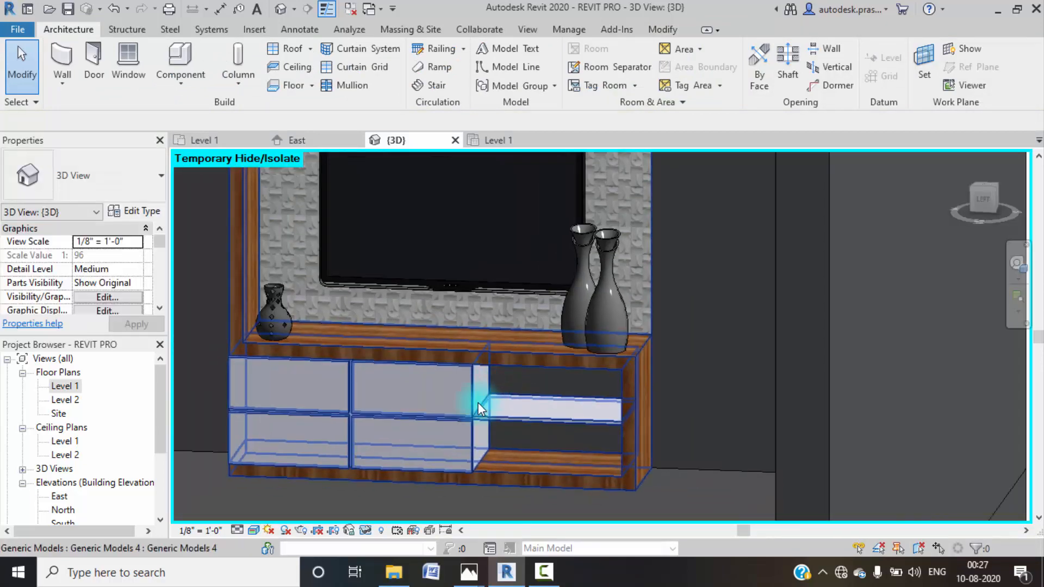
- Paint the inner face of the wall with the door and window with the SMOOTH WHITE material
{"action": "middle_click_drag", "start_coordinate": [448, 458], "coordinate": [343, 423], "text": "shift"}
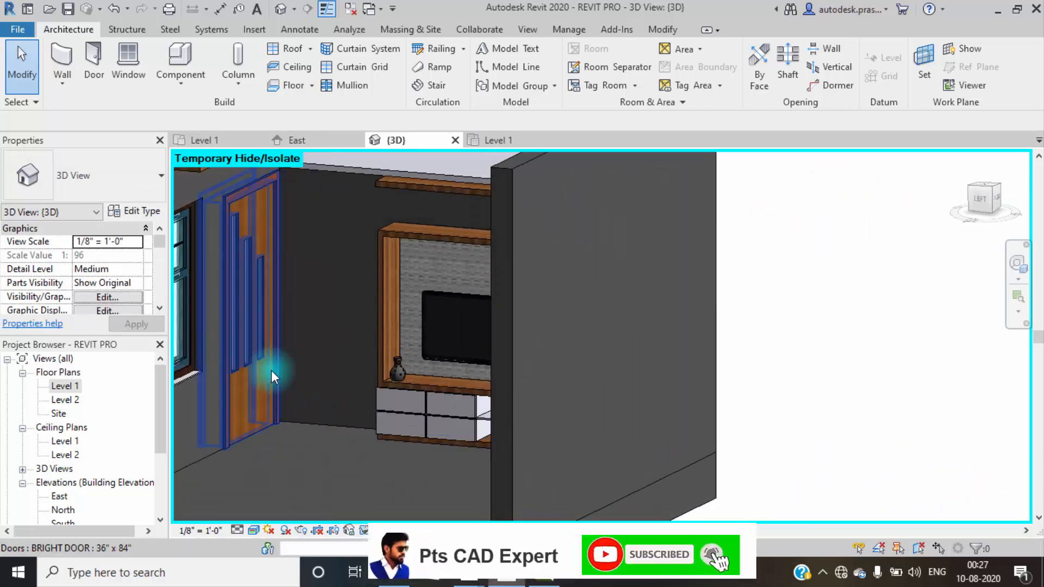
{"action": "middle_click_drag", "start_coordinate": [427, 455], "coordinate": [571, 326], "text": "shift"}
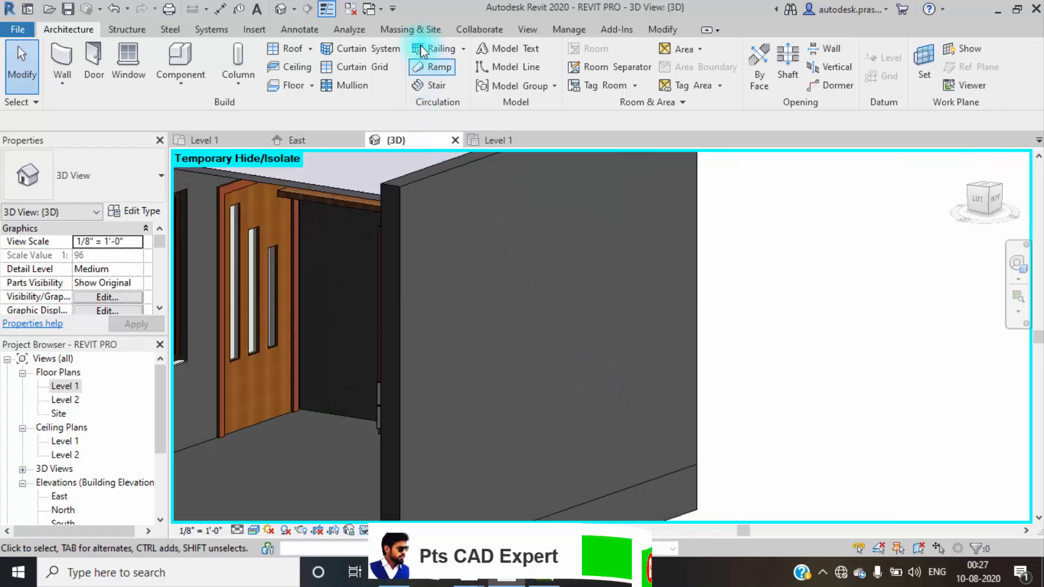
{"action": "left_click", "coordinate": [654, 33]}
{"action": "left_click", "coordinate": [253, 68]}
{"action": "left_click", "coordinate": [270, 81]}
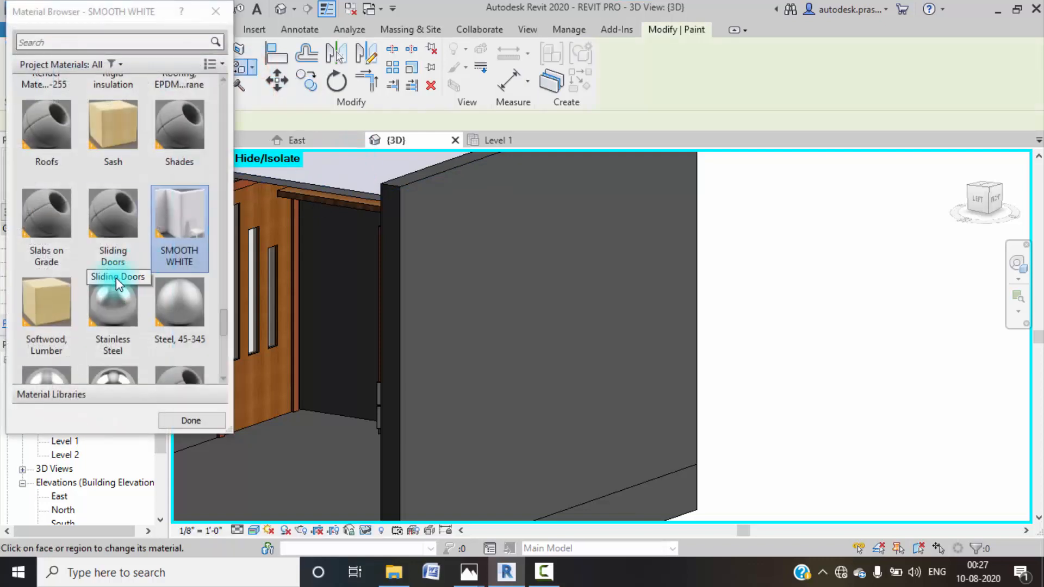
{"action": "left_click", "coordinate": [177, 235]}
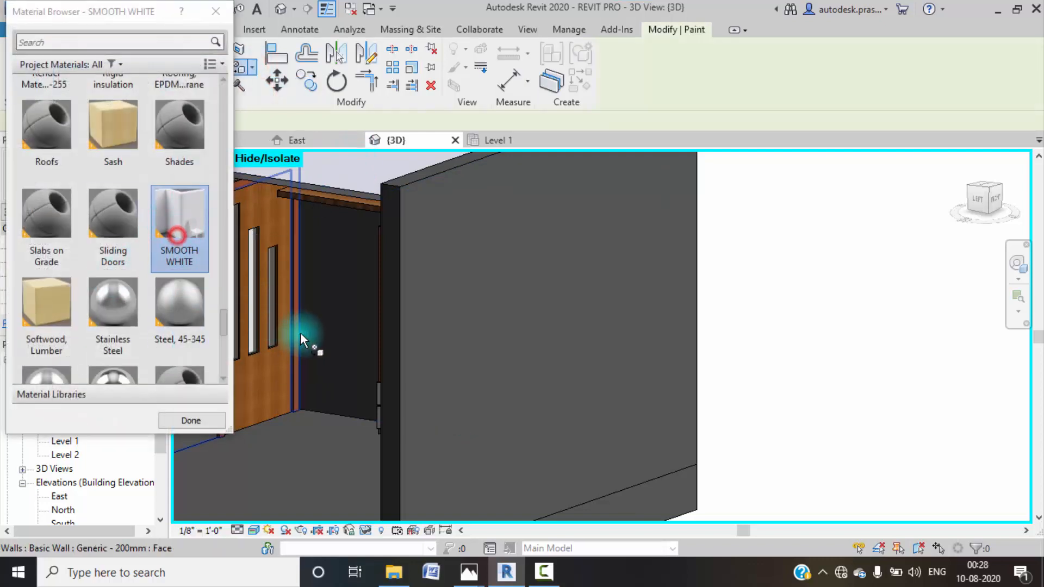
{"action": "middle_click_drag", "start_coordinate": [299, 332], "coordinate": [538, 317]}
{"action": "left_click", "coordinate": [423, 395]}
{"action": "scroll", "coordinate": [520, 410], "scroll_direction": "down", "scroll_amount": 1}
{"action": "scroll", "coordinate": [520, 411], "scroll_direction": "down", "scroll_amount": 3}
{"action": "middle_click_drag", "start_coordinate": [520, 411], "coordinate": [952, 374], "text": "shift"}
{"action": "middle_click_drag", "start_coordinate": [857, 397], "coordinate": [718, 400], "text": "shift"}
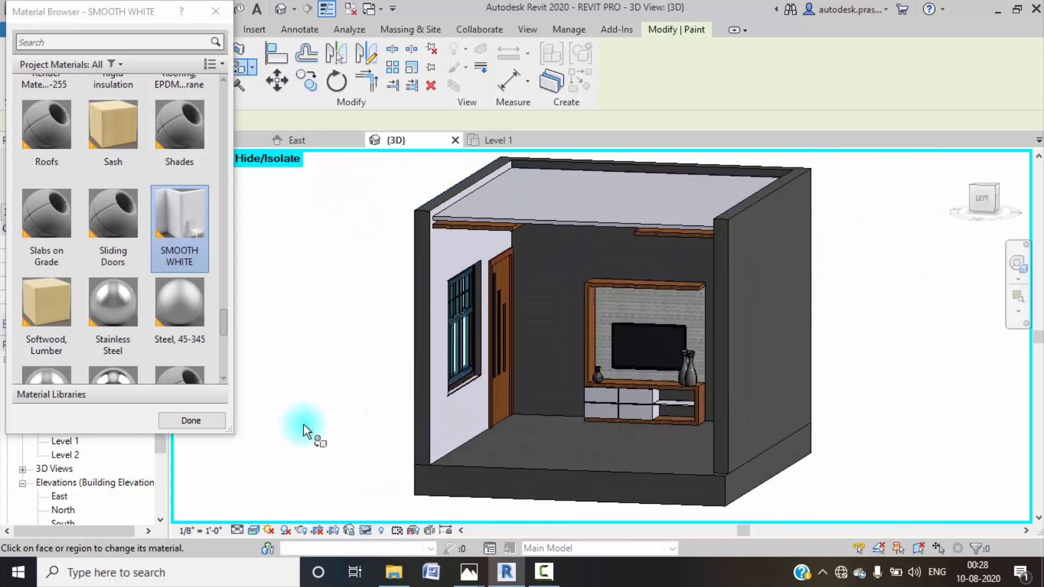
{"action": "left_click", "coordinate": [207, 422]}
- Check the TV wall finish in the reference render and create a new project material named WALL MAT
{"action": "middle_click_drag", "start_coordinate": [494, 384], "coordinate": [576, 365], "text": "shift"}
{"action": "scroll", "coordinate": [631, 380], "scroll_direction": "up", "scroll_amount": 3}
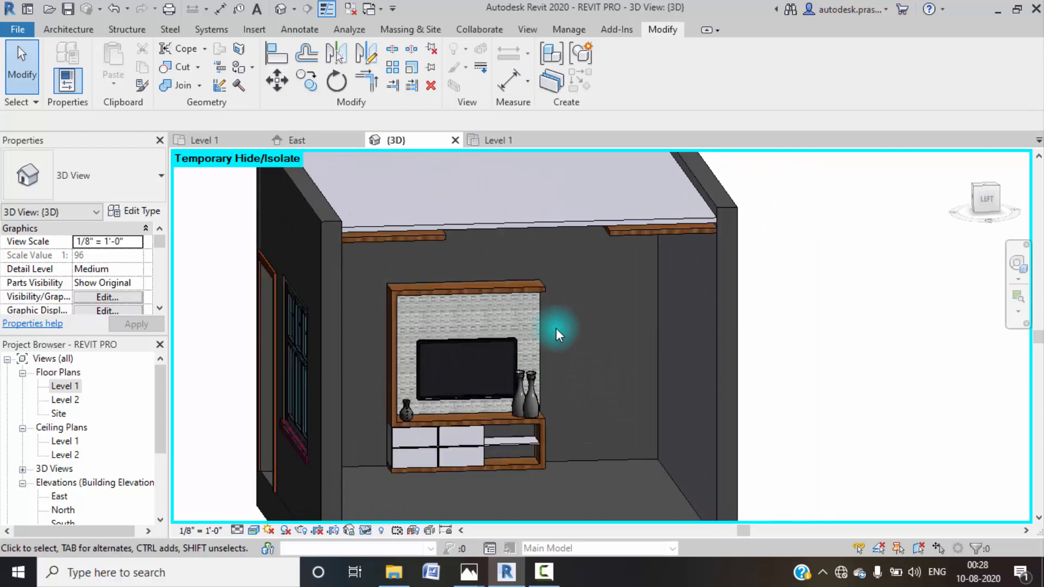
{"action": "left_click", "coordinate": [569, 30]}
{"action": "left_click", "coordinate": [65, 60]}
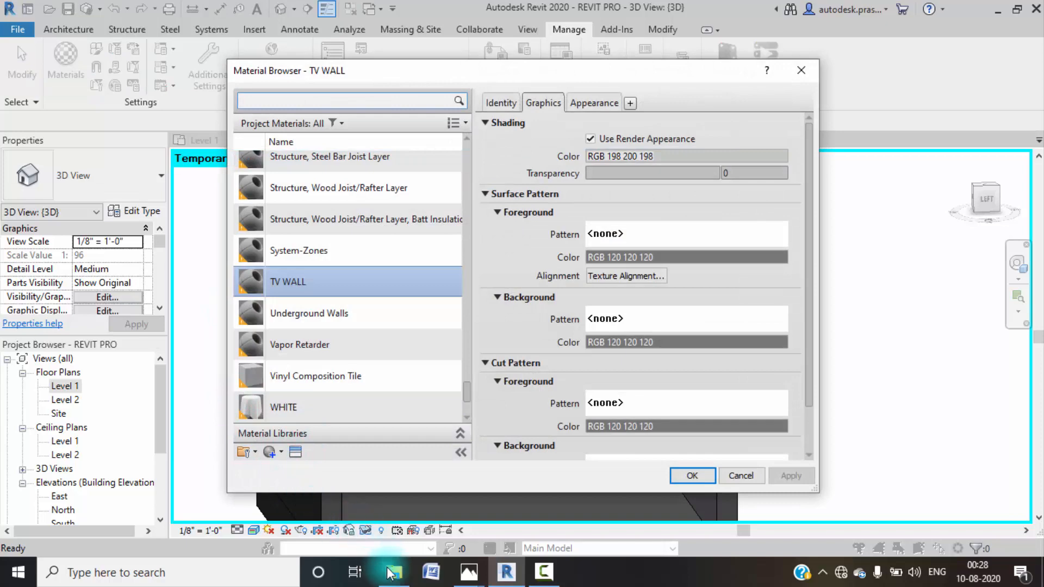
{"action": "mouse_move", "coordinate": [469, 572]}
{"action": "left_click", "coordinate": [347, 520]}
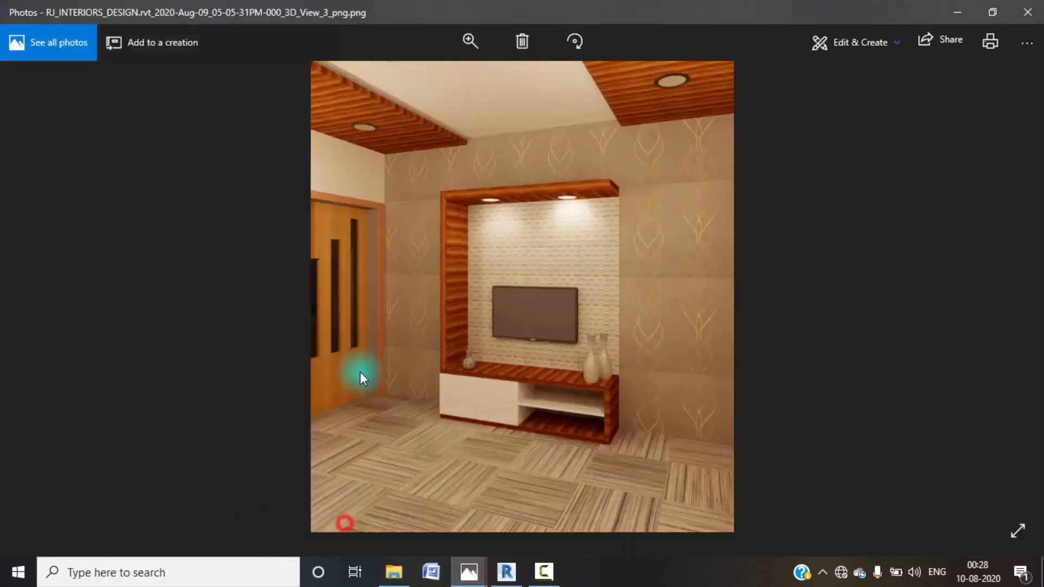
{"action": "left_click", "coordinate": [959, 12]}
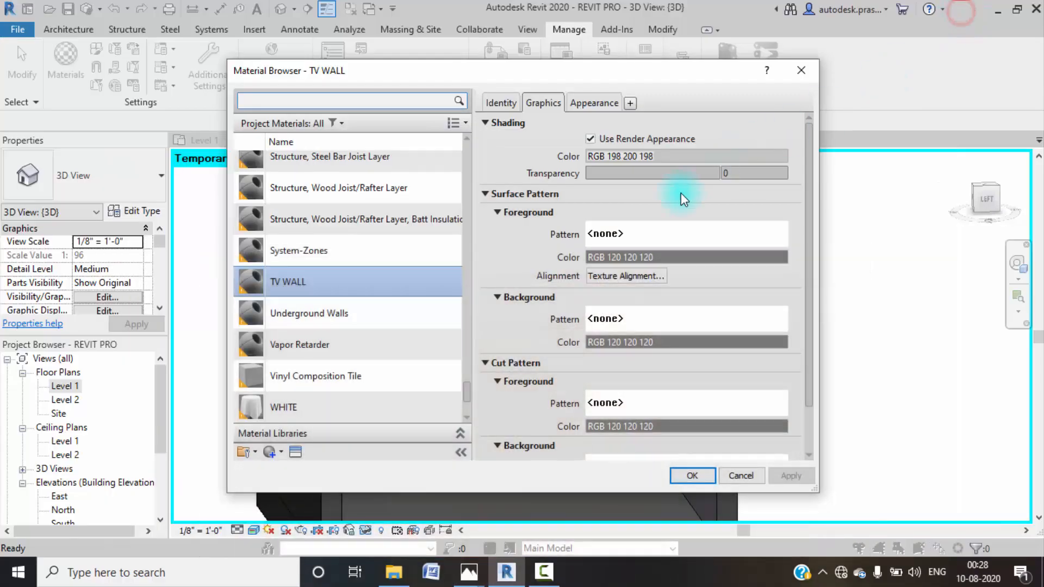
{"action": "left_click", "coordinate": [282, 453]}
{"action": "left_click", "coordinate": [296, 467]}
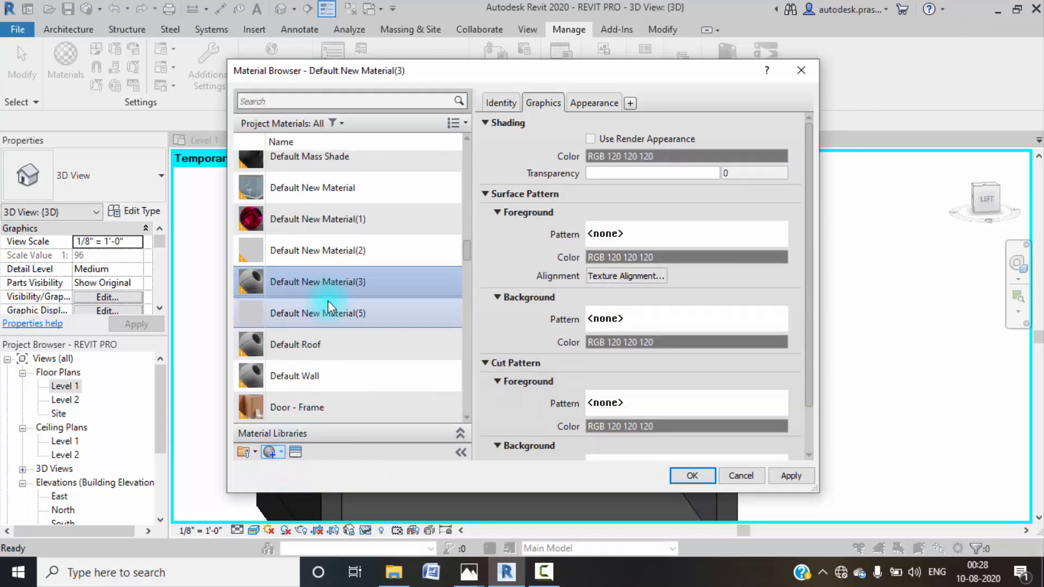
{"action": "right_click", "coordinate": [331, 287]}
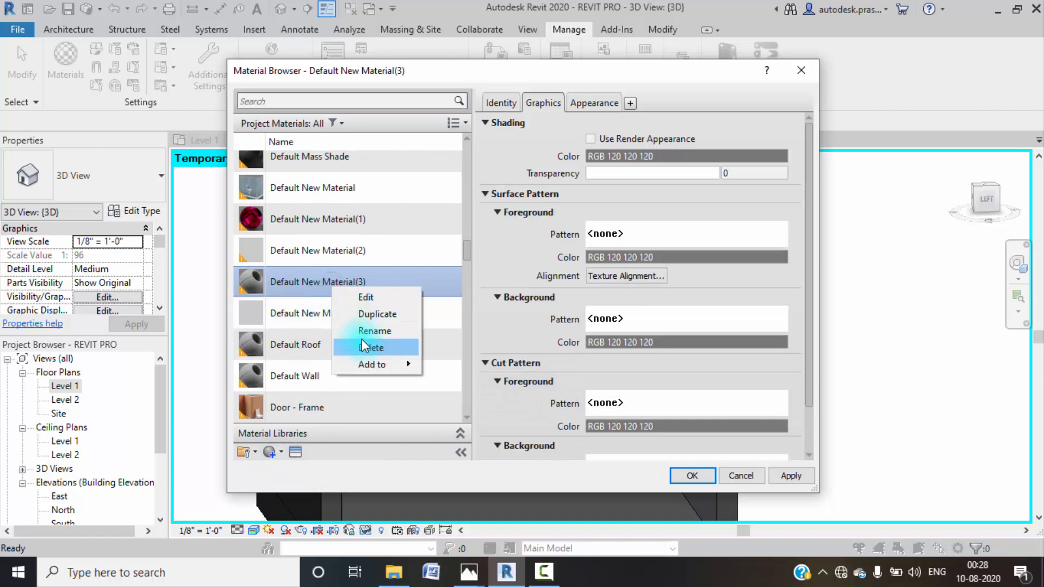
{"action": "left_click", "coordinate": [364, 330]}
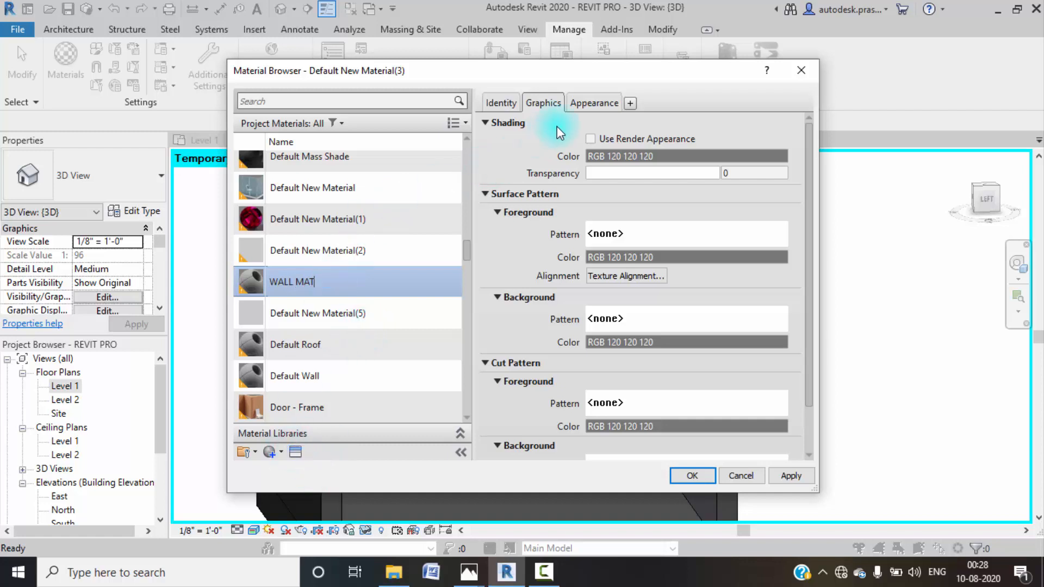
- Turn on Use Render Appearance for WALL MAT and assign WALL5.jpg as its appearance image
{"action": "left_click", "coordinate": [590, 138]}
{"action": "left_click", "coordinate": [595, 103]}
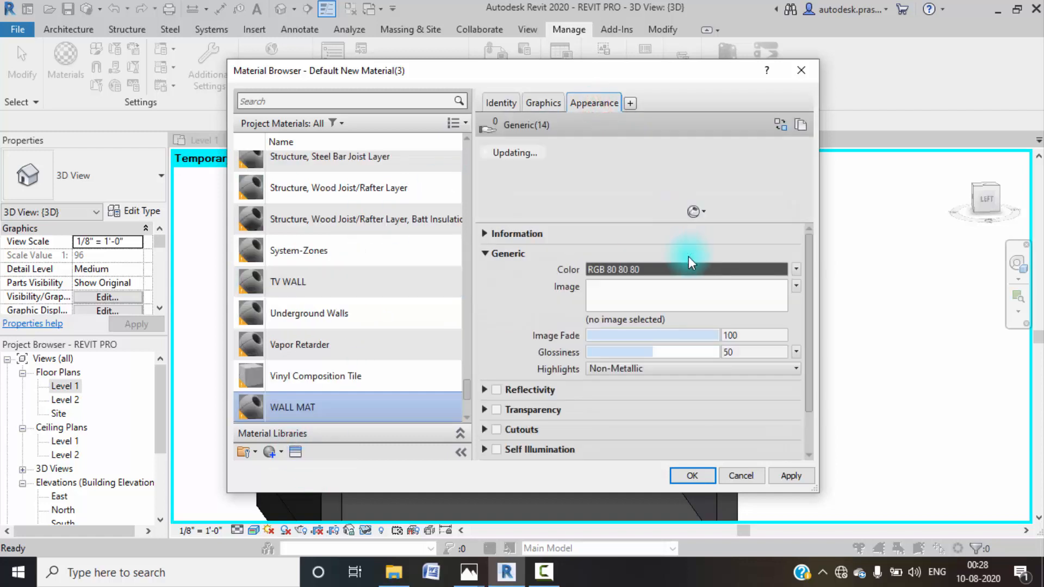
{"action": "left_click", "coordinate": [652, 297]}
{"action": "left_click", "coordinate": [520, 176]}
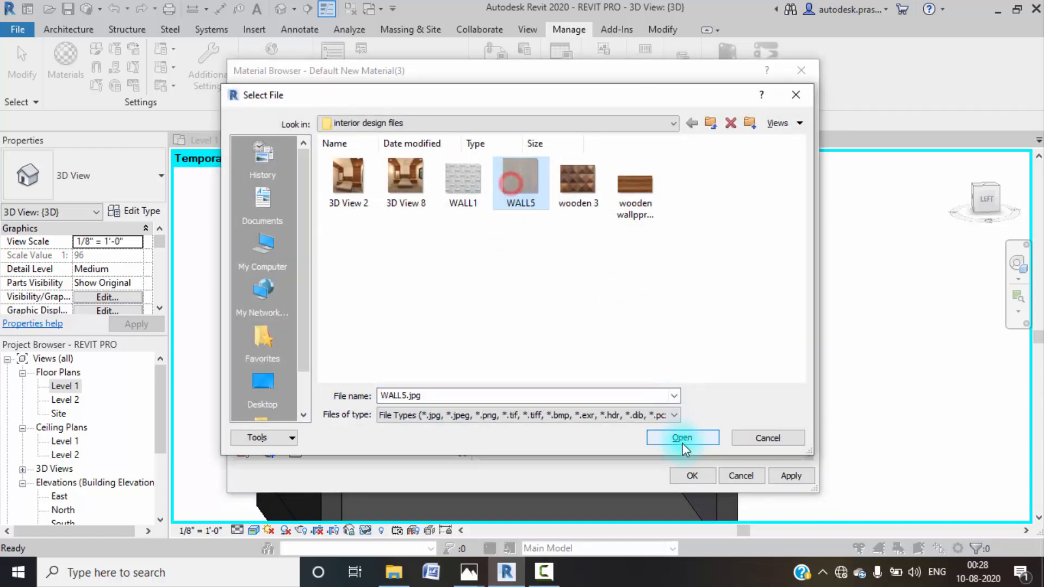
{"action": "left_click", "coordinate": [682, 438]}
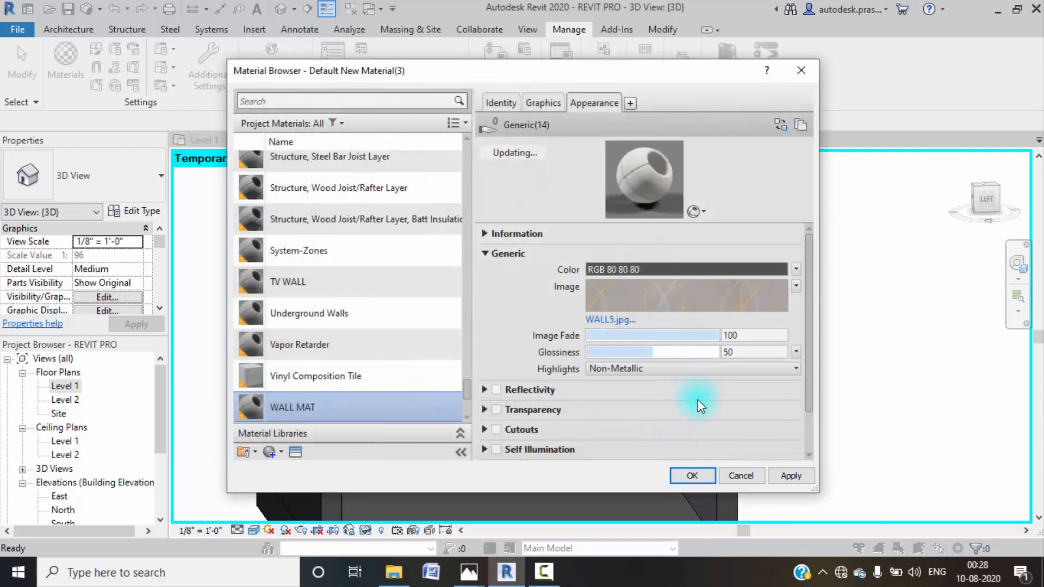
- Set the WALL5.jpg texture's sample width to 3' and apply the material changes
{"action": "left_click", "coordinate": [637, 296]}
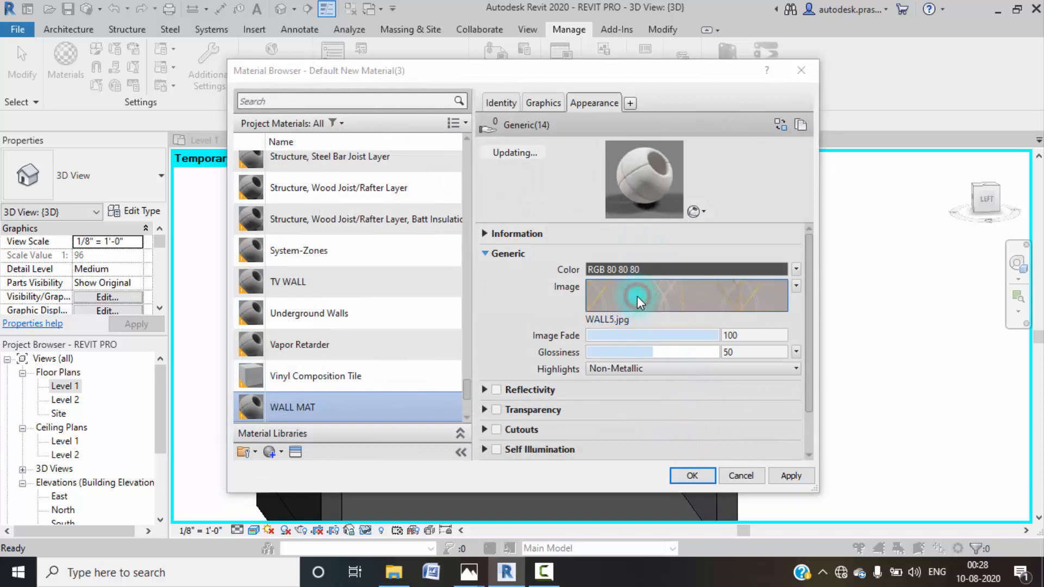
{"action": "left_click_drag", "start_coordinate": [489, 363], "coordinate": [492, 396]}
{"action": "double_click", "coordinate": [377, 403]}
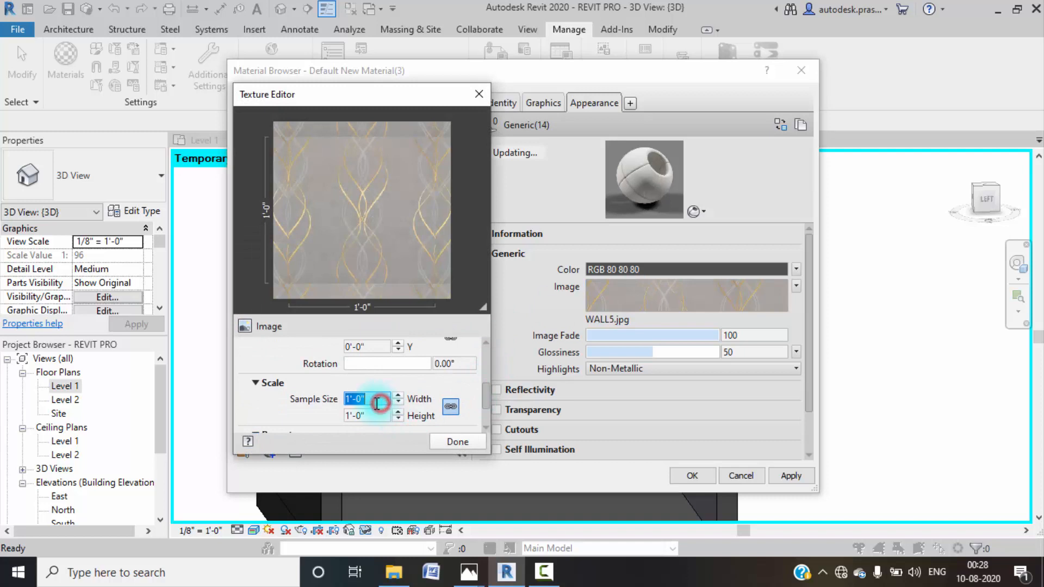
{"action": "type", "text": "3'"}
{"action": "key", "text": "Tab"}
{"action": "left_click", "coordinate": [443, 443]}
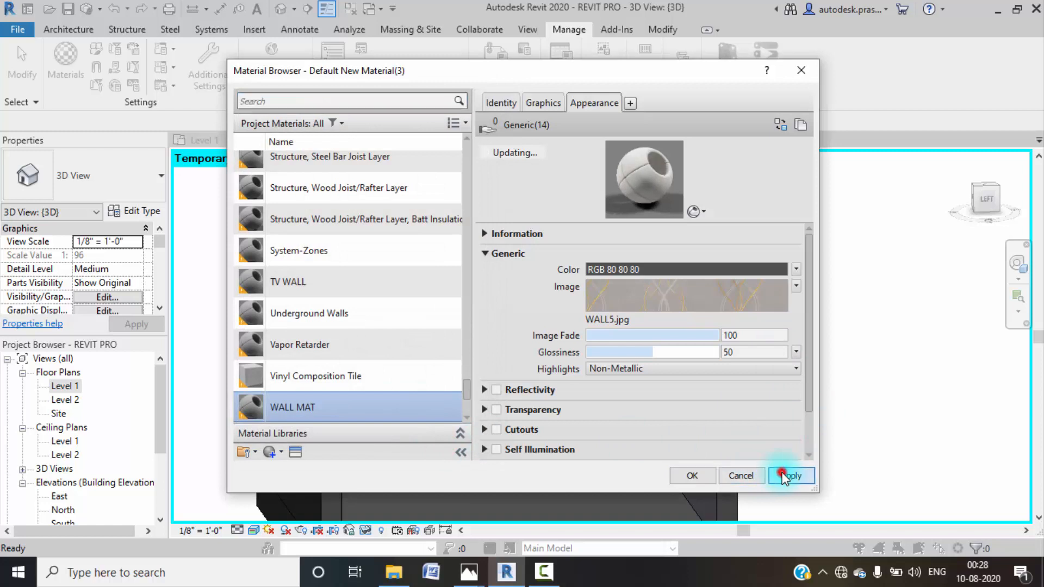
{"action": "left_click", "coordinate": [704, 474]}
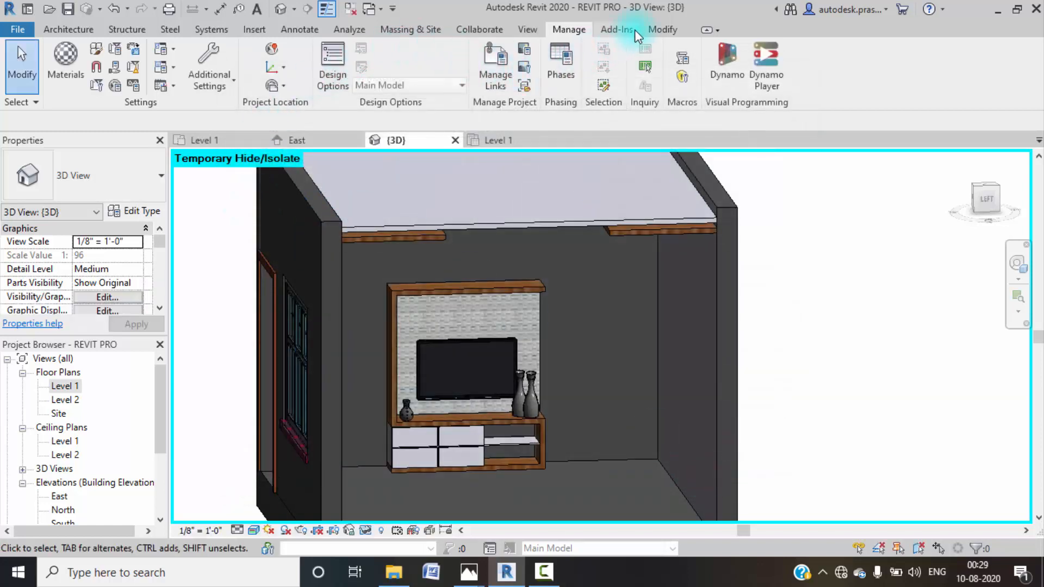
- Paint the wall behind the TV unit with the WALL MAT material
{"action": "left_click", "coordinate": [651, 30]}
{"action": "left_click", "coordinate": [251, 89]}
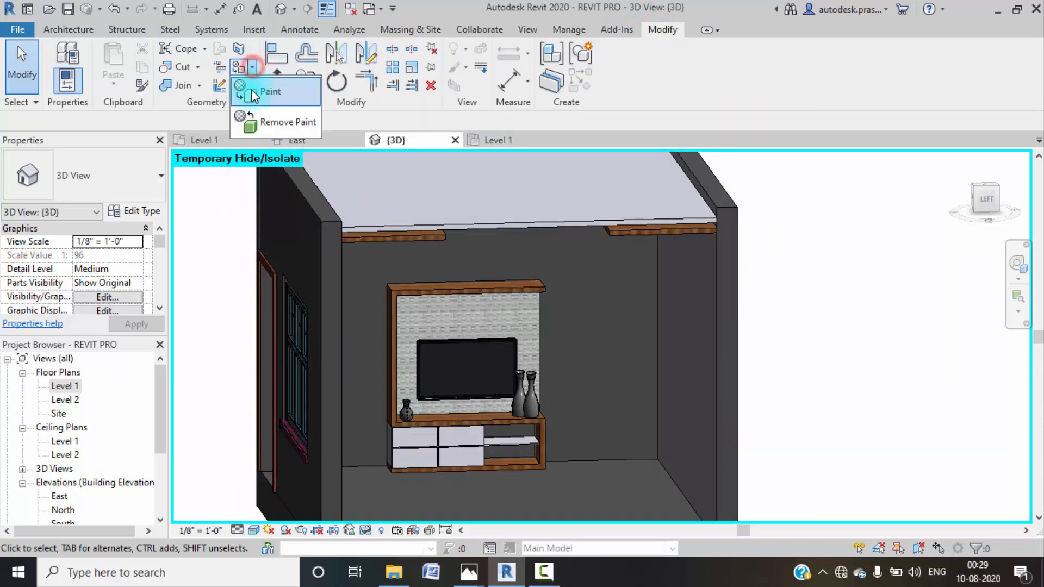
{"action": "left_click", "coordinate": [251, 89]}
{"action": "scroll", "coordinate": [149, 331], "scroll_direction": "down", "scroll_amount": 5}
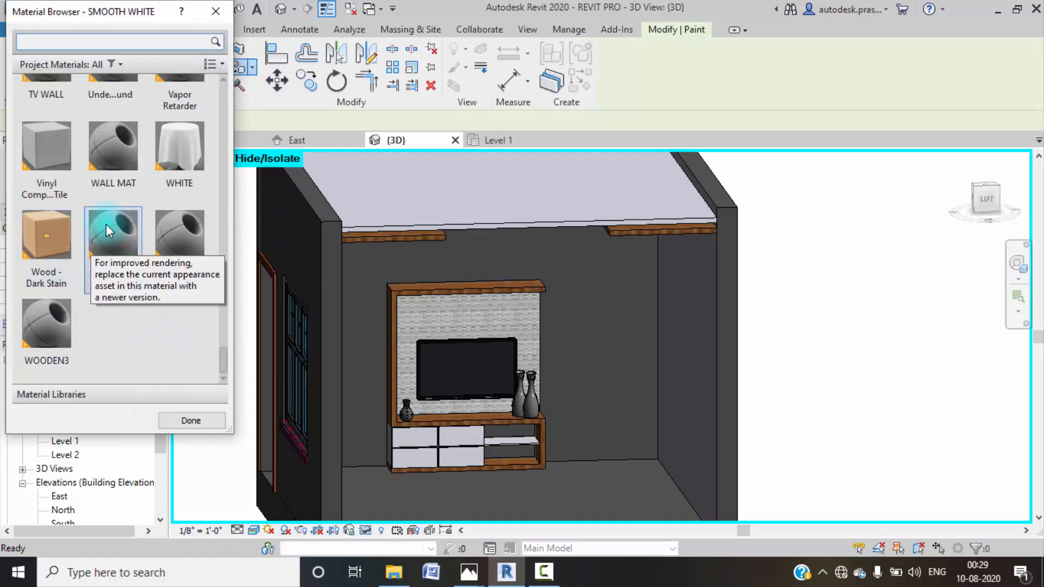
{"action": "left_click", "coordinate": [106, 174]}
{"action": "left_click", "coordinate": [598, 397]}
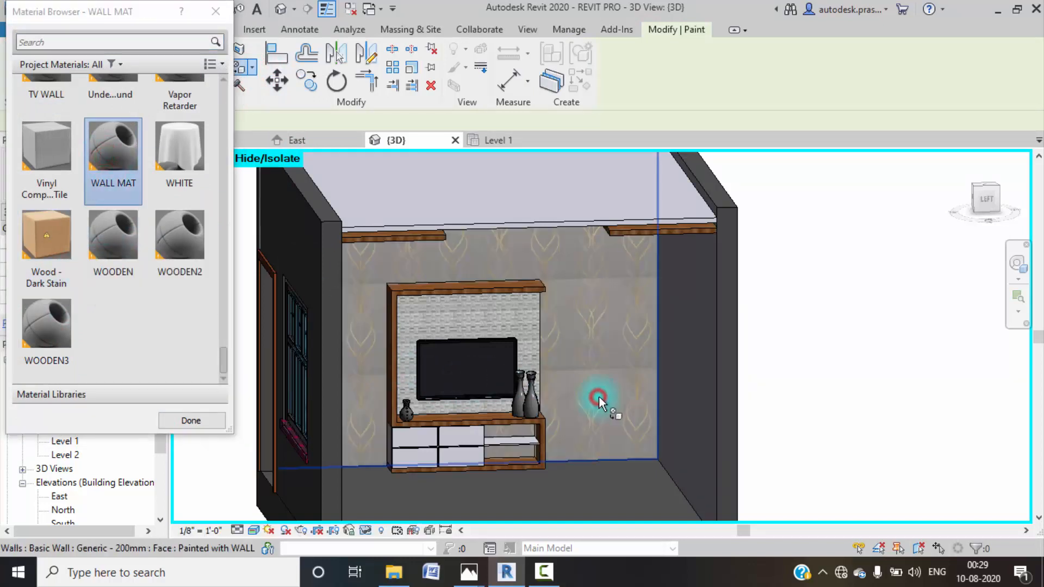
{"action": "scroll", "coordinate": [783, 374], "scroll_direction": "down", "scroll_amount": 2}
{"action": "middle_click_drag", "start_coordinate": [843, 397], "coordinate": [789, 358], "text": "shift"}
{"action": "left_click", "coordinate": [191, 420]}
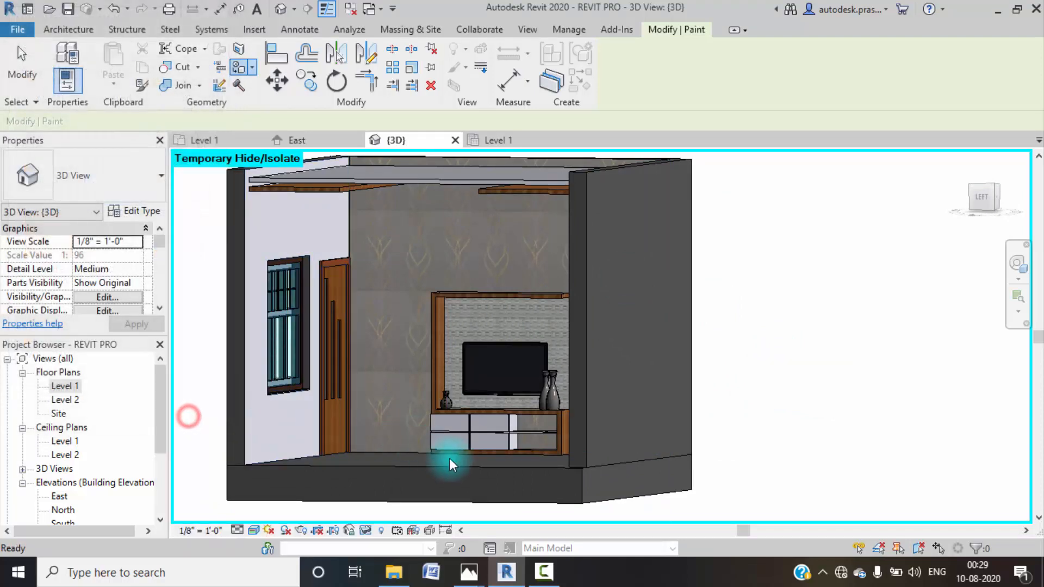
{"action": "middle_click_drag", "start_coordinate": [625, 446], "coordinate": [627, 477], "text": "shift"}
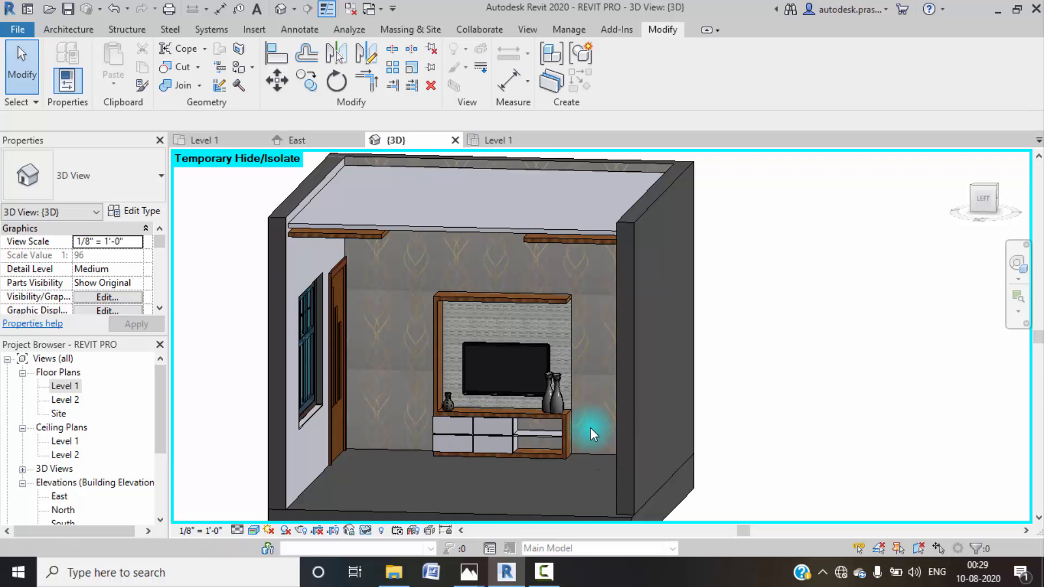
- Restore the temporarily hidden elements in the 3D view and open the Level 1 ceiling plan
{"action": "key", "text": "h"}
{"action": "key", "text": "r"}
{"action": "double_click", "coordinate": [65, 441]}
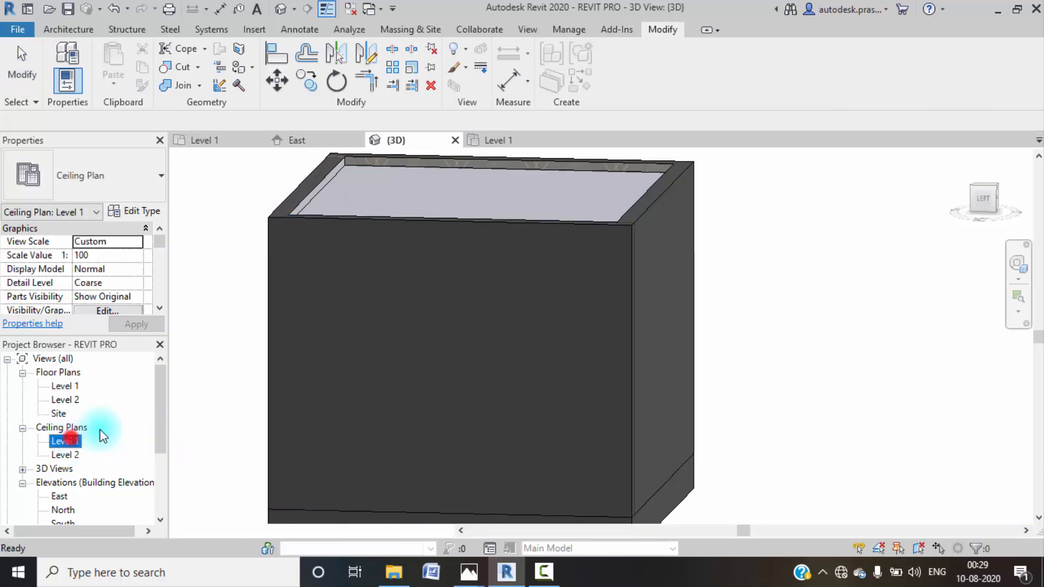
{"action": "mouse_move", "coordinate": [546, 577]}
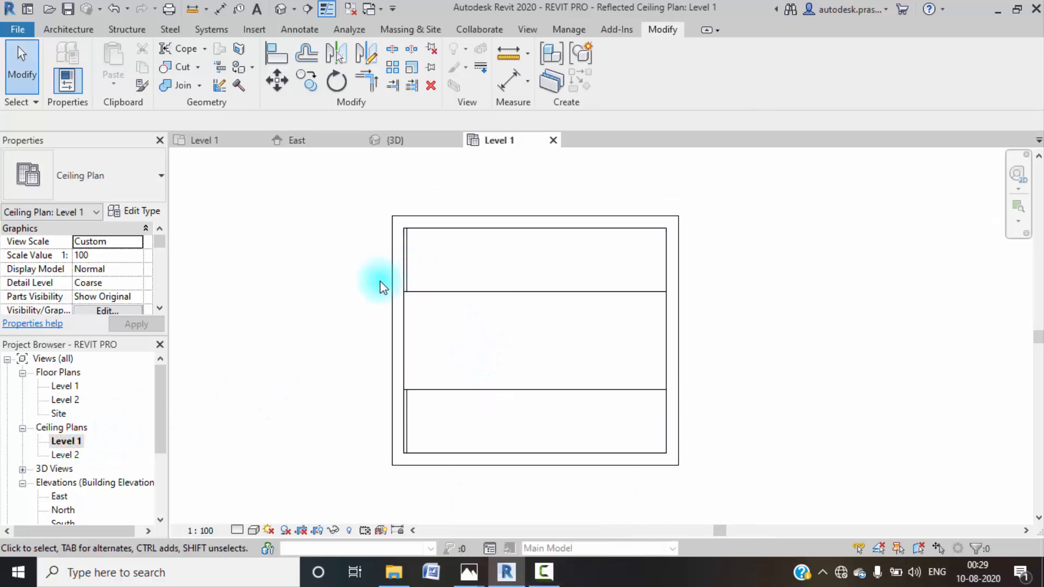
{"action": "left_click", "coordinate": [543, 575]}
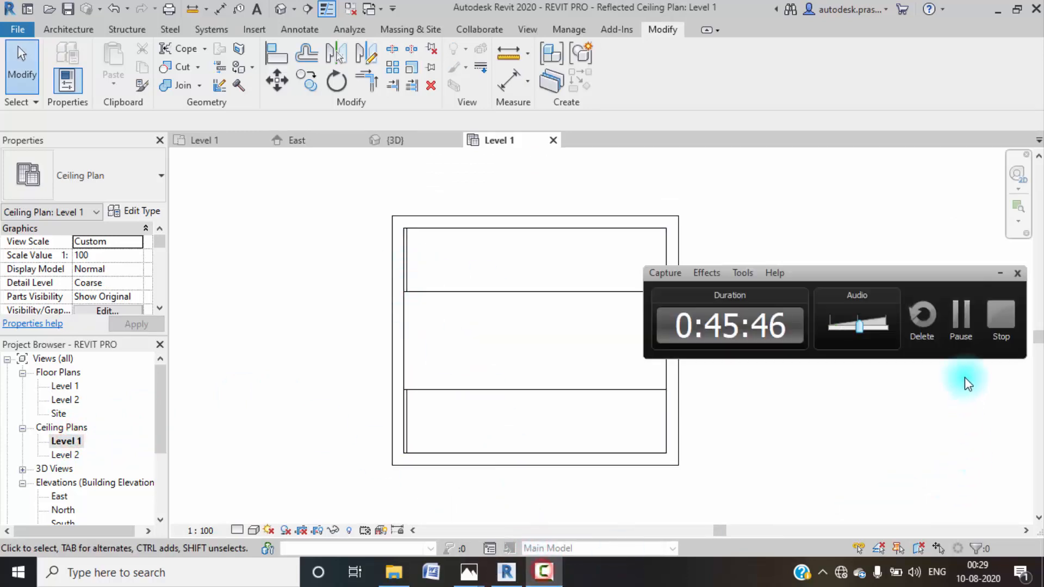
{"action": "left_click", "coordinate": [960, 315]}
{"action": "scroll", "coordinate": [456, 288], "scroll_direction": "up", "scroll_amount": 3}
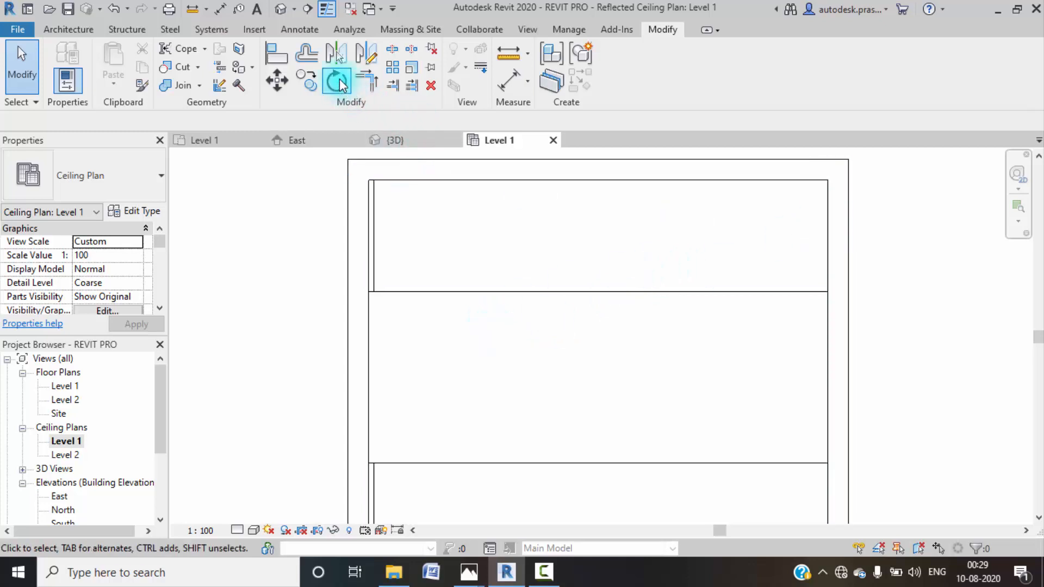
- Return to the 3D view, look at the room from below and temporarily hide the 400 mm floor
{"action": "left_click", "coordinate": [383, 147]}
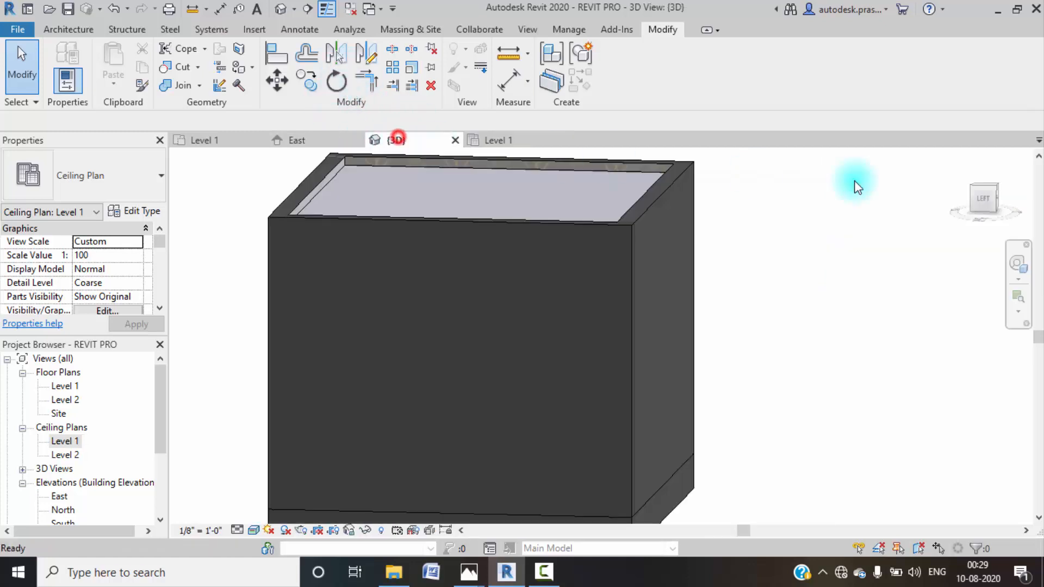
{"action": "left_click", "coordinate": [962, 161]}
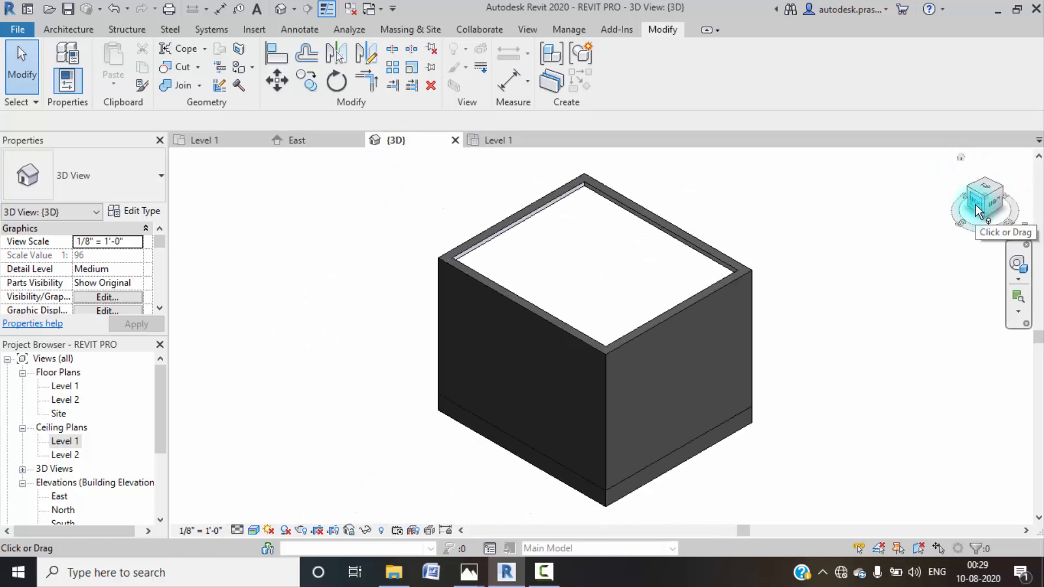
{"action": "left_click", "coordinate": [986, 208]}
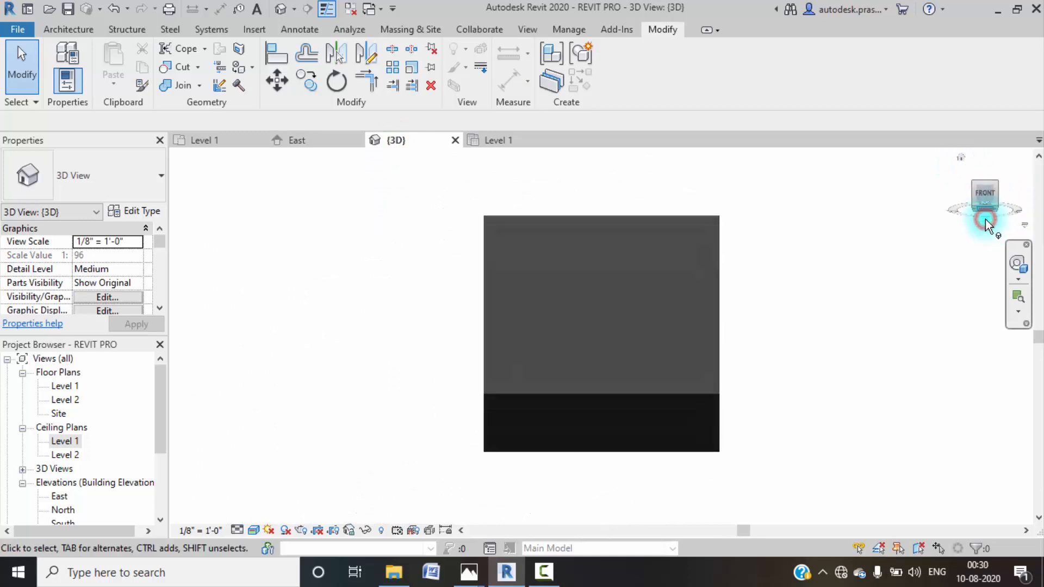
{"action": "left_click", "coordinate": [625, 226]}
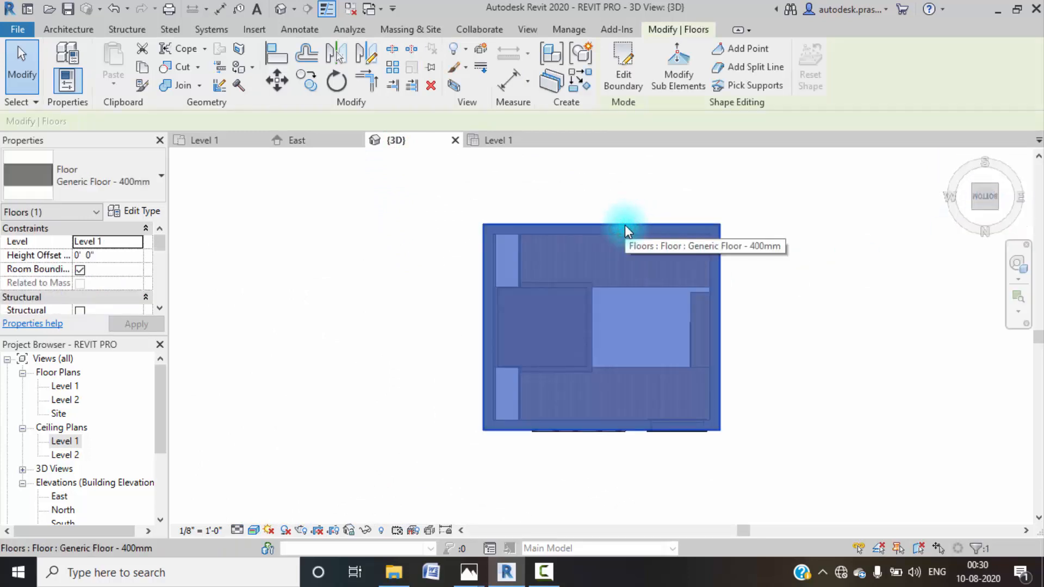
{"action": "key", "text": "h"}
{"action": "key", "text": "i"}
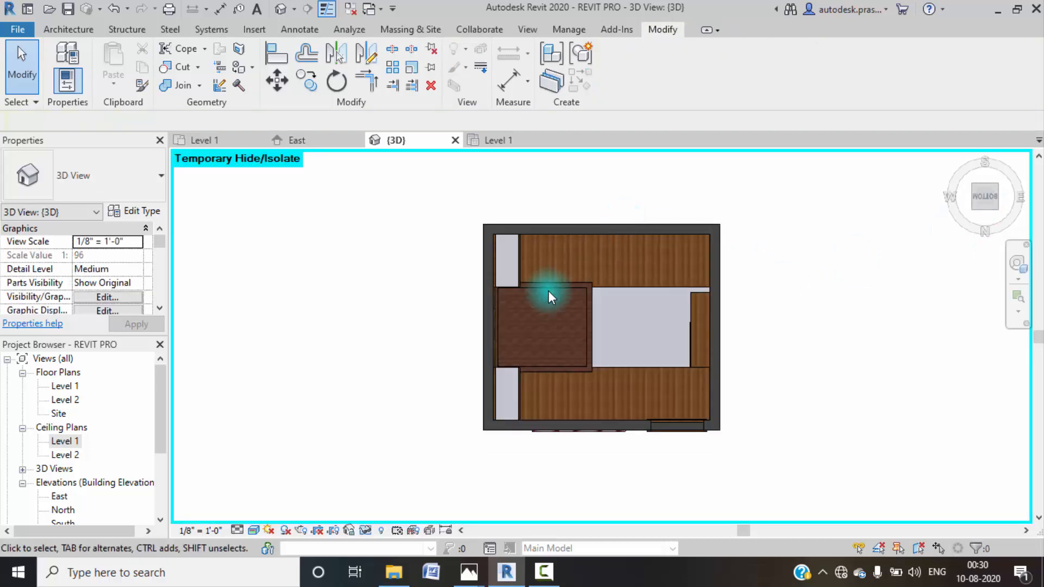
- Remove the bed and the white units beside it from the view so the ceiling is unobstructed from below
{"action": "left_click", "coordinate": [546, 288]}
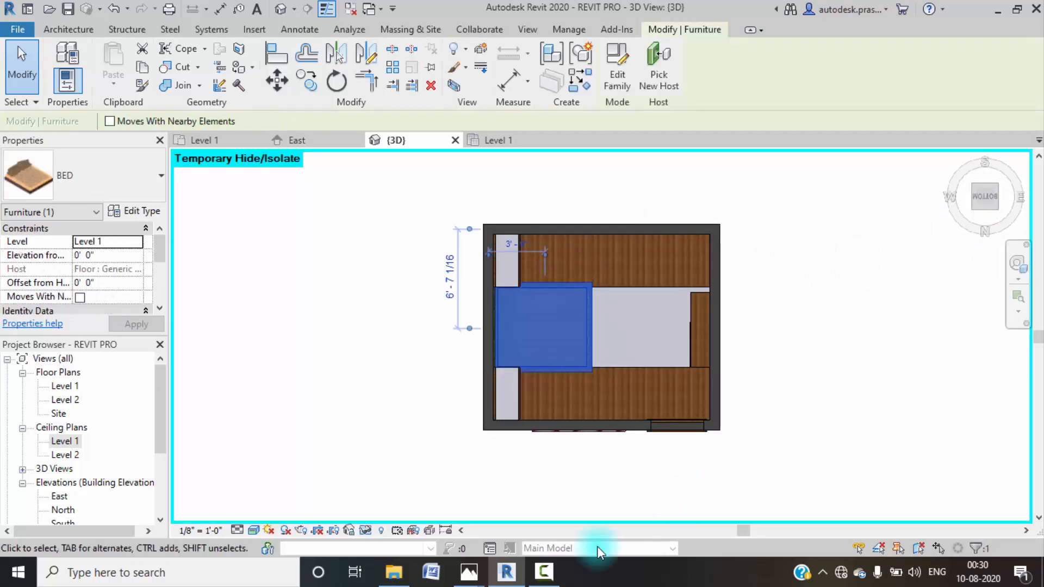
{"action": "left_click", "coordinate": [535, 576]}
{"action": "left_click", "coordinate": [956, 313]}
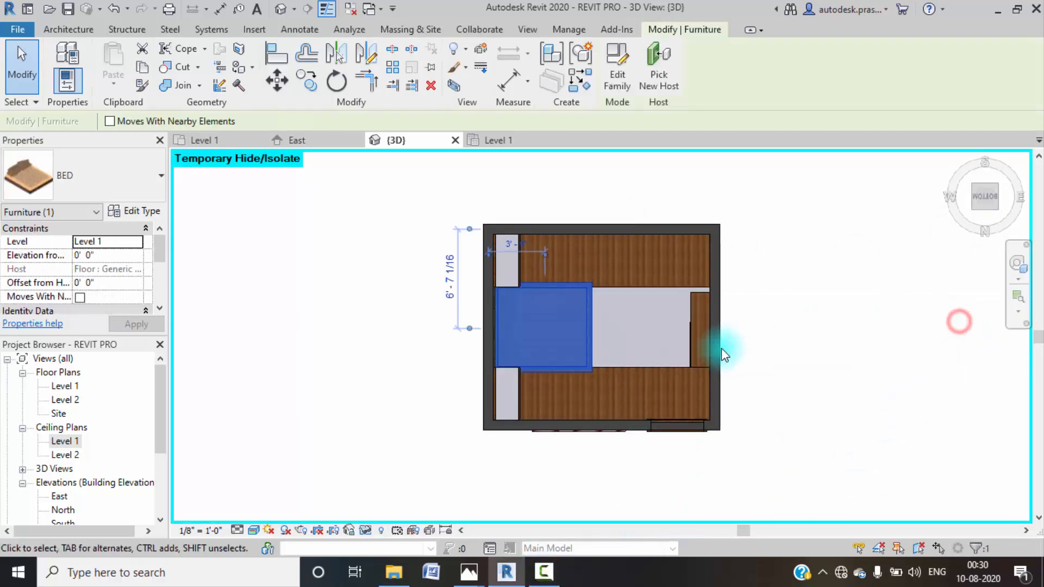
{"action": "key", "text": "Delete"}
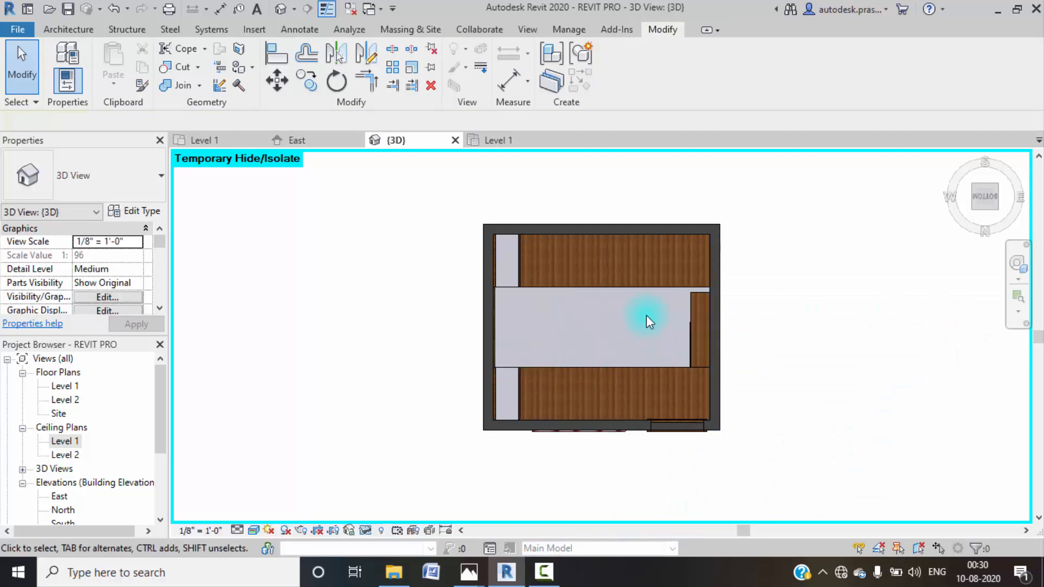
{"action": "scroll", "coordinate": [648, 275], "scroll_direction": "up", "scroll_amount": 3}
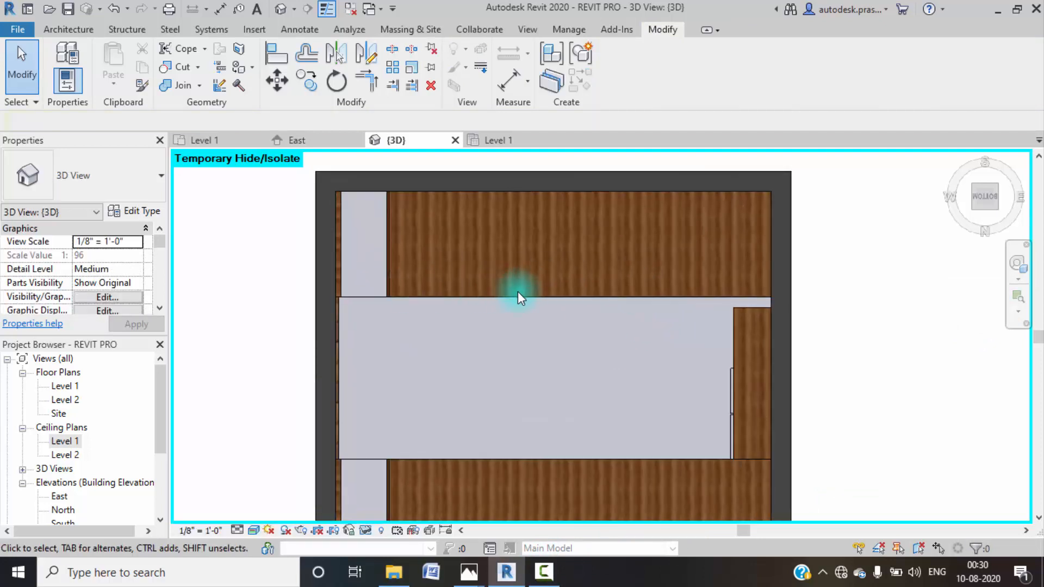
{"action": "scroll", "coordinate": [406, 293], "scroll_direction": "up", "scroll_amount": 3}
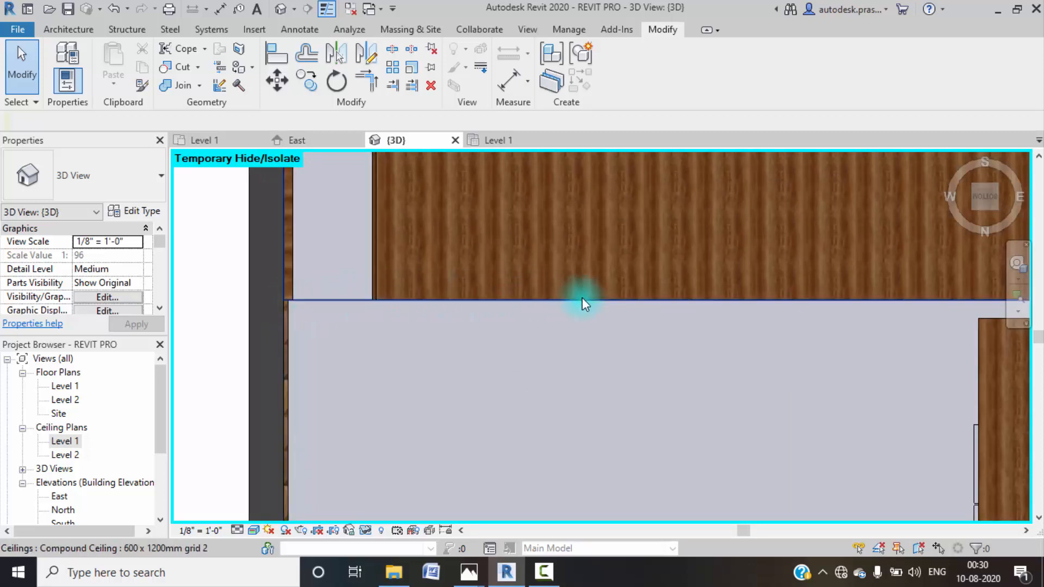
{"action": "scroll", "coordinate": [582, 298], "scroll_direction": "down", "scroll_amount": 3}
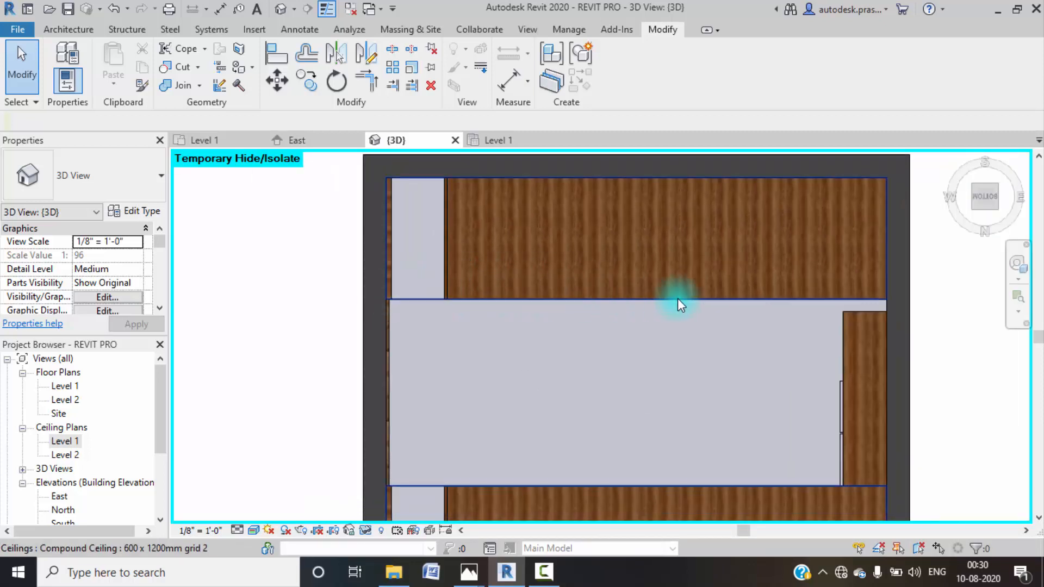
{"action": "left_click", "coordinate": [417, 489]}
{"action": "key", "text": "Escape"}
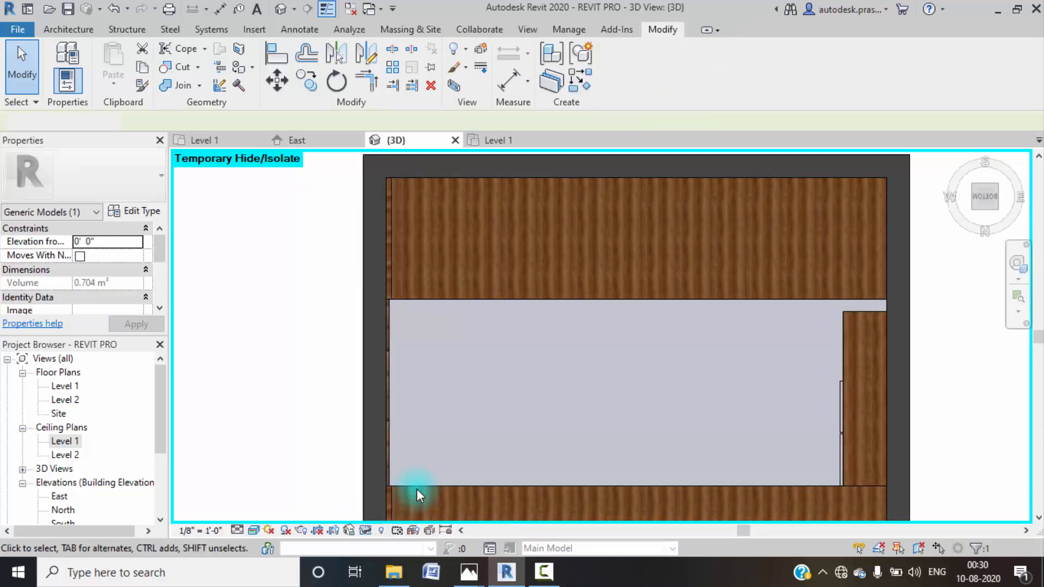
- Create an in-place component in the Generic Models category, keeping the default name
{"action": "left_click", "coordinate": [86, 31]}
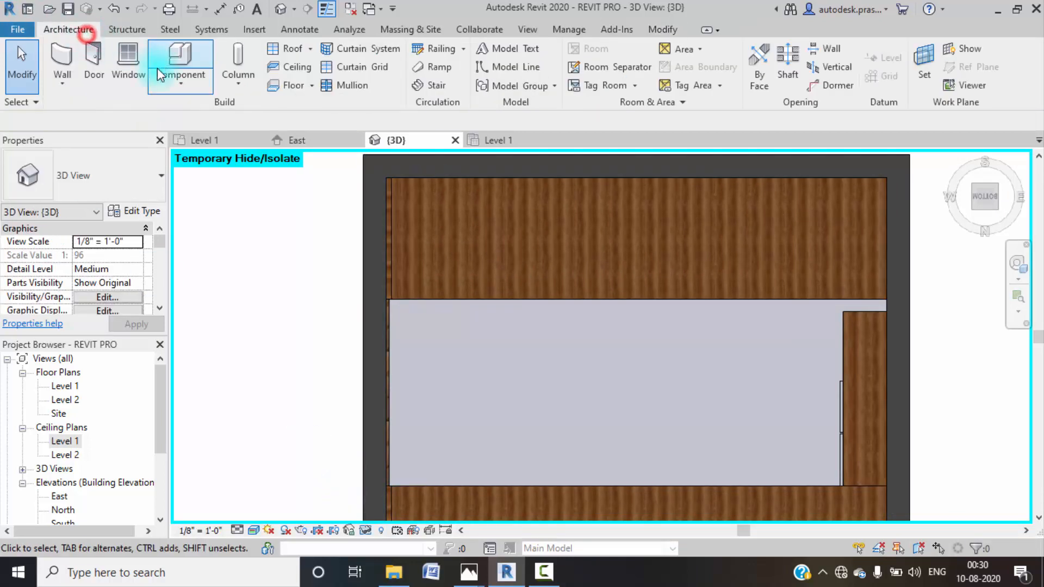
{"action": "left_click", "coordinate": [170, 89]}
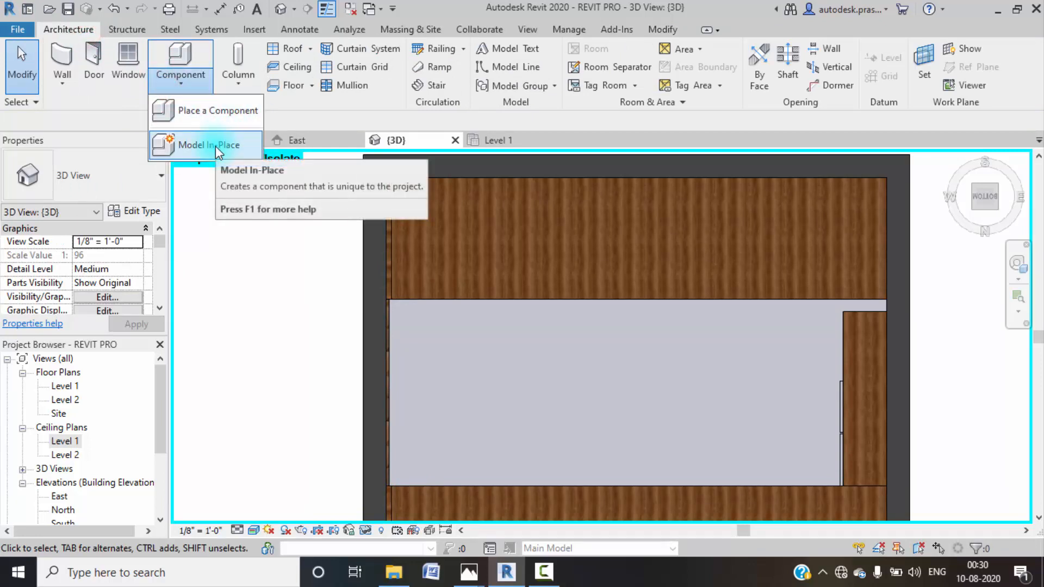
{"action": "left_click", "coordinate": [216, 146]}
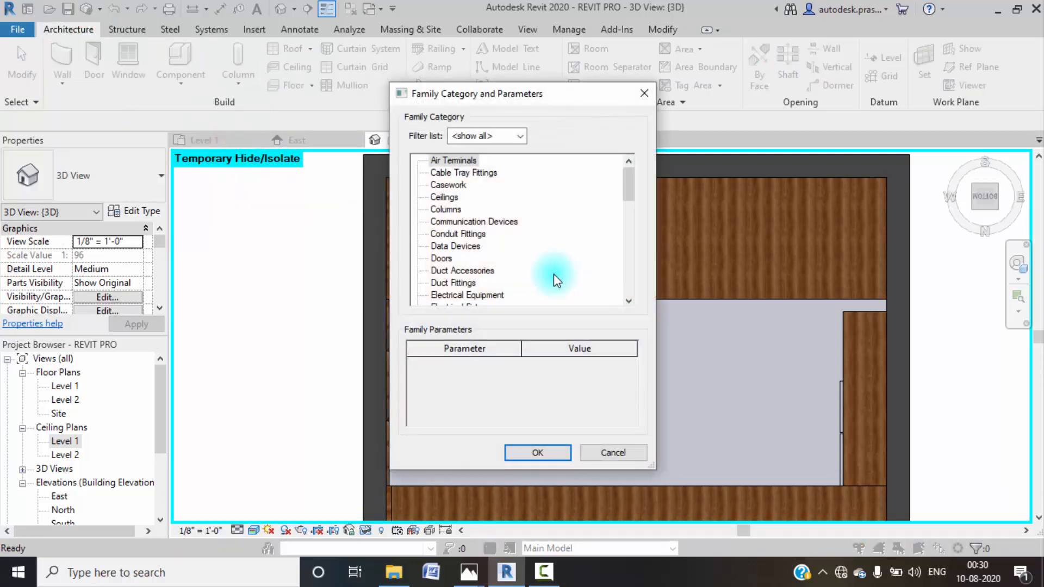
{"action": "scroll", "coordinate": [477, 269], "scroll_direction": "down", "scroll_amount": 3}
{"action": "left_click", "coordinate": [478, 272]}
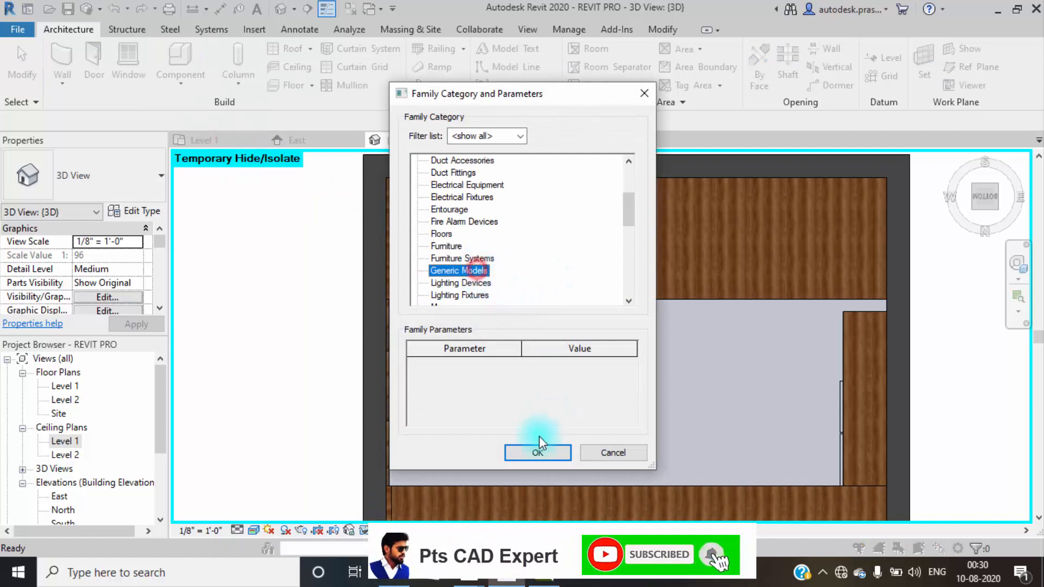
{"action": "left_click", "coordinate": [537, 453]}
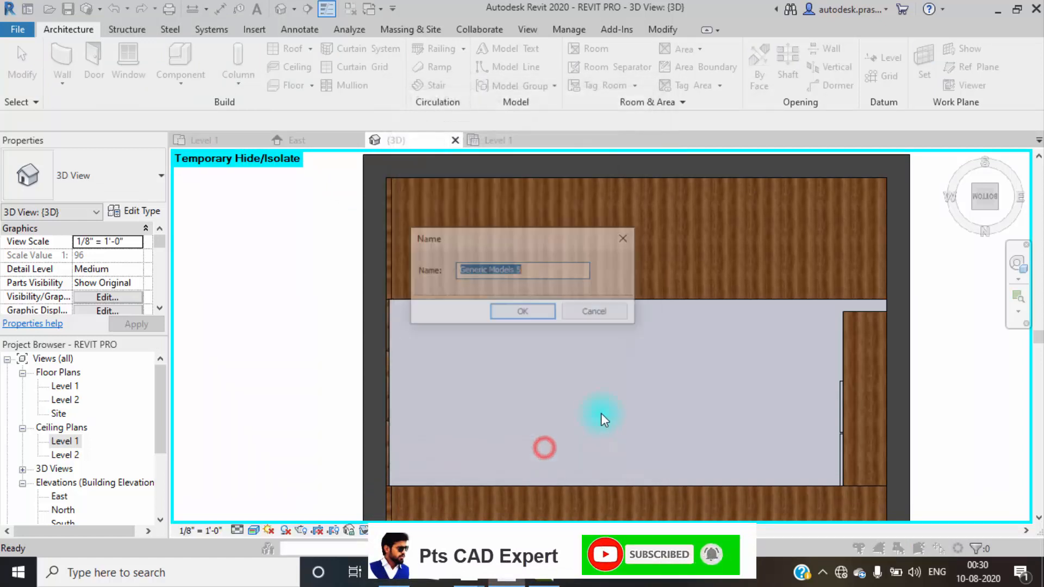
{"action": "left_click", "coordinate": [523, 313]}
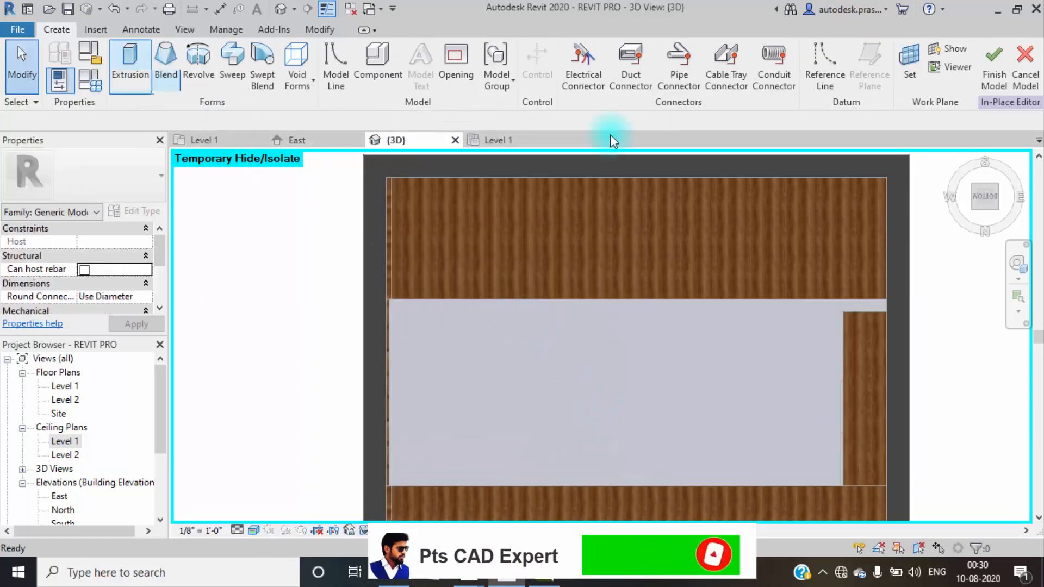
- Set the work plane by picking the underside of the wooden ceiling
{"action": "left_click", "coordinate": [909, 60]}
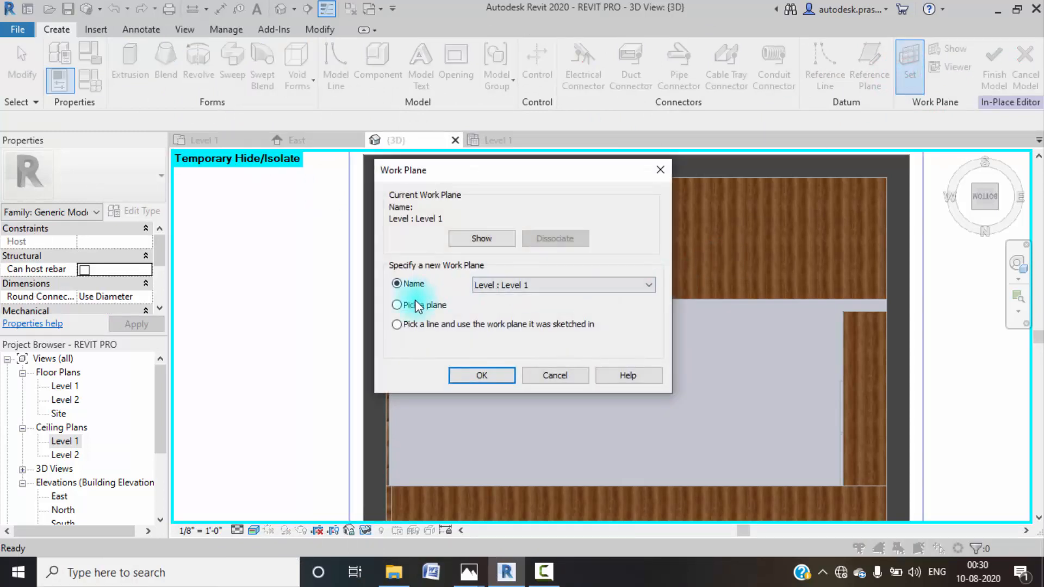
{"action": "left_click", "coordinate": [419, 306]}
{"action": "left_click", "coordinate": [466, 375]}
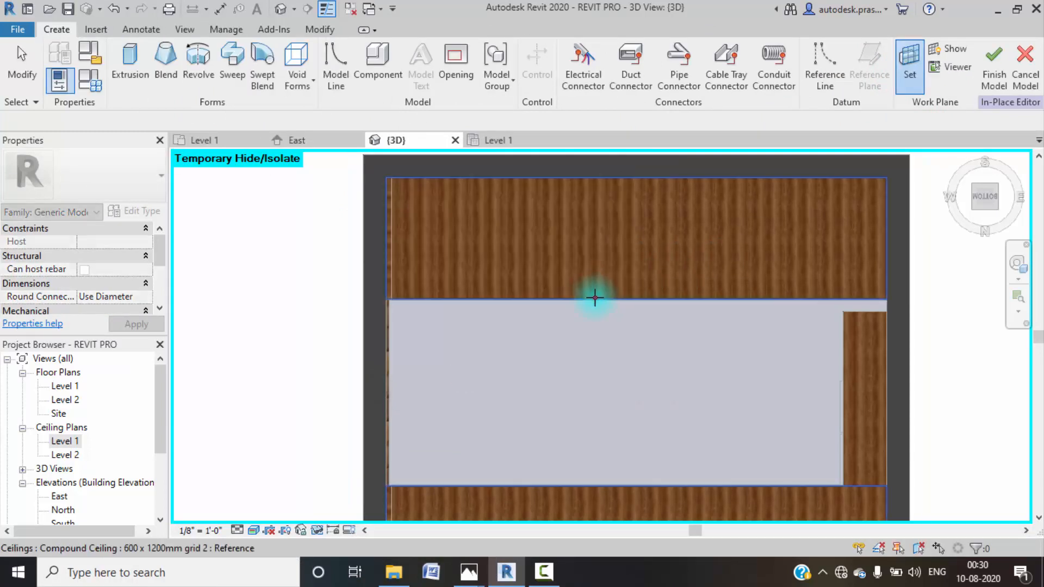
{"action": "left_click", "coordinate": [595, 298]}
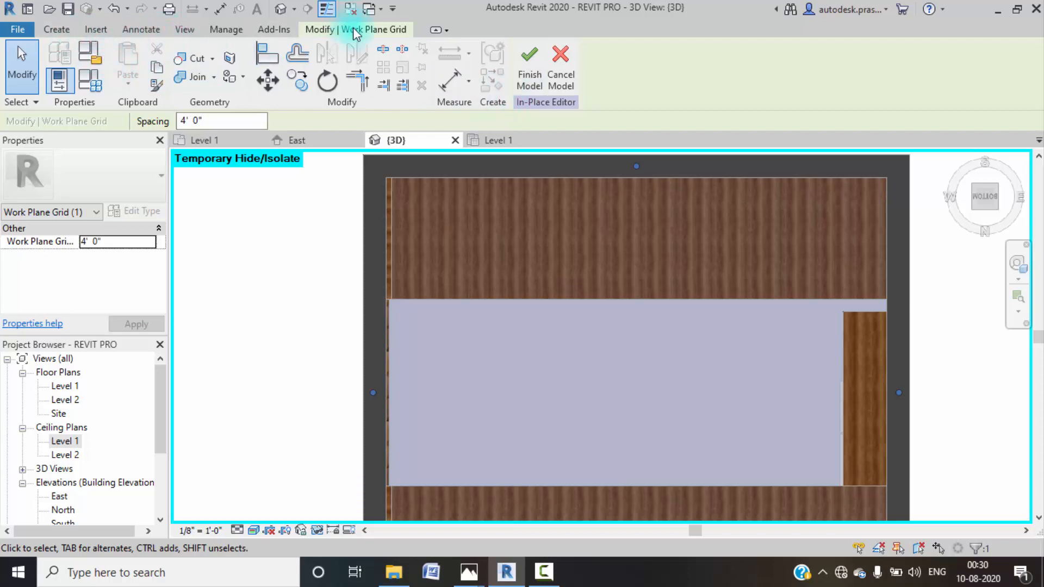
- Start an extrusion and sketch a rectangle about 14' 4" by 2" on the wooden ceiling, along its edge with the white recess
{"action": "left_click", "coordinate": [56, 30]}
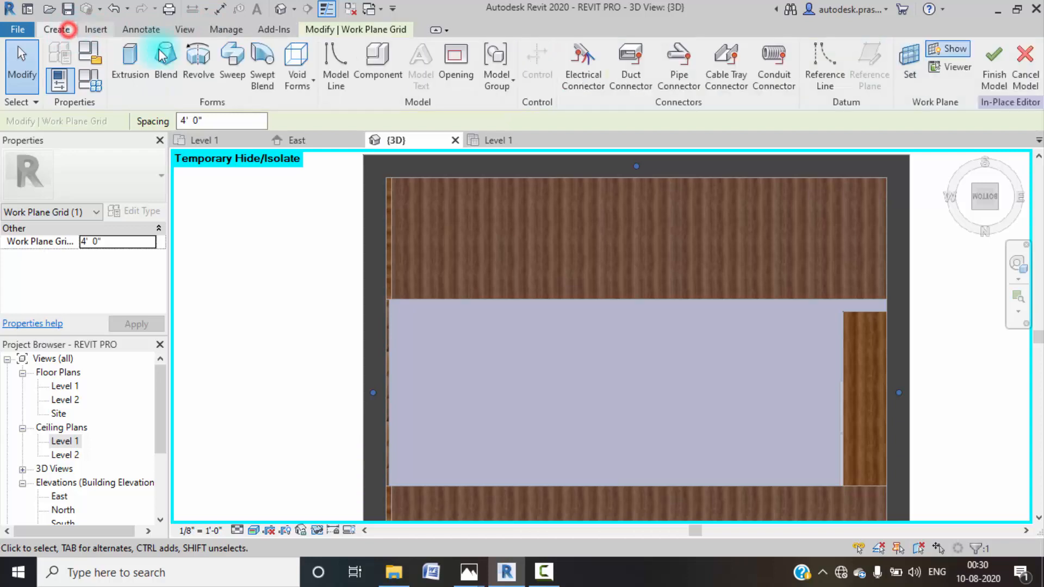
{"action": "left_click", "coordinate": [122, 62]}
{"action": "left_click", "coordinate": [574, 50]}
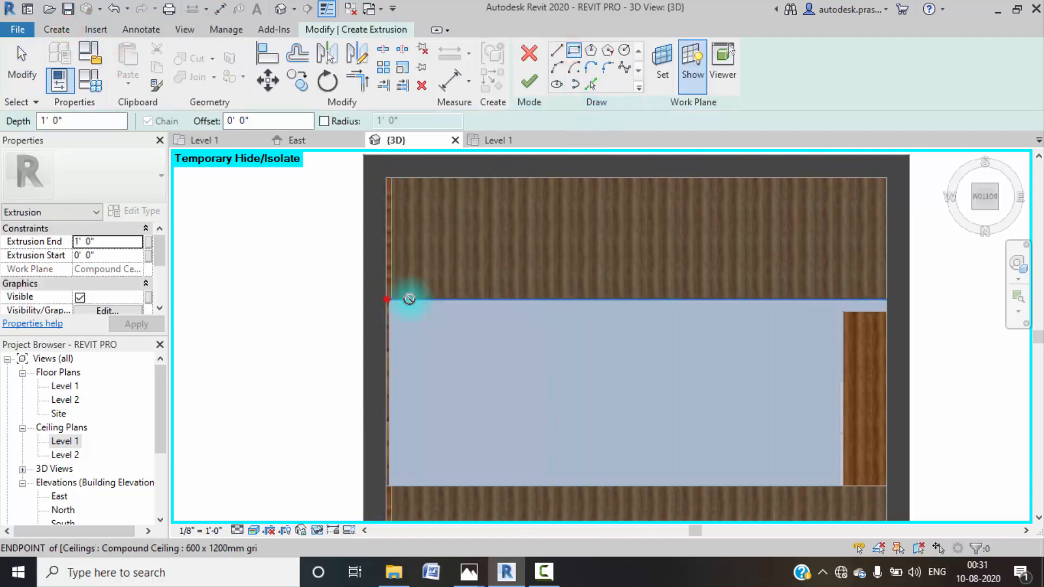
{"action": "left_click", "coordinate": [386, 298]}
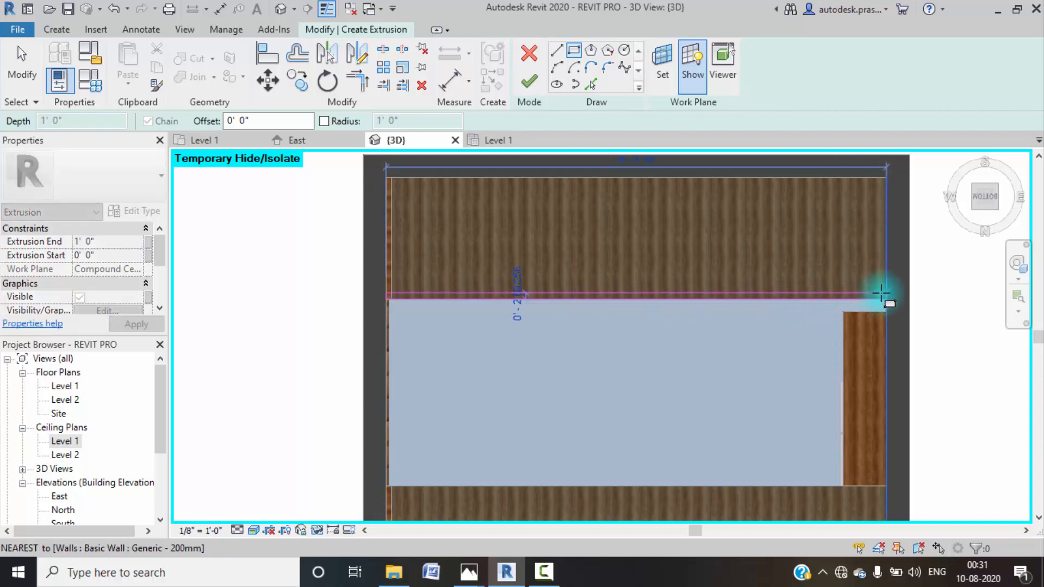
{"action": "scroll", "coordinate": [884, 294], "scroll_direction": "up", "scroll_amount": 2}
{"action": "left_click", "coordinate": [892, 294]}
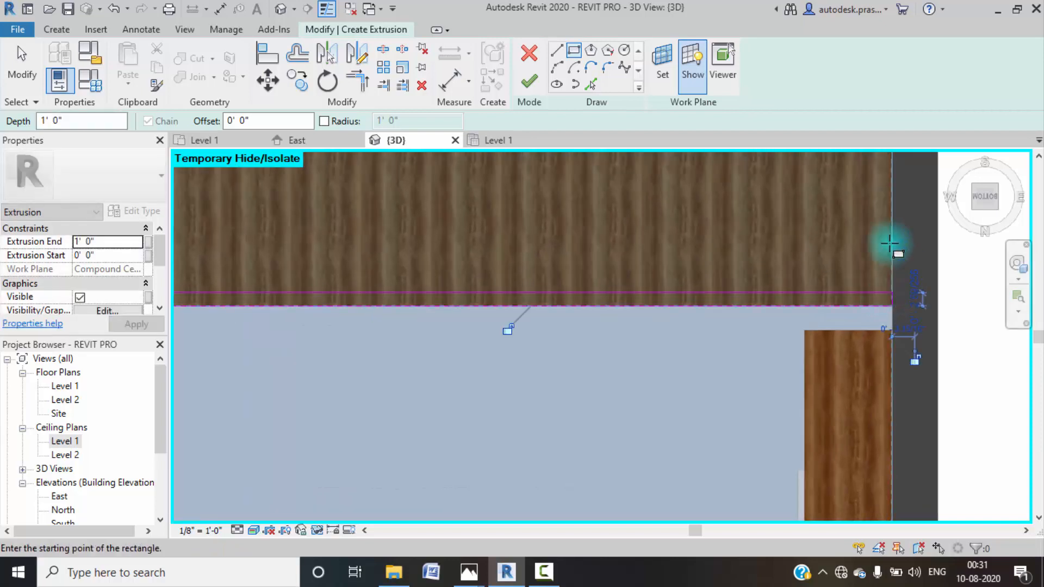
{"action": "scroll", "coordinate": [781, 233], "scroll_direction": "down", "scroll_amount": 3}
{"action": "scroll", "coordinate": [864, 261], "scroll_direction": "up", "scroll_amount": 4}
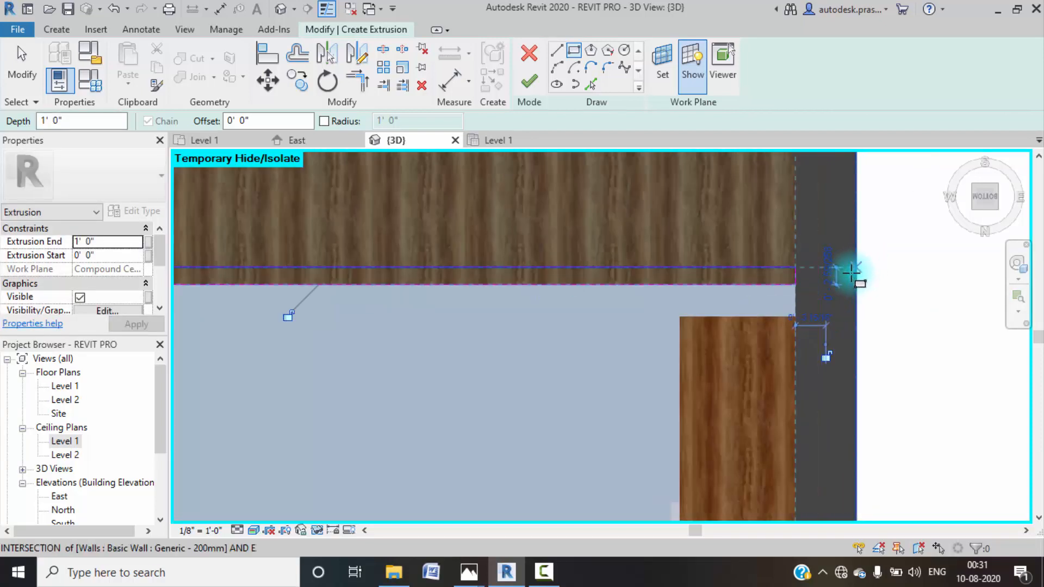
- Try to set the sketched rectangle's width to 1" and undo the change
{"action": "left_click", "coordinate": [824, 279]}
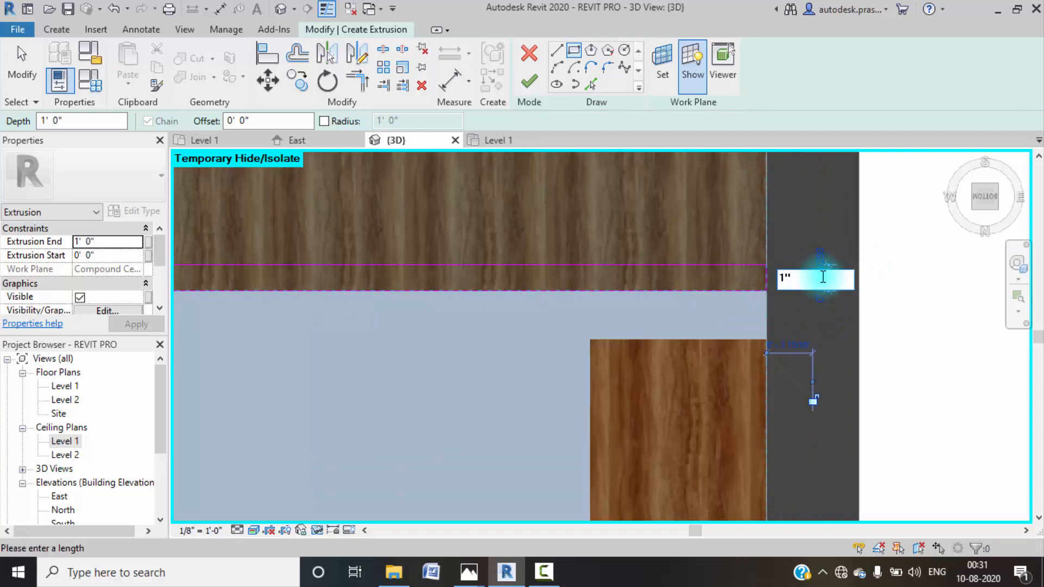
{"action": "key", "text": "Return"}
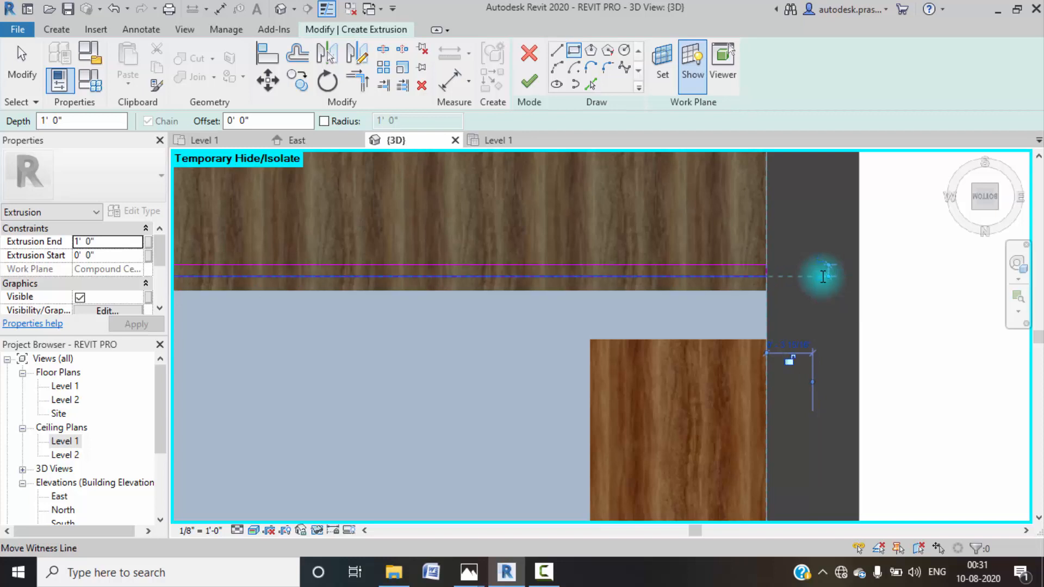
{"action": "key", "text": "ctrl+z"}
{"action": "key", "text": "Escape"}
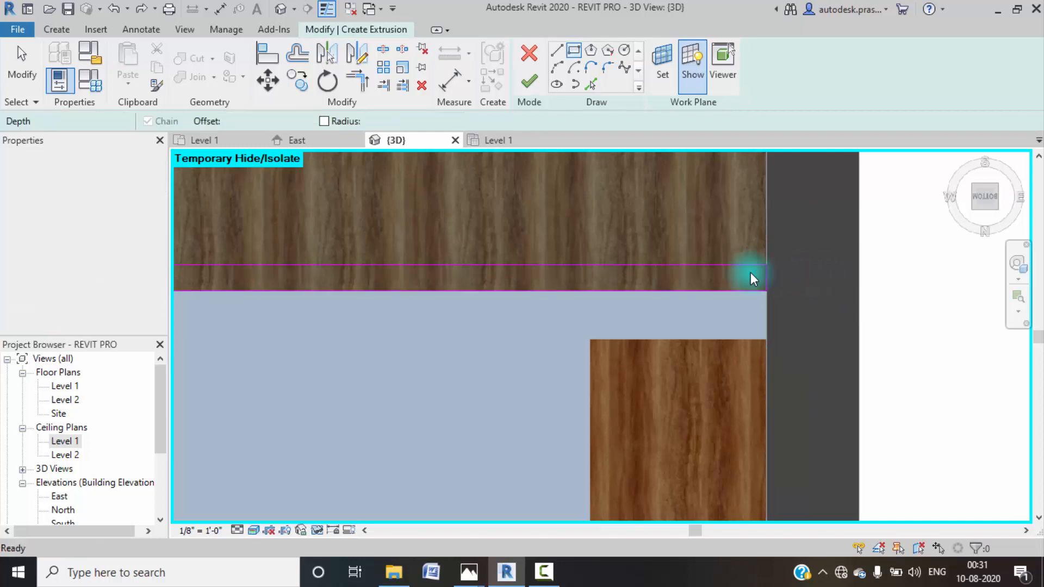
- Set the width of the sketched rectangle along the white recess to 1"
{"action": "left_click", "coordinate": [743, 267]}
{"action": "scroll", "coordinate": [674, 312], "scroll_direction": "down", "scroll_amount": 4}
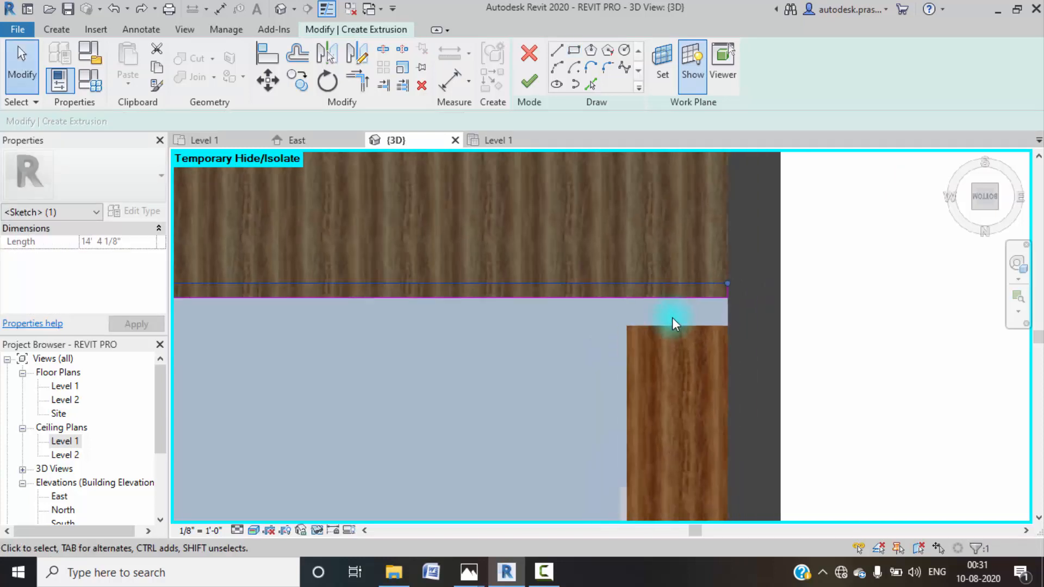
{"action": "scroll", "coordinate": [505, 348], "scroll_direction": "down", "scroll_amount": 3}
{"action": "scroll", "coordinate": [266, 323], "scroll_direction": "up", "scroll_amount": 5}
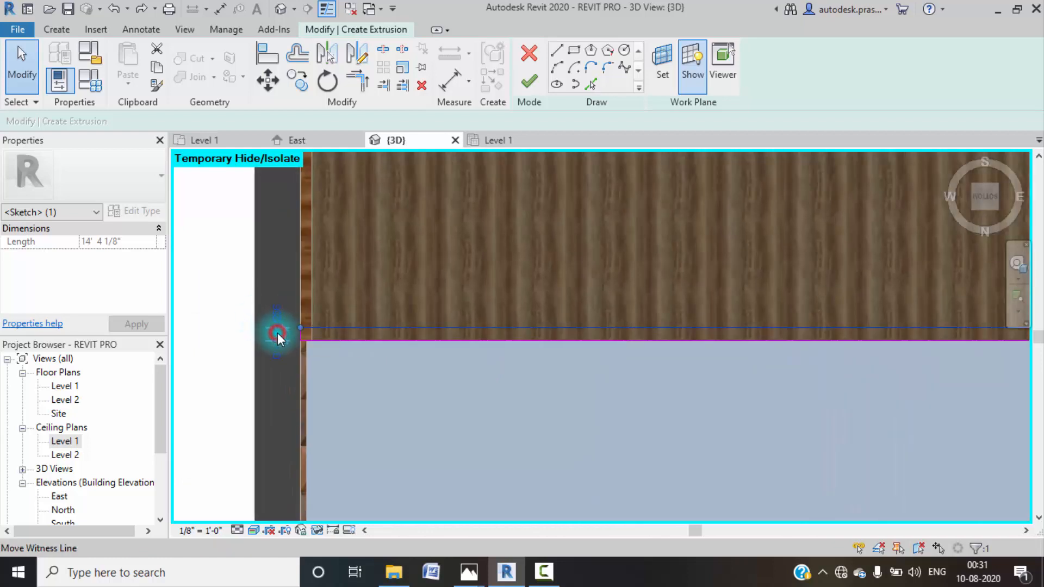
{"action": "type", "text": "1\""}
{"action": "key", "text": "Return"}
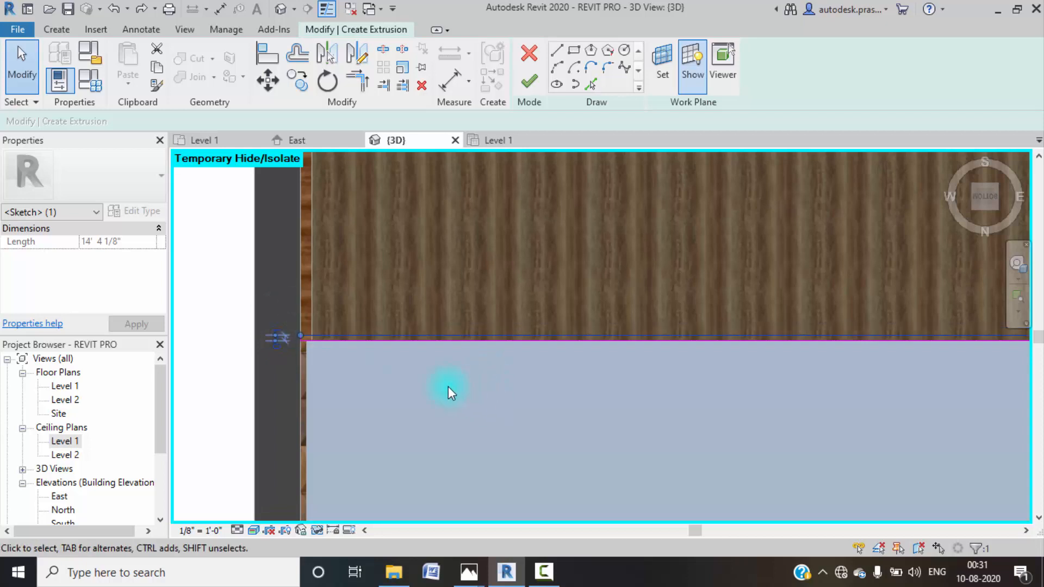
{"action": "scroll", "coordinate": [439, 382], "scroll_direction": "down", "scroll_amount": 2}
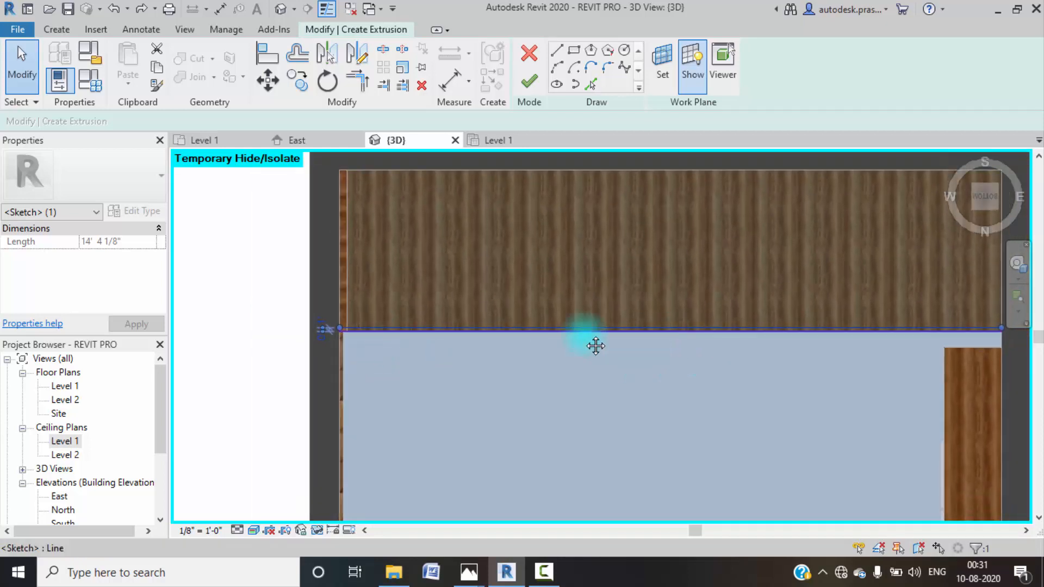
{"action": "middle_click_drag", "start_coordinate": [658, 349], "coordinate": [497, 339]}
{"action": "scroll", "coordinate": [862, 351], "scroll_direction": "down", "scroll_amount": 2}
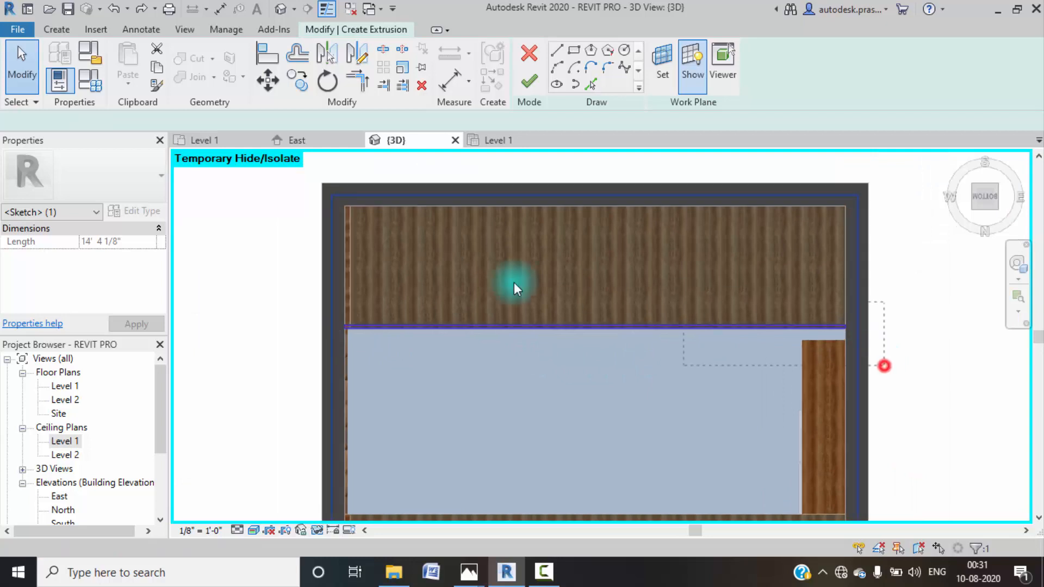
- Try to copy the sketched rectangle to the opposite edge of the white recess
{"action": "key", "text": "Escape"}
{"action": "left_click_drag", "start_coordinate": [298, 269], "coordinate": [298, 269]}
{"action": "left_click", "coordinate": [298, 80]}
{"action": "scroll", "coordinate": [339, 349], "scroll_direction": "up", "scroll_amount": 2}
{"action": "mouse_move", "coordinate": [341, 345]}
{"action": "middle_mouse_down"}
{"action": "mouse_move", "coordinate": [401, 294]}
{"action": "mouse_move", "coordinate": [409, 254]}
{"action": "middle_mouse_up"}
{"action": "left_click", "coordinate": [409, 250]}
{"action": "middle_click_drag", "start_coordinate": [442, 446], "coordinate": [441, 276]}
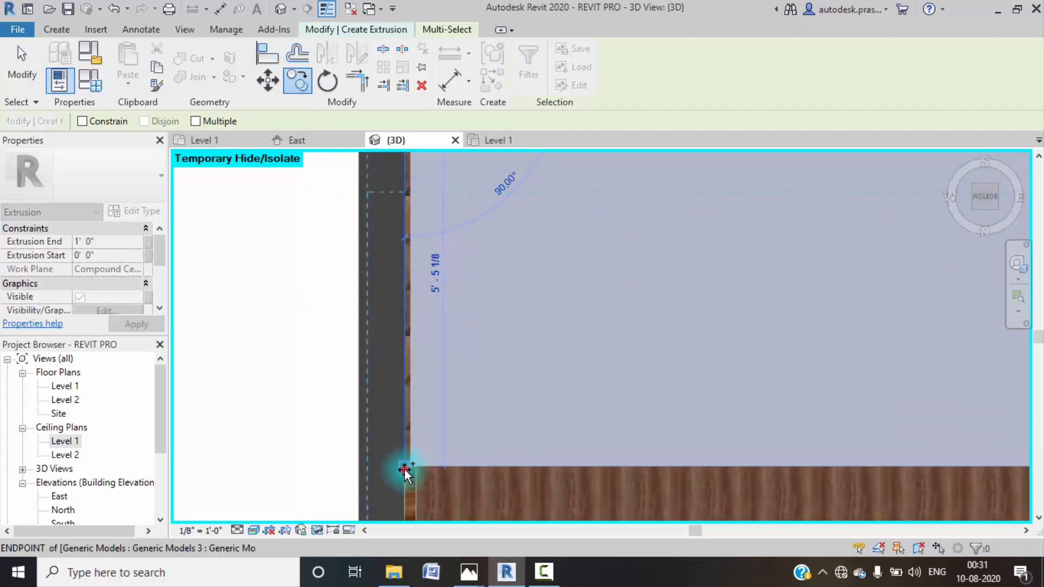
{"action": "left_click", "coordinate": [408, 469]}
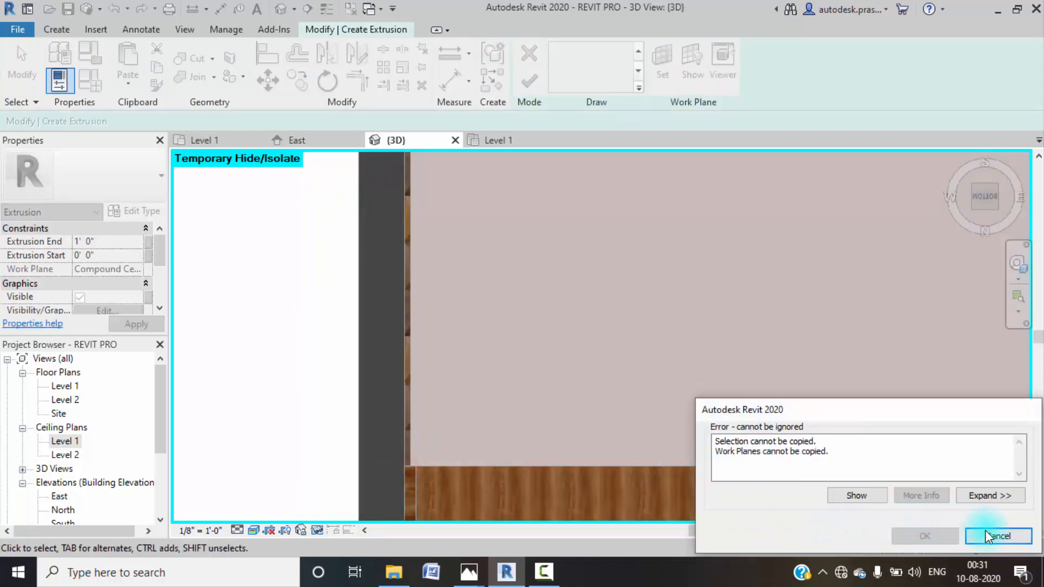
{"action": "left_click", "coordinate": [999, 536]}
- Undo the accidental move of the rectangle's long line inside the wooden ceiling
{"action": "scroll", "coordinate": [530, 349], "scroll_direction": "down", "scroll_amount": 2}
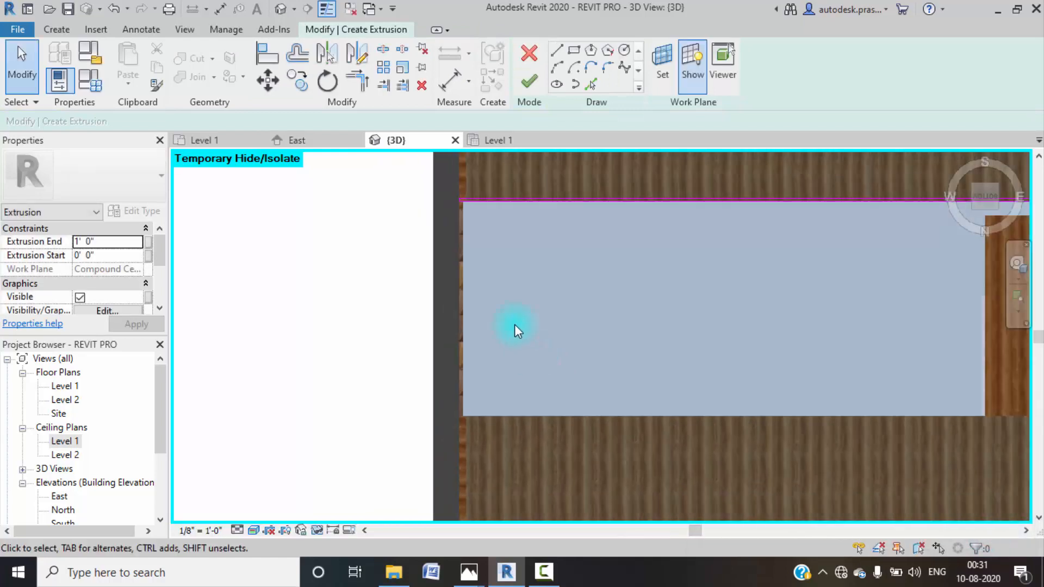
{"action": "scroll", "coordinate": [479, 218], "scroll_direction": "up", "scroll_amount": 1}
{"action": "scroll", "coordinate": [500, 226], "scroll_direction": "up", "scroll_amount": 2}
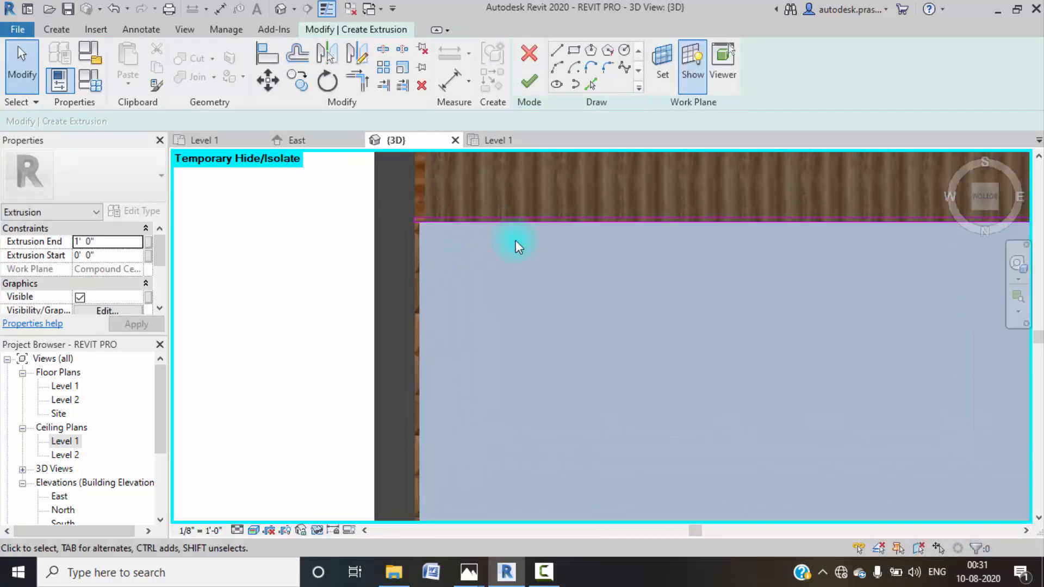
{"action": "left_click", "coordinate": [501, 206]}
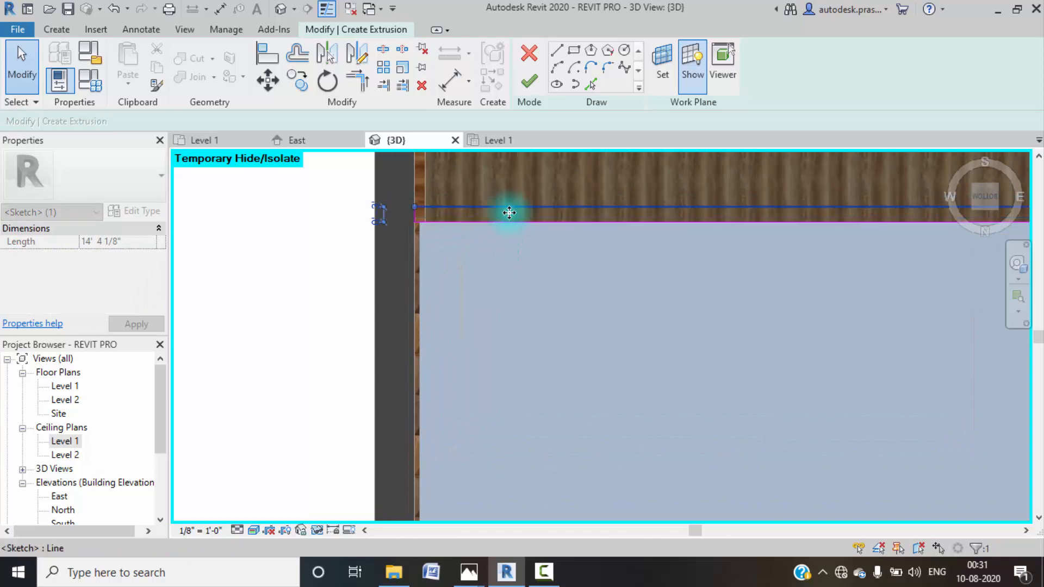
{"action": "key", "text": "ctrl+z"}
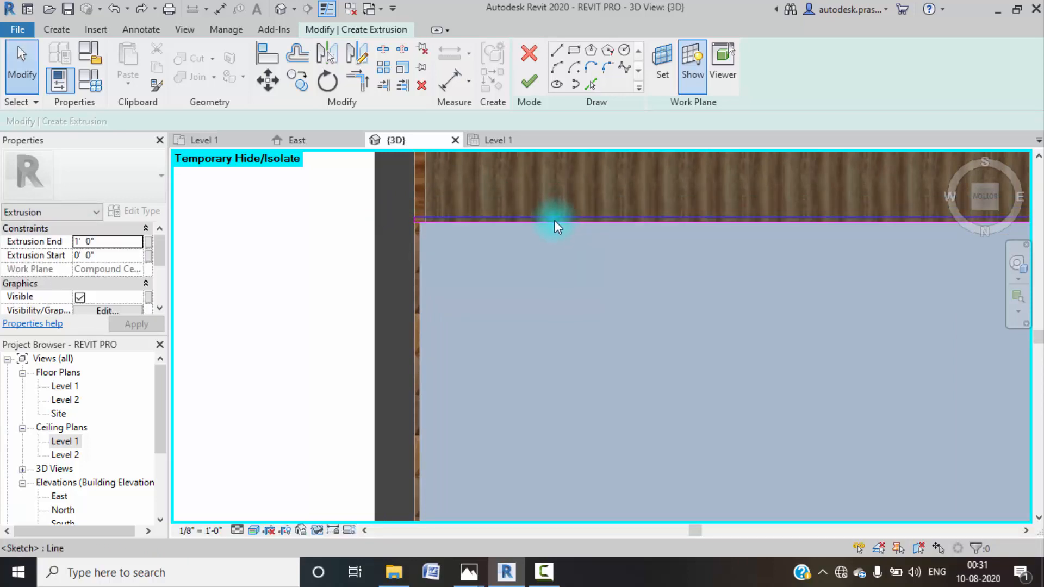
- Copy the rectangle's four lines, with Multiple enabled, to the opposite edge of the white recess and finish the extrusion sketch
{"action": "left_click", "coordinate": [555, 220]}
{"action": "scroll", "coordinate": [552, 222], "scroll_direction": "up", "scroll_amount": 2}
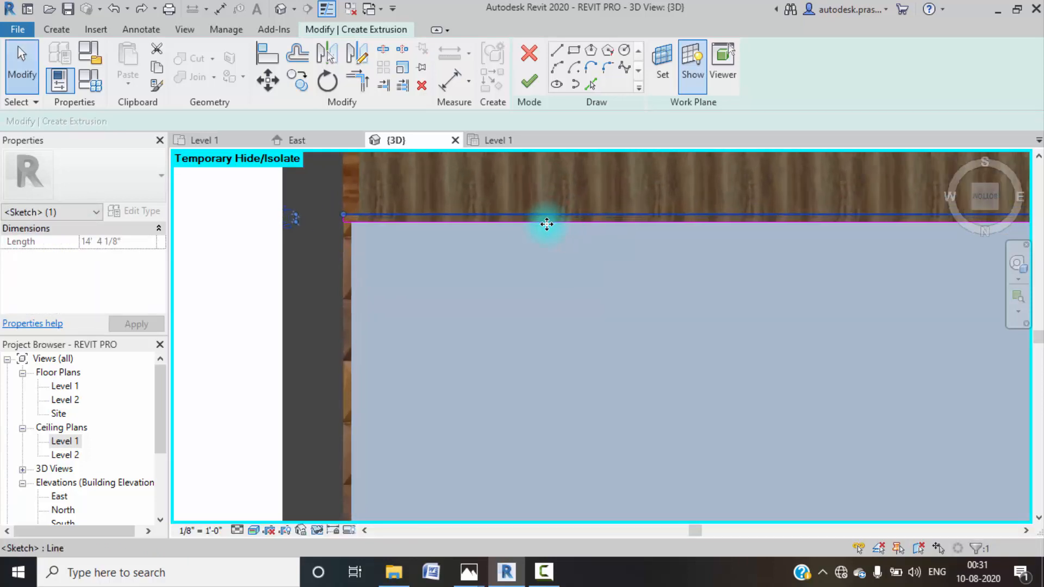
{"action": "left_click", "coordinate": [540, 224], "text": "ctrl"}
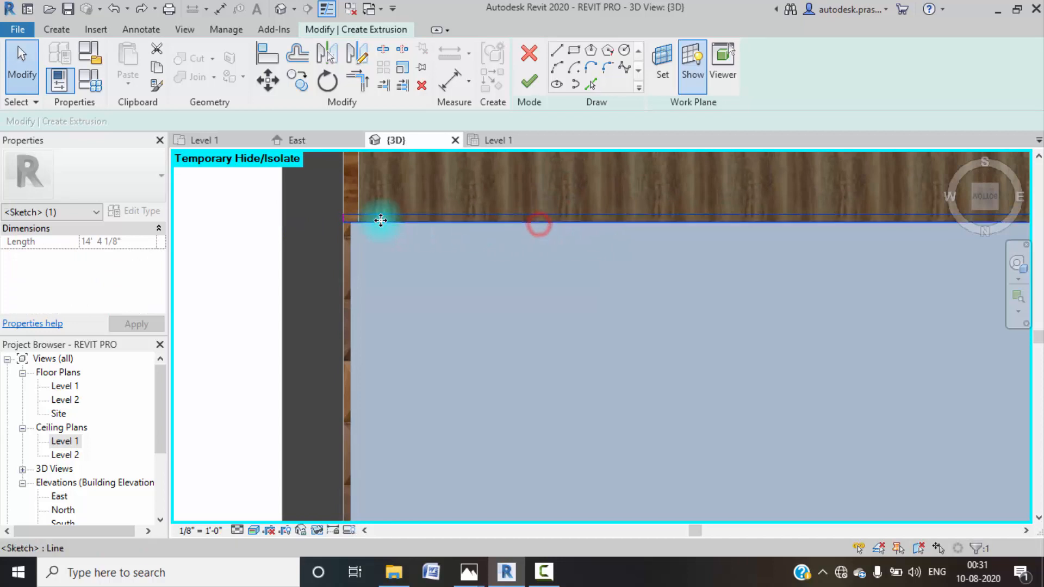
{"action": "scroll", "coordinate": [346, 219], "scroll_direction": "up", "scroll_amount": 5}
{"action": "left_click", "coordinate": [344, 217], "text": "ctrl"}
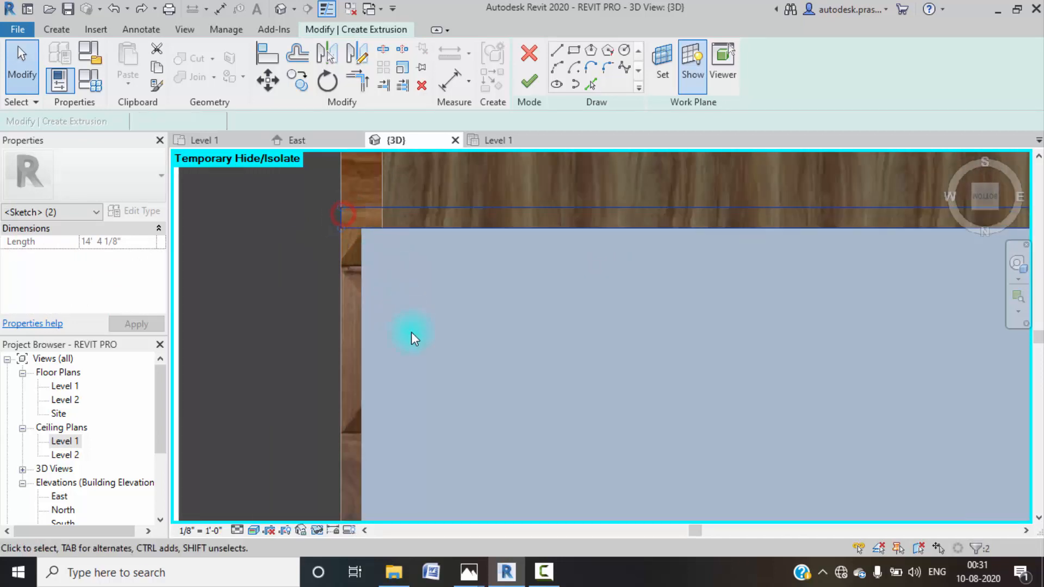
{"action": "scroll", "coordinate": [409, 324], "scroll_direction": "down", "scroll_amount": 3}
{"action": "scroll", "coordinate": [409, 358], "scroll_direction": "down", "scroll_amount": 3}
{"action": "scroll", "coordinate": [816, 396], "scroll_direction": "down", "scroll_amount": 2}
{"action": "middle_click_drag", "start_coordinate": [919, 395], "coordinate": [370, 325]}
{"action": "scroll", "coordinate": [381, 288], "scroll_direction": "up", "scroll_amount": 5}
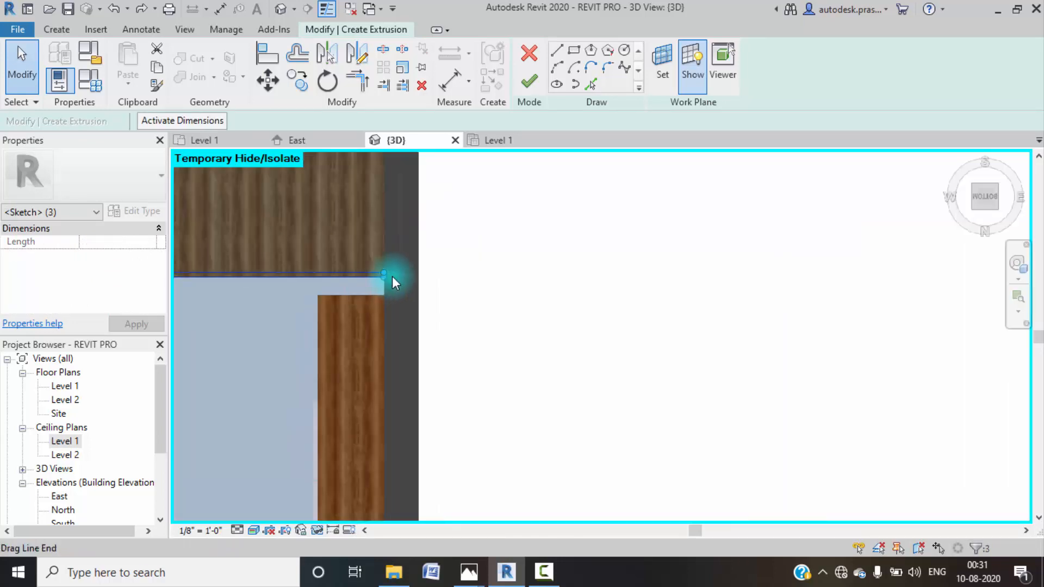
{"action": "scroll", "coordinate": [379, 273], "scroll_direction": "up", "scroll_amount": 4}
{"action": "left_click", "coordinate": [373, 275], "text": "ctrl"}
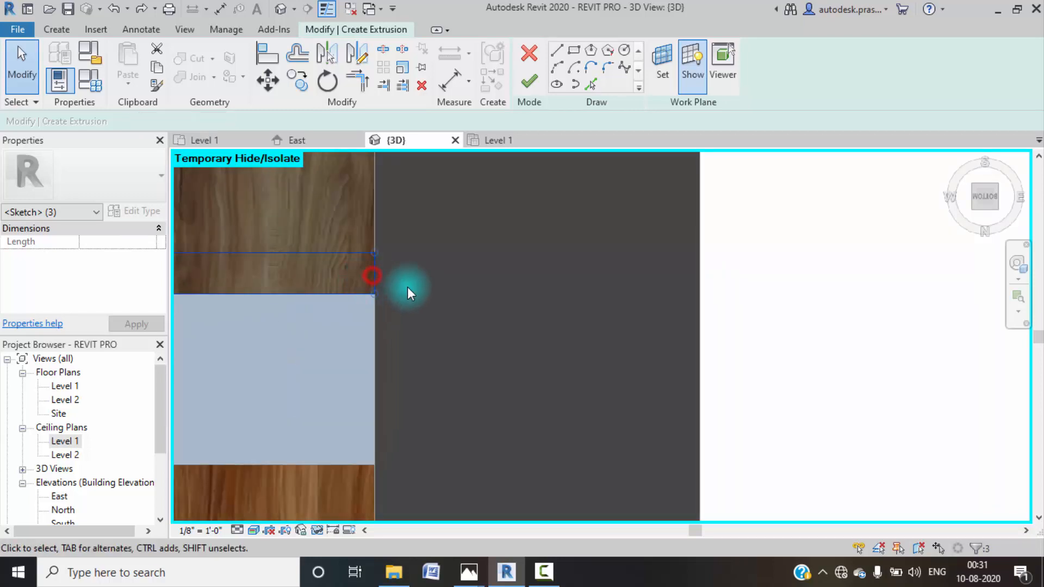
{"action": "left_click", "coordinate": [298, 83]}
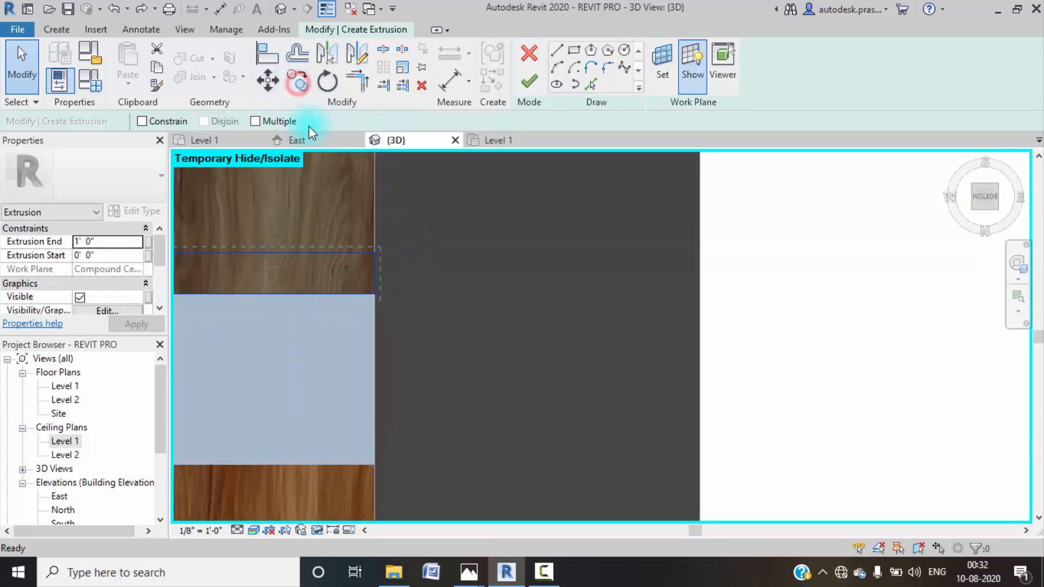
{"action": "left_click", "coordinate": [255, 122]}
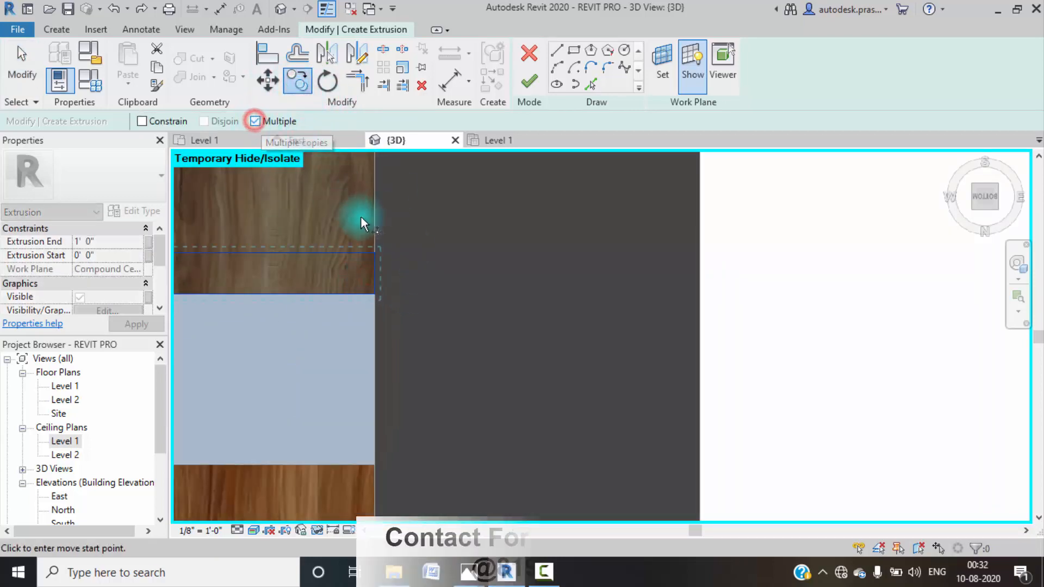
{"action": "left_click", "coordinate": [374, 253]}
{"action": "scroll", "coordinate": [380, 343], "scroll_direction": "down", "scroll_amount": 2}
{"action": "middle_click_drag", "start_coordinate": [393, 404], "coordinate": [397, 198]}
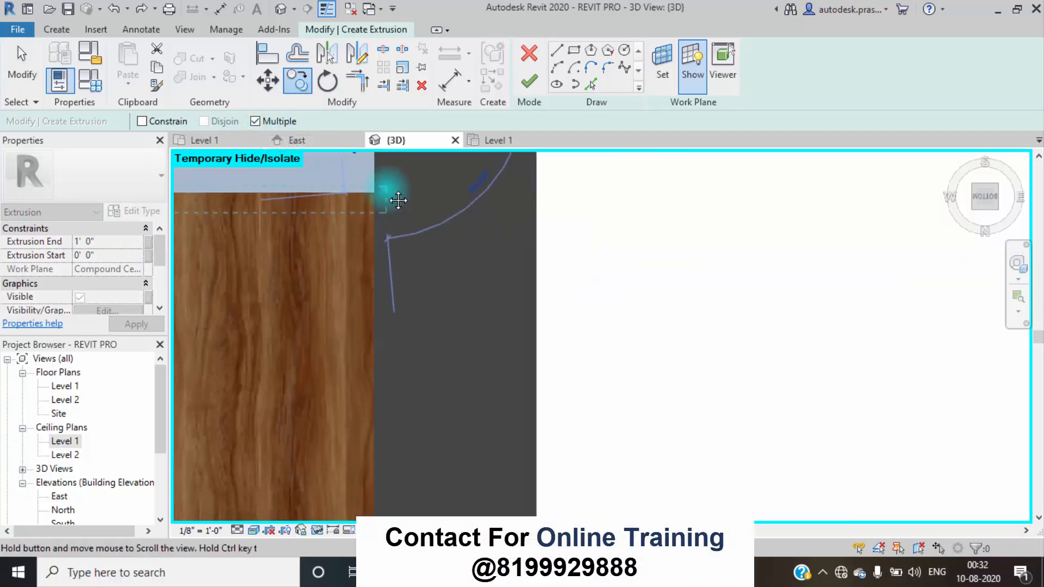
{"action": "scroll", "coordinate": [424, 364], "scroll_direction": "down", "scroll_amount": 2}
{"action": "middle_click_drag", "start_coordinate": [431, 403], "coordinate": [495, 267]}
{"action": "scroll", "coordinate": [443, 408], "scroll_direction": "down", "scroll_amount": 3}
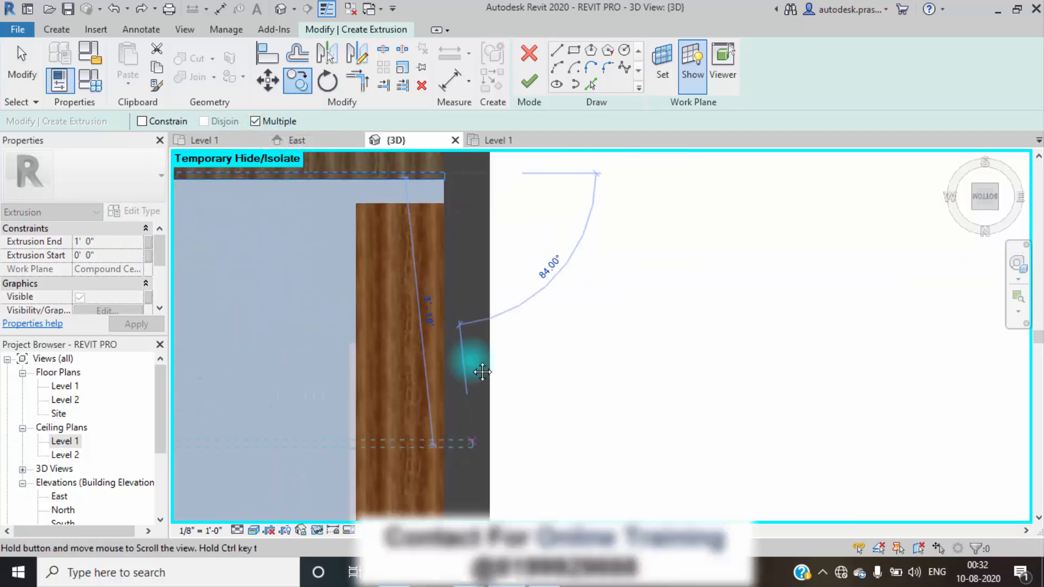
{"action": "middle_click_drag", "start_coordinate": [480, 492], "coordinate": [497, 299]}
{"action": "scroll", "coordinate": [466, 338], "scroll_direction": "up", "scroll_amount": 1}
{"action": "left_click", "coordinate": [461, 332]}
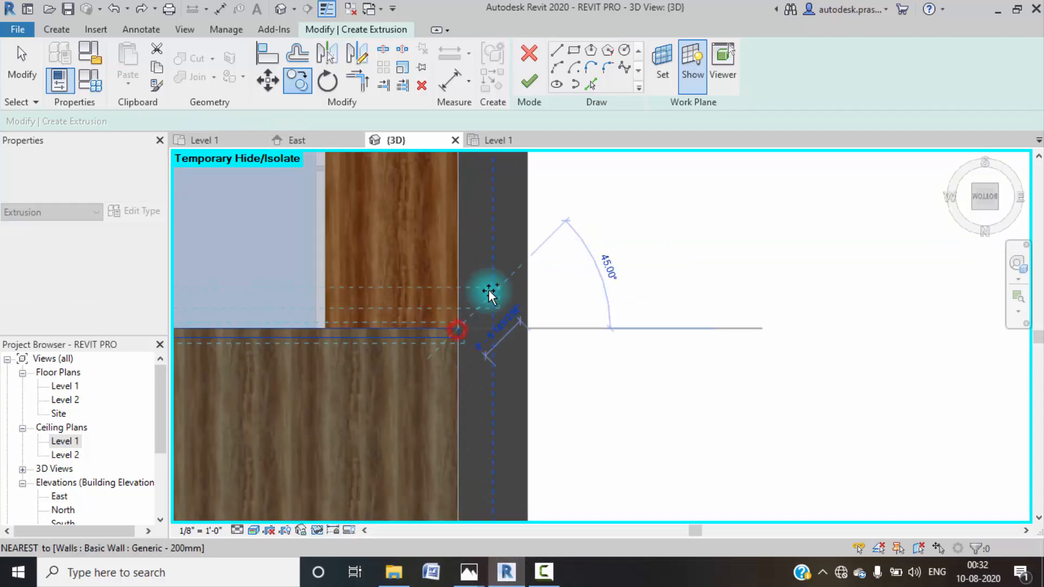
{"action": "scroll", "coordinate": [492, 294], "scroll_direction": "down", "scroll_amount": 3}
{"action": "scroll", "coordinate": [602, 335], "scroll_direction": "down", "scroll_amount": 3}
{"action": "key", "text": "Escape"}
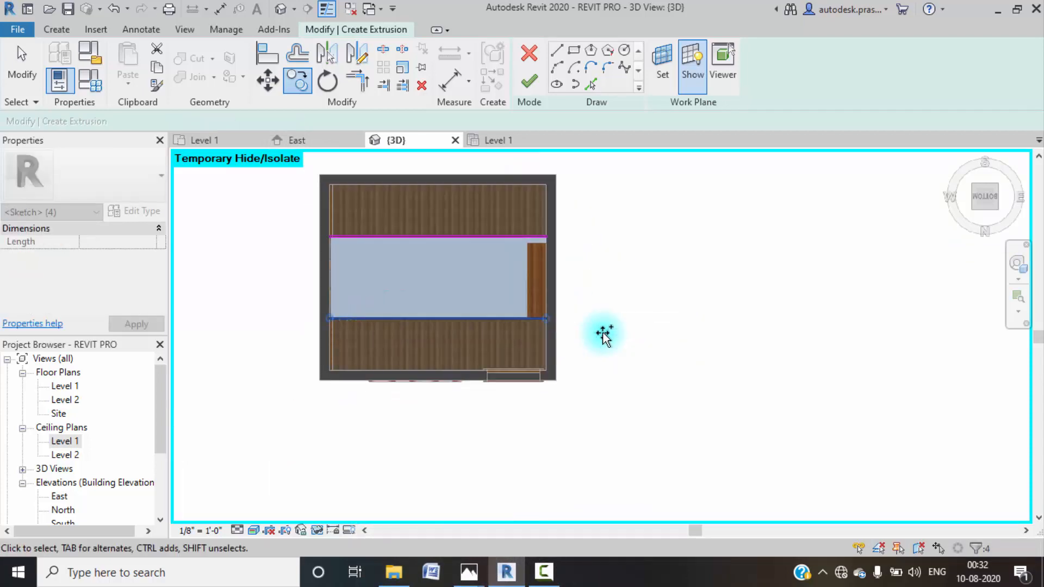
{"action": "key", "text": "Escape"}
{"action": "left_click", "coordinate": [522, 85]}
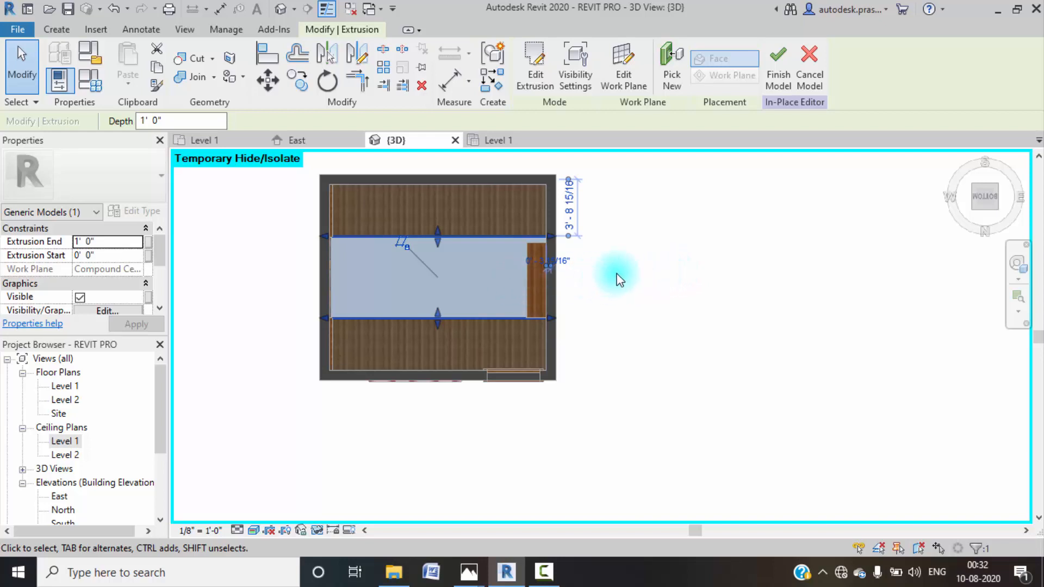
- In the East elevation, stretch the extrusion so it starts at -0' 4" and ends at about -0' 2", within the ceiling thickness
{"action": "scroll", "coordinate": [66, 479], "scroll_direction": "down", "scroll_amount": 2}
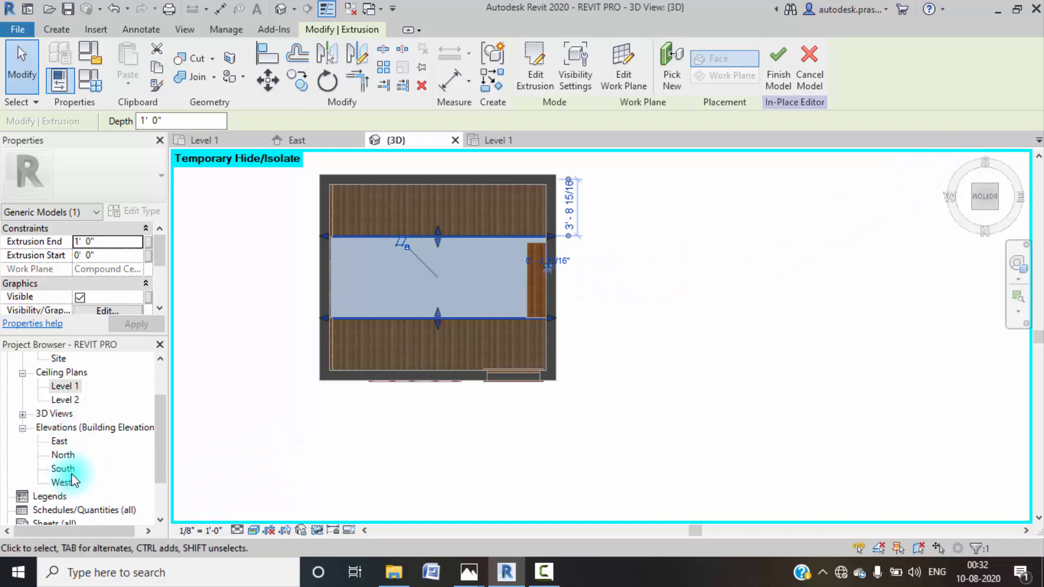
{"action": "double_click", "coordinate": [60, 442]}
{"action": "scroll", "coordinate": [550, 333], "scroll_direction": "down", "scroll_amount": 2}
{"action": "middle_click_drag", "start_coordinate": [600, 347], "coordinate": [569, 335]}
{"action": "scroll", "coordinate": [503, 299], "scroll_direction": "up", "scroll_amount": 2}
{"action": "scroll", "coordinate": [504, 299], "scroll_direction": "up", "scroll_amount": 3}
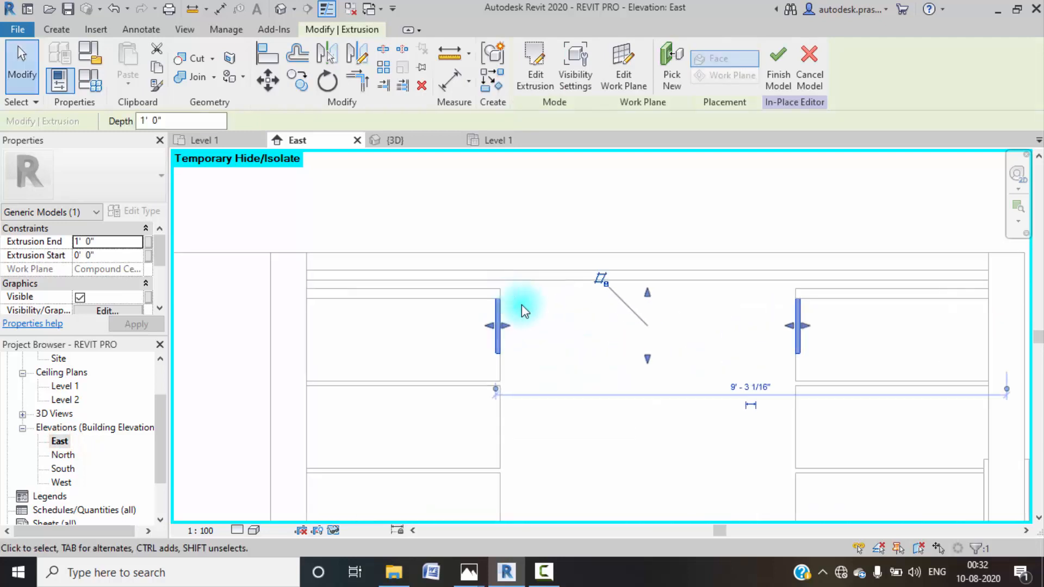
{"action": "mouse_move", "coordinate": [665, 291]}
{"action": "left_mouse_down"}
{"action": "mouse_move", "coordinate": [668, 364]}
{"action": "mouse_move", "coordinate": [669, 310]}
{"action": "left_mouse_up"}
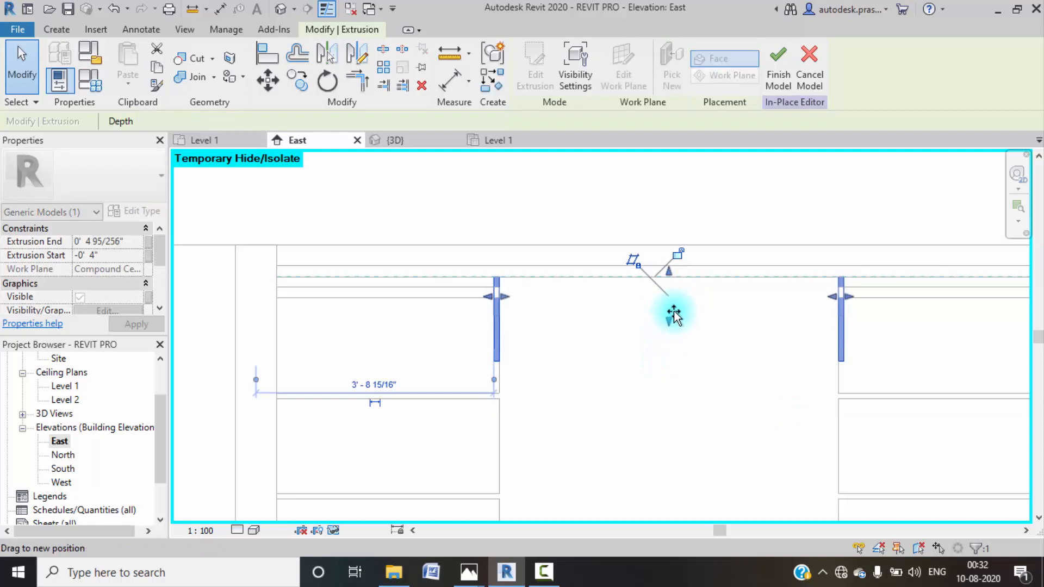
{"action": "middle_click_drag", "start_coordinate": [711, 289], "coordinate": [650, 305]}
{"action": "left_click_drag", "start_coordinate": [645, 308], "coordinate": [651, 298]}
{"action": "left_click", "coordinate": [649, 343]}
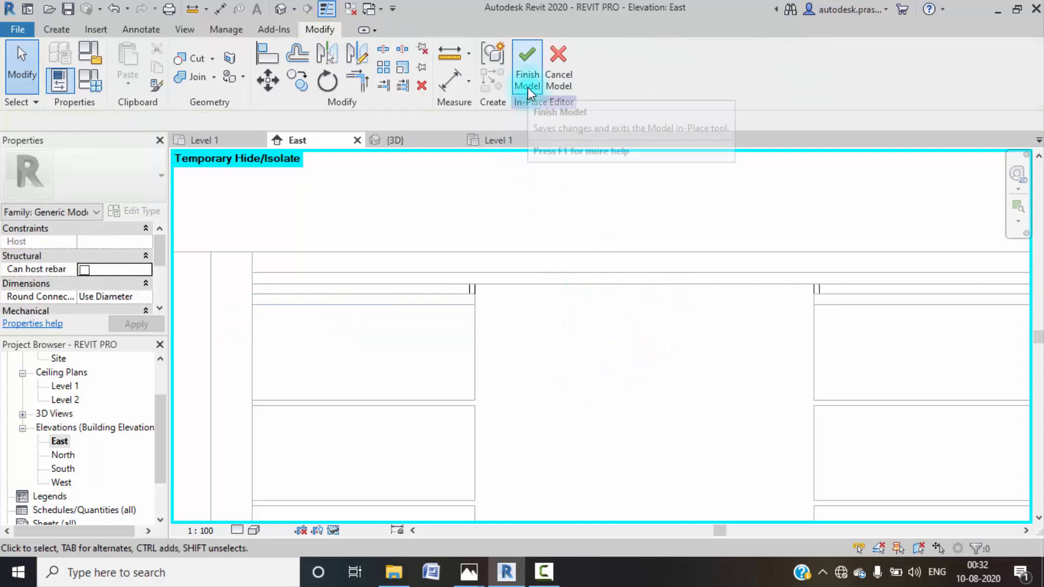
- Assign the Glass material to the two extruded ceiling strips
{"action": "scroll", "coordinate": [123, 298], "scroll_direction": "down", "scroll_amount": 3}
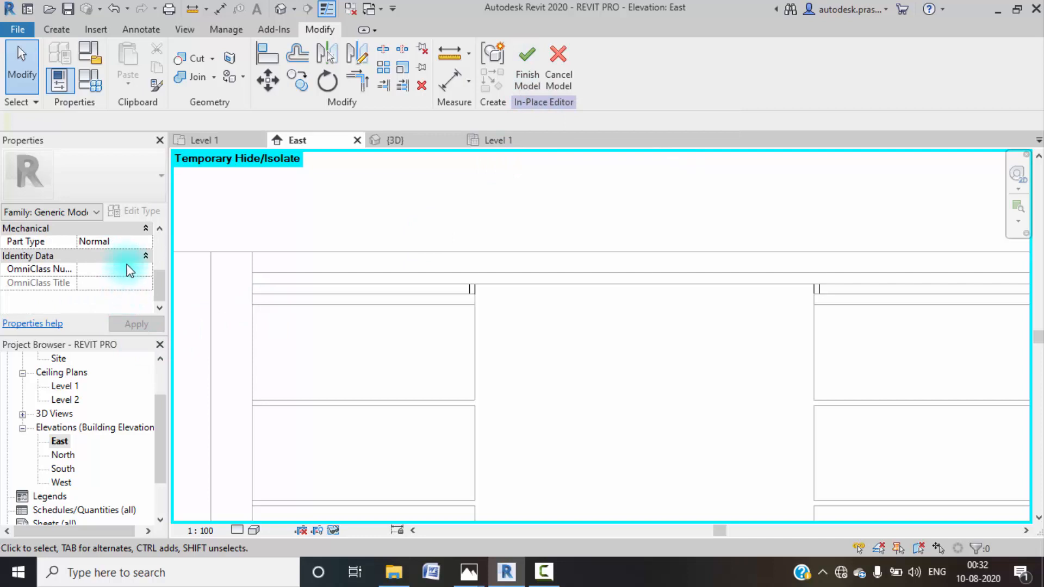
{"action": "left_click", "coordinate": [475, 290]}
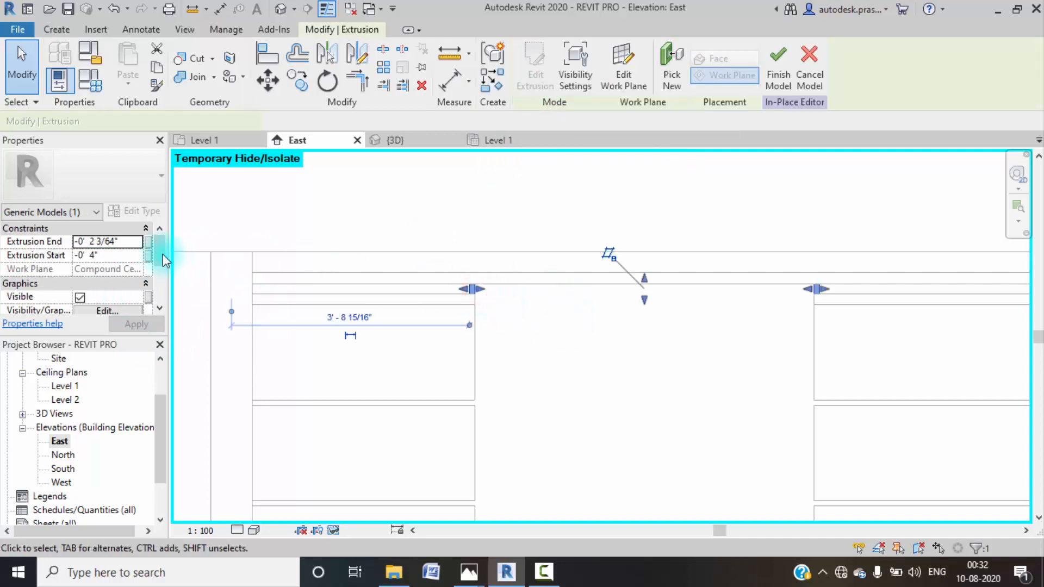
{"action": "scroll", "coordinate": [131, 267], "scroll_direction": "down", "scroll_amount": 2}
{"action": "left_click", "coordinate": [133, 283]}
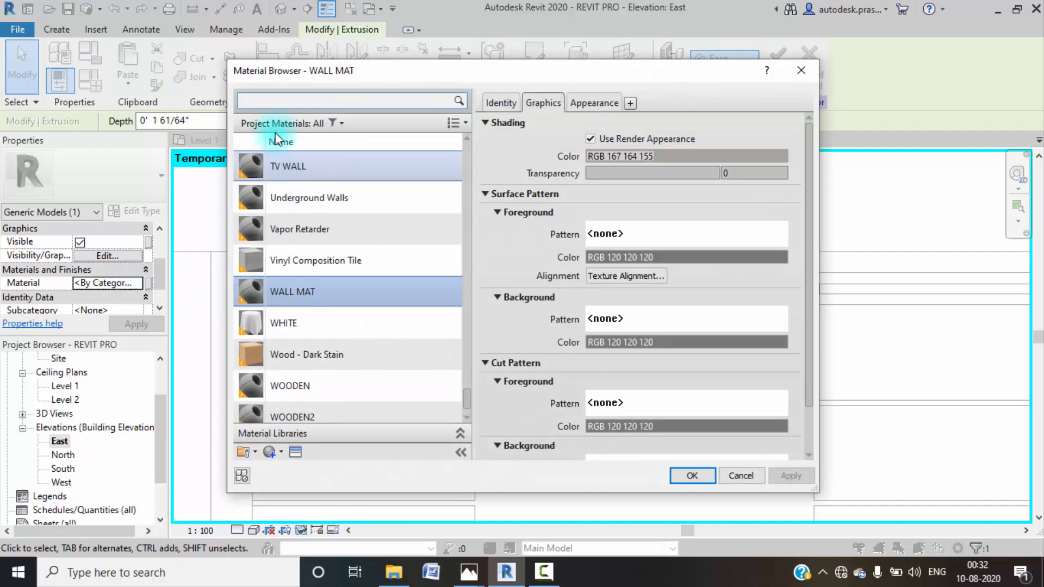
{"action": "left_click", "coordinate": [270, 103]}
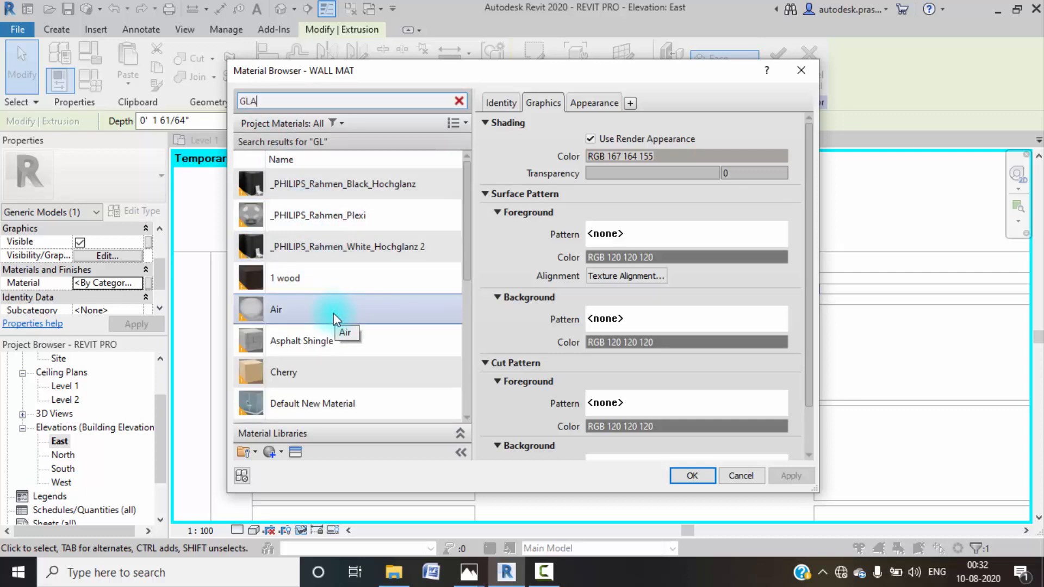
{"action": "left_click", "coordinate": [334, 314]}
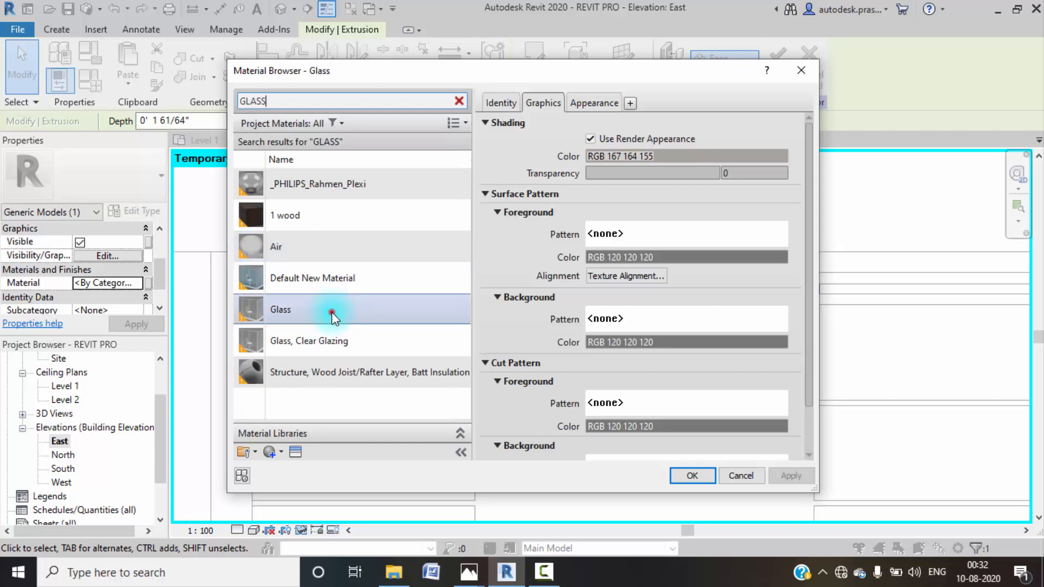
{"action": "left_click", "coordinate": [594, 404]}
{"action": "left_click", "coordinate": [684, 474]}
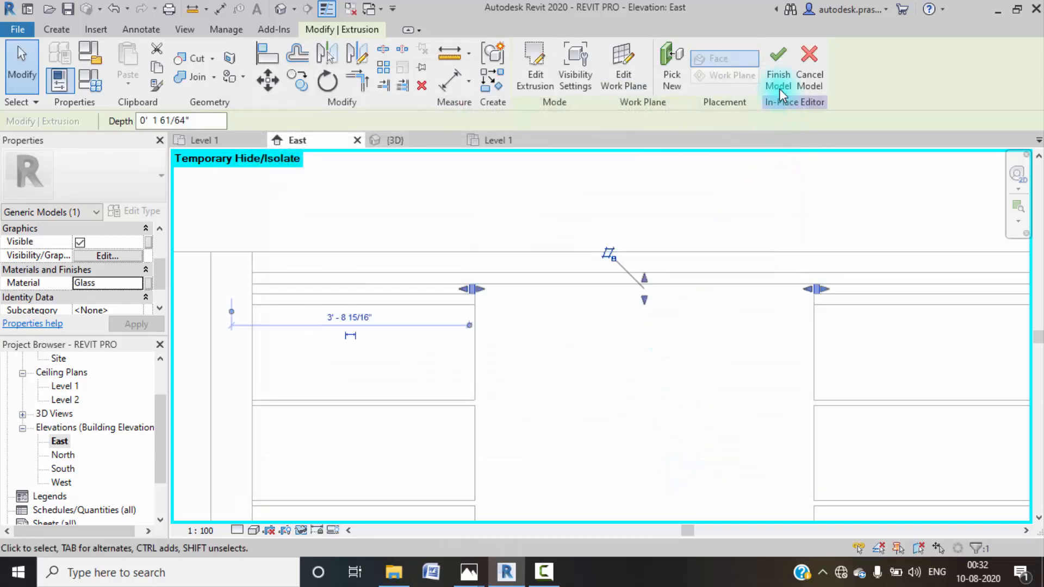
- Finish the in-place model and save the project
{"action": "left_click", "coordinate": [779, 90]}
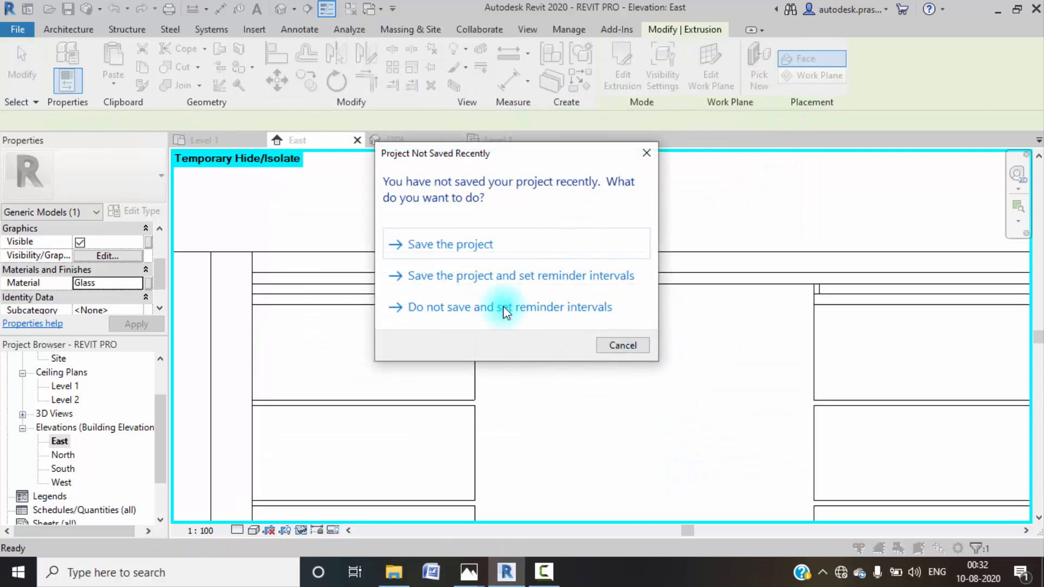
{"action": "left_click", "coordinate": [483, 245]}
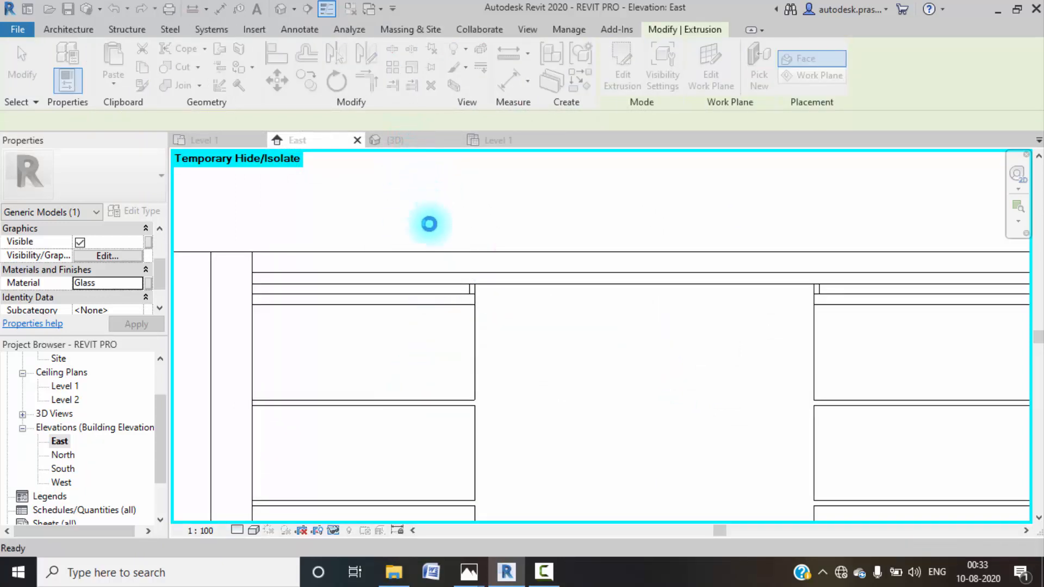
- Examine the wooden ceiling and its two glass strips from below in the 3D view
{"action": "left_click", "coordinate": [402, 142]}
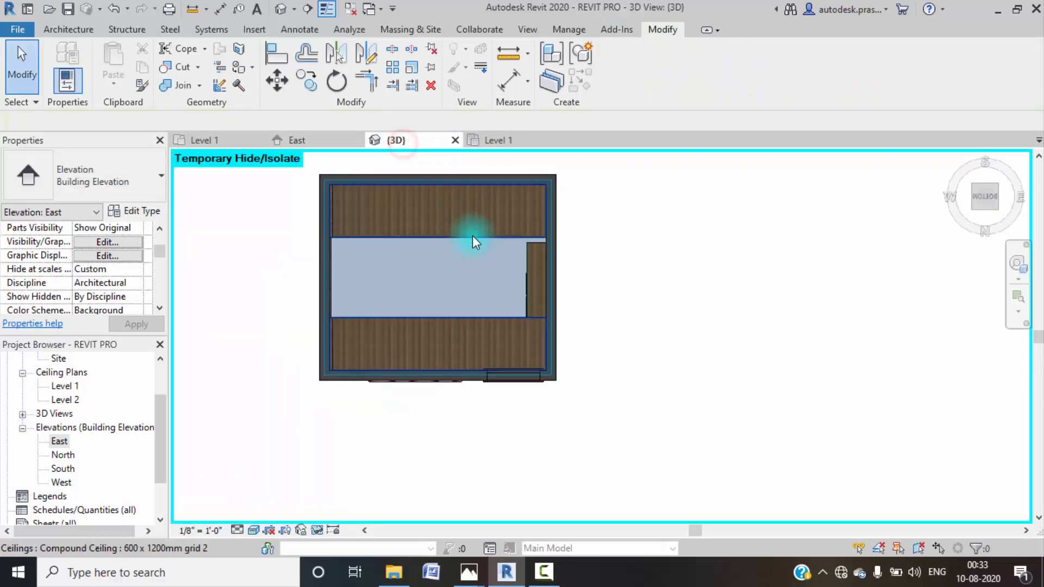
{"action": "left_click", "coordinate": [303, 141]}
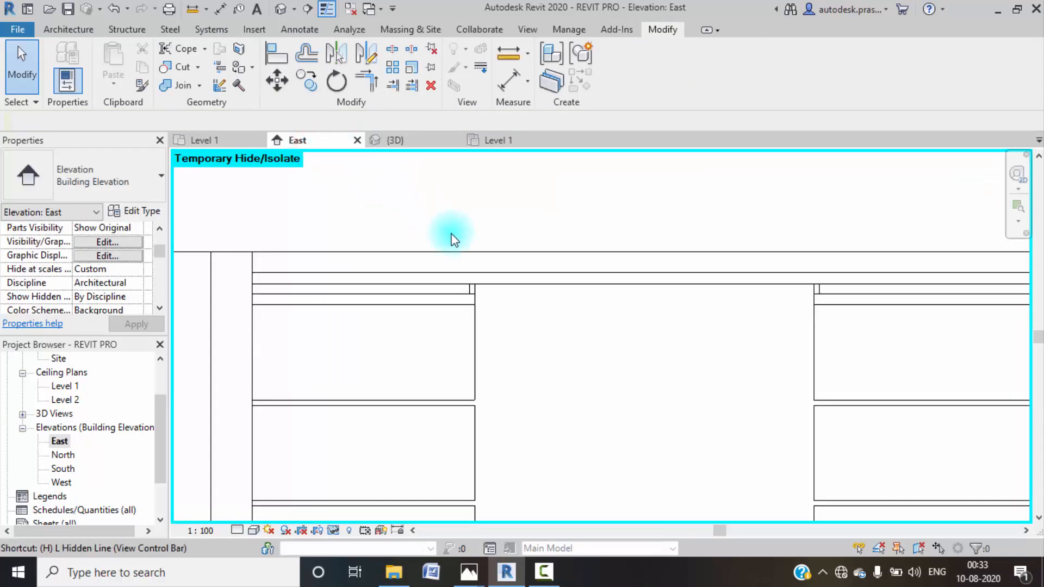
{"action": "left_click", "coordinate": [411, 137]}
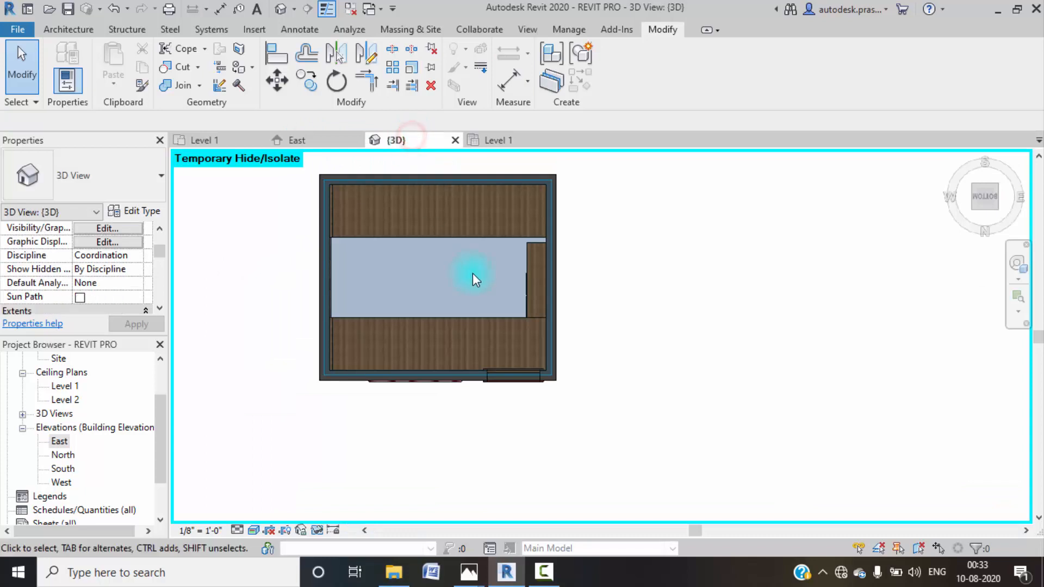
{"action": "scroll", "coordinate": [451, 245], "scroll_direction": "up", "scroll_amount": 5}
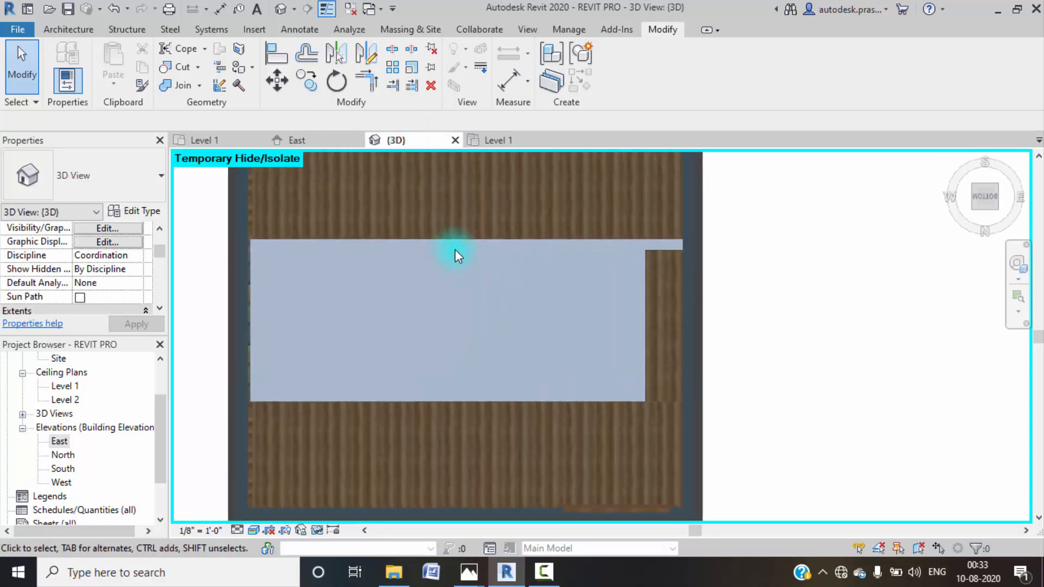
{"action": "left_click", "coordinate": [418, 236]}
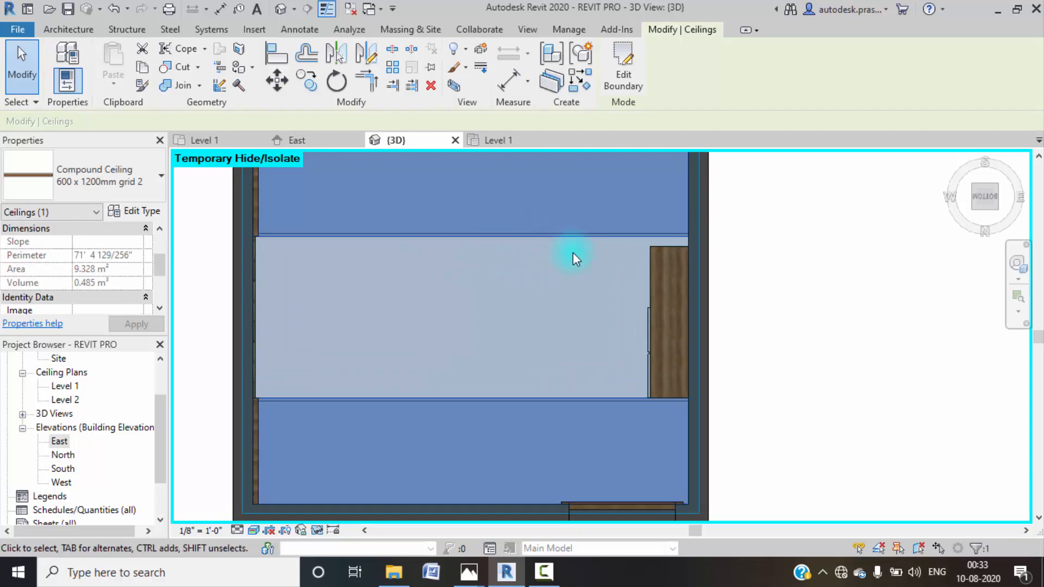
{"action": "key", "text": "Escape"}
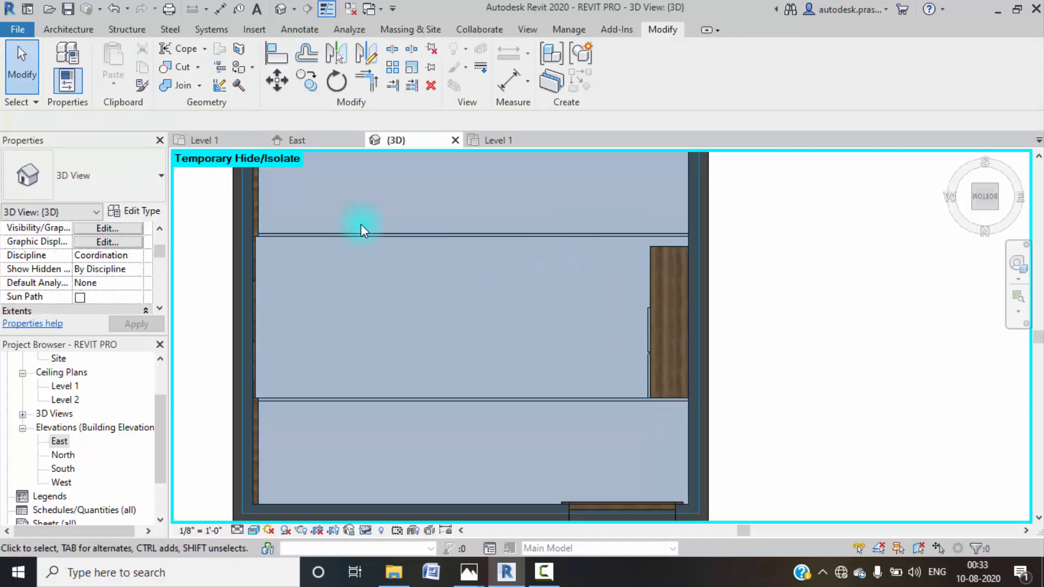
{"action": "middle_click_drag", "start_coordinate": [312, 226], "coordinate": [334, 280]}
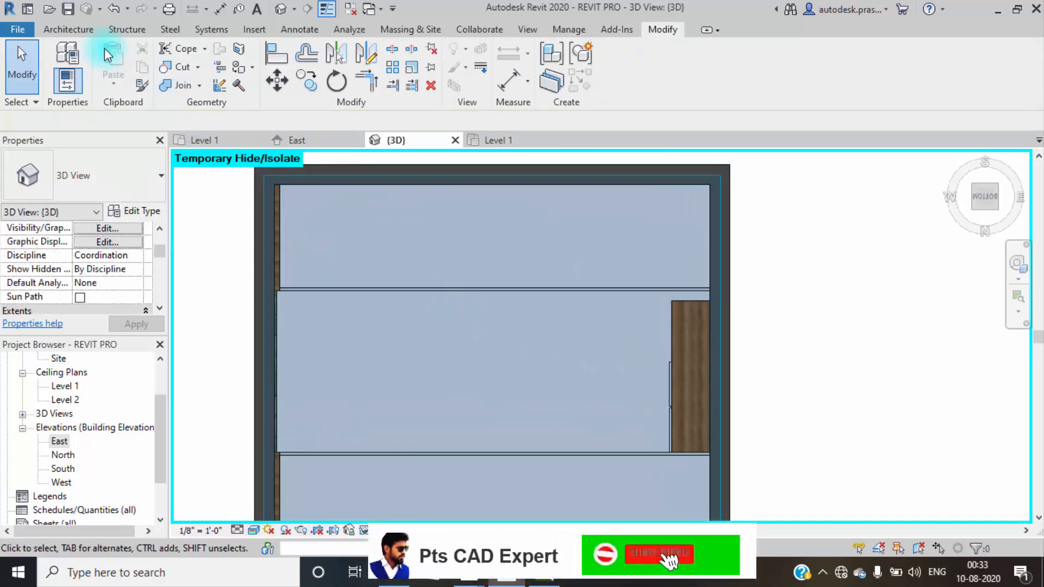
{"action": "left_click", "coordinate": [50, 29]}
{"action": "left_click", "coordinate": [974, 48]}
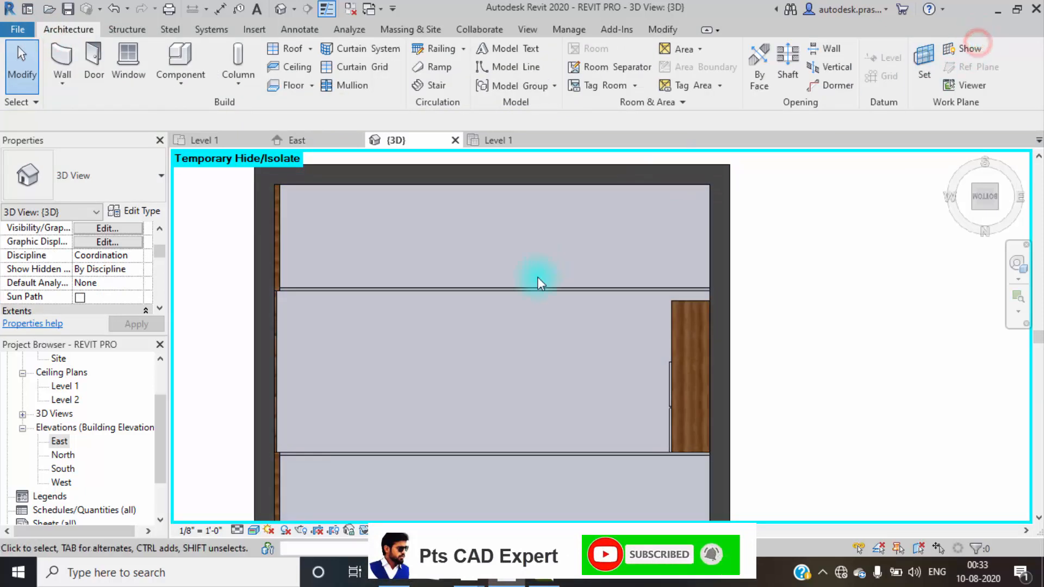
{"action": "scroll", "coordinate": [294, 224], "scroll_direction": "up", "scroll_amount": 3}
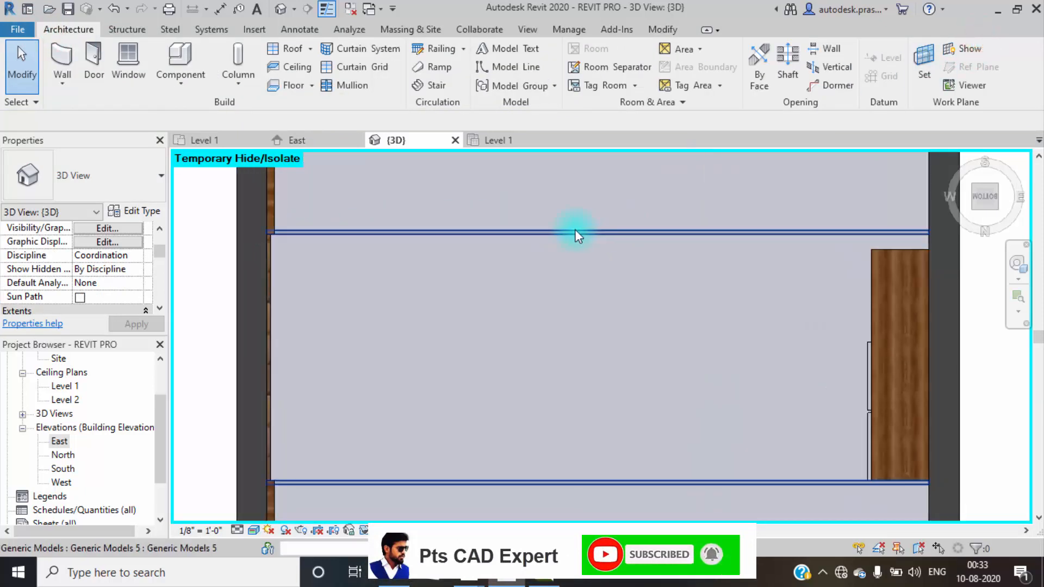
{"action": "middle_click_drag", "start_coordinate": [488, 197], "coordinate": [448, 226]}
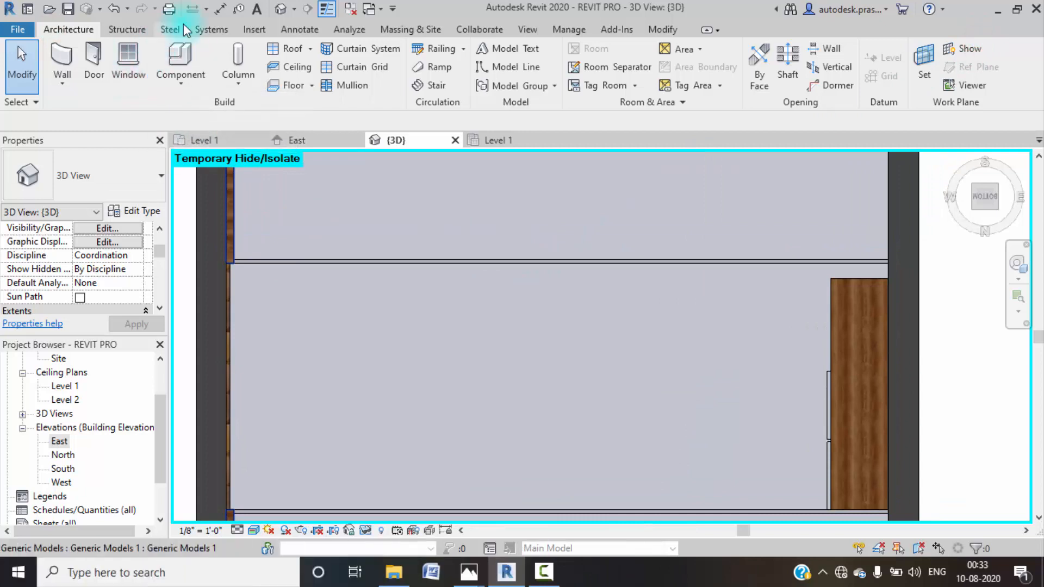
- Load the "strip ceiling light" family from the interior design files folder into the project
{"action": "left_click", "coordinate": [253, 30]}
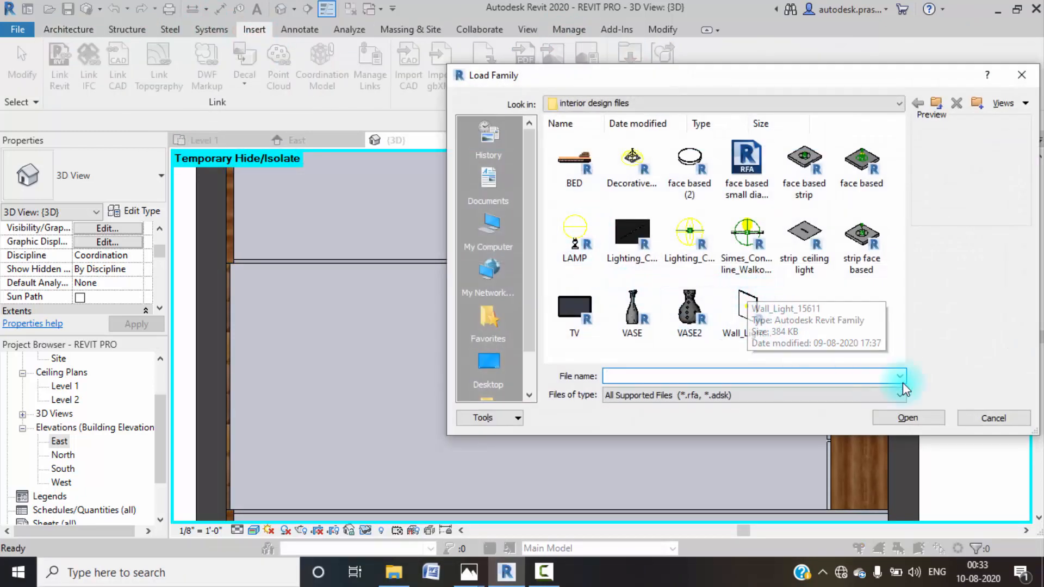
{"action": "left_click", "coordinate": [748, 163]}
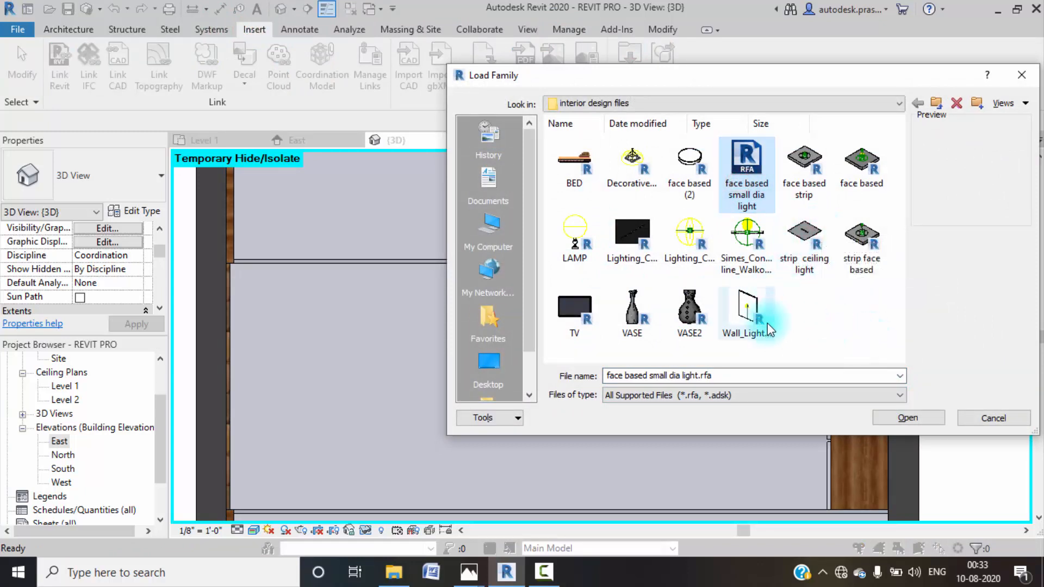
{"action": "left_click", "coordinate": [811, 266]}
{"action": "left_click", "coordinate": [898, 418]}
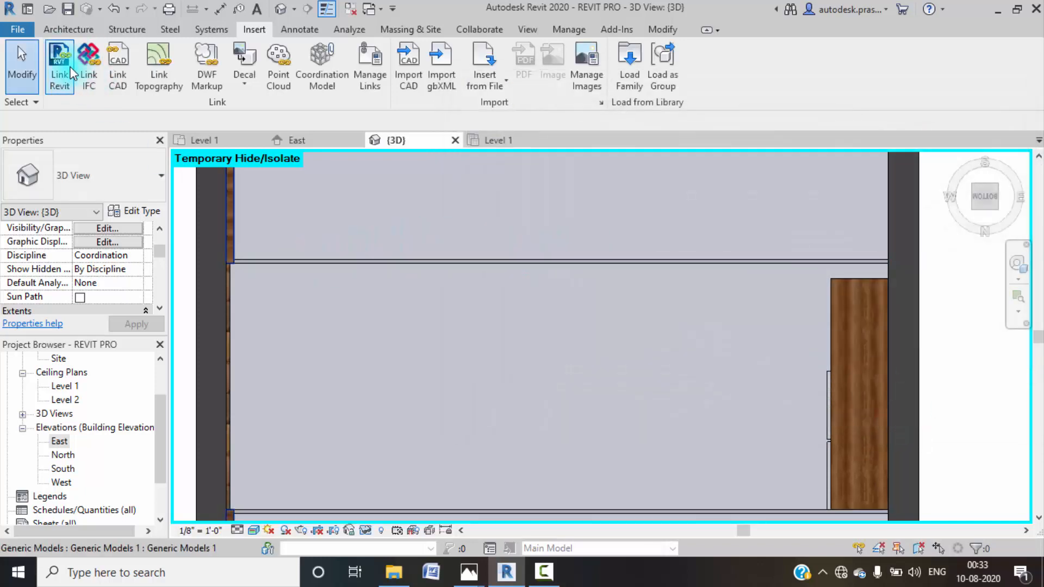
- Place one strip ceiling light, type 1033 - 7W - 590 mm, on the ceiling along the upper glass strip, starting at the wood-panelled wall
{"action": "left_click", "coordinate": [70, 34]}
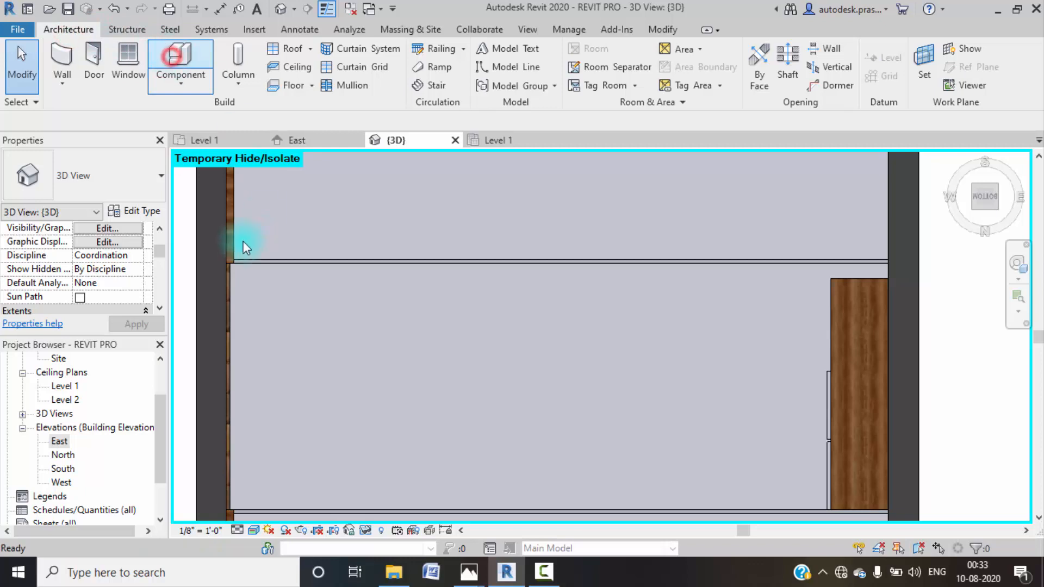
{"action": "scroll", "coordinate": [274, 256], "scroll_direction": "up", "scroll_amount": 3}
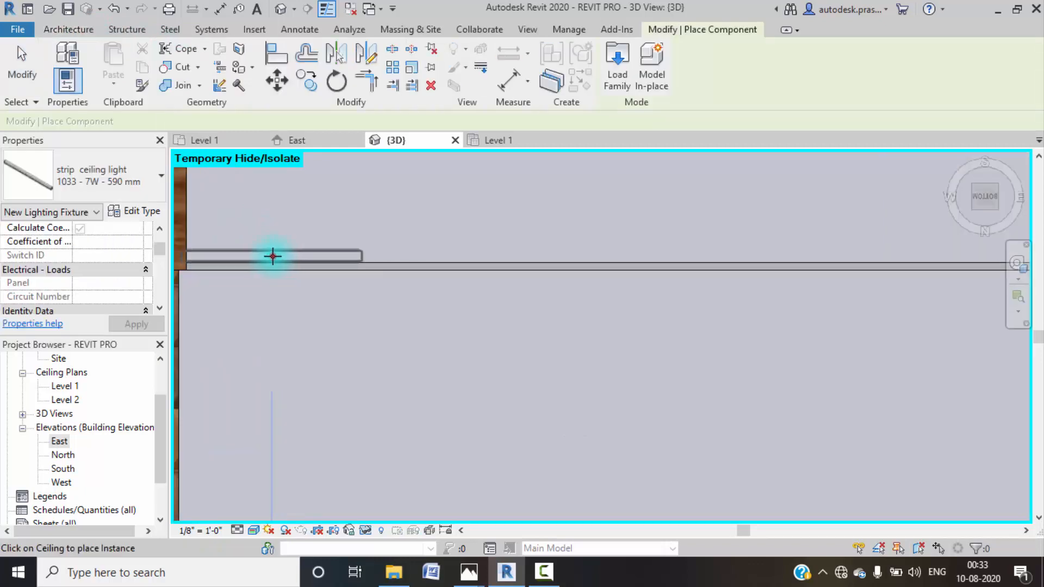
{"action": "left_click", "coordinate": [348, 252]}
{"action": "scroll", "coordinate": [415, 254], "scroll_direction": "down", "scroll_amount": 3}
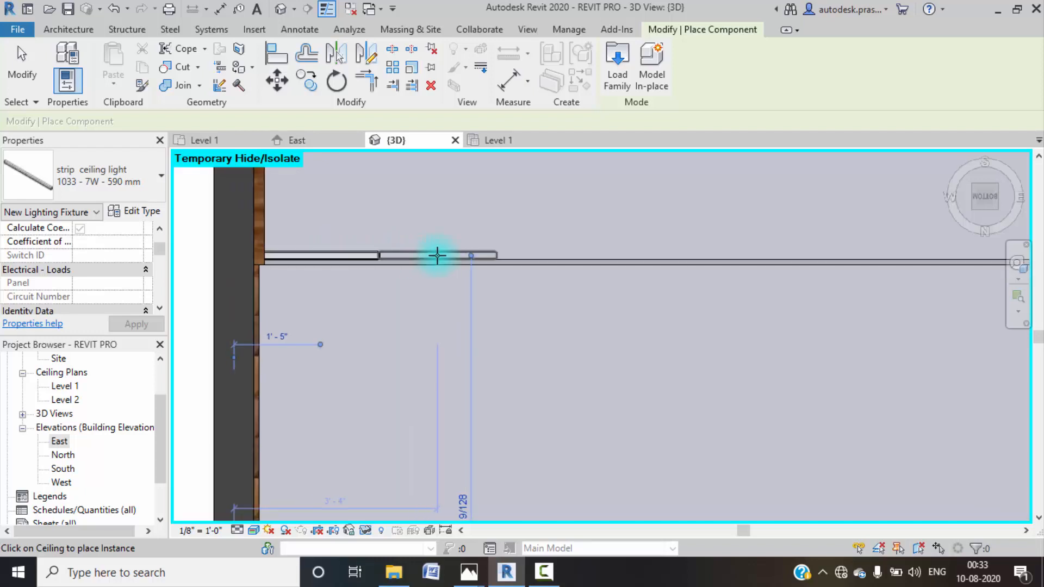
{"action": "key", "text": "Escape"}
{"action": "key", "text": "Escape"}
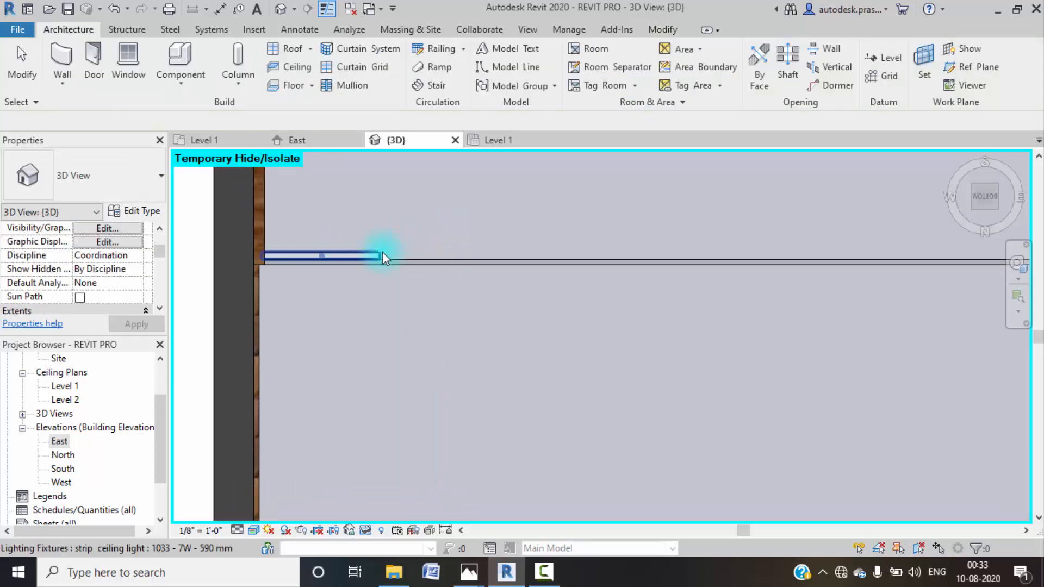
- Copy the strip light end to end beside the original along the upper glass strip
{"action": "left_click", "coordinate": [381, 252]}
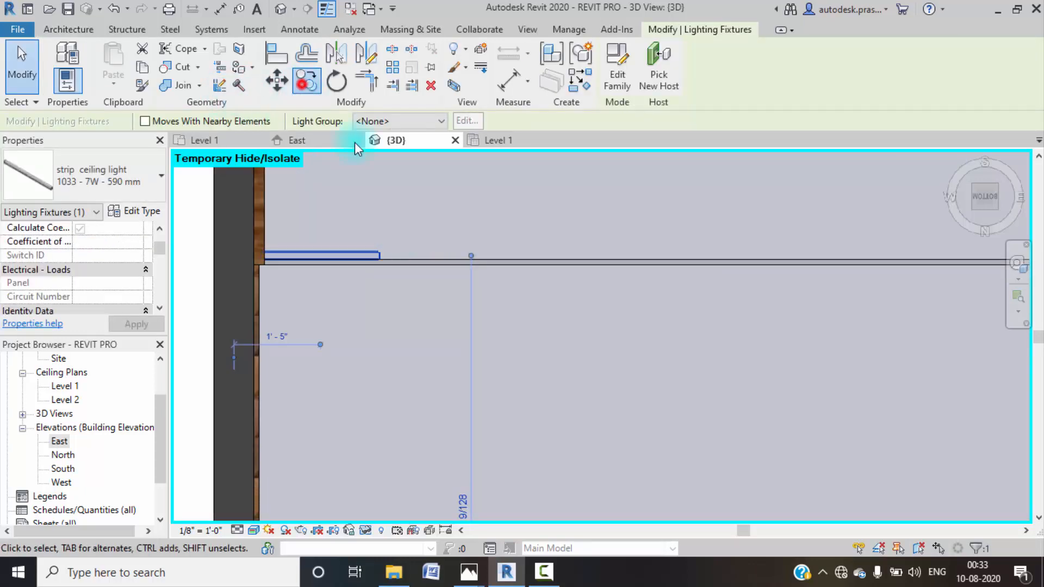
{"action": "scroll", "coordinate": [255, 252], "scroll_direction": "up", "scroll_amount": 3}
{"action": "left_click", "coordinate": [253, 252]}
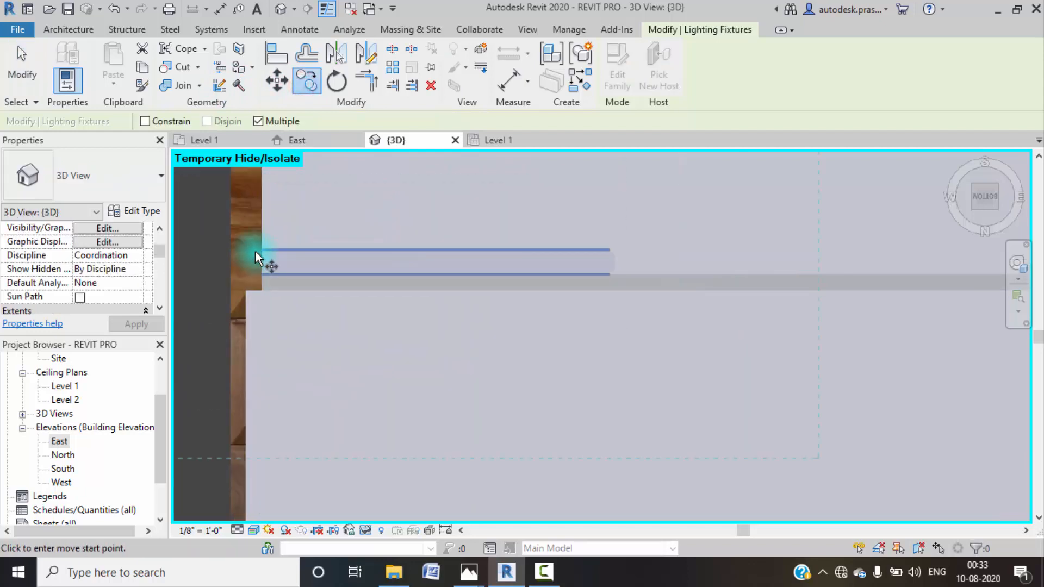
{"action": "left_click", "coordinate": [617, 250]}
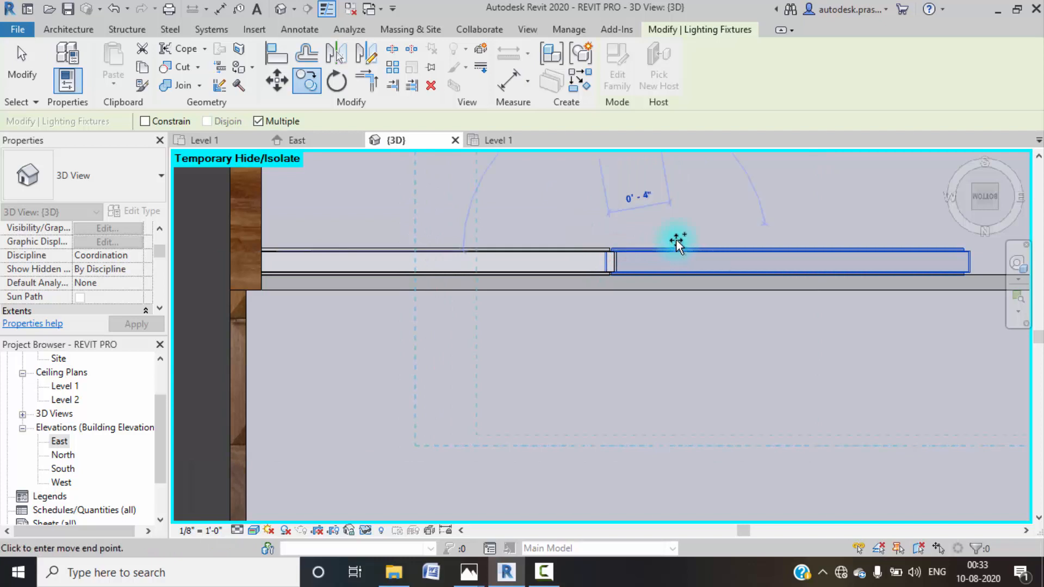
{"action": "key", "text": "Escape"}
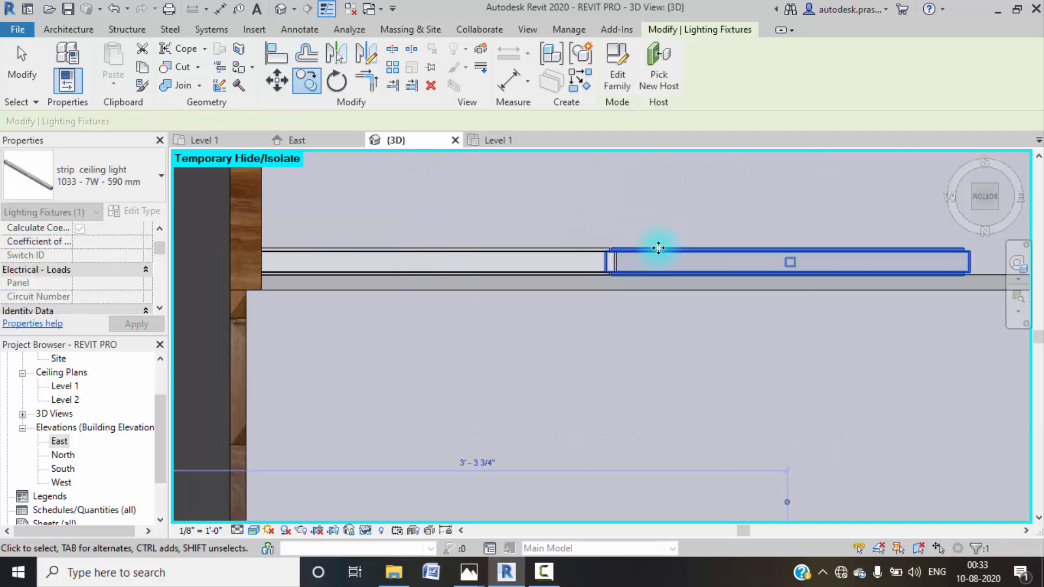
- Copy the second strip light repeatedly, with Multiple enabled, end to end along the upper glass strip up to the opposite wall
{"action": "key", "text": "c"}
{"action": "key", "text": "o"}
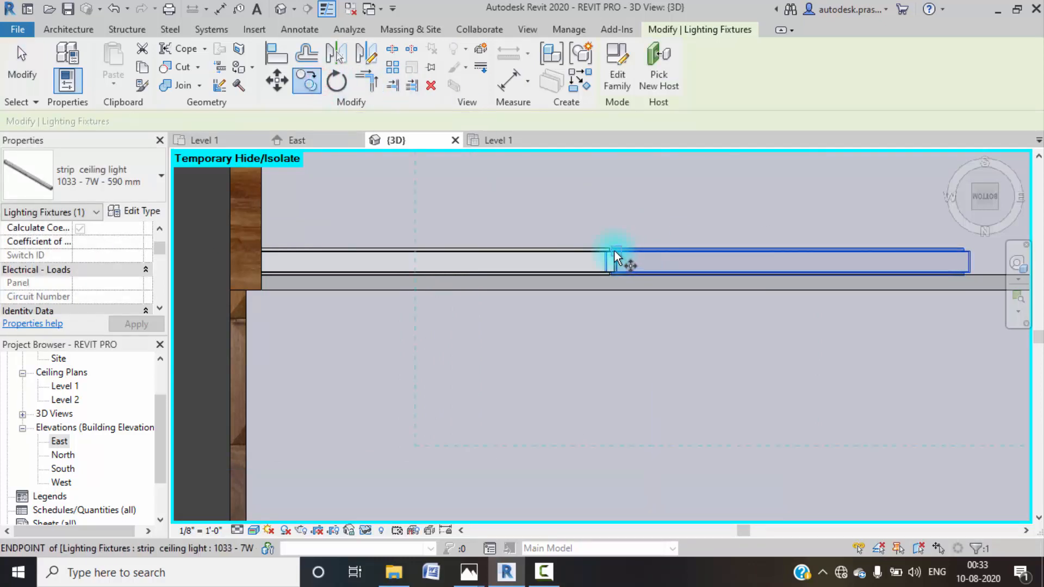
{"action": "left_click", "coordinate": [606, 251]}
{"action": "middle_click_drag", "start_coordinate": [549, 251], "coordinate": [384, 226]}
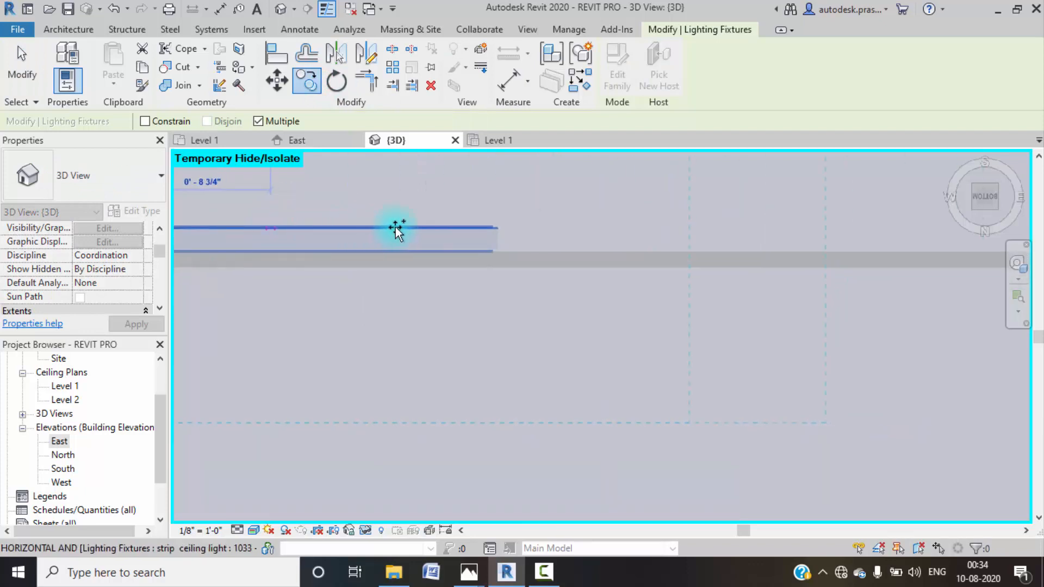
{"action": "middle_click_drag", "start_coordinate": [775, 233], "coordinate": [417, 216]}
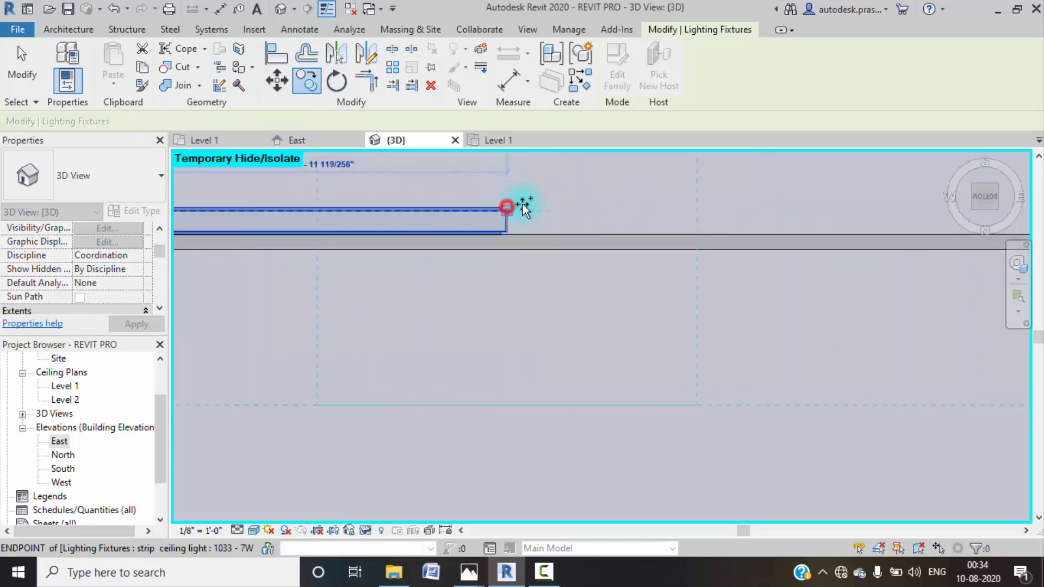
{"action": "left_click", "coordinate": [508, 208]}
{"action": "scroll", "coordinate": [658, 236], "scroll_direction": "down", "scroll_amount": 2}
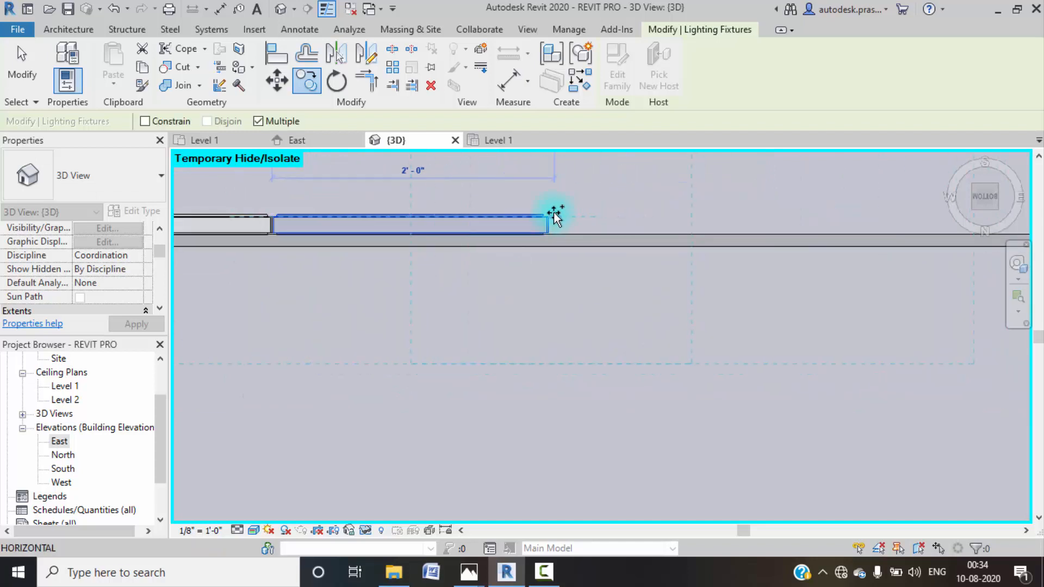
{"action": "left_click", "coordinate": [551, 217]}
{"action": "scroll", "coordinate": [665, 211], "scroll_direction": "down", "scroll_amount": 2}
{"action": "middle_click_drag", "start_coordinate": [740, 218], "coordinate": [581, 253]}
{"action": "left_click", "coordinate": [598, 246]}
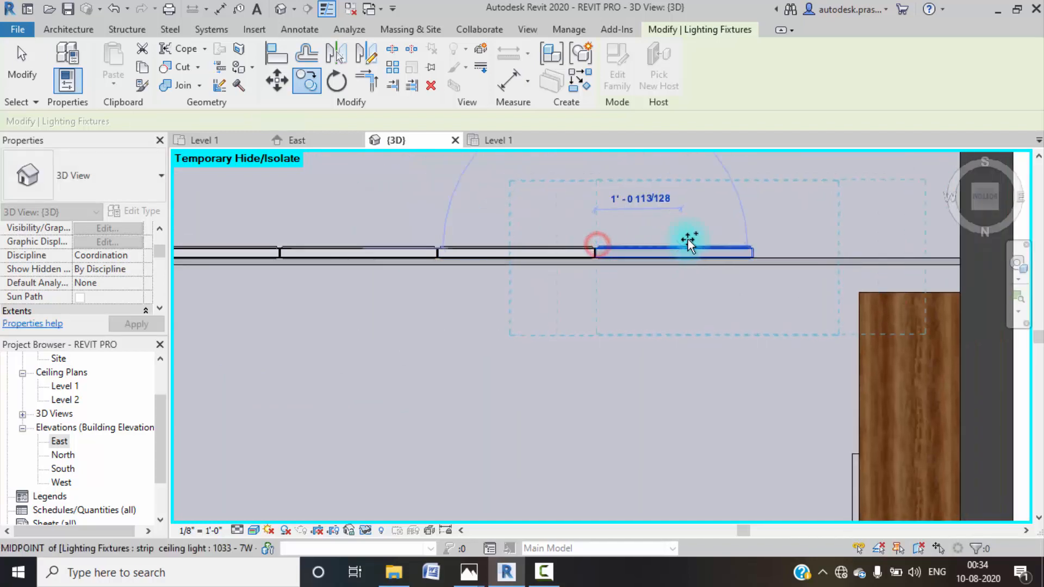
{"action": "left_click", "coordinate": [757, 246]}
{"action": "scroll", "coordinate": [809, 241], "scroll_direction": "down", "scroll_amount": 2}
{"action": "key", "text": "Escape"}
- Copy the last strip light of the row, with Multiple enabled, to the outer edge of the lower glass strip near the wooden unit
{"action": "scroll", "coordinate": [645, 318], "scroll_direction": "down", "scroll_amount": 2}
{"action": "middle_click_drag", "start_coordinate": [643, 314], "coordinate": [703, 237]}
{"action": "left_click", "coordinate": [792, 202]}
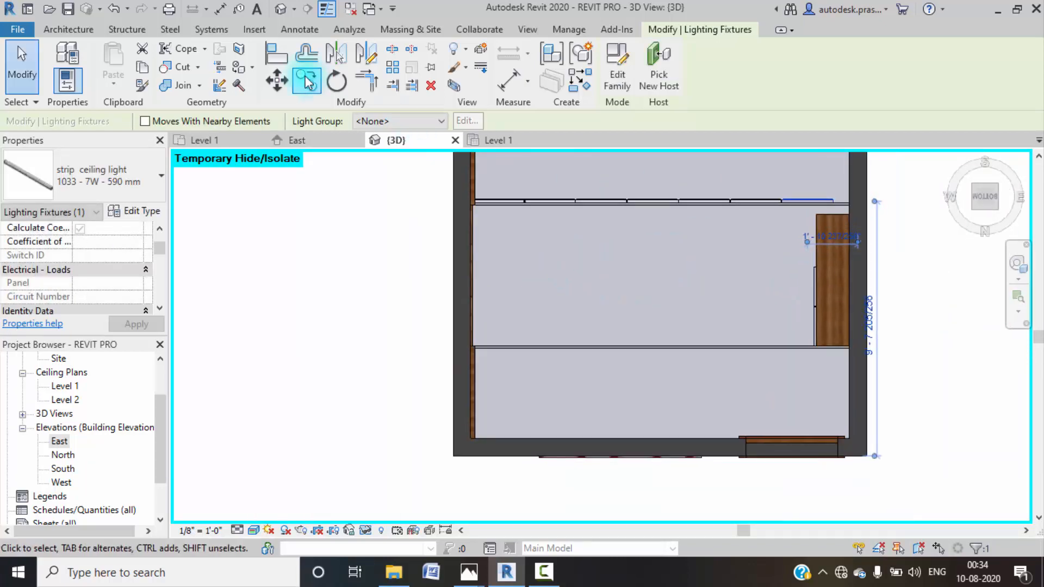
{"action": "scroll", "coordinate": [829, 202], "scroll_direction": "up", "scroll_amount": 2}
{"action": "scroll", "coordinate": [834, 204], "scroll_direction": "up", "scroll_amount": 3}
{"action": "key", "text": "c"}
{"action": "key", "text": "o"}
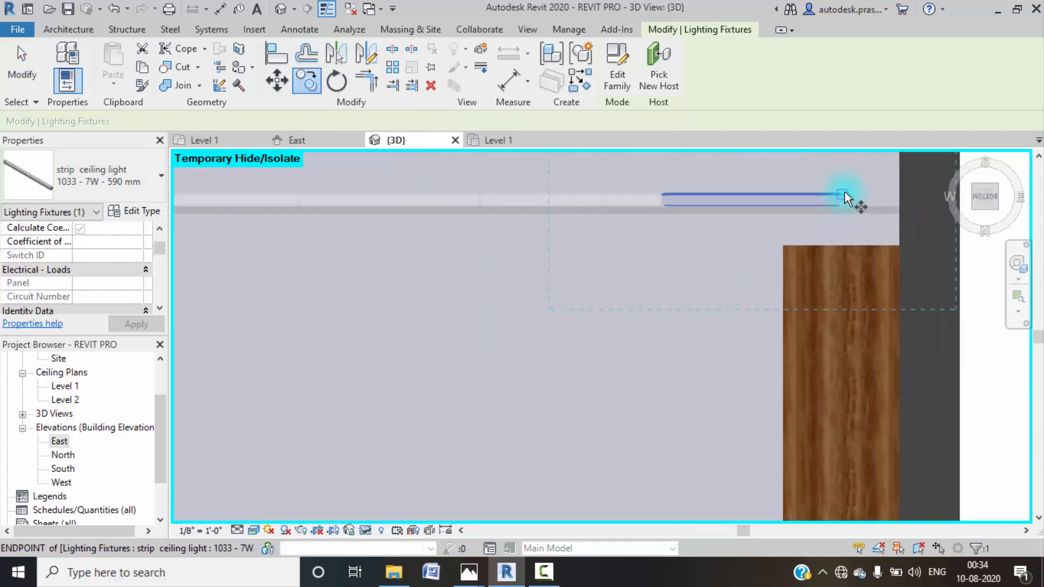
{"action": "left_click", "coordinate": [844, 192]}
{"action": "scroll", "coordinate": [841, 327], "scroll_direction": "down", "scroll_amount": 4}
{"action": "middle_click_drag", "start_coordinate": [859, 387], "coordinate": [804, 233]}
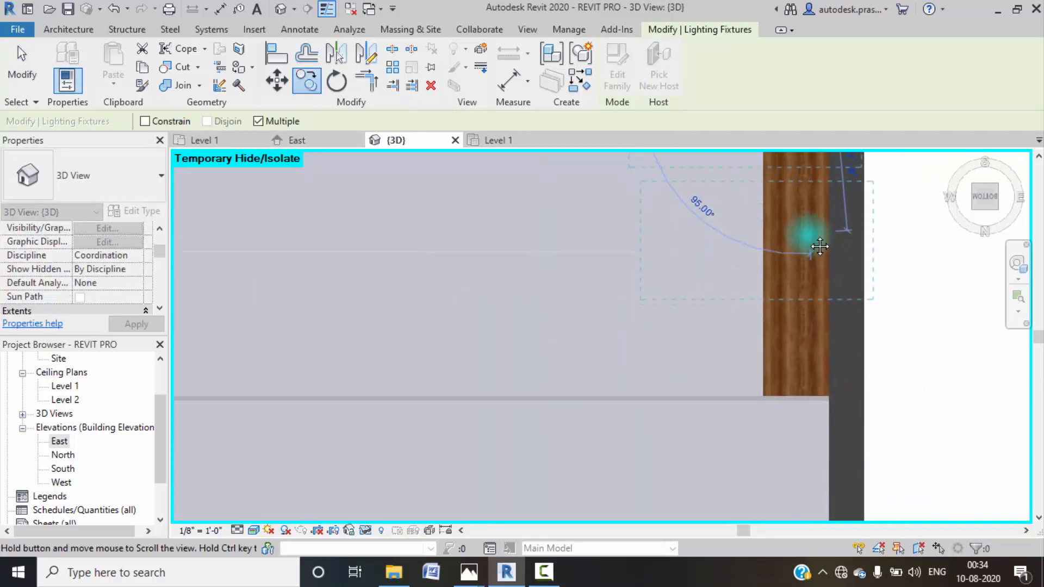
{"action": "scroll", "coordinate": [799, 402], "scroll_direction": "up", "scroll_amount": 2}
{"action": "left_click", "coordinate": [800, 403]}
- Place six more strip light copies end to end along the lower glass strip as far as the wood-panelled wall, and end the copying
{"action": "left_click", "coordinate": [635, 401]}
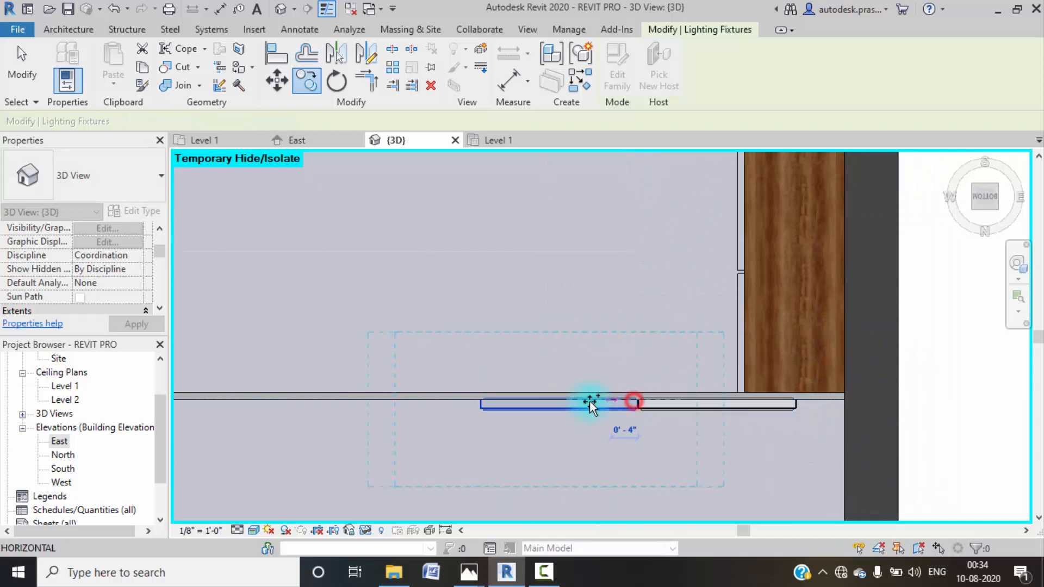
{"action": "left_click", "coordinate": [481, 403]}
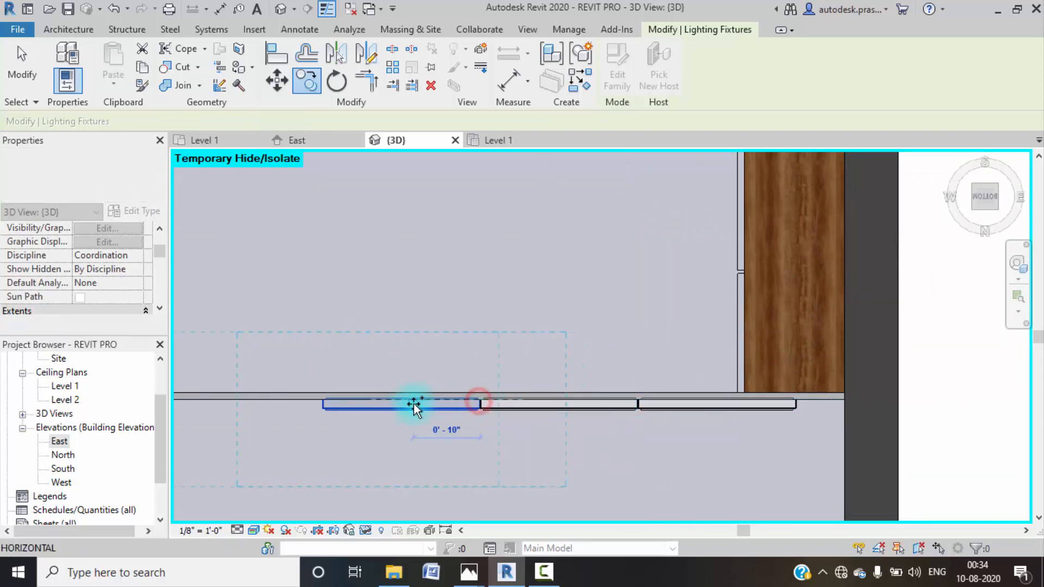
{"action": "middle_click_drag", "start_coordinate": [415, 401], "coordinate": [696, 409]}
{"action": "left_click", "coordinate": [594, 396]}
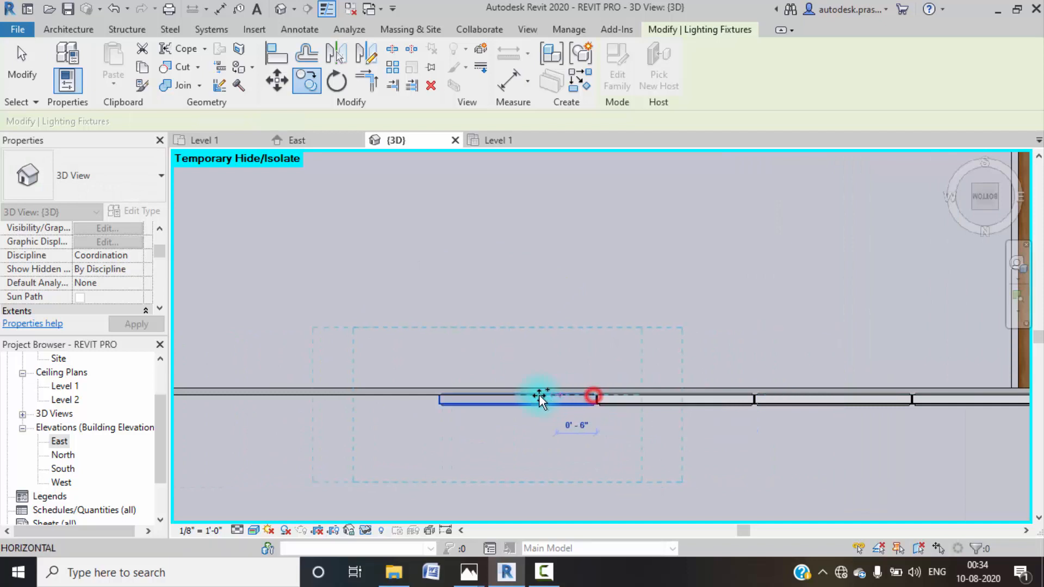
{"action": "left_click", "coordinate": [436, 396]}
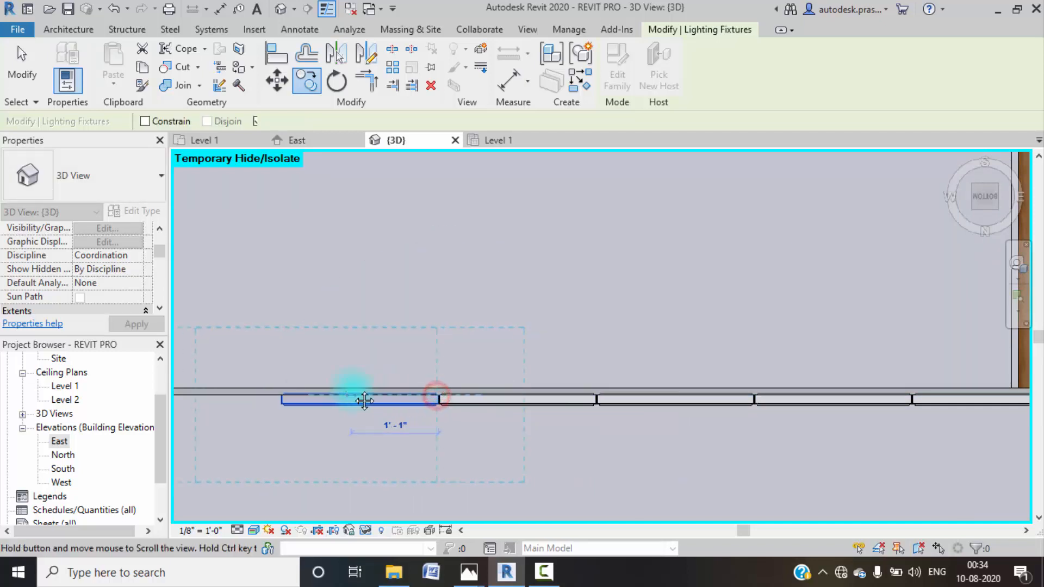
{"action": "middle_click_drag", "start_coordinate": [516, 395], "coordinate": [692, 373]}
{"action": "left_click", "coordinate": [612, 371]}
{"action": "left_click", "coordinate": [455, 372]}
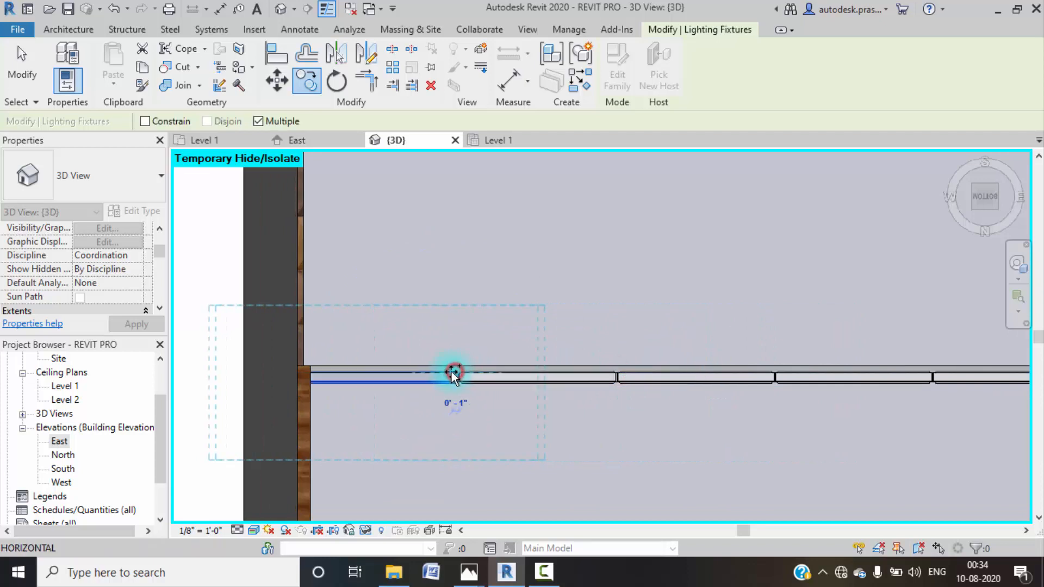
{"action": "key", "text": "Escape"}
{"action": "key", "text": "Escape"}
{"action": "scroll", "coordinate": [586, 412], "scroll_direction": "down", "scroll_amount": 2}
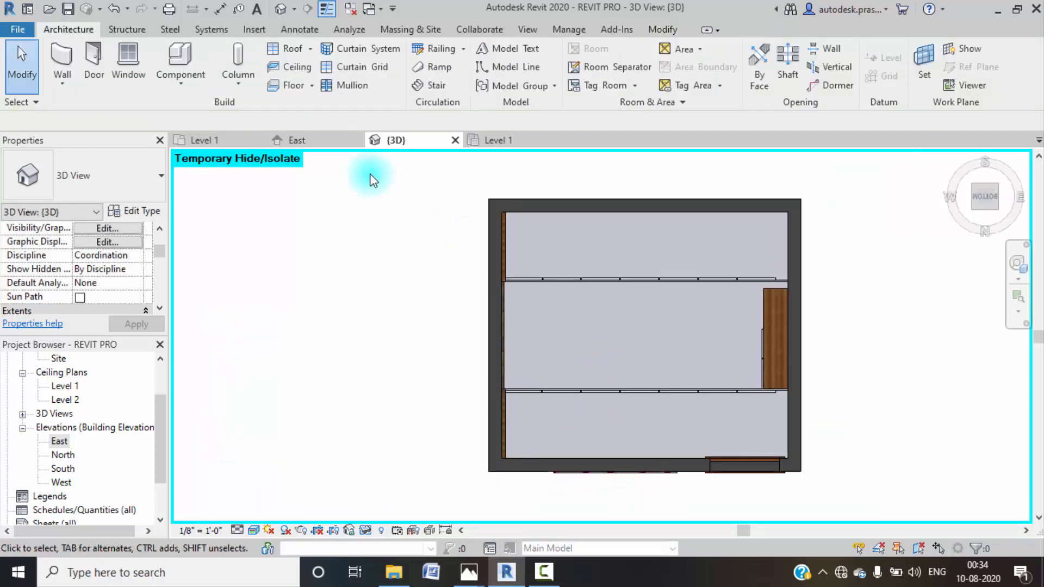
- Reset the temporary hiding, and temporarily hide the floor and the bed's category to expose the ceiling from below
{"action": "key", "text": "r"}
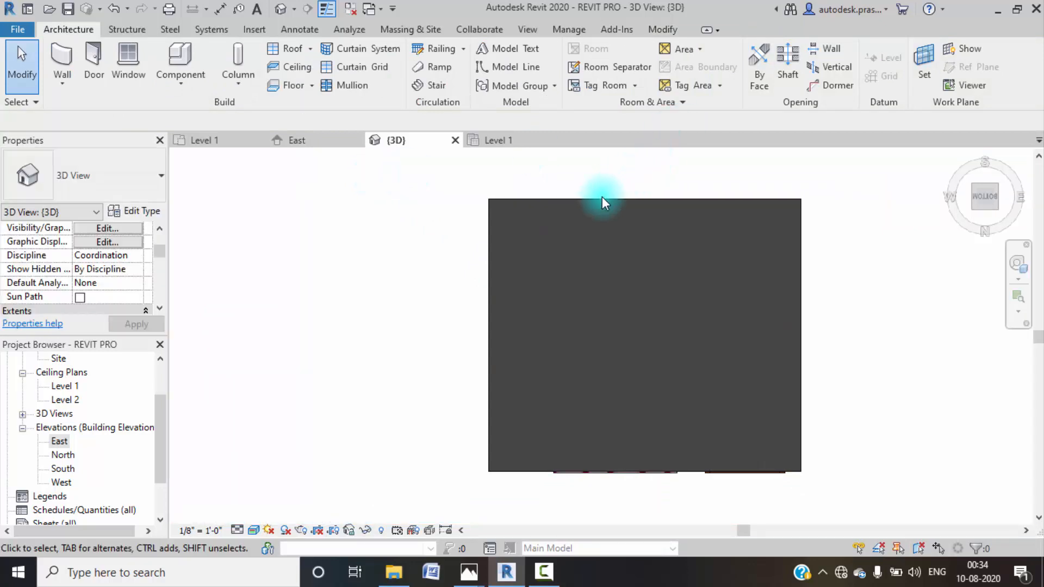
{"action": "left_click", "coordinate": [603, 201]}
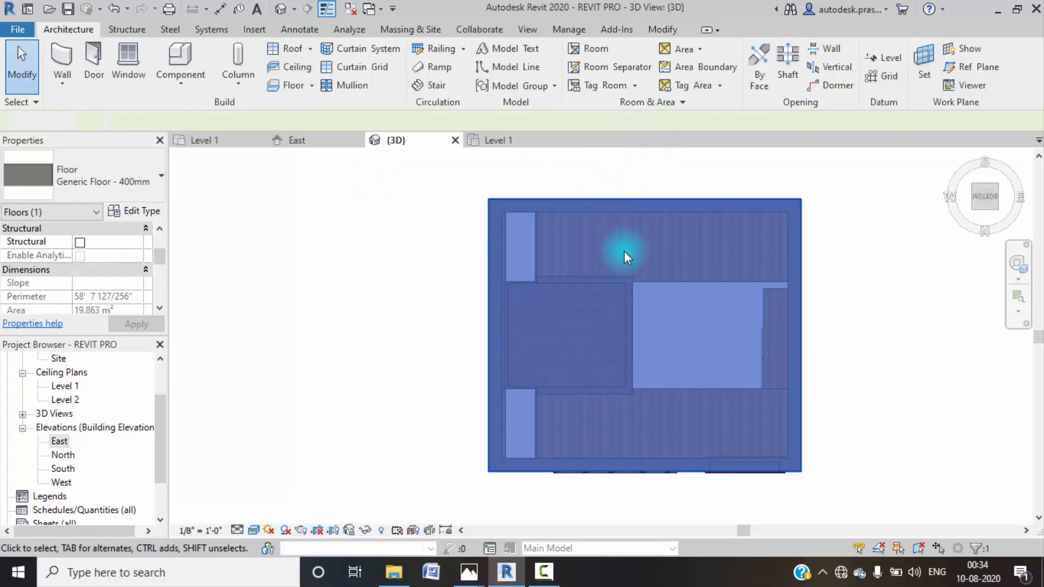
{"action": "key", "text": "h"}
{"action": "key", "text": "h"}
{"action": "left_click", "coordinate": [629, 297]}
{"action": "key", "text": "h"}
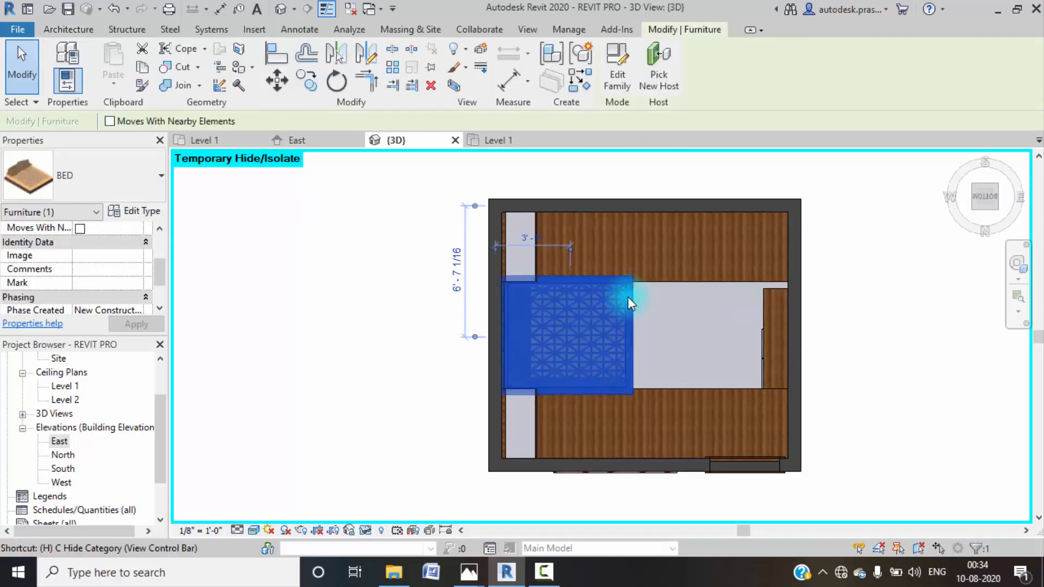
{"action": "key", "text": "c"}
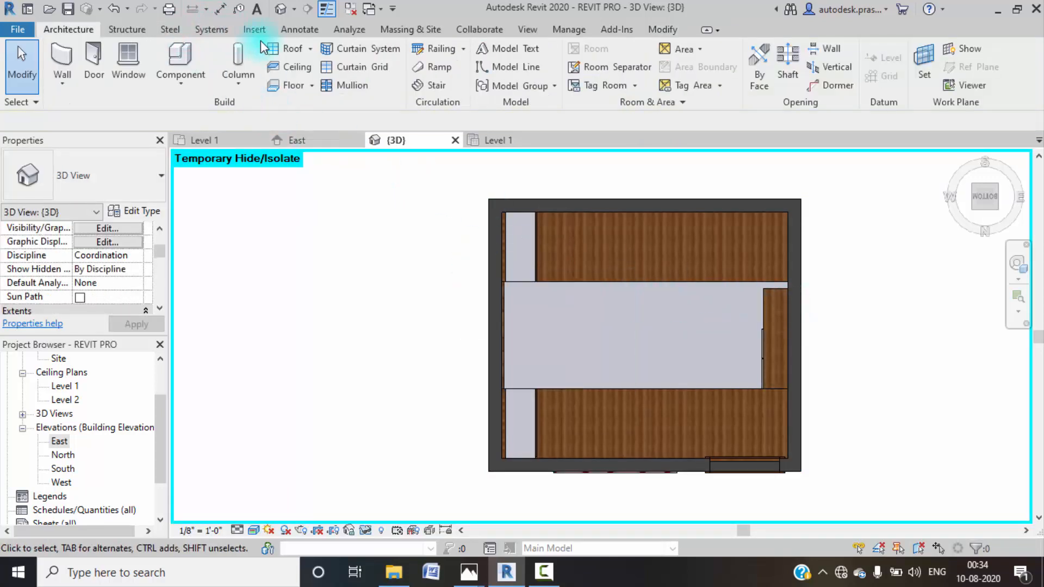
- Check the bedroom reference render for its ceiling lights, and load the "face based small dia light" family
{"action": "mouse_move", "coordinate": [468, 571]}
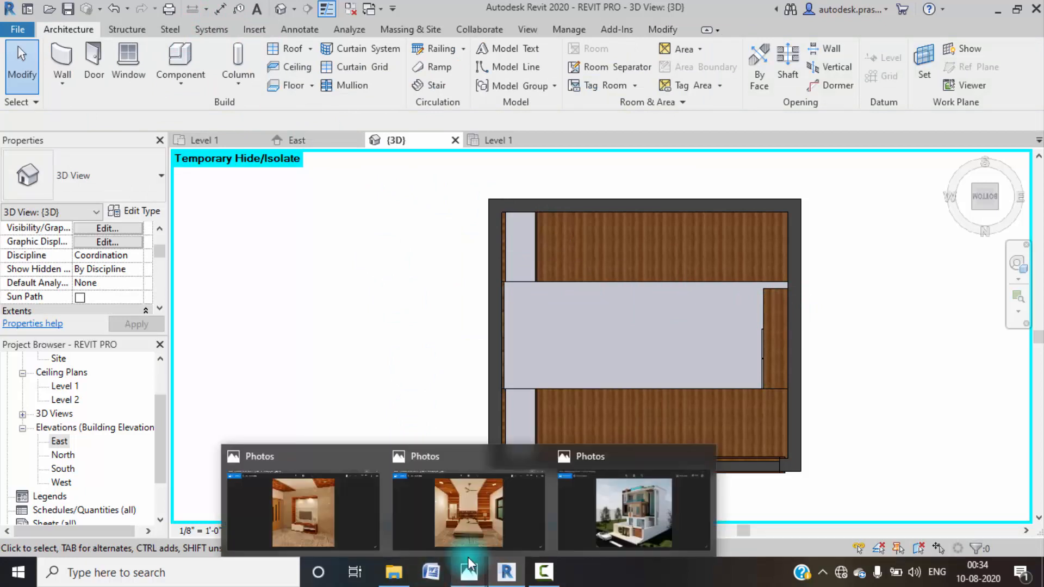
{"action": "left_click", "coordinate": [468, 508]}
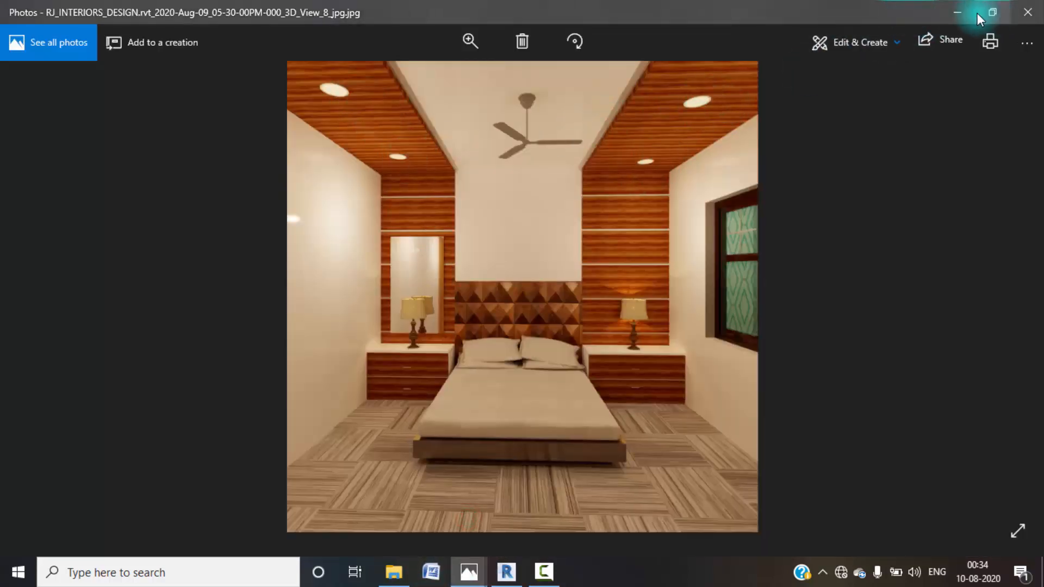
{"action": "left_click", "coordinate": [958, 12]}
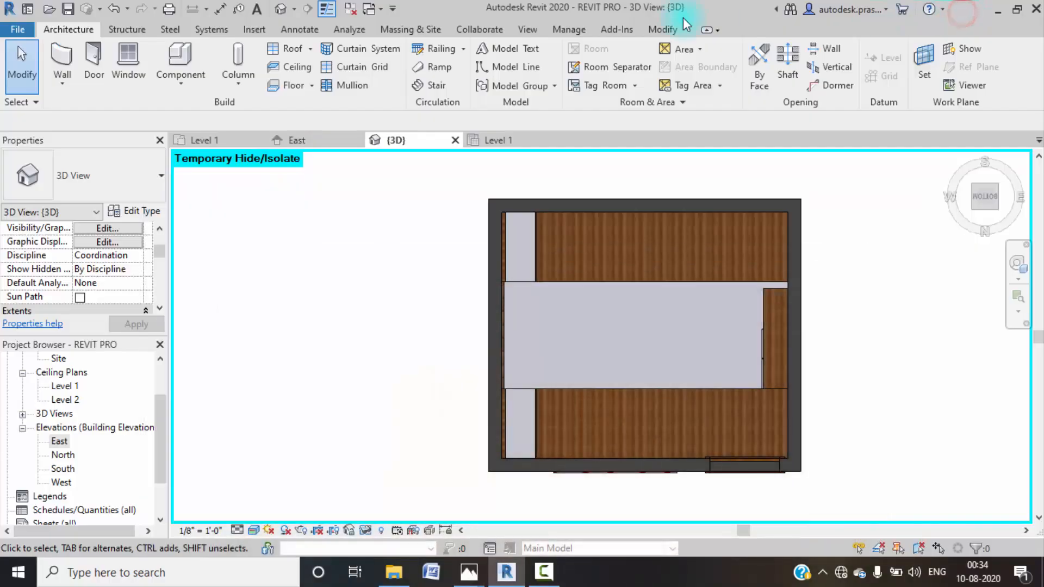
{"action": "left_click", "coordinate": [253, 31]}
{"action": "left_click", "coordinate": [630, 76]}
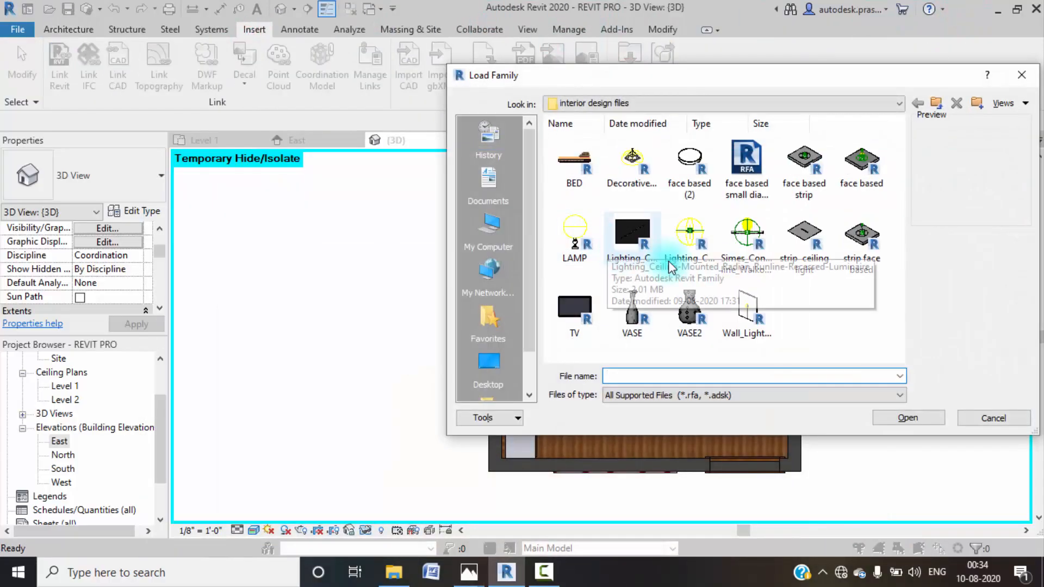
{"action": "left_click", "coordinate": [887, 421]}
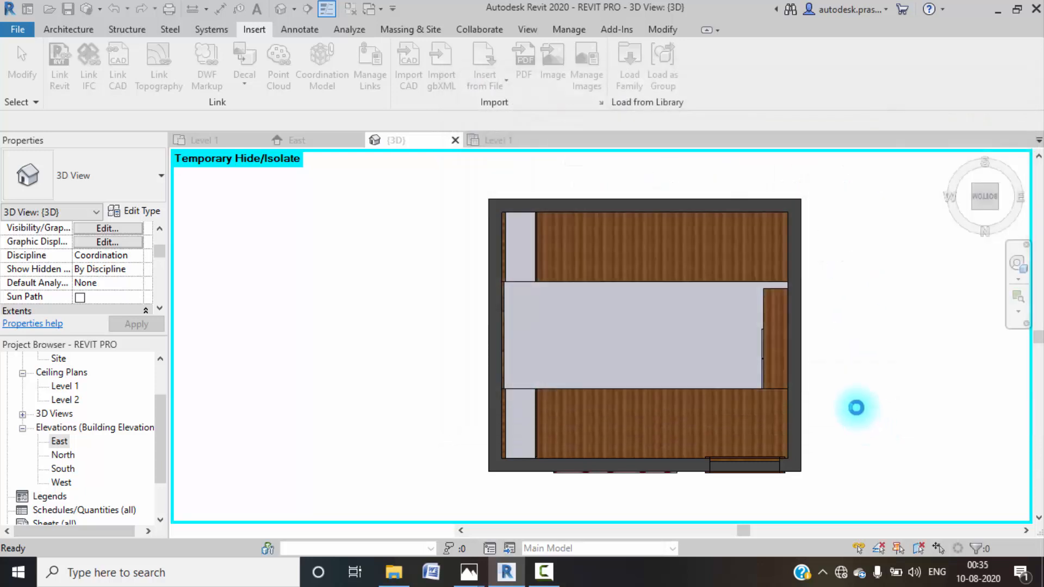
- Place three face based small dia lights in a row along the upper wooden ceiling band
{"action": "left_click", "coordinate": [91, 29]}
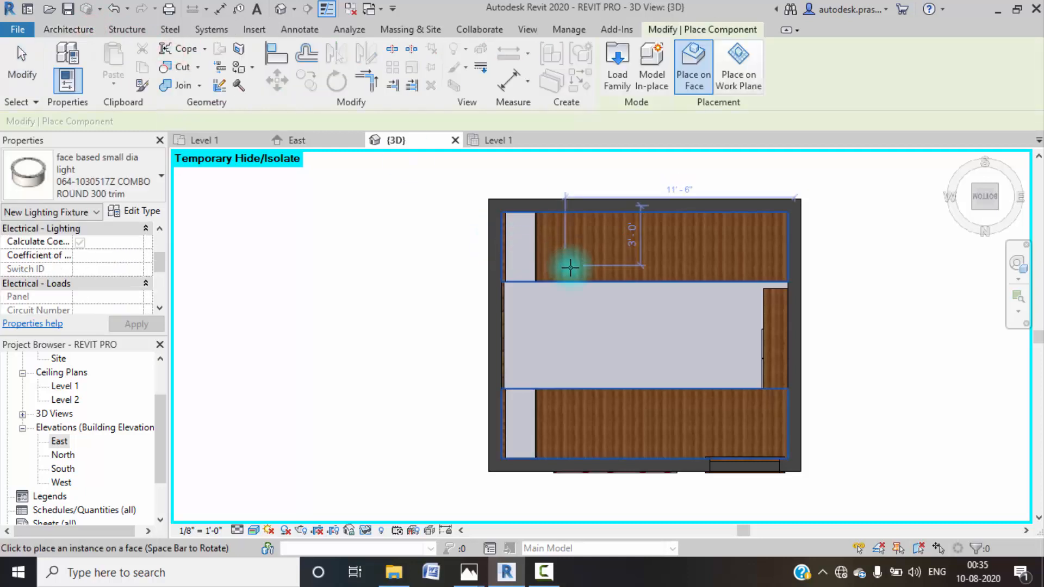
{"action": "scroll", "coordinate": [563, 259], "scroll_direction": "up", "scroll_amount": 3}
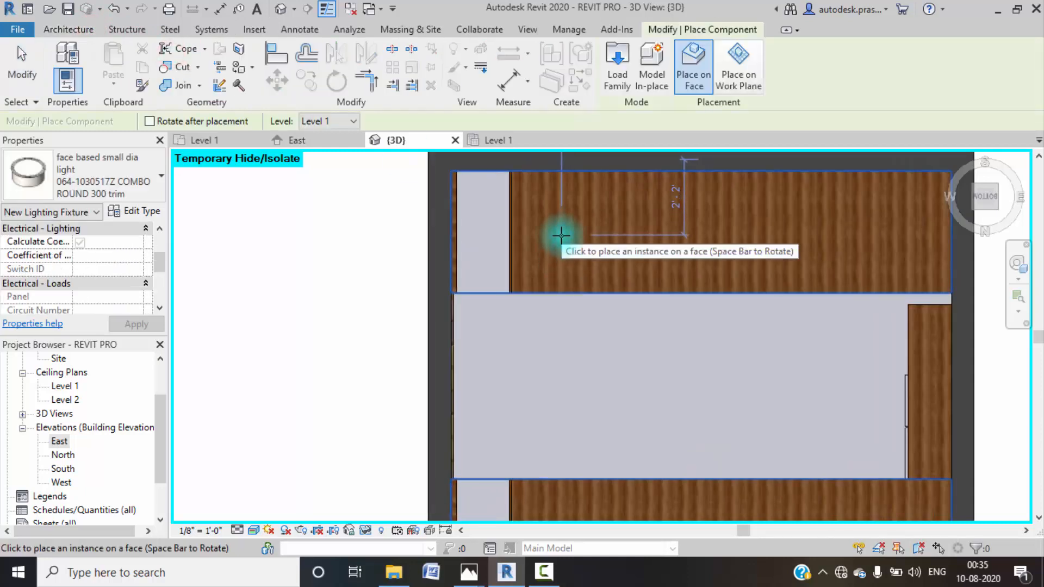
{"action": "left_click", "coordinate": [562, 232]}
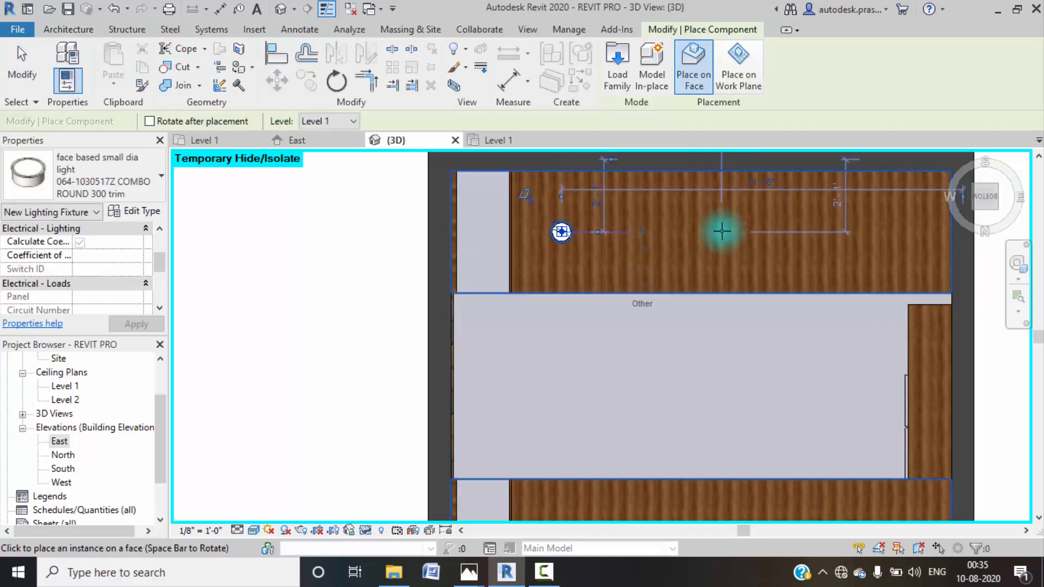
{"action": "left_click", "coordinate": [721, 232]}
{"action": "left_click", "coordinate": [873, 229]}
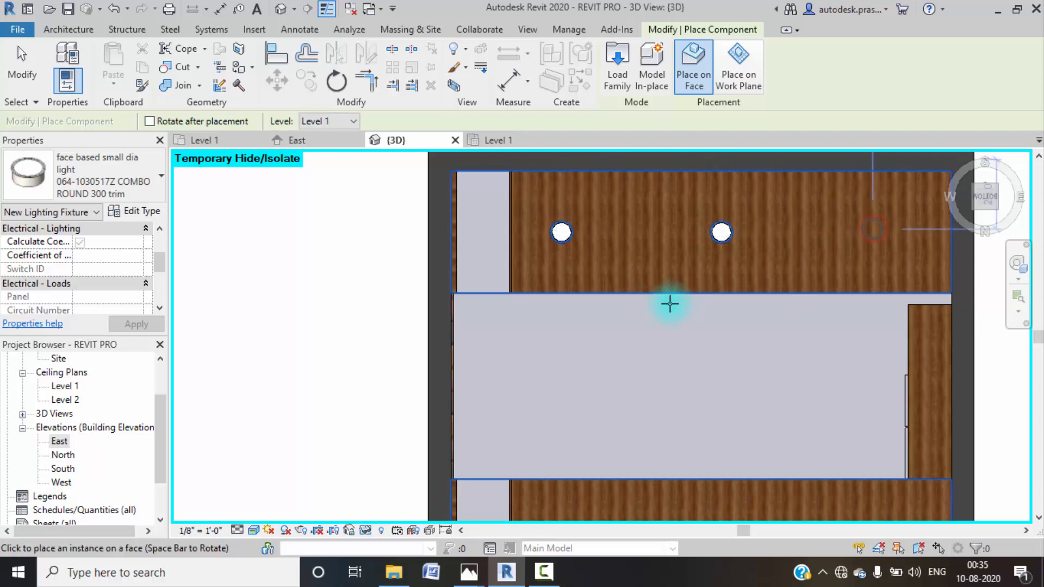
- Place three more small dia lights in a row along the lower wooden ceiling band, and end the placement
{"action": "scroll", "coordinate": [672, 303], "scroll_direction": "down", "scroll_amount": 2}
{"action": "middle_click_drag", "start_coordinate": [678, 324], "coordinate": [660, 253]}
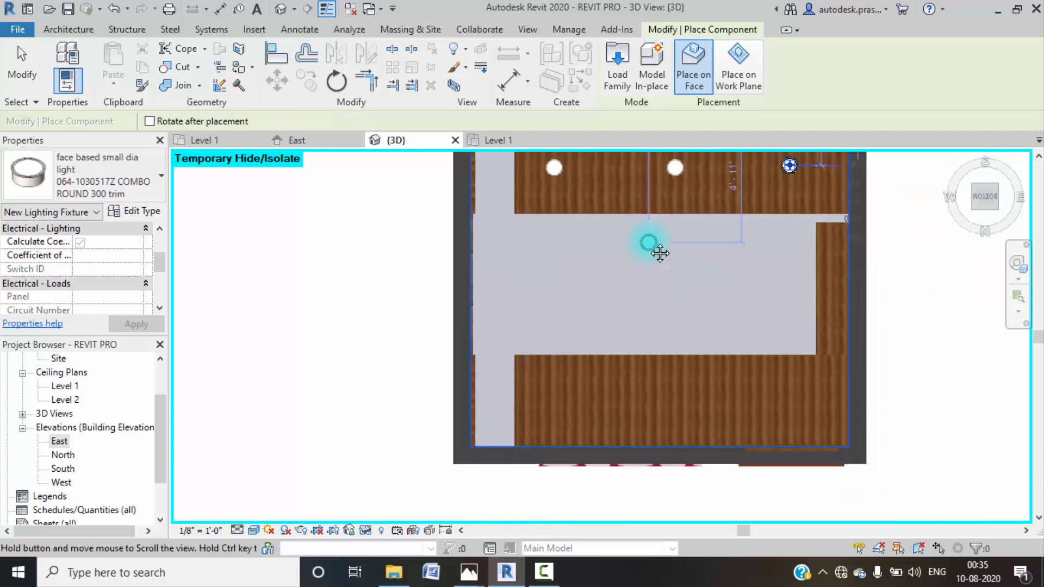
{"action": "left_click", "coordinate": [545, 404]}
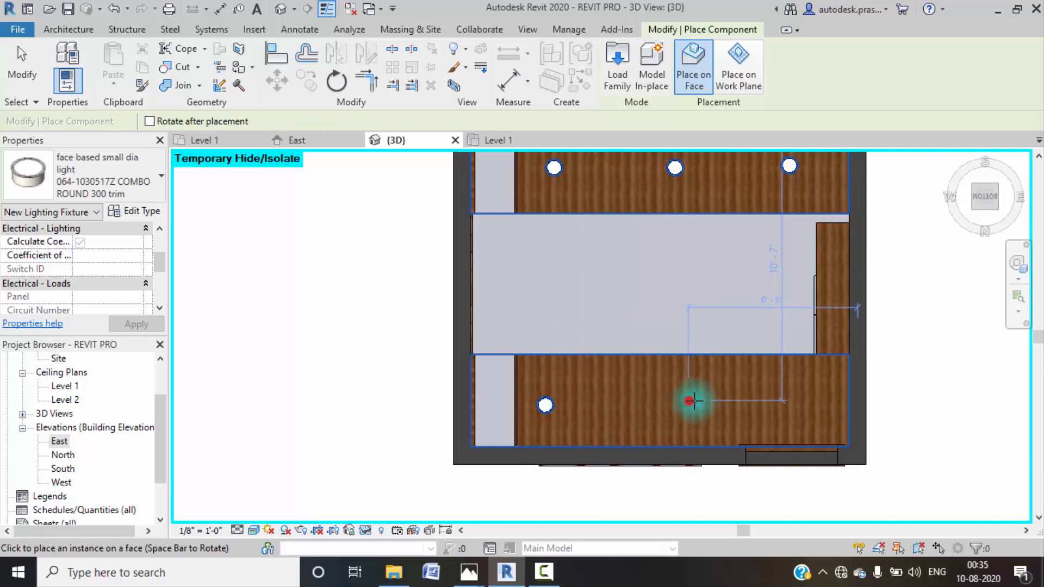
{"action": "left_click", "coordinate": [689, 401]}
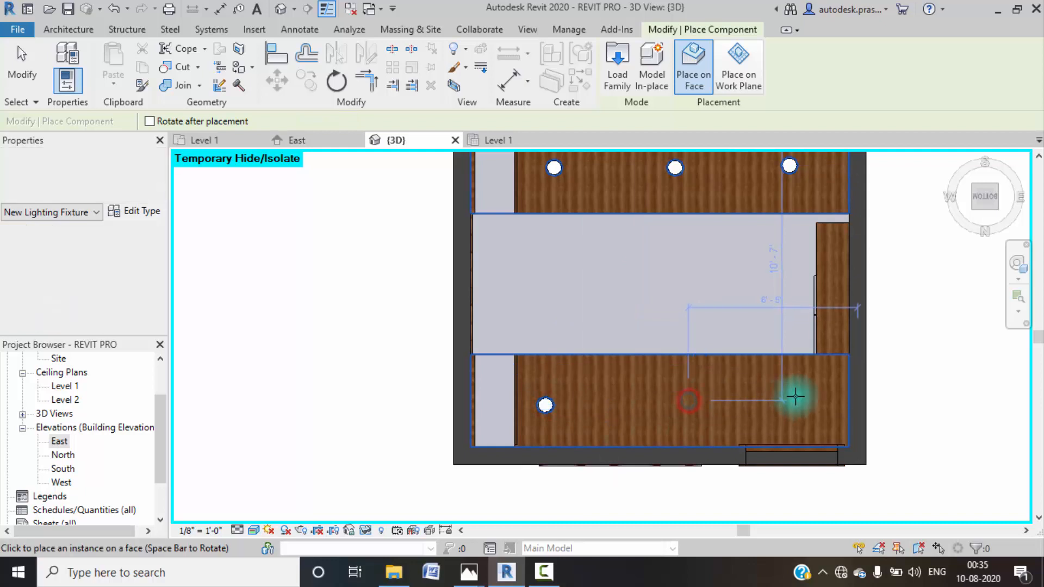
{"action": "left_click", "coordinate": [860, 340]}
{"action": "key", "text": "Escape"}
{"action": "key", "text": "Escape"}
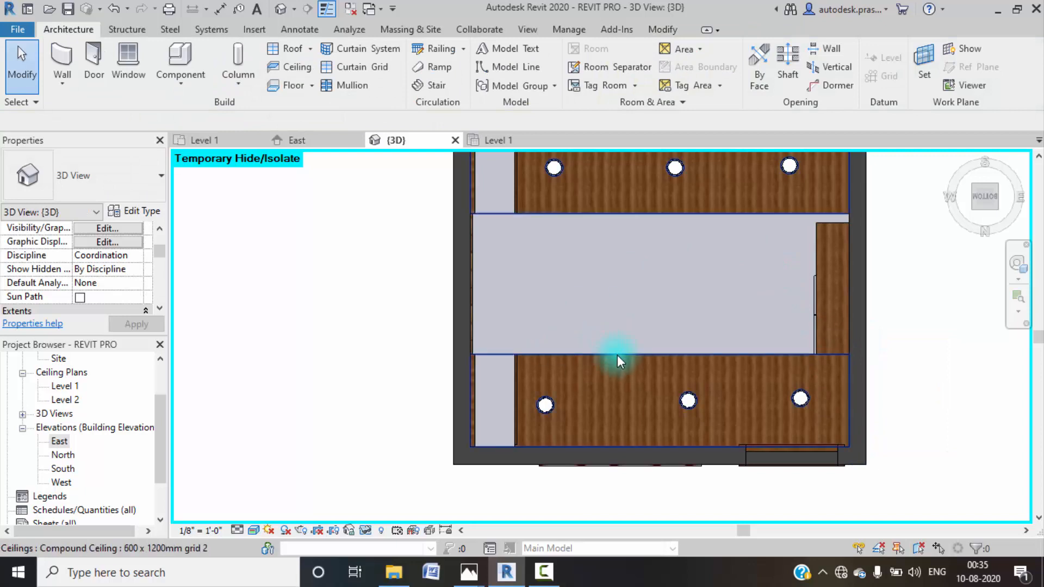
- Reset the temporary hiding, and temporarily hide the wall behind the TV unit to look into the room
{"action": "left_click", "coordinate": [956, 162]}
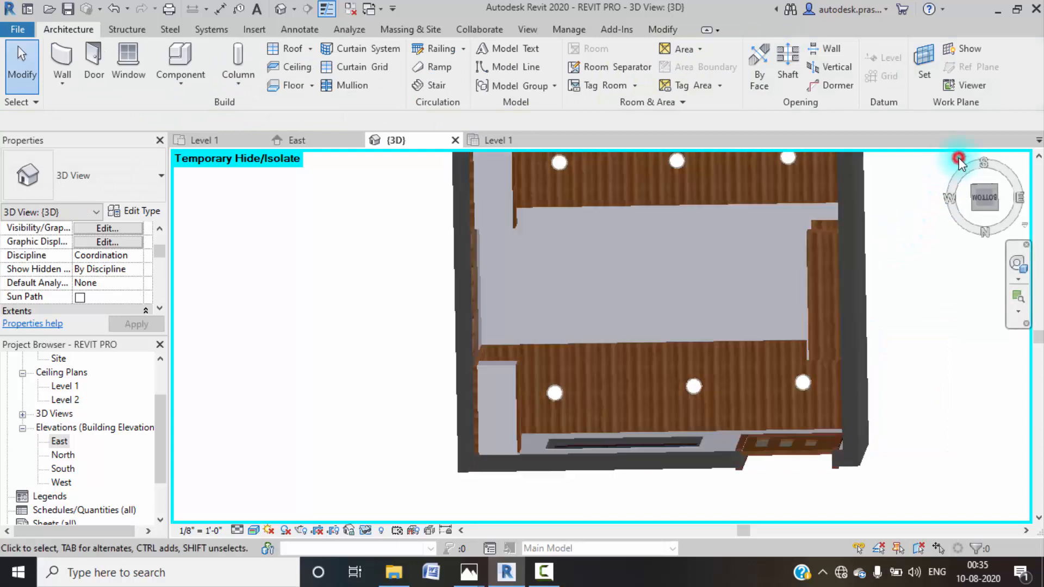
{"action": "middle_click_drag", "start_coordinate": [720, 476], "coordinate": [593, 353], "text": "shift"}
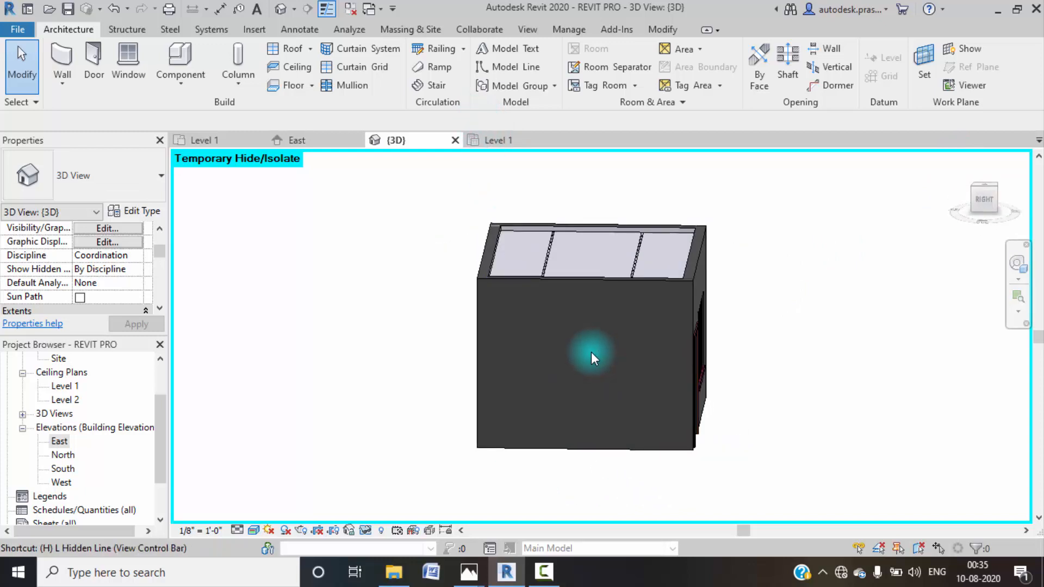
{"action": "key", "text": "r"}
{"action": "left_click", "coordinate": [625, 285]}
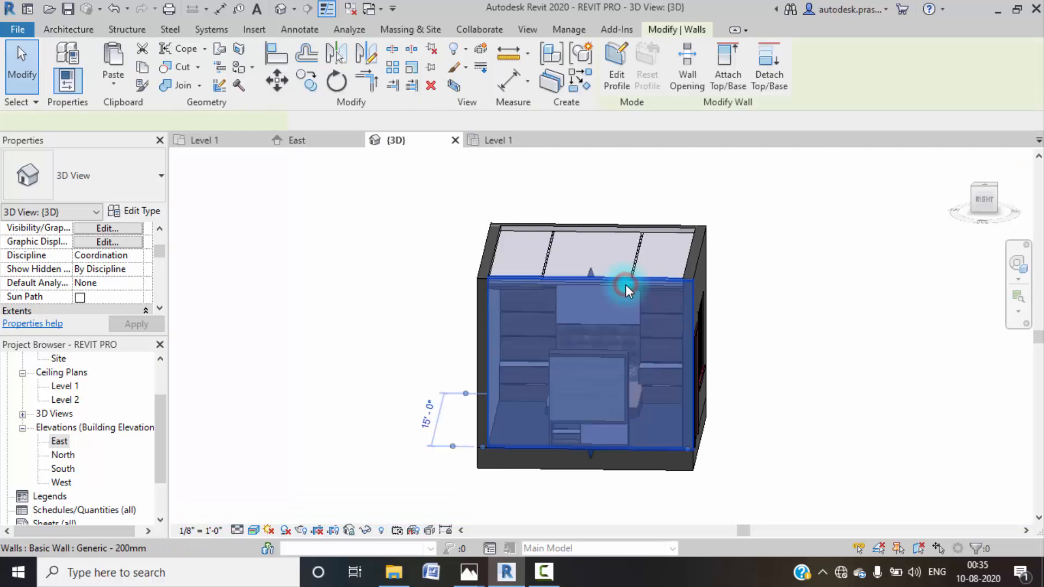
{"action": "key", "text": "h"}
{"action": "key", "text": "h"}
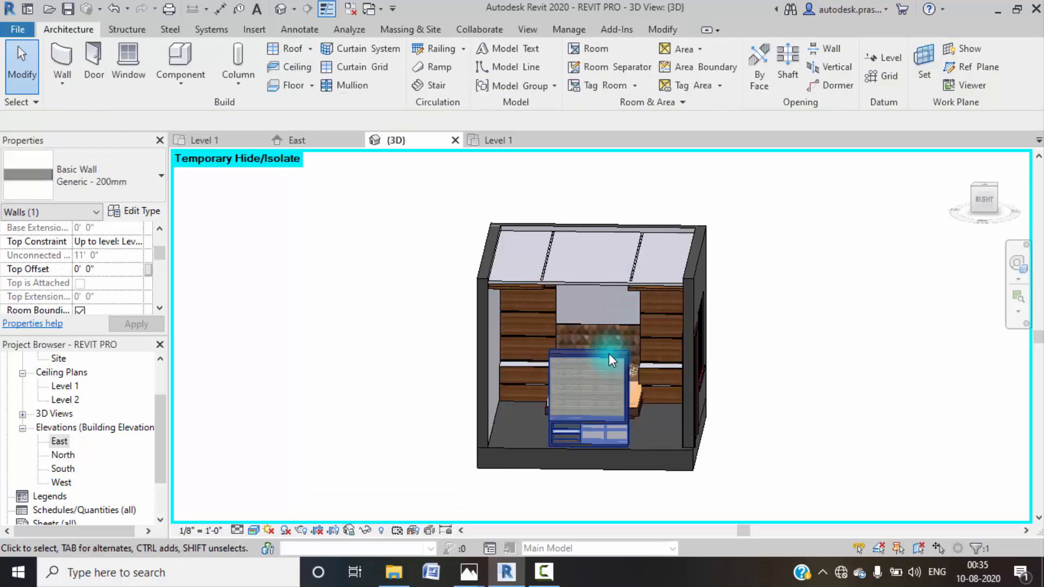
{"action": "key", "text": "Escape"}
- Temporarily hide the wall behind the bed's headboard on the opposite side of the room
{"action": "middle_click_drag", "start_coordinate": [567, 378], "coordinate": [528, 370], "text": "shift"}
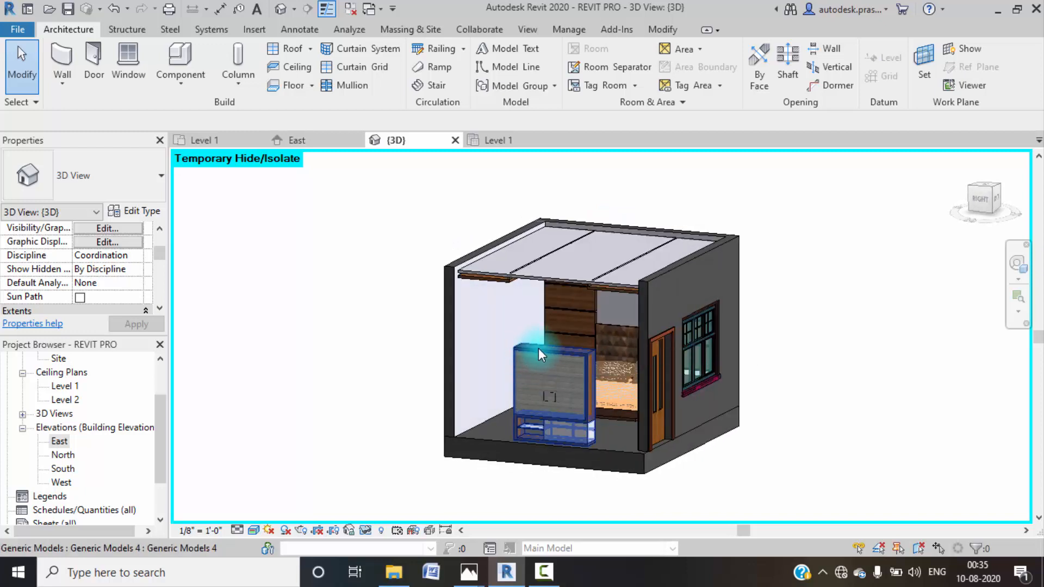
{"action": "scroll", "coordinate": [543, 358], "scroll_direction": "up", "scroll_amount": 3}
{"action": "scroll", "coordinate": [632, 368], "scroll_direction": "down", "scroll_amount": 5}
{"action": "middle_click_drag", "start_coordinate": [632, 367], "coordinate": [615, 336], "text": "shift"}
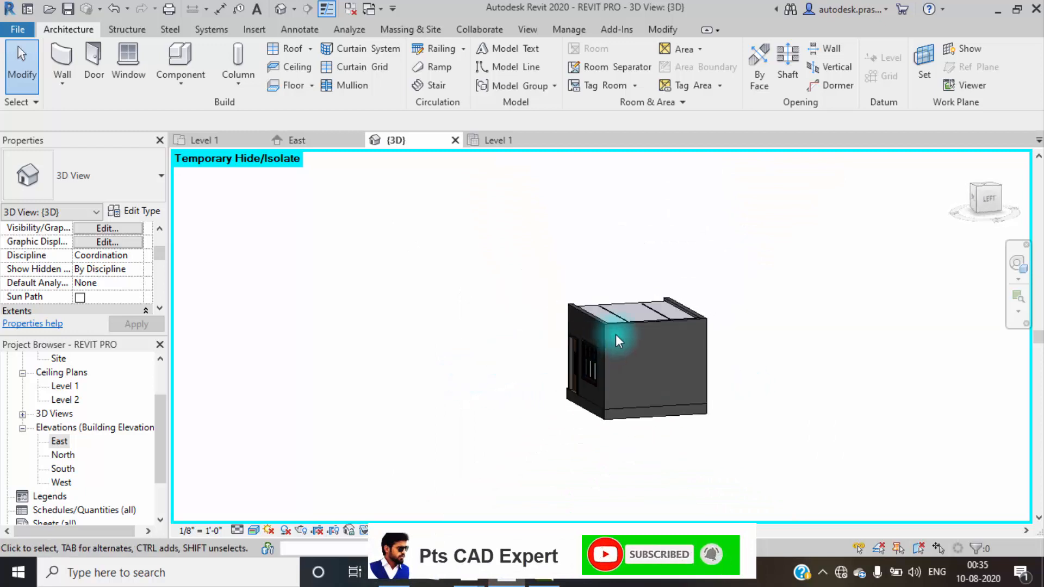
{"action": "left_click", "coordinate": [626, 325]}
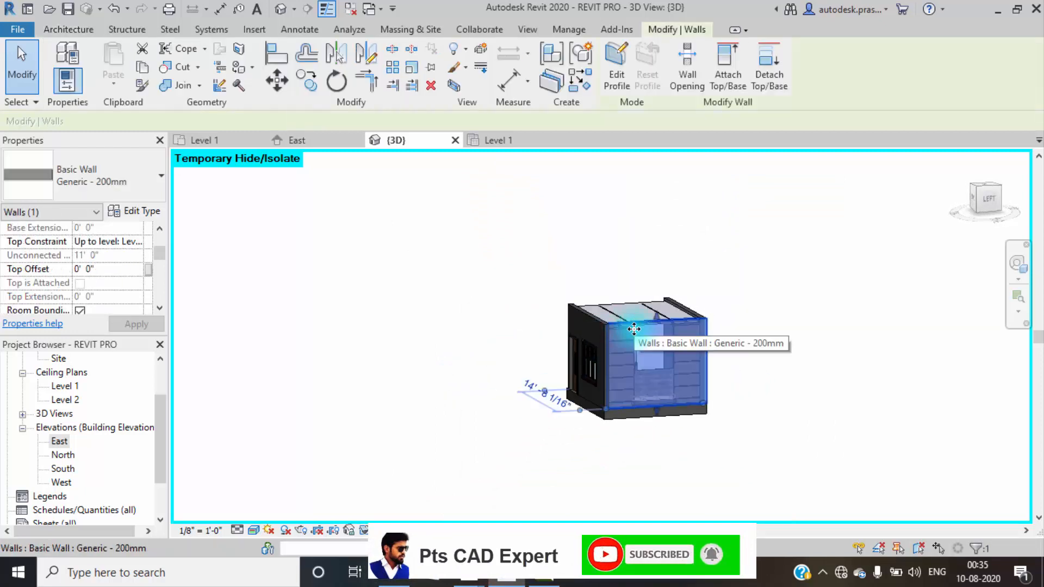
{"action": "key", "text": "Escape"}
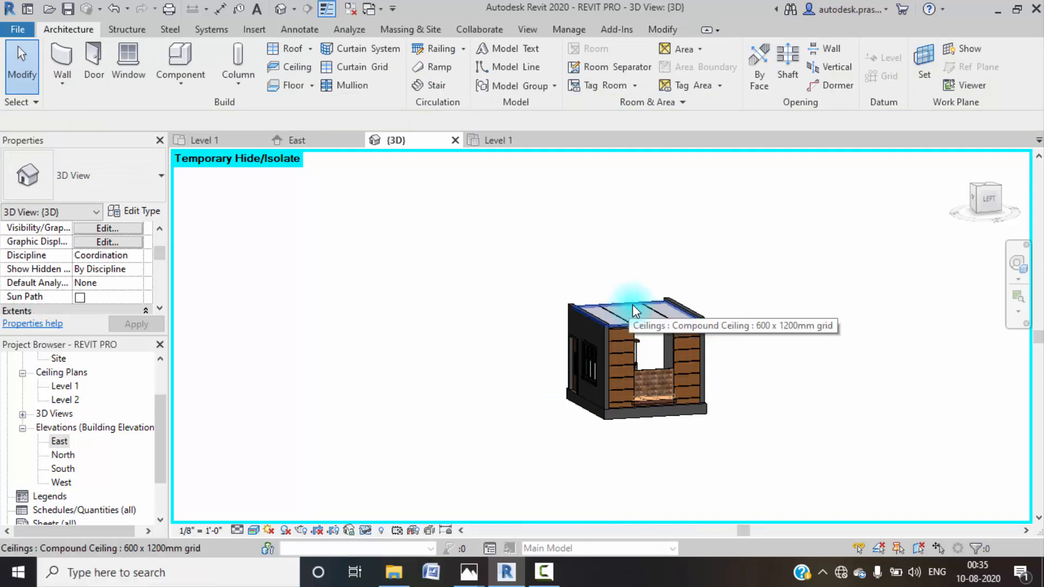
- Temporarily hide the patterned headboard panel and the wooden wall panels behind the bed
{"action": "middle_click_drag", "start_coordinate": [649, 361], "coordinate": [618, 324], "text": "shift"}
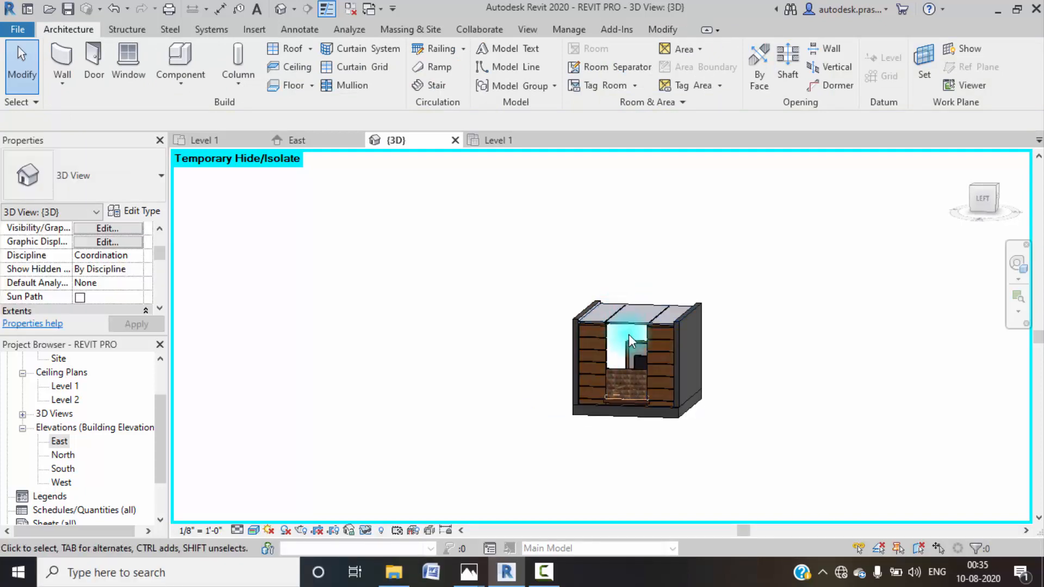
{"action": "scroll", "coordinate": [630, 332], "scroll_direction": "up", "scroll_amount": 5}
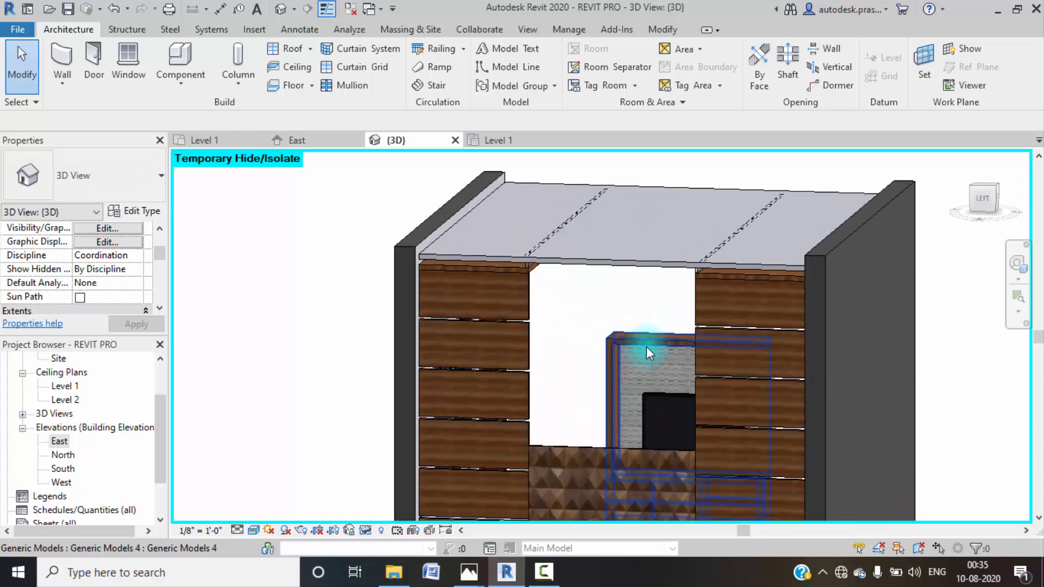
{"action": "left_click", "coordinate": [607, 449]}
{"action": "key", "text": "h"}
{"action": "key", "text": "h"}
{"action": "left_click", "coordinate": [707, 328]}
{"action": "key", "text": "h"}
{"action": "key", "text": "h"}
- Temporarily hide the bed and the two bedside units to clear the view to the TV unit
{"action": "middle_click_drag", "start_coordinate": [713, 385], "coordinate": [722, 250]}
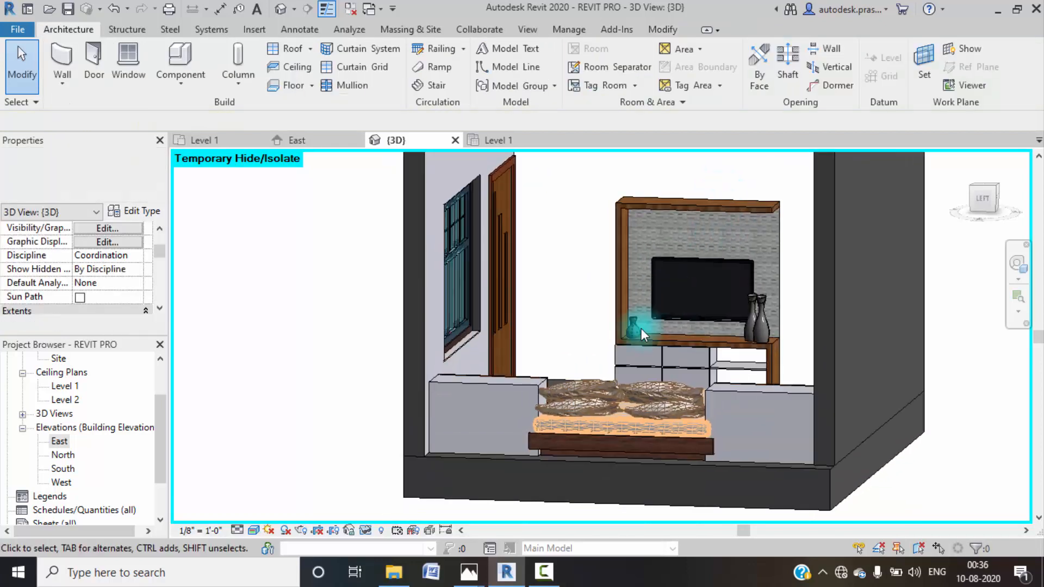
{"action": "left_click", "coordinate": [638, 389]}
{"action": "key", "text": "h"}
{"action": "key", "text": "h"}
{"action": "left_click", "coordinate": [532, 390]}
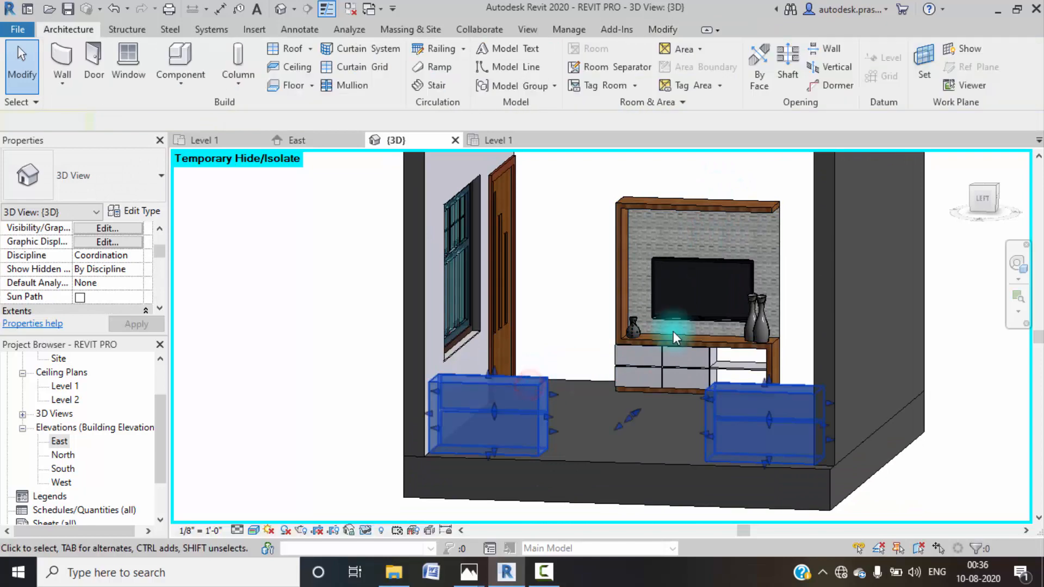
{"action": "key", "text": "h"}
{"action": "key", "text": "h"}
{"action": "middle_click_drag", "start_coordinate": [661, 367], "coordinate": [598, 430], "text": "shift"}
{"action": "scroll", "coordinate": [609, 374], "scroll_direction": "up", "scroll_amount": 3}
{"action": "middle_click_drag", "start_coordinate": [608, 374], "coordinate": [544, 413], "text": "shift"}
{"action": "left_click", "coordinate": [182, 70]}
{"action": "scroll", "coordinate": [536, 356], "scroll_direction": "up", "scroll_amount": 4}
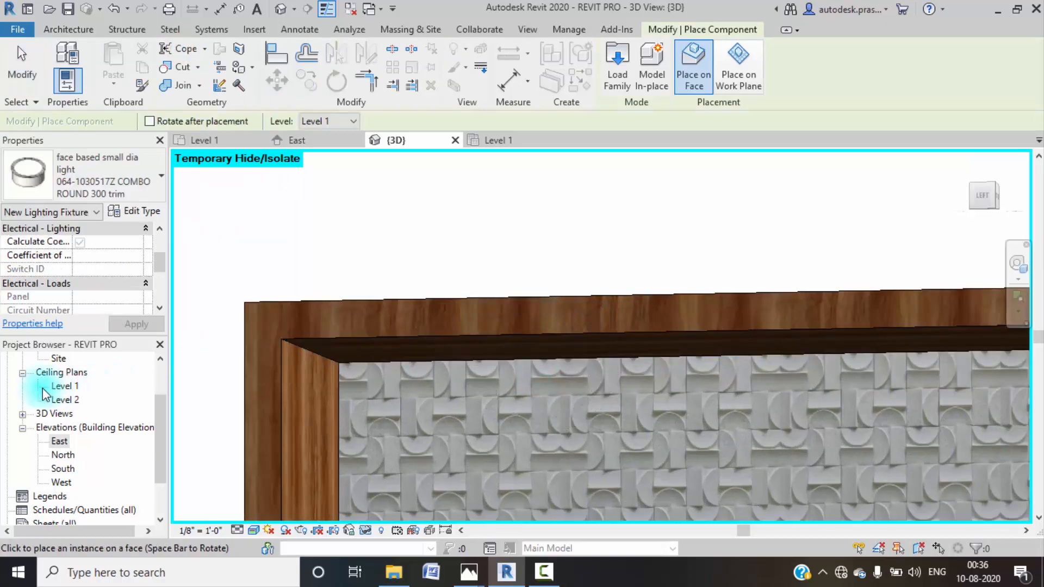
{"action": "scroll", "coordinate": [68, 387], "scroll_direction": "down", "scroll_amount": 2}
{"action": "scroll", "coordinate": [67, 391], "scroll_direction": "up", "scroll_amount": 3}
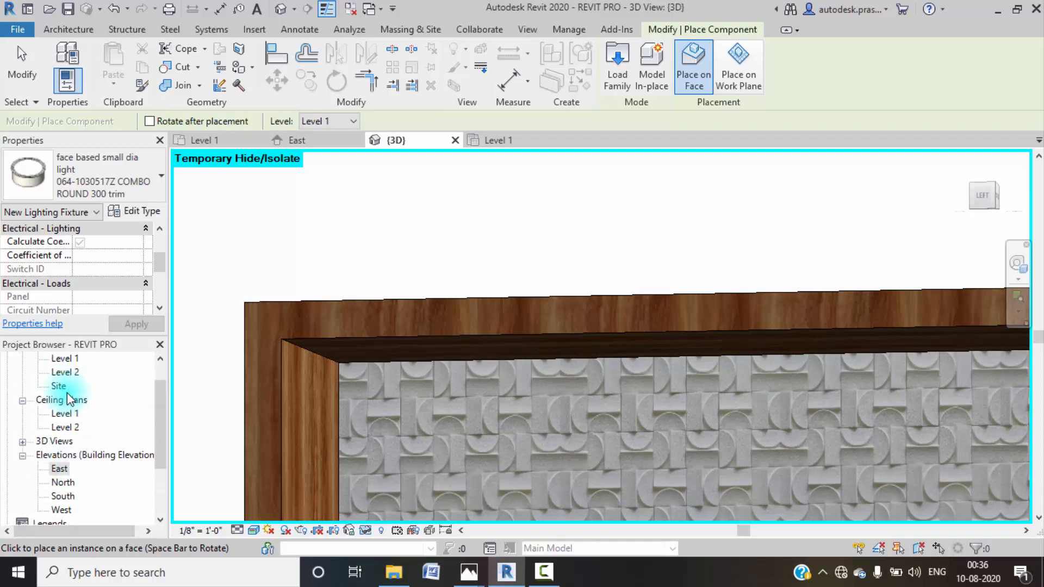
- Turn the 3D view to look at the room from the top, and end the light placement
{"action": "left_click", "coordinate": [964, 159]}
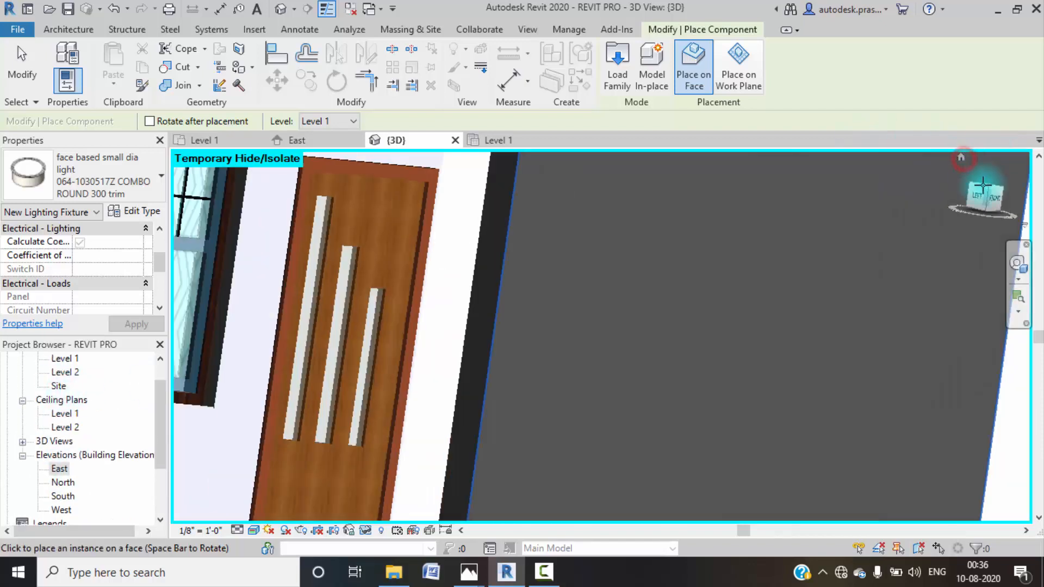
{"action": "left_click", "coordinate": [985, 187]}
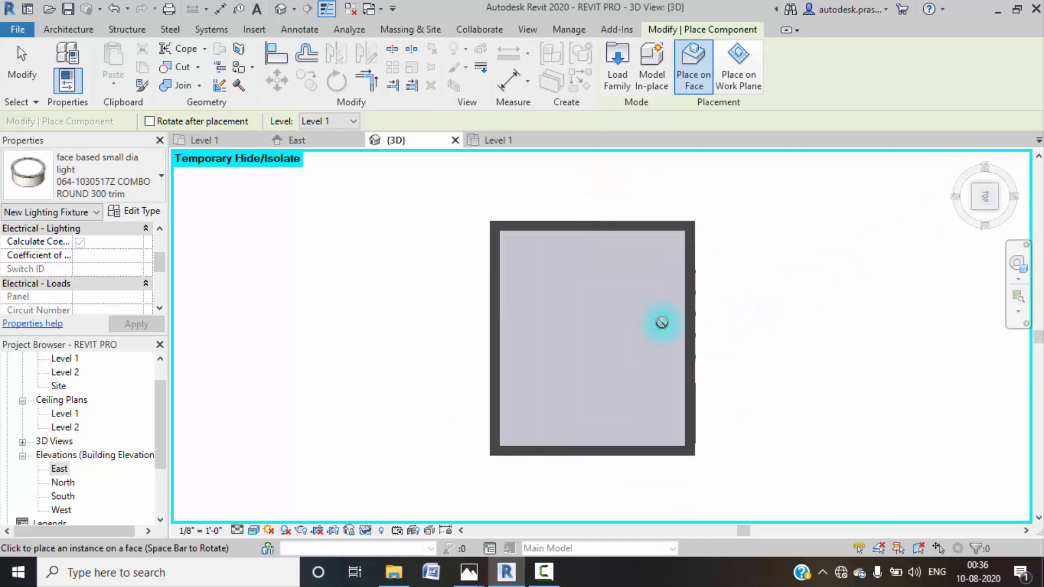
{"action": "key", "text": "Escape"}
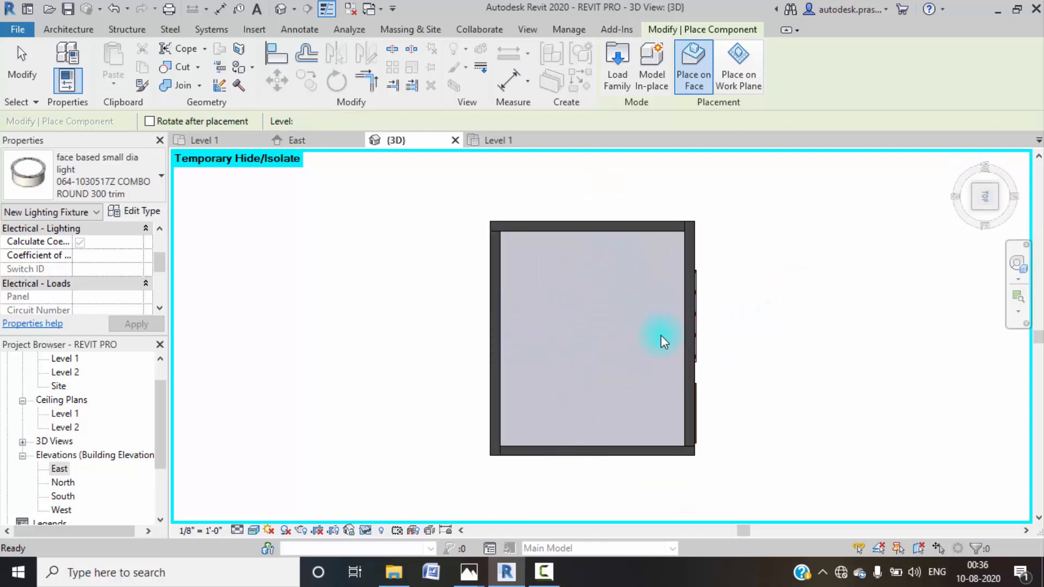
{"action": "key", "text": "Escape"}
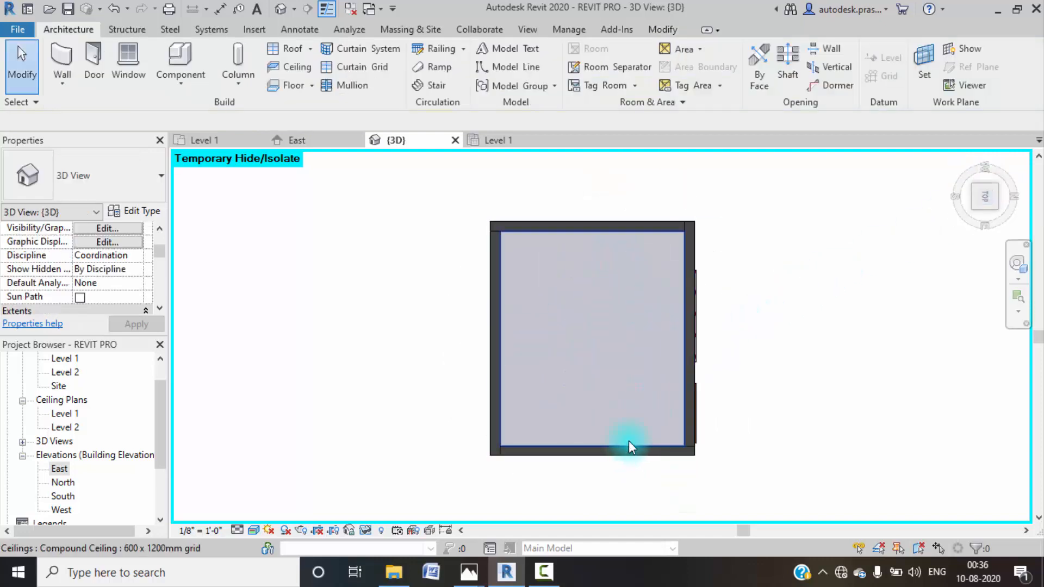
- Temporarily hide the compound ceiling to expose the wooden ceiling panels and the TV unit from above
{"action": "left_click", "coordinate": [684, 439]}
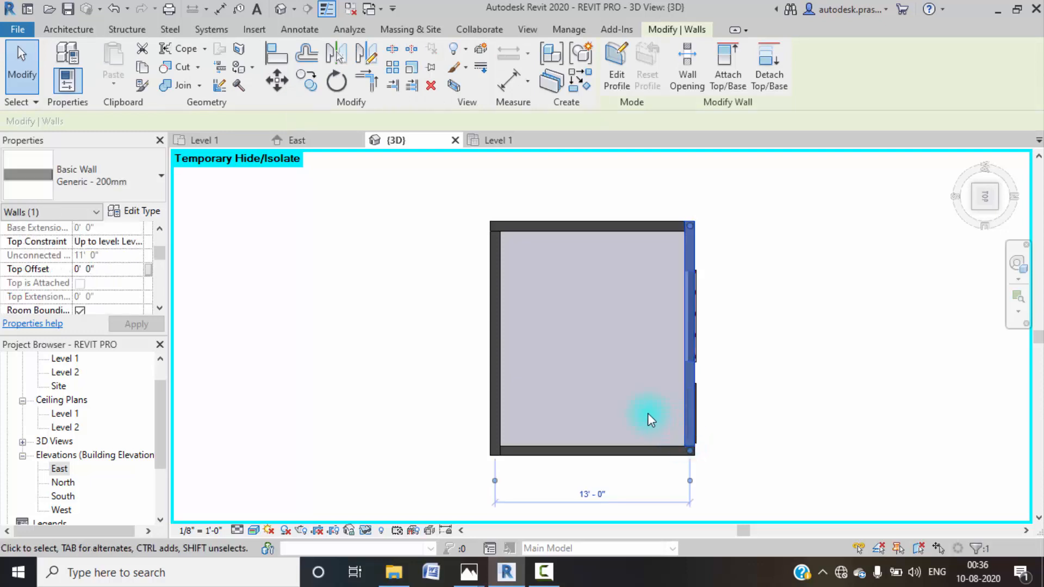
{"action": "key", "text": "Escape"}
{"action": "left_click", "coordinate": [646, 451]}
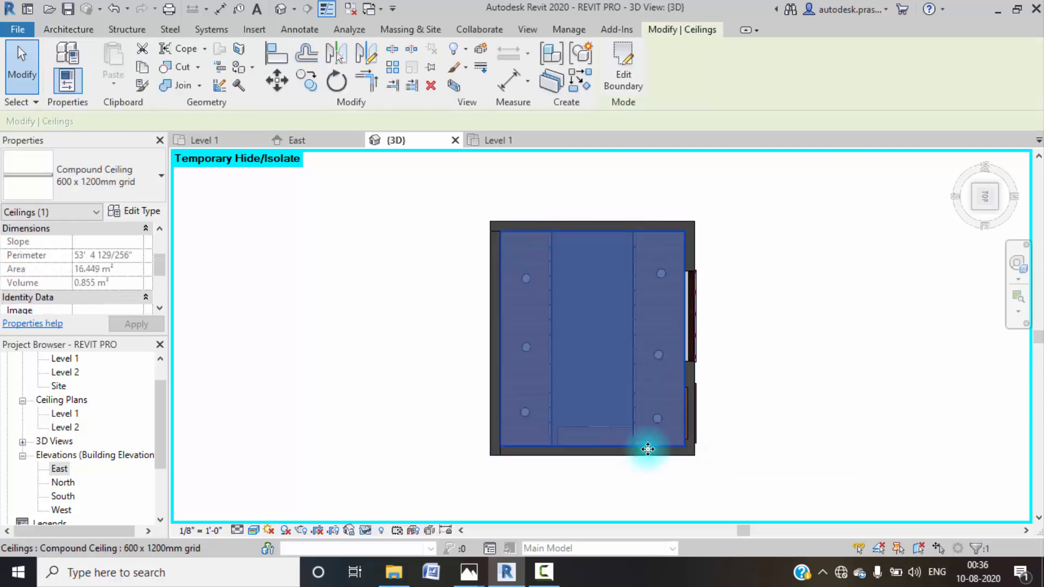
{"action": "key", "text": "h"}
{"action": "key", "text": "h"}
- Place two round face-based small-diameter lights on the upper face of the TV unit's top panel and end the placement
{"action": "scroll", "coordinate": [603, 437], "scroll_direction": "up", "scroll_amount": 5}
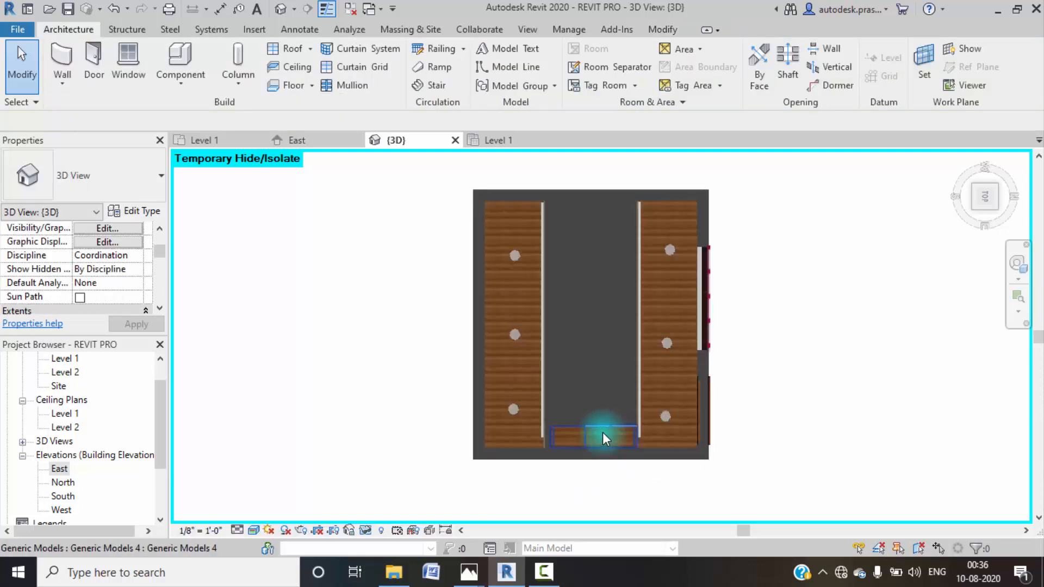
{"action": "scroll", "coordinate": [601, 436], "scroll_direction": "up", "scroll_amount": 2}
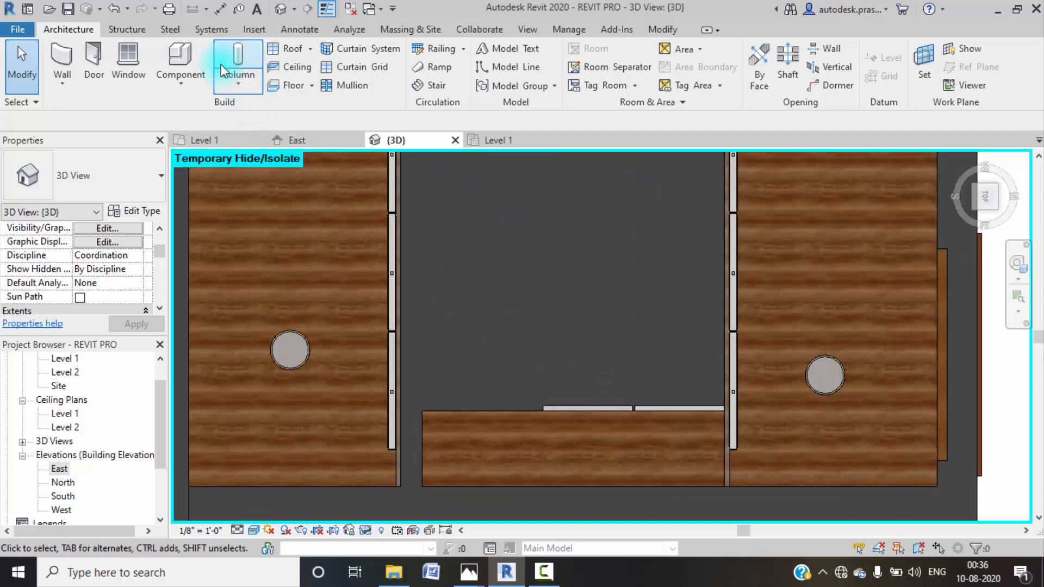
{"action": "left_click", "coordinate": [180, 57]}
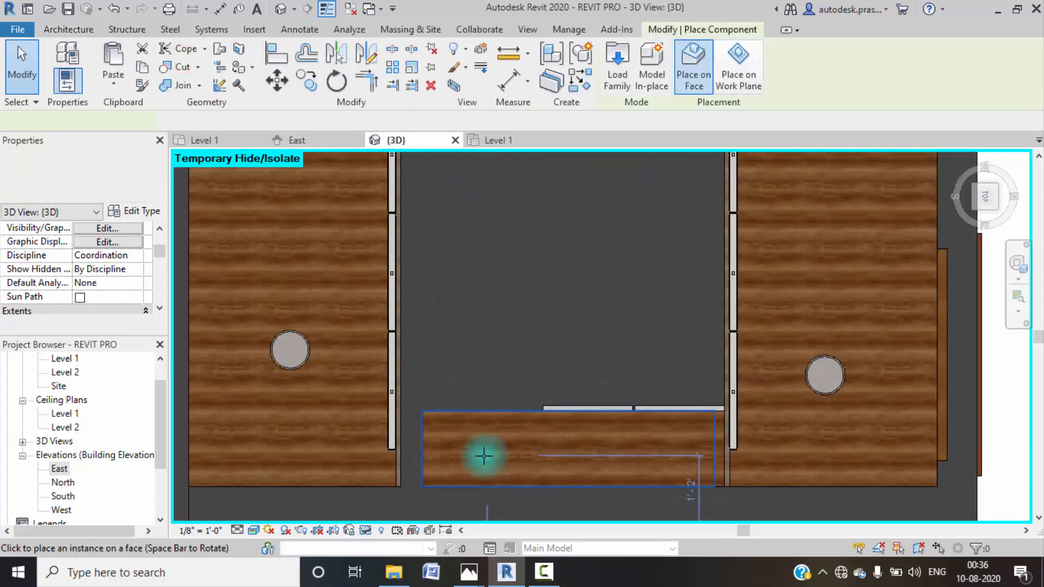
{"action": "left_click", "coordinate": [633, 451]}
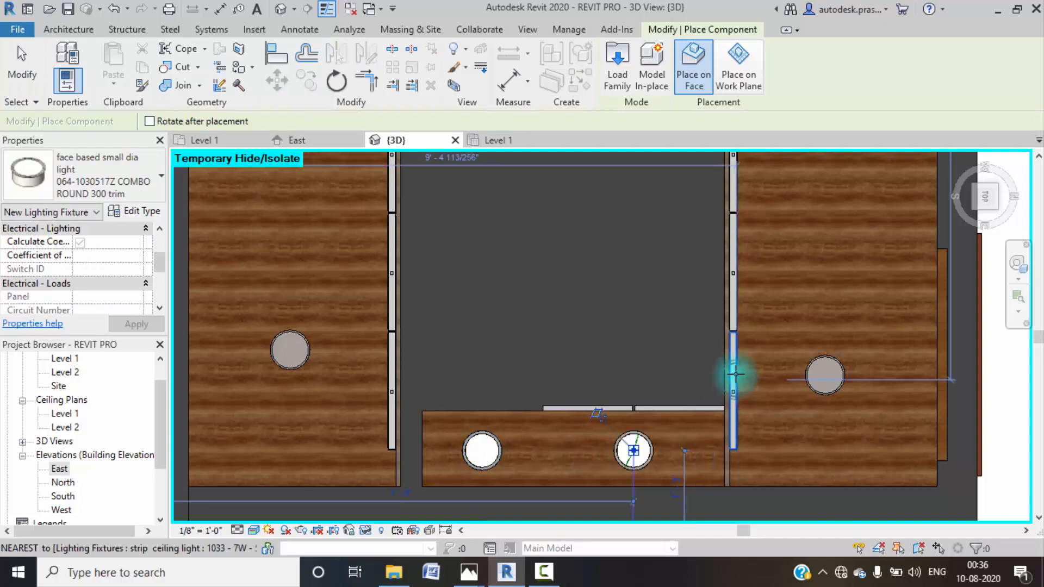
{"action": "key", "text": "Escape"}
{"action": "key", "text": "Escape"}
- Look at the TV unit's top panel from below and temporarily hide the element obstructing the view
{"action": "middle_click_drag", "start_coordinate": [545, 436], "coordinate": [751, 377], "text": "shift"}
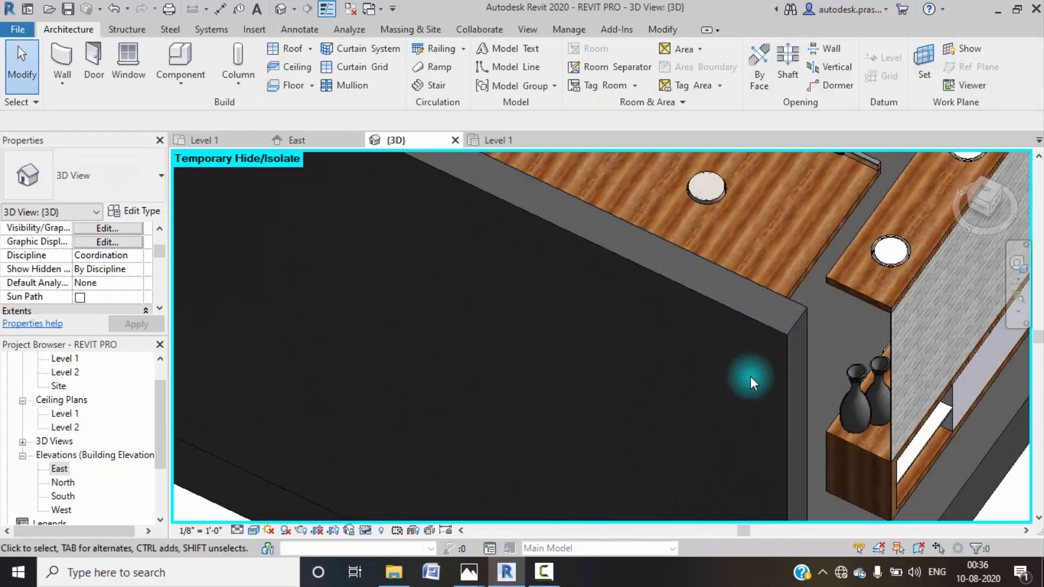
{"action": "middle_click_drag", "start_coordinate": [604, 298], "coordinate": [837, 142], "text": "shift"}
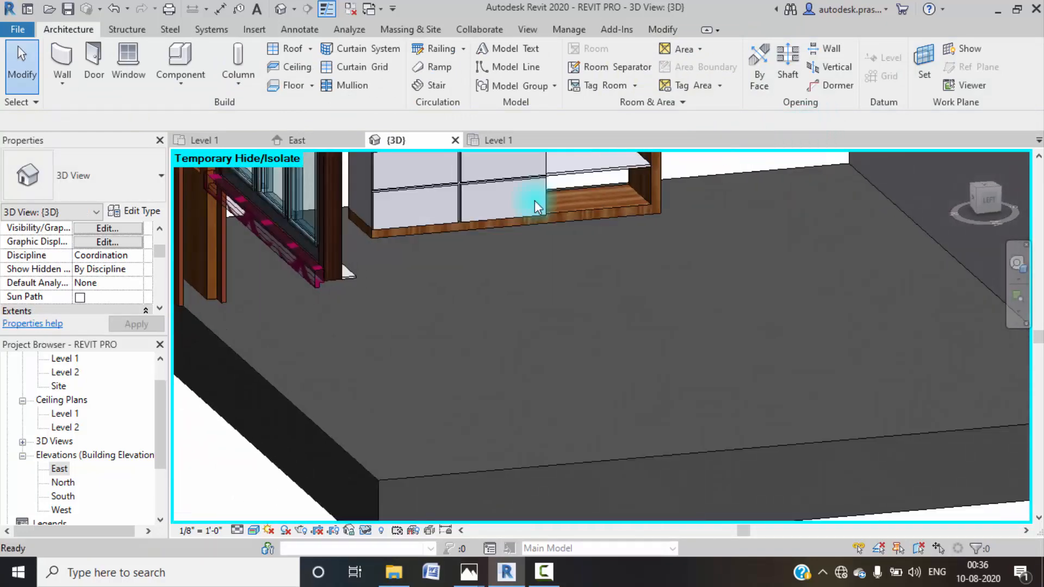
{"action": "left_click", "coordinate": [336, 234]}
{"action": "key", "text": "Escape"}
{"action": "middle_click_drag", "start_coordinate": [336, 237], "coordinate": [384, 514]}
{"action": "left_click", "coordinate": [238, 341]}
{"action": "key", "text": "h"}
{"action": "key", "text": "h"}
{"action": "mouse_move", "coordinate": [460, 263]}
{"action": "middle_mouse_down"}
{"action": "mouse_move", "coordinate": [414, 383]}
{"action": "mouse_move", "coordinate": [465, 282]}
{"action": "middle_mouse_up"}
{"action": "scroll", "coordinate": [390, 410], "scroll_direction": "up", "scroll_amount": 5}
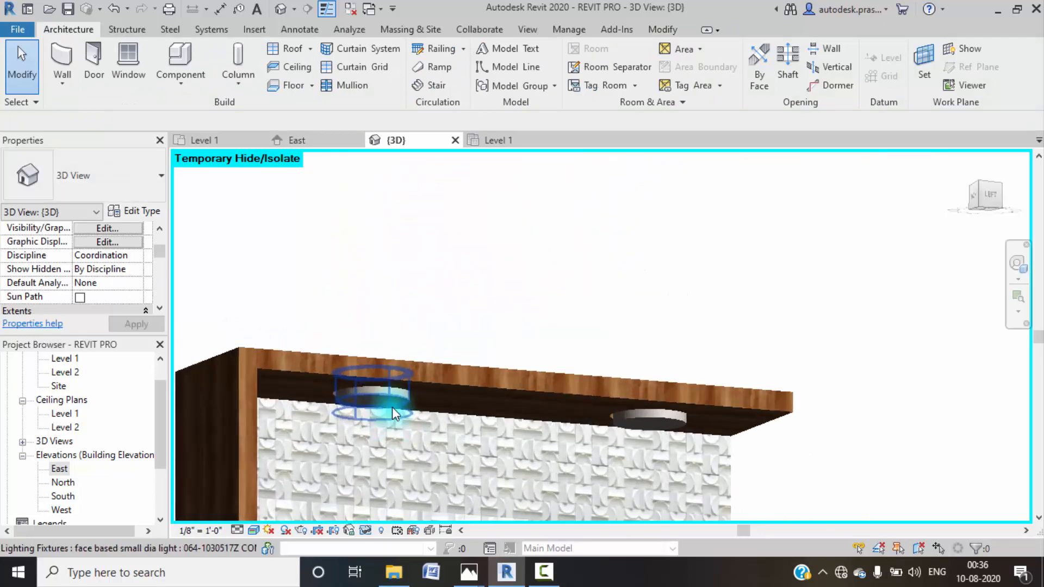
- Temporarily hide the two round lights placed on the TV unit's top panel
{"action": "left_click", "coordinate": [393, 399]}
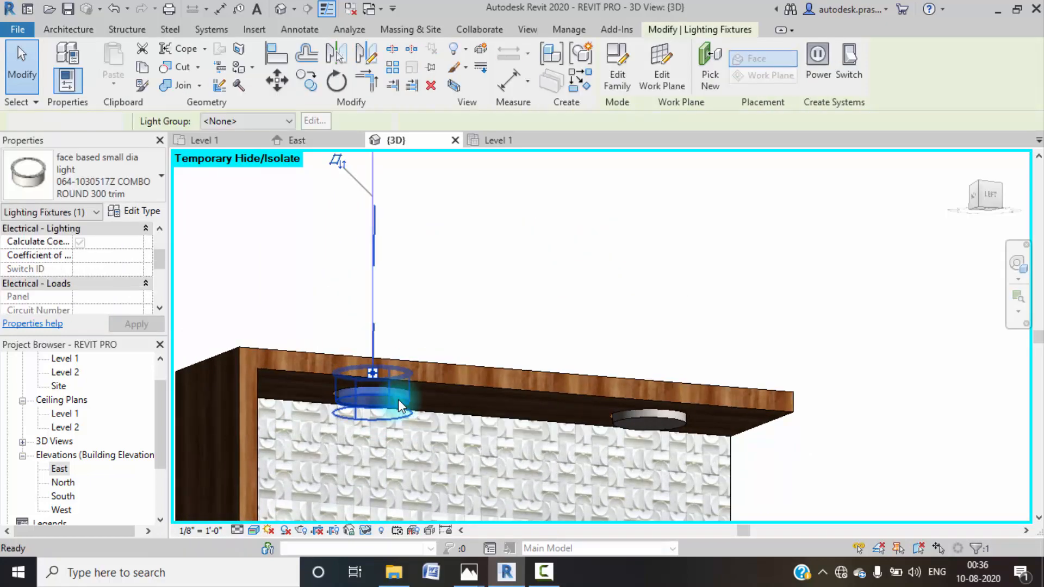
{"action": "key", "text": "h"}
{"action": "key", "text": "h"}
{"action": "left_click", "coordinate": [667, 416]}
{"action": "key", "text": "h"}
{"action": "key", "text": "h"}
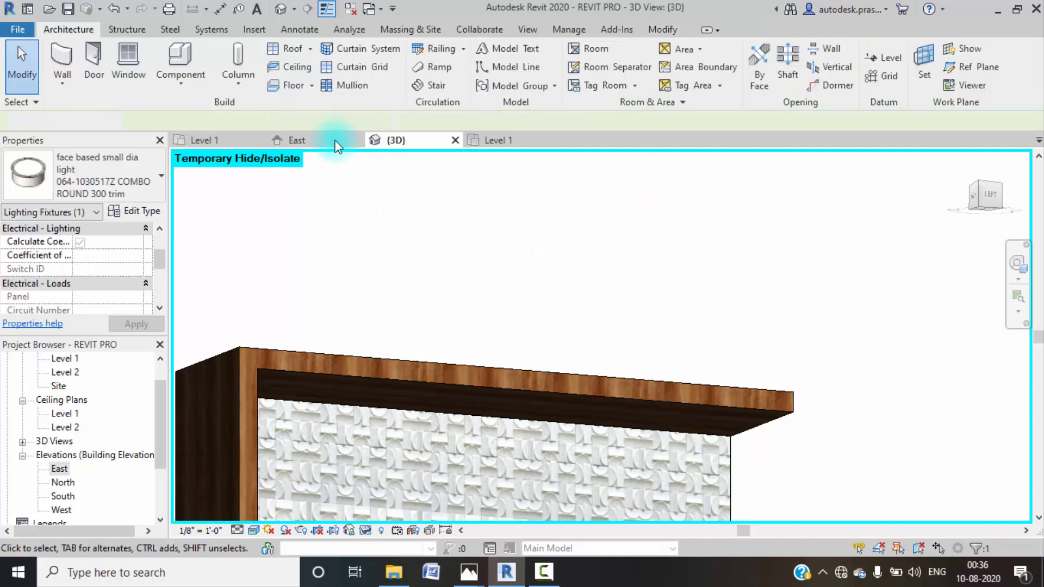
- Place two round face-based small-diameter lights on the underside of the TV unit's top panel
{"action": "left_click", "coordinate": [353, 405]}
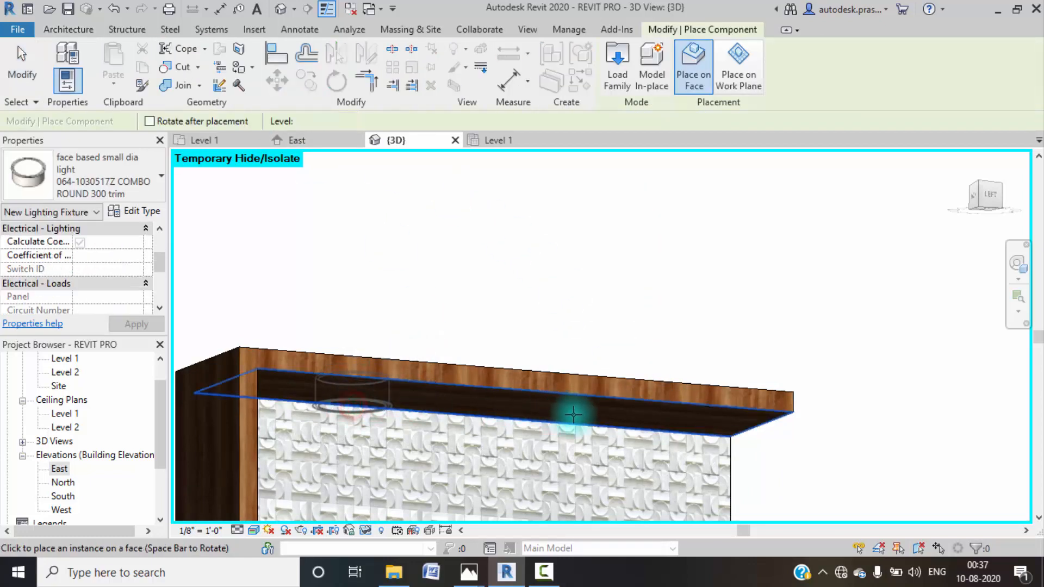
{"action": "left_click", "coordinate": [635, 420]}
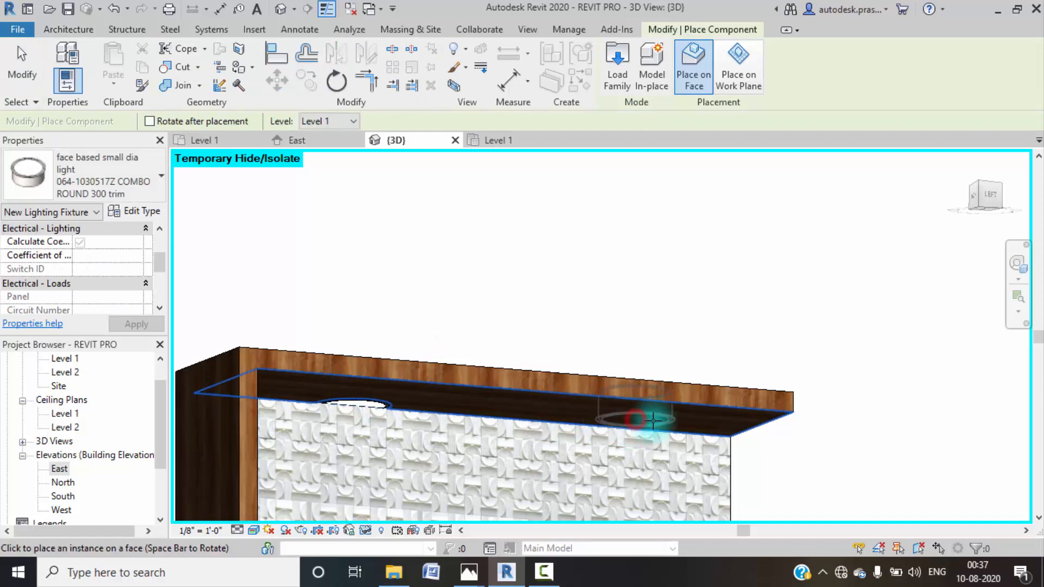
{"action": "key", "text": "Escape"}
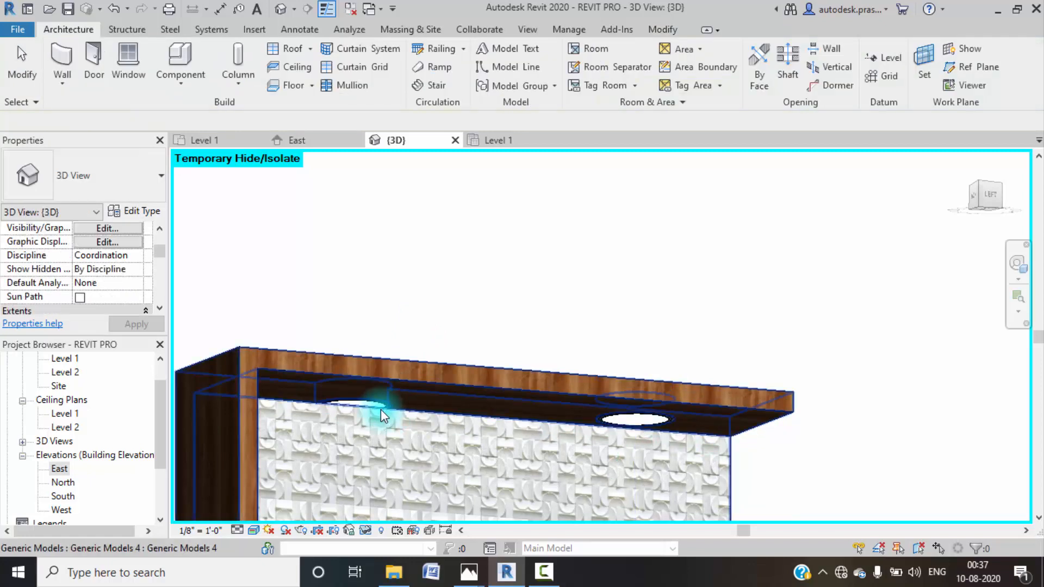
- In the top view, move the round light overlapping the TV unit panel's rear edge to the middle of the panel's depth
{"action": "left_click", "coordinate": [379, 405]}
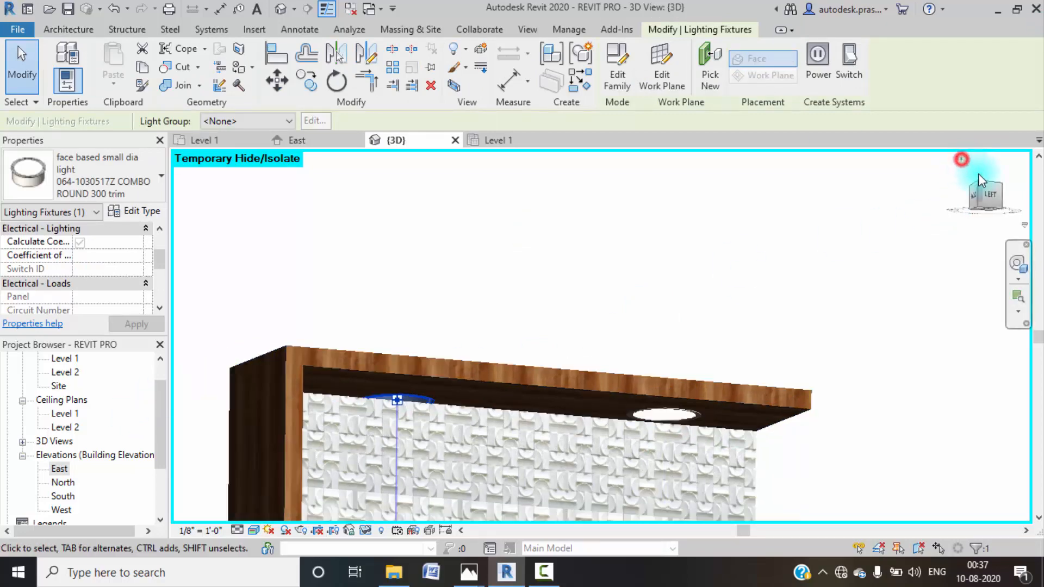
{"action": "left_click", "coordinate": [977, 171]}
{"action": "left_click", "coordinate": [984, 189]}
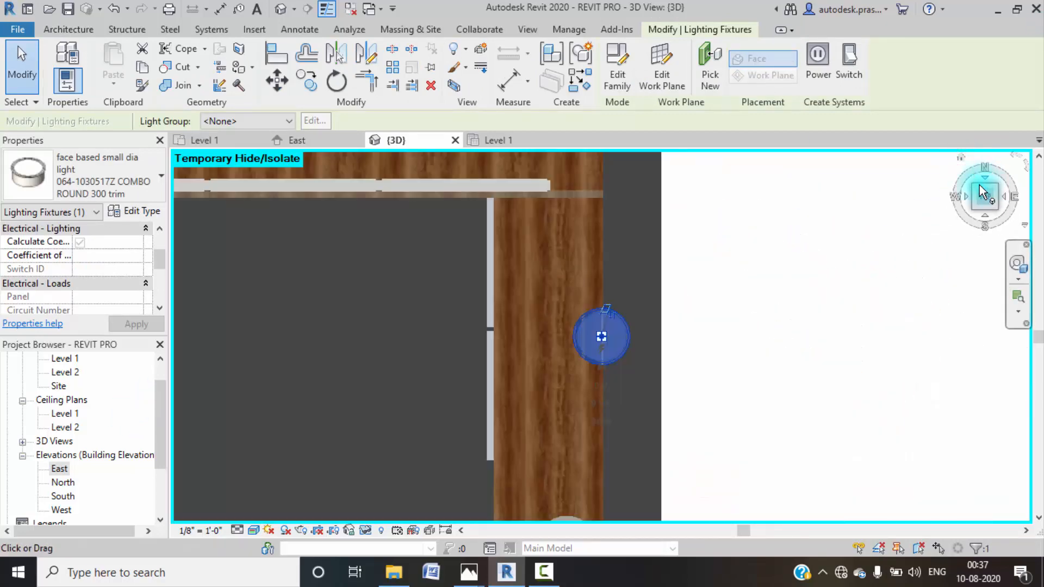
{"action": "key", "text": "m"}
{"action": "key", "text": "v"}
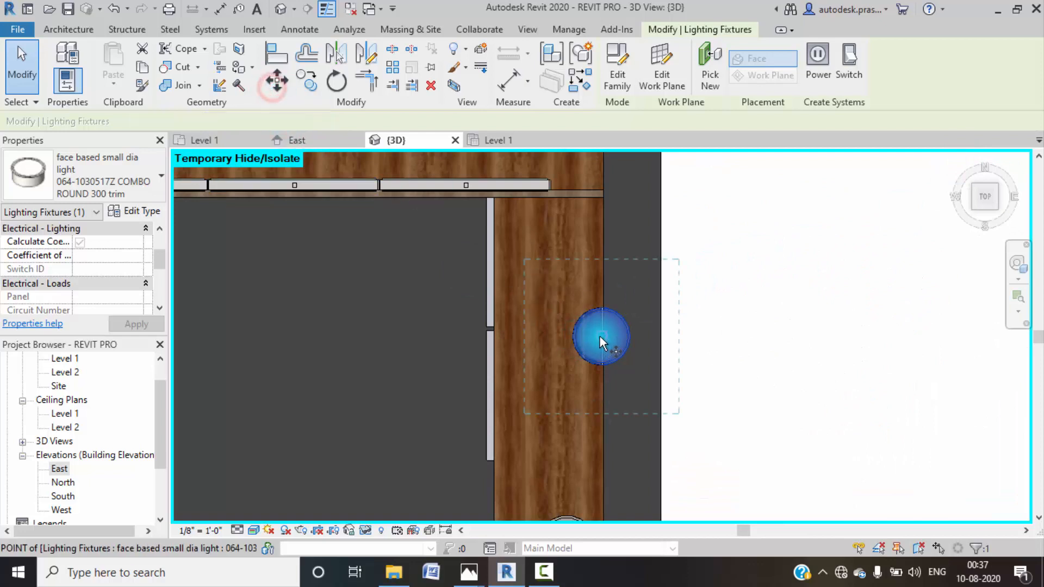
{"action": "left_click", "coordinate": [601, 335]}
{"action": "left_click", "coordinate": [548, 333]}
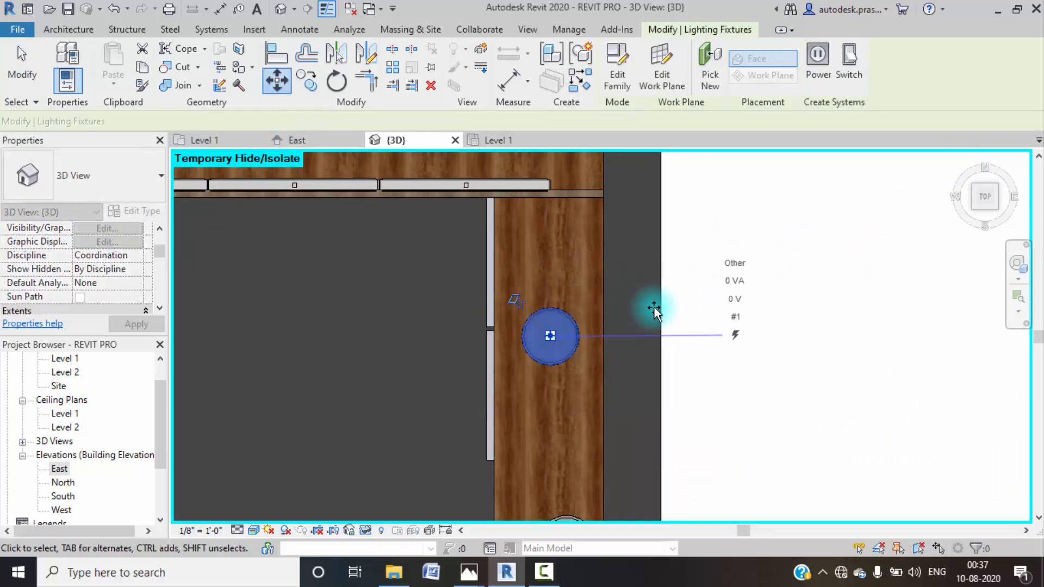
- Move the other round light near the TV unit panel's free end to the middle of the panel's depth
{"action": "scroll", "coordinate": [666, 309], "scroll_direction": "down", "scroll_amount": 2}
{"action": "scroll", "coordinate": [619, 376], "scroll_direction": "down", "scroll_amount": 1}
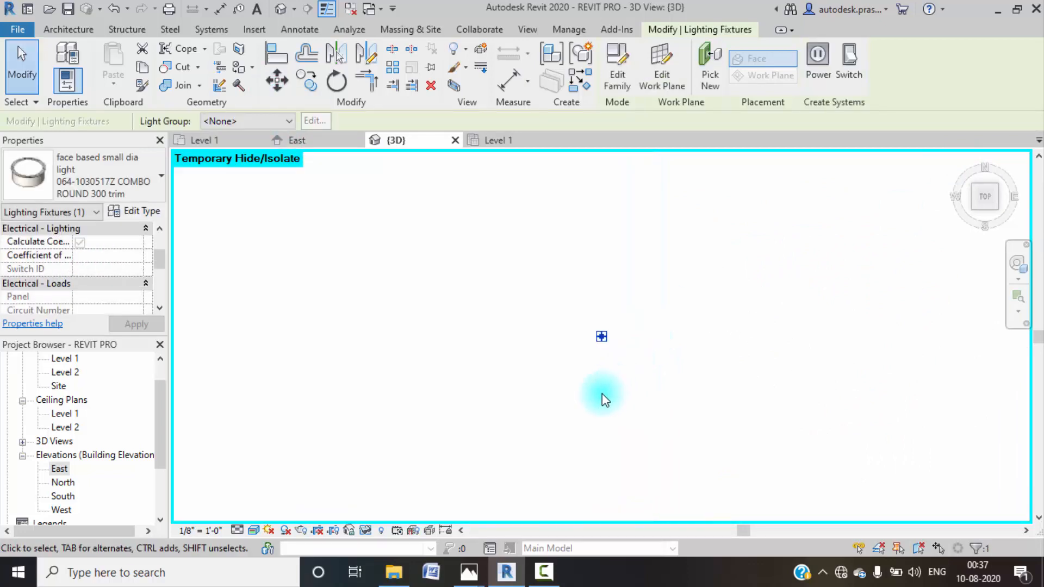
{"action": "left_click", "coordinate": [987, 203]}
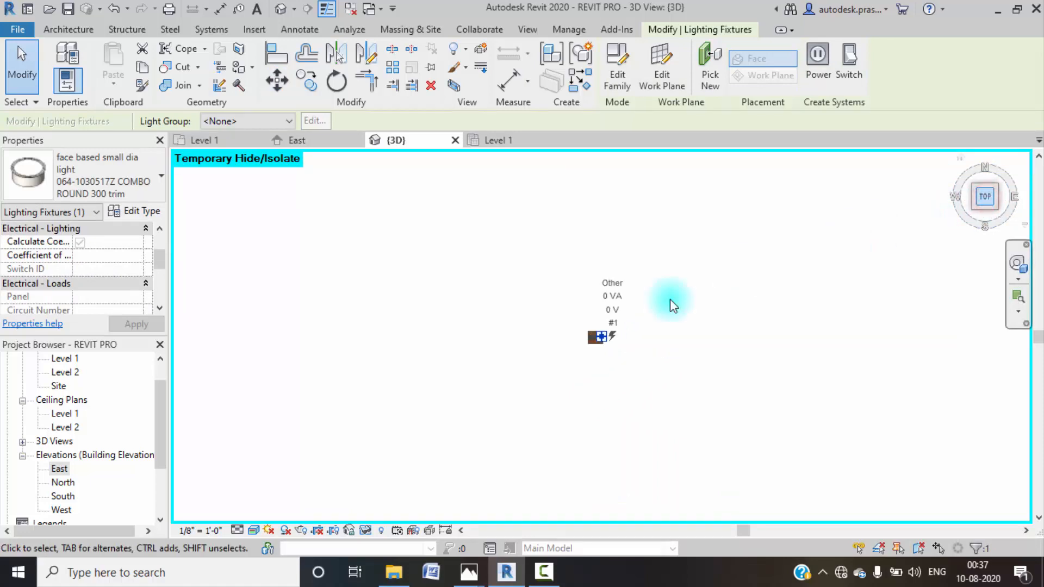
{"action": "scroll", "coordinate": [616, 350], "scroll_direction": "up", "scroll_amount": 5}
{"action": "middle_click_drag", "start_coordinate": [598, 457], "coordinate": [596, 330]}
{"action": "left_click", "coordinate": [596, 333]}
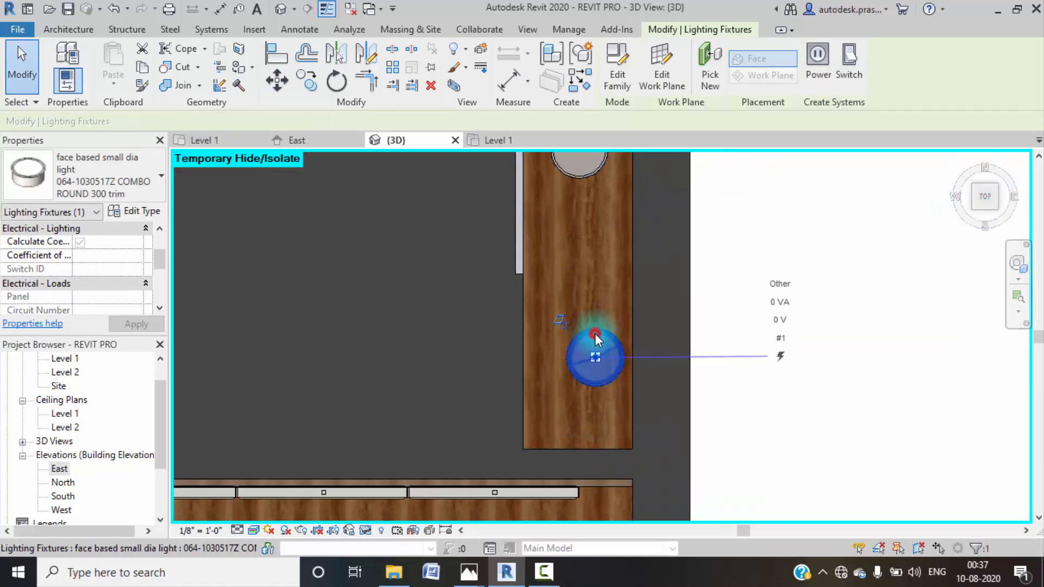
{"action": "left_click", "coordinate": [278, 81]}
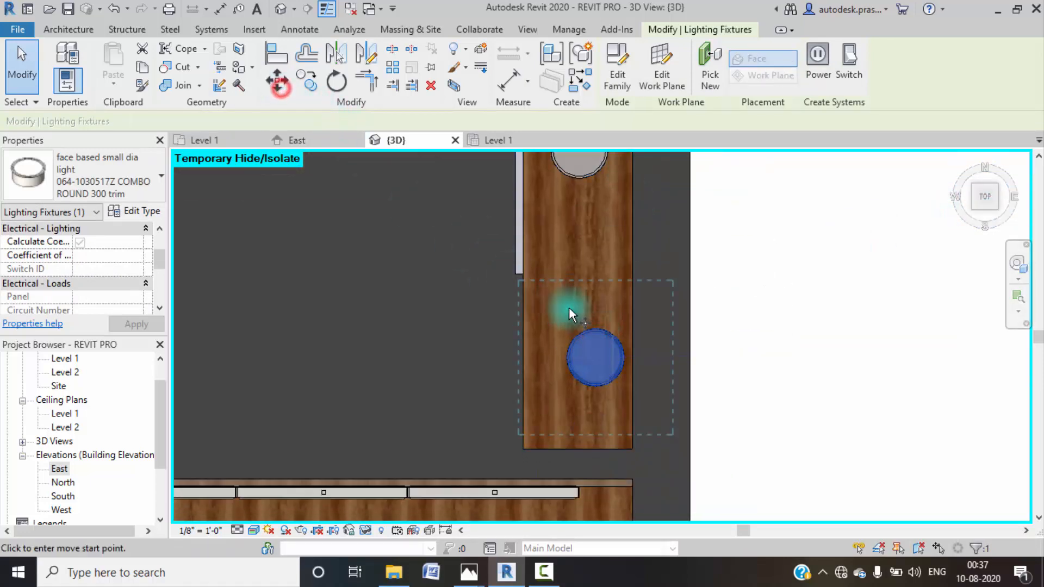
{"action": "left_click", "coordinate": [592, 355]}
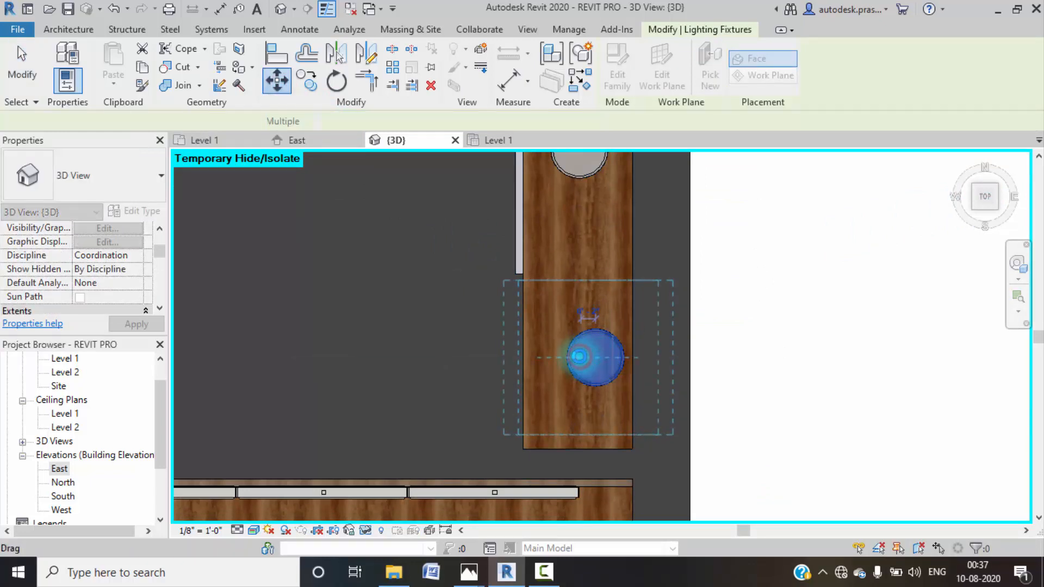
{"action": "left_click", "coordinate": [839, 380]}
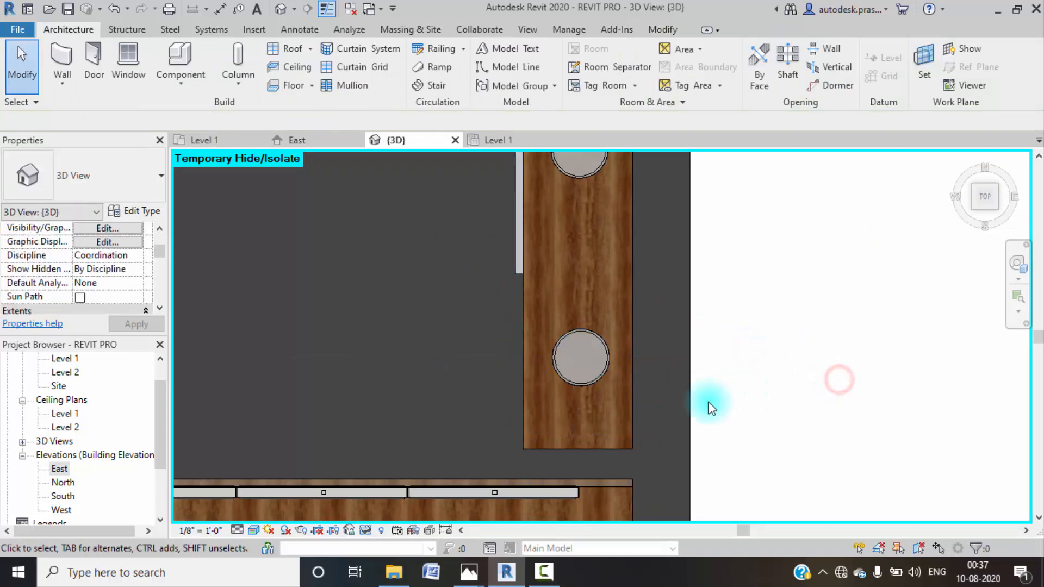
- Reset the temporary hide/isolate and turn the 3D view to see the whole room from outside
{"action": "scroll", "coordinate": [704, 416], "scroll_direction": "down", "scroll_amount": 2}
{"action": "middle_click_drag", "start_coordinate": [670, 455], "coordinate": [778, 102], "text": "shift"}
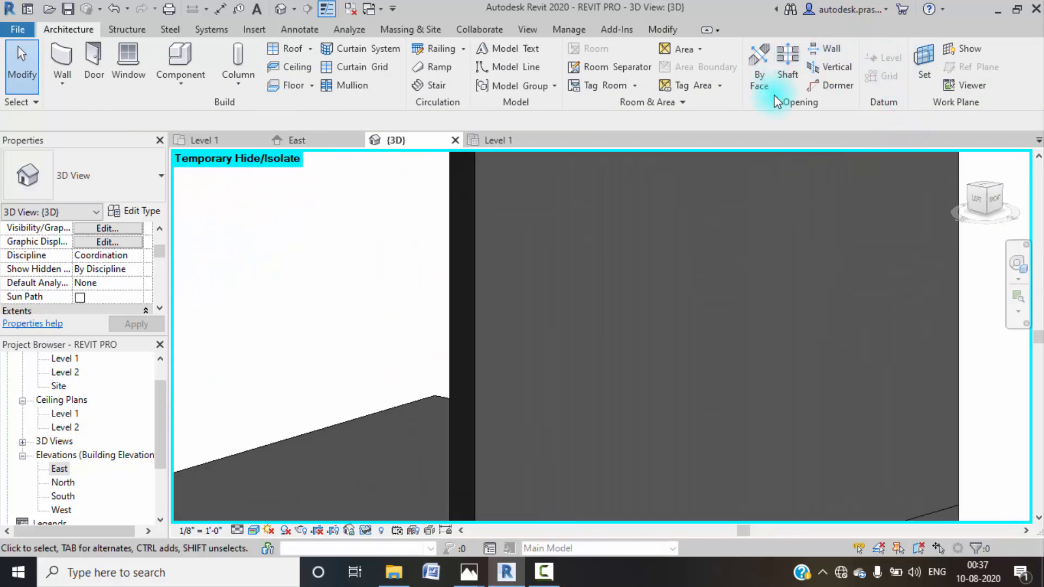
{"action": "key", "text": "h"}
{"action": "key", "text": "r"}
{"action": "scroll", "coordinate": [706, 202], "scroll_direction": "down", "scroll_amount": 3}
{"action": "middle_click_drag", "start_coordinate": [706, 203], "coordinate": [623, 275], "text": "shift"}
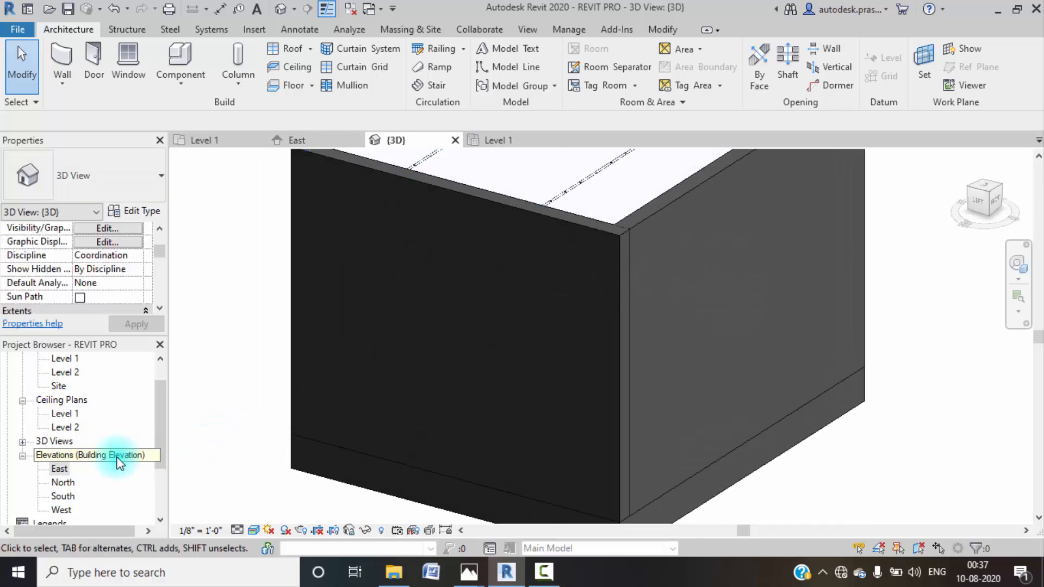
- From the Level 1 floor plan, create a perspective camera view looking from the TV unit side toward the bed's headboard
{"action": "scroll", "coordinate": [78, 438], "scroll_direction": "up", "scroll_amount": 1}
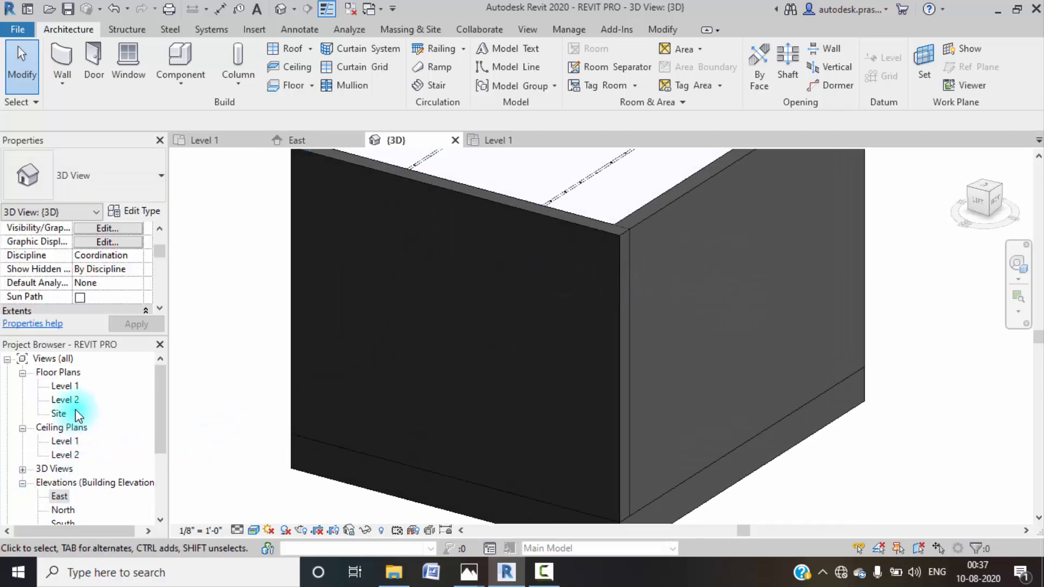
{"action": "double_click", "coordinate": [66, 386]}
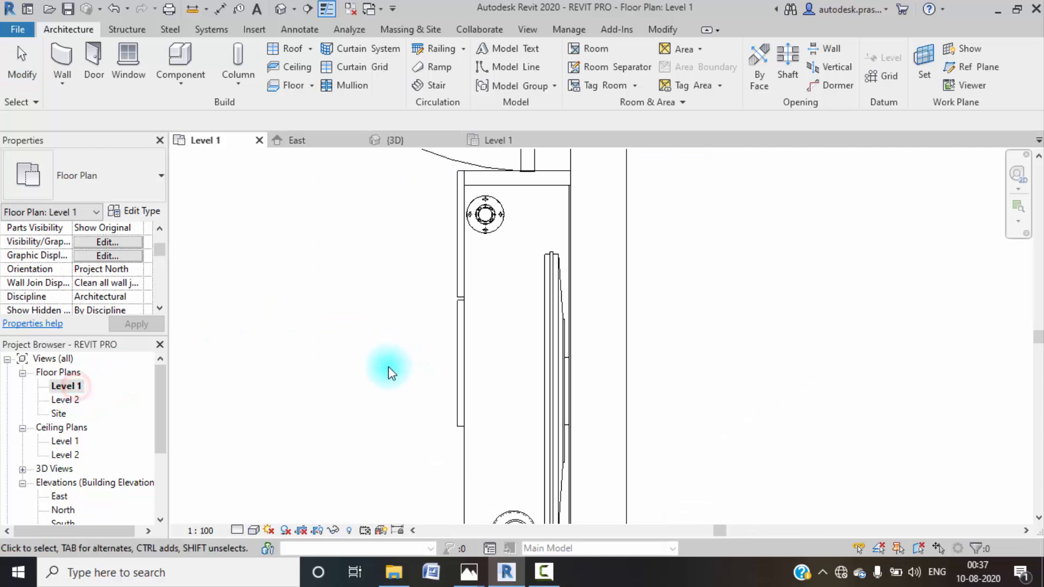
{"action": "scroll", "coordinate": [402, 375], "scroll_direction": "down", "scroll_amount": 4}
{"action": "middle_click_drag", "start_coordinate": [438, 383], "coordinate": [519, 353]}
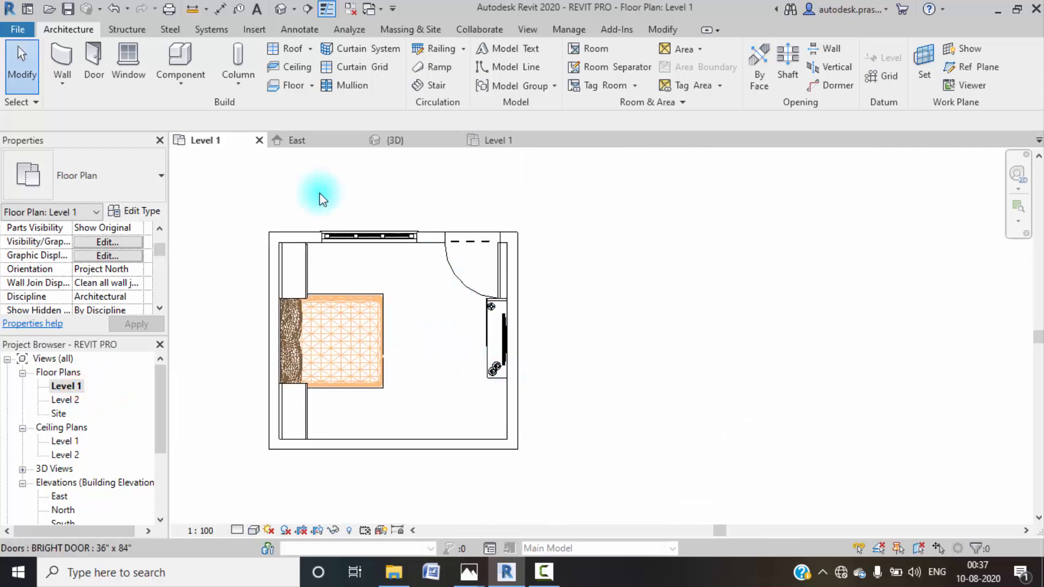
{"action": "left_click", "coordinate": [295, 15]}
{"action": "left_click", "coordinate": [310, 48]}
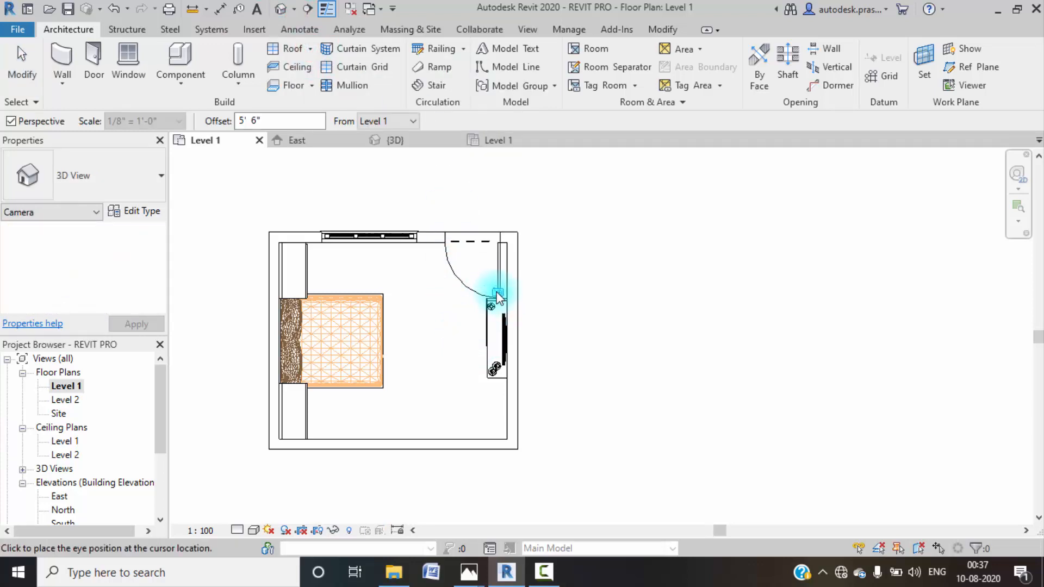
{"action": "left_click", "coordinate": [293, 334]}
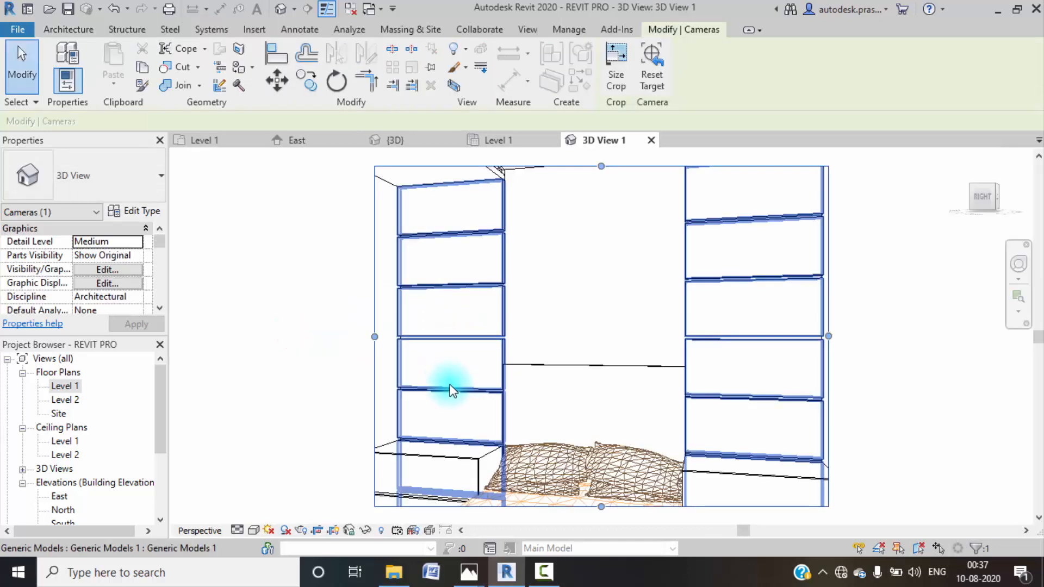
- Enlarge the camera view's crop region on all four sides to include the whole bed, the ceiling and the window
{"action": "scroll", "coordinate": [450, 387], "scroll_direction": "down", "scroll_amount": 4}
{"action": "middle_click_drag", "start_coordinate": [450, 384], "coordinate": [507, 357]}
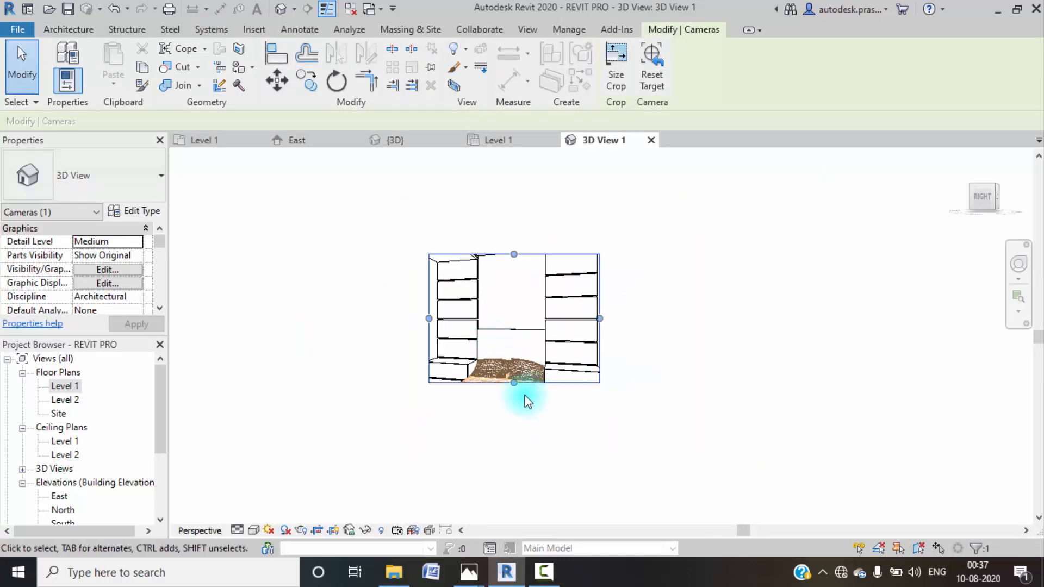
{"action": "left_click_drag", "start_coordinate": [514, 383], "coordinate": [514, 465]}
{"action": "left_click_drag", "start_coordinate": [429, 359], "coordinate": [362, 360]}
{"action": "left_click_drag", "start_coordinate": [600, 360], "coordinate": [673, 356]}
{"action": "left_click_drag", "start_coordinate": [517, 254], "coordinate": [518, 174]}
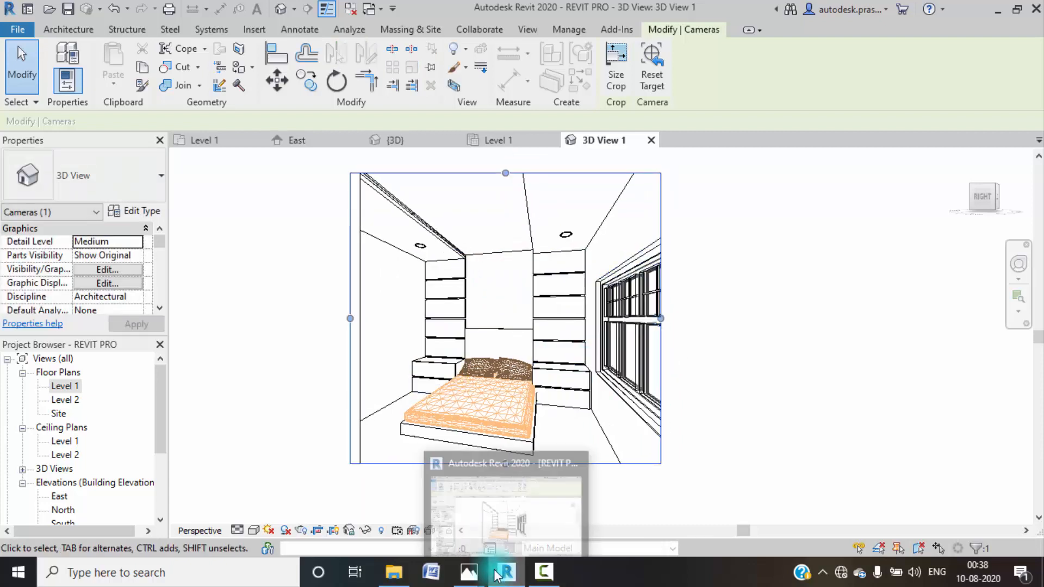
- Set the camera view's visual style to Realistic
{"action": "left_click", "coordinate": [254, 530]}
{"action": "left_click", "coordinate": [291, 504]}
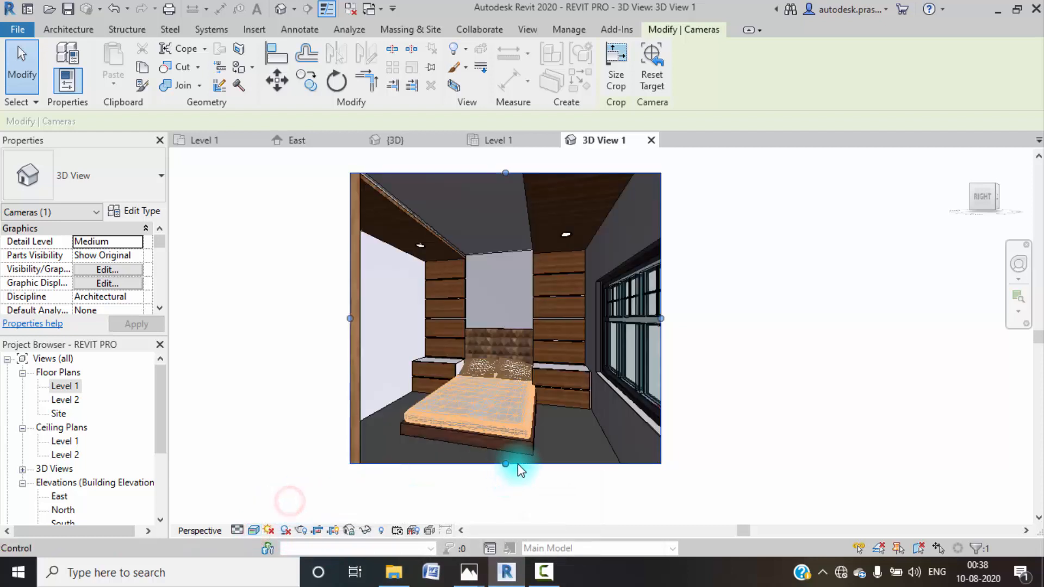
{"action": "left_click", "coordinate": [531, 457]}
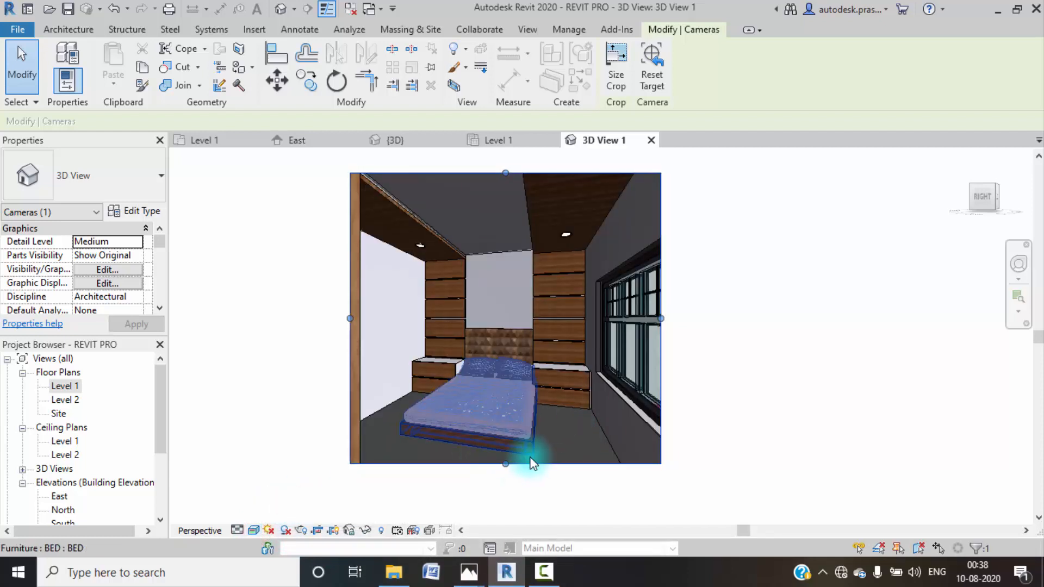
{"action": "scroll", "coordinate": [480, 439], "scroll_direction": "down", "scroll_amount": 2}
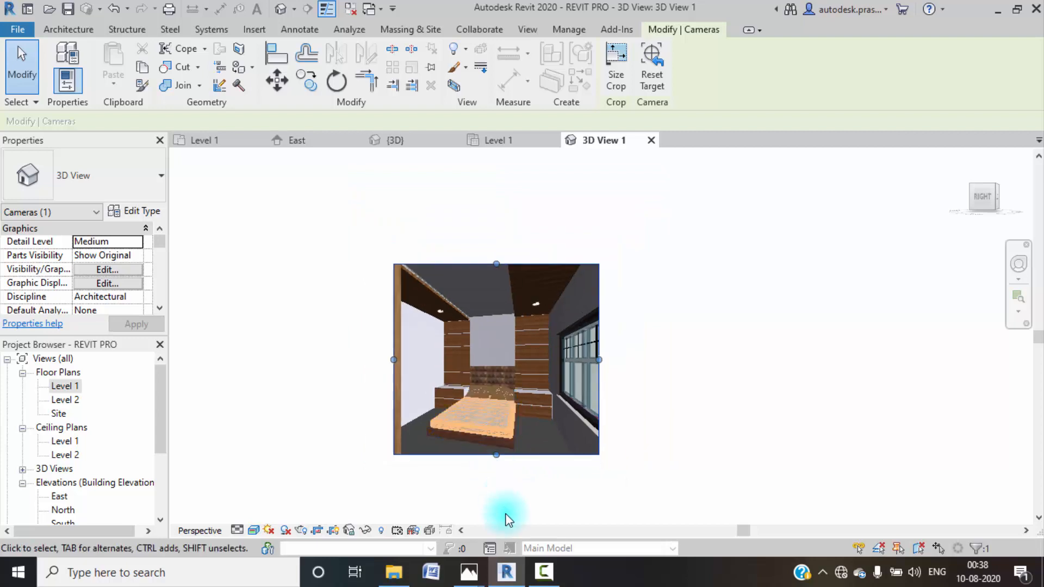
{"action": "left_click", "coordinate": [543, 572]}
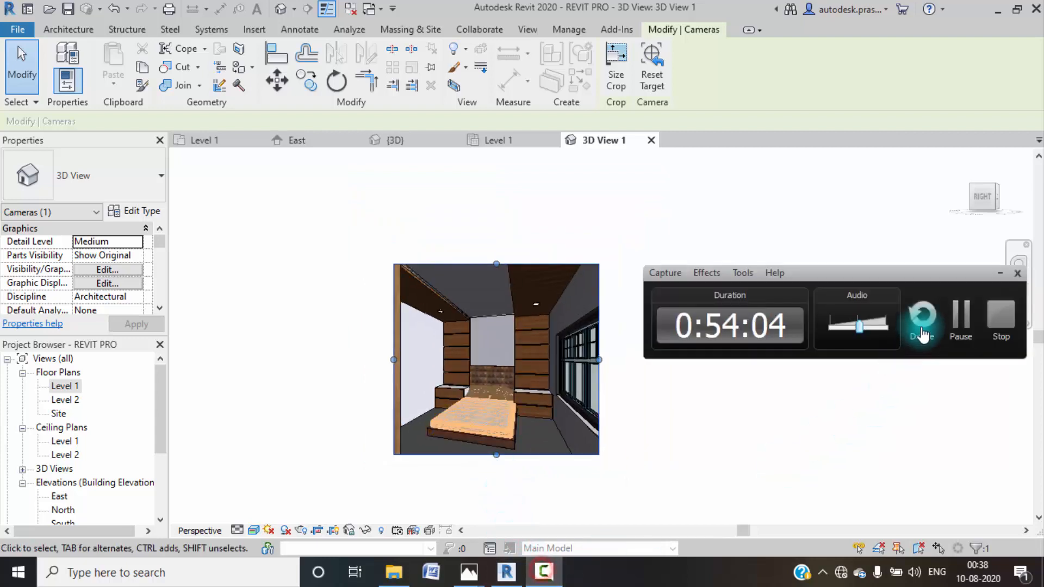
{"action": "left_click", "coordinate": [962, 321]}
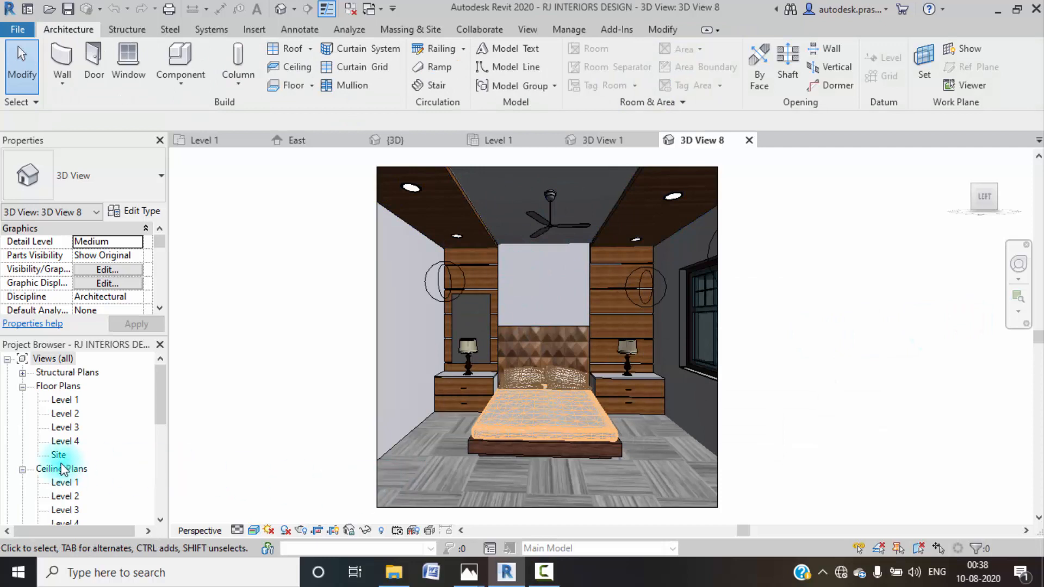
- Open 3D View 7 of the RJ INTERIORS DESIGN project to examine the finished bed wall
{"action": "scroll", "coordinate": [73, 465], "scroll_direction": "down", "scroll_amount": 2}
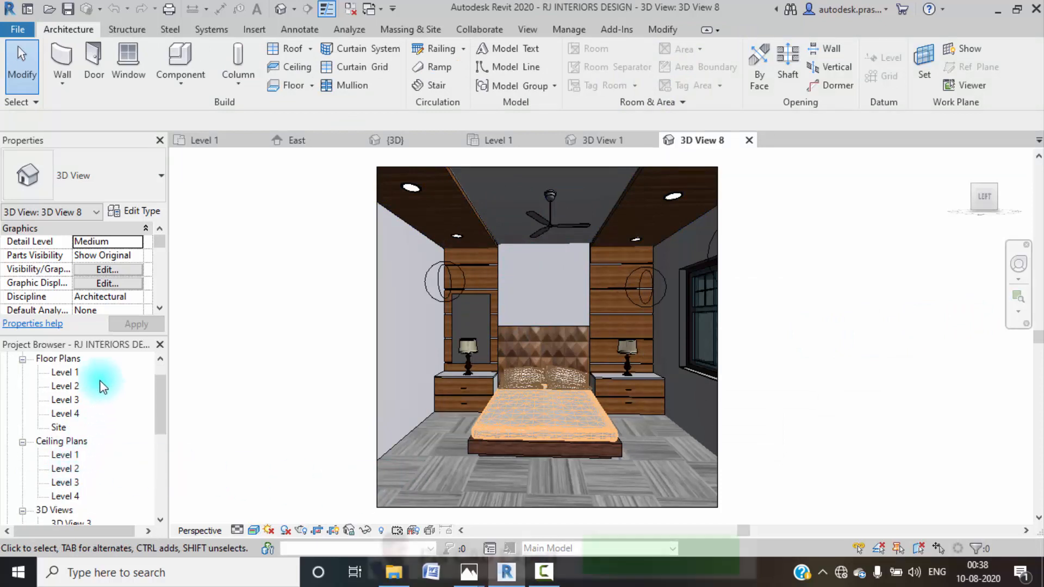
{"action": "scroll", "coordinate": [114, 422], "scroll_direction": "down", "scroll_amount": 5}
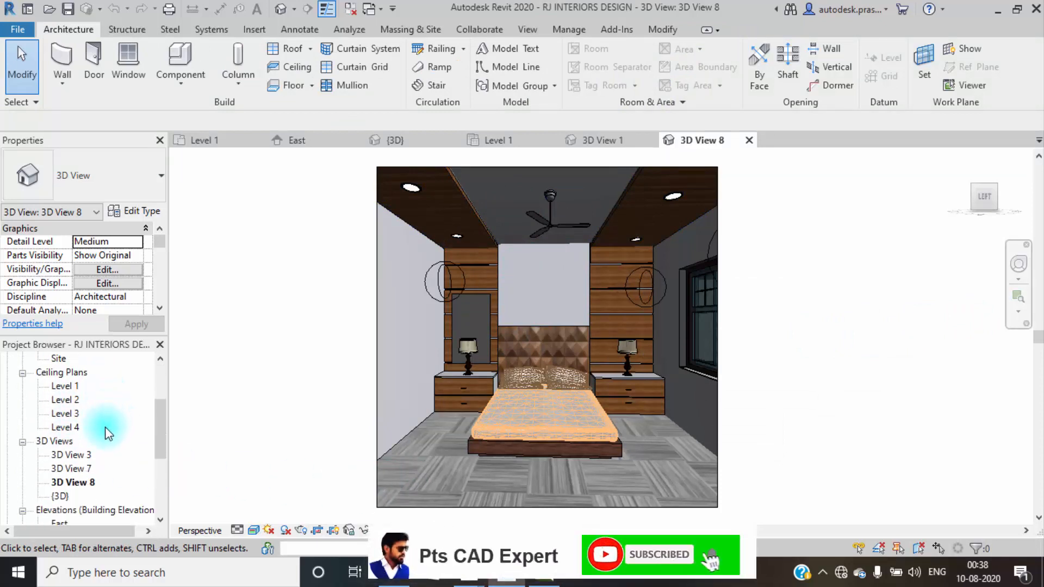
{"action": "double_click", "coordinate": [76, 469]}
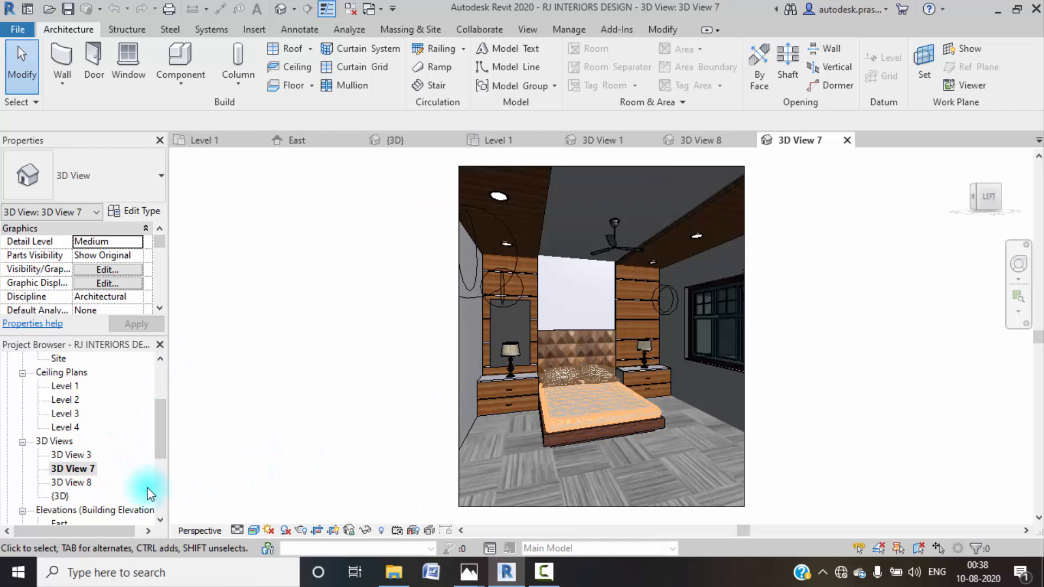
{"action": "scroll", "coordinate": [70, 414], "scroll_direction": "up", "scroll_amount": 2}
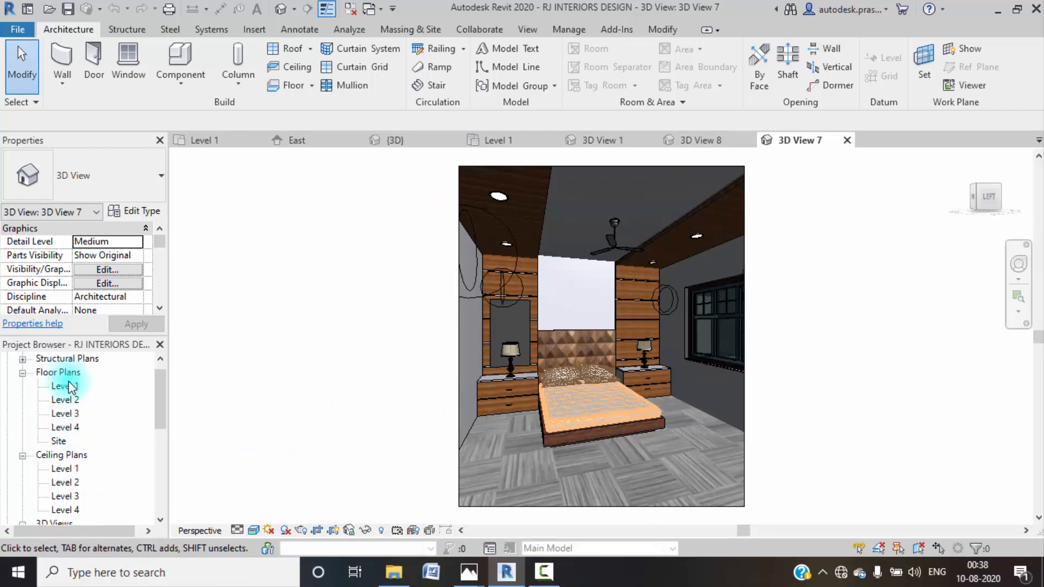
{"action": "left_click", "coordinate": [65, 386]}
{"action": "left_click", "coordinate": [294, 9]}
{"action": "left_click", "coordinate": [306, 46]}
{"action": "scroll", "coordinate": [508, 302], "scroll_direction": "up", "scroll_amount": 1}
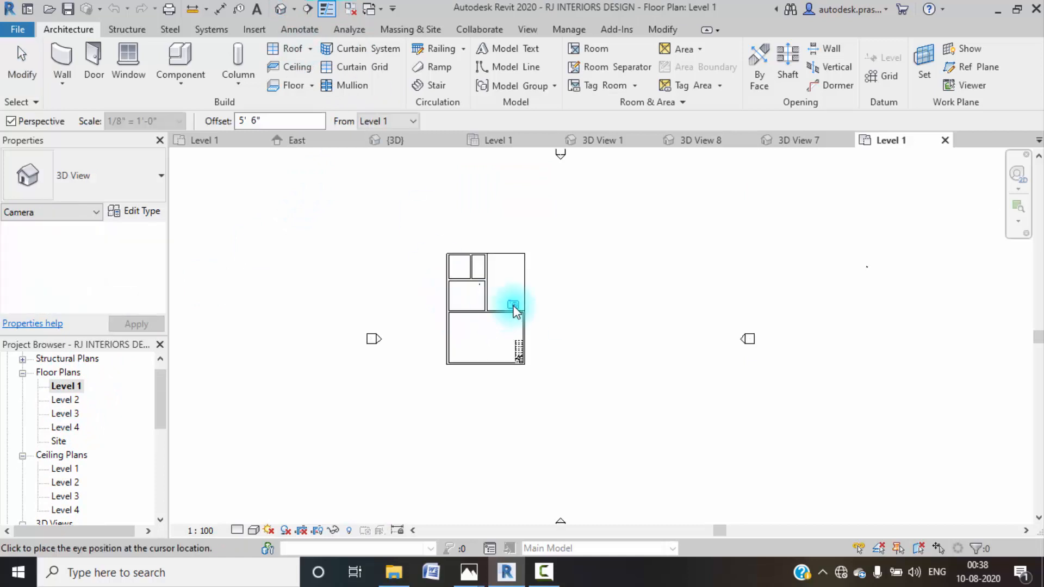
{"action": "left_click", "coordinate": [797, 141]}
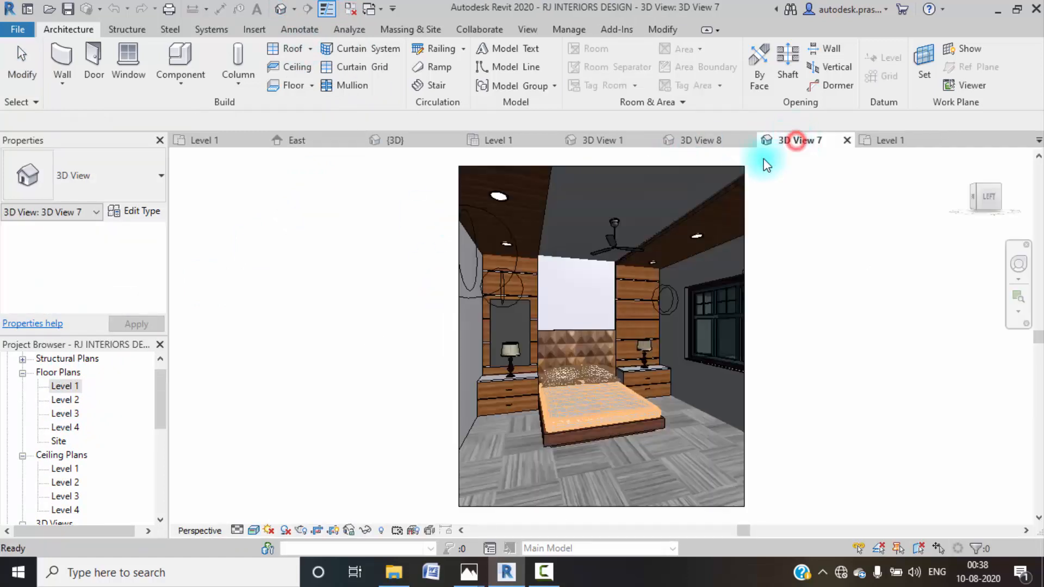
- Examine the TV unit in 3D View 3, and review the REVIT PRO project's camera, ceiling plan and 3D views
{"action": "scroll", "coordinate": [70, 478], "scroll_direction": "down", "scroll_amount": 2}
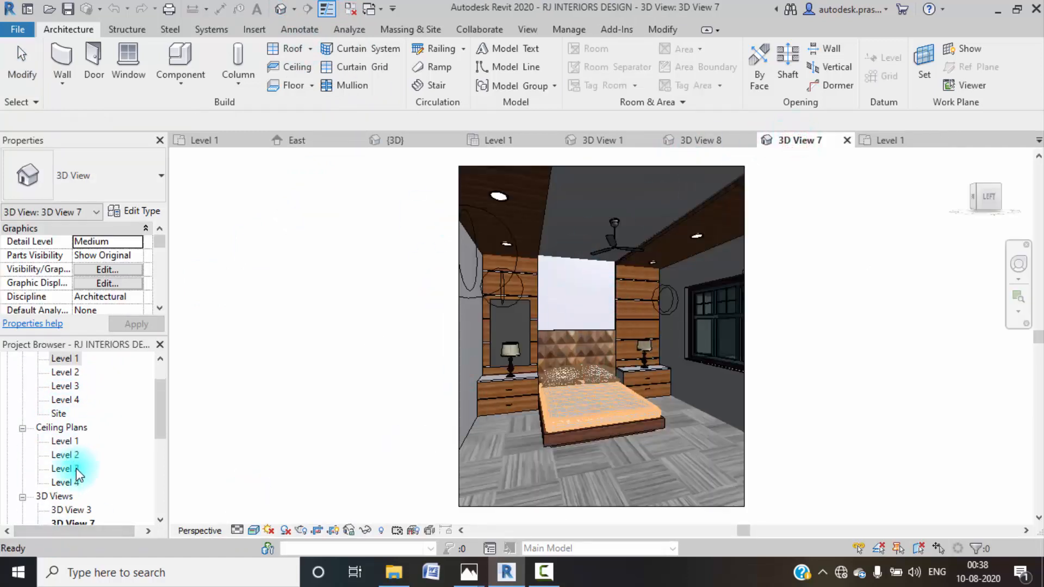
{"action": "double_click", "coordinate": [71, 455]}
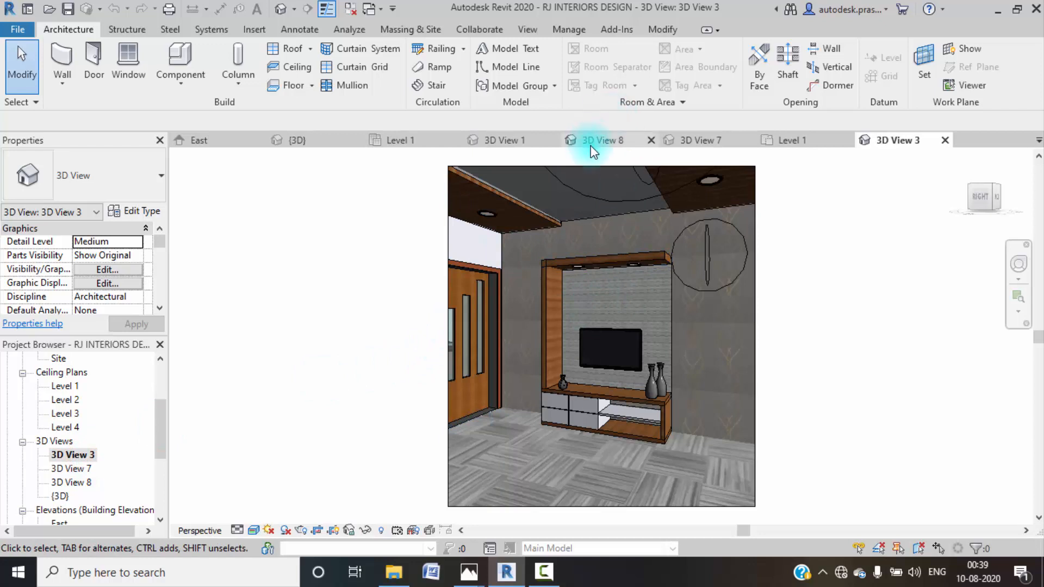
{"action": "left_click", "coordinate": [525, 141]}
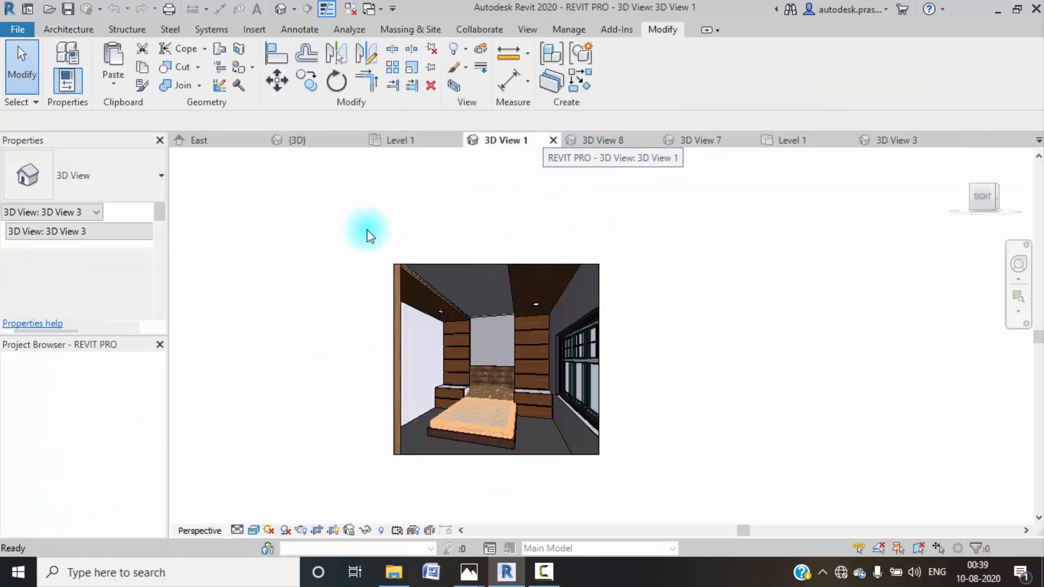
{"action": "left_click", "coordinate": [393, 142]}
{"action": "scroll", "coordinate": [535, 311], "scroll_direction": "down", "scroll_amount": 5}
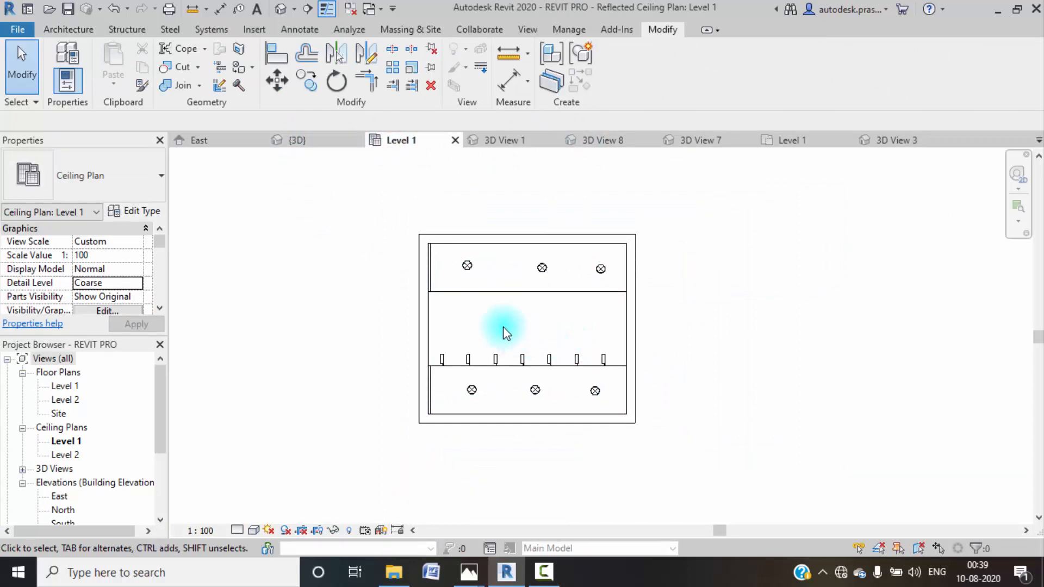
{"action": "left_click", "coordinate": [296, 141]}
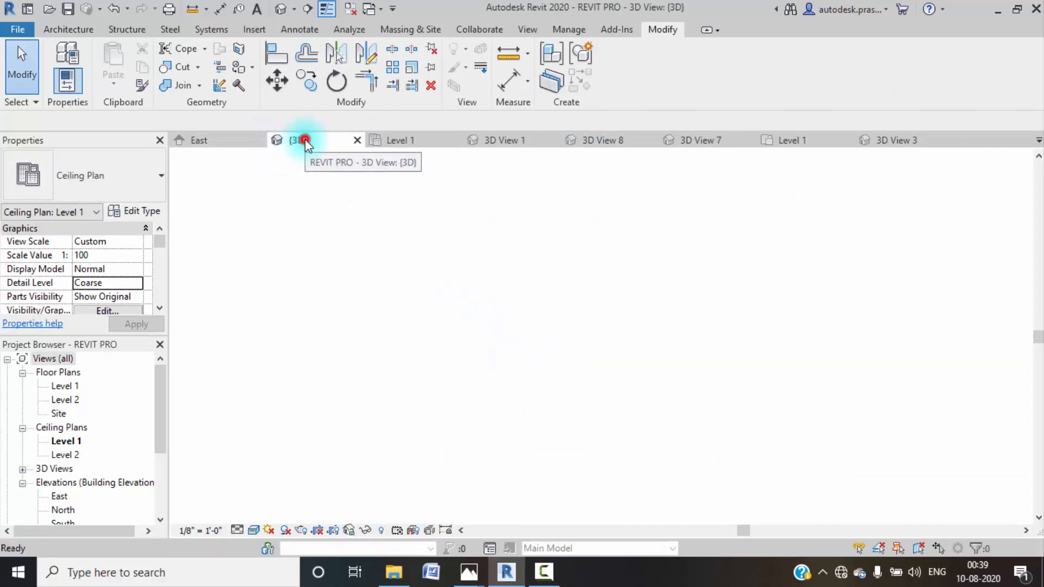
{"action": "left_click", "coordinate": [533, 274]}
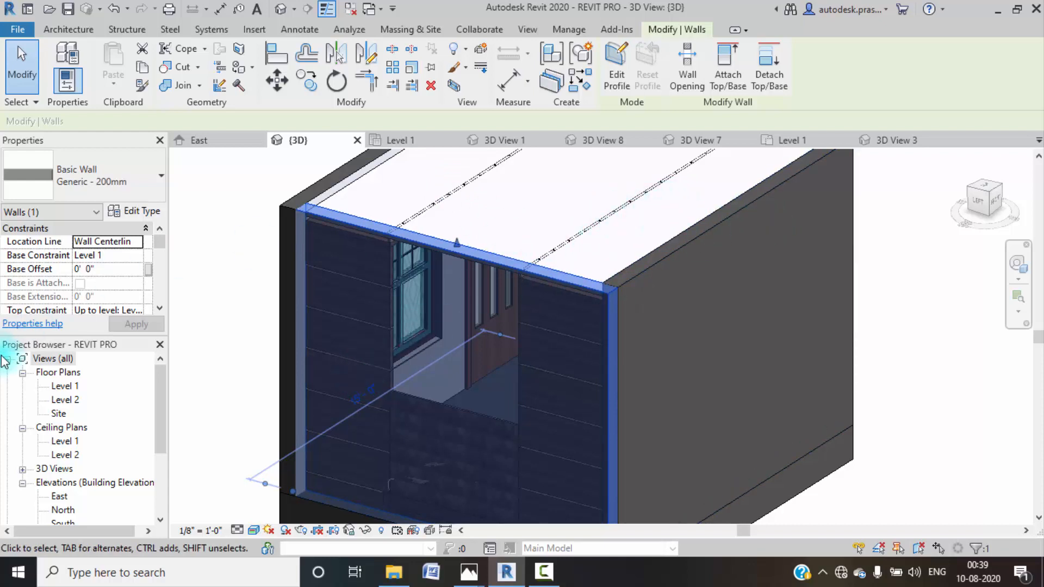
- From the REVIT PRO Level 1 floor plan, create a perspective camera view looking from the bed's headboard toward the TV unit
{"action": "double_click", "coordinate": [61, 386]}
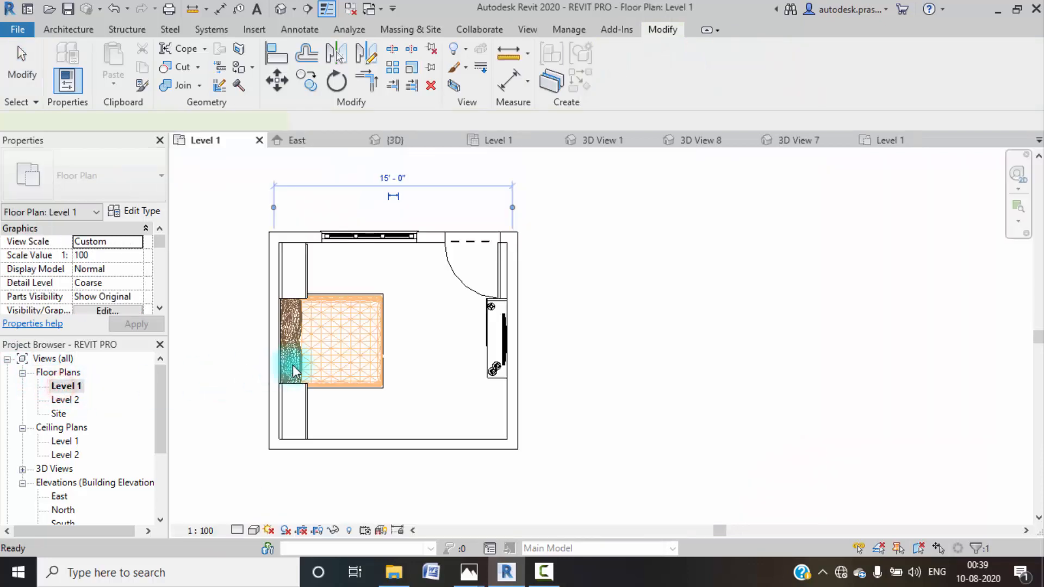
{"action": "left_click", "coordinate": [294, 9]}
{"action": "left_click", "coordinate": [306, 45]}
{"action": "left_click", "coordinate": [292, 345]}
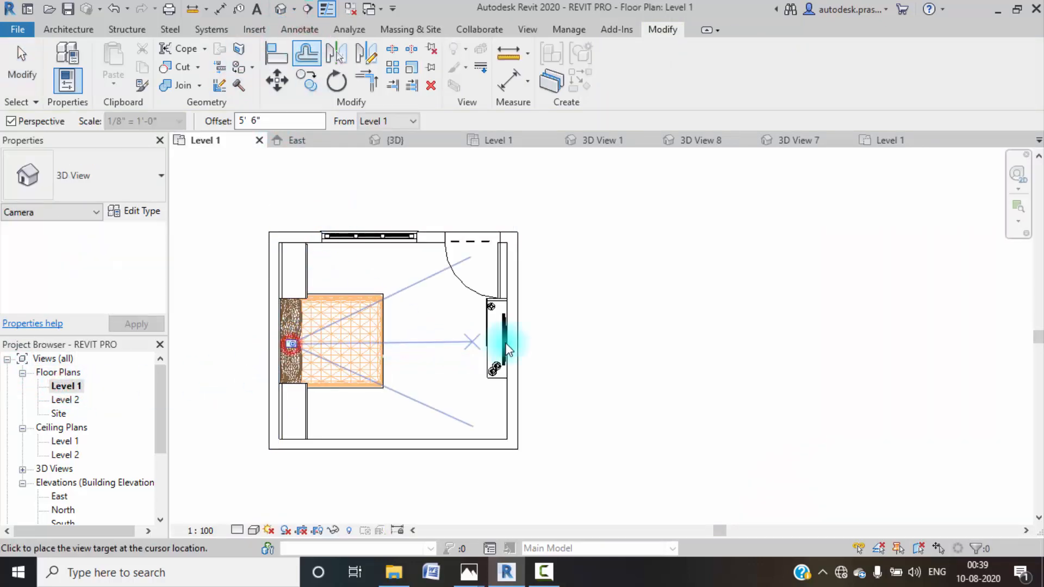
{"action": "left_click", "coordinate": [531, 347]}
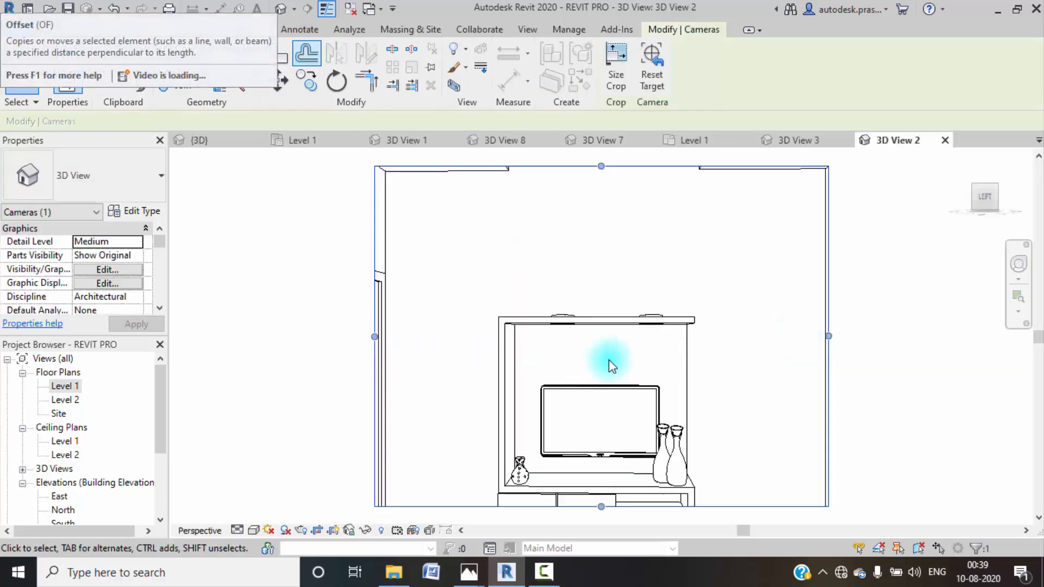
- Enlarge the camera view's crop region to include the door, floor and whole TV unit, and set its visual style to Realistic
{"action": "left_click_drag", "start_coordinate": [608, 399], "coordinate": [609, 481]}
{"action": "left_click_drag", "start_coordinate": [694, 369], "coordinate": [723, 368]}
{"action": "left_click_drag", "start_coordinate": [523, 368], "coordinate": [478, 369]}
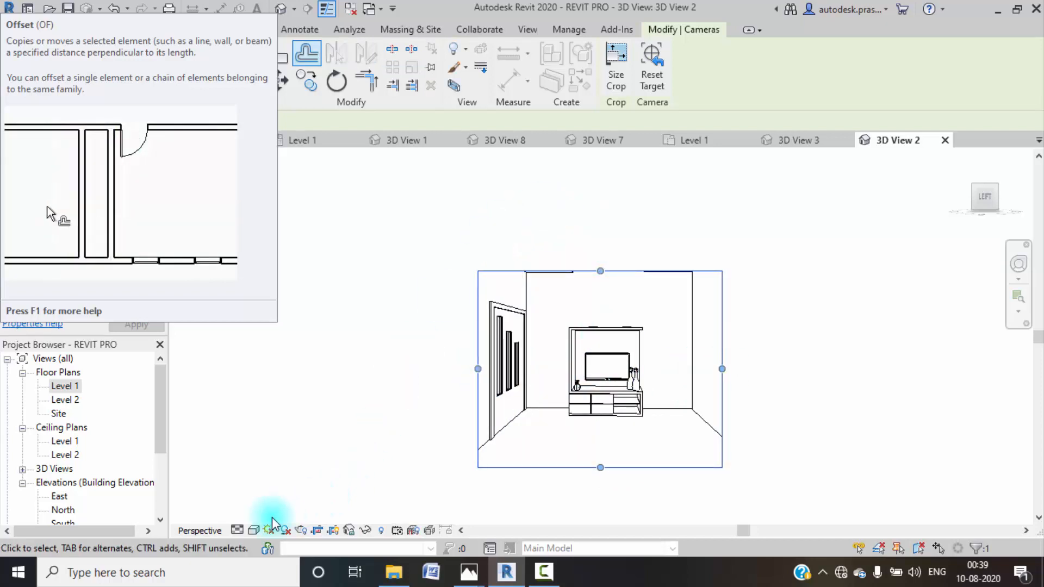
{"action": "left_click", "coordinate": [253, 530]}
{"action": "left_click", "coordinate": [381, 497]}
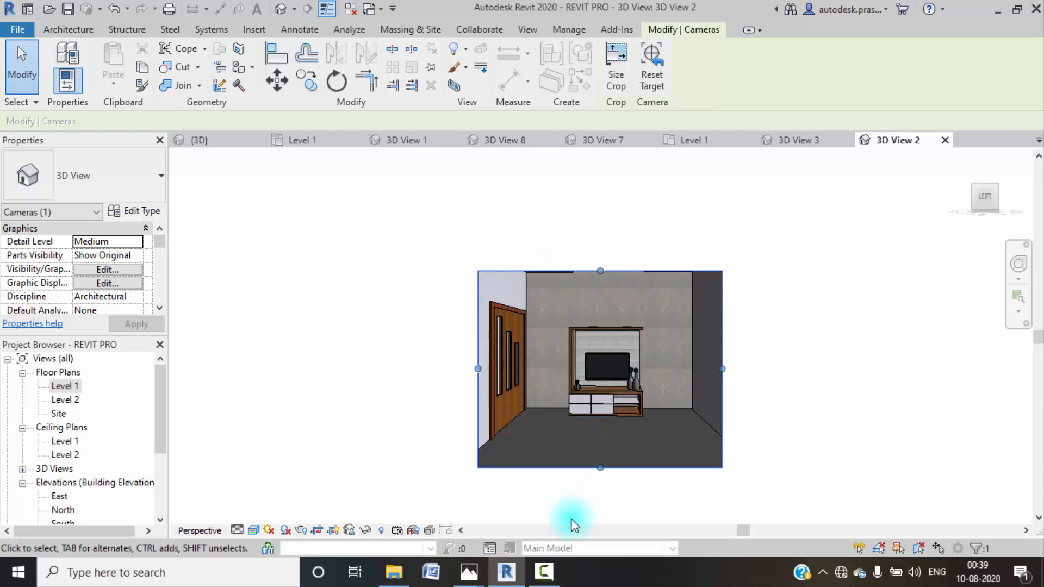
{"action": "left_click", "coordinate": [544, 572]}
{"action": "left_click", "coordinate": [956, 315]}
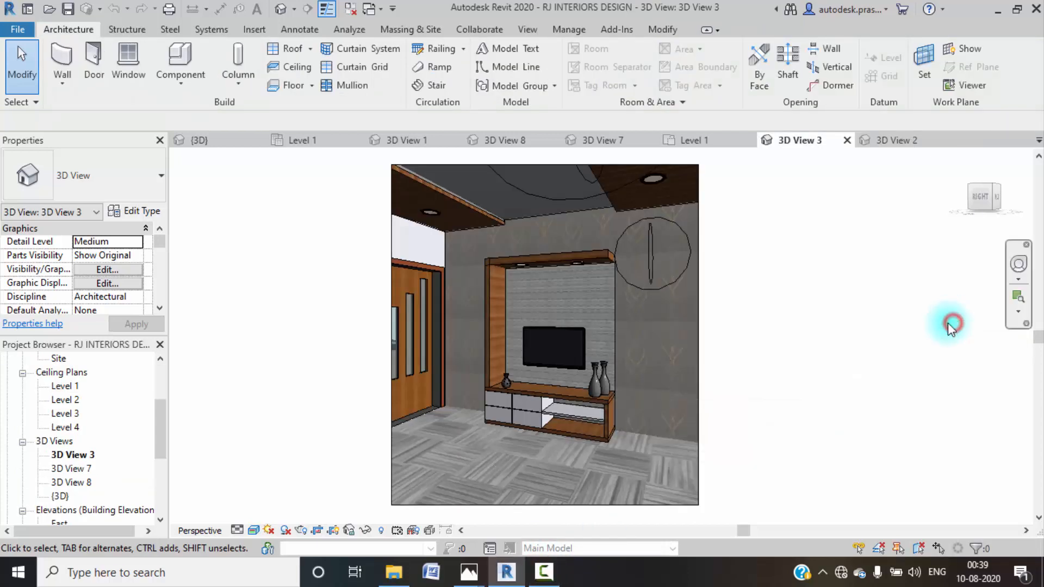
- Open the rendering settings for 3D View 3 and choose High quality with a printer resolution of 300 DPI
{"action": "key", "text": "r"}
{"action": "key", "text": "r"}
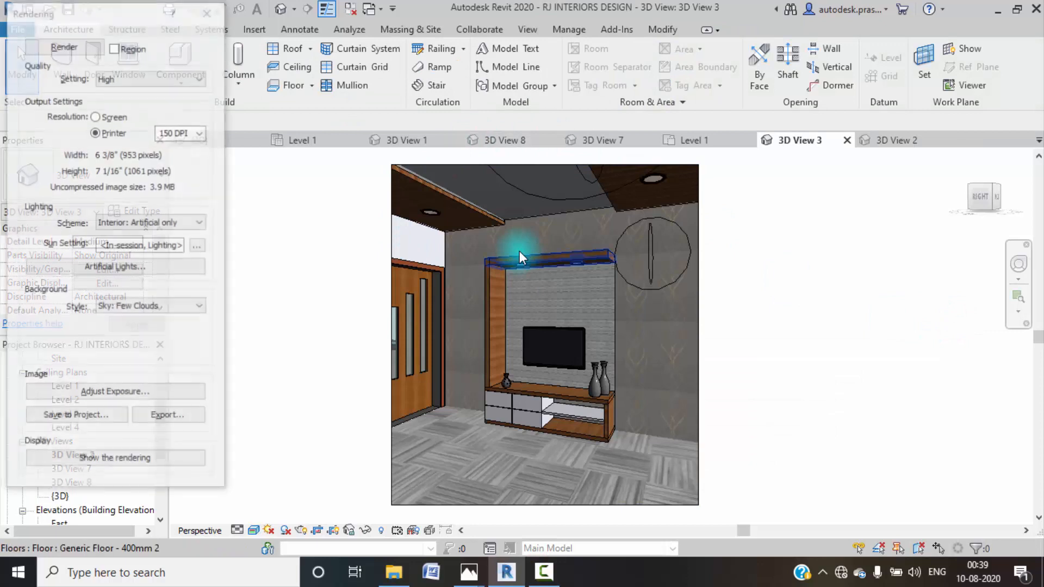
{"action": "left_click", "coordinate": [189, 80]}
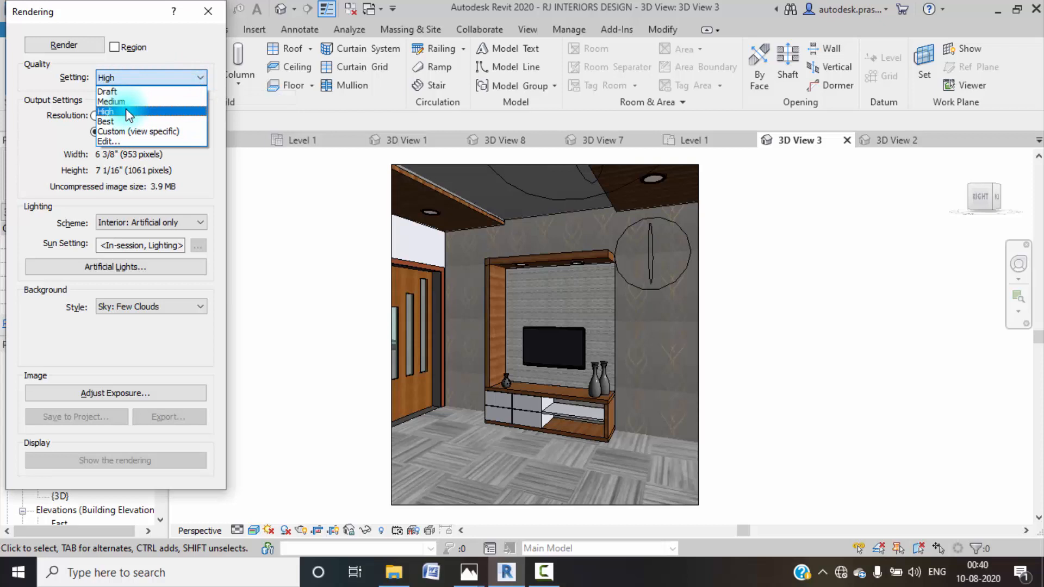
{"action": "left_click", "coordinate": [125, 109]}
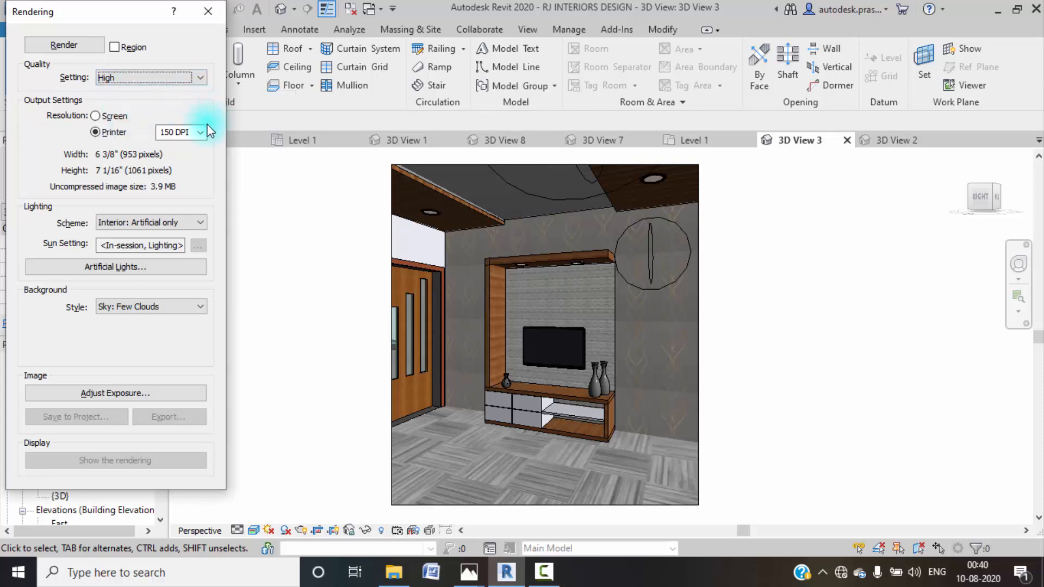
{"action": "left_click", "coordinate": [201, 132]}
{"action": "left_click", "coordinate": [172, 148]}
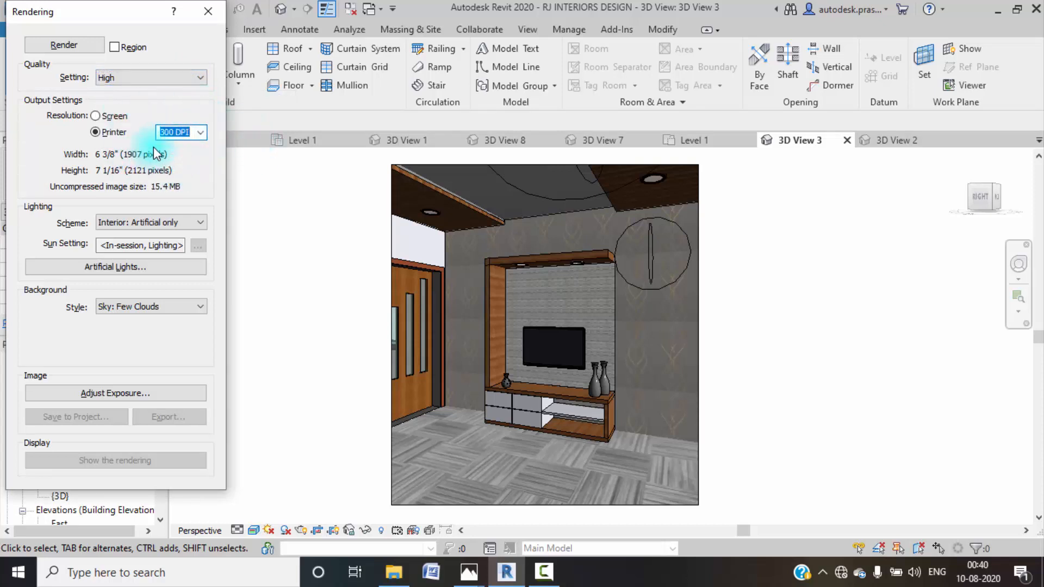
- Set the lighting scheme to Interior: Artificial only and start rendering the TV unit view
{"action": "left_click", "coordinate": [178, 221]}
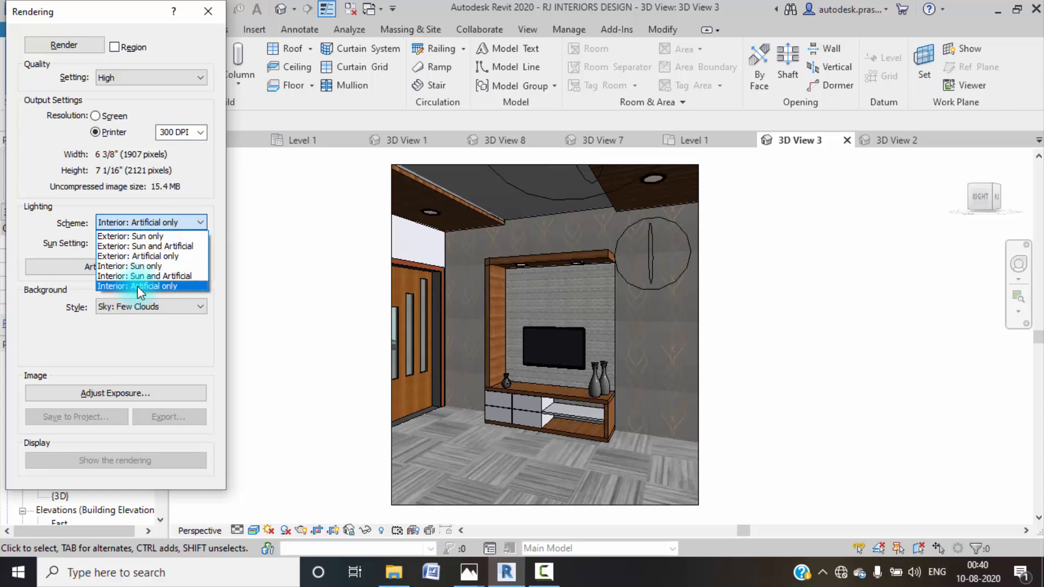
{"action": "left_click", "coordinate": [137, 286]}
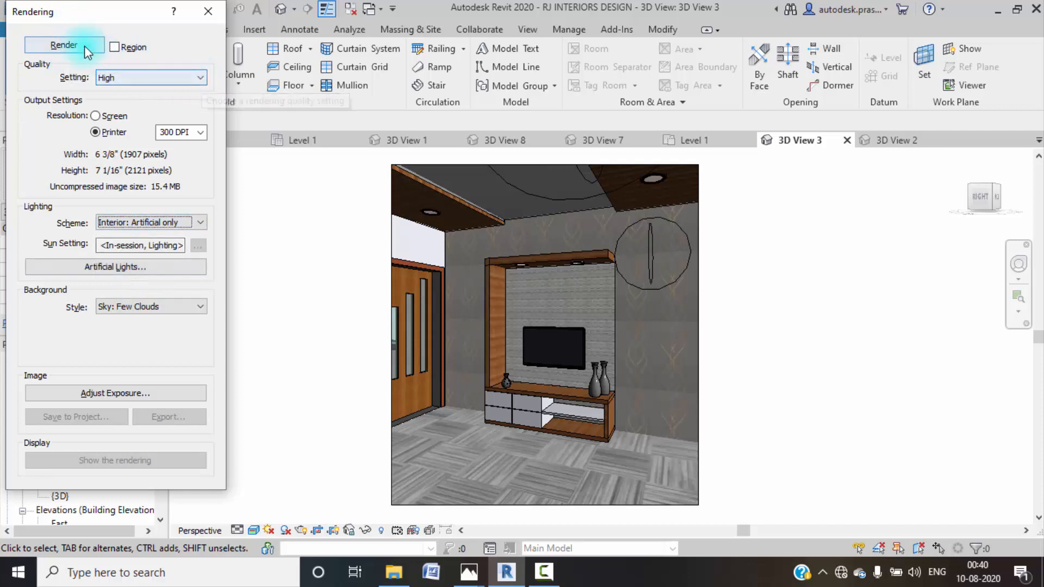
{"action": "left_click", "coordinate": [69, 42]}
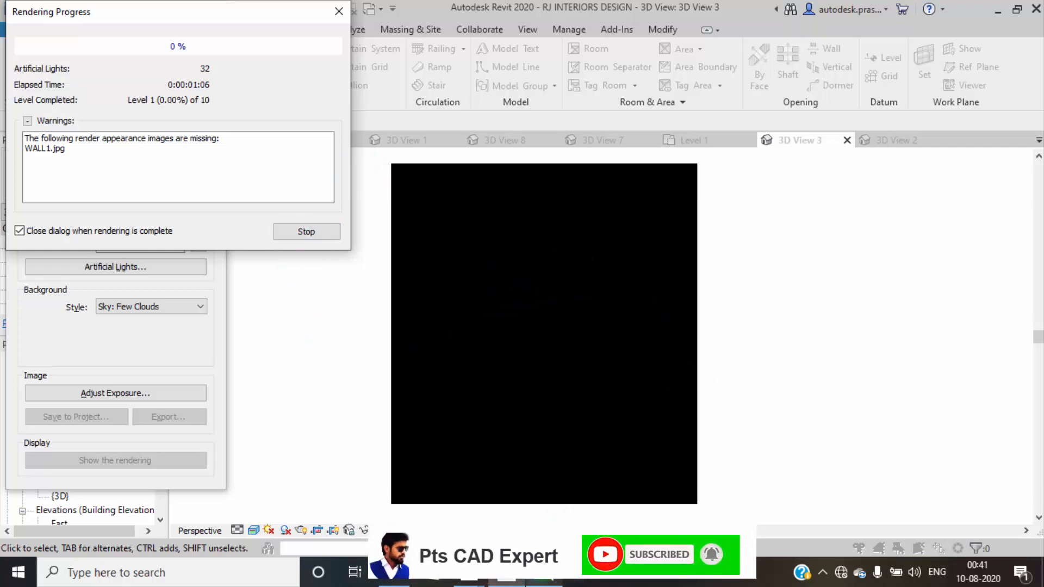
{"action": "mouse_move", "coordinate": [545, 572]}
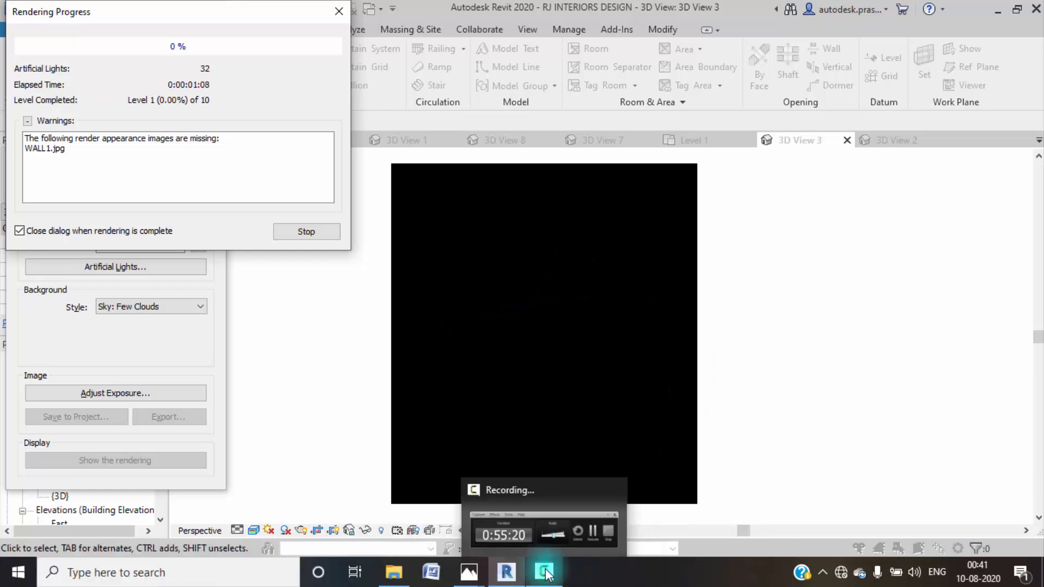
{"action": "left_click", "coordinate": [545, 572]}
{"action": "left_click", "coordinate": [958, 311]}
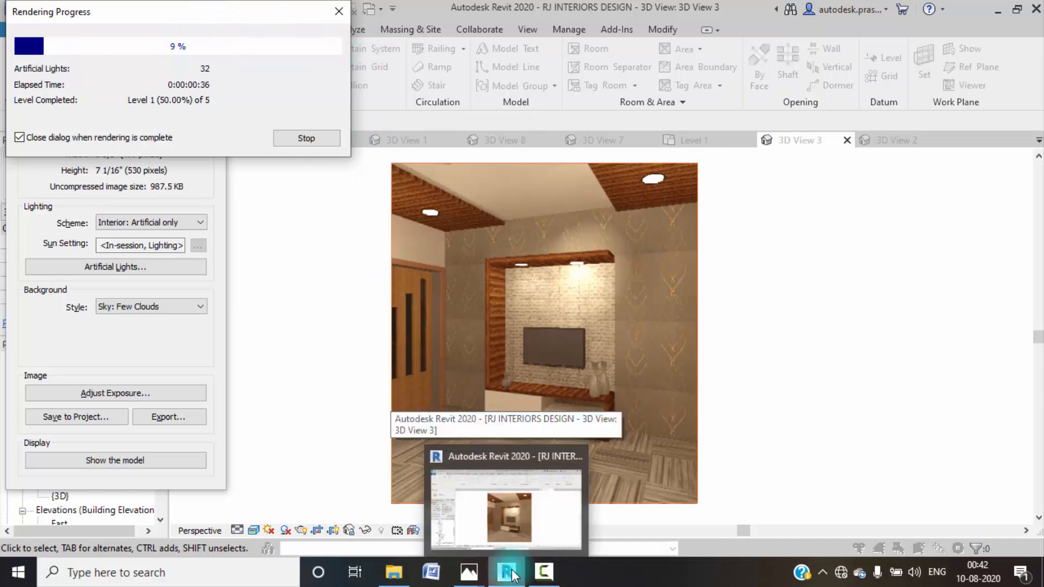
{"action": "left_click", "coordinate": [544, 572]}
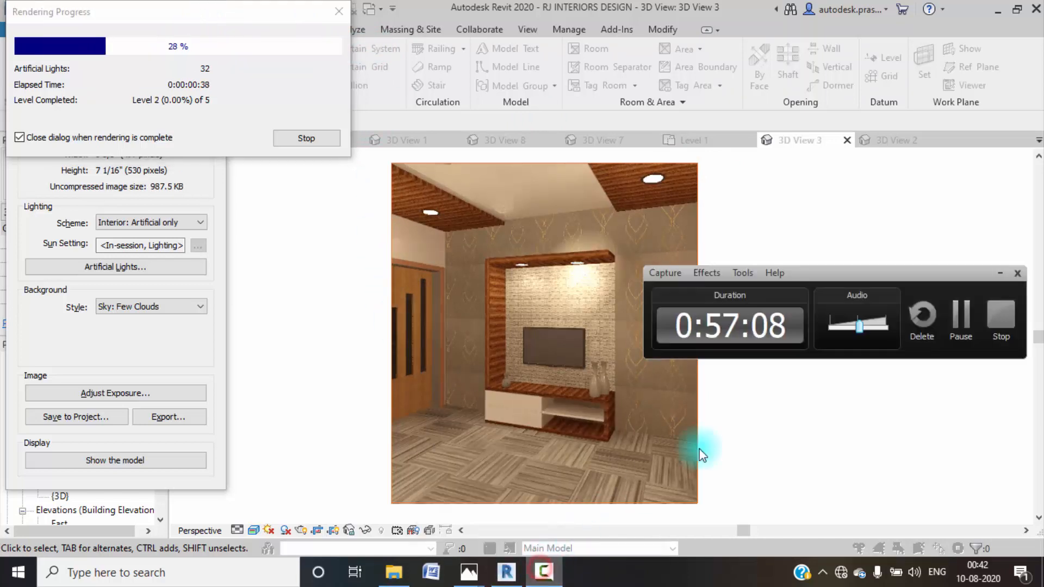
{"action": "left_click", "coordinate": [961, 316]}
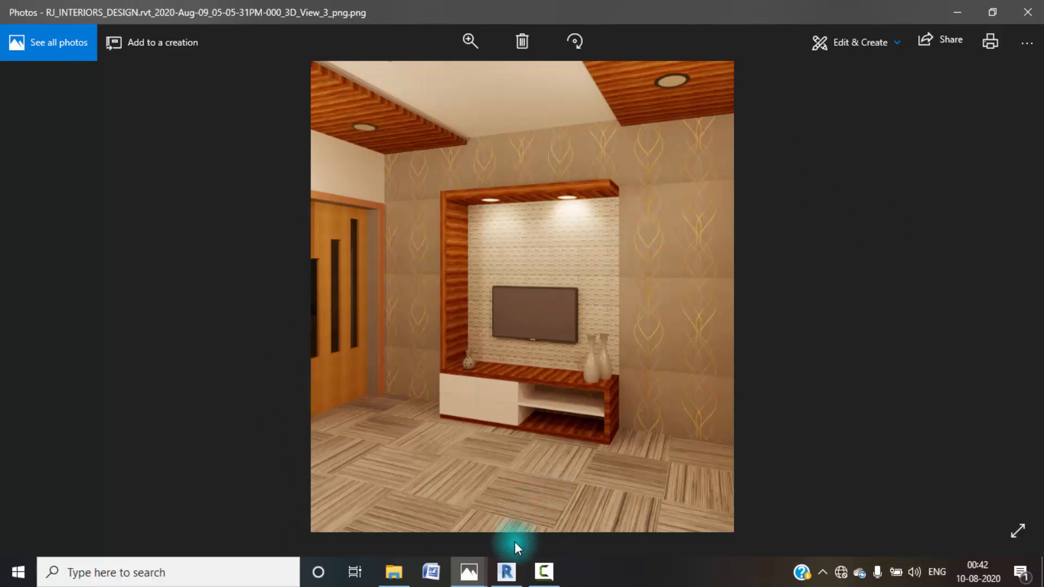
- Switch from the photo viewer back to Revit and close the rendering settings of 3D View 3
{"action": "left_click", "coordinate": [505, 571]}
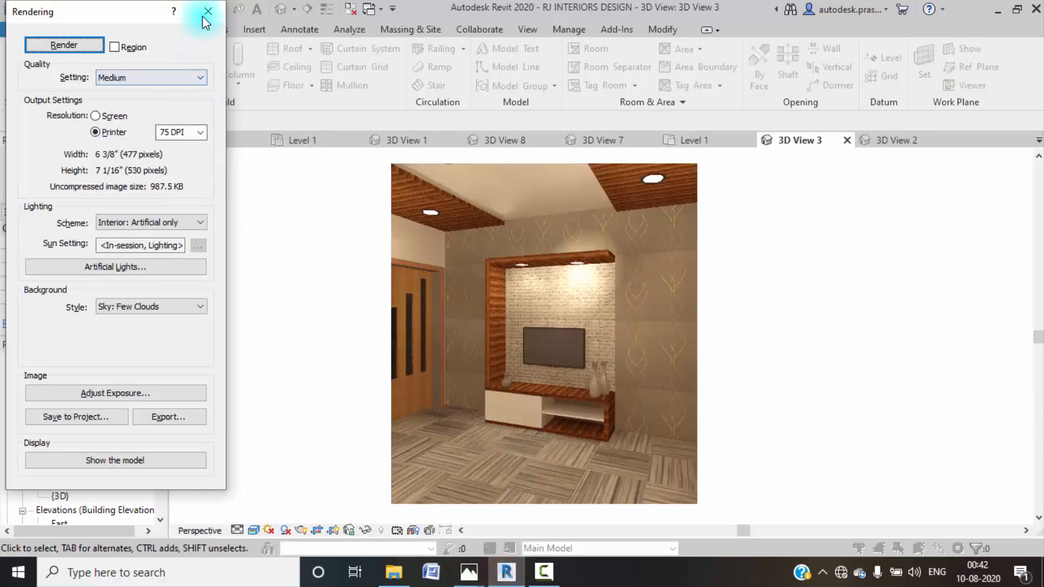
{"action": "left_click", "coordinate": [208, 11]}
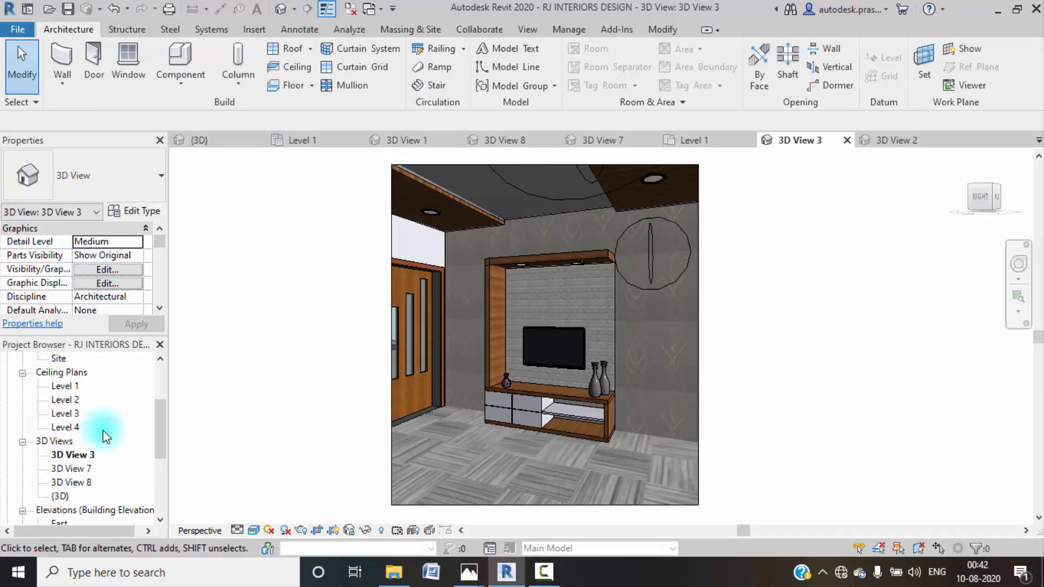
{"action": "scroll", "coordinate": [102, 429], "scroll_direction": "up", "scroll_amount": 5}
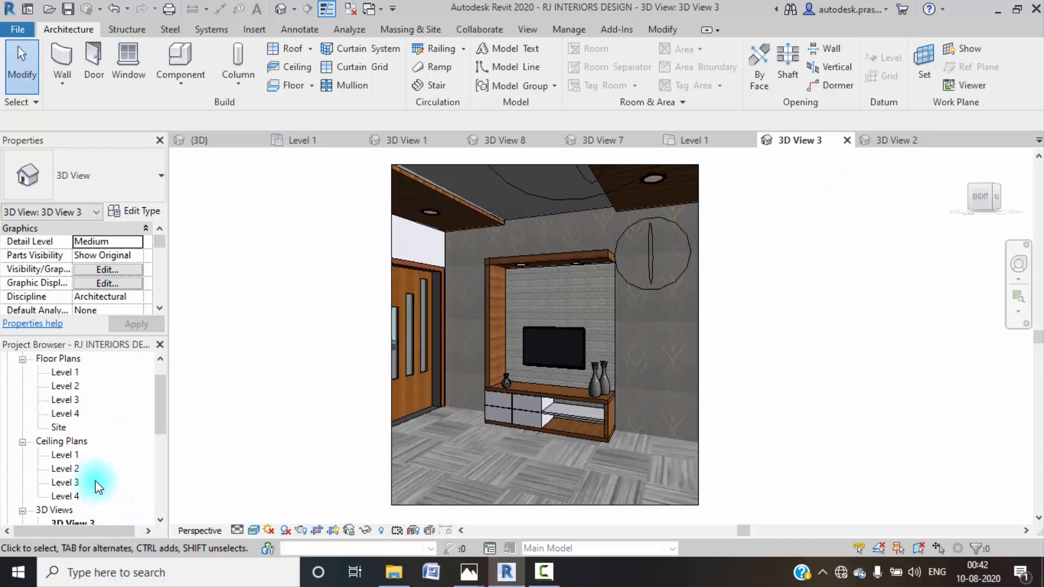
- Open the 3D View 7 camera view of the bed and bring up its rendering settings
{"action": "scroll", "coordinate": [96, 481], "scroll_direction": "down", "scroll_amount": 2}
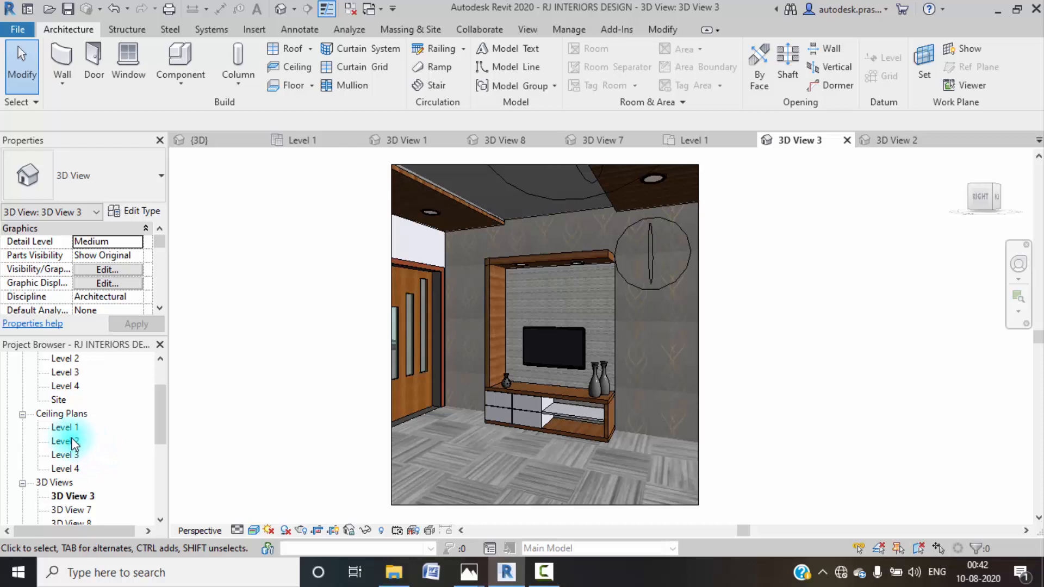
{"action": "scroll", "coordinate": [78, 511], "scroll_direction": "down", "scroll_amount": 1}
{"action": "double_click", "coordinate": [80, 495]}
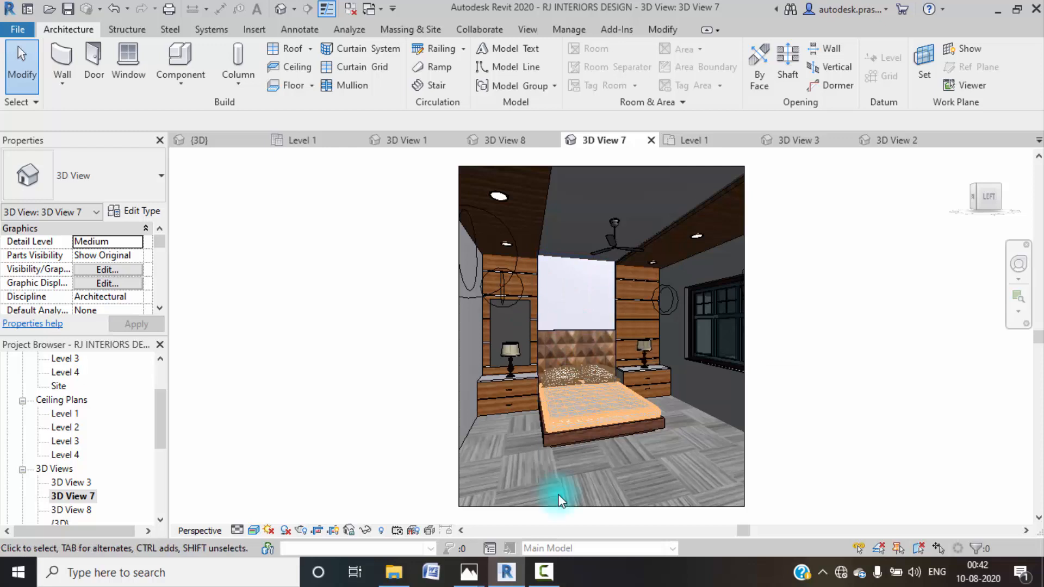
{"action": "key", "text": "r"}
{"action": "key", "text": "r"}
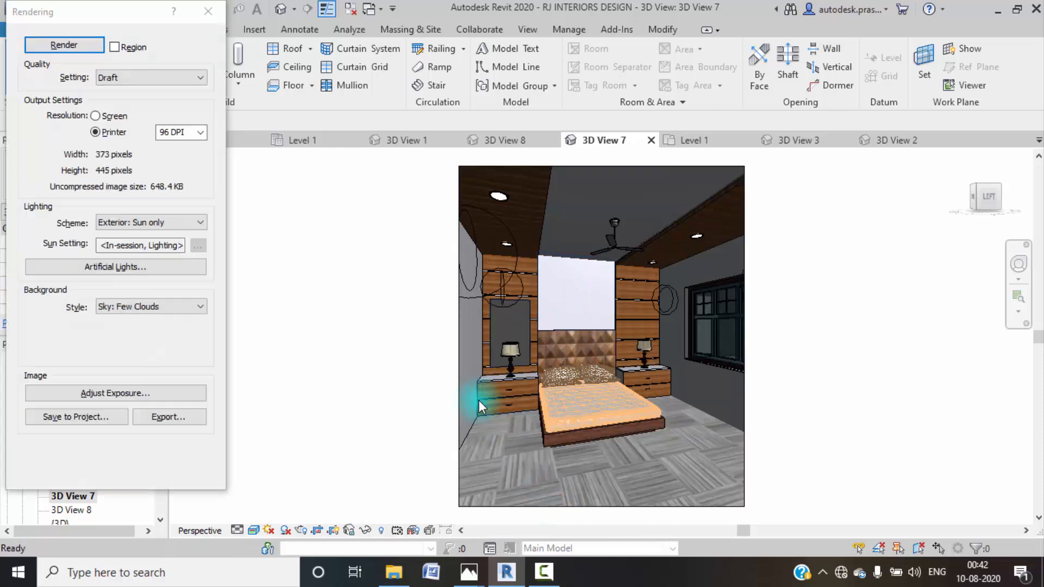
- Set the render quality of 3D View 7 to High and the output to a printer resolution of 300 DPI
{"action": "left_click", "coordinate": [197, 77]}
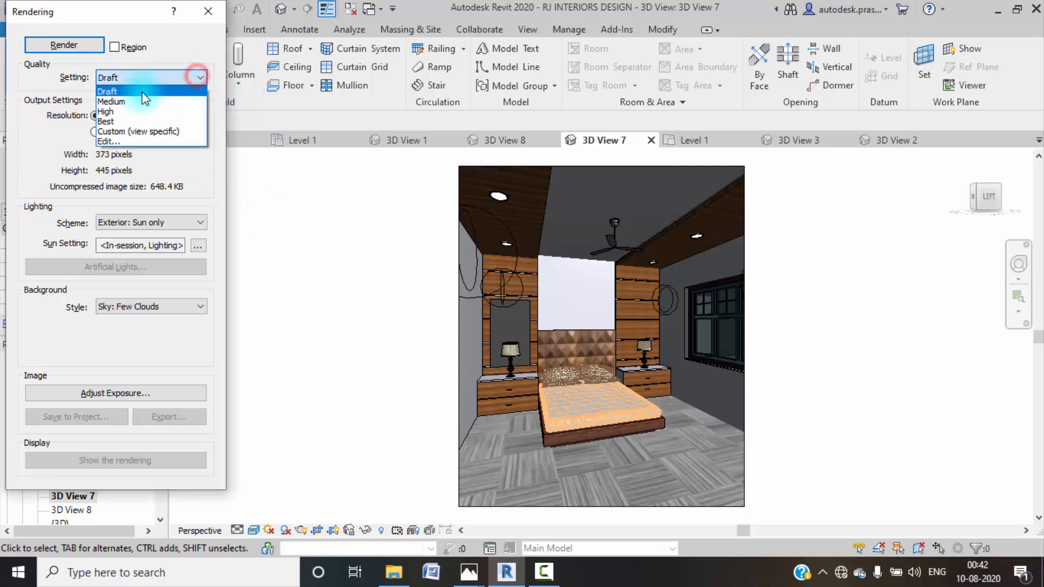
{"action": "left_click", "coordinate": [121, 111]}
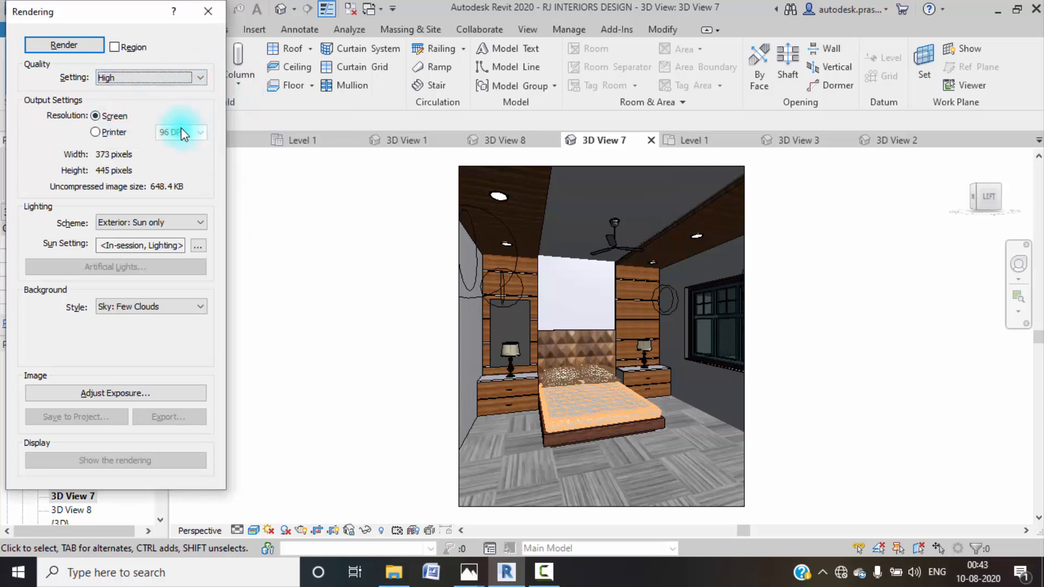
{"action": "left_click", "coordinate": [103, 132]}
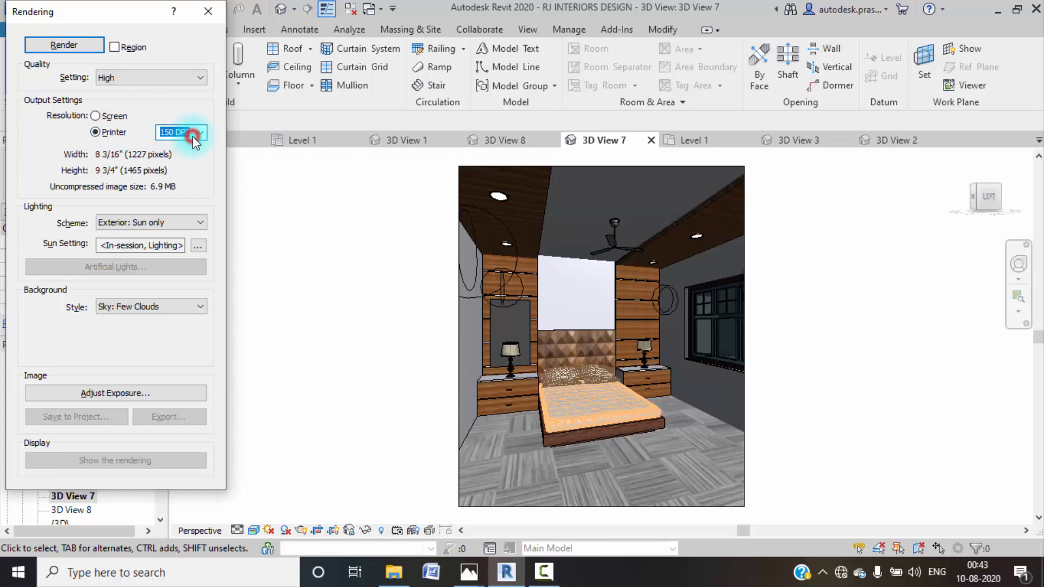
{"action": "left_click", "coordinate": [196, 132]}
{"action": "left_click", "coordinate": [184, 164]}
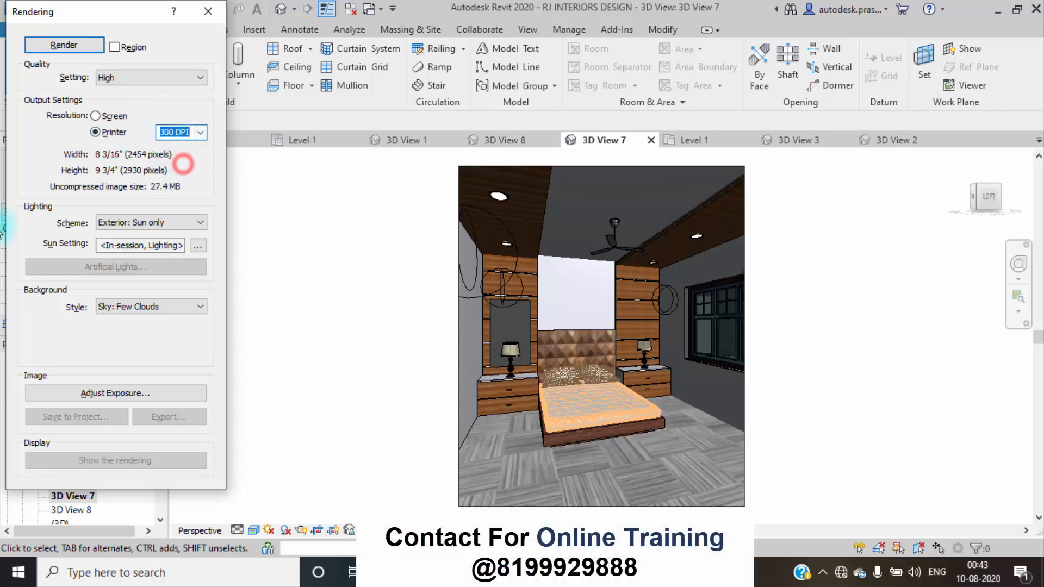
- Set the lighting scheme to Interior: Artificial only and start rendering the bed view in 3D View 7
{"action": "left_click", "coordinate": [177, 221]}
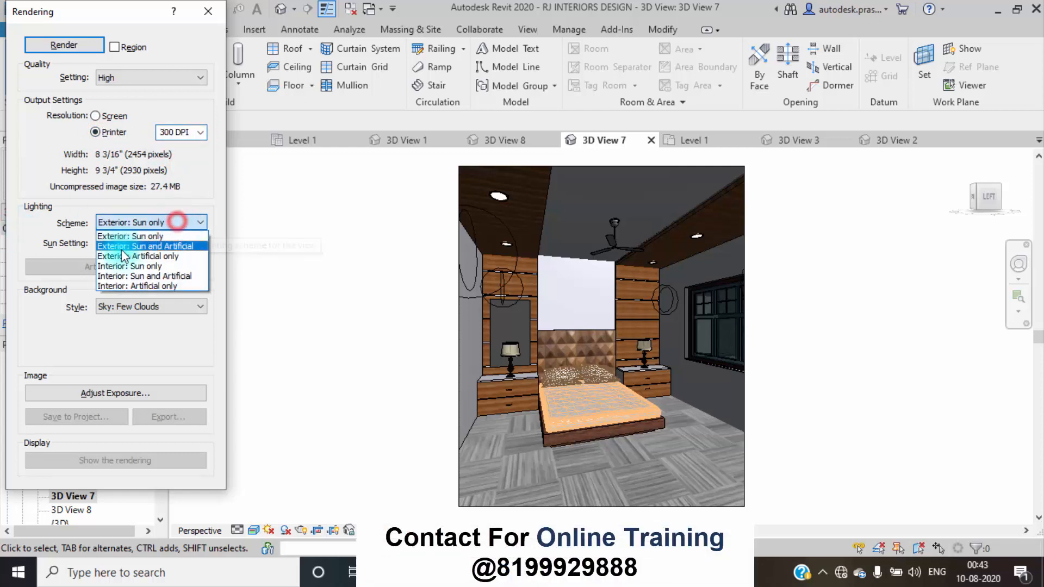
{"action": "left_click", "coordinate": [132, 285]}
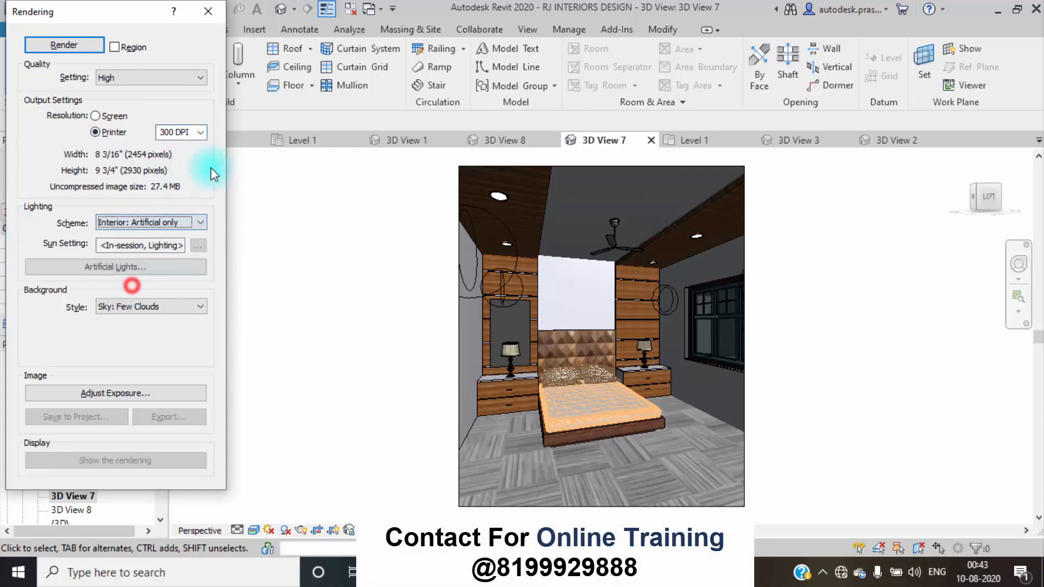
{"action": "left_click", "coordinate": [64, 45]}
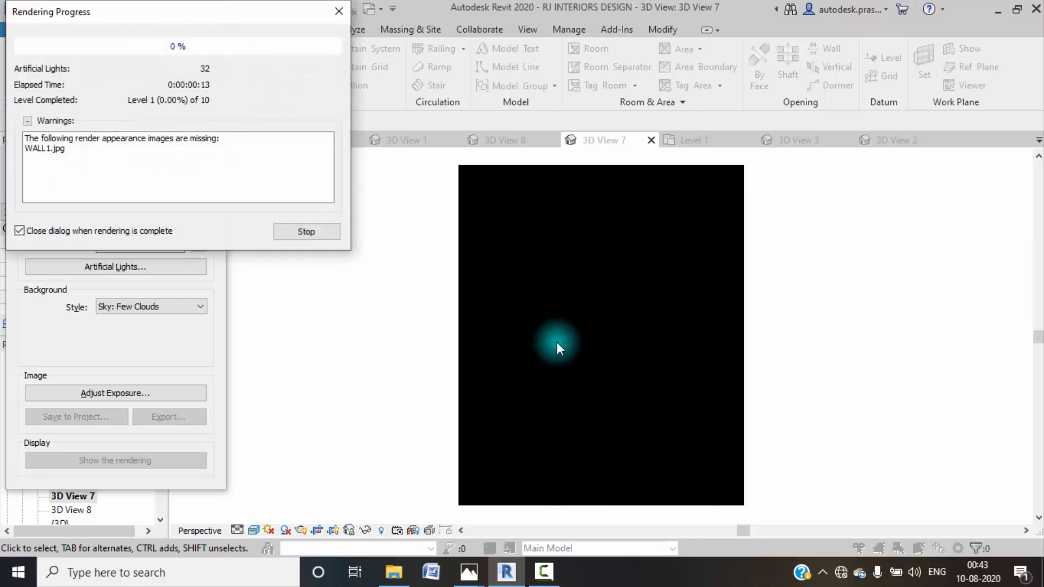
{"action": "left_click", "coordinate": [544, 573]}
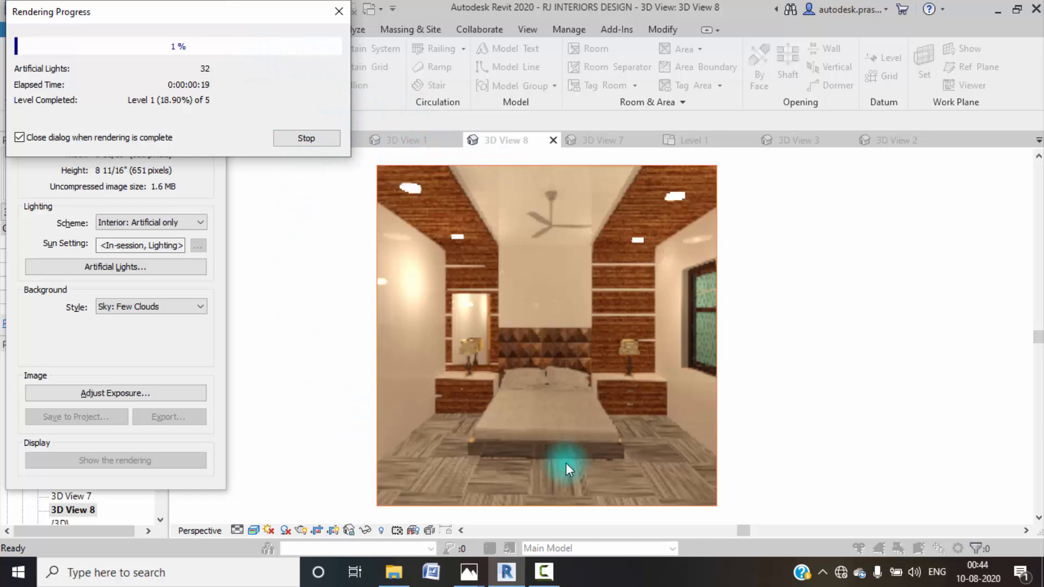
{"action": "left_click", "coordinate": [544, 571]}
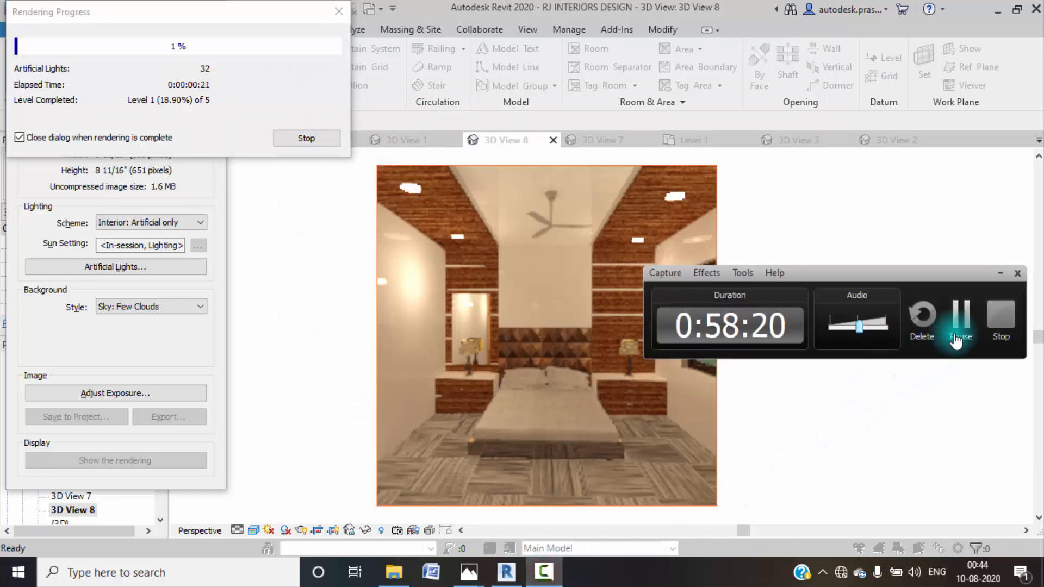
{"action": "left_click", "coordinate": [959, 326]}
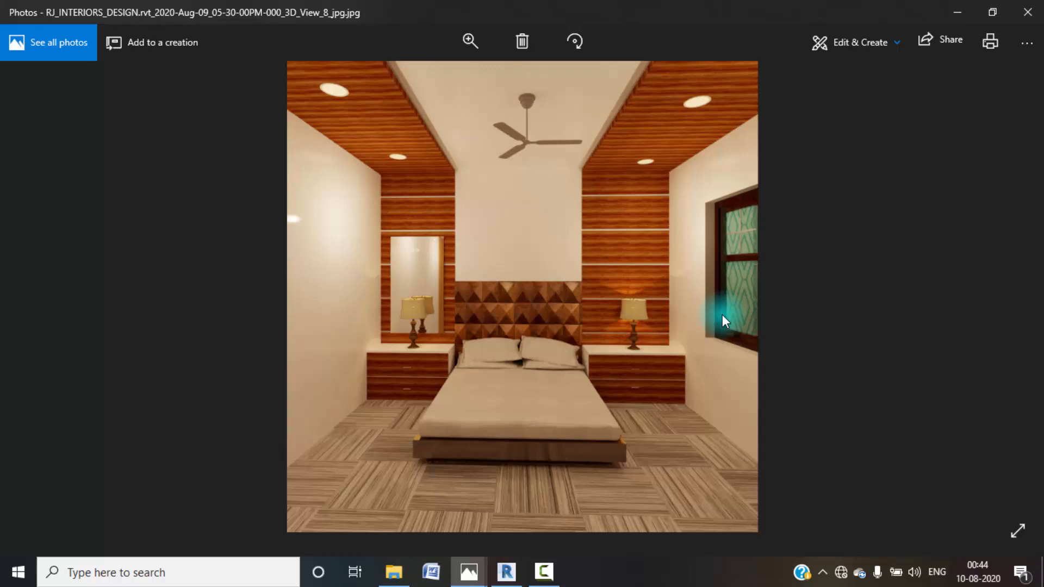
{"action": "left_click", "coordinate": [544, 571]}
{"action": "left_click", "coordinate": [963, 318]}
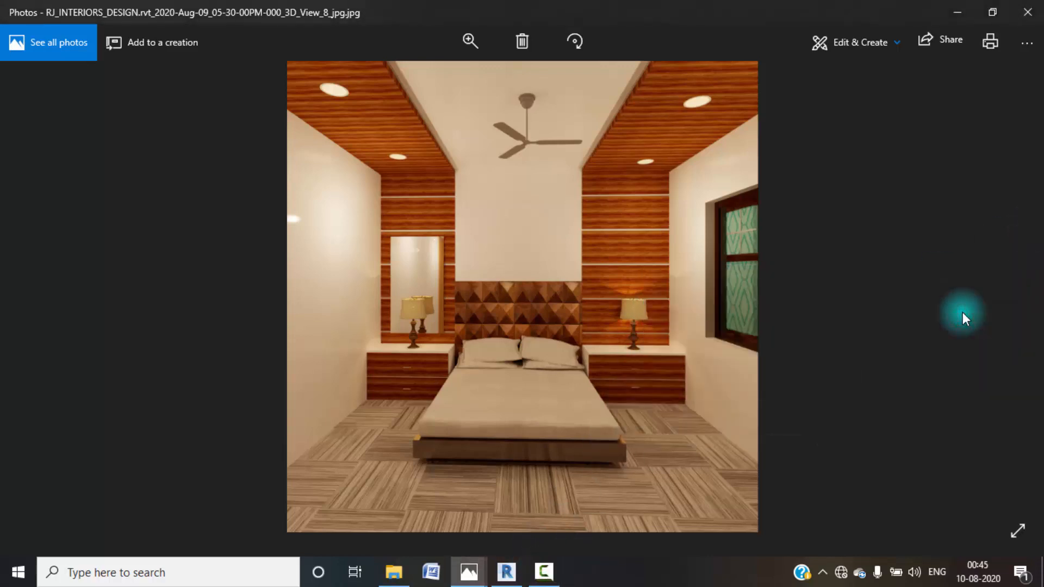